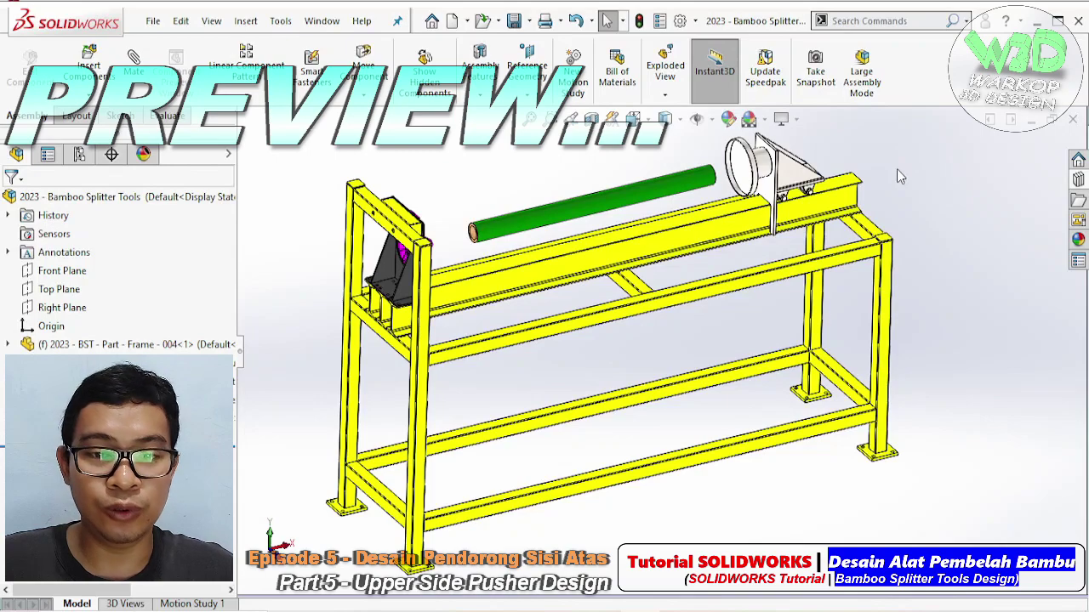
- Nudge the pusher sub-assembly, then select the bamboo pipe and check its Concentric1 mate
left_click_drag(774, 134, 836, 174)
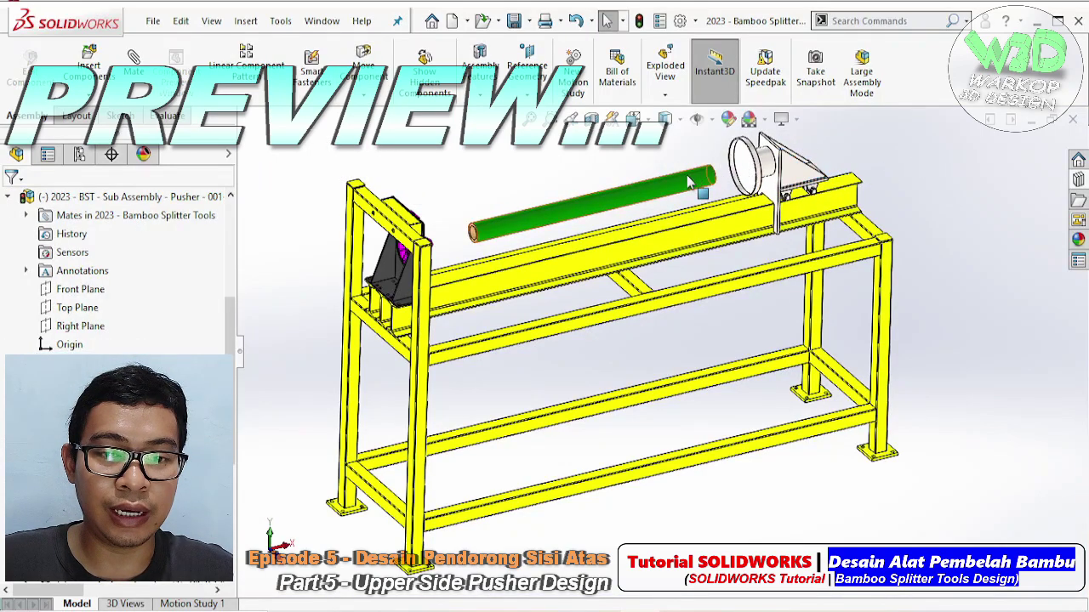
left_click(634, 199)
left_click(608, 176)
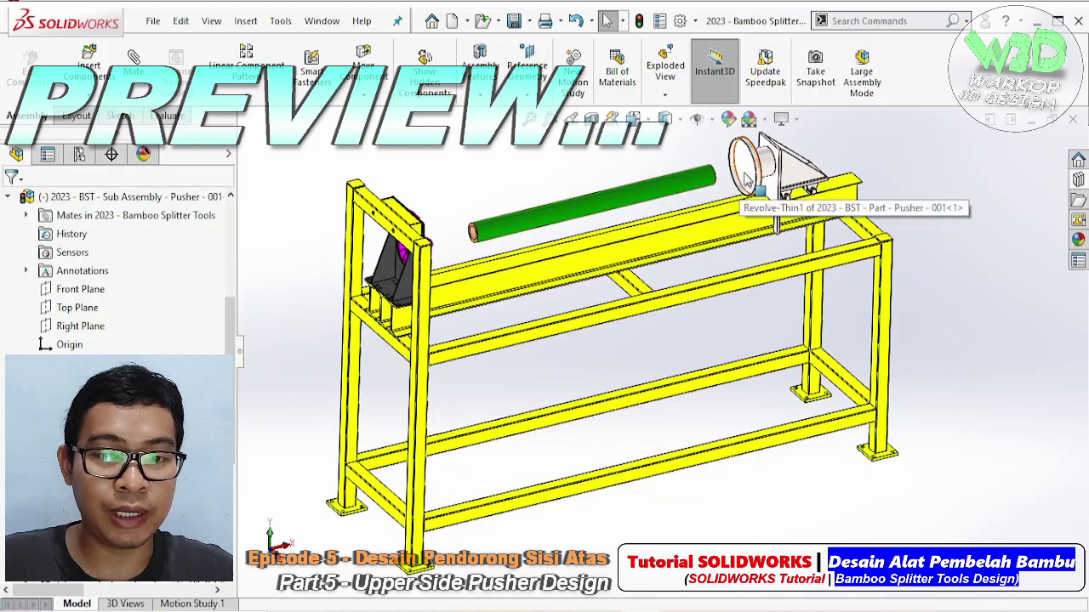
middle_click_drag(478, 233, 478, 232)
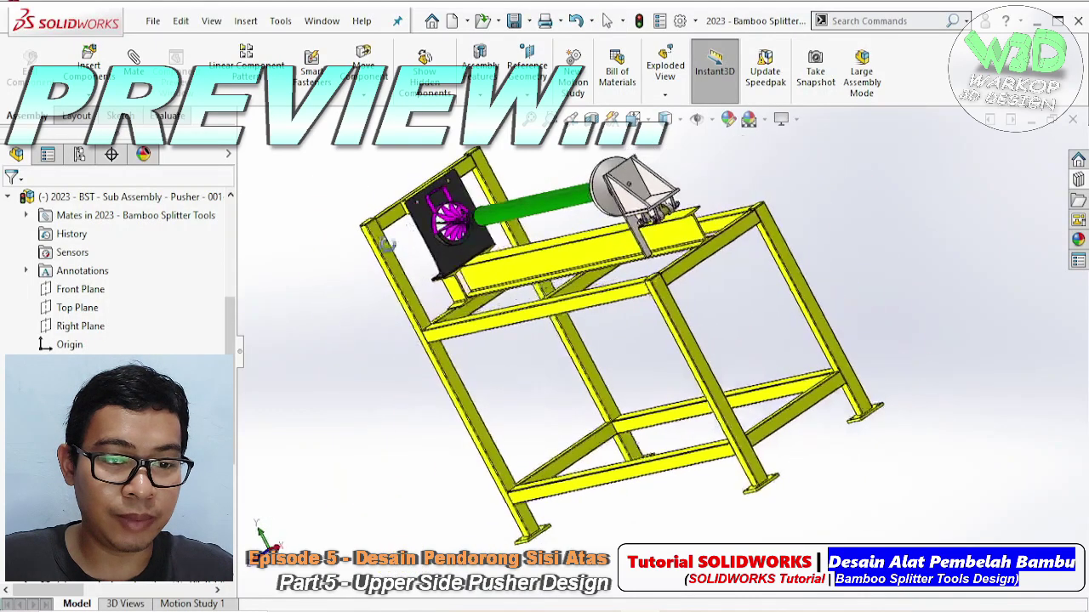
scroll(478, 231, "down", 3)
scroll(478, 233, "down", 3)
middle_click_drag(417, 255, 393, 277)
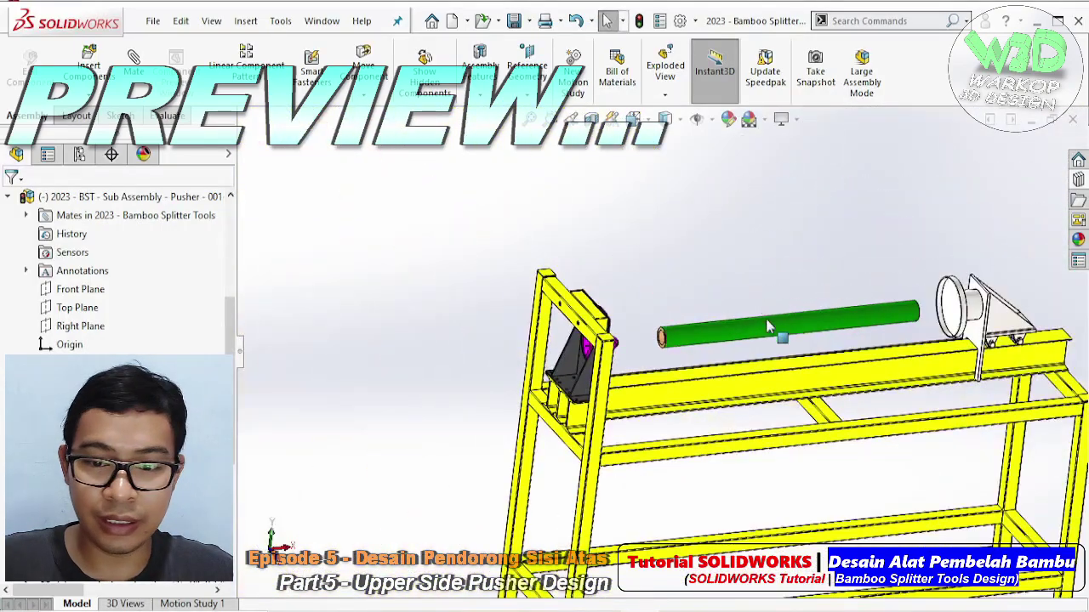
left_click(765, 332)
scroll(119, 315, "up", 2)
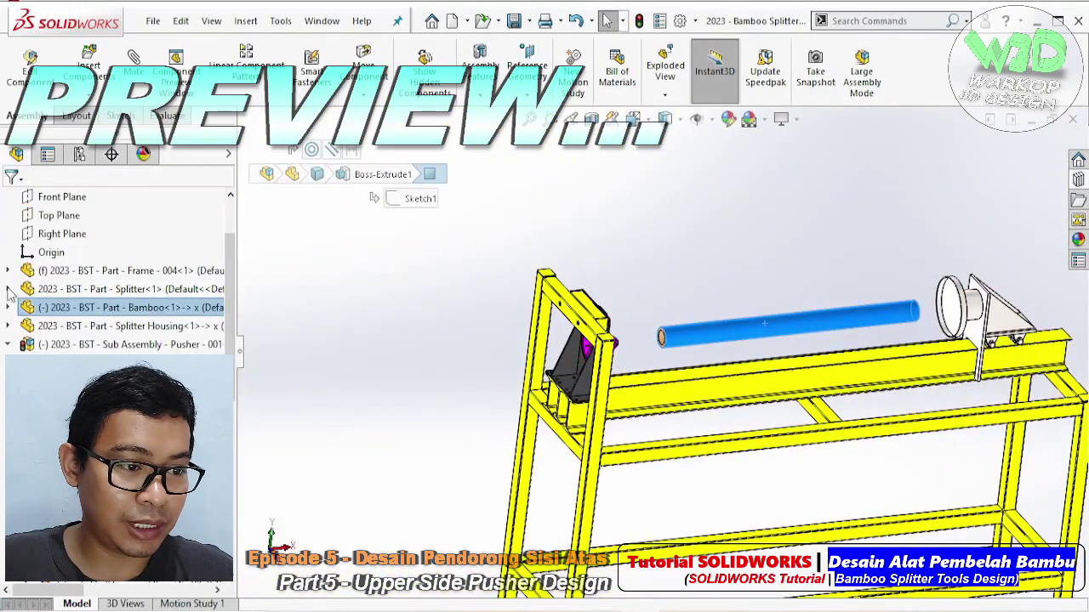
left_click(26, 326)
left_click(146, 344)
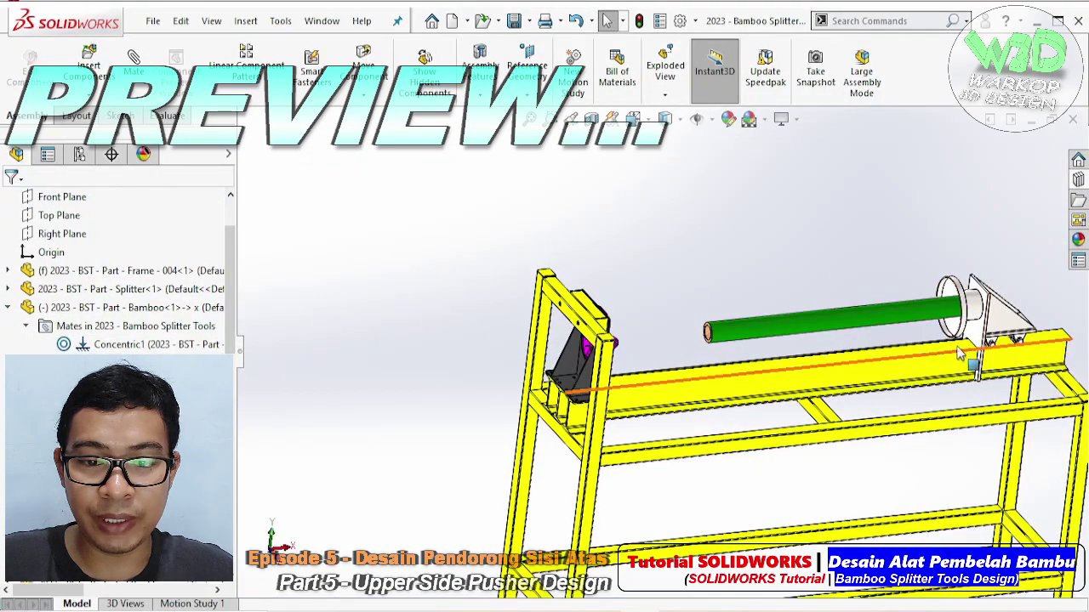
- Slide the pusher holder left along the I-beam rail and inspect its rollers close up
scroll(936, 323, "down", 2)
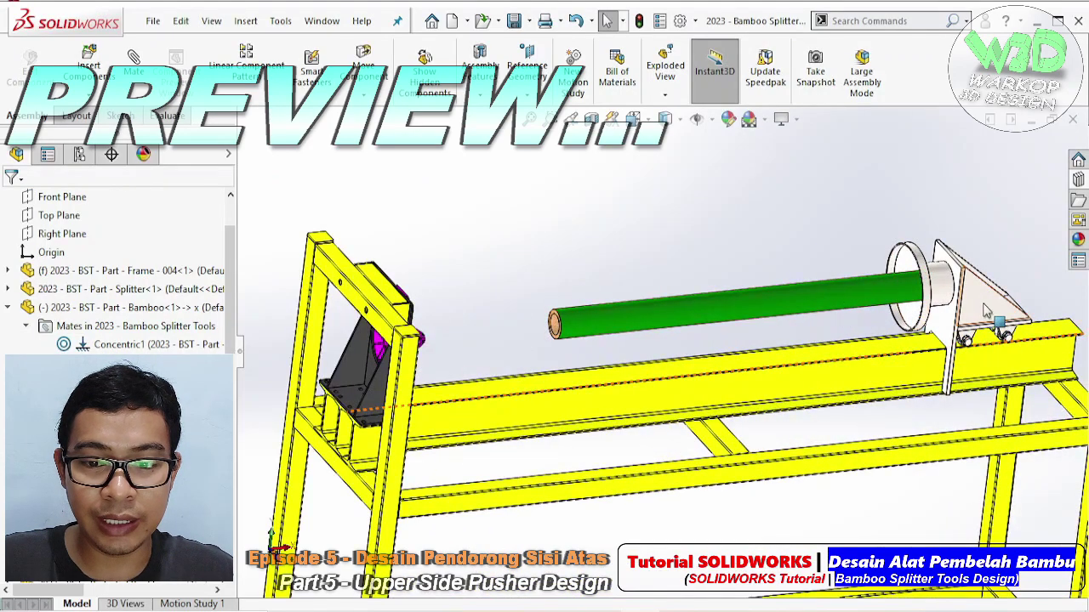
left_click_drag(984, 310, 837, 331)
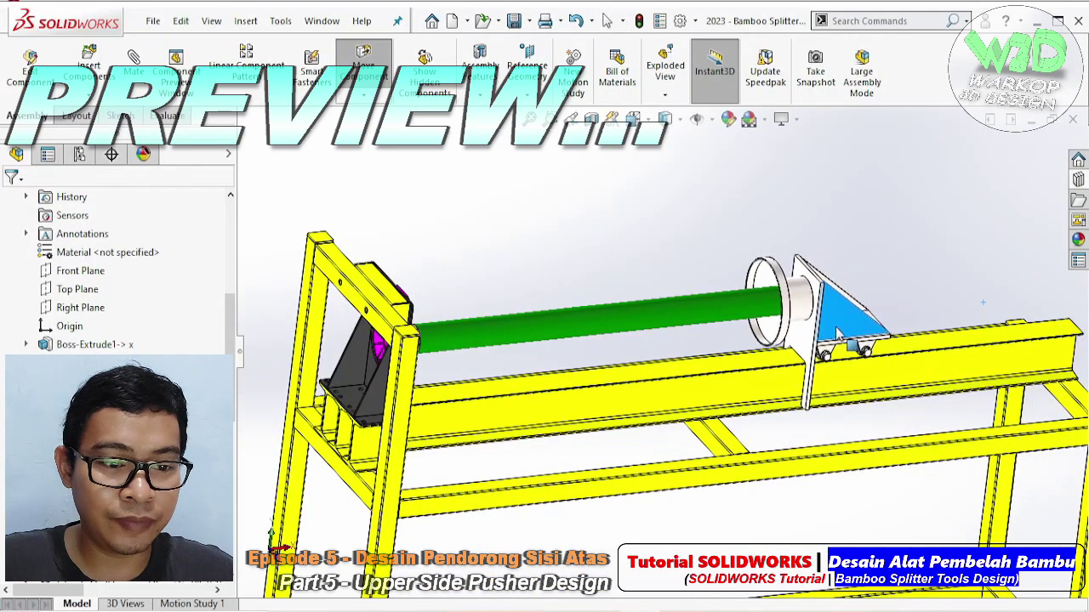
left_click_drag(838, 331, 536, 336)
middle_click_drag(536, 336, 559, 374)
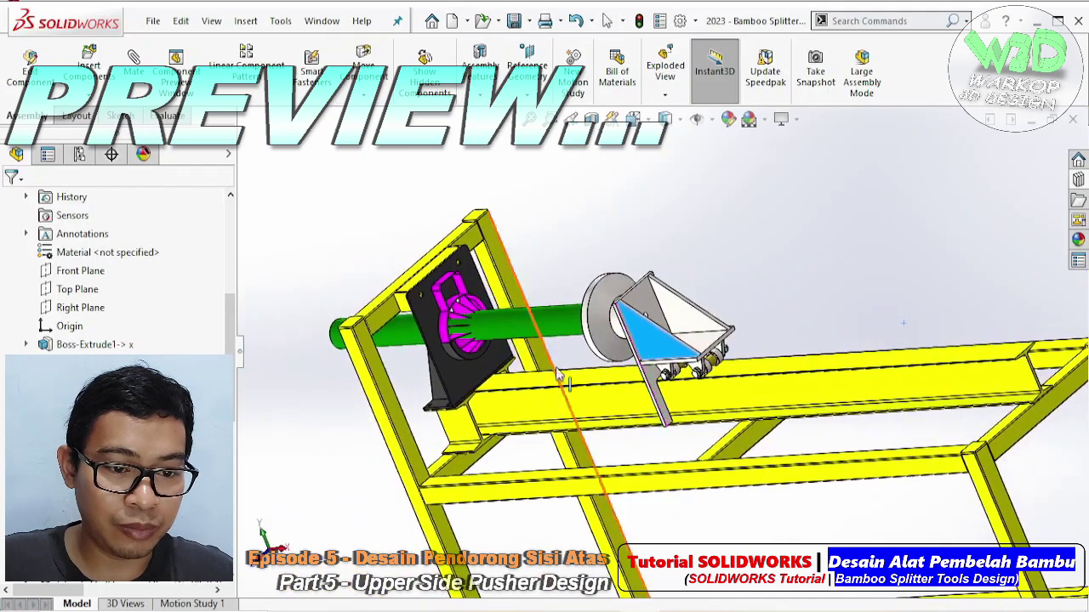
scroll(559, 374, "down", 5)
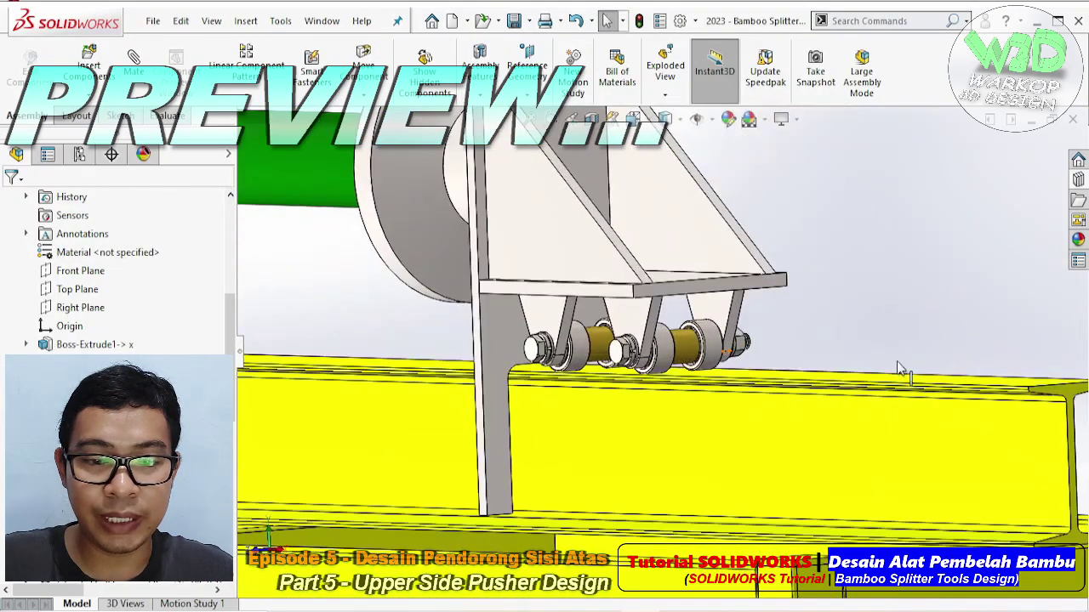
middle_click_drag(900, 367, 689, 340)
scroll(661, 359, "down", 3)
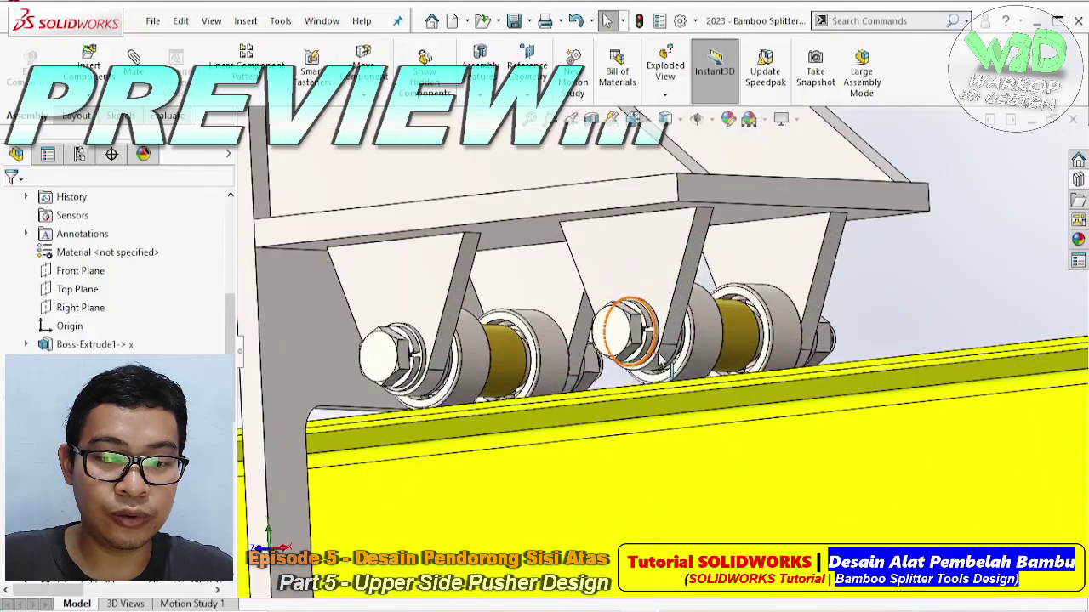
scroll(662, 360, "up", 3)
middle_click_drag(646, 360, 696, 379)
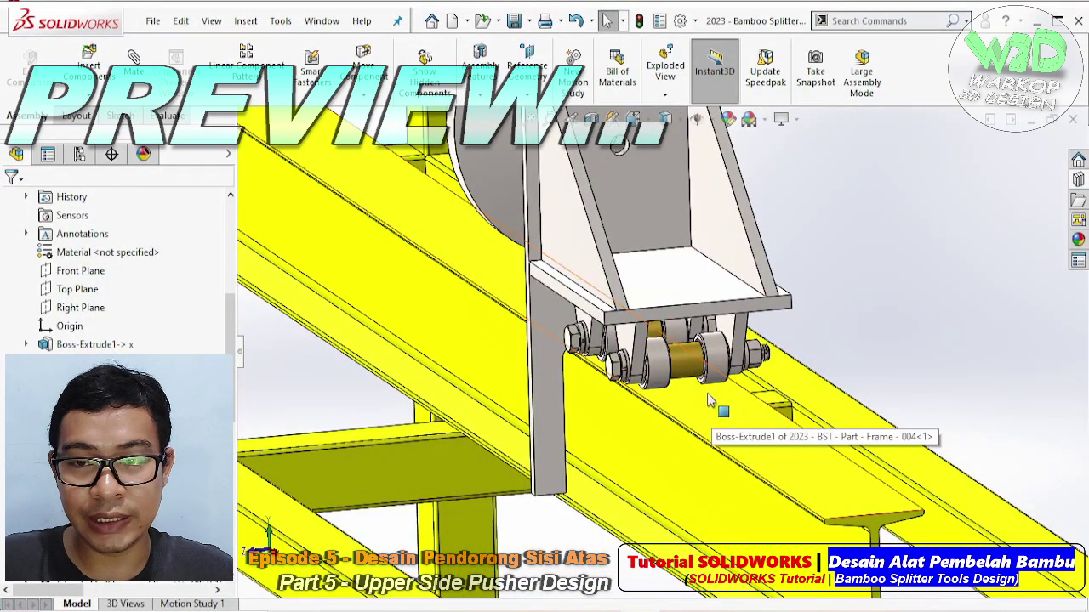
mouse_move(711, 401)
middle_mouse_down("ctrl")
mouse_move(703, 315)
mouse_move(618, 369)
mouse_move(672, 343)
mouse_move(694, 390)
middle_mouse_up("ctrl")
left_click(619, 375)
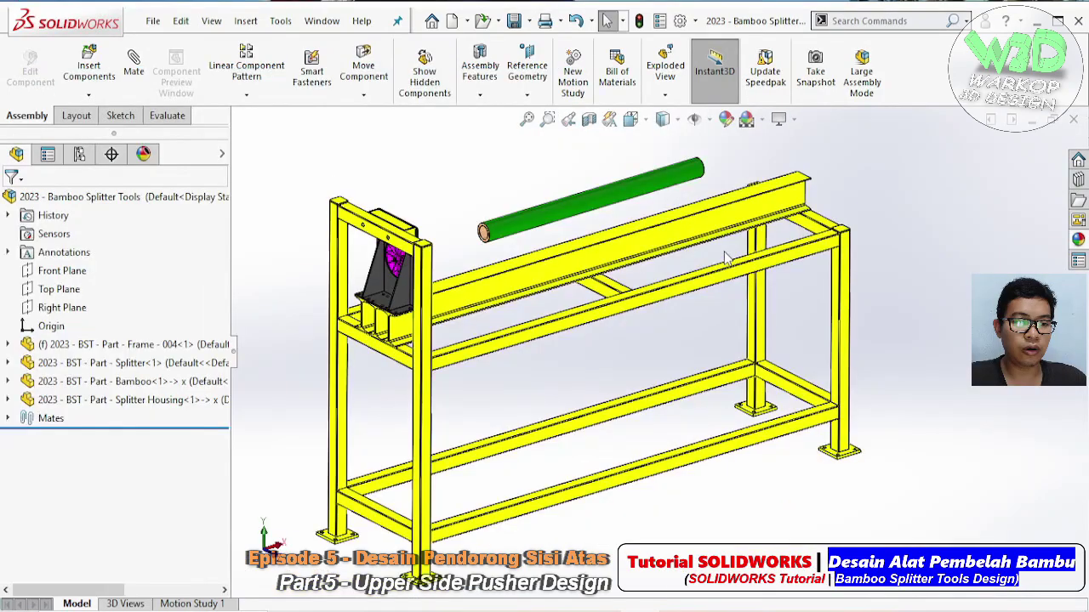
- Insert a new in-context part, Part4, into the assembly for editing
left_click(88, 96)
left_click(107, 136)
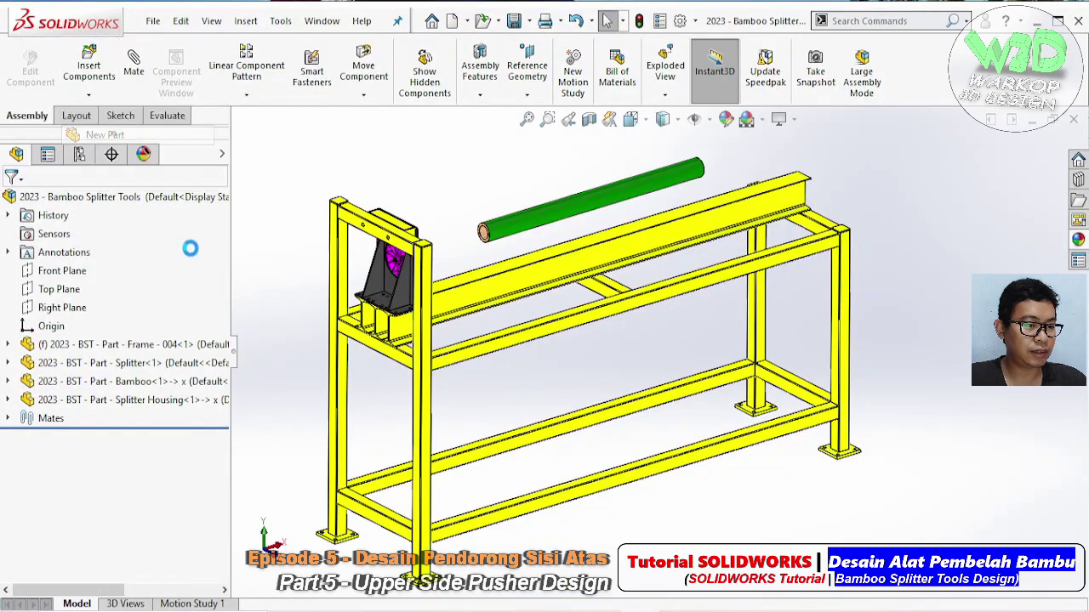
left_click(114, 419)
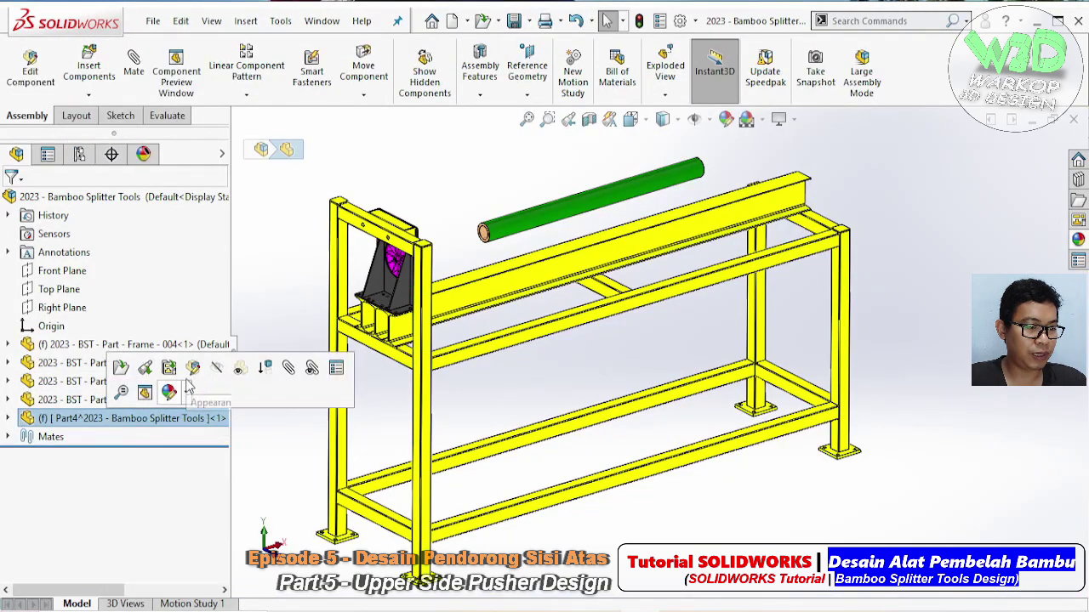
- Start Sketch1 on the bamboo pipe's end face
scroll(579, 174, "down", 5)
middle_click_drag(579, 174, 729, 253)
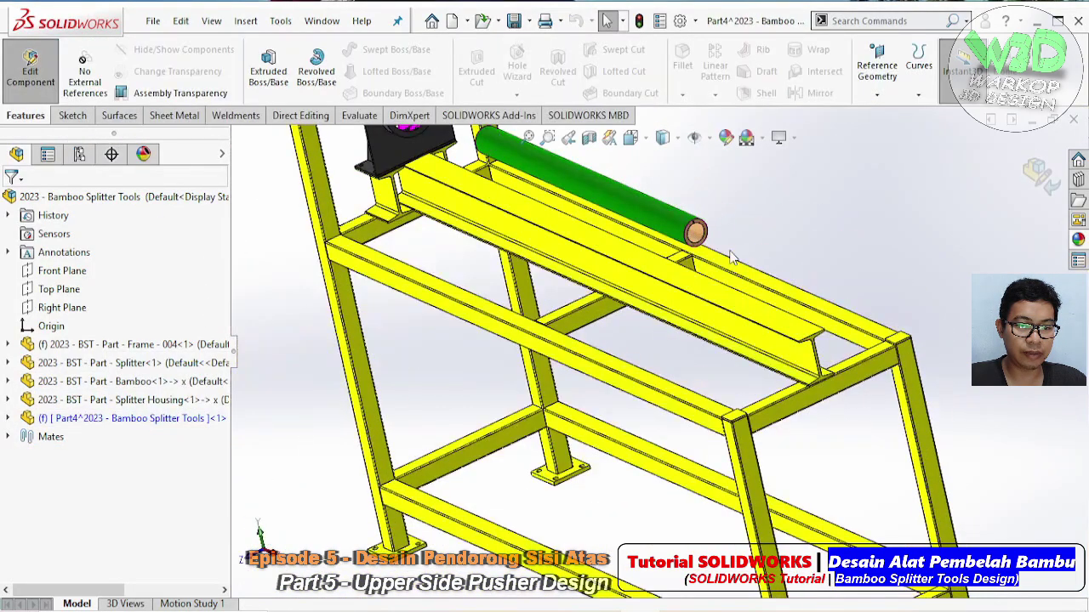
scroll(633, 240, "down", 5)
scroll(627, 232, "down", 2)
left_click(621, 223)
left_click(699, 182)
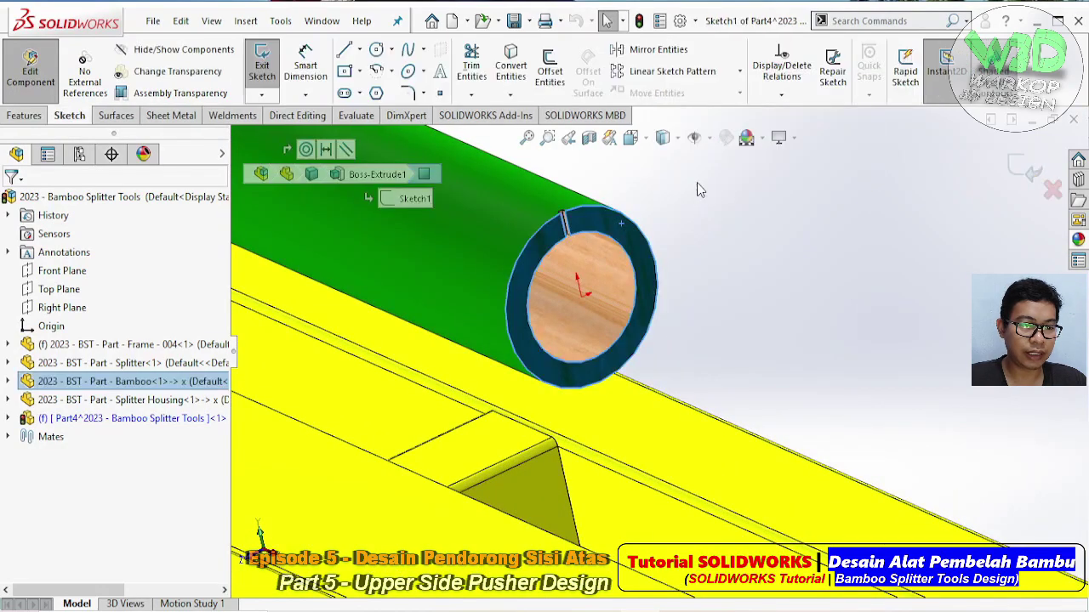
- Draw a centre rectangle at the origin and make two adjacent edges equal to form a square
left_click(361, 74)
left_click(397, 113)
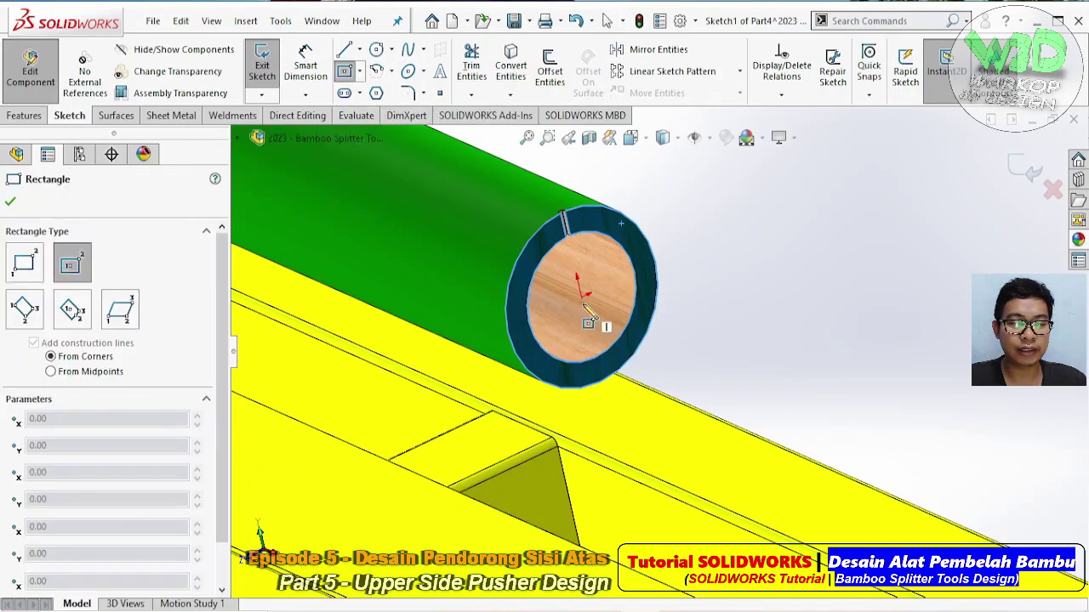
left_click(580, 292)
left_click(740, 331)
key("Escape")
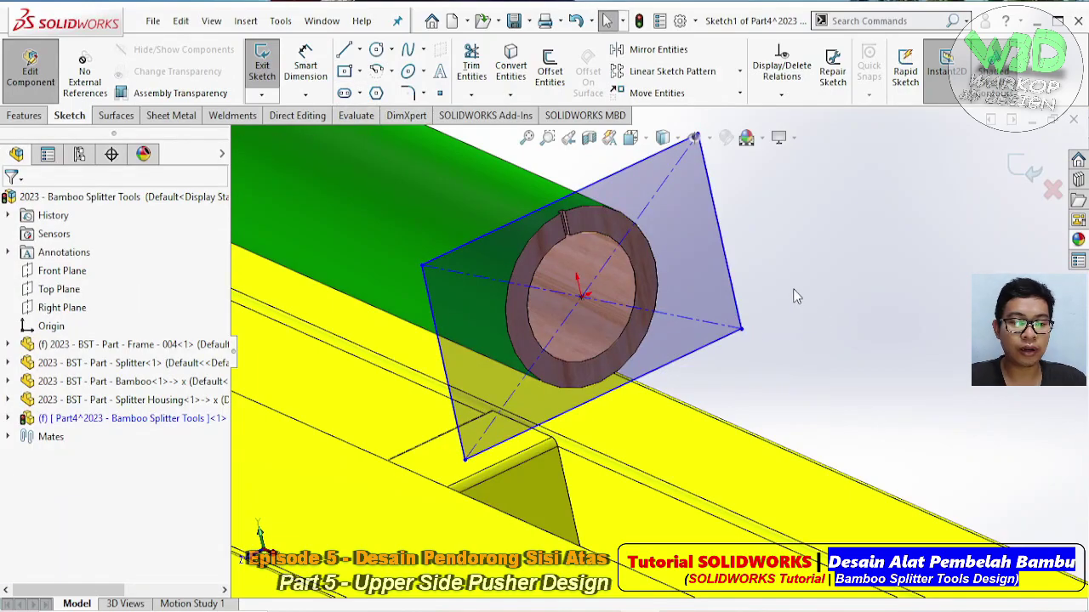
left_click(737, 316)
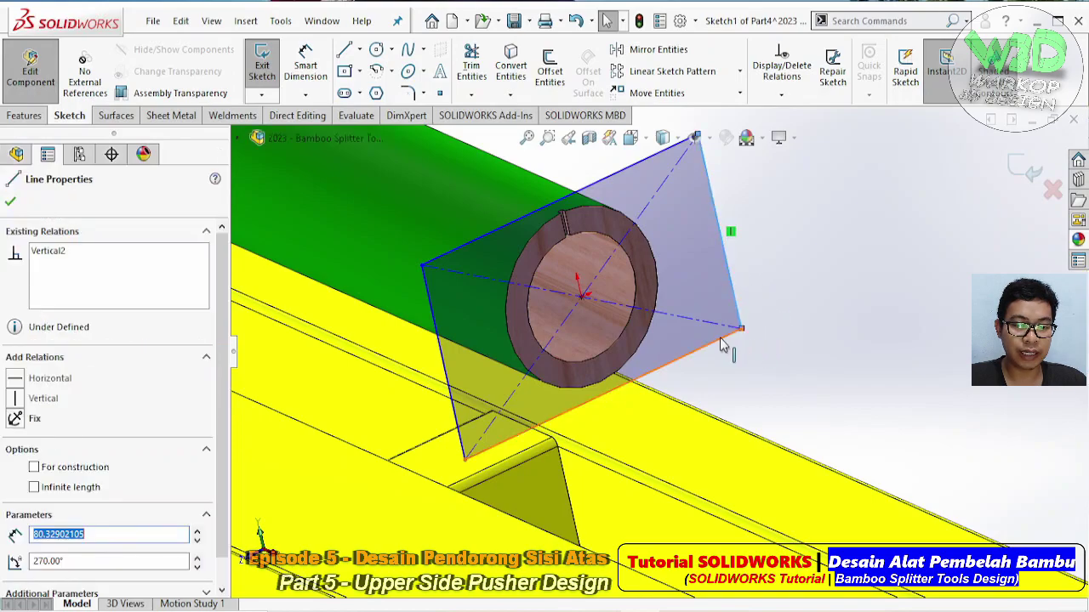
left_click(734, 334, "ctrl")
left_click(888, 267)
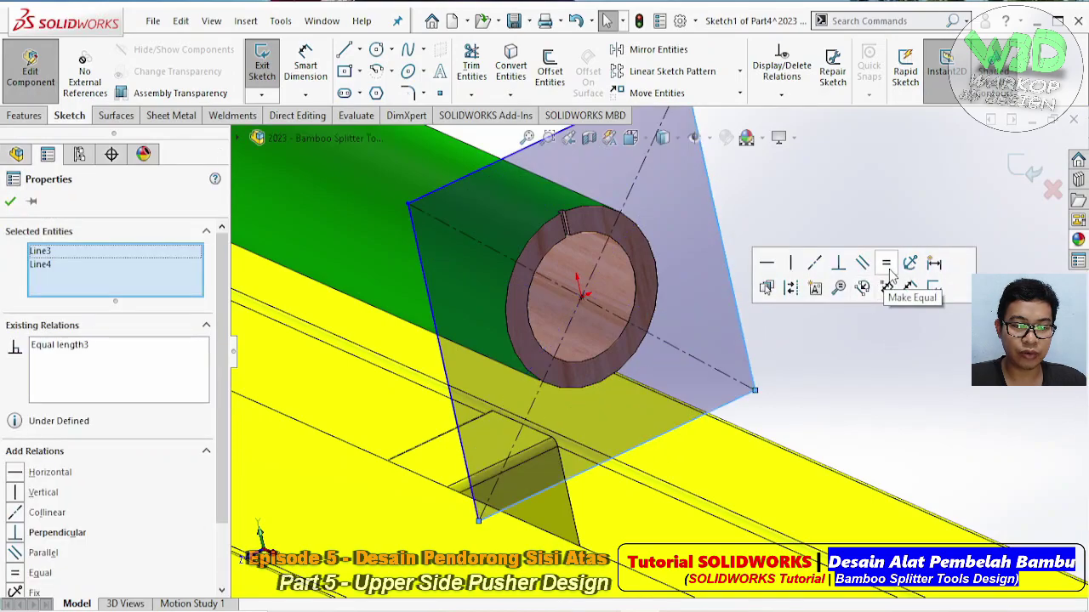
key("Escape")
- Add a circle centred at the origin and dimension it to 15 mm diameter
left_click(392, 49)
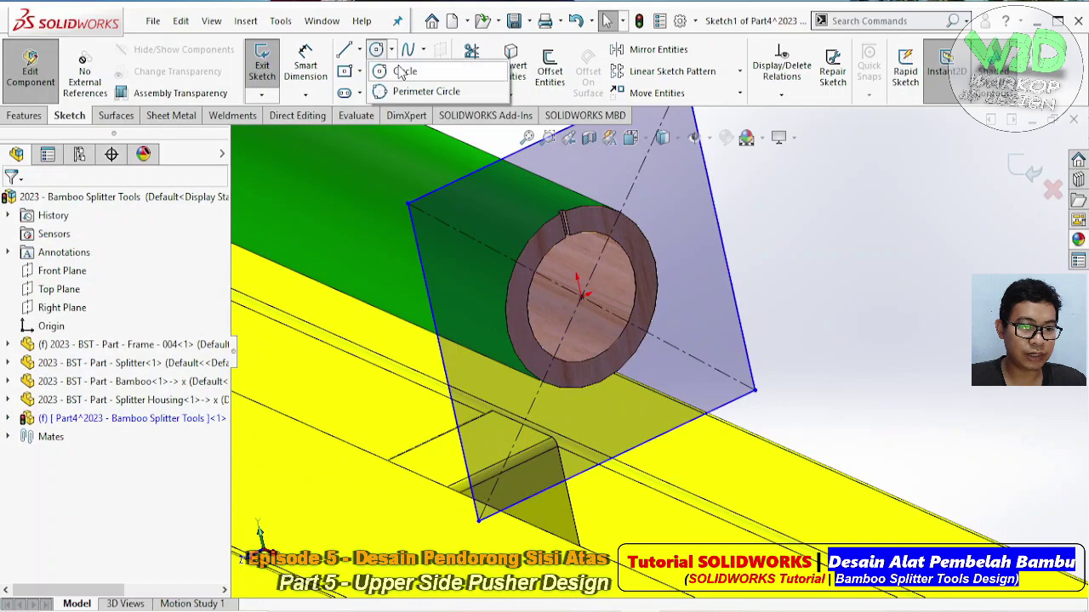
left_click(402, 68)
left_click(581, 295)
left_click(602, 303)
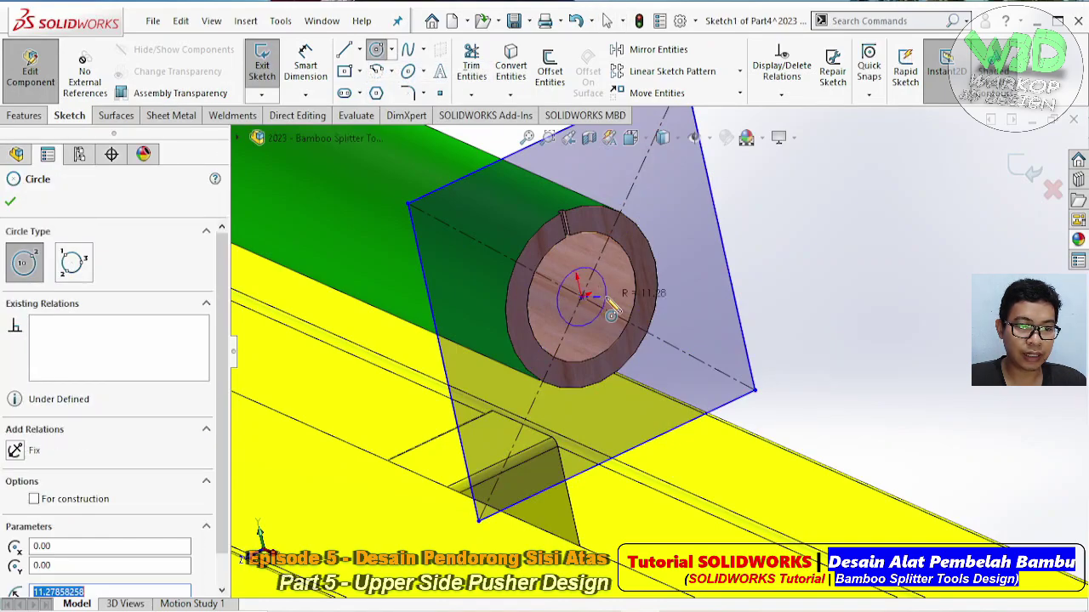
key("Escape")
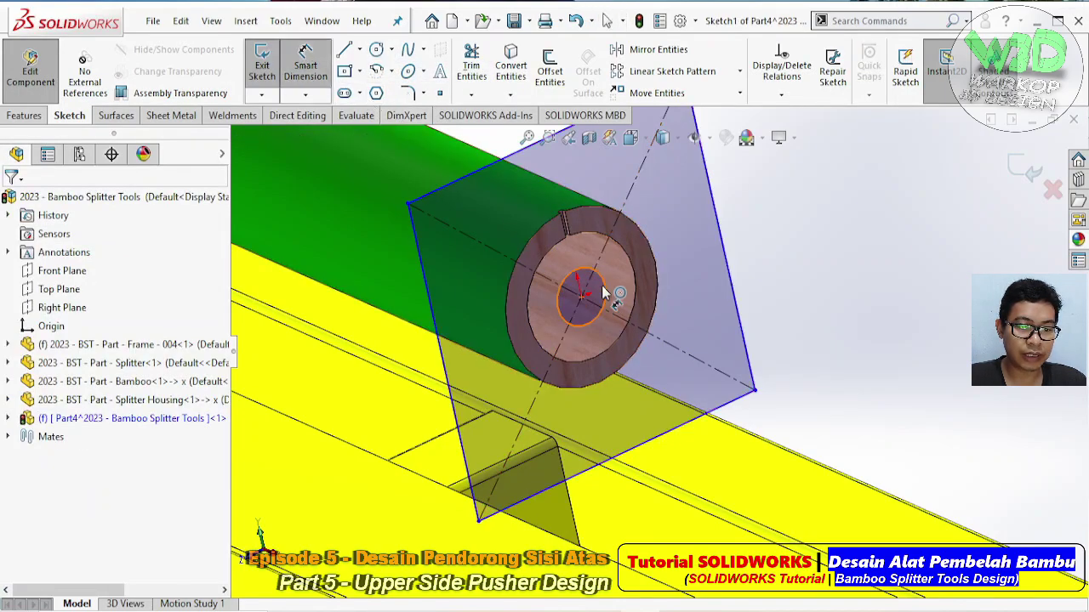
left_click(603, 295)
left_click(692, 277)
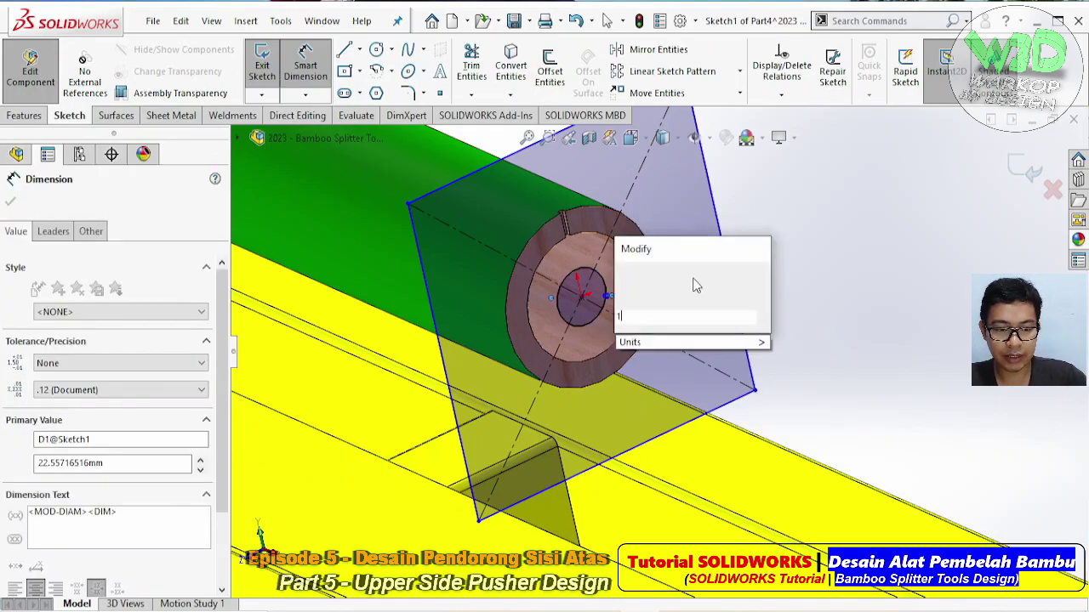
type("15")
key("Return")
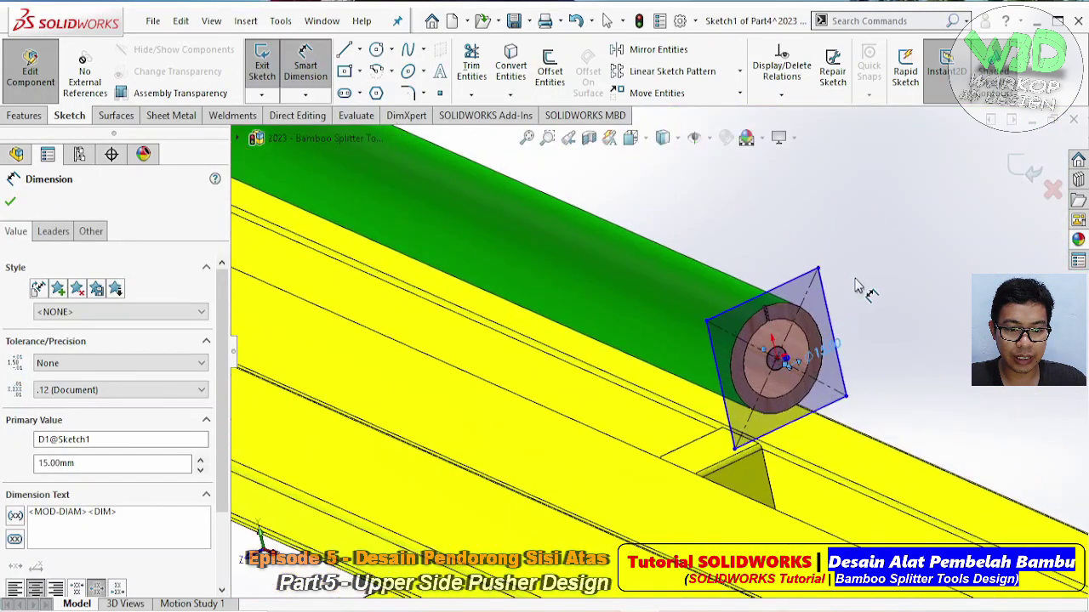
- Dimension the square's top edge to 150 mm
middle_click_drag(616, 285, 748, 288)
key("Escape")
left_click(749, 289)
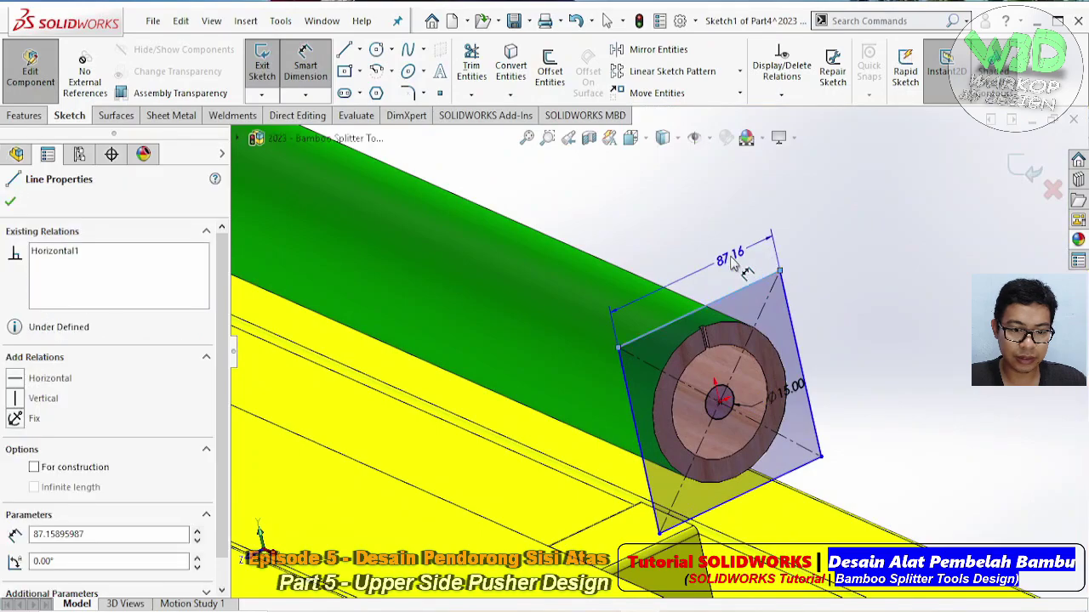
left_click(731, 259)
key("Return")
type("150")
key("Return")
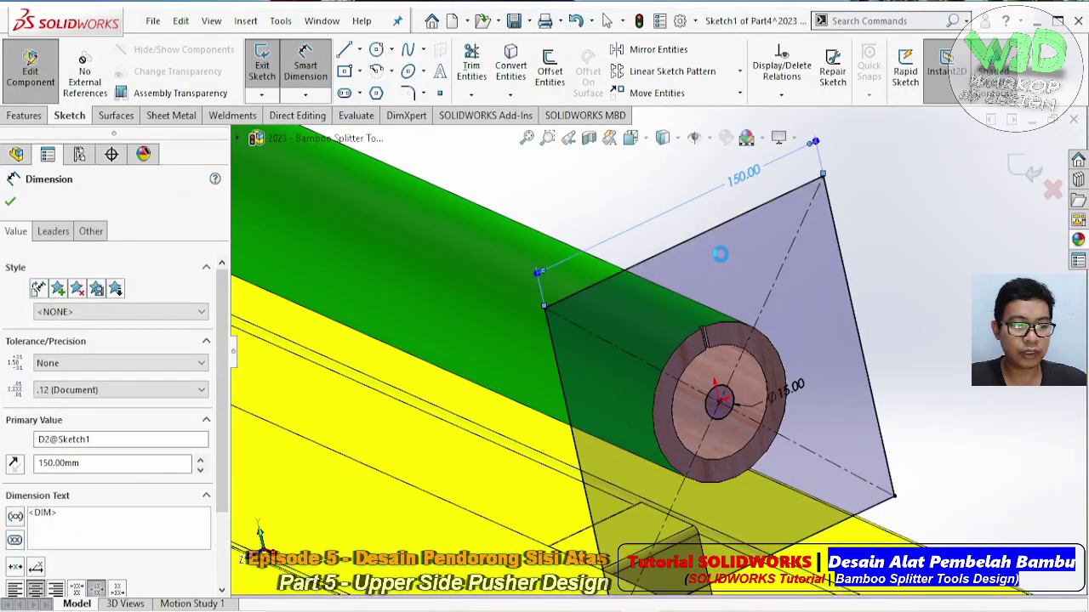
key("Escape")
left_click(32, 119)
left_click(268, 69)
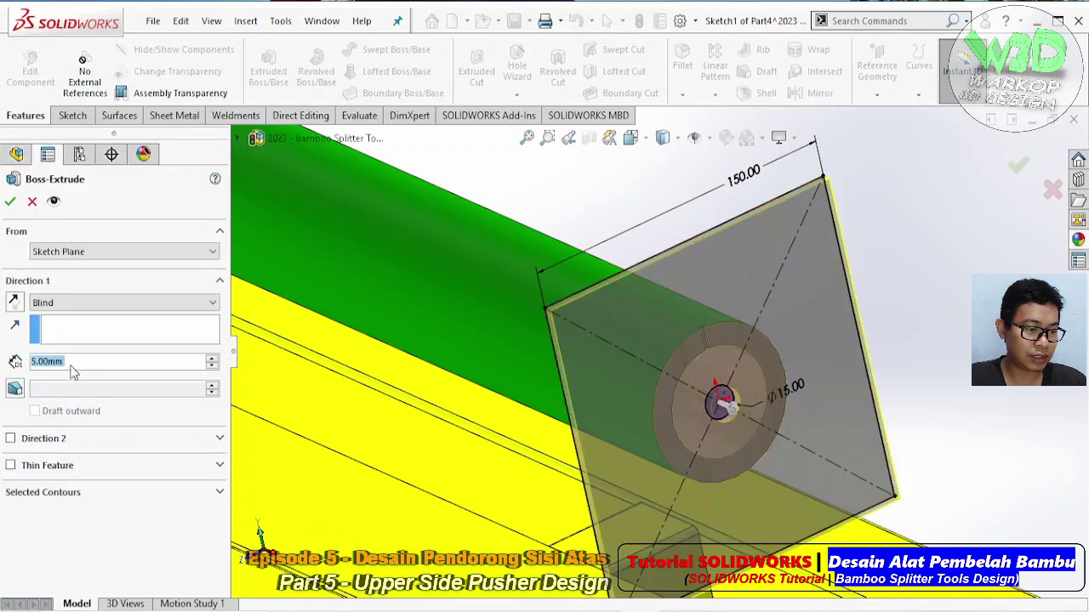
- Extrude the square sketch 10 mm blind into the Part4 pusher plate
left_click(86, 362)
type("10")
key("Return")
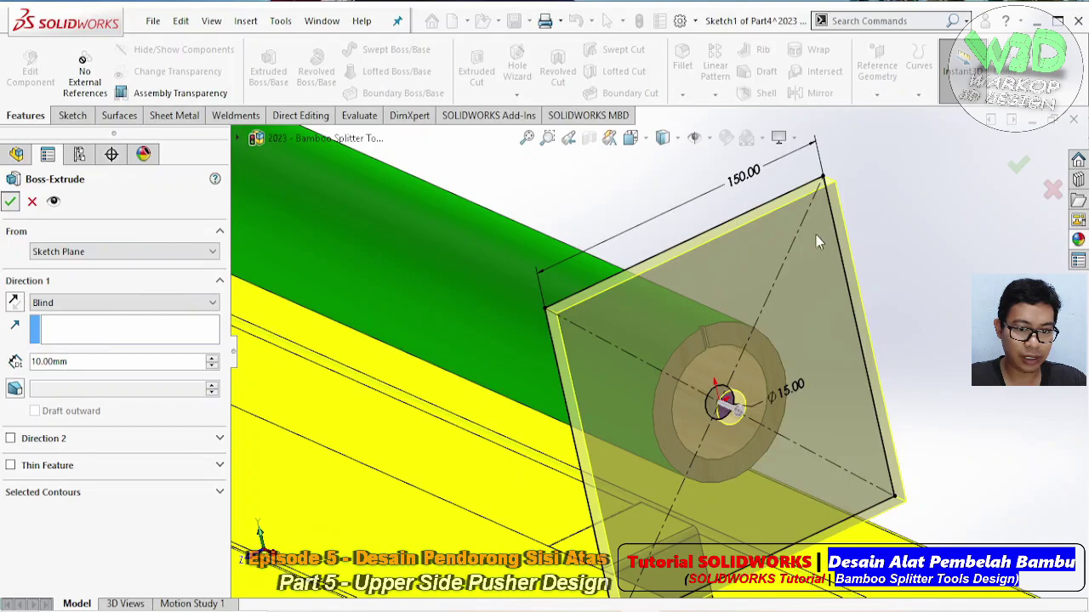
key("Return")
middle_click_drag(890, 235, 655, 359)
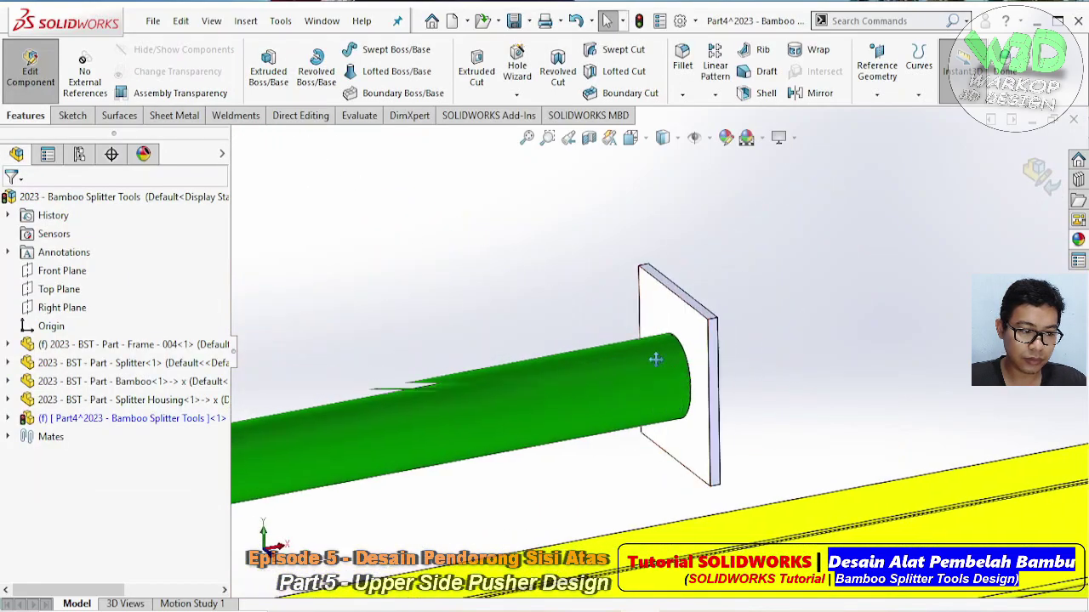
- Break all of Part4's external references through List External Refs and confirm the warning
right_click(174, 418)
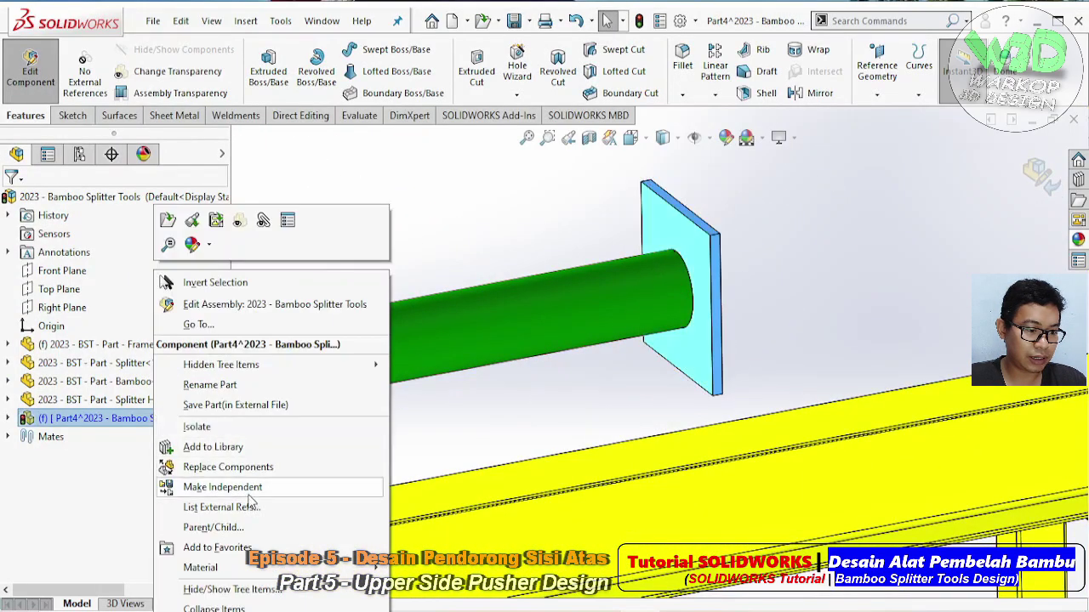
left_click(226, 509)
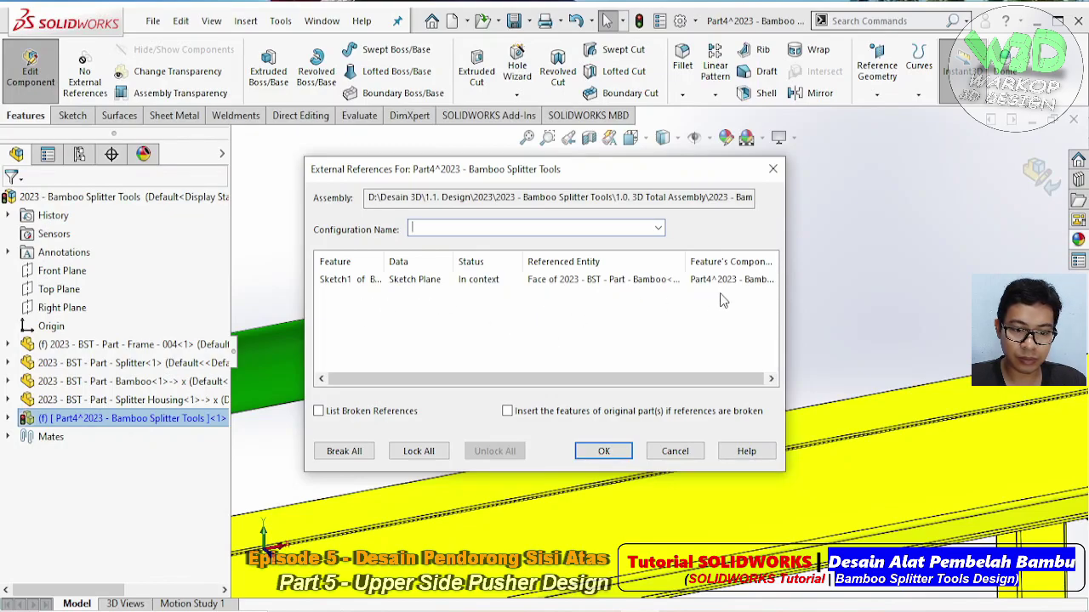
left_click(344, 452)
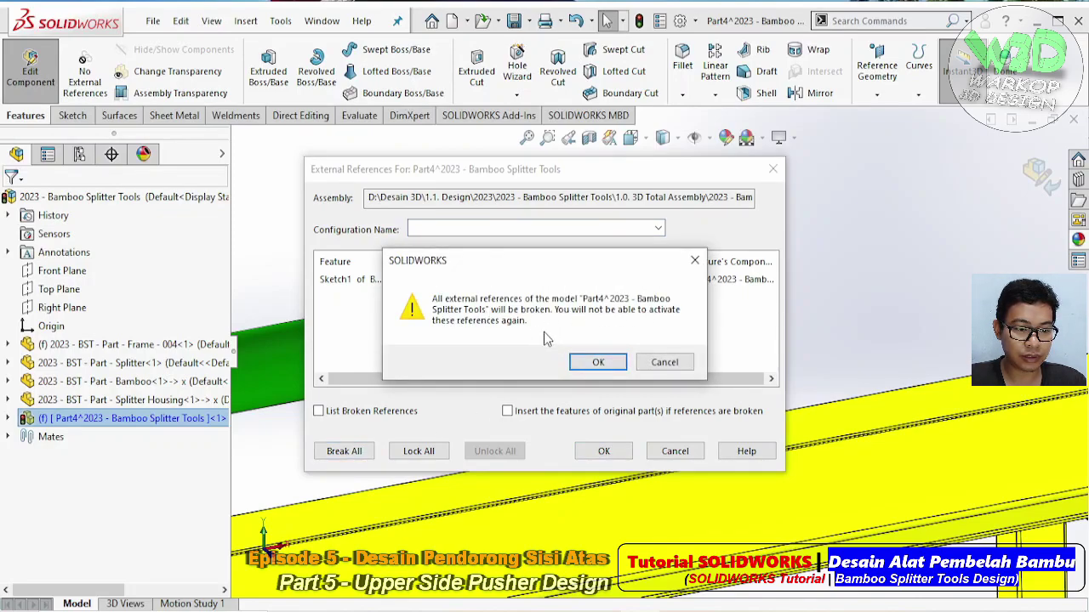
left_click(601, 364)
left_click(603, 449)
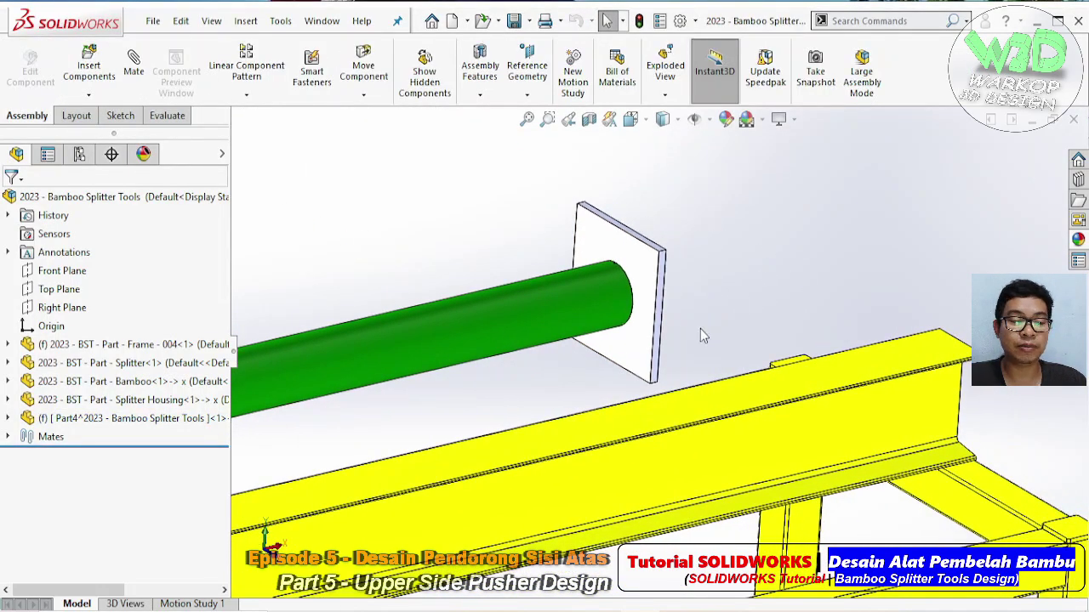
- Float the pusher plate so it can be moved
middle_click_drag(625, 331, 679, 337)
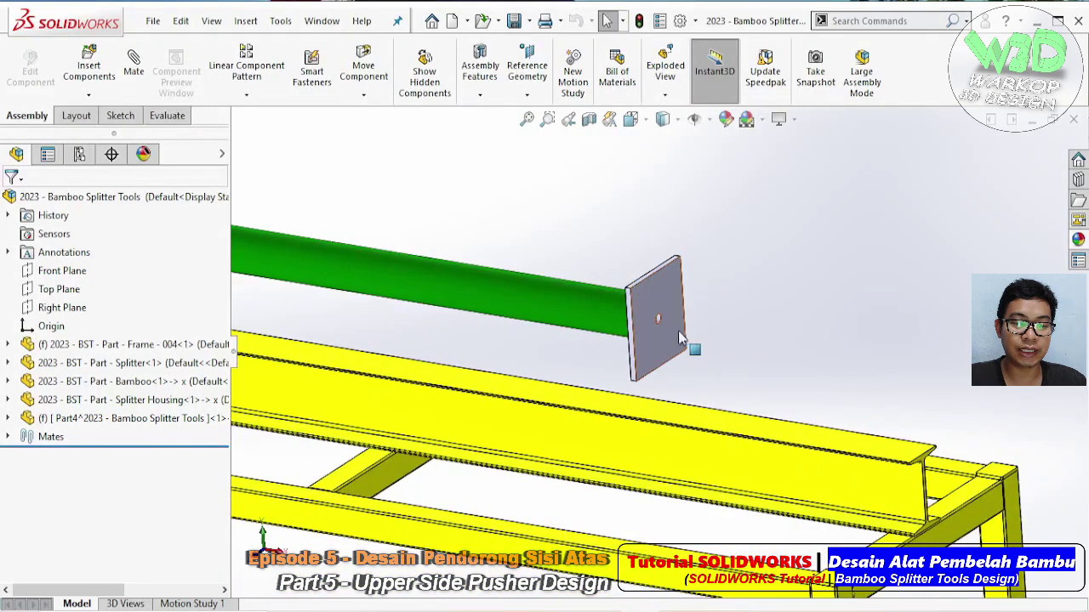
key("Left")
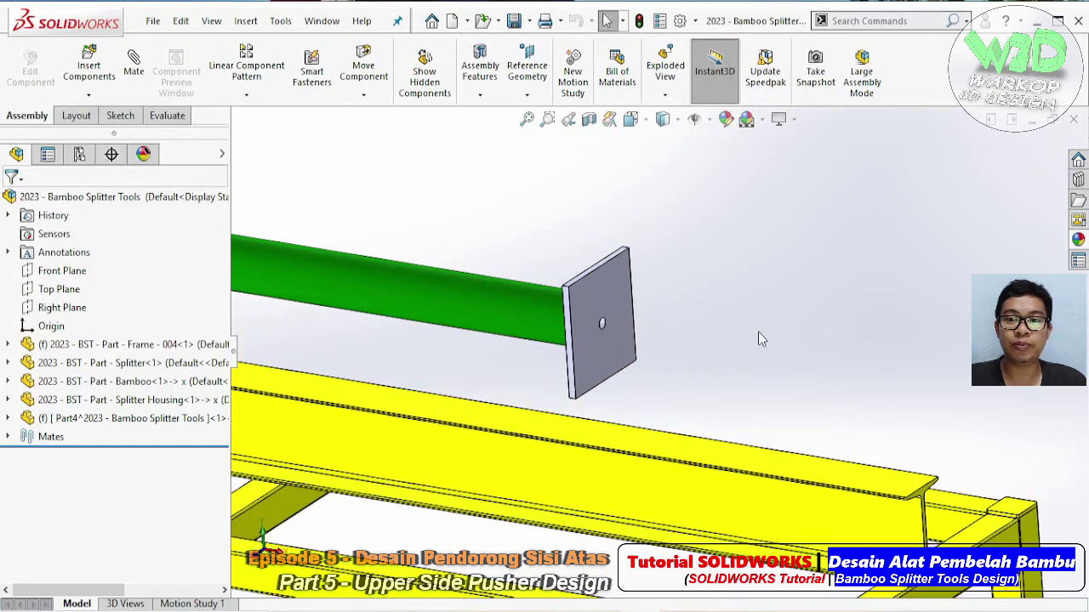
scroll(758, 333, "up", 5)
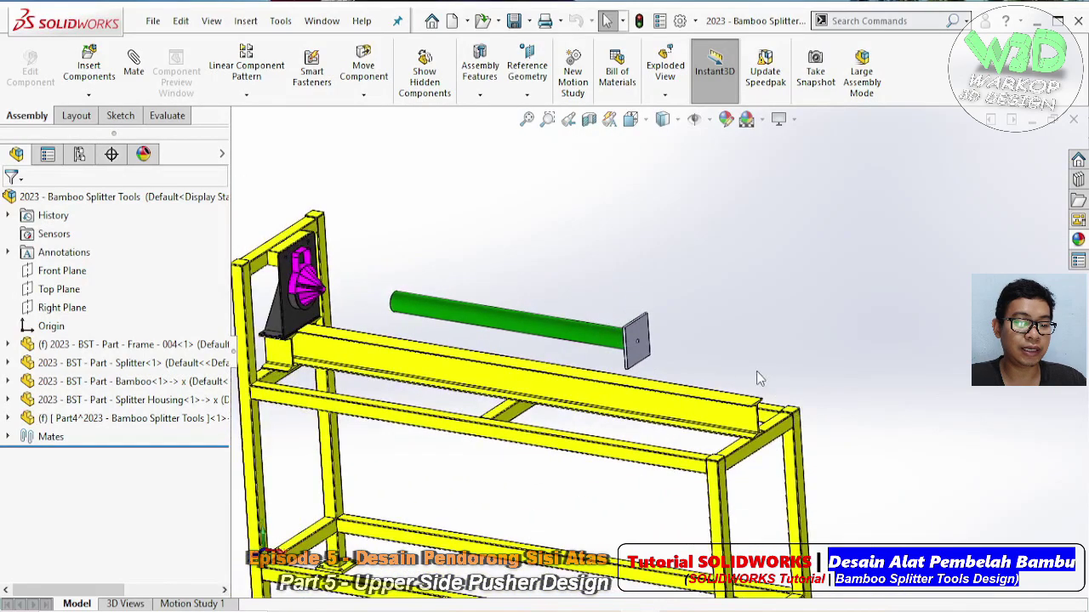
middle_click_drag(756, 370, 891, 372, "ctrl")
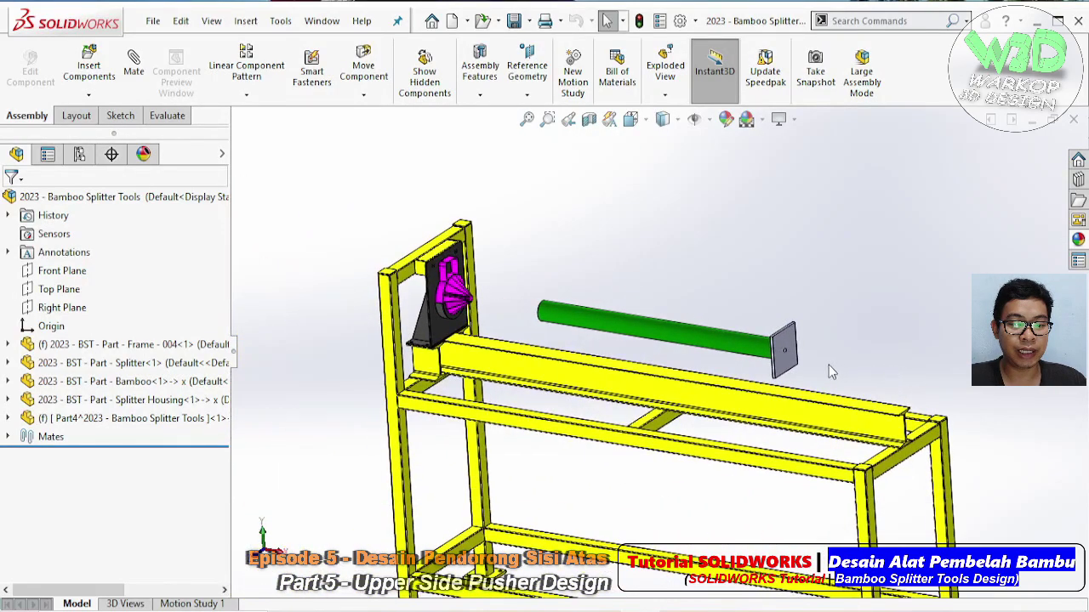
scroll(828, 364, "down", 3)
mouse_move(763, 359)
middle_mouse_down()
mouse_move(640, 347)
mouse_move(763, 242)
middle_mouse_up()
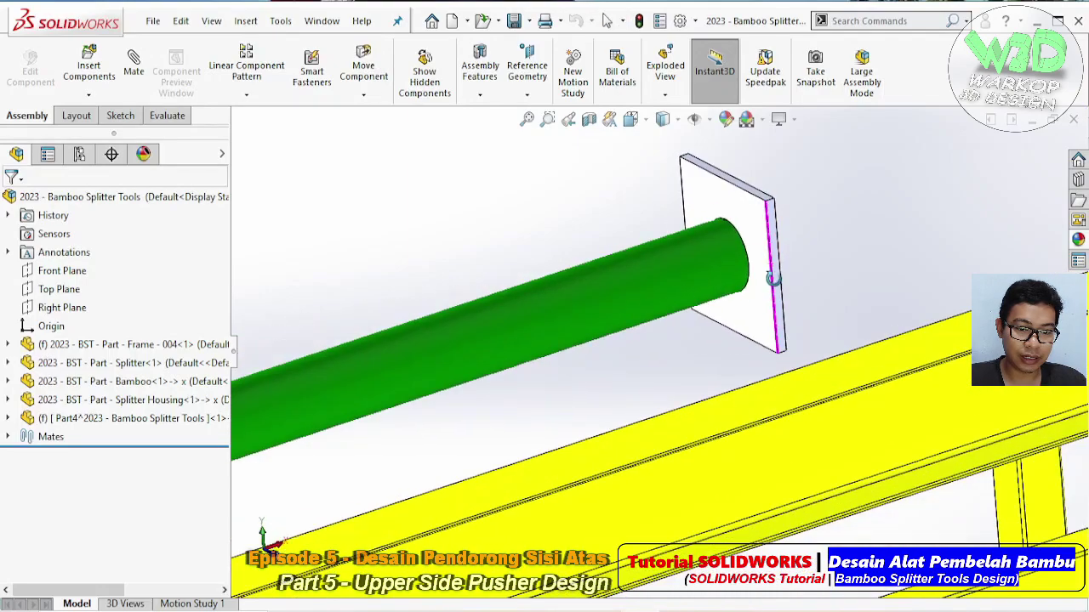
right_click(763, 243)
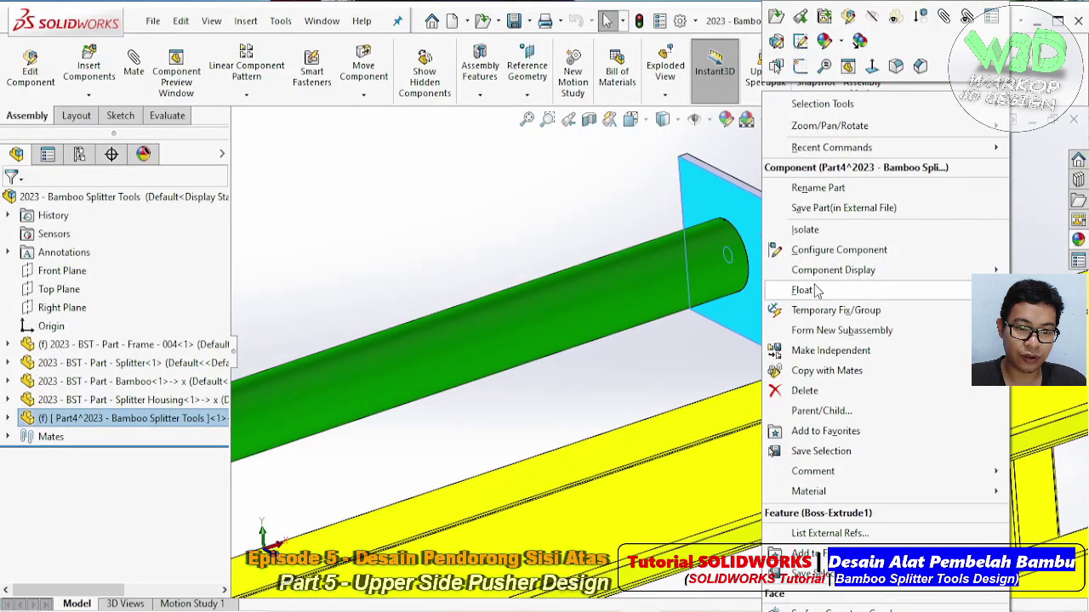
left_click(802, 290)
- Move the plate with the triad along the bar past the bamboo's end
left_click(751, 227)
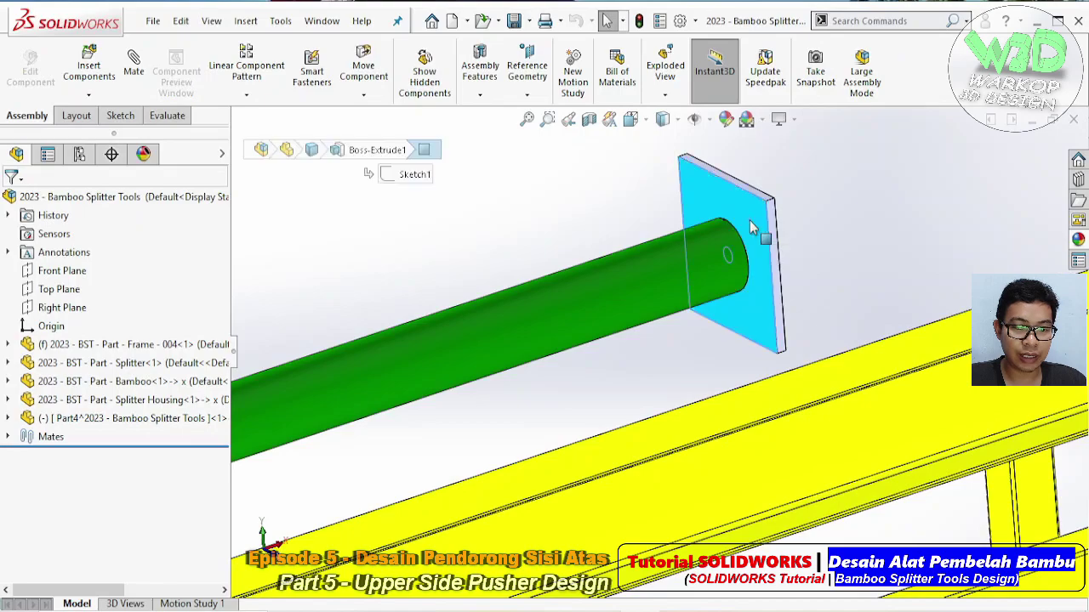
right_click(751, 227)
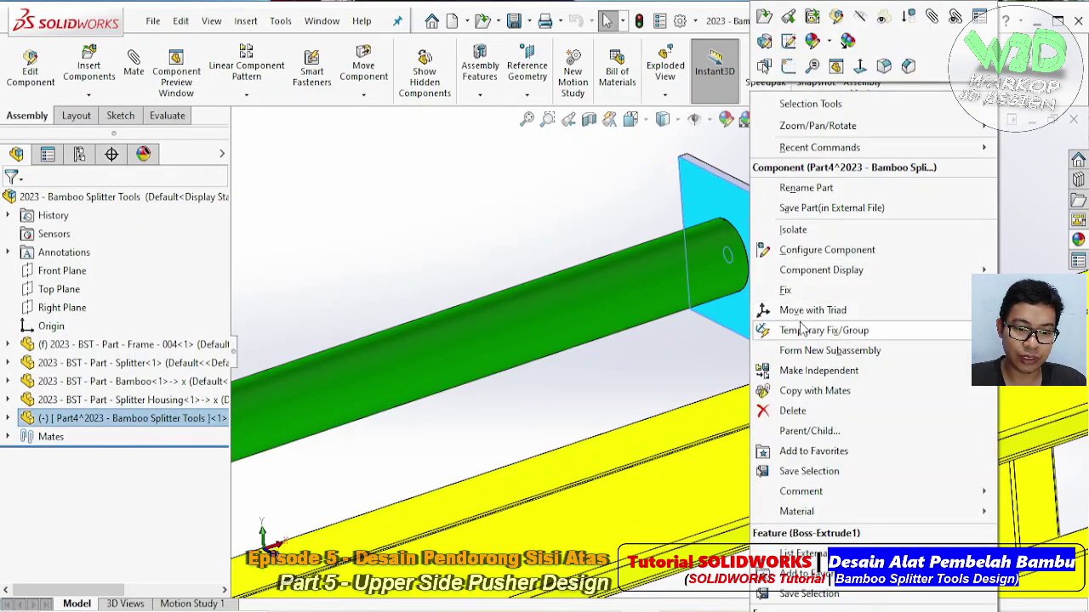
left_click(786, 312)
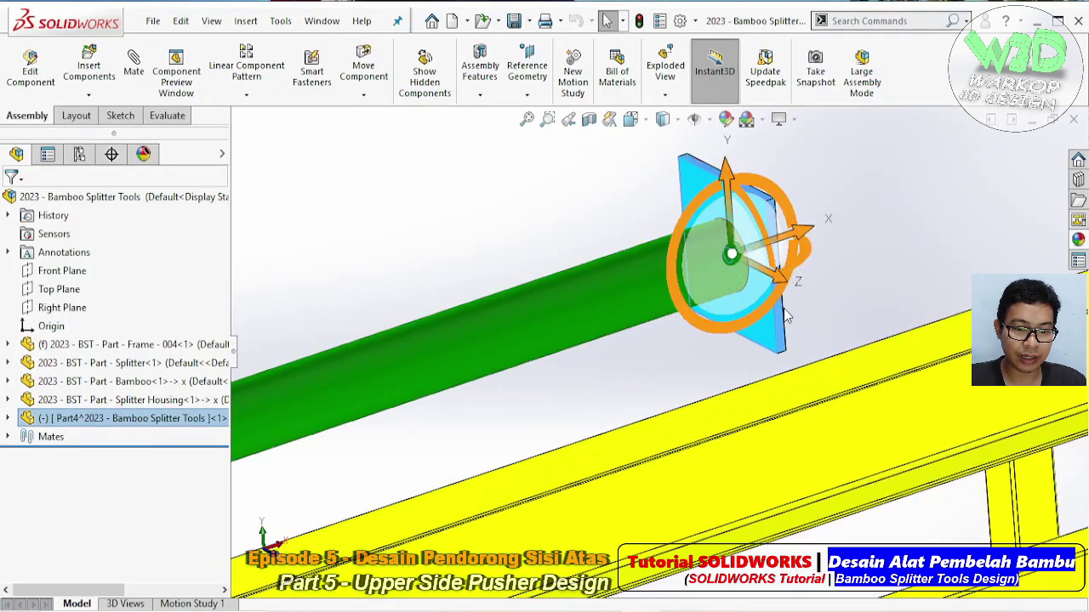
scroll(787, 302, "up", 3)
left_click_drag(763, 294, 816, 314)
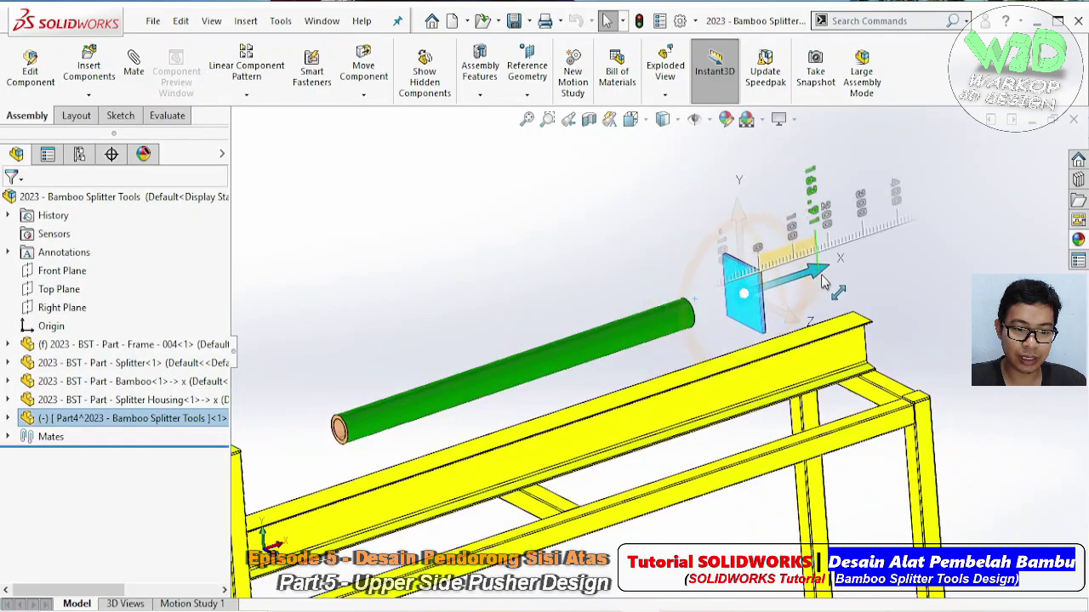
left_click(914, 299)
scroll(759, 336, "down", 2)
middle_click_drag(760, 336, 705, 284)
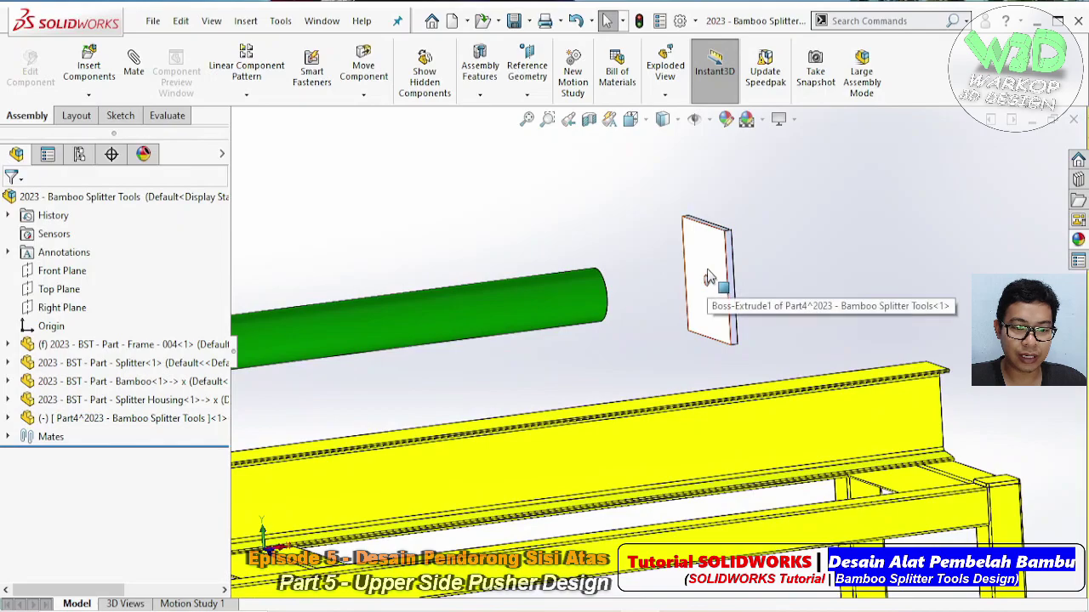
- Fix the pusher plate in its new position
right_click(710, 281)
left_click(768, 292)
middle_click_drag(768, 292, 672, 251)
left_click(660, 241)
- Edit Part4 and create Plane1 as a mid plane between the plate's two opposite side faces
left_click(774, 134)
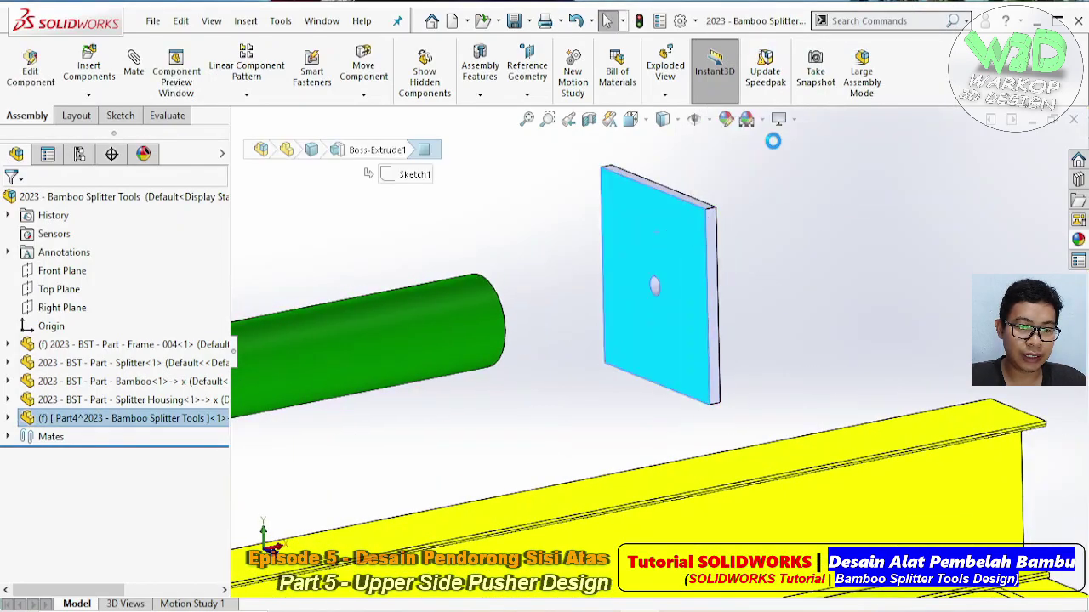
middle_click_drag(714, 255, 723, 249)
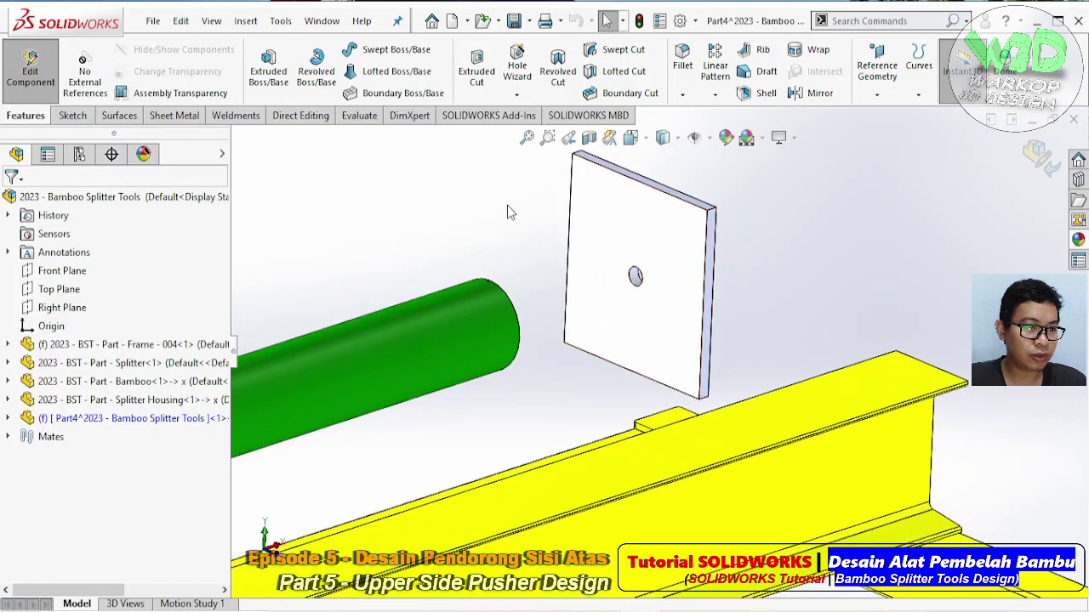
left_click(878, 96)
left_click(889, 111)
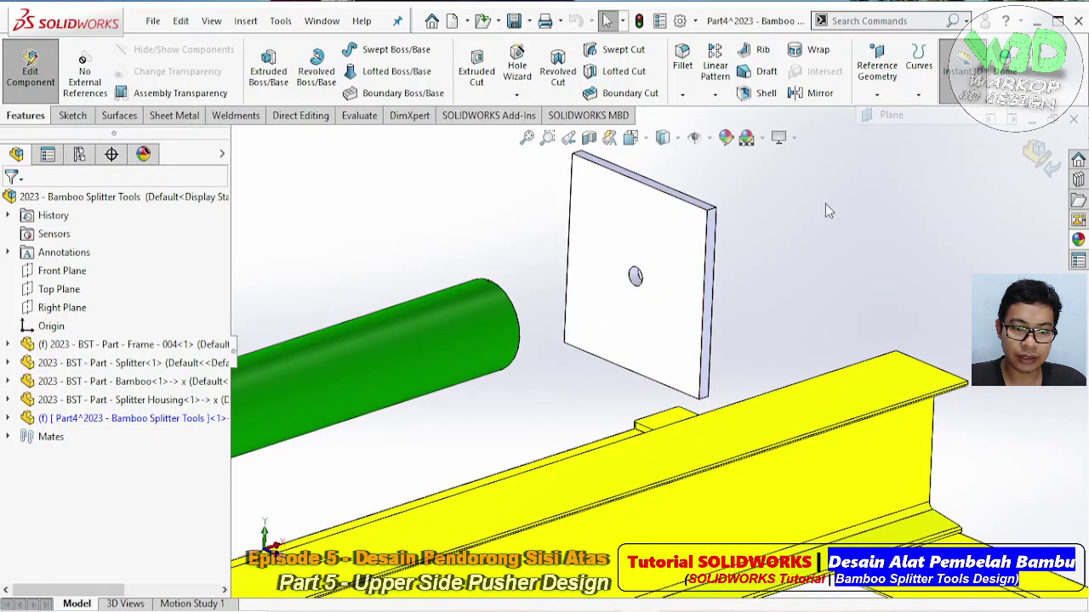
scroll(716, 271, "down", 3)
left_click(704, 247)
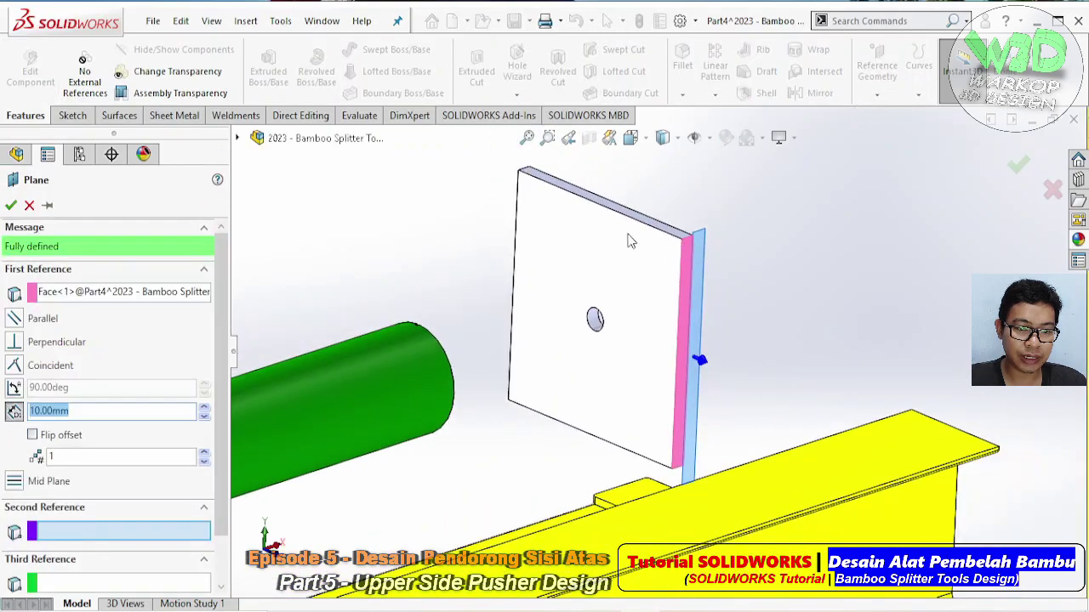
mouse_move(629, 238)
middle_mouse_down()
mouse_move(707, 320)
mouse_move(532, 212)
middle_mouse_up()
left_click(520, 206)
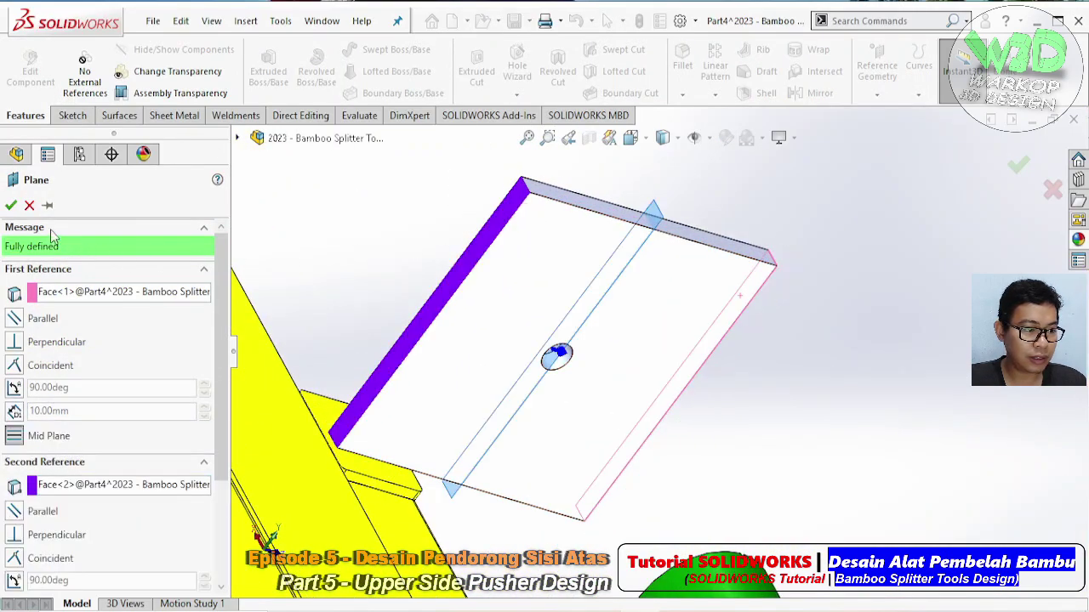
left_click(10, 206)
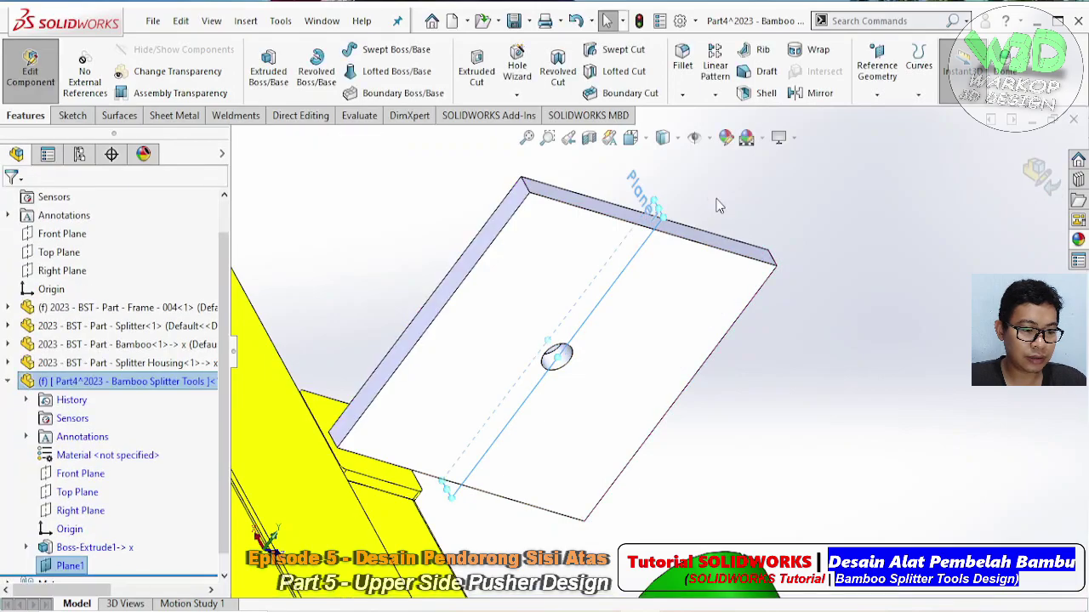
- Start Sketch2 on Plane1
right_click(656, 203)
left_click(950, 264)
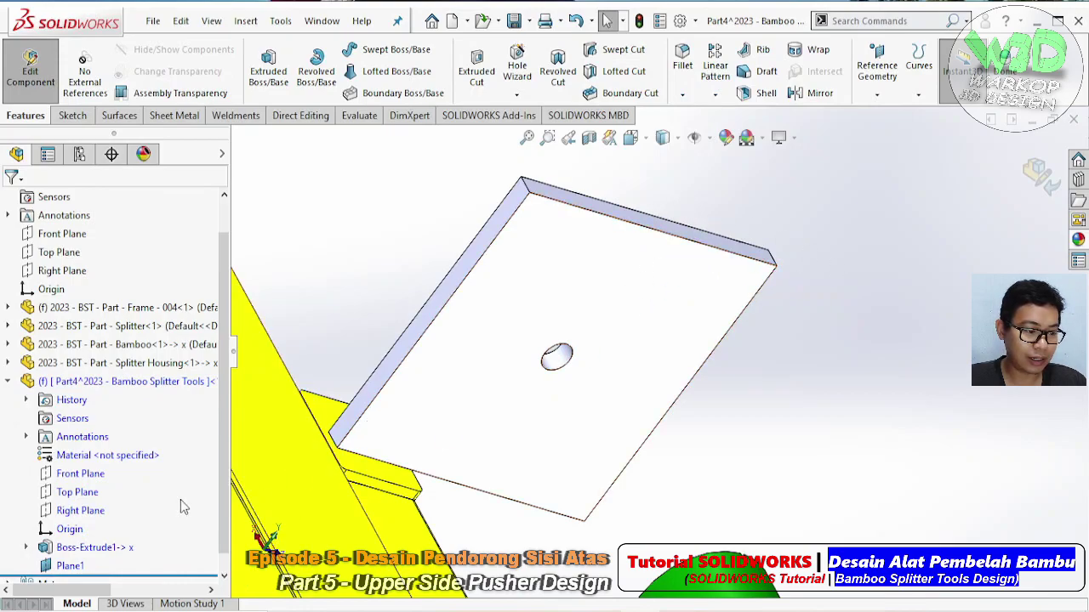
left_click(75, 567)
left_click(89, 545)
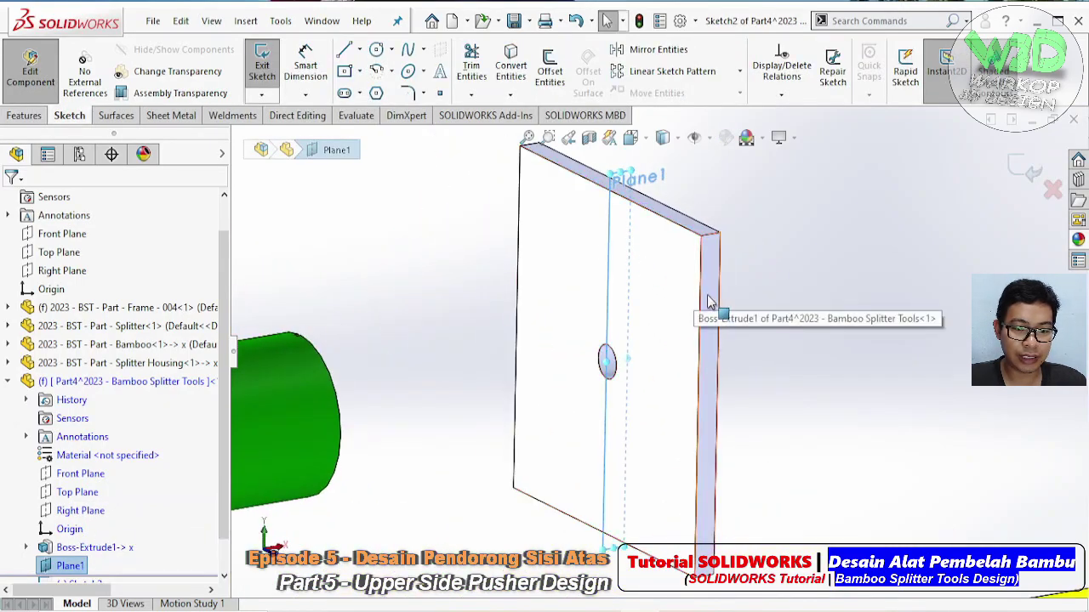
- View the plate side face normal and draw a centerline from the plate's middle
left_click(708, 302)
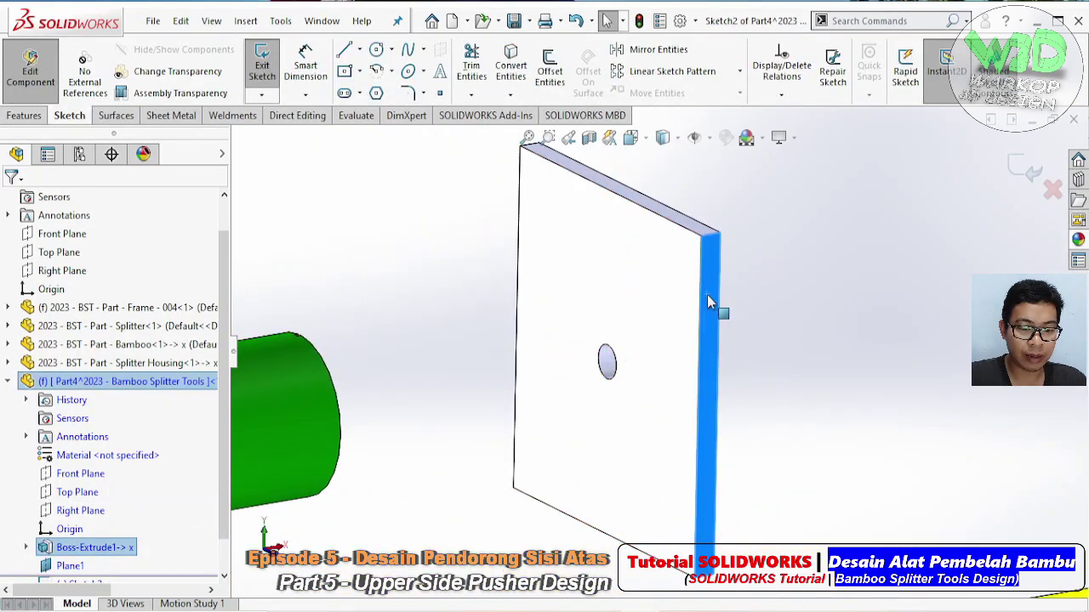
key("ctrl+8")
left_click(717, 304)
scroll(807, 269, "up", 3)
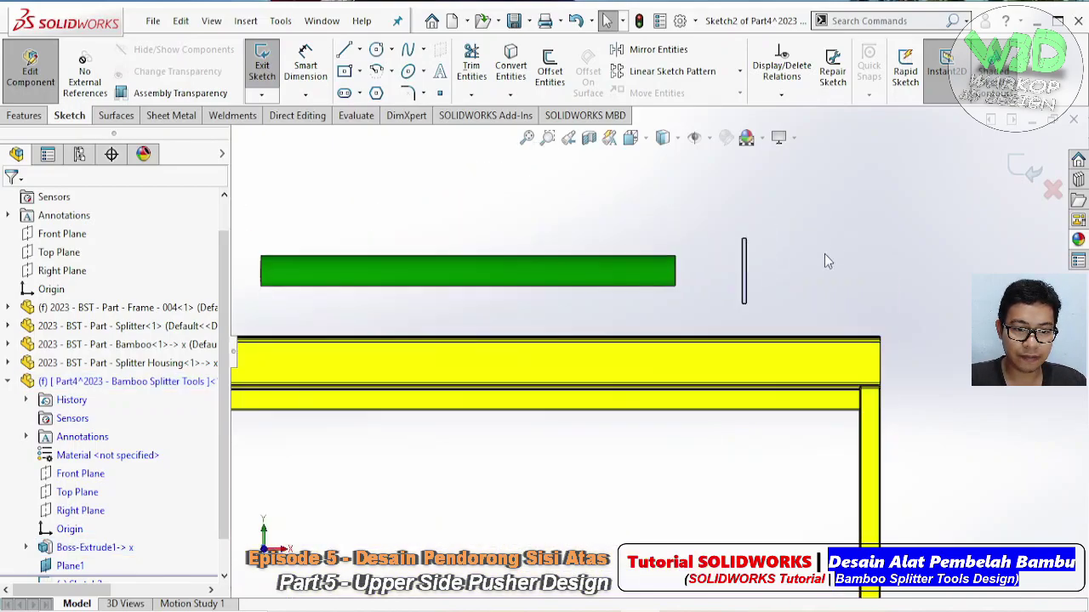
scroll(773, 263, "up", 4)
left_click(359, 51)
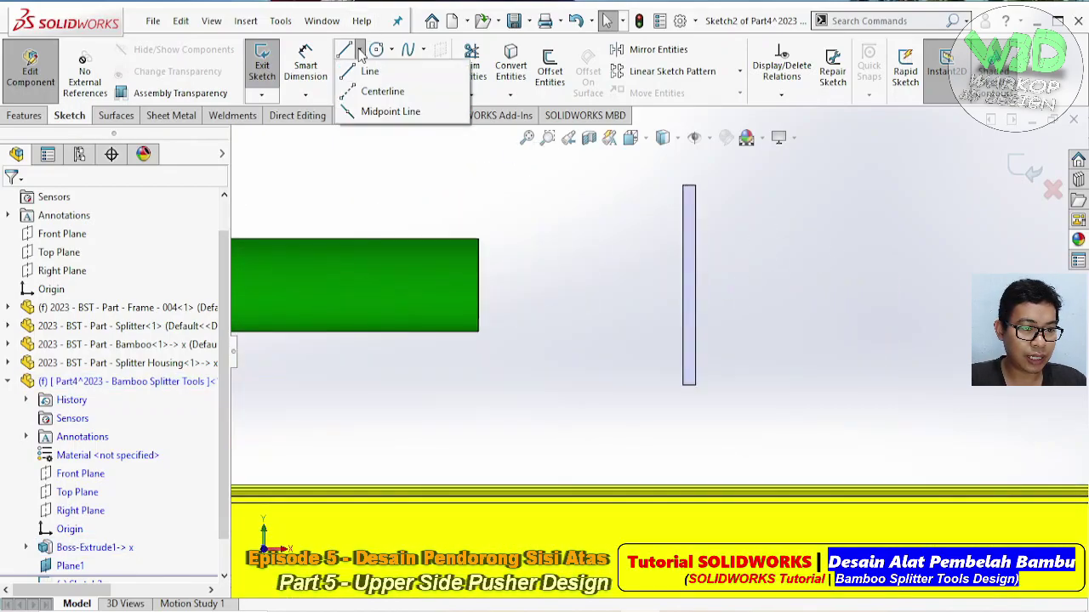
left_click(374, 92)
left_click(681, 285)
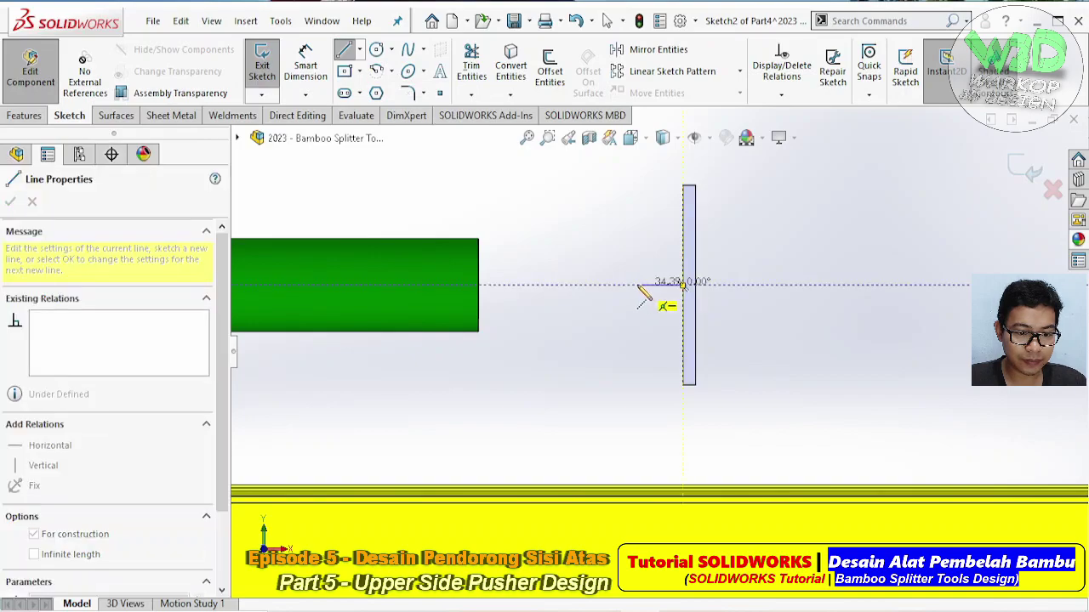
key("Escape")
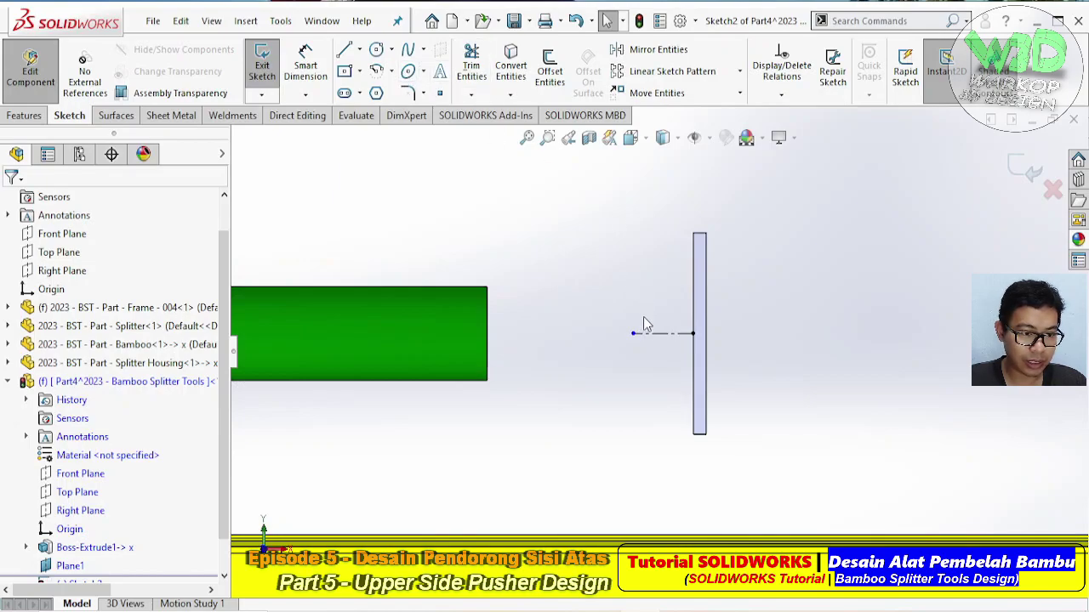
- Draw a line chain: a vertical from the centerline end, a sloped line, and a short top horizontal
left_click(344, 49)
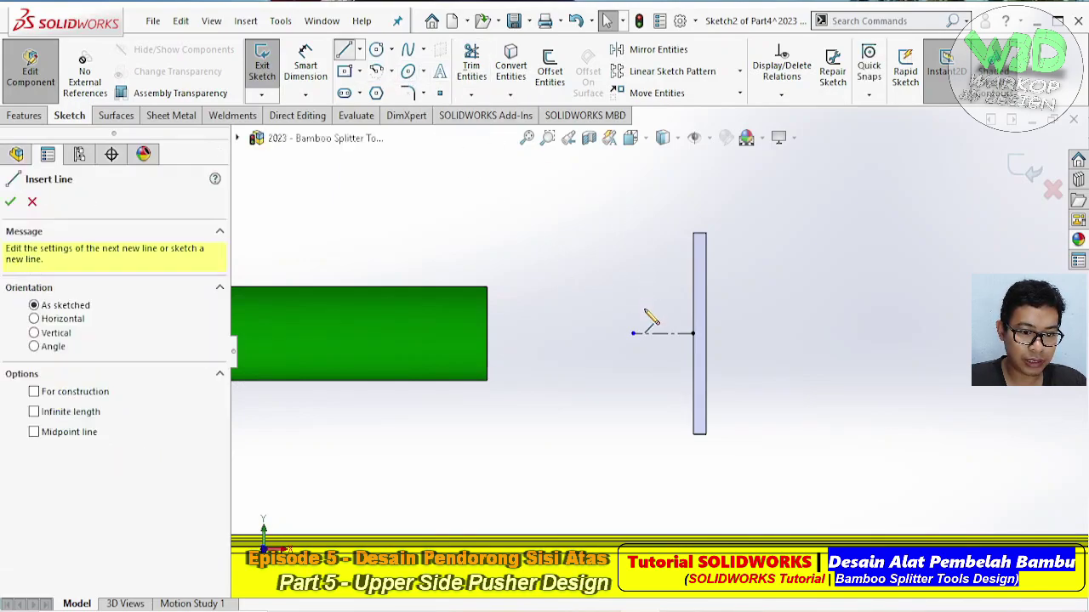
scroll(643, 334, "down", 3)
left_click(628, 359)
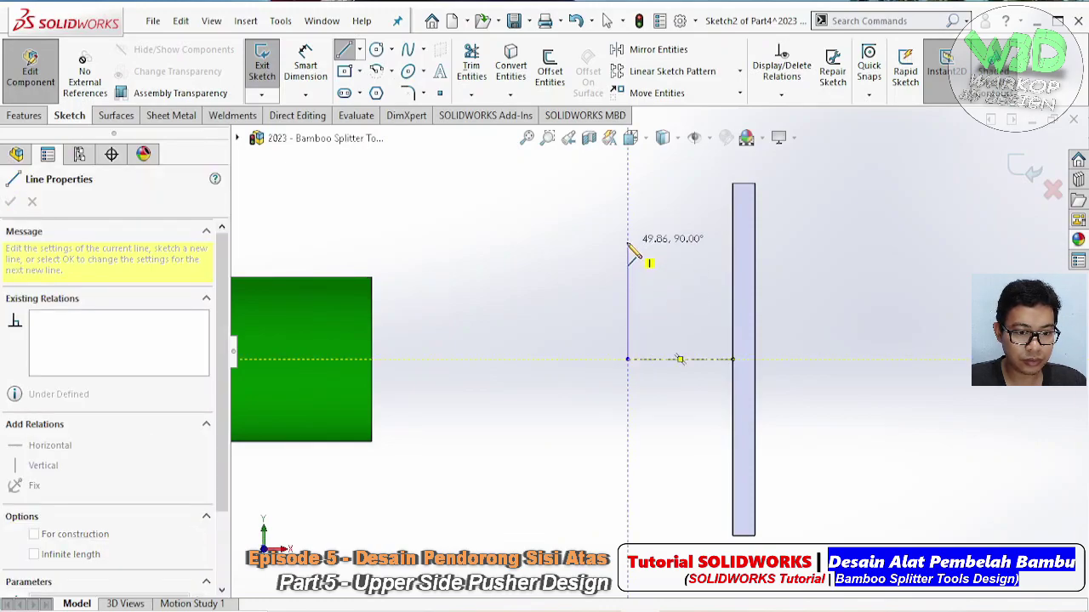
left_click(628, 249)
scroll(634, 253, "up", 2)
scroll(625, 238, "up", 2)
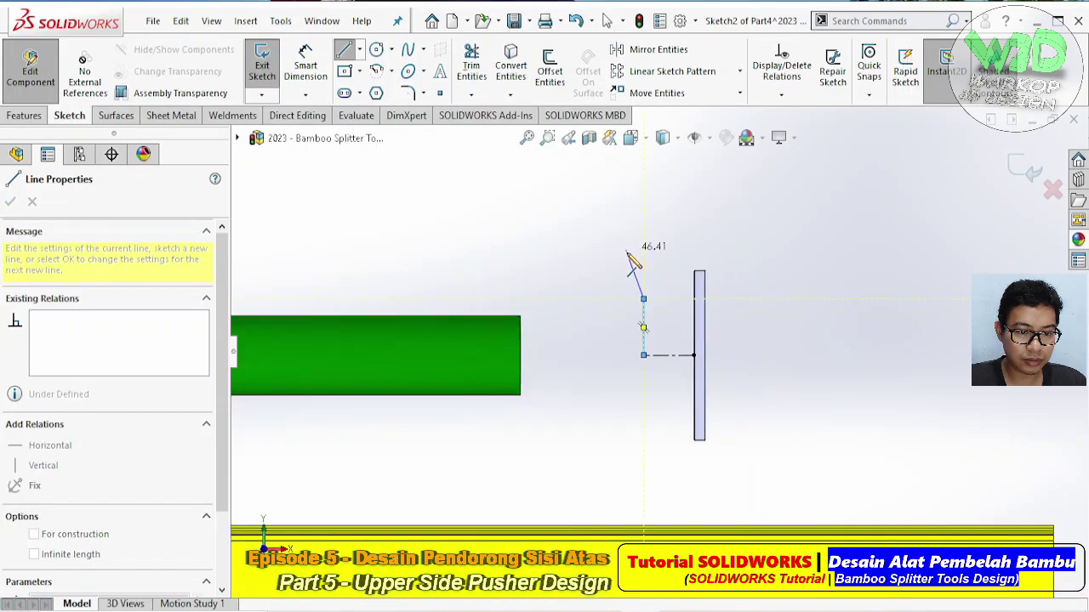
scroll(630, 259, "down", 3)
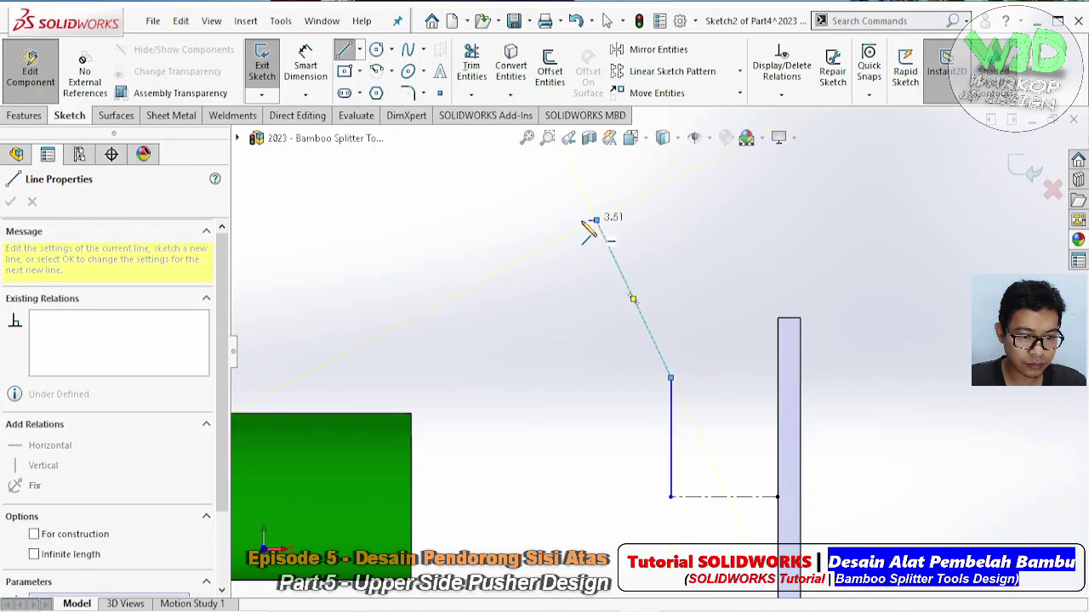
double_click(564, 222)
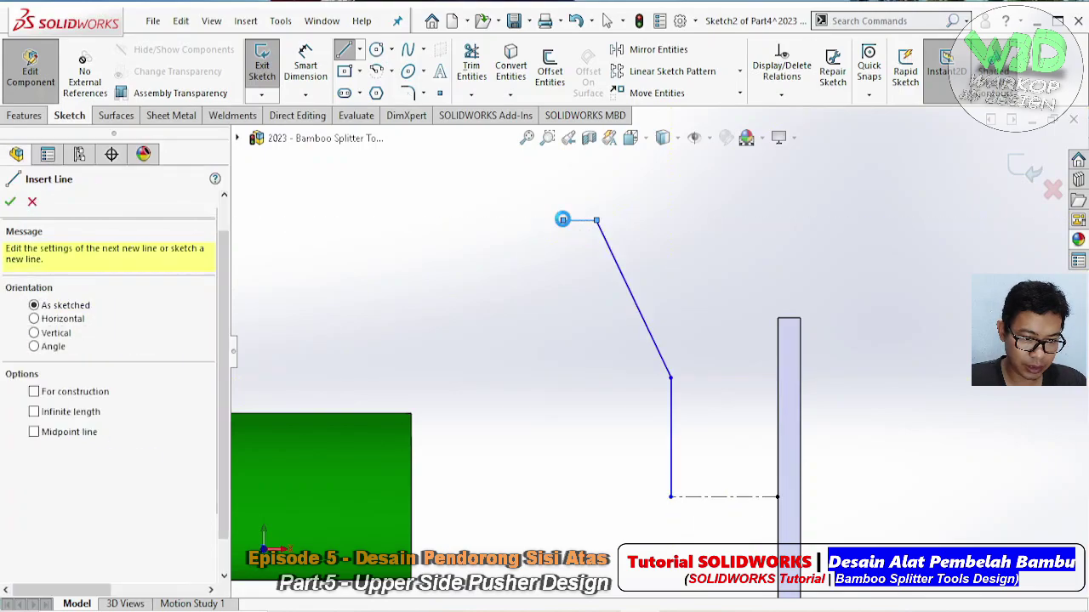
key("Escape")
- Drag the sketch endpoints to reshape the top horizontal and the sloped line
scroll(620, 270, "up", 2)
scroll(620, 271, "down", 1)
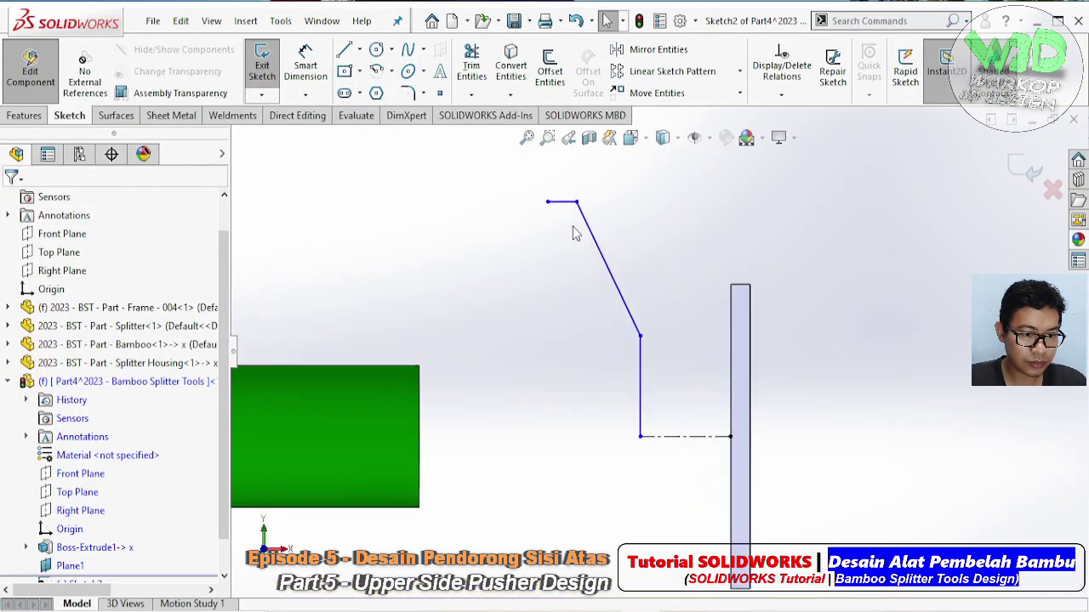
left_click_drag(540, 188, 525, 176)
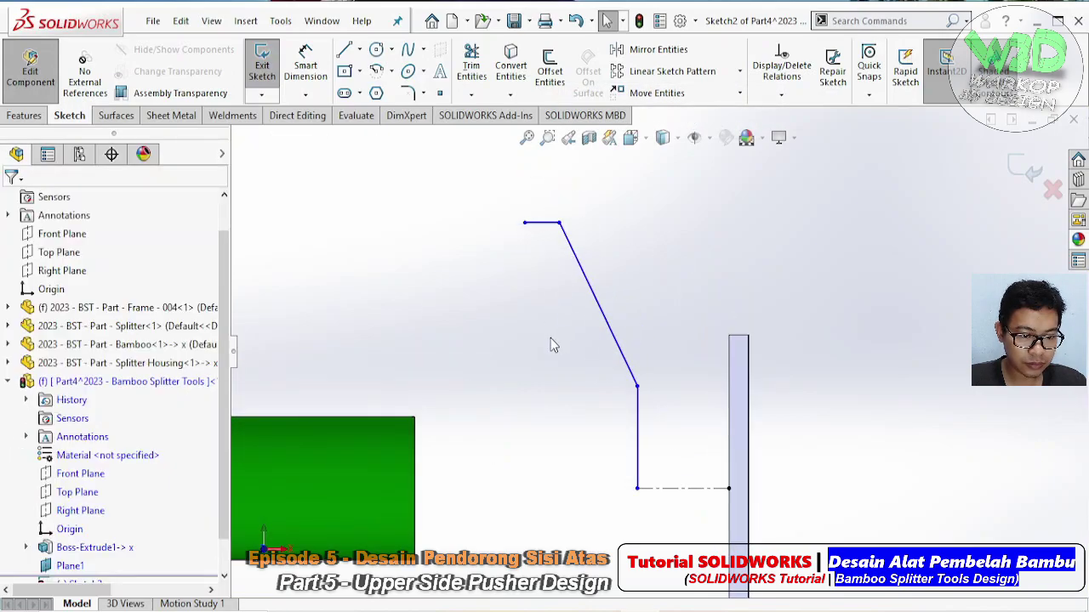
middle_click_drag(600, 321, 662, 430)
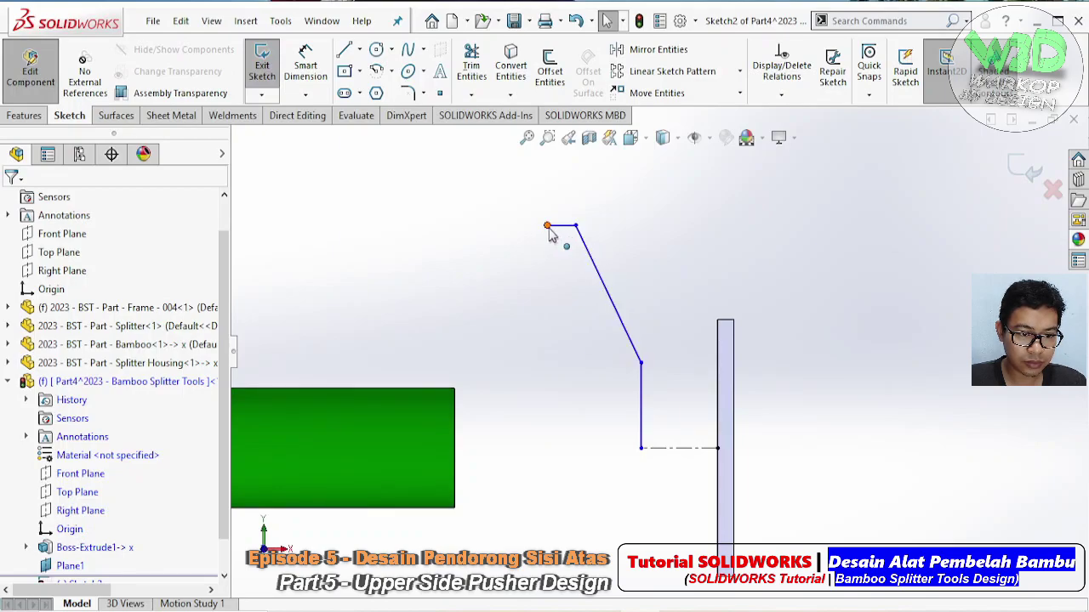
left_click_drag(550, 234, 529, 217)
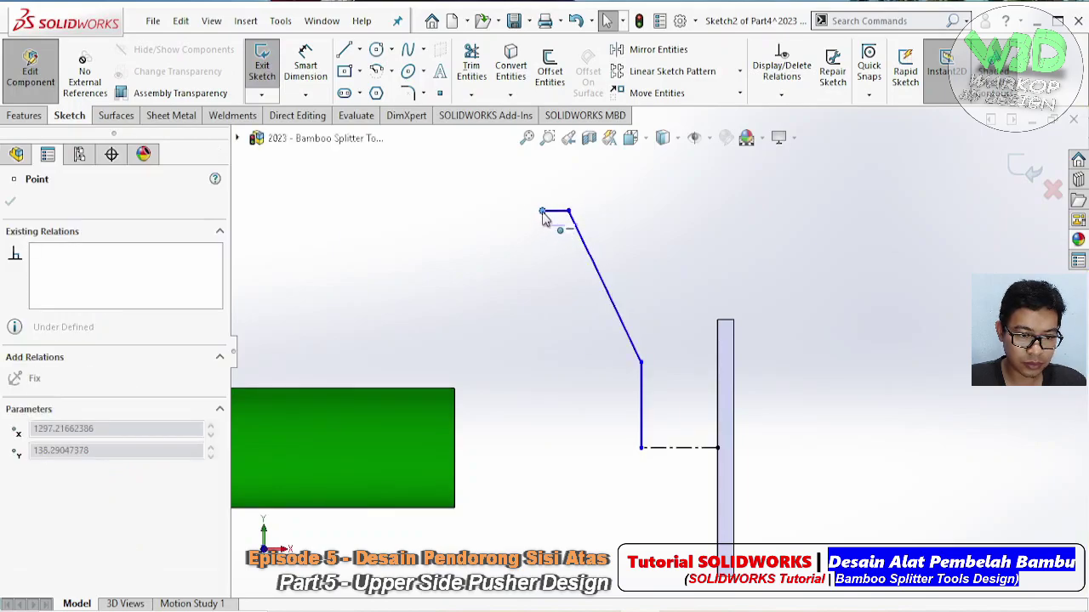
left_click(633, 279)
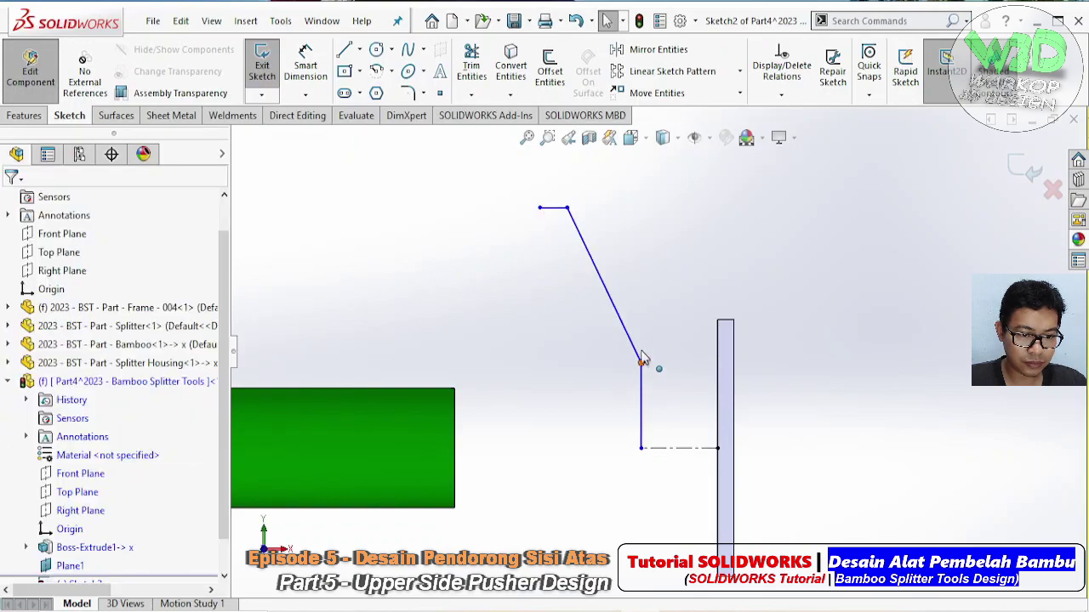
mouse_move(643, 364)
left_mouse_down()
mouse_move(636, 391)
mouse_move(658, 407)
left_mouse_up()
left_click(581, 253)
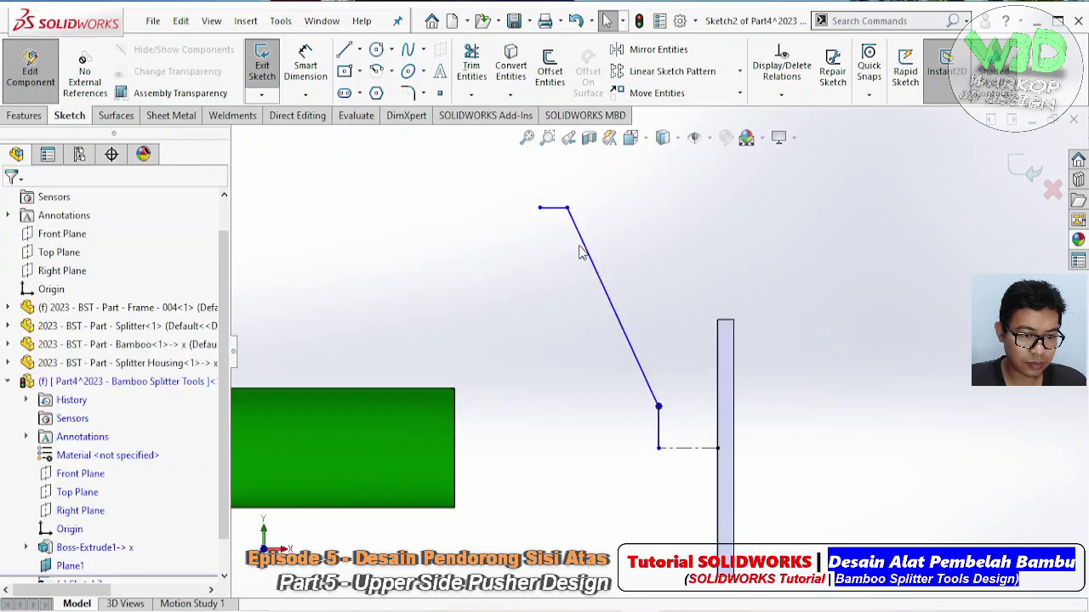
left_click_drag(543, 212, 552, 251)
left_click(660, 306)
- Undo the endpoint move and dimension the horizontal line to the plate at 50 mm
key("ctrl+z")
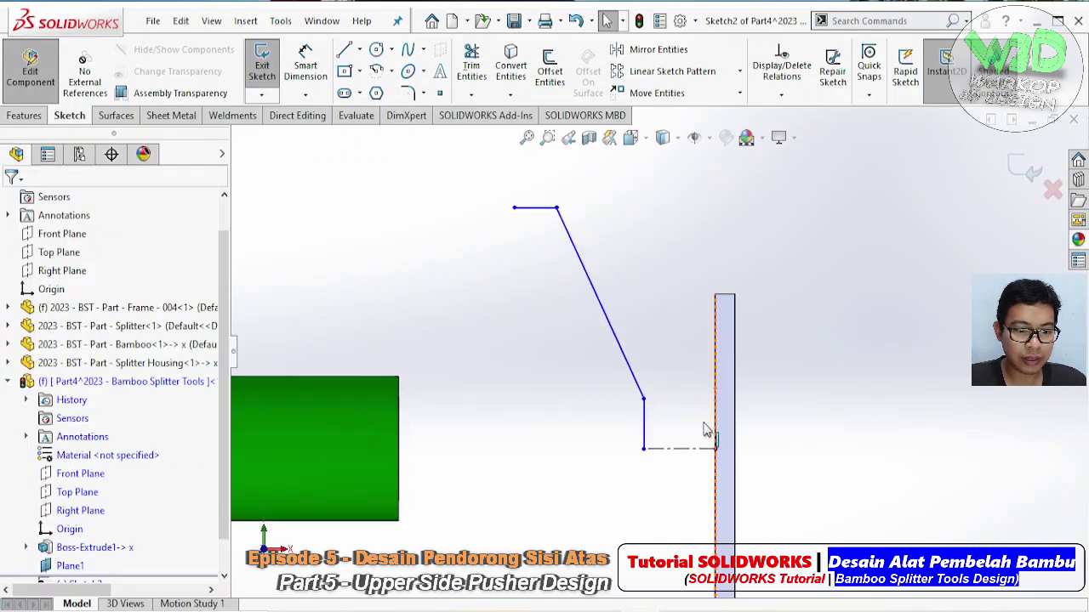
left_click(305, 68)
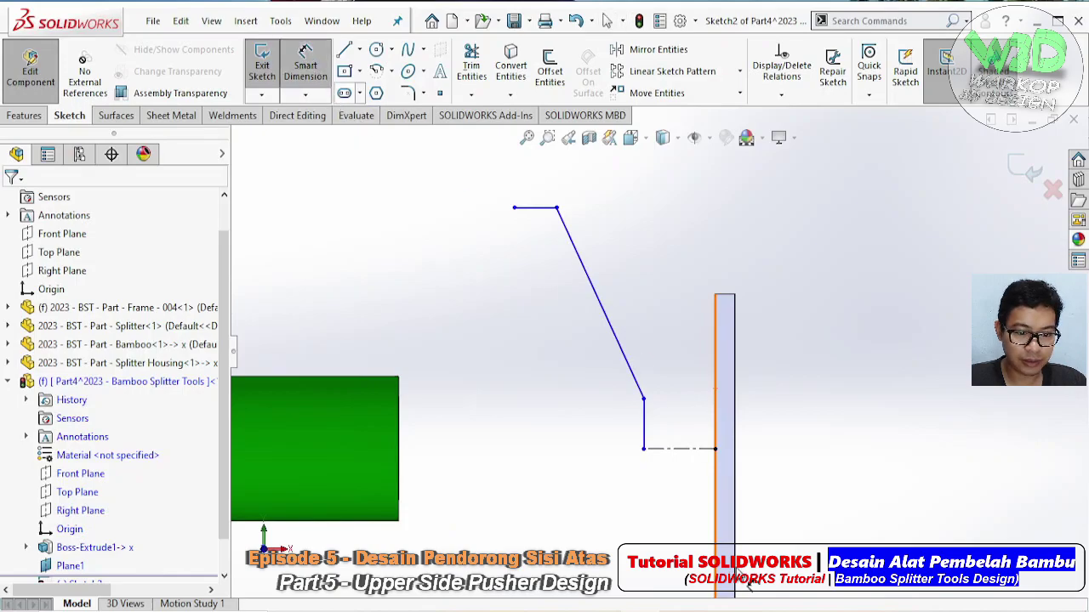
left_click(700, 476)
left_click(702, 481)
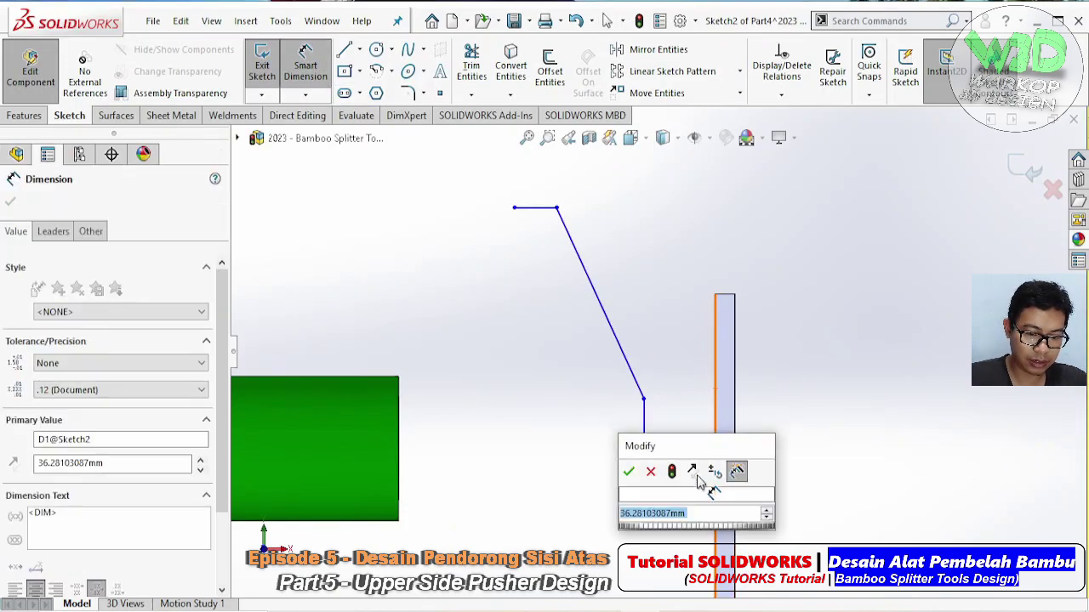
type("50")
key("Return")
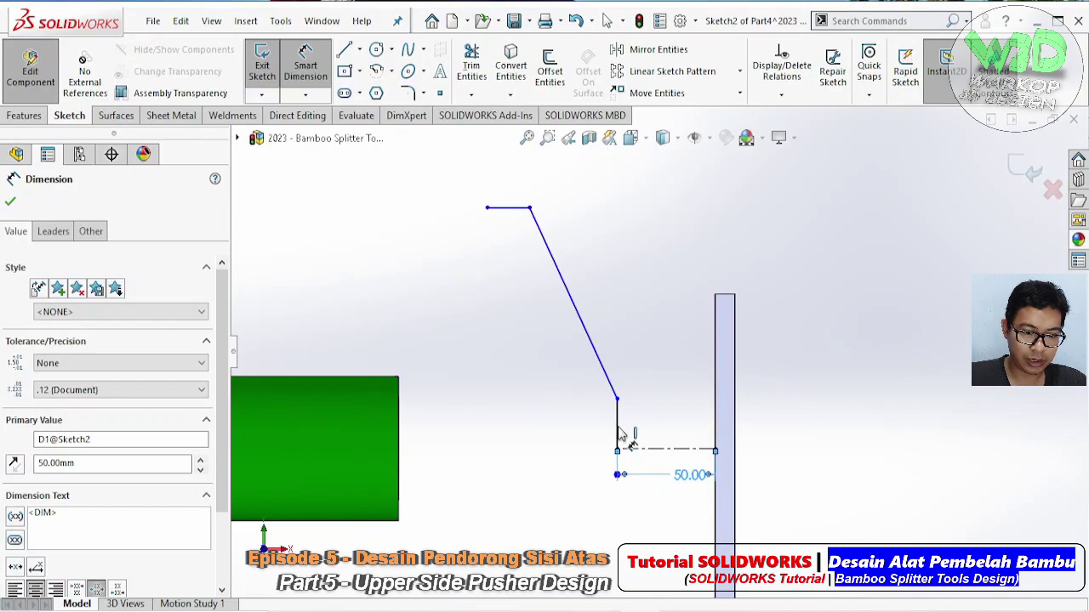
- Add a 25 mm vertical dimension and a 120 mm overall height dimension
left_click(618, 429)
left_click(659, 436)
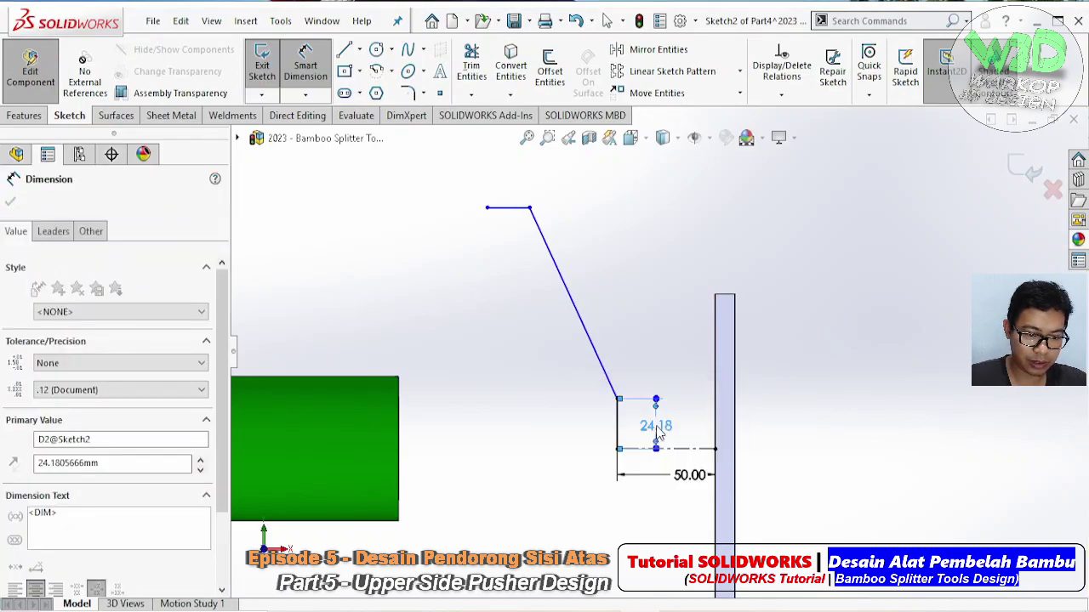
type("25")
key("Return")
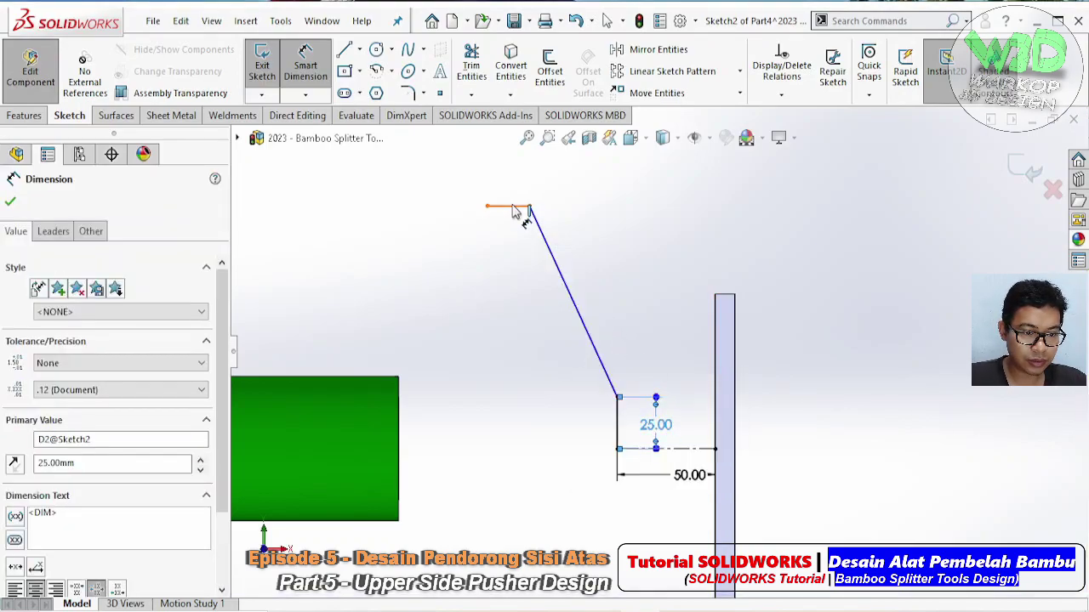
left_click(514, 208)
left_click(693, 448)
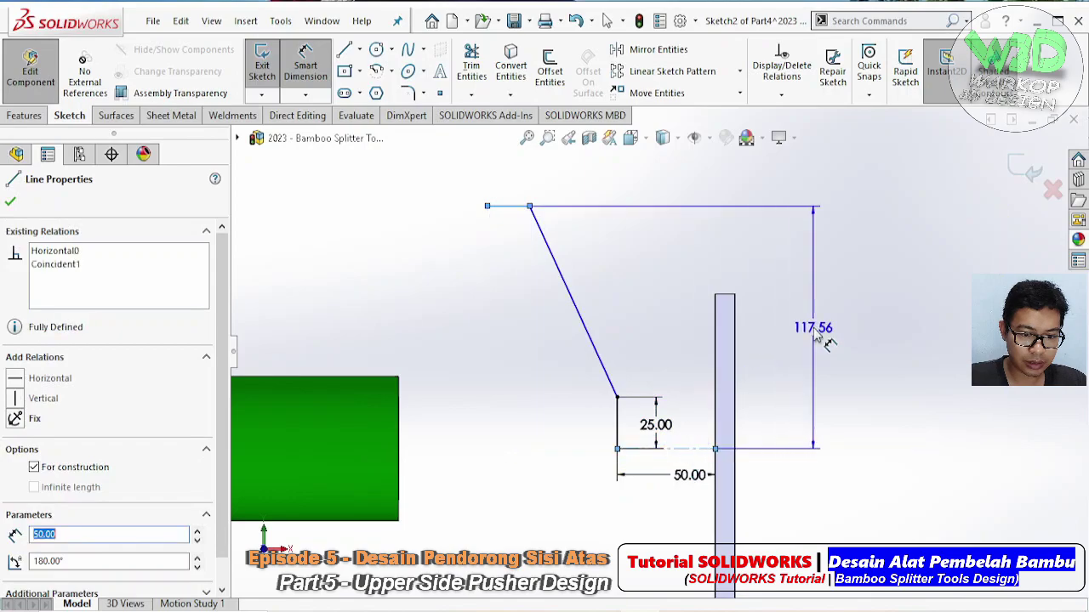
left_click(853, 348)
type("120")
key("Return")
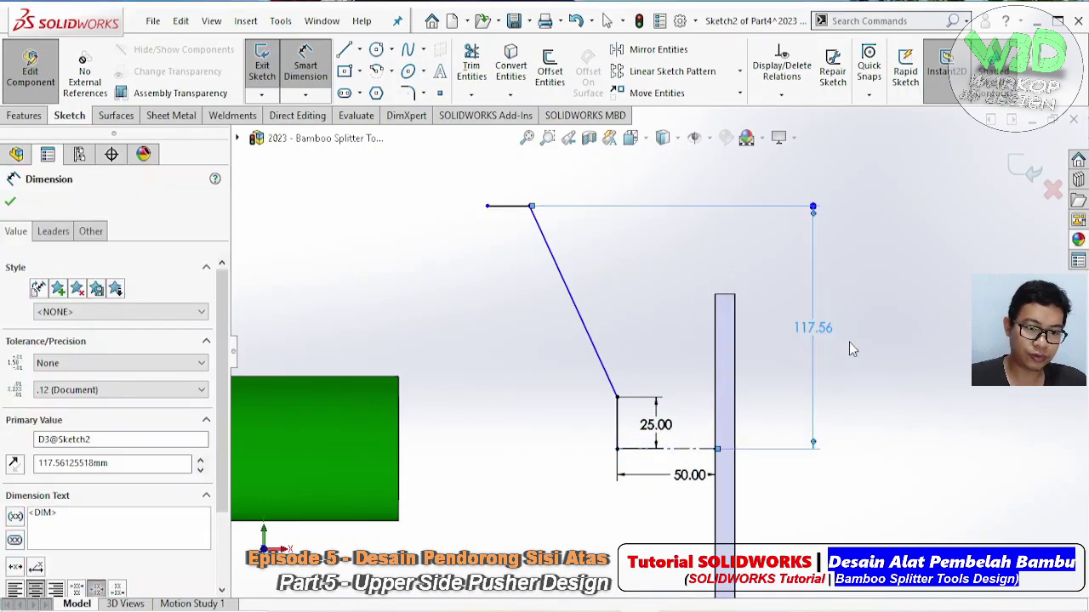
- Delete the extra 120.00 dimension
left_click(522, 203)
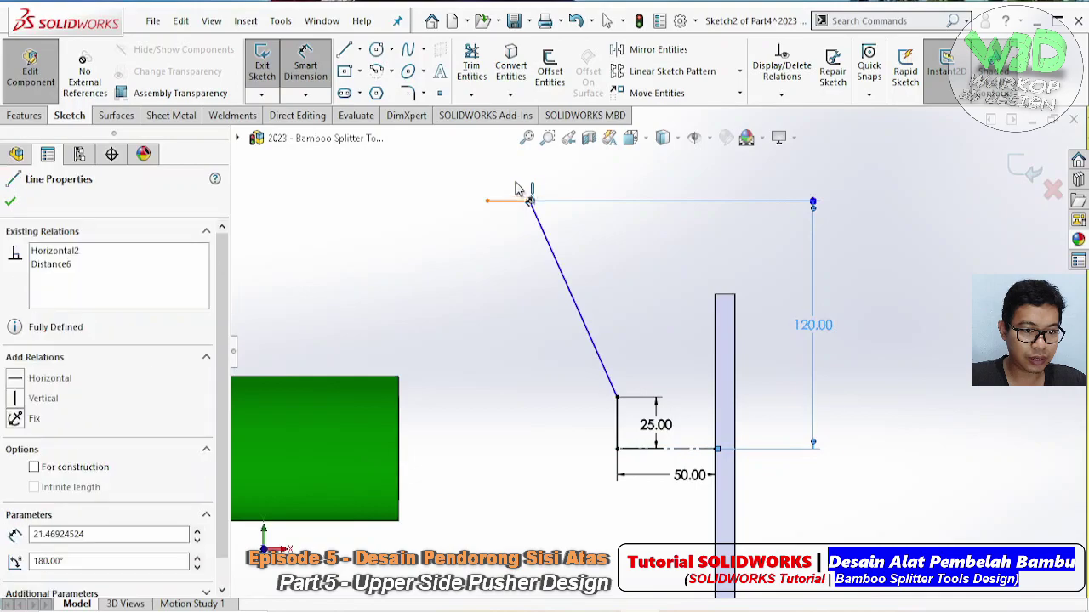
key("Escape")
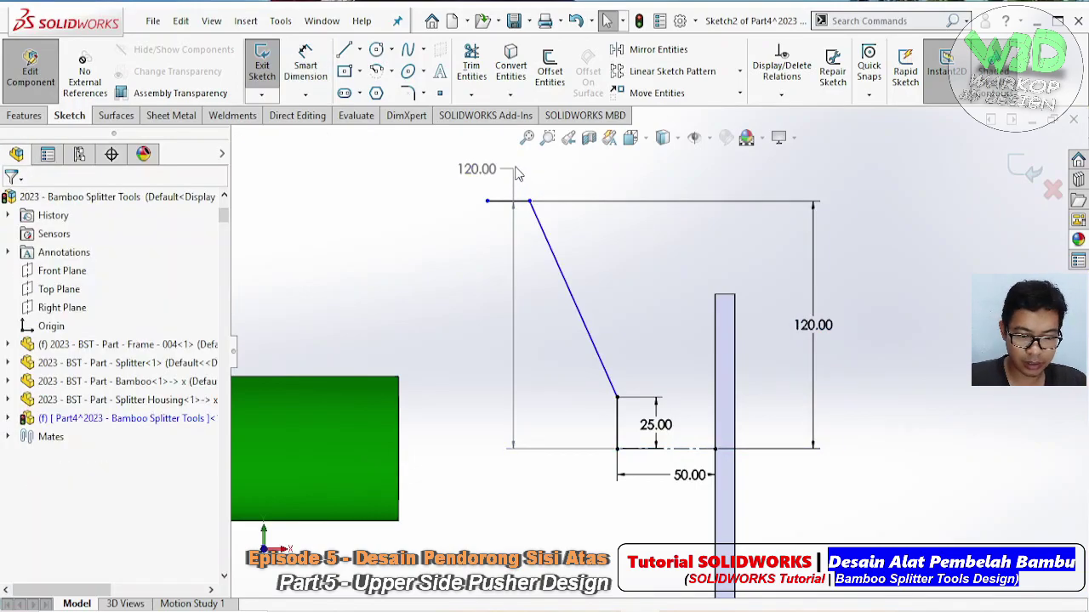
left_click(477, 170)
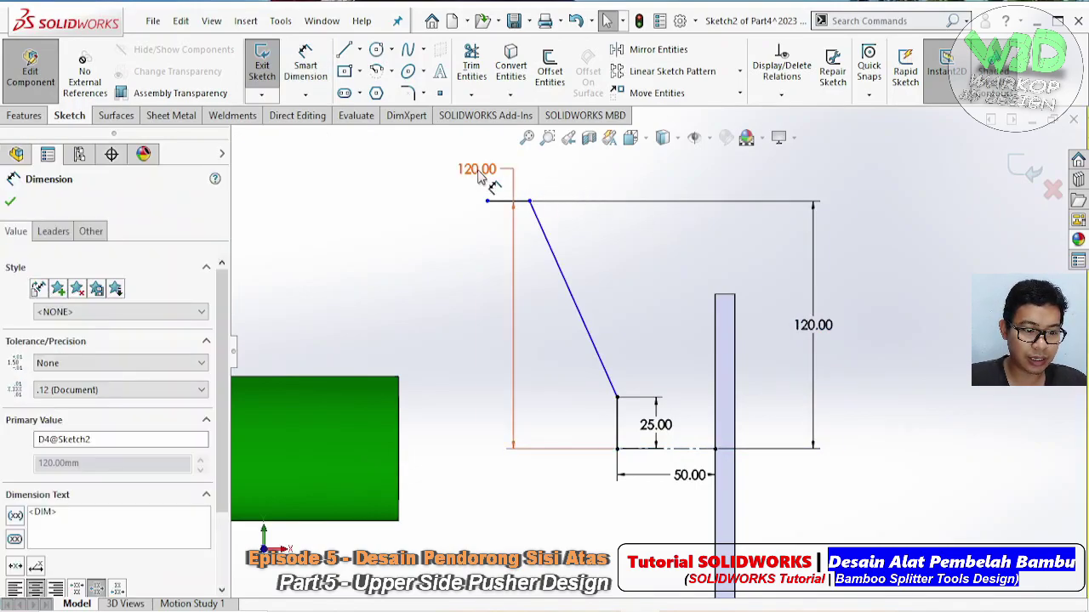
right_click(478, 170)
left_click(527, 407)
- Dimension the short top segment to 20 mm
left_click(305, 68)
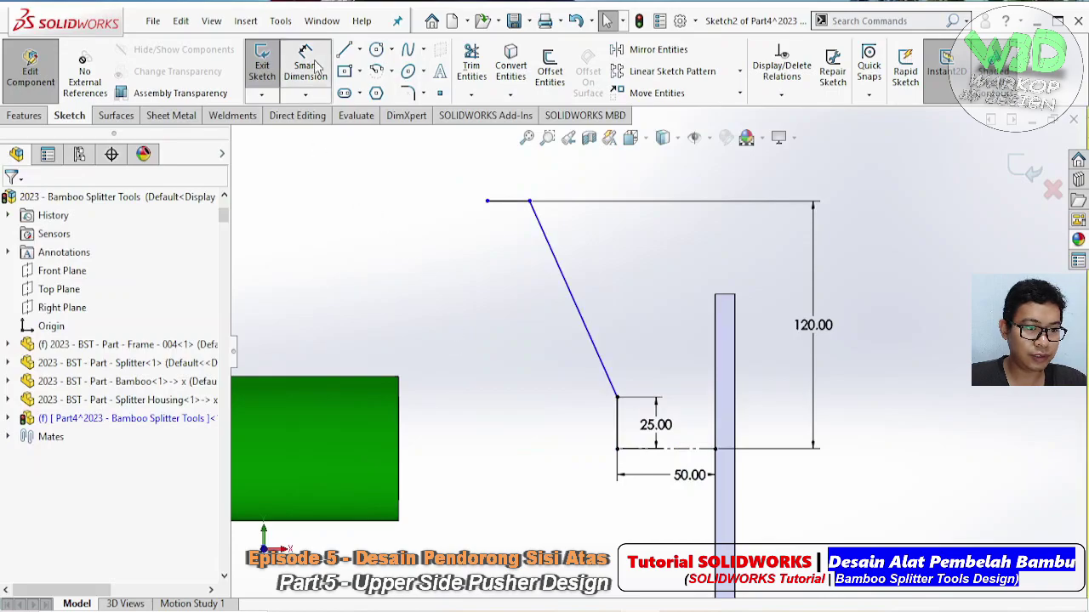
left_click(504, 201)
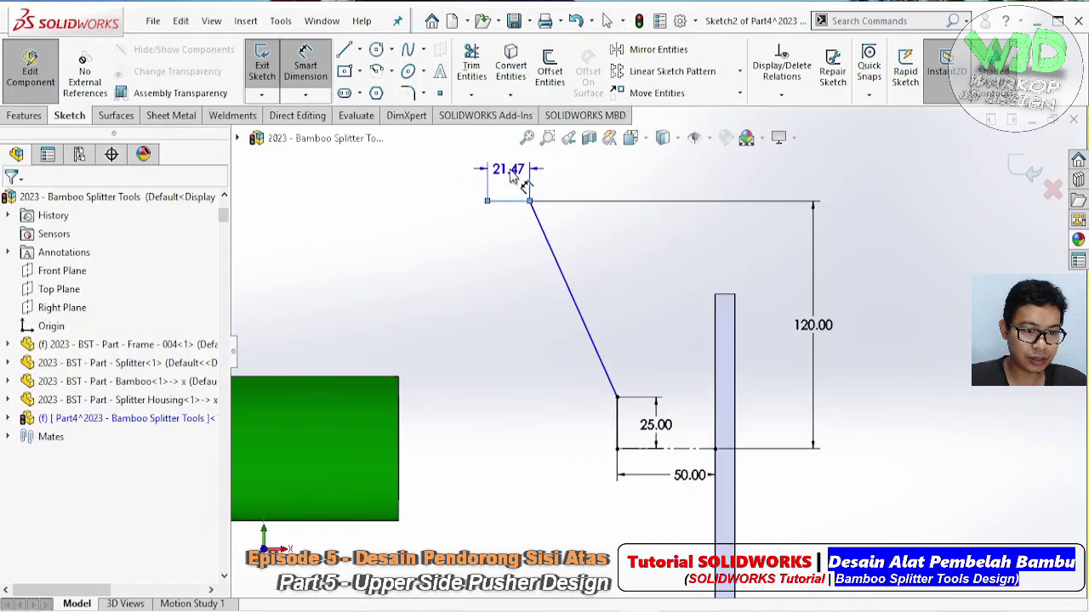
left_click(510, 173)
type("20")
key("Return")
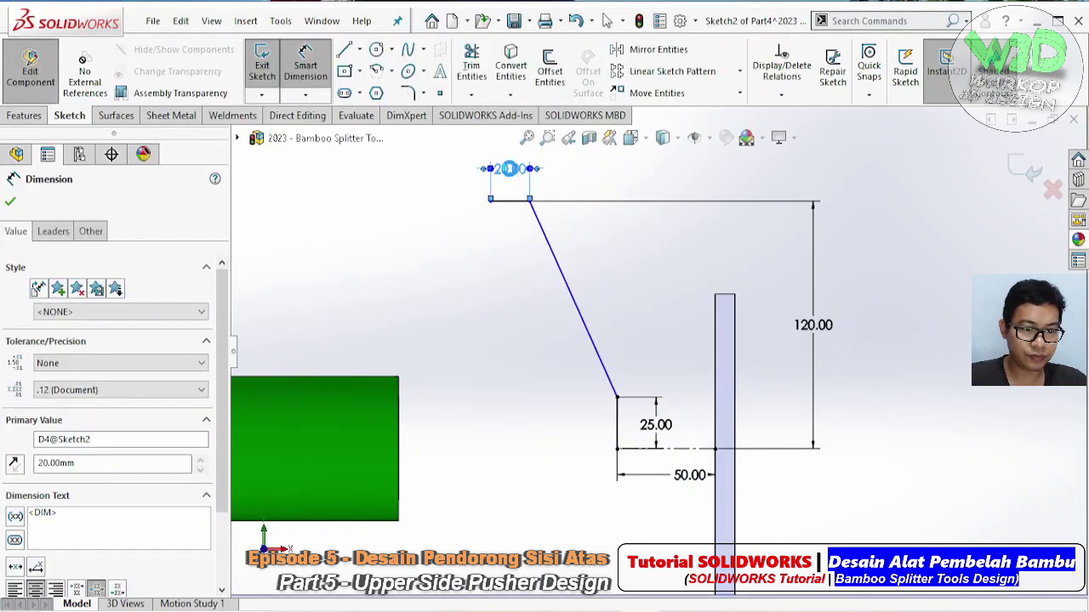
- Dimension the 60 mm span from the top-left endpoint to the bottom vertex
left_click(490, 203)
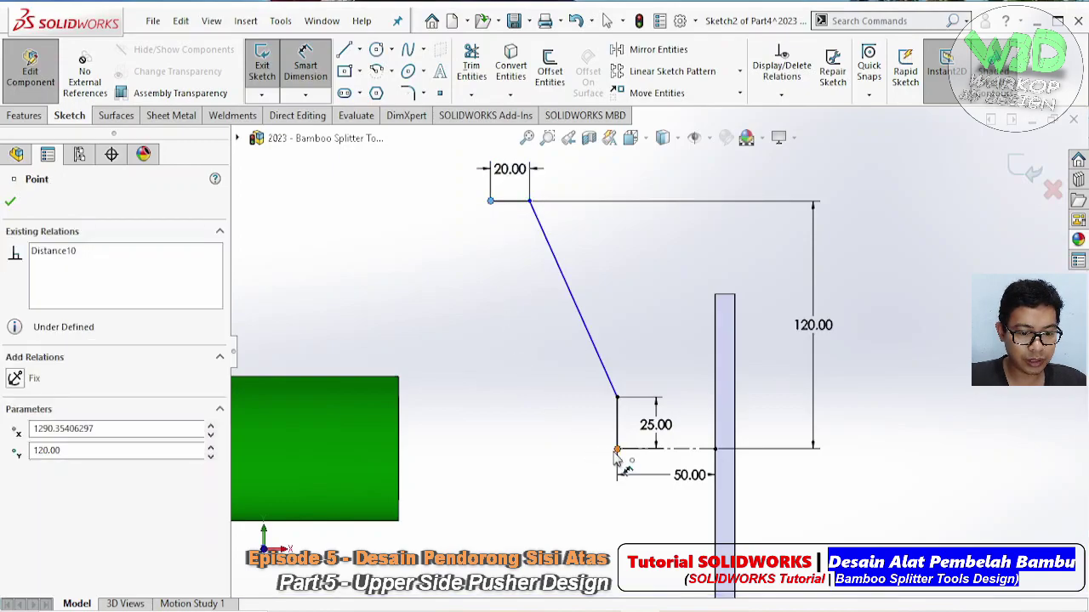
left_click(617, 450)
middle_click_drag(584, 189, 568, 330, "ctrl")
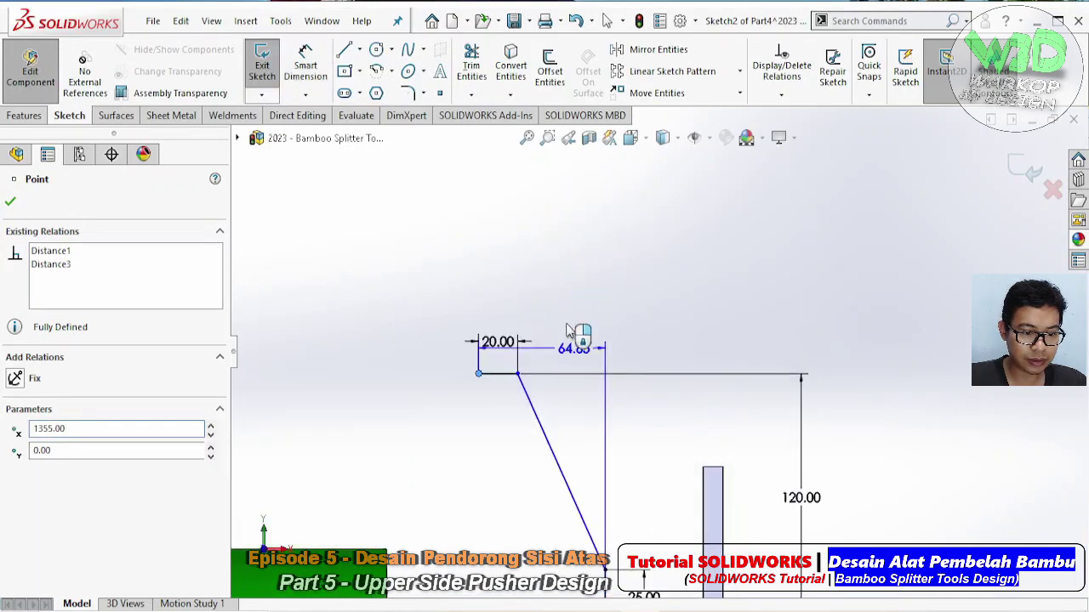
left_click(568, 330)
type("60")
key("Return")
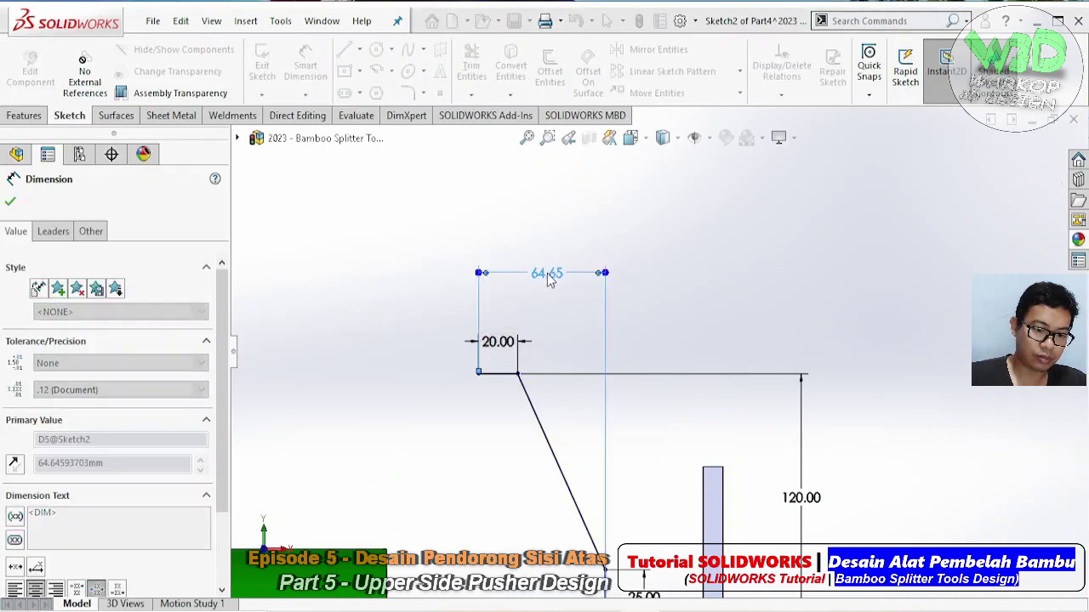
middle_click_drag(585, 469, 583, 322, "ctrl")
scroll(622, 329, "up", 1)
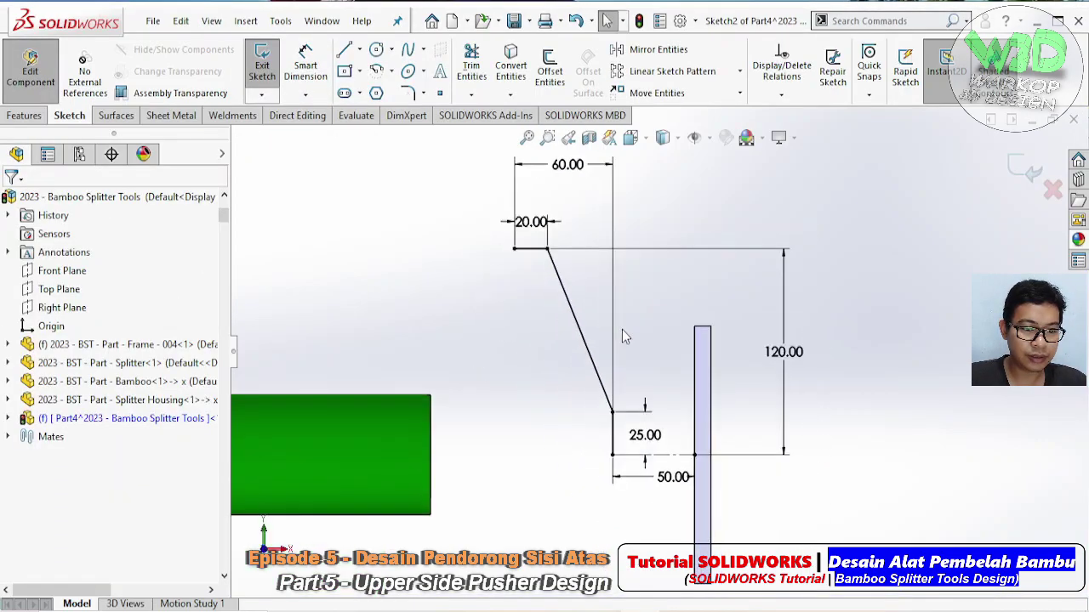
scroll(642, 350, "down", 1)
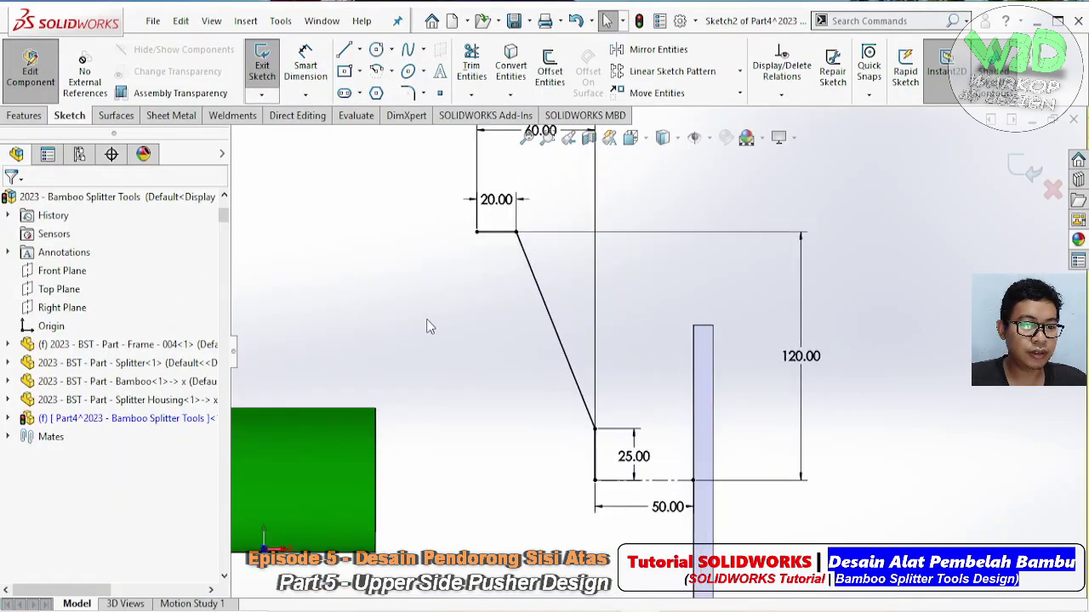
middle_click_drag(655, 391, 413, 287)
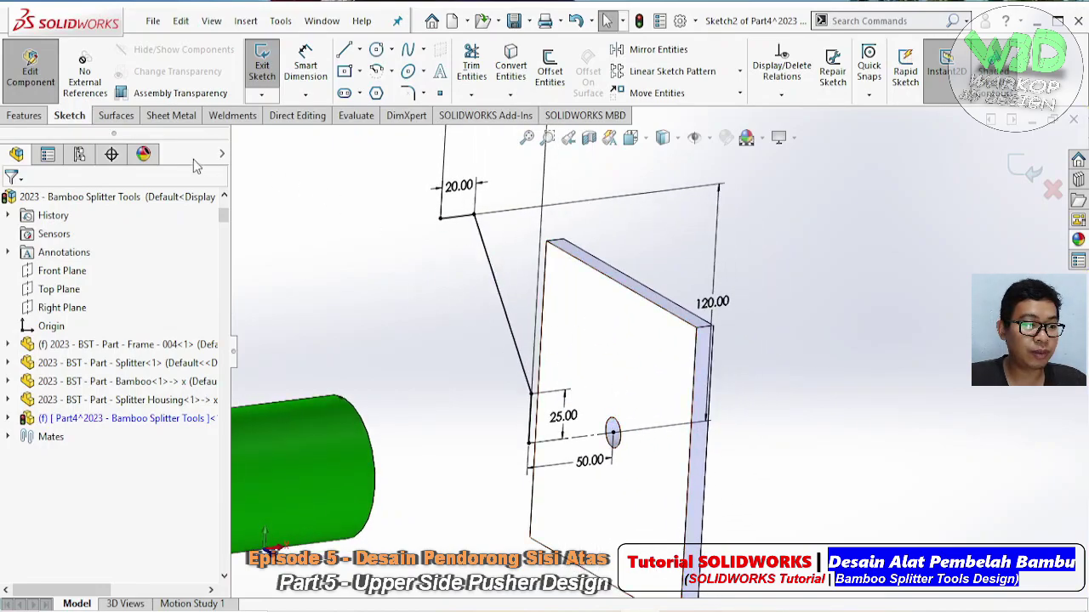
- Revolve the open Sketch2 a full 360° as a thin feature with 3 mm walls
left_click(26, 117)
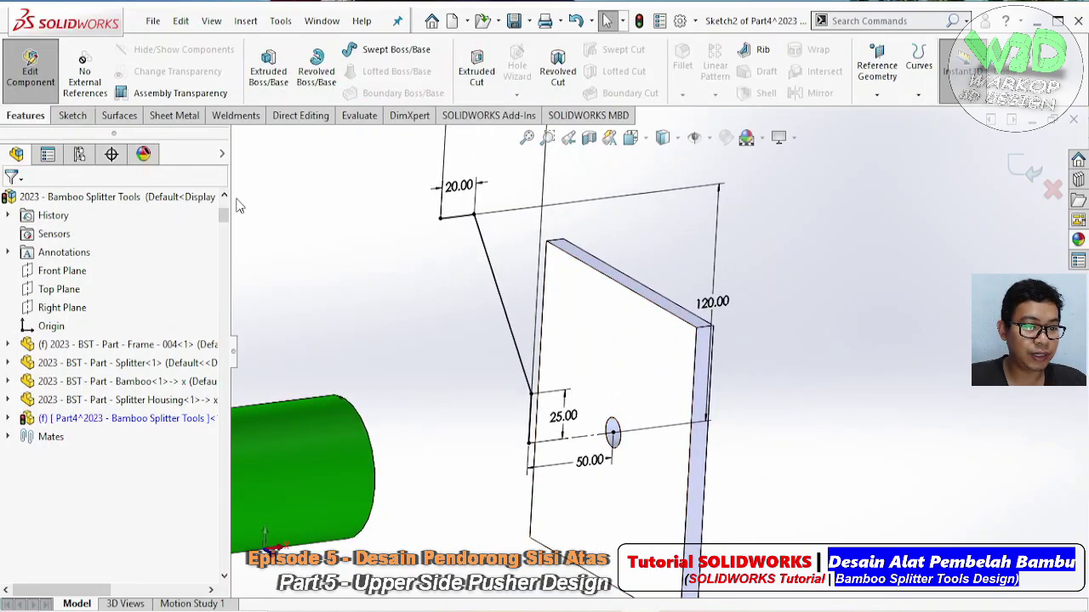
left_click(316, 81)
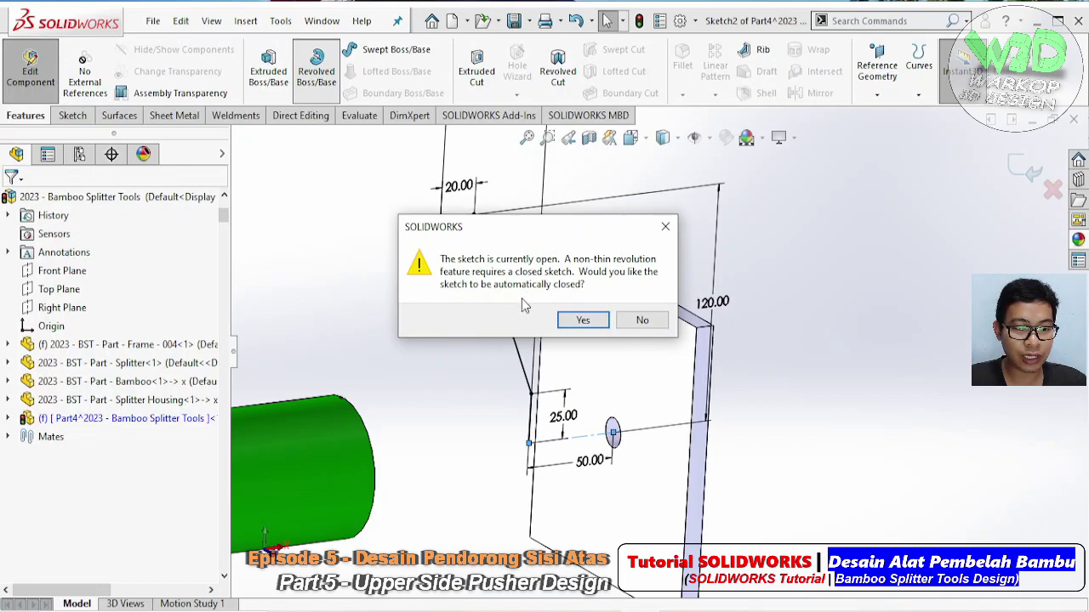
left_click(643, 321)
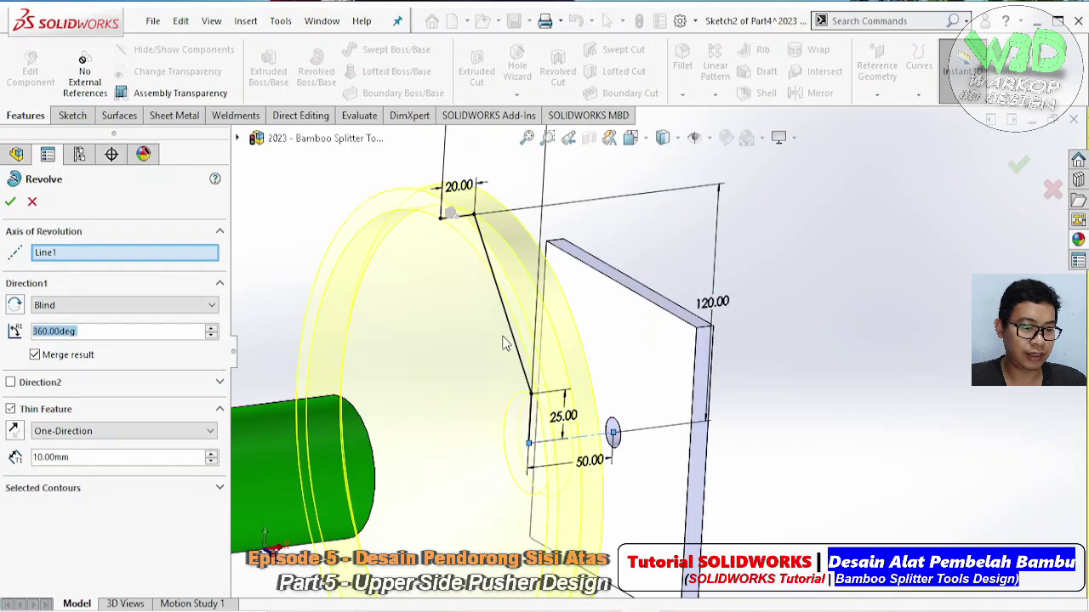
scroll(503, 343, "down", 2)
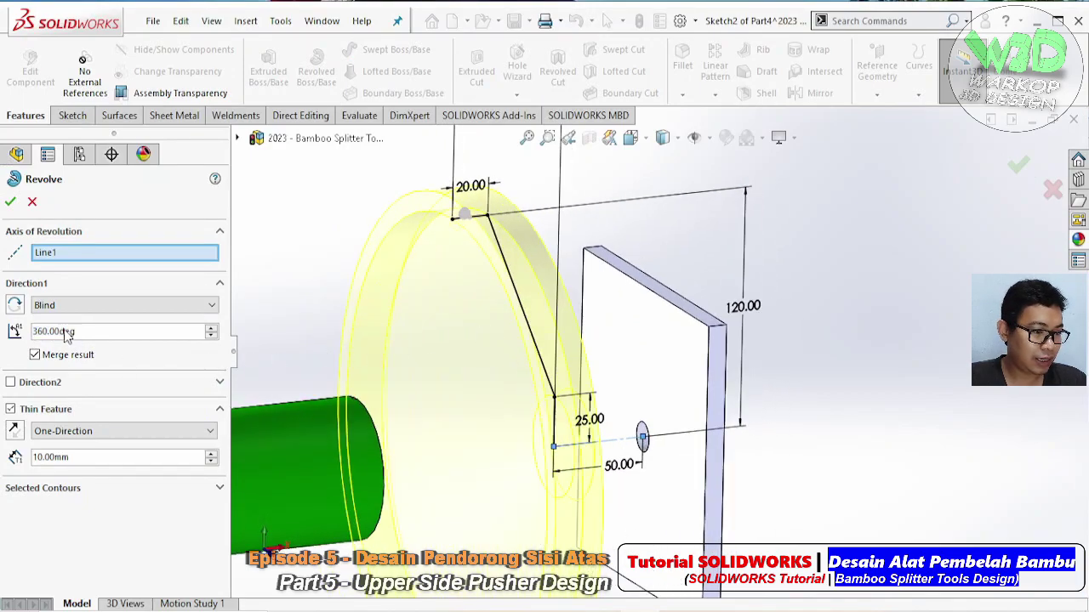
type("1")
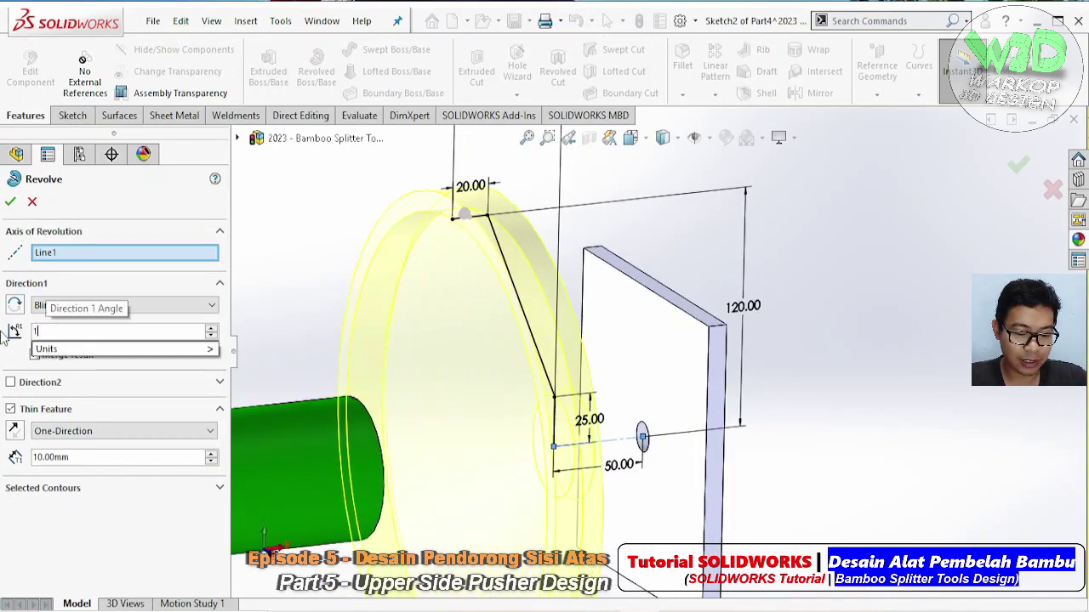
type("80")
key("Return")
mouse_move(662, 395)
middle_mouse_down()
mouse_move(705, 347)
mouse_move(720, 353)
mouse_move(669, 397)
mouse_move(241, 348)
middle_mouse_up()
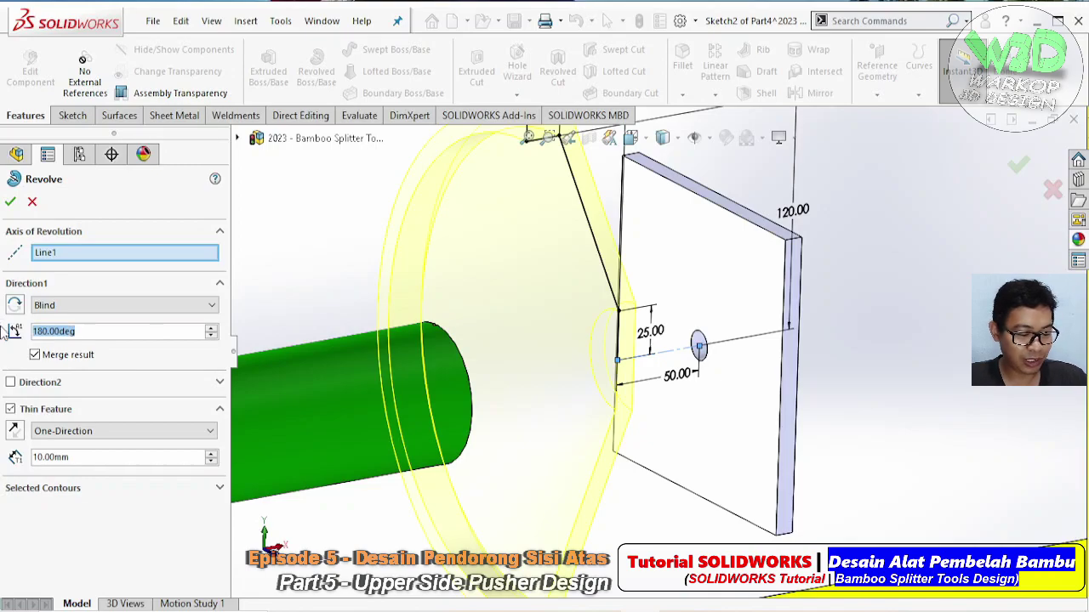
type("360")
key("Return")
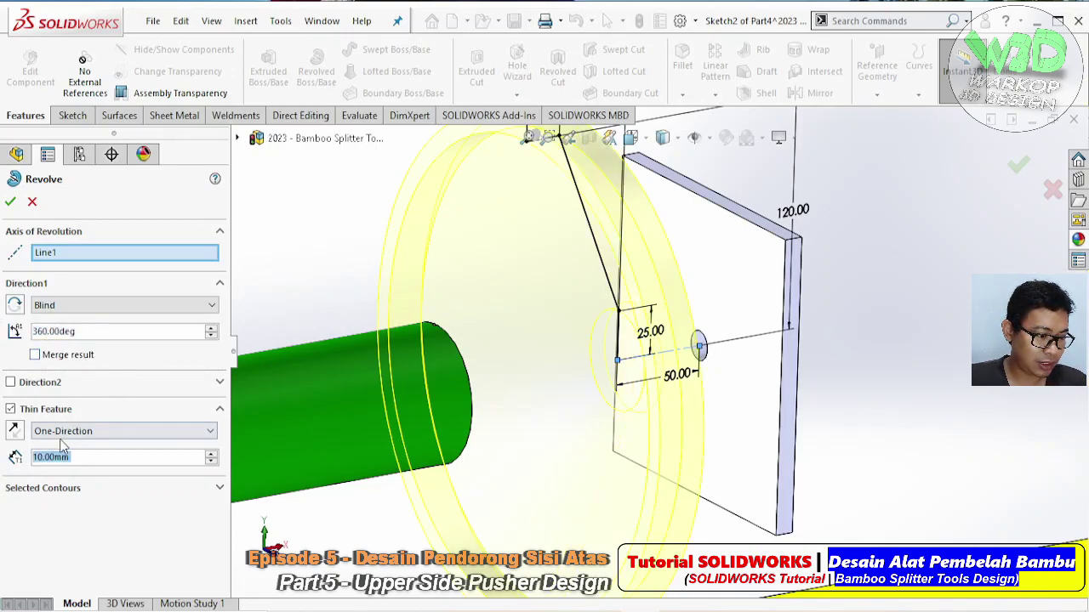
left_click(80, 458)
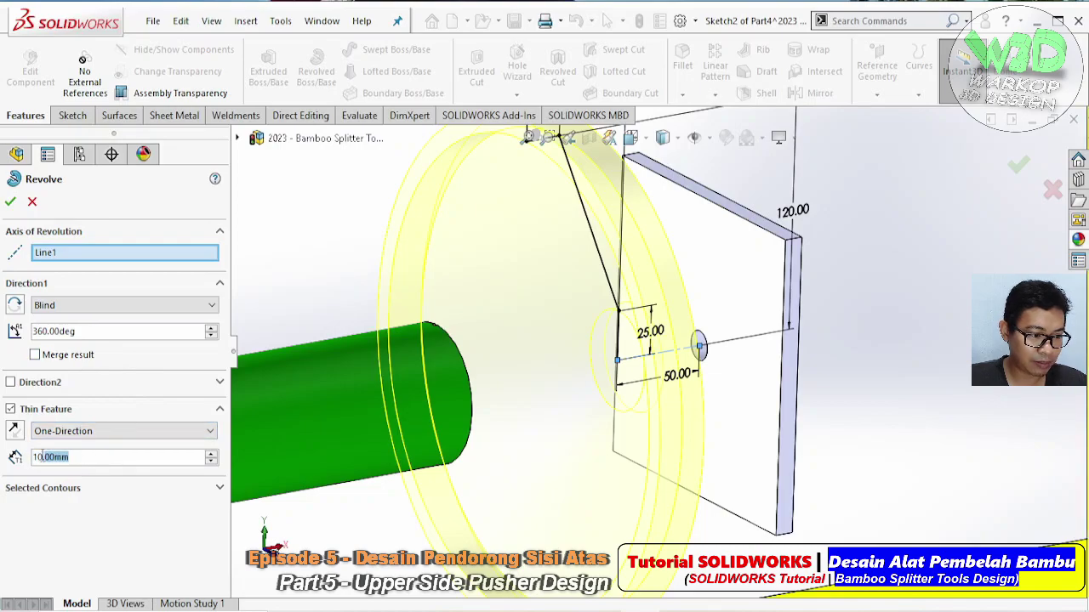
type("3")
key("Return")
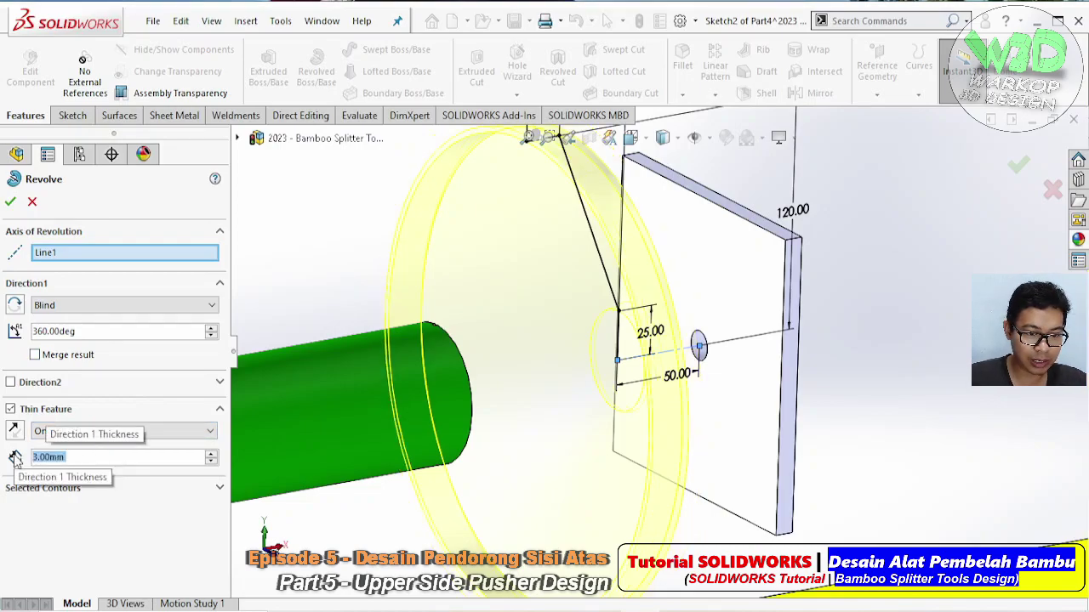
middle_click_drag(697, 349, 317, 332)
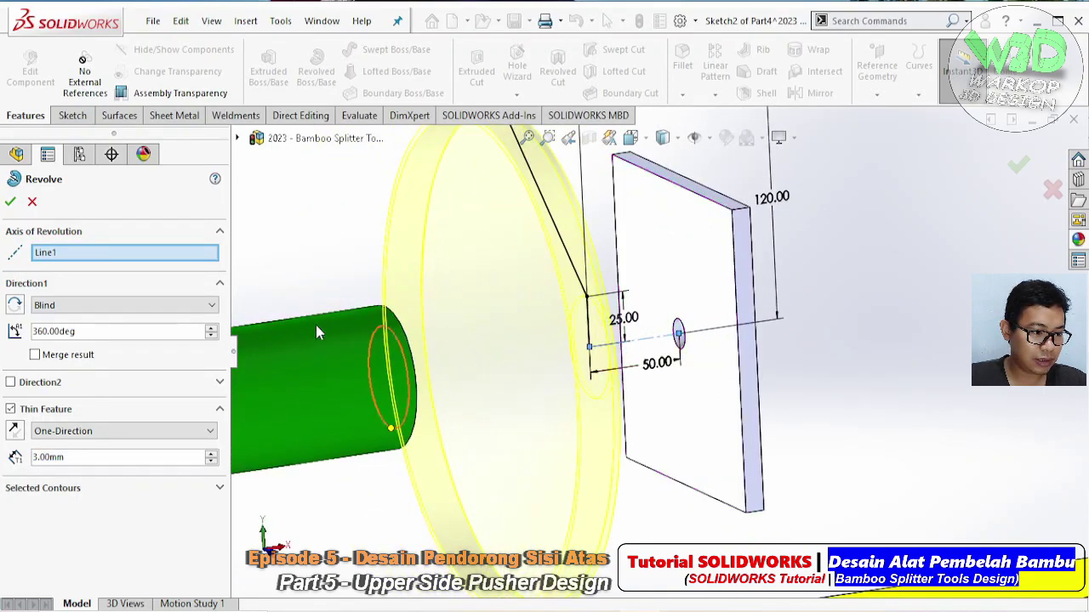
- Commit the thin revolve and select it to display its dimensions
key("Return")
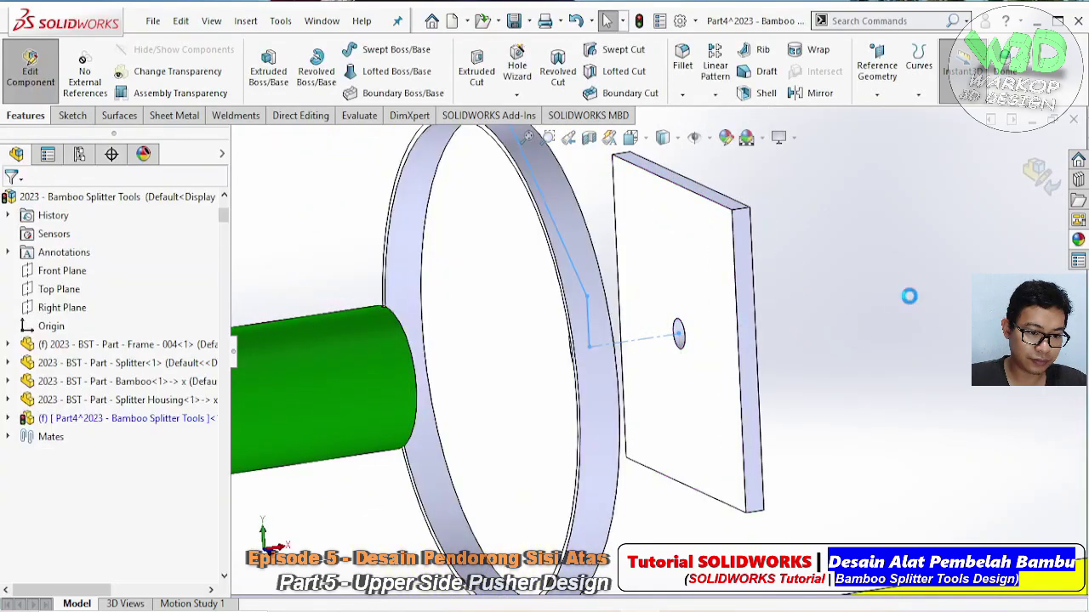
mouse_move(906, 297)
middle_mouse_down()
mouse_move(527, 352)
mouse_move(590, 291)
mouse_move(637, 289)
mouse_move(644, 315)
mouse_move(595, 230)
mouse_move(639, 366)
mouse_move(672, 393)
middle_mouse_up()
left_click(607, 205)
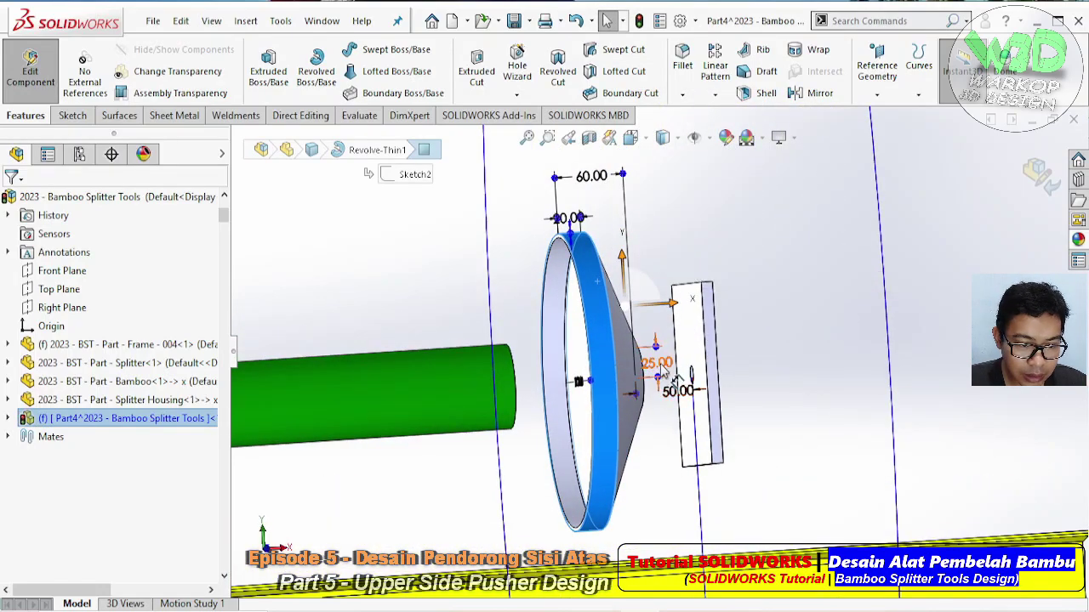
- Drag the 50.00 label below the plate and the 25.00 label to the right
scroll(672, 392, "up", 3)
scroll(655, 387, "up", 3)
scroll(639, 384, "down", 2)
scroll(640, 385, "down", 3)
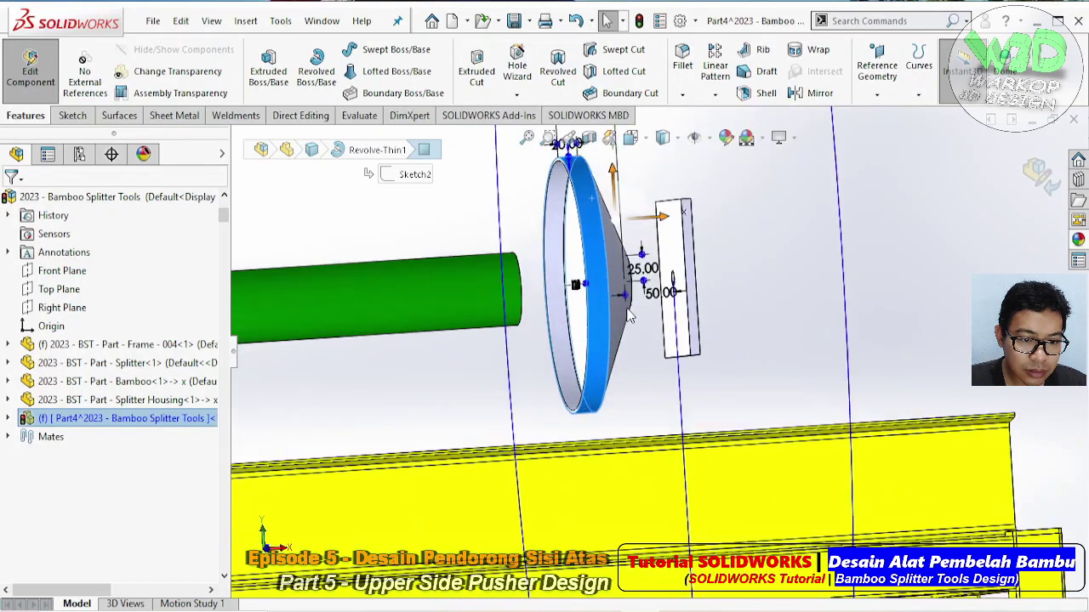
scroll(685, 310, "down", 2)
left_click_drag(672, 293, 680, 343)
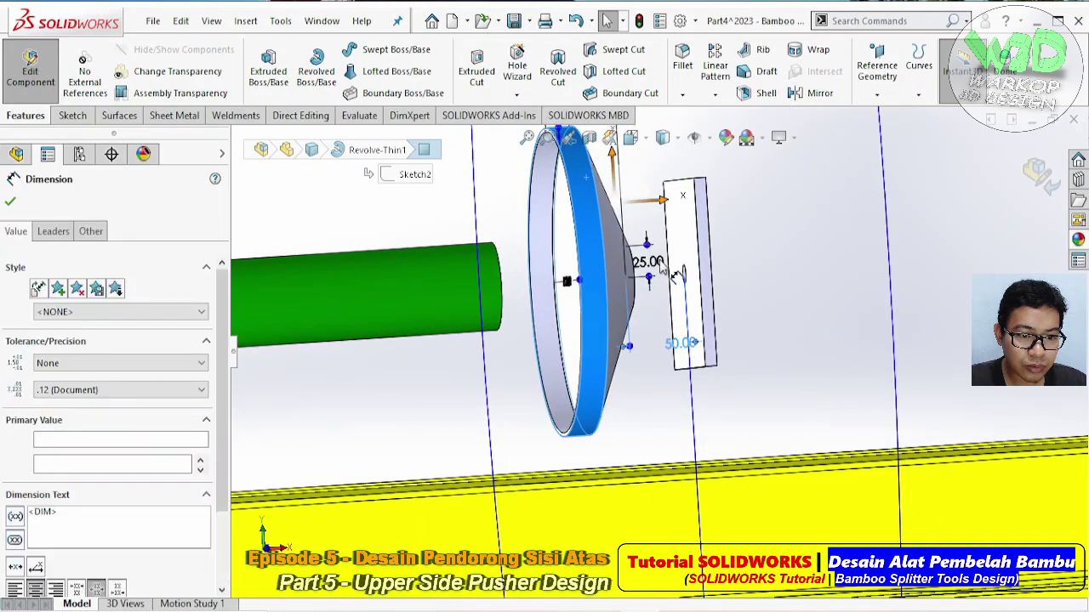
left_click_drag(646, 261, 782, 260)
- Move the 60.00 label upward and reposition the 20.00 label
scroll(748, 272, "up", 3)
scroll(626, 263, "down", 1)
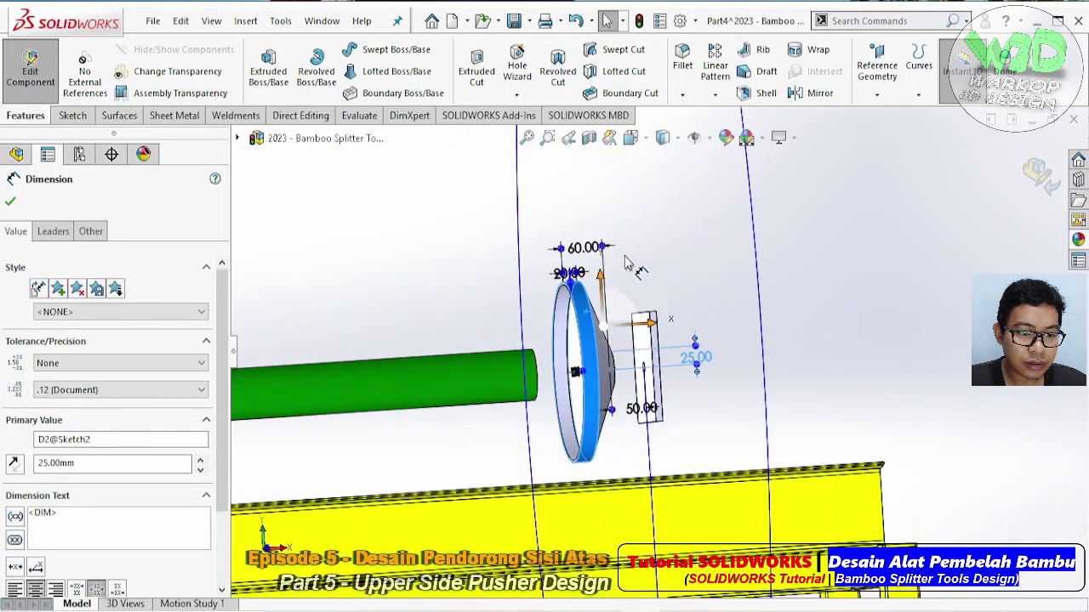
left_click_drag(589, 259, 585, 213)
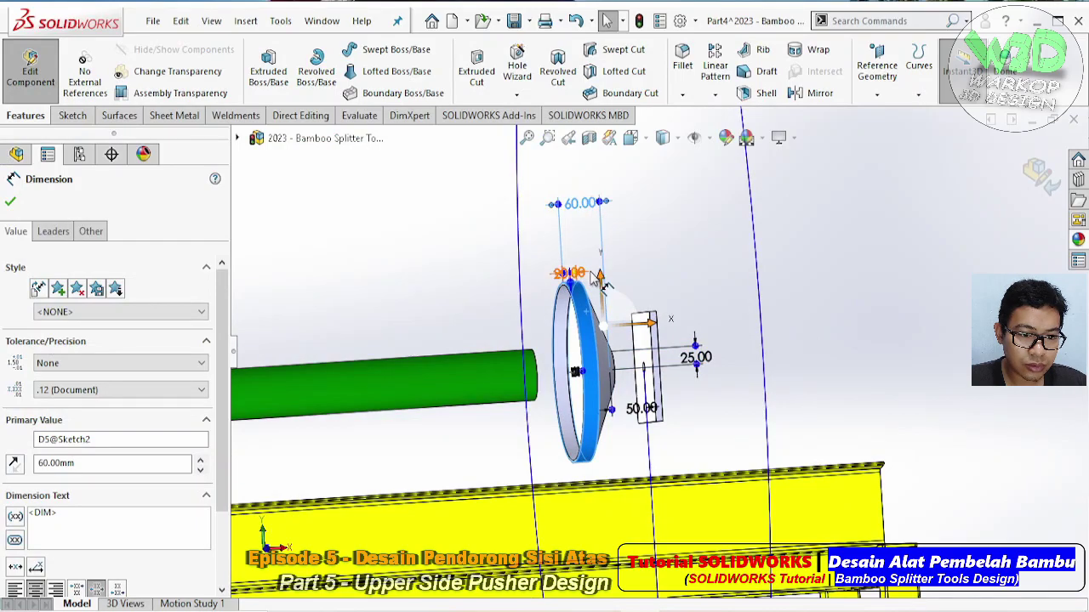
left_click_drag(599, 277, 636, 238)
mouse_move(636, 238)
middle_mouse_down()
mouse_move(595, 248)
mouse_move(650, 457)
middle_mouse_up()
- Finish with the dimensions and select the pusher's disc face
scroll(651, 457, "up", 5)
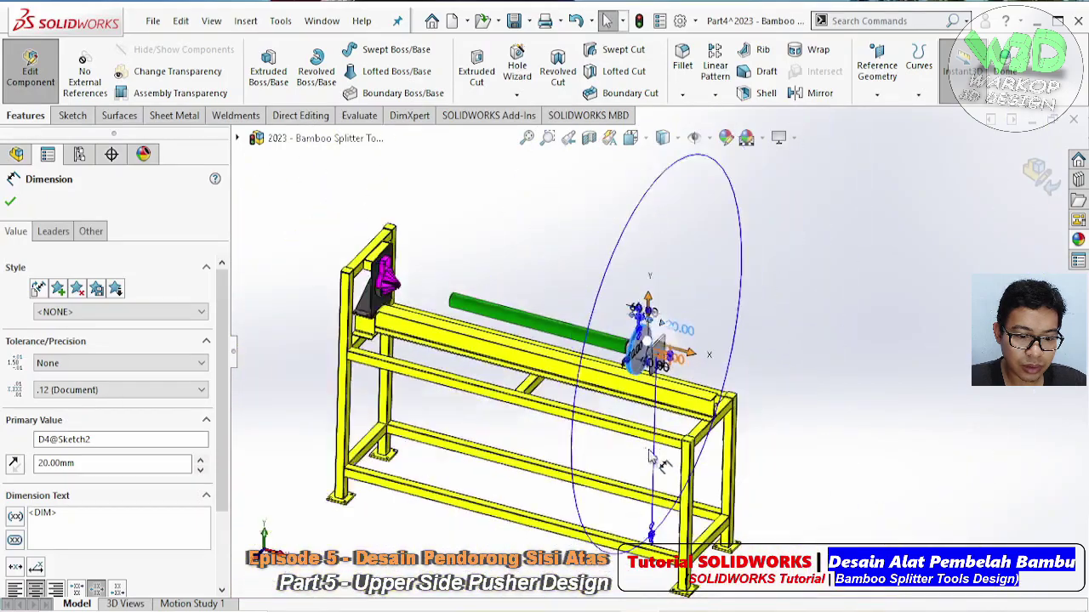
scroll(646, 357, "up", 1)
scroll(638, 349, "down", 3)
scroll(629, 336, "down", 3)
scroll(622, 328, "down", 3)
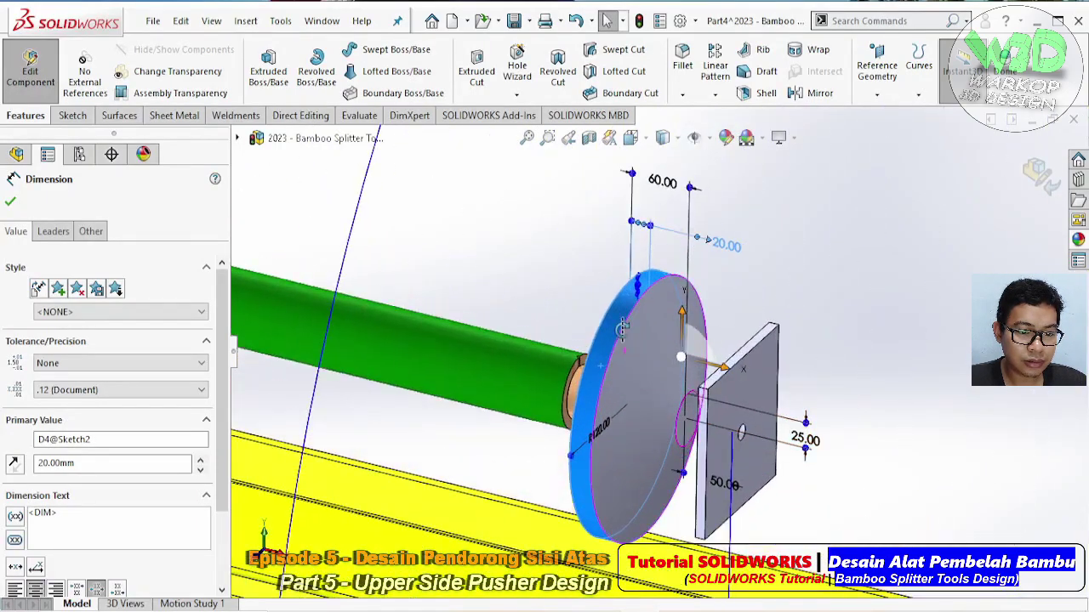
middle_click_drag(622, 328, 566, 369)
key("Escape")
left_click(566, 370)
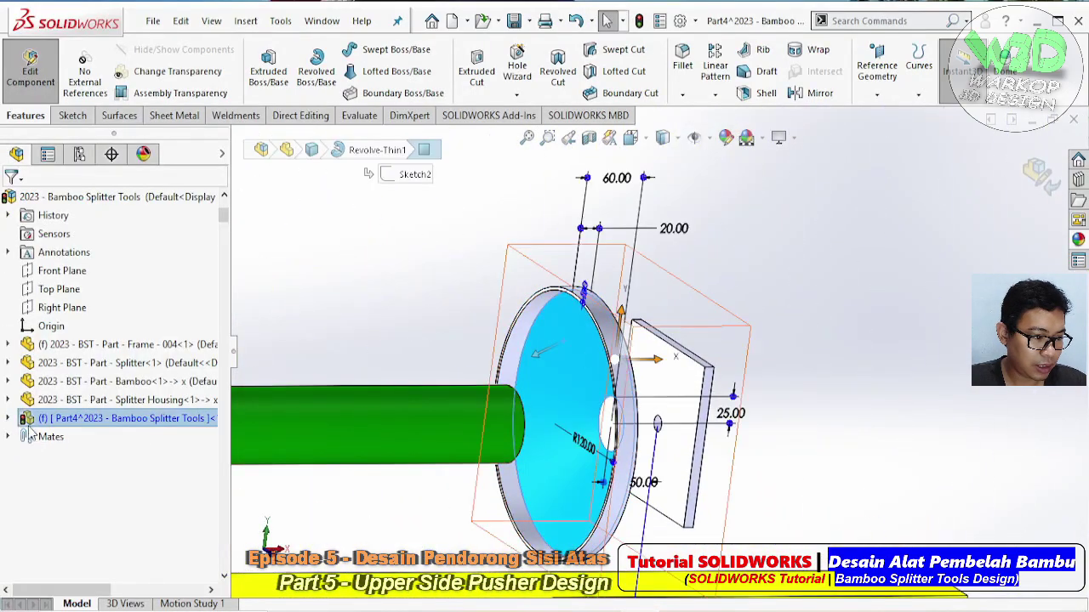
- Edit Sketch2, change the R120.00 dimension to 80 mm, and exit the part edit
left_click(85, 566)
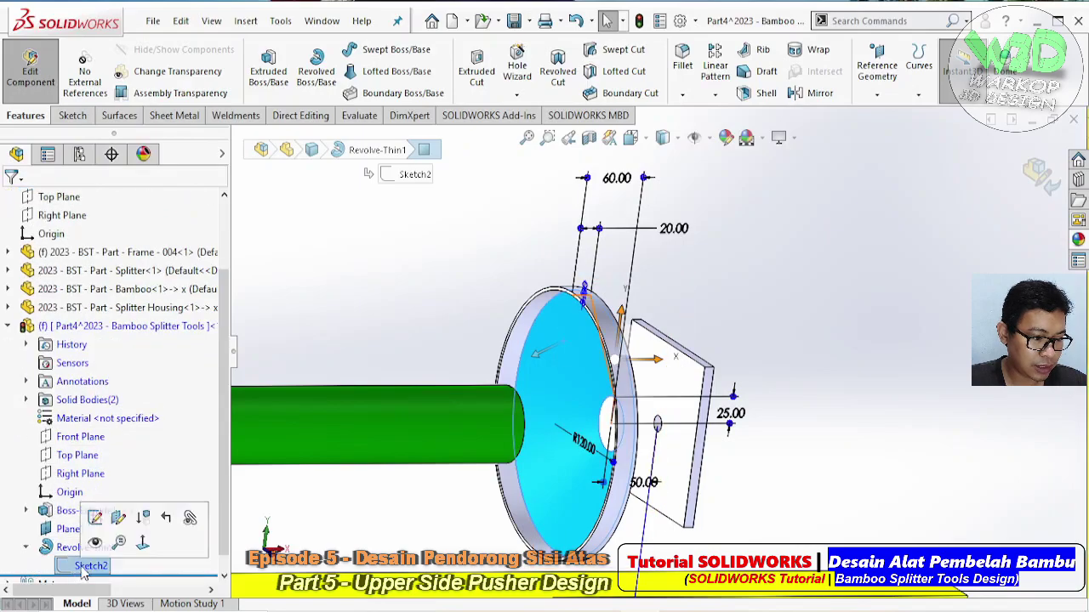
left_click(94, 518)
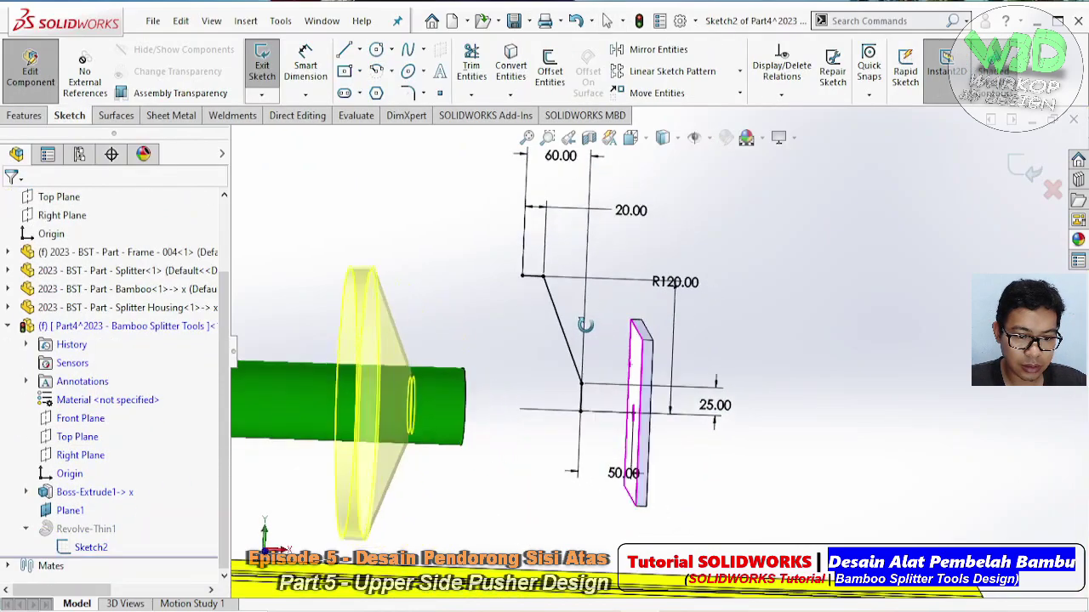
left_click_drag(668, 281, 804, 335)
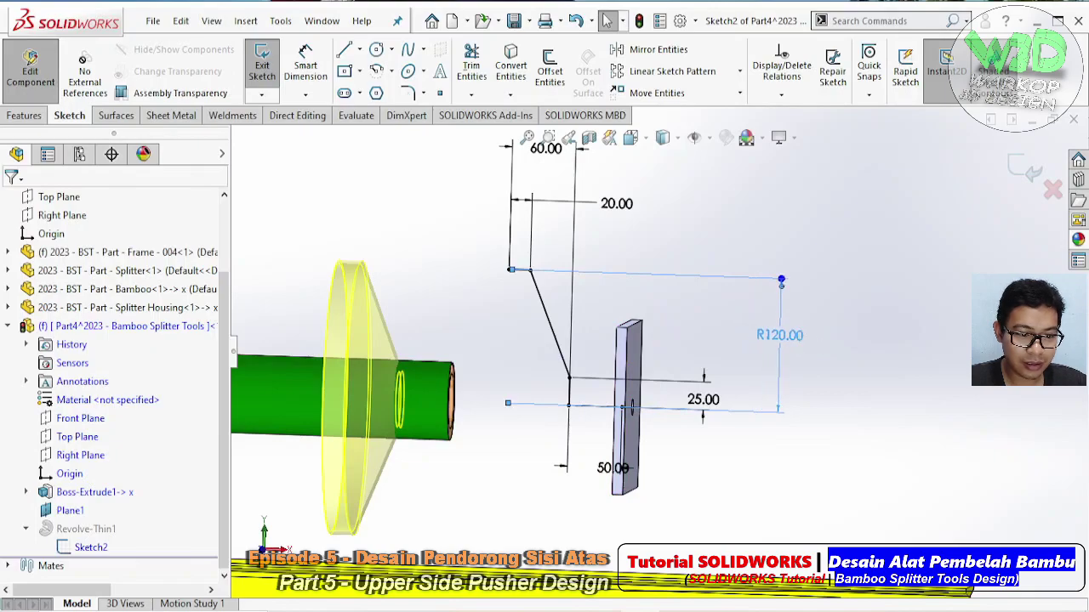
double_click(798, 336)
type("80")
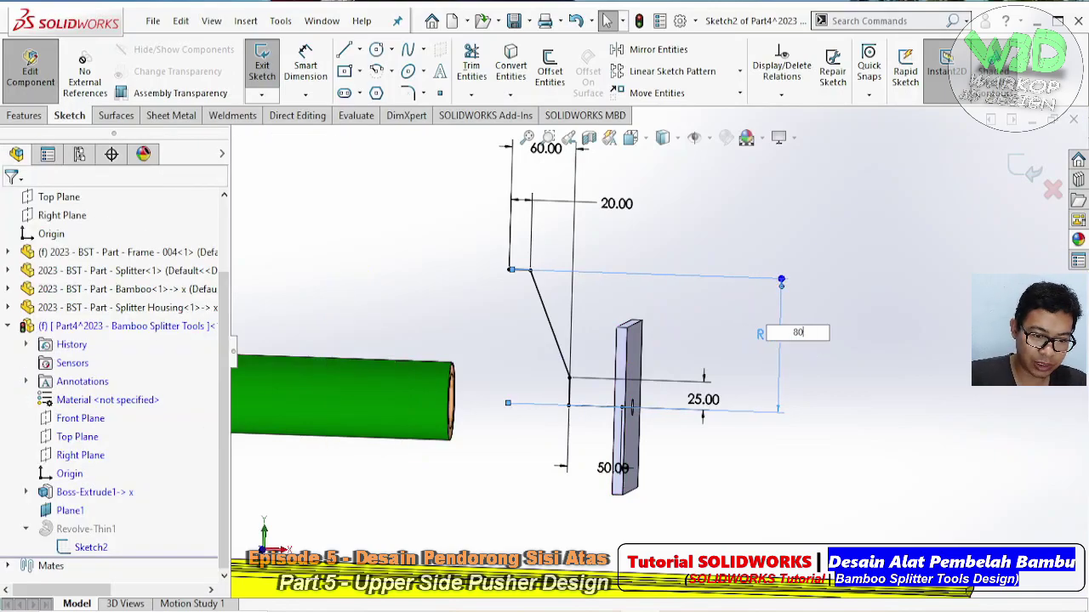
key("Return")
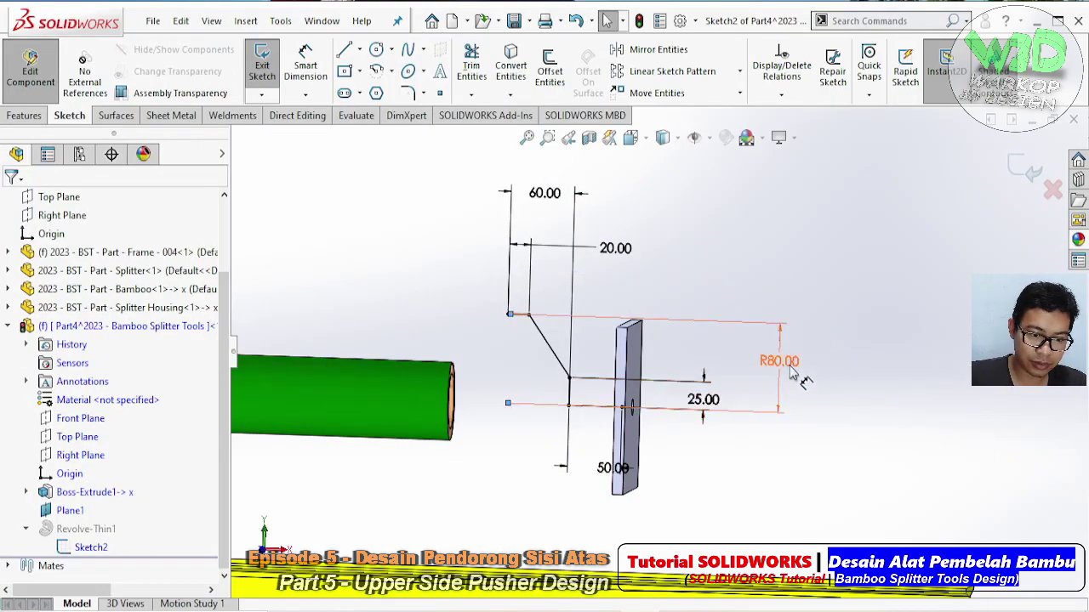
left_click(26, 64)
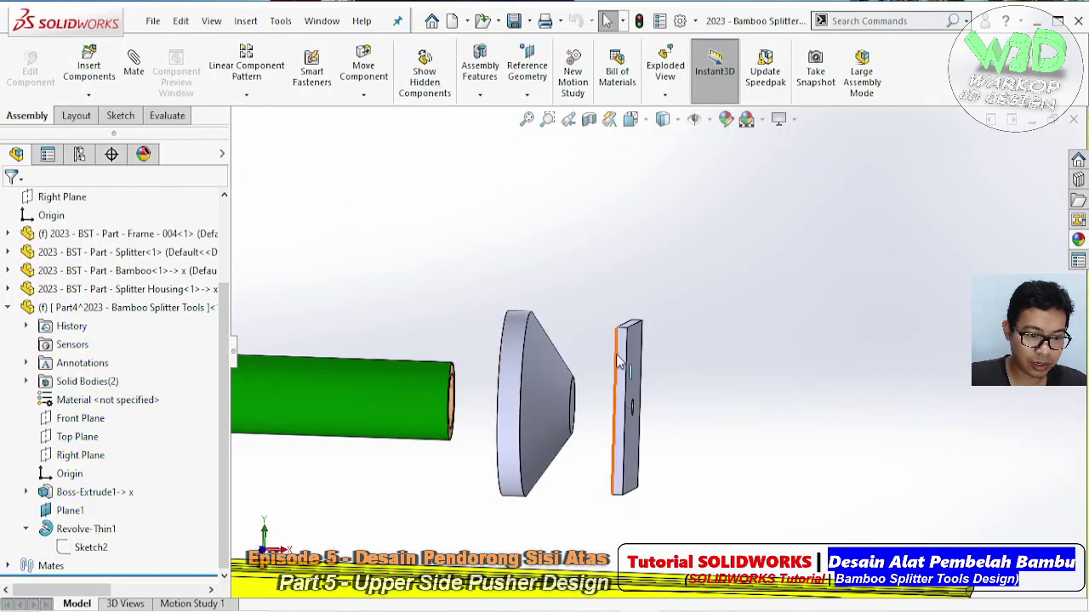
mouse_move(619, 362)
middle_mouse_down()
mouse_move(744, 366)
mouse_move(688, 360)
middle_mouse_up()
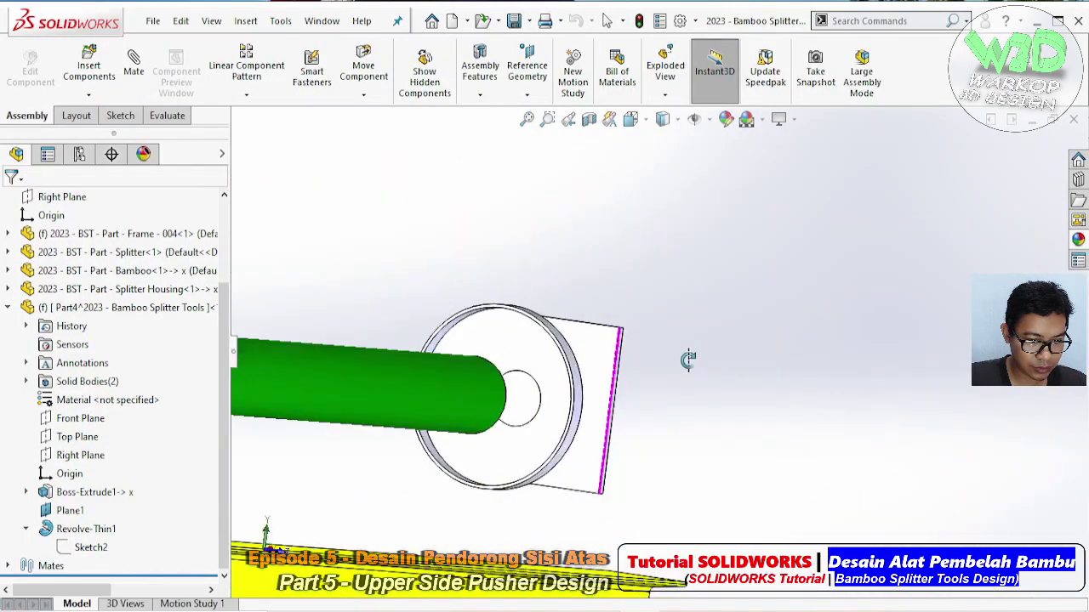
scroll(688, 357, "up", 2)
mouse_move(477, 388)
middle_mouse_down()
mouse_move(513, 350)
mouse_move(545, 353)
middle_mouse_up()
- Change the pusher's 25.00 dimension to 20 mm, then to 15 mm
left_click(514, 349)
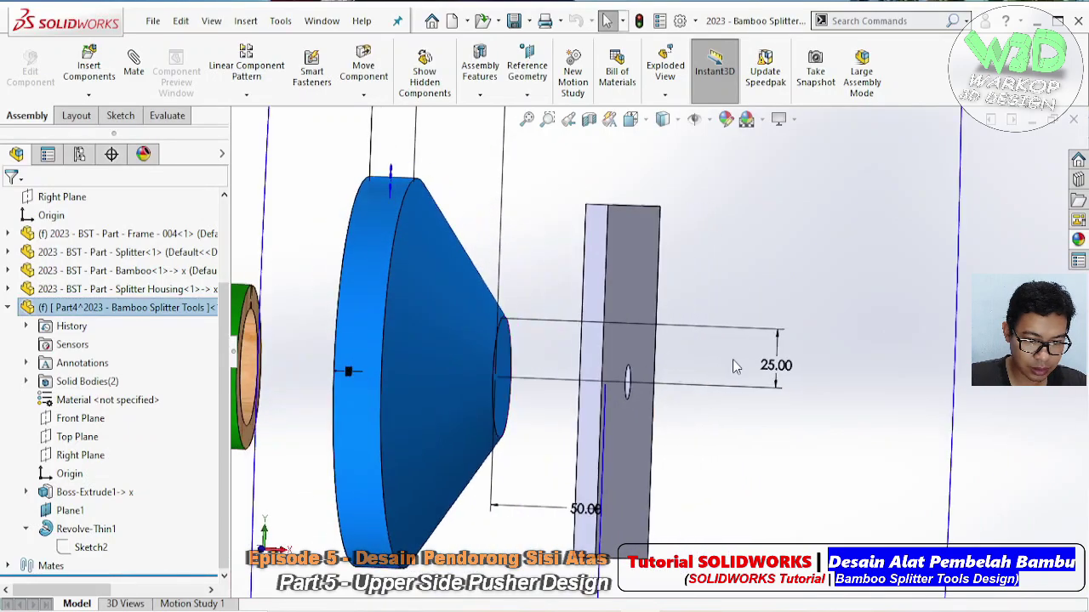
left_click(775, 366)
double_click(776, 366)
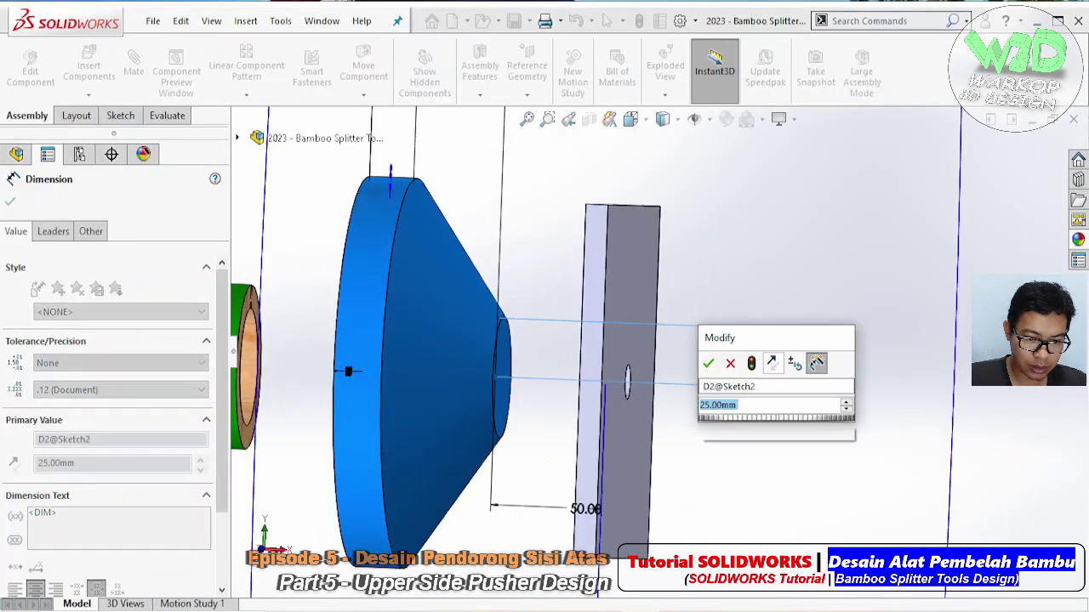
type("20")
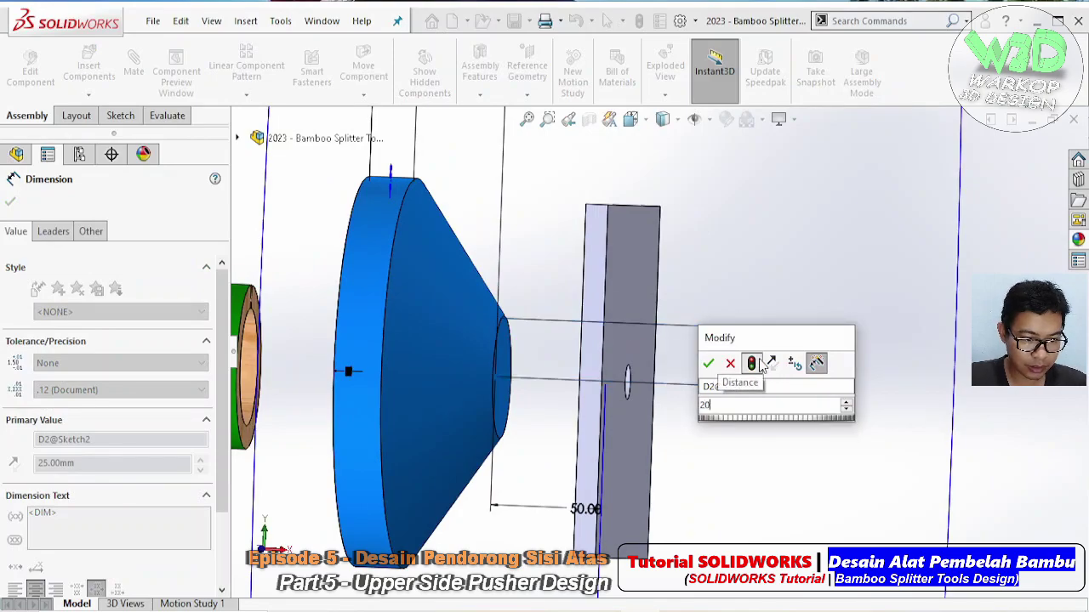
left_click(708, 363)
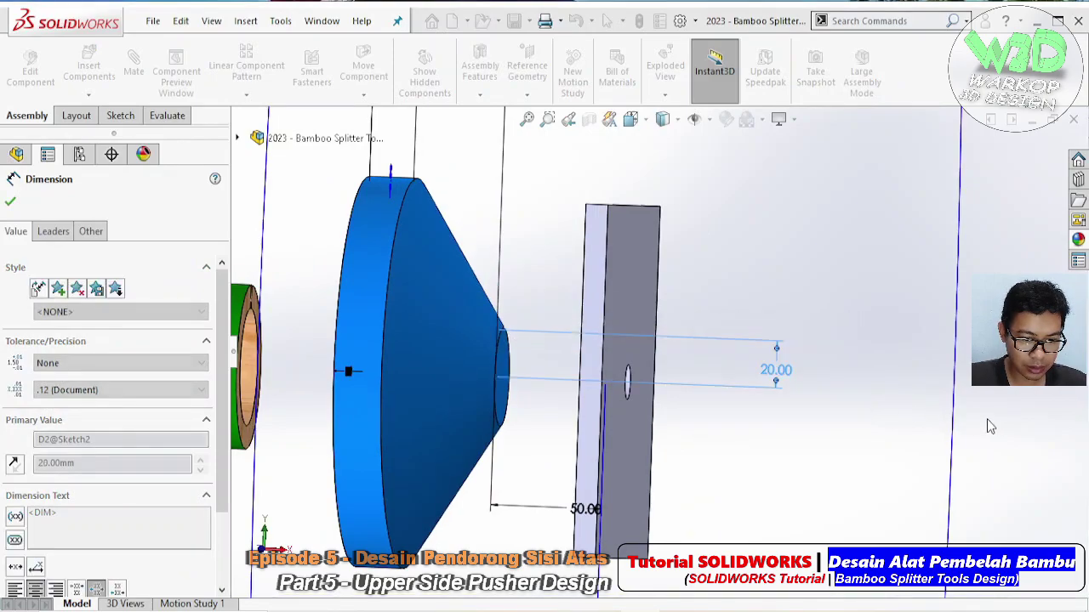
double_click(779, 371)
type("15")
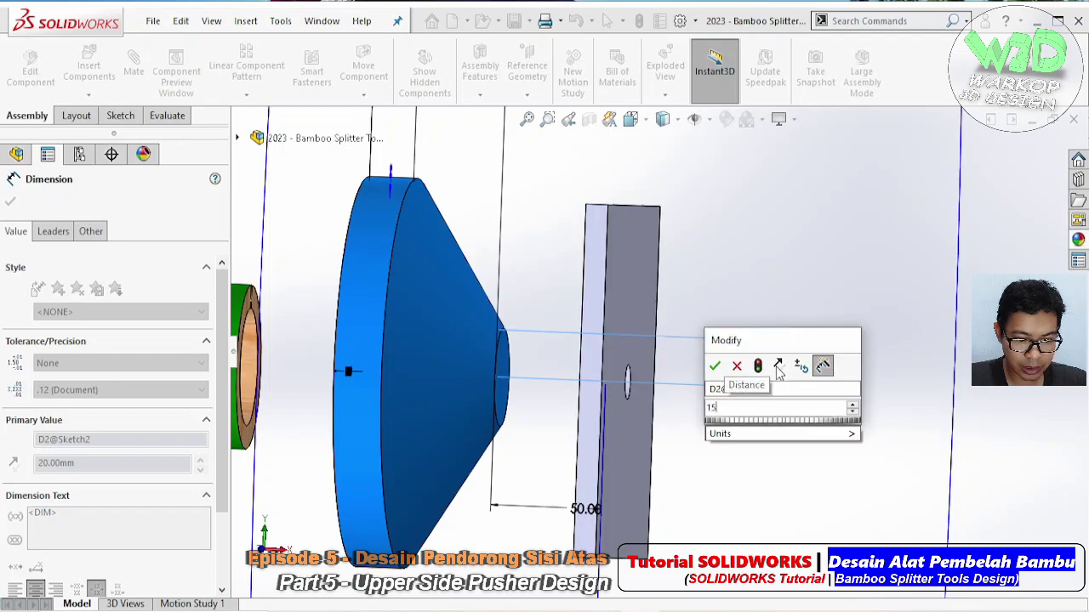
left_click(758, 366)
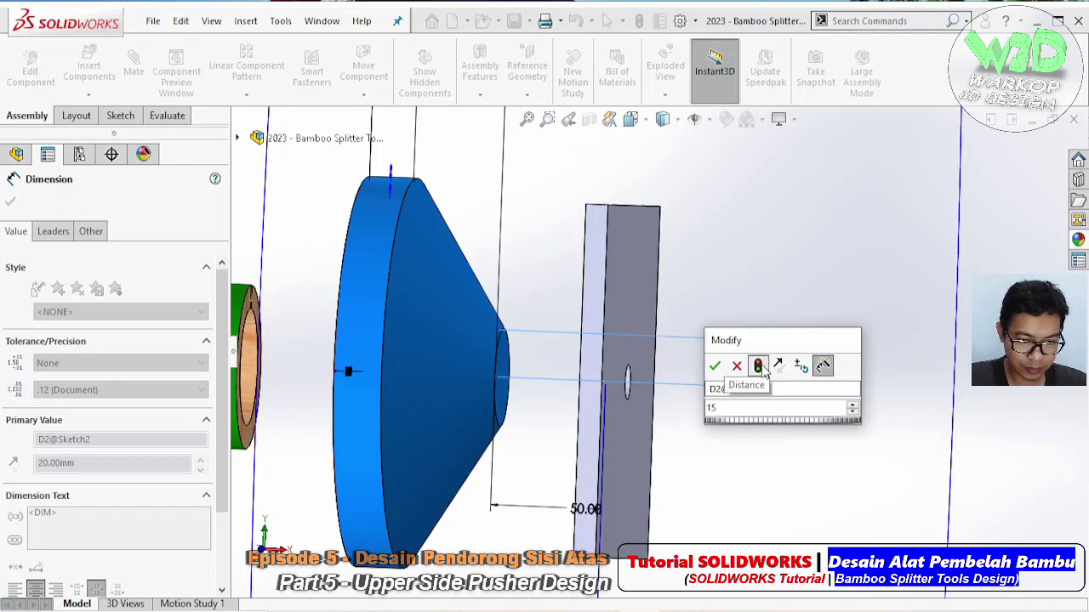
left_click(715, 366)
- Edit Sketch2 to set the radius dimension to 100, then return to the assembly
mouse_move(509, 404)
middle_mouse_down()
mouse_move(594, 435)
mouse_move(539, 393)
middle_mouse_up()
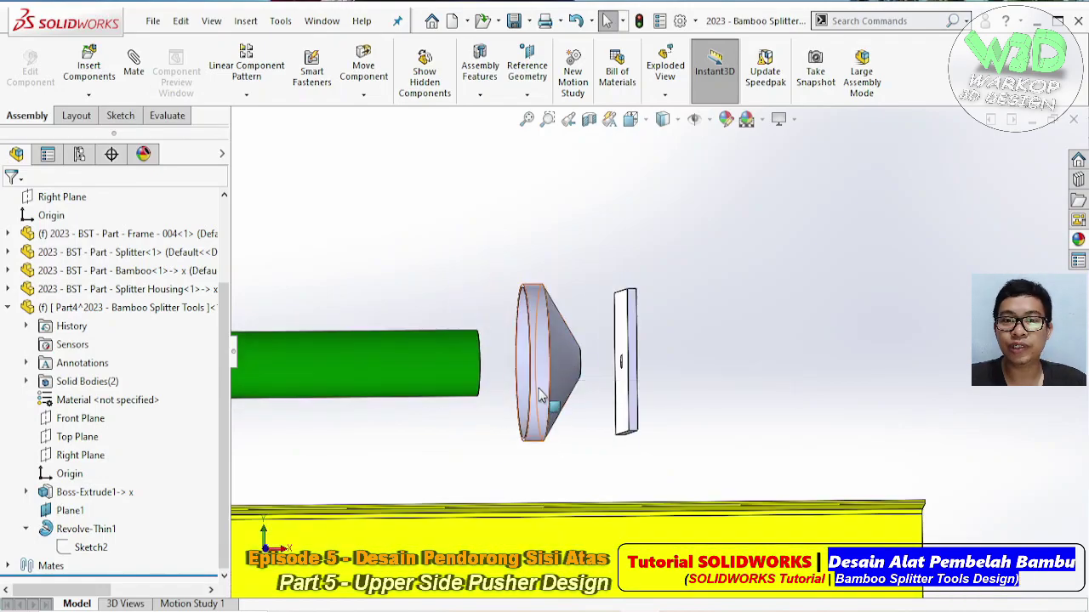
scroll(539, 394, "up", 2)
scroll(575, 346, "up", 3)
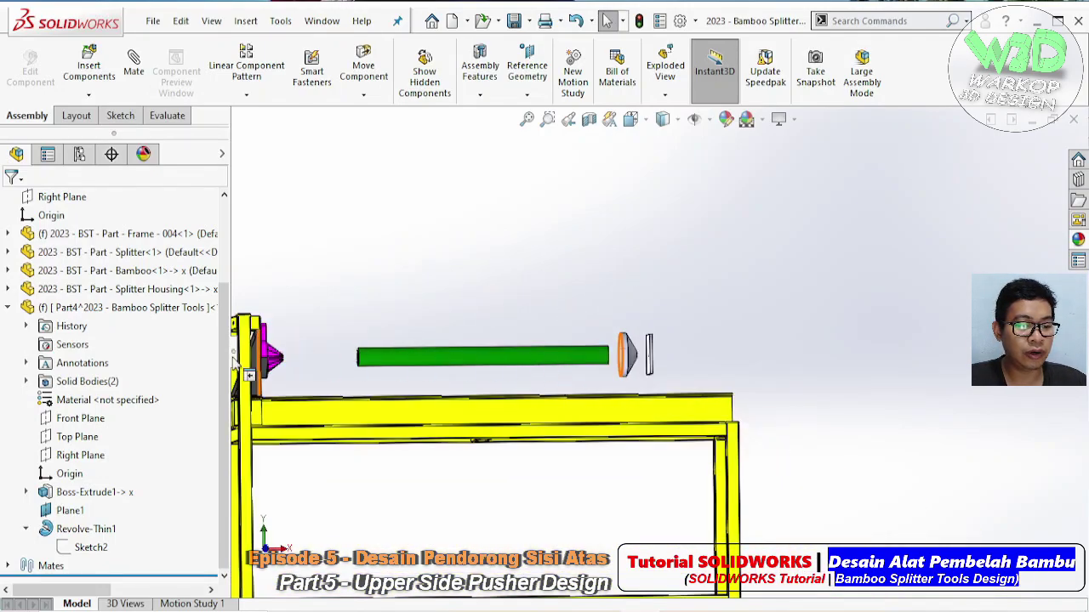
scroll(649, 379, "down", 3)
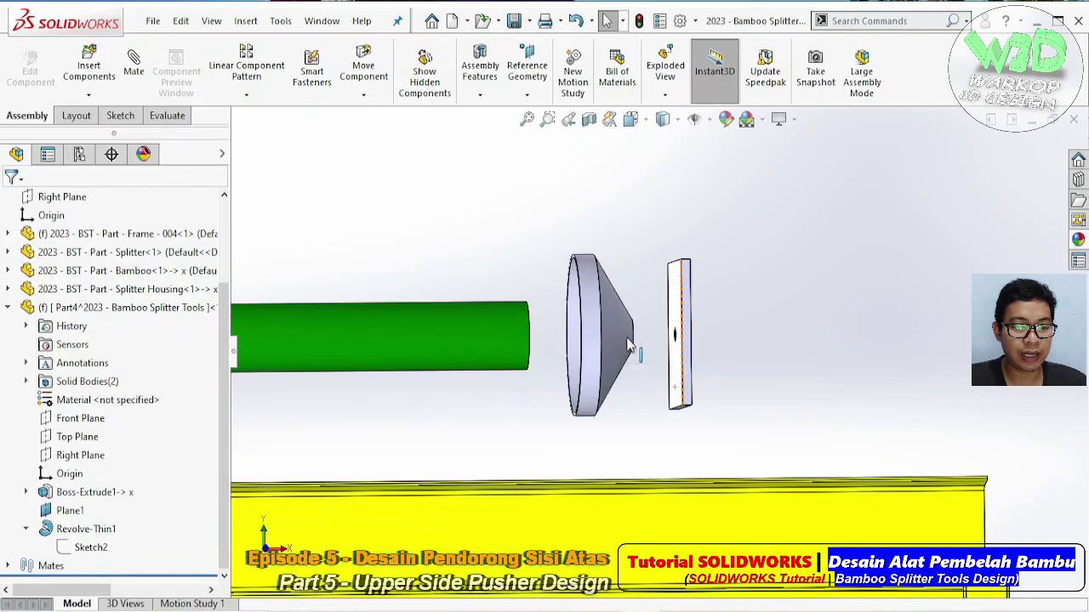
mouse_move(650, 378)
middle_mouse_down()
mouse_move(609, 274)
mouse_move(549, 256)
mouse_move(591, 295)
middle_mouse_up()
double_click(609, 273)
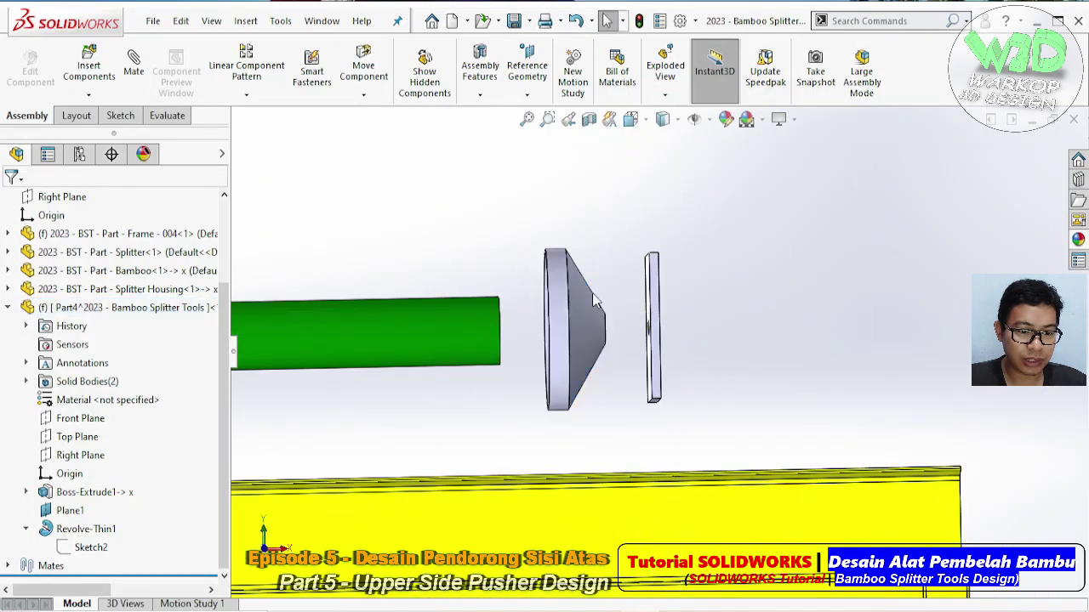
left_click(591, 295)
left_click(91, 547)
type("100")
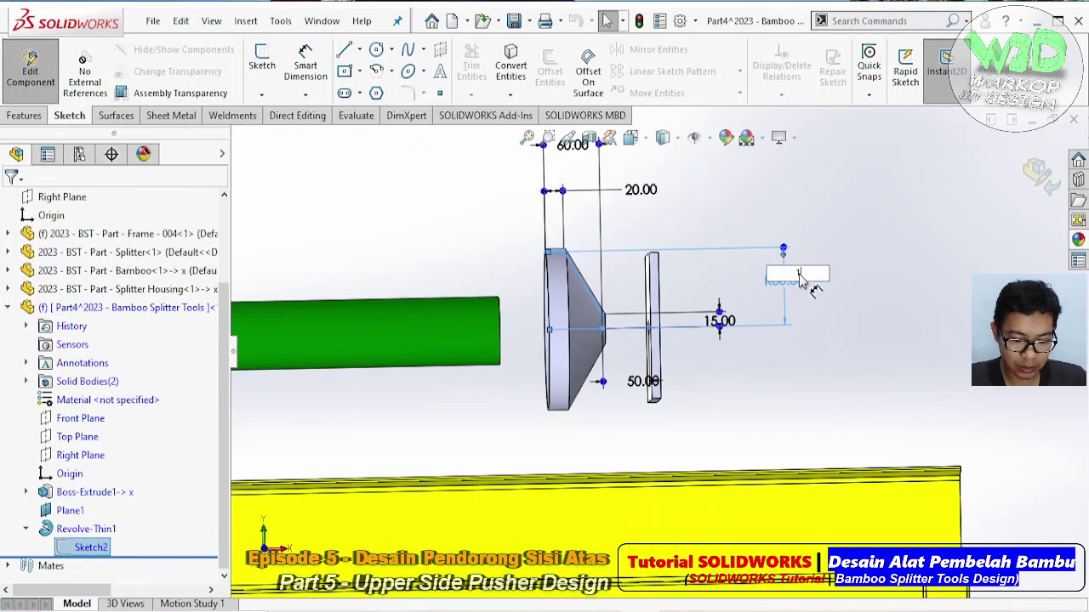
key("Return")
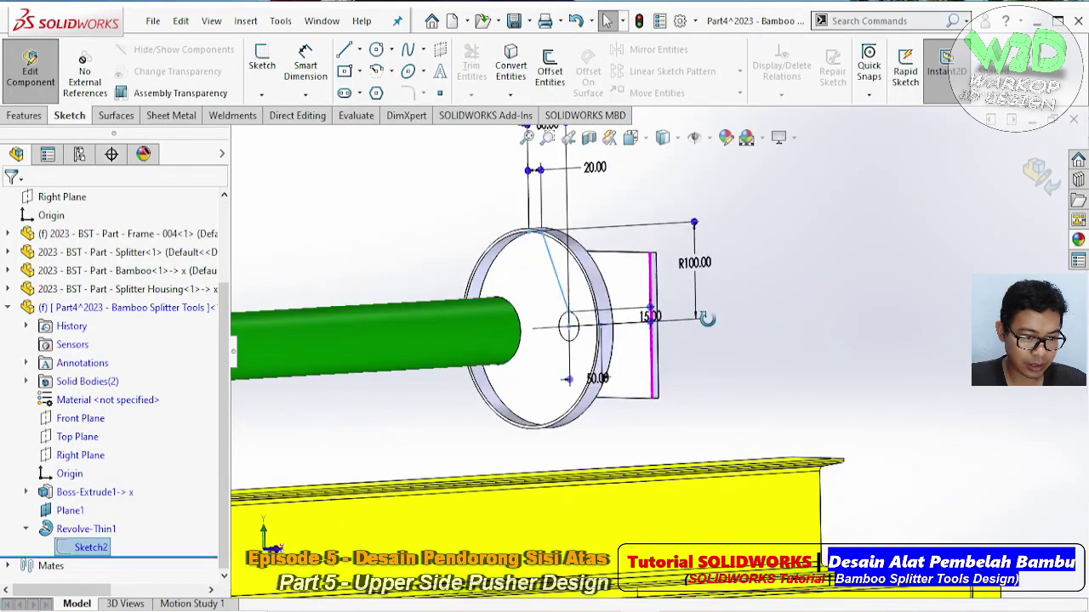
middle_click_drag(595, 341, 342, 204)
left_click(30, 68)
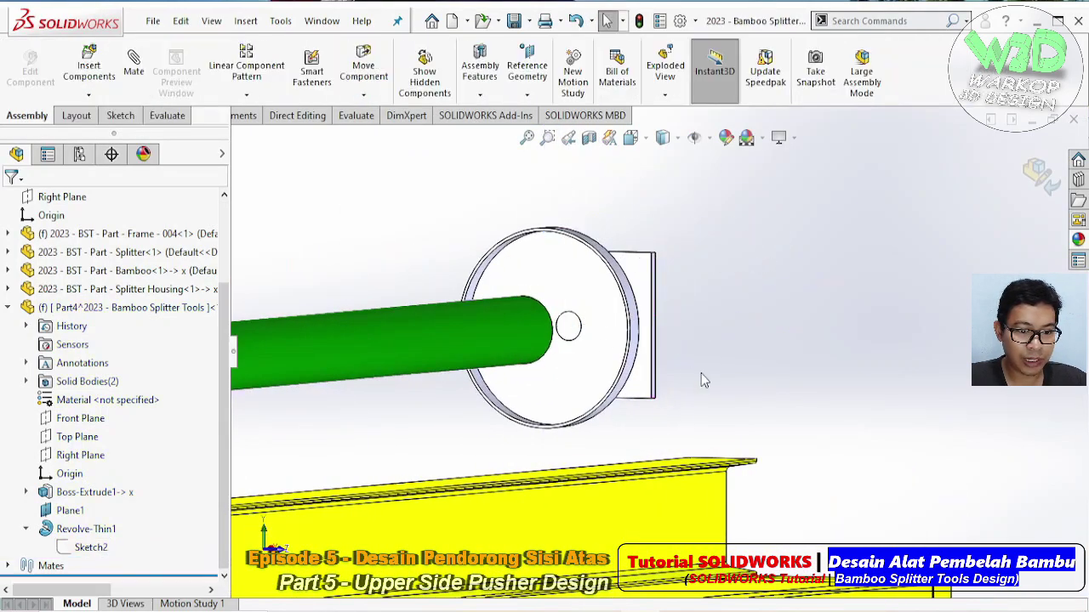
- Edit the plate part in place and start a sketch on its face
mouse_move(510, 357)
middle_mouse_down()
mouse_move(633, 334)
mouse_move(646, 357)
mouse_move(632, 365)
middle_mouse_up()
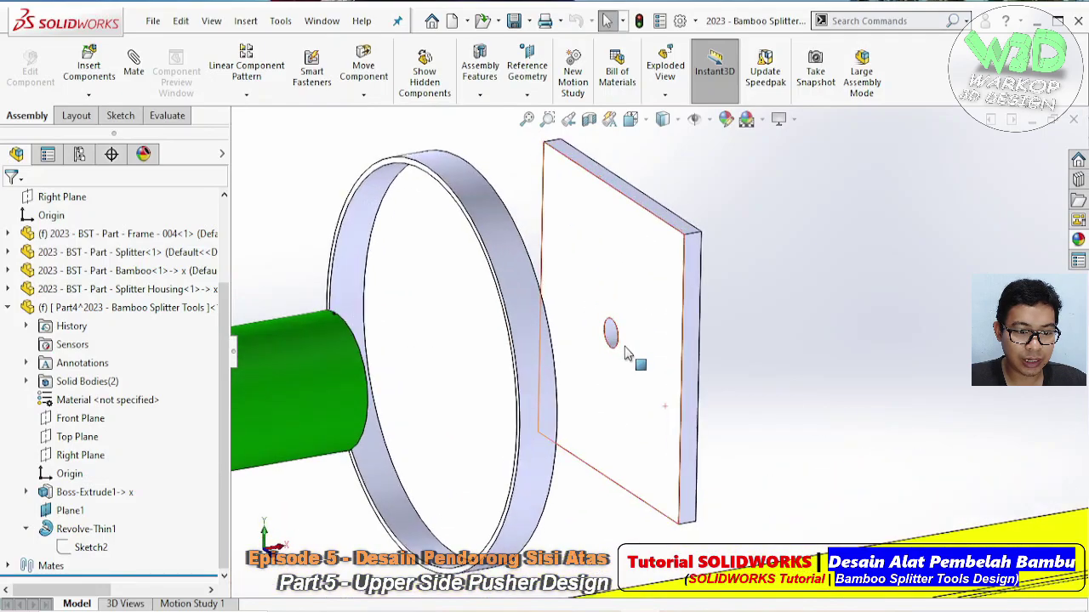
scroll(596, 333, "down", 4)
scroll(551, 313, "down", 3)
mouse_move(550, 313)
middle_mouse_down()
mouse_move(633, 355)
mouse_move(575, 293)
mouse_move(617, 308)
mouse_move(707, 309)
middle_mouse_up()
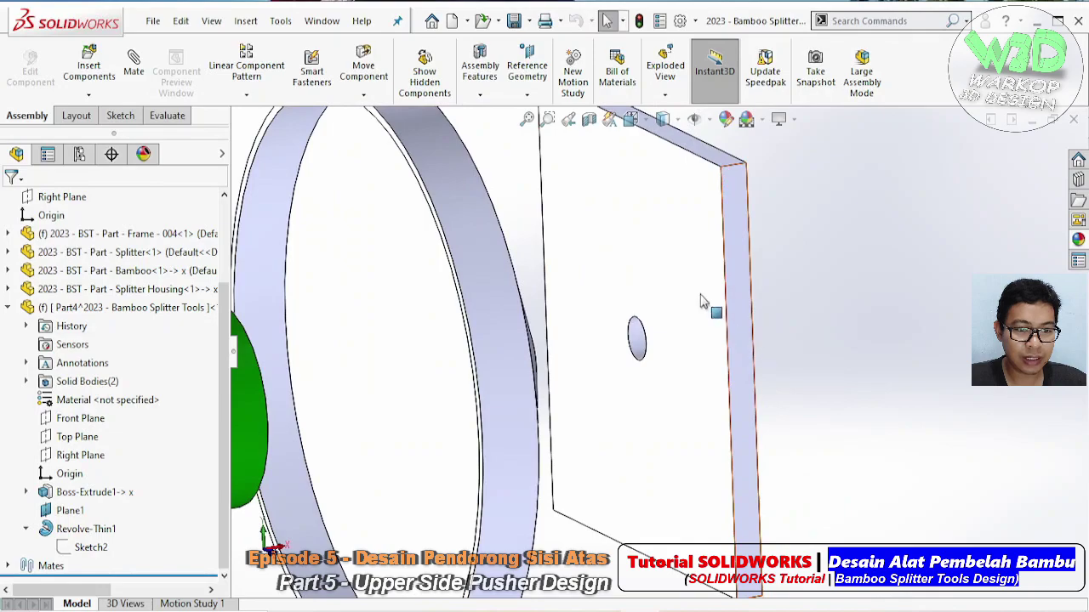
left_click(707, 309)
left_click(724, 154)
left_click(672, 358)
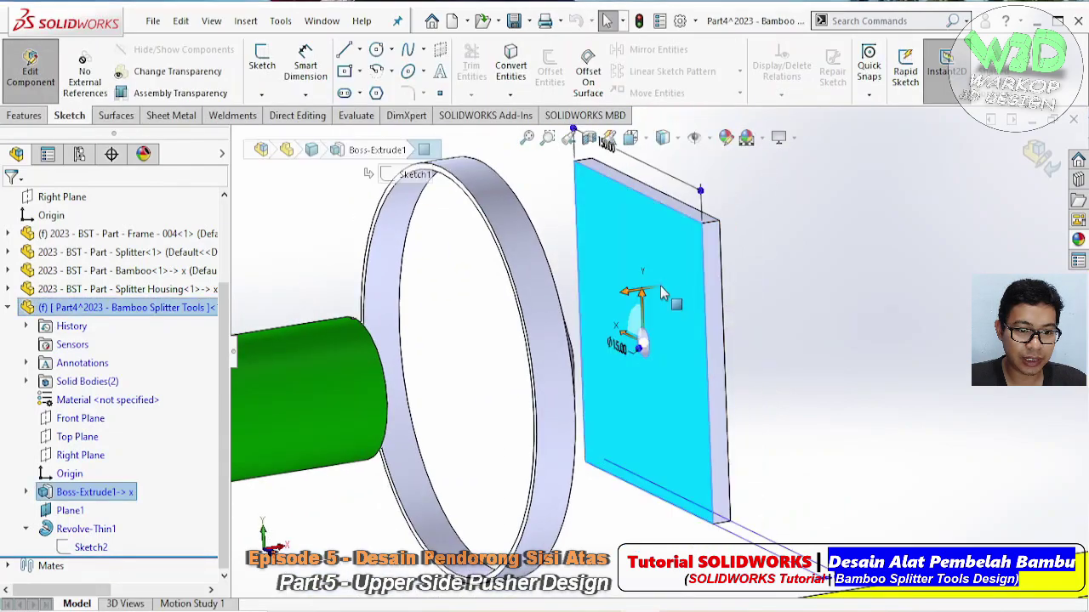
left_click(730, 238)
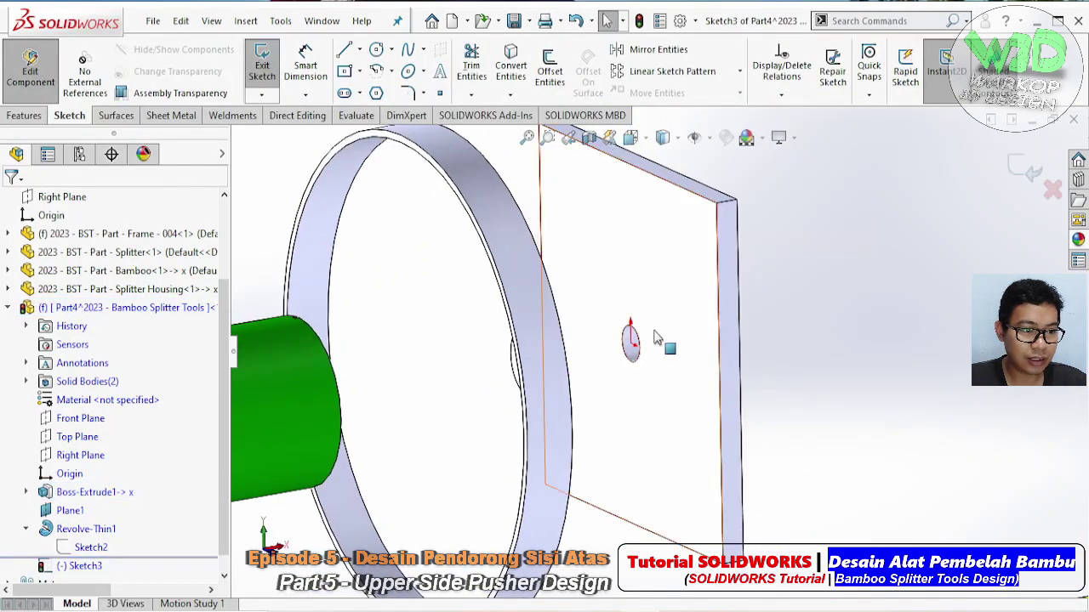
- Draw a circle centred on the plate's small hole
left_click(391, 50)
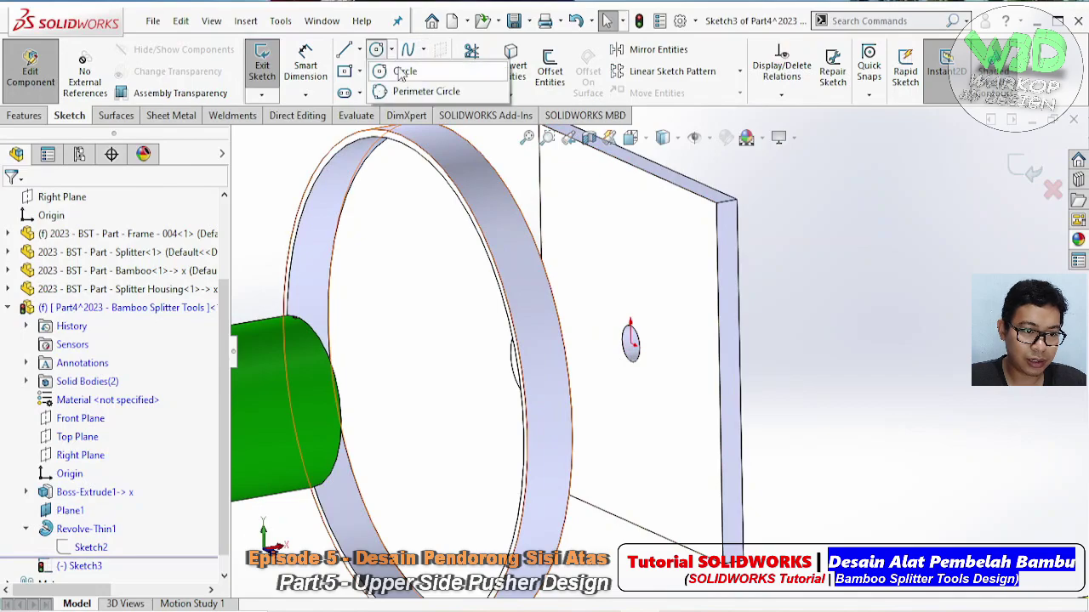
left_click(401, 75)
scroll(634, 344, "down", 3)
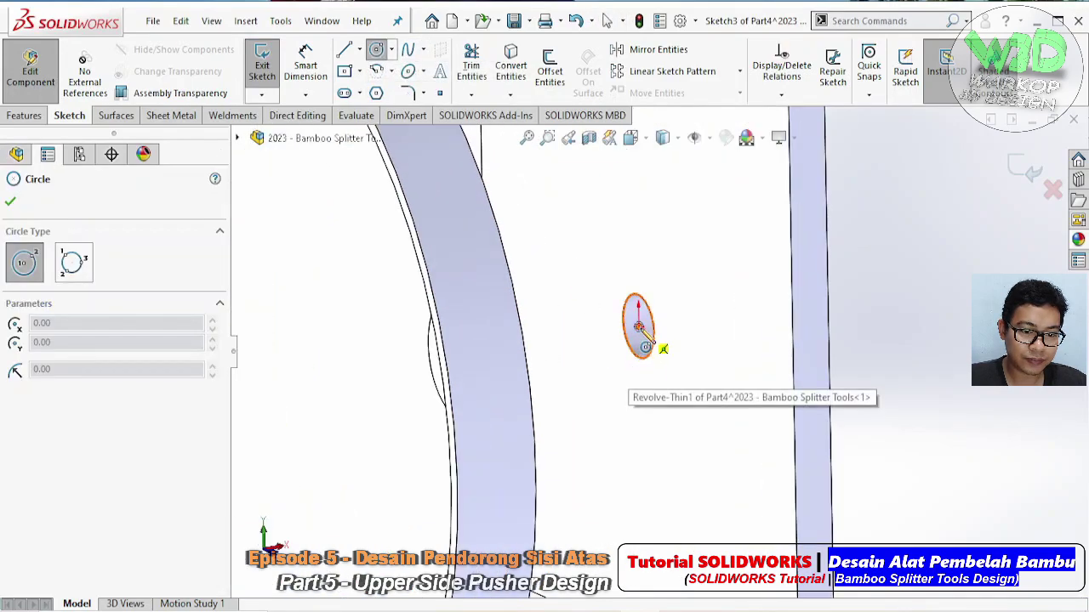
left_click(644, 345)
scroll(694, 468, "up", 4)
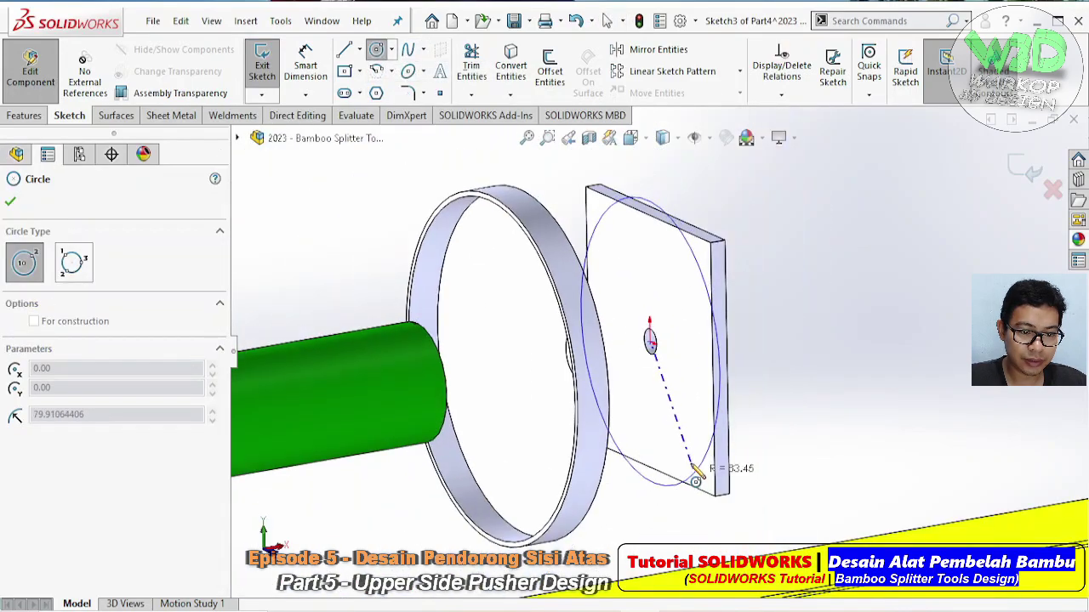
left_click(667, 455)
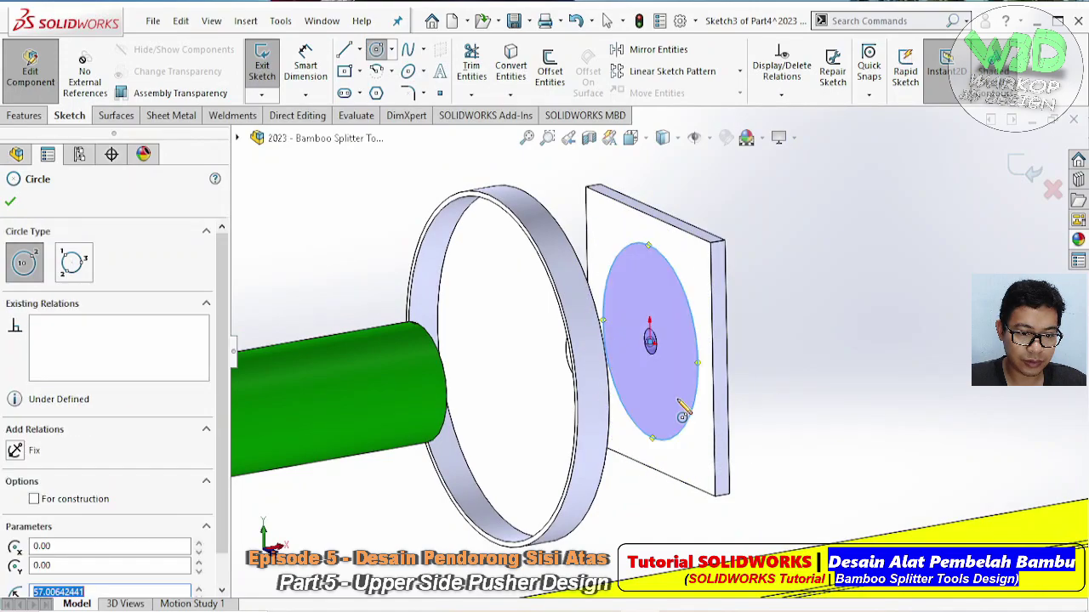
key("Escape")
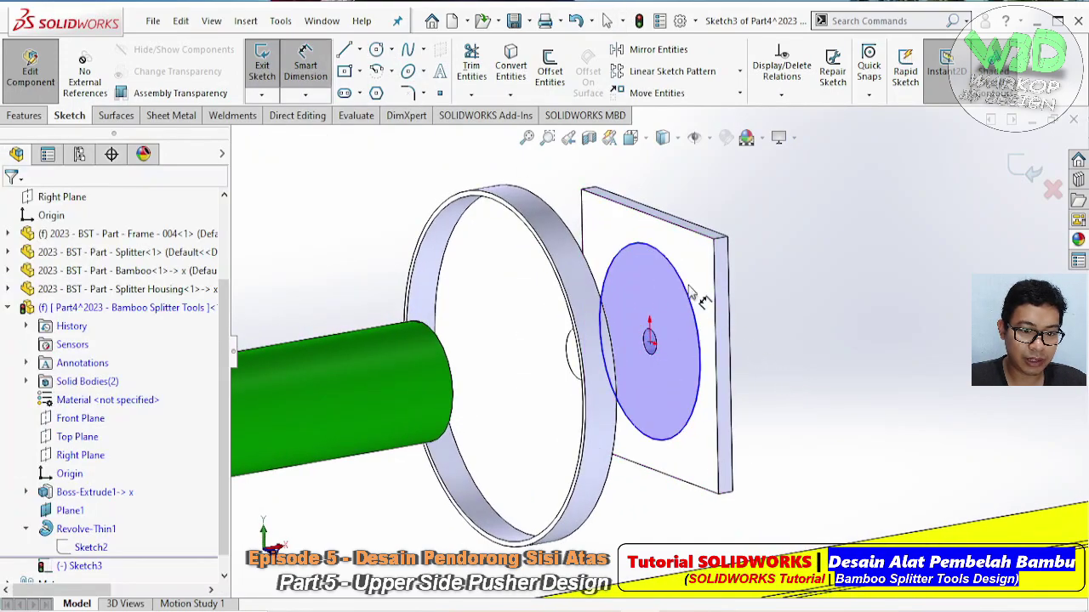
- Dimension the circle's diameter as 25.4*4, giving 101.60 mm
left_click(691, 285)
left_click(823, 245)
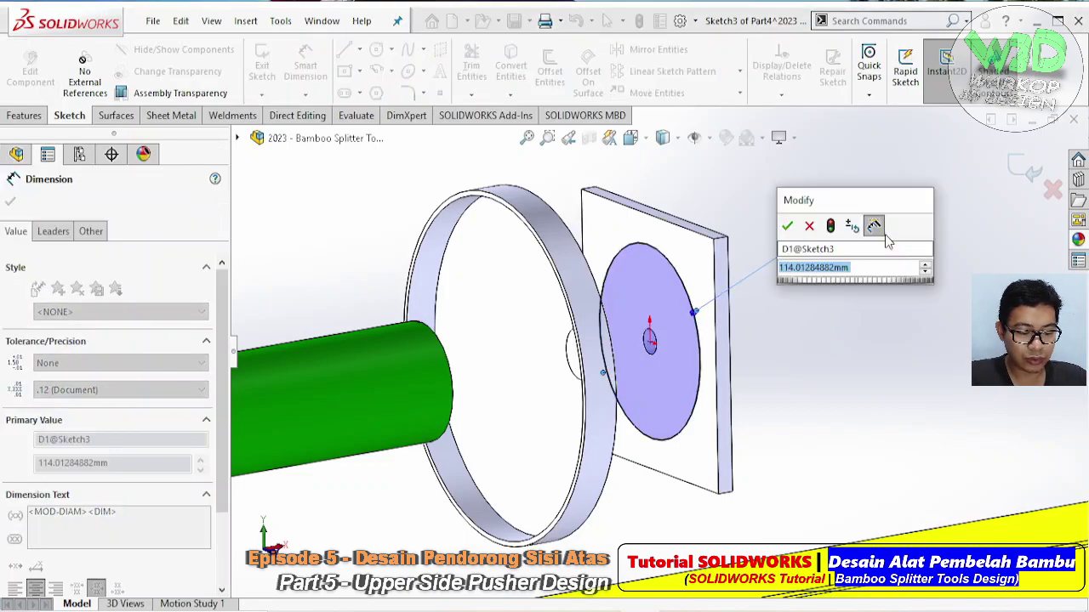
type("25.4")
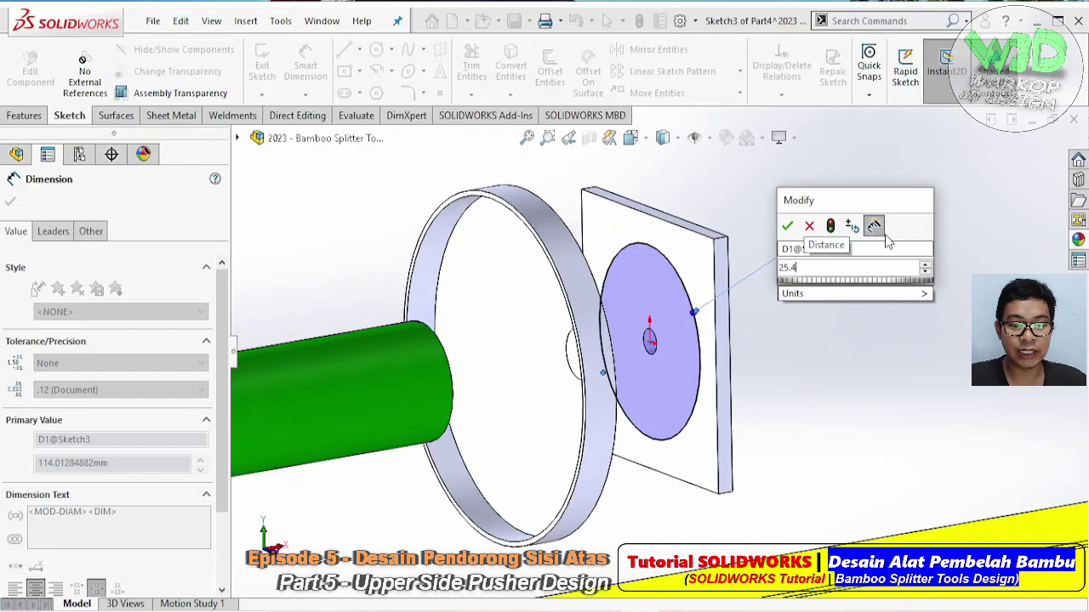
key("Return")
key("Escape")
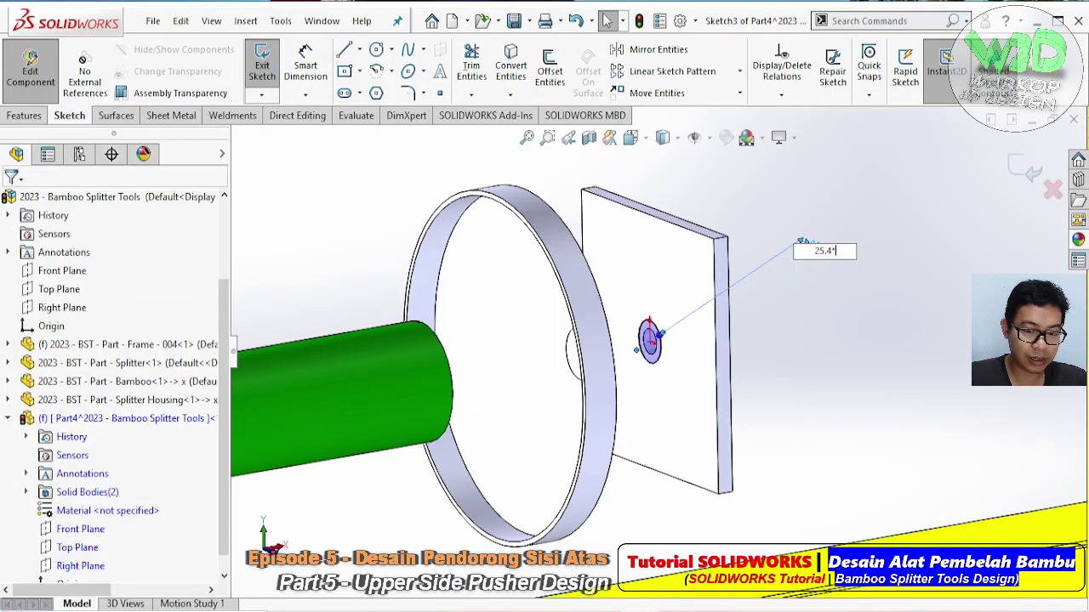
key("Return")
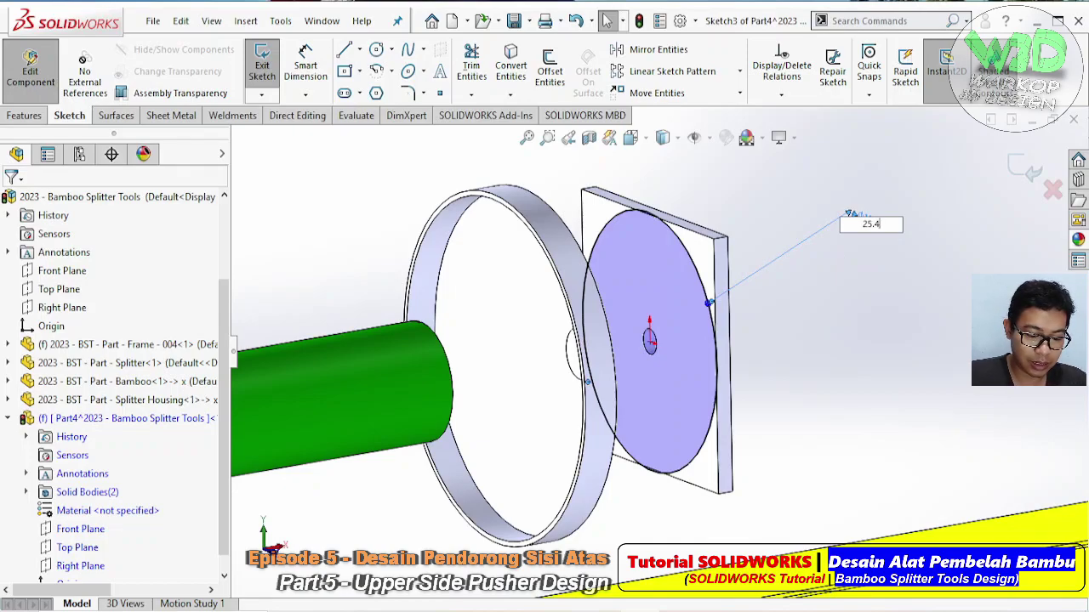
type("4")
key("Return")
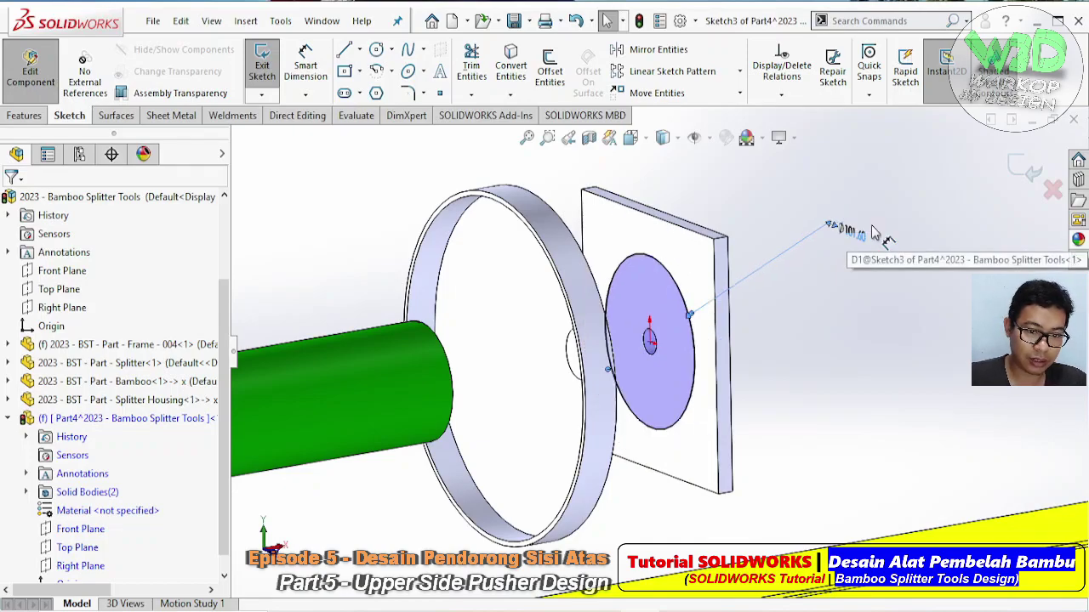
middle_click_drag(689, 323, 593, 312)
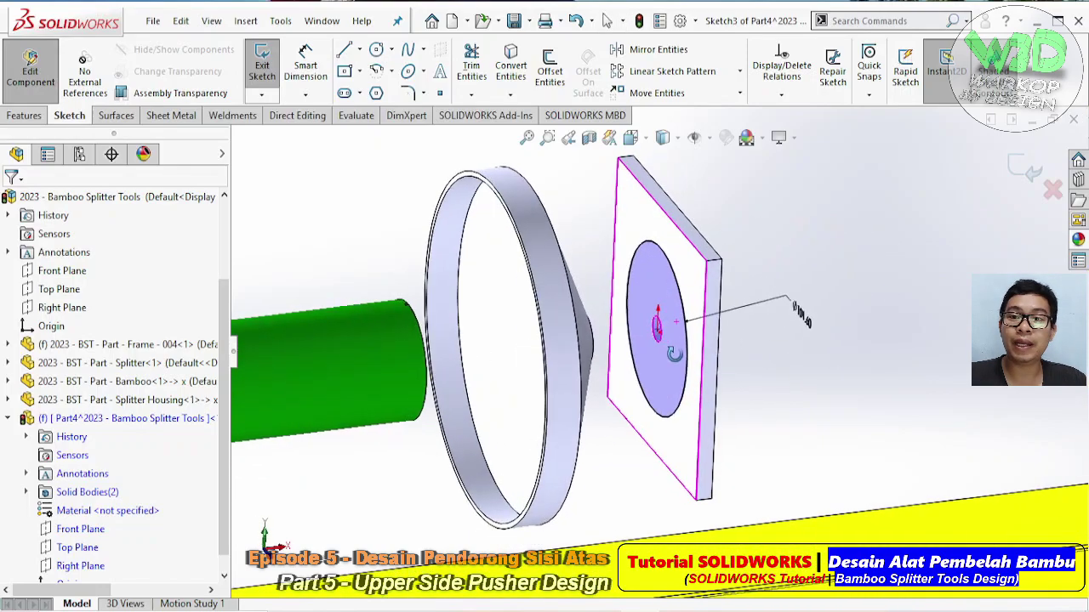
- Extrude the circle Up To Body (the ring) as an unmerged, reversed 2 mm thin-walled tube
left_click(25, 115)
left_click(271, 82)
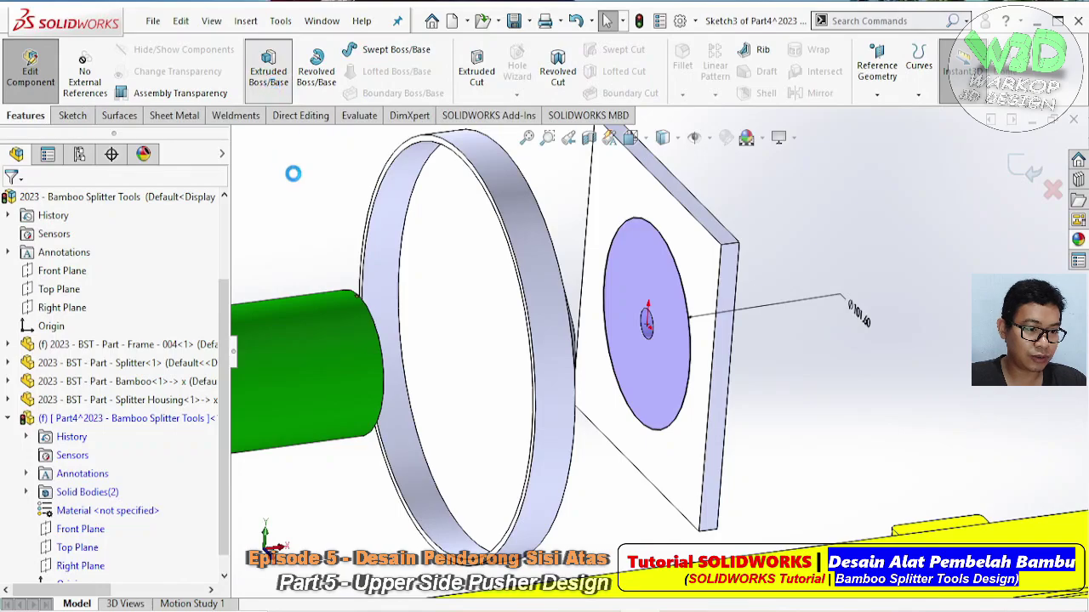
left_click(139, 303)
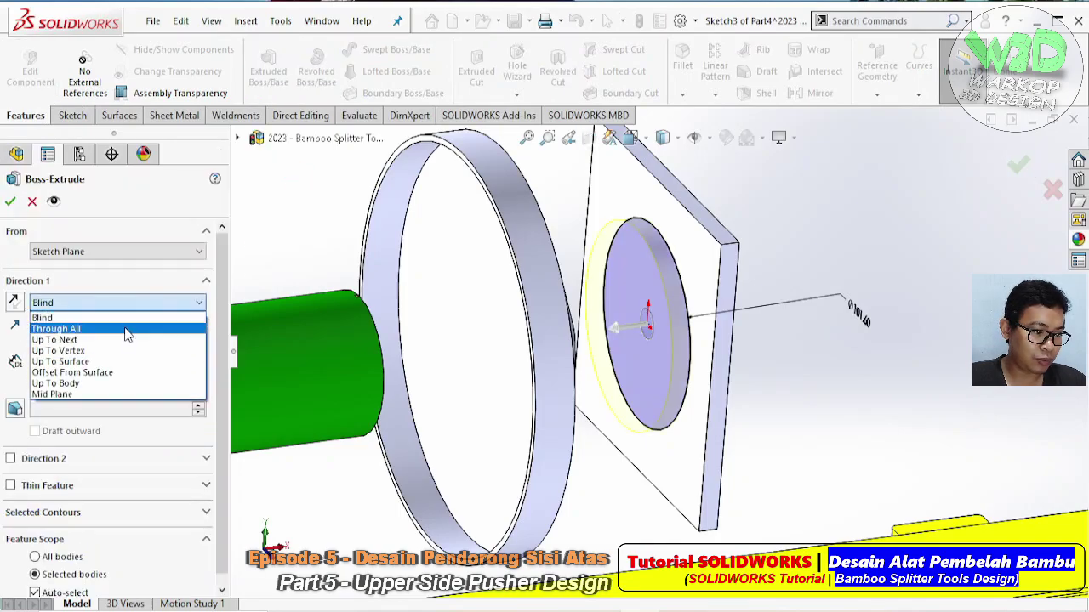
left_click(108, 387)
left_click(432, 335)
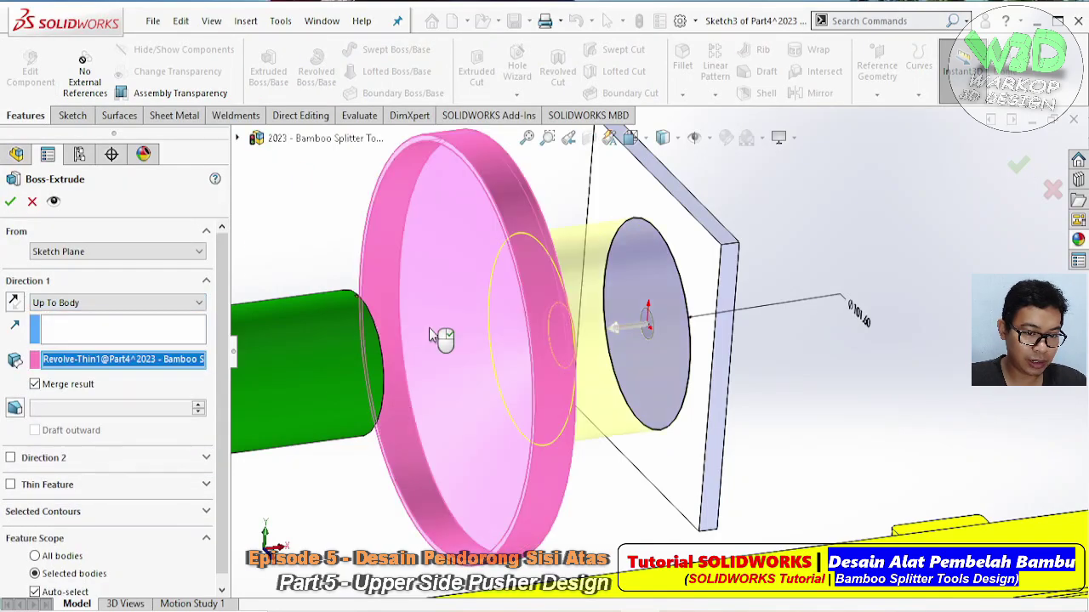
middle_click_drag(432, 335, 375, 301)
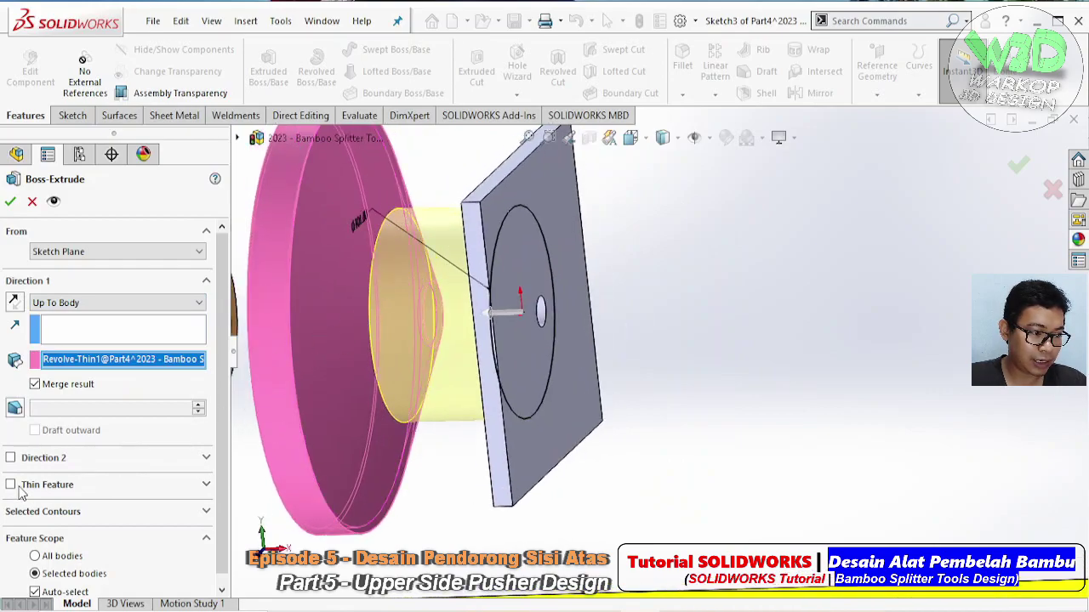
left_click(10, 485)
type("2")
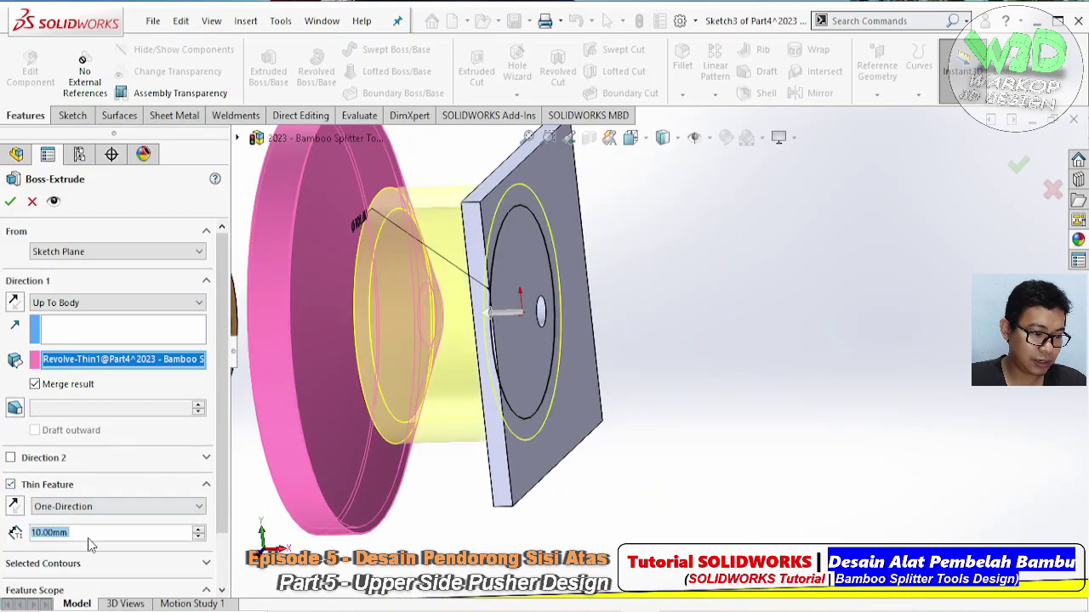
key("Return")
left_click(14, 508)
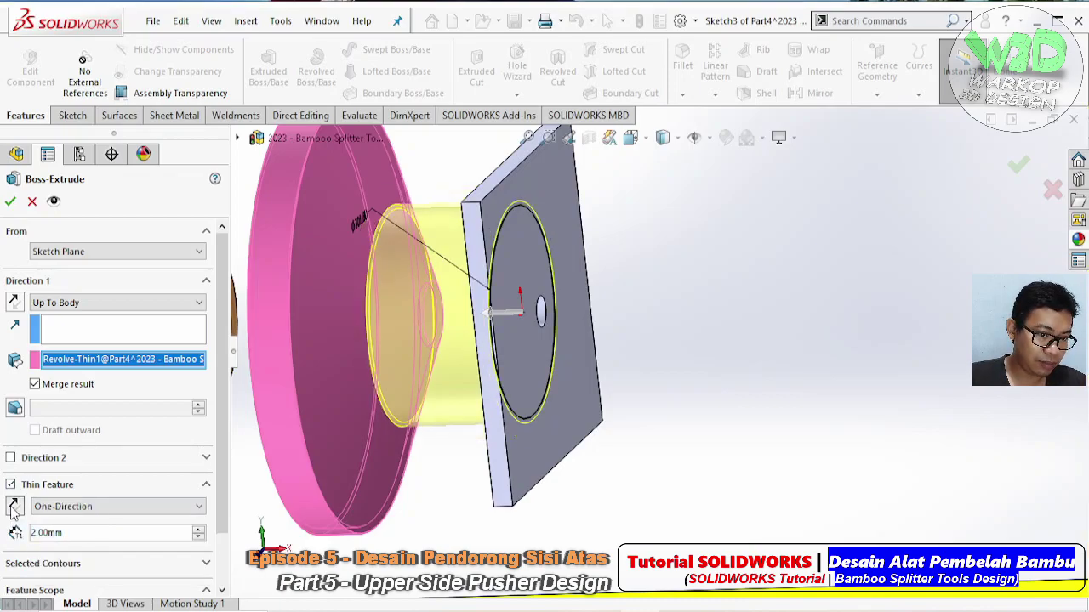
left_click(69, 386)
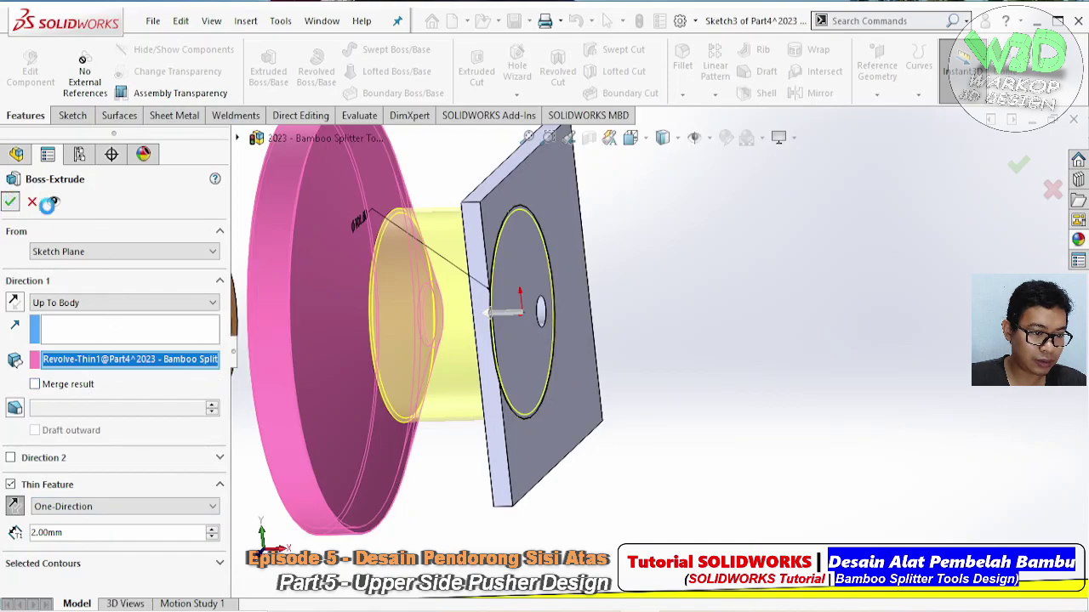
key("Return")
mouse_move(783, 286)
middle_mouse_down()
mouse_move(557, 311)
mouse_move(507, 337)
mouse_move(632, 309)
mouse_move(644, 253)
middle_mouse_up()
- Return to the assembly and review the pusher part's external references
left_click(30, 68)
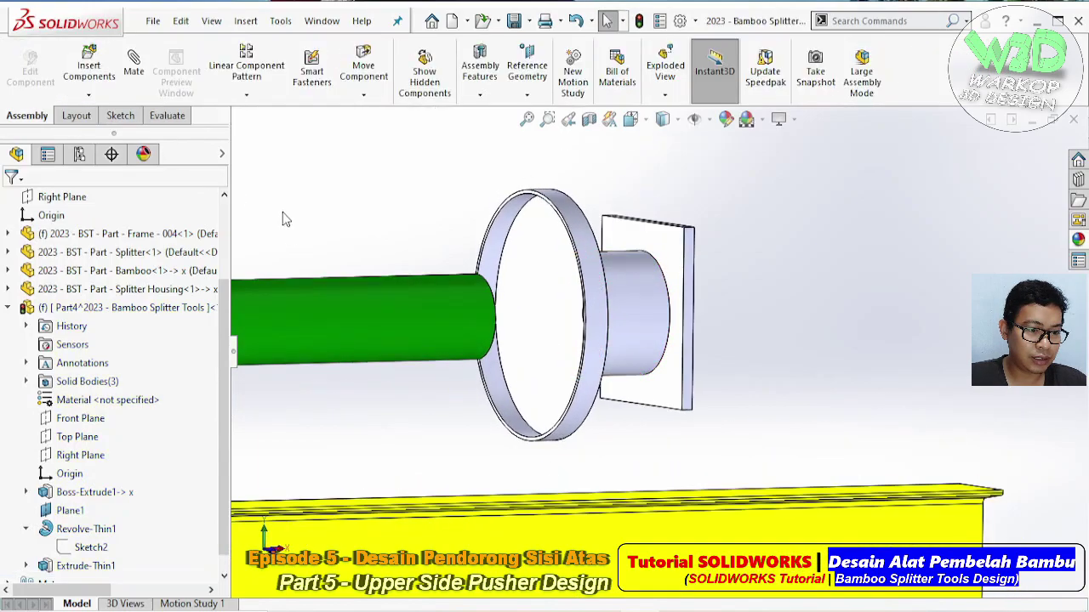
left_click(136, 307)
right_click(136, 307)
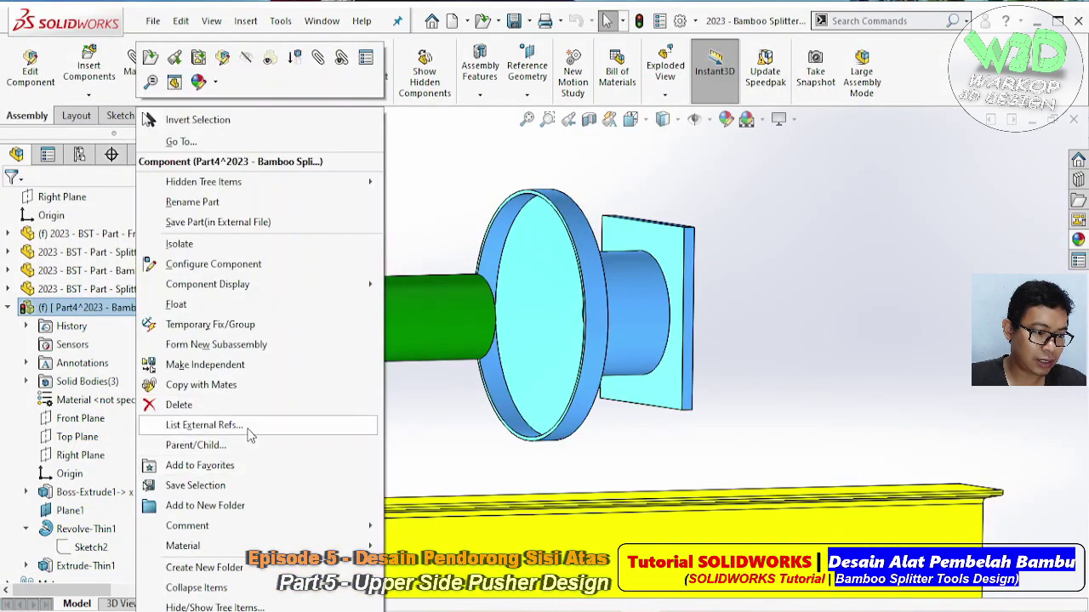
left_click(248, 428)
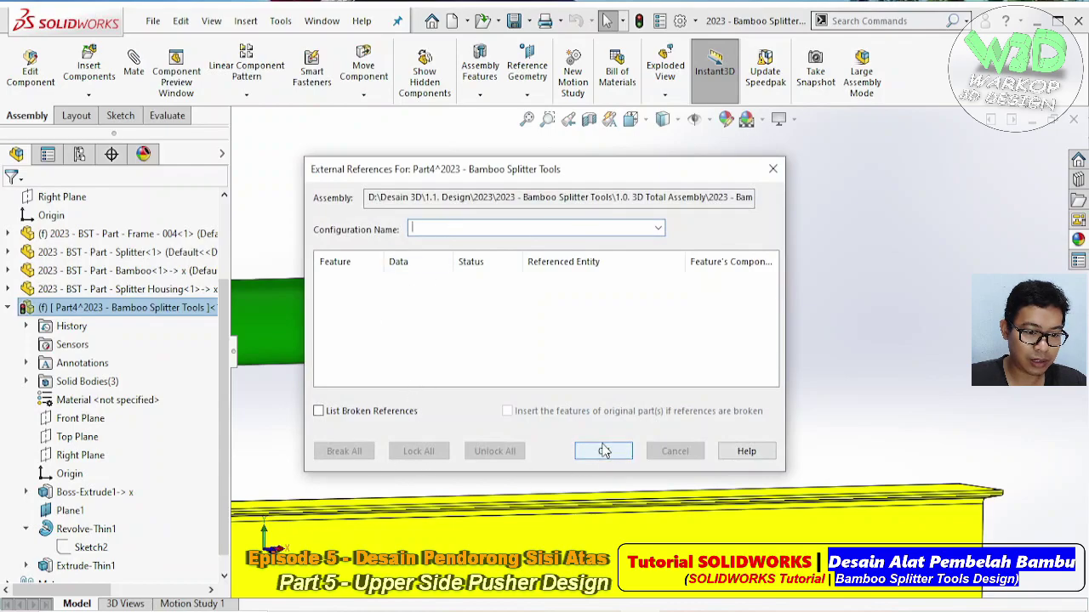
left_click(603, 451)
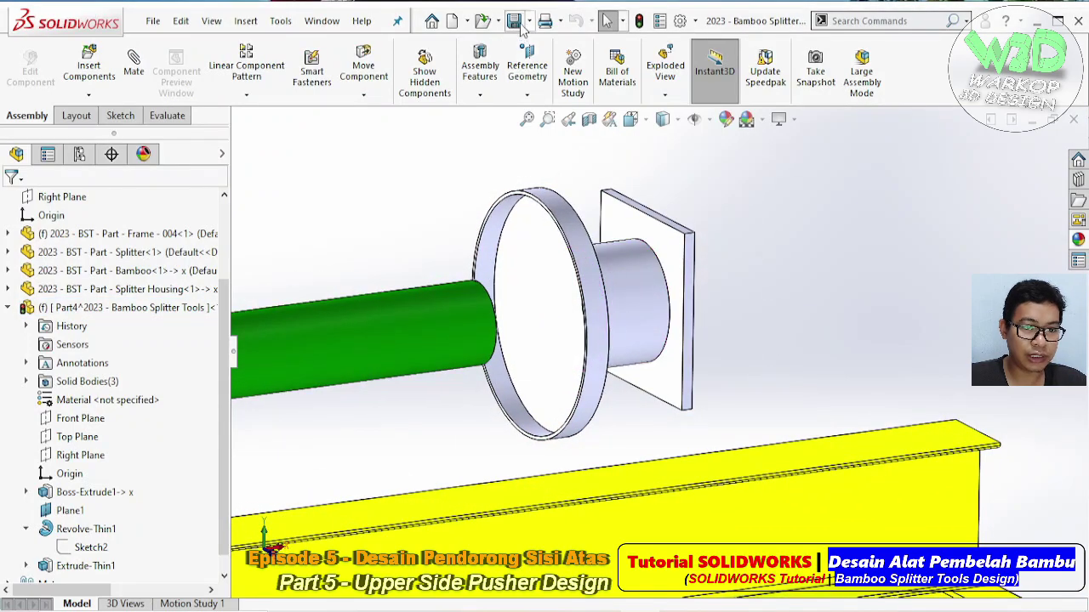
- Select the plate and begin editing its part in context
mouse_move(686, 245)
middle_mouse_down()
mouse_move(675, 241)
mouse_move(676, 289)
middle_mouse_up()
left_click(676, 298)
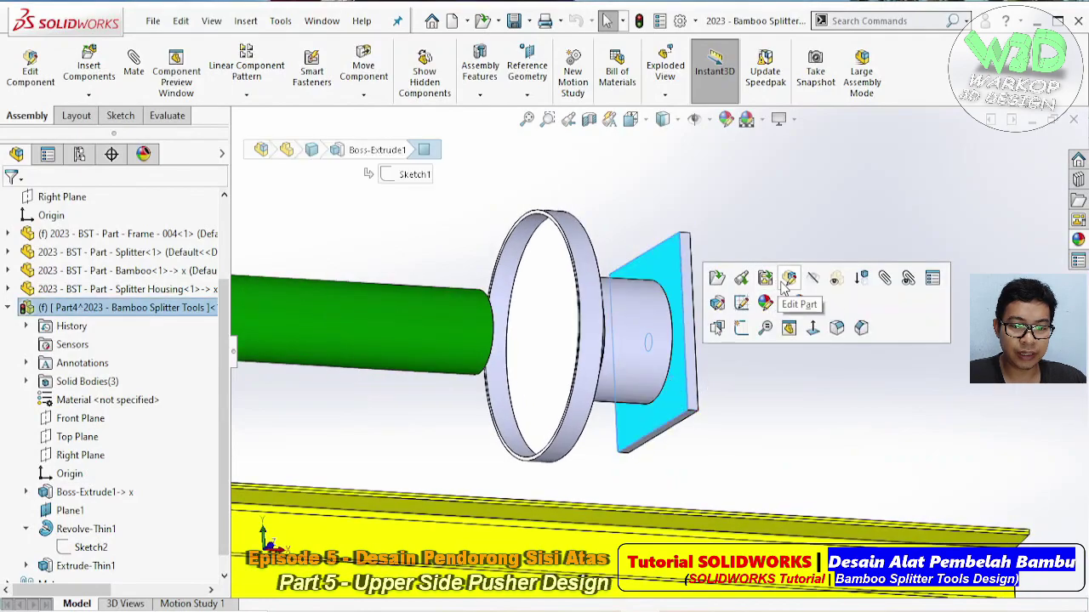
left_click(784, 289)
middle_click_drag(667, 455, 702, 394)
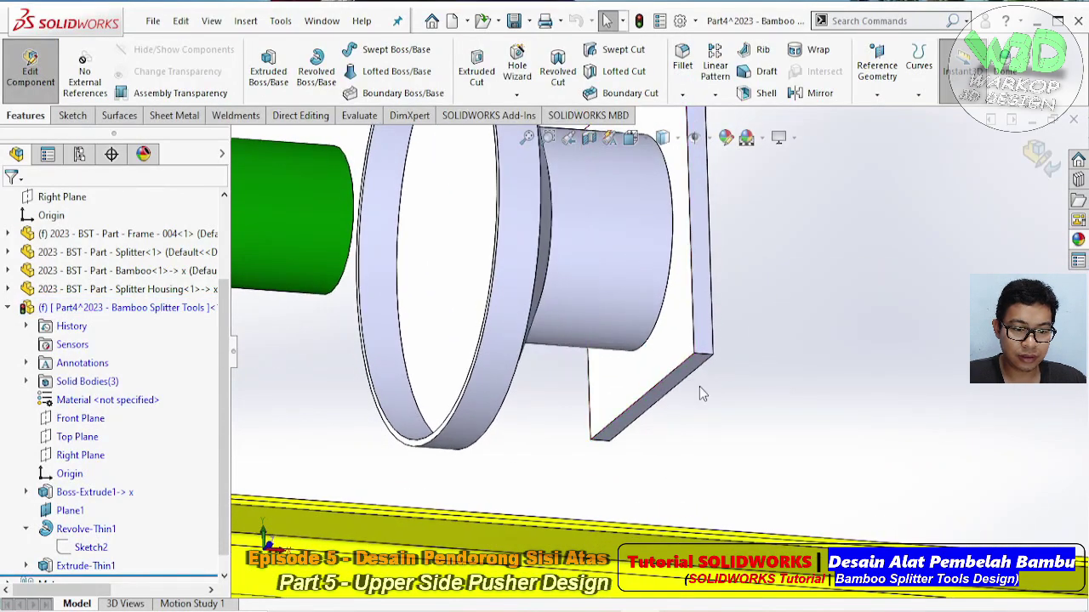
middle_click_drag(413, 211, 288, 135)
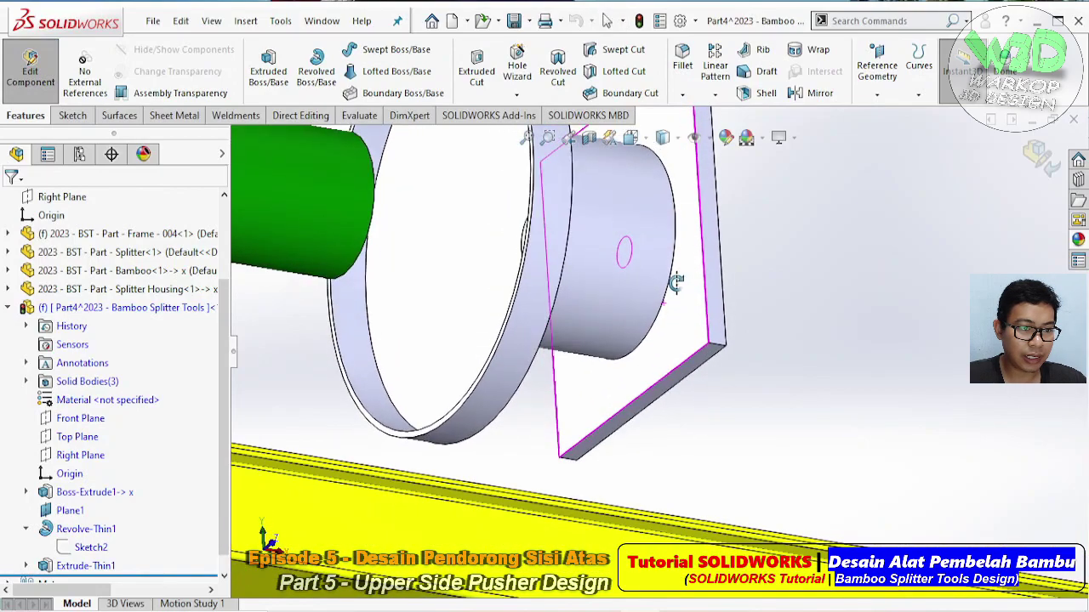
- Restore the Direct Editing tool set and start Move Face with a 10 mm offset
left_click(300, 116)
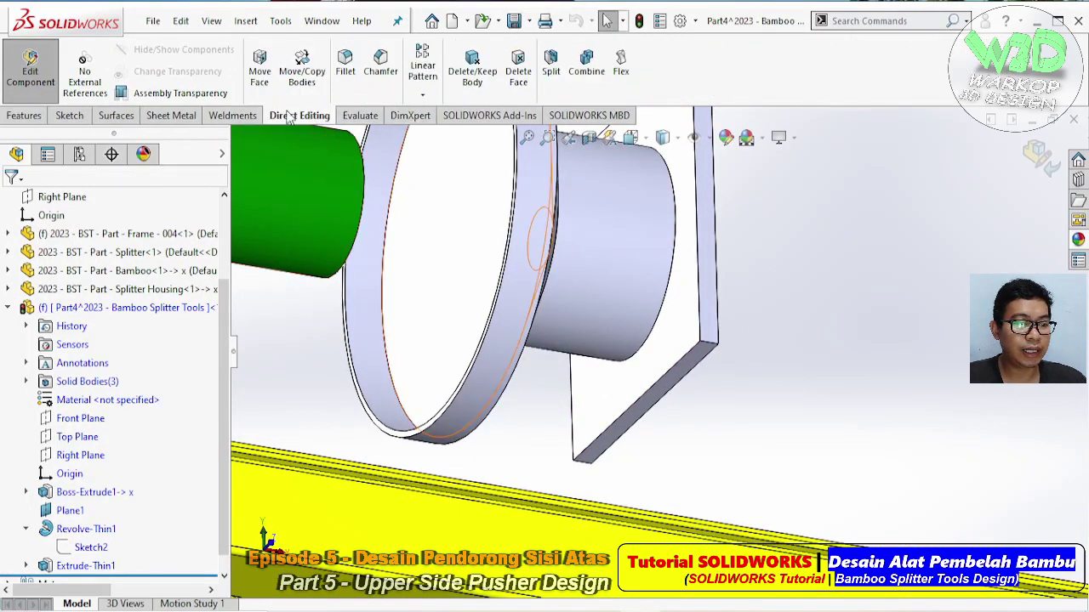
right_click(228, 116)
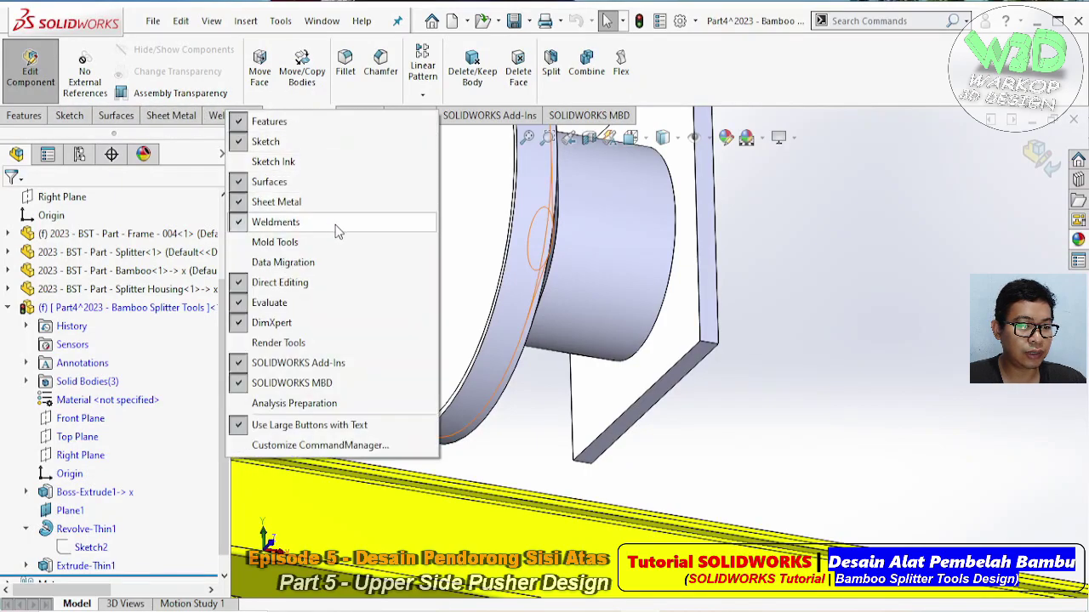
left_click(285, 282)
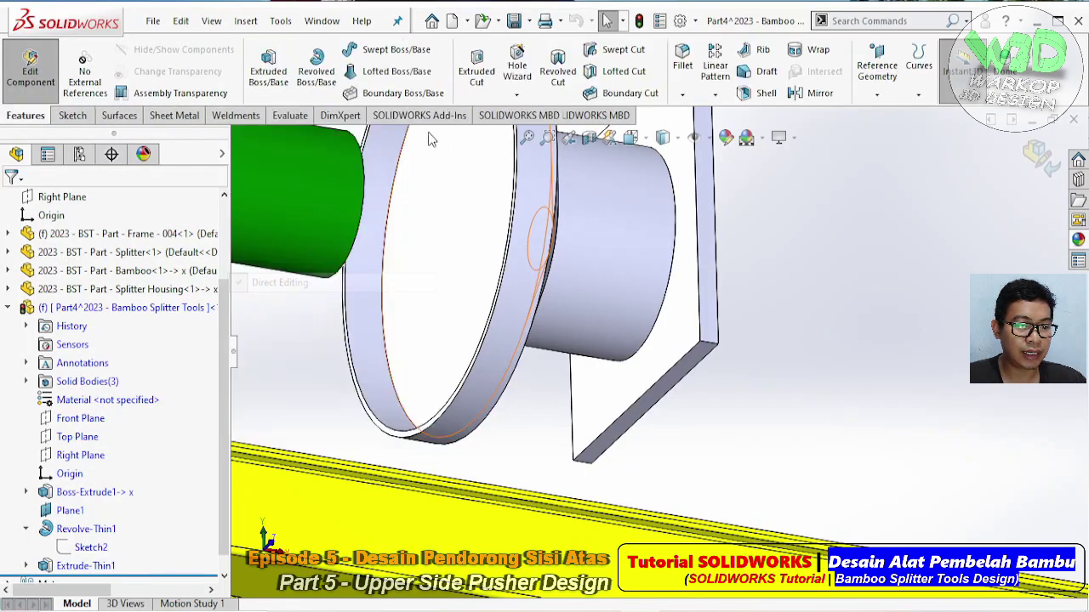
right_click(320, 116)
left_click(372, 287)
left_click(330, 115)
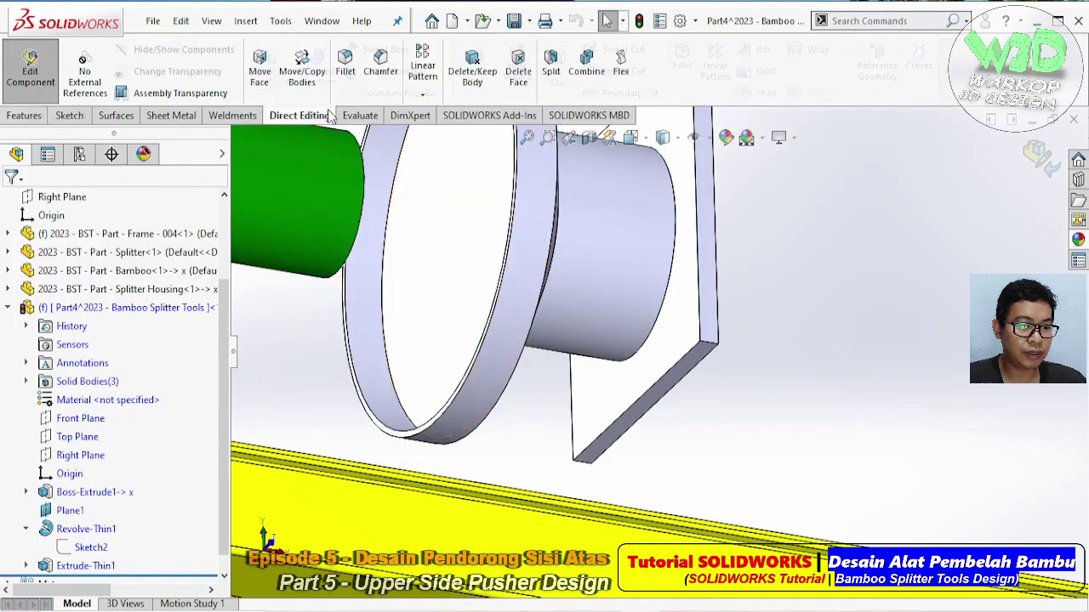
left_click(259, 73)
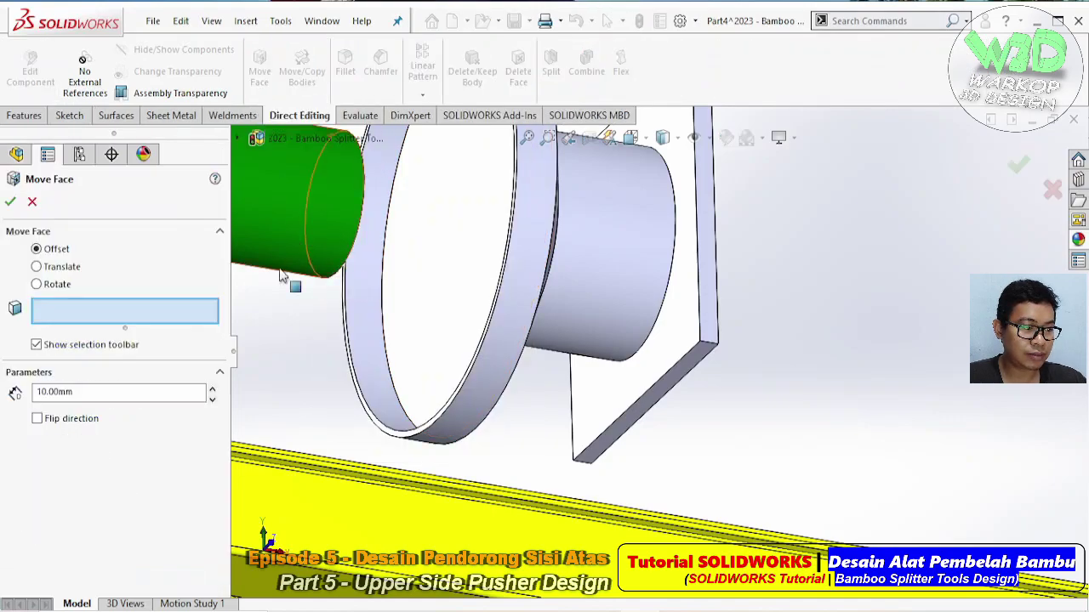
- Select the vertical plate's bottom face as the face to offset
left_click(645, 419)
middle_click_drag(644, 389, 644, 418)
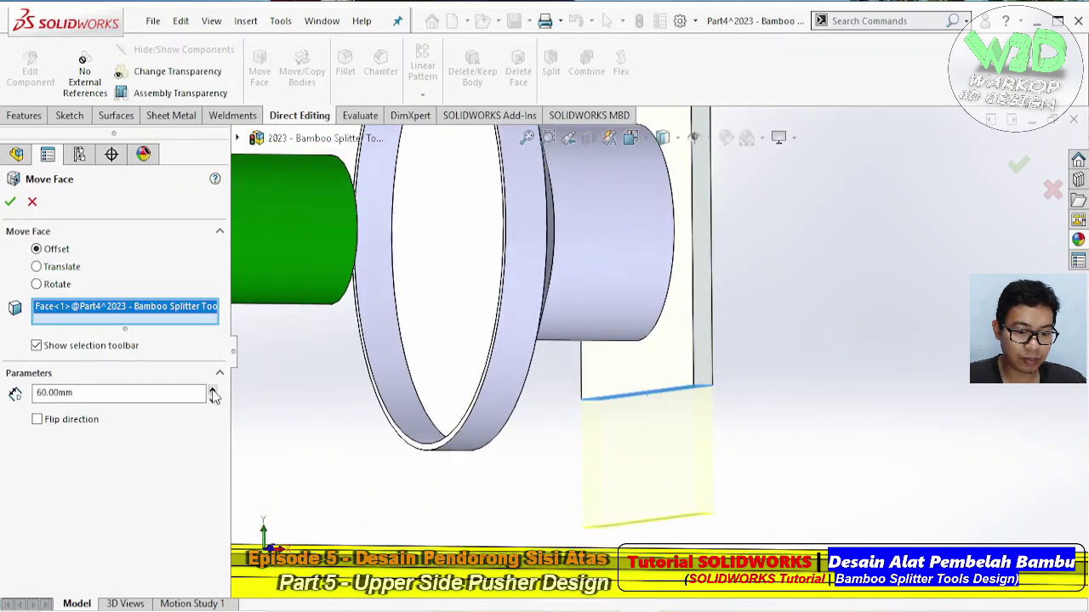
scroll(548, 416, "up", 3)
mouse_move(671, 408)
middle_mouse_down()
mouse_move(748, 421)
mouse_move(675, 405)
mouse_move(656, 384)
middle_mouse_up()
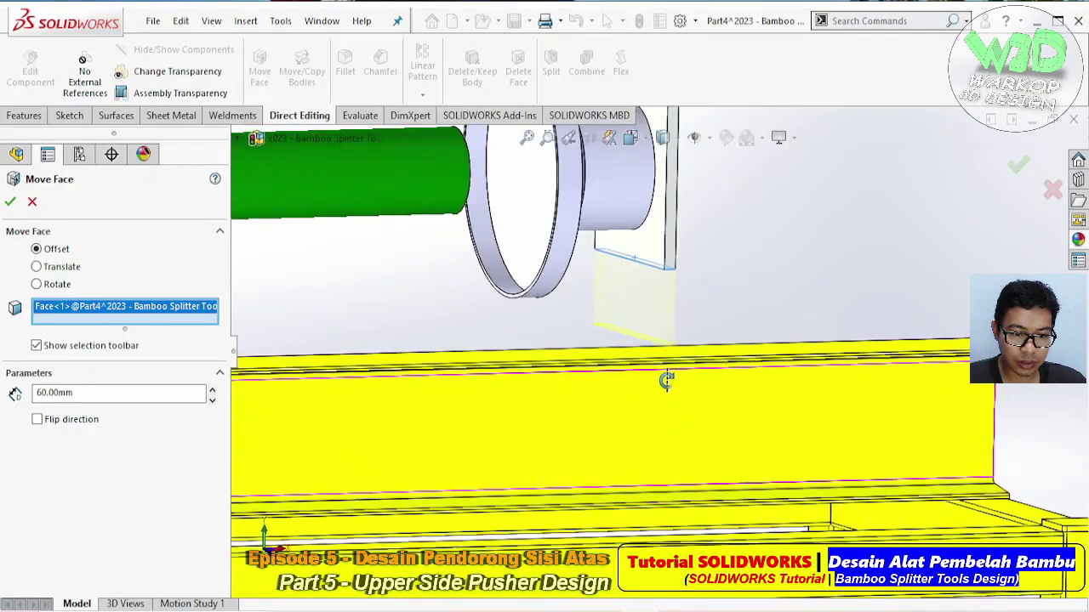
middle_click_drag(446, 356, 456, 369)
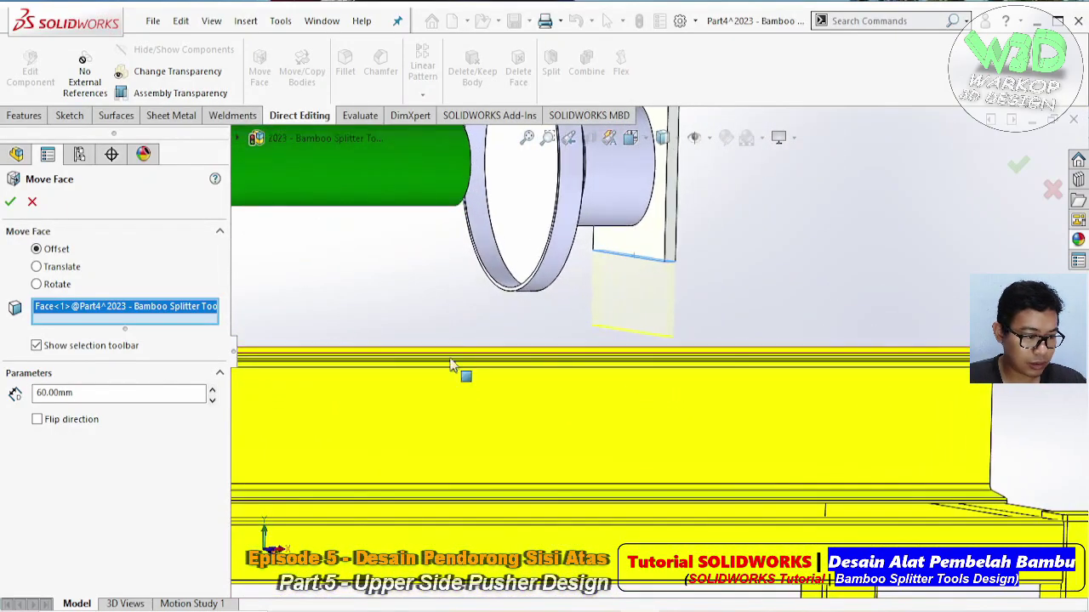
- Raise the face offset step by step to 180 mm and apply the move
left_click(214, 397)
mouse_move(637, 405)
middle_mouse_down()
mouse_move(669, 433)
mouse_move(702, 418)
mouse_move(559, 389)
mouse_move(496, 396)
middle_mouse_up()
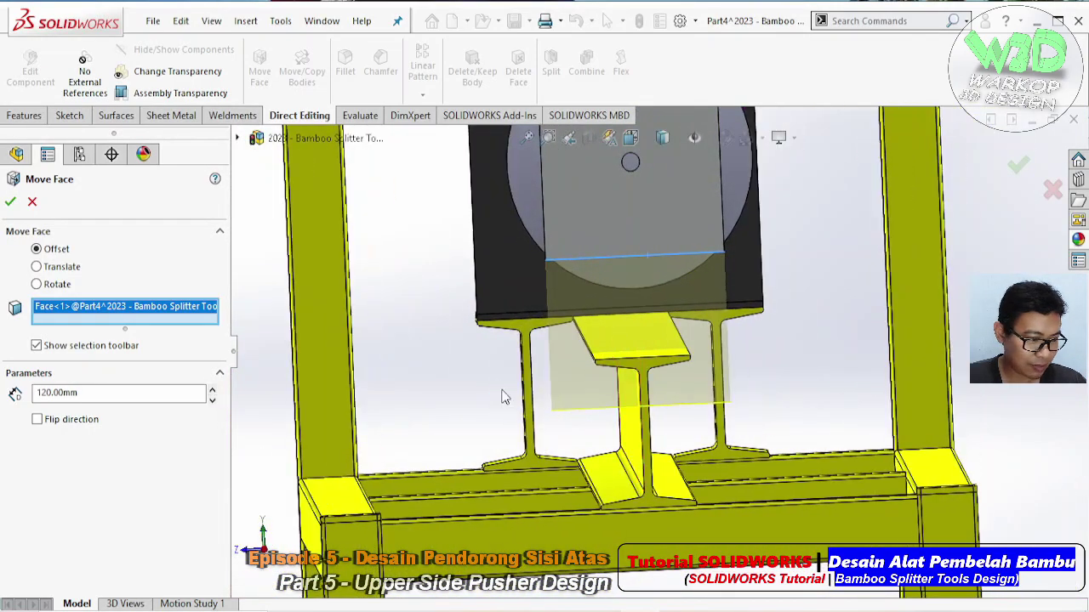
left_click(212, 396)
left_click(212, 396)
left_click(213, 396)
left_click(212, 397)
key("ctrl+1")
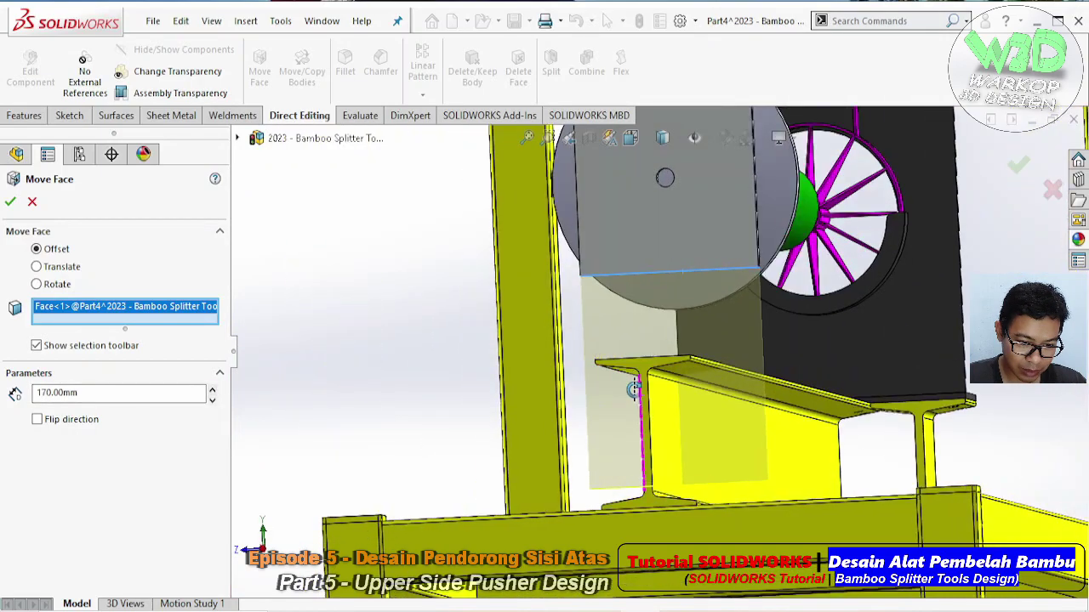
left_click(213, 396)
mouse_move(596, 399)
middle_mouse_down()
mouse_move(647, 400)
mouse_move(617, 400)
middle_mouse_up()
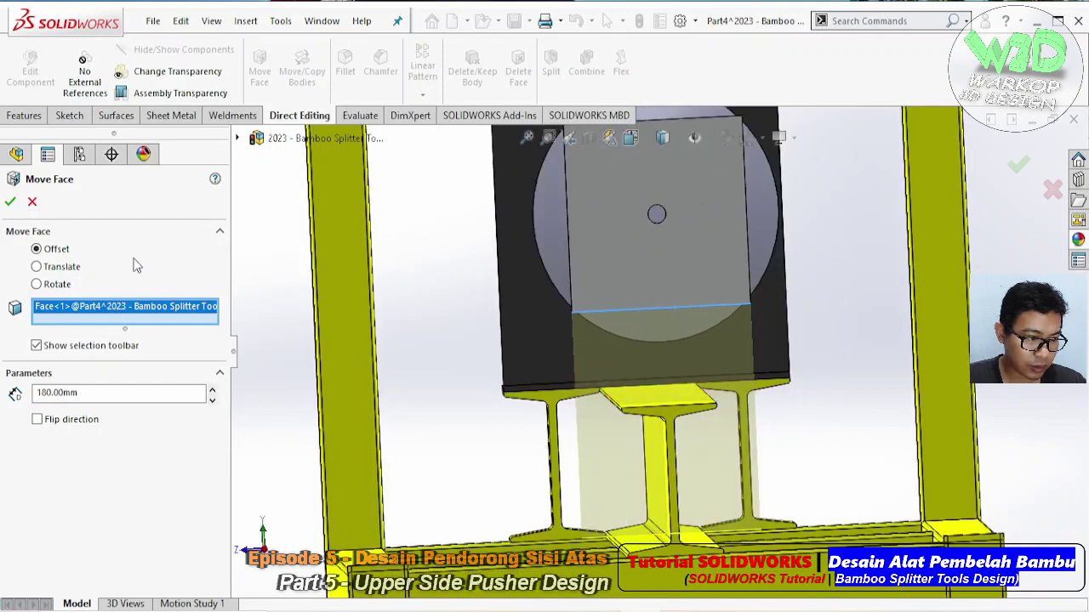
left_click(11, 204)
middle_click_drag(706, 425, 712, 460)
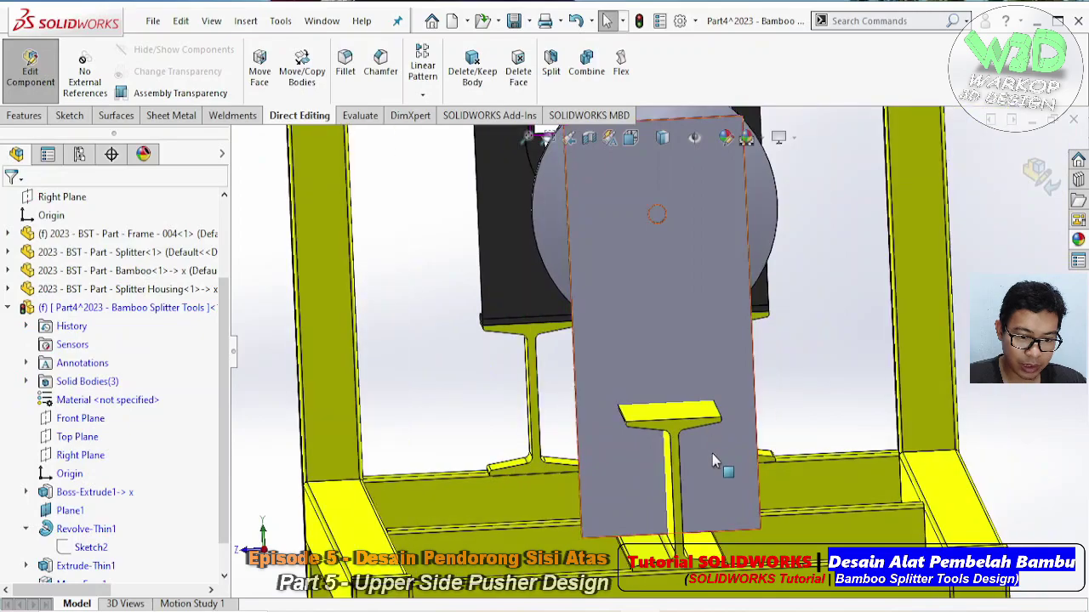
- Start a sketch on the plate's front face and place a sketch point
left_click(713, 457)
left_click(800, 433)
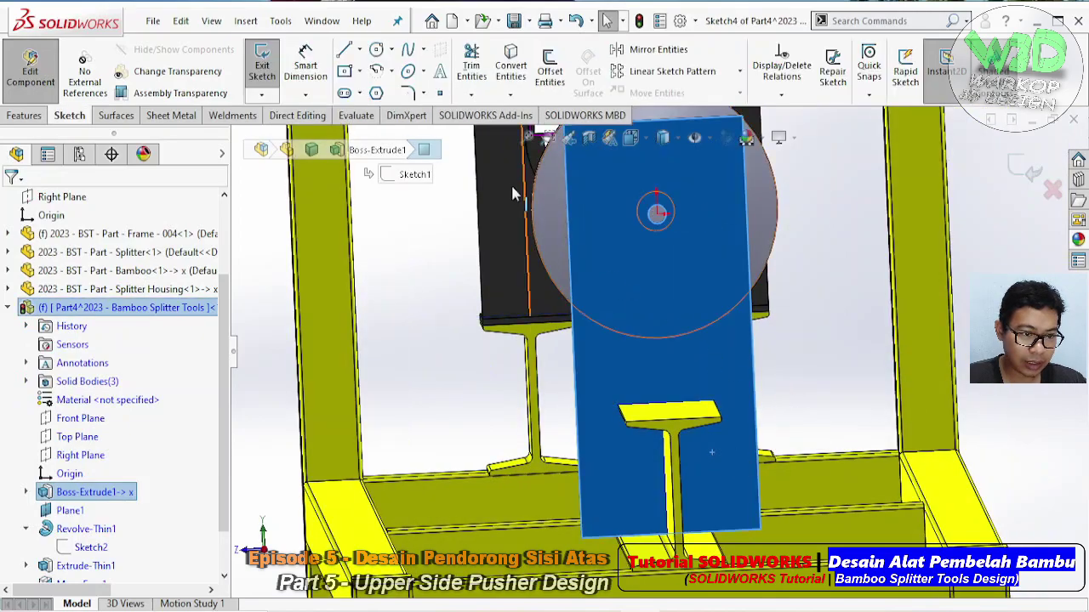
left_click(440, 94)
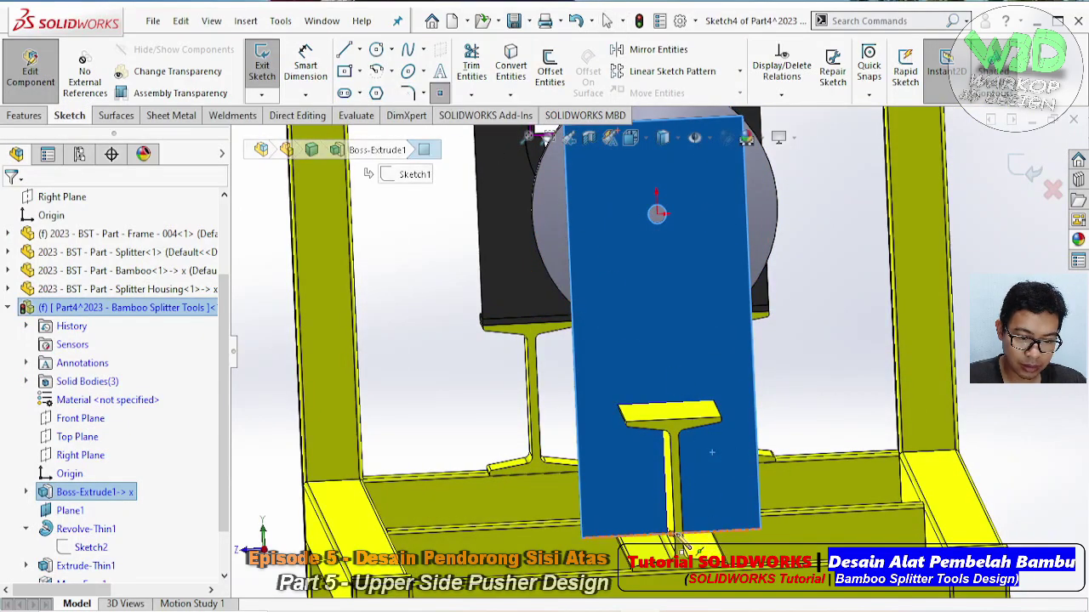
left_click(729, 525)
middle_click_drag(729, 523, 442, 136)
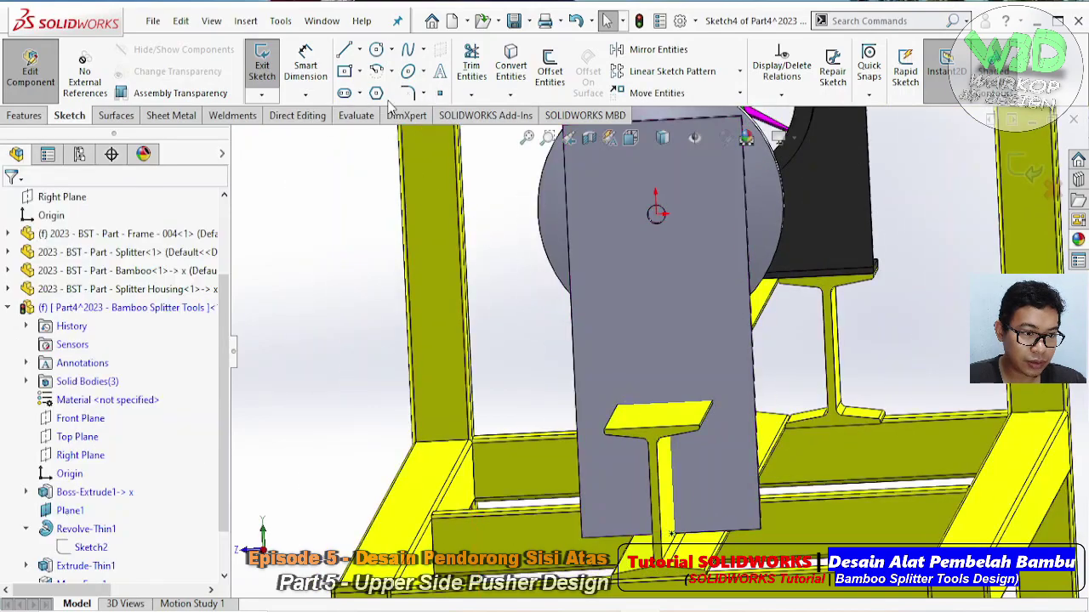
- Draw a vertical straight slot above the beam, then delete it
left_click(360, 94)
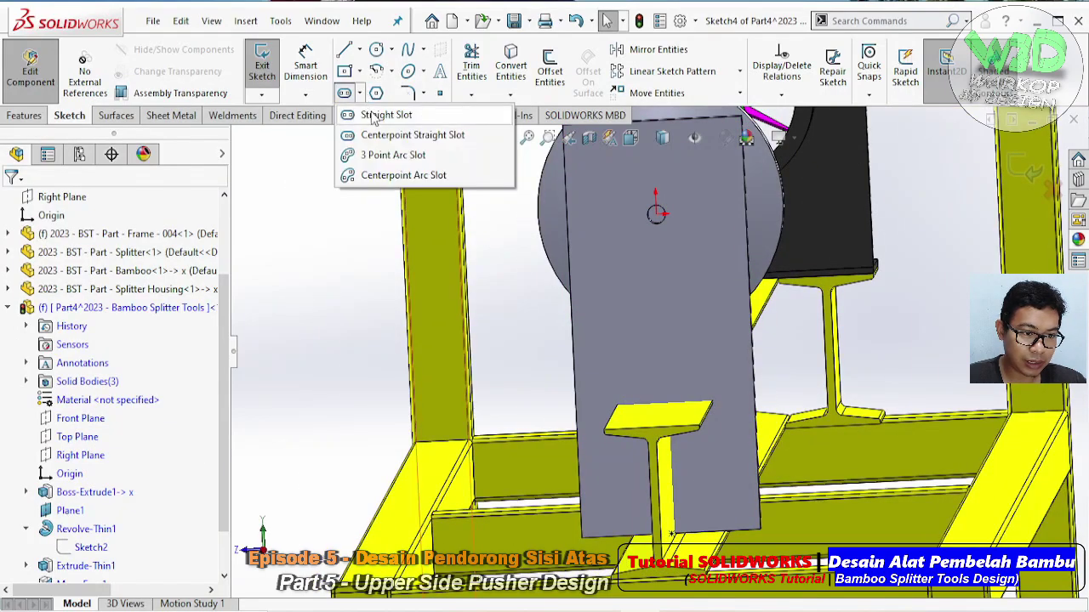
left_click(371, 116)
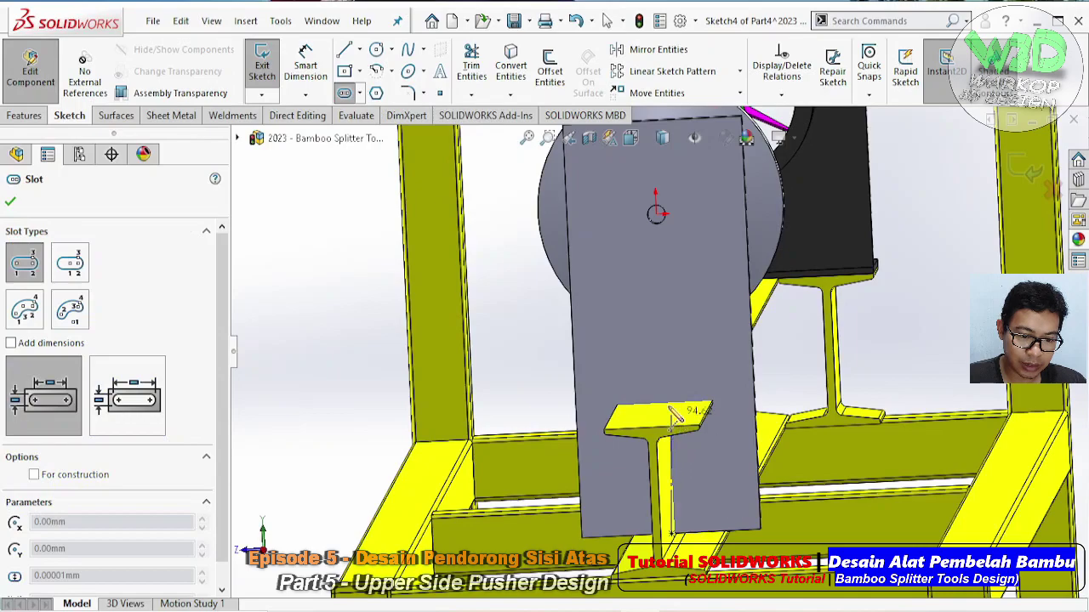
left_click(661, 387)
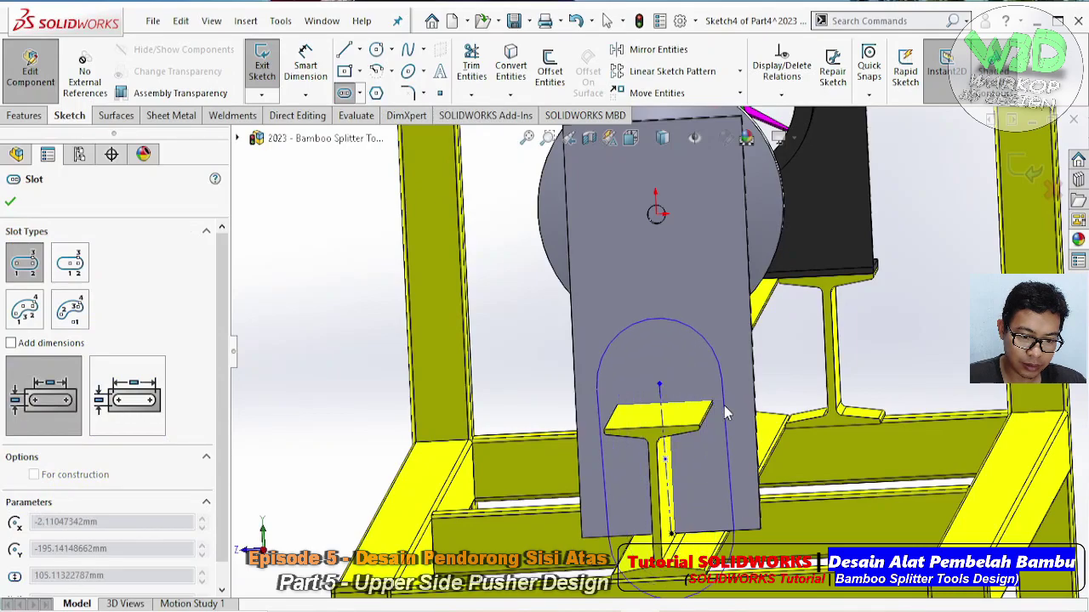
left_click(724, 406)
middle_click_drag(724, 406, 680, 401)
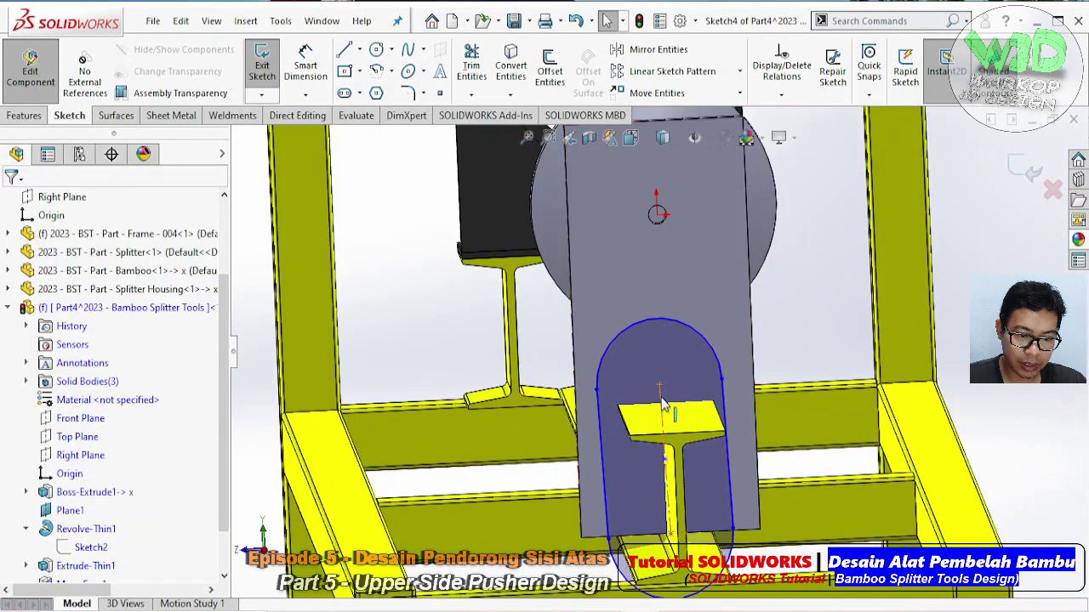
left_click(680, 402)
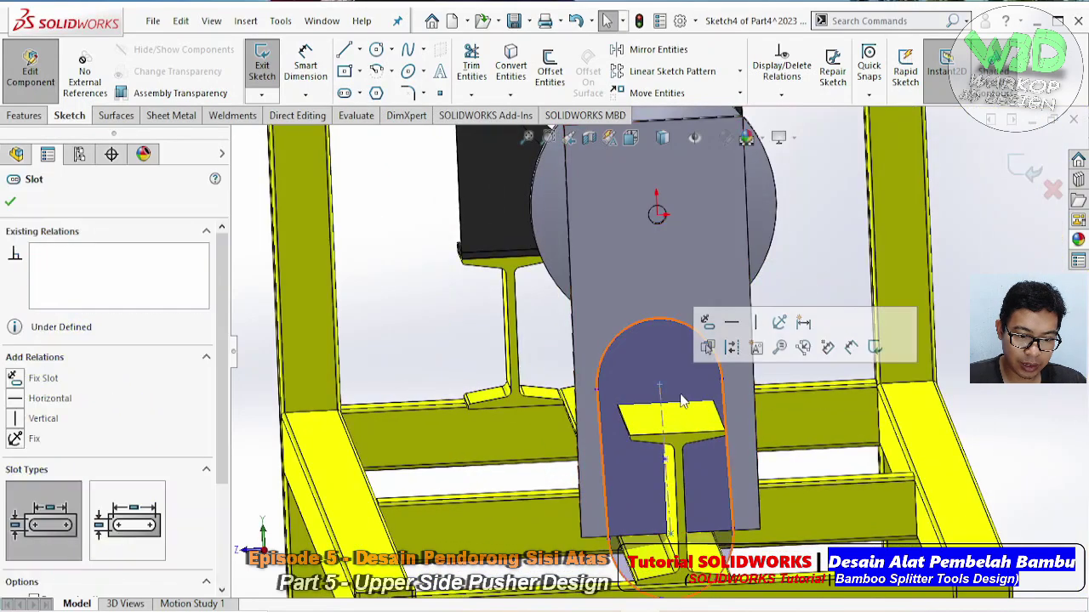
left_click(754, 332)
left_click(702, 389)
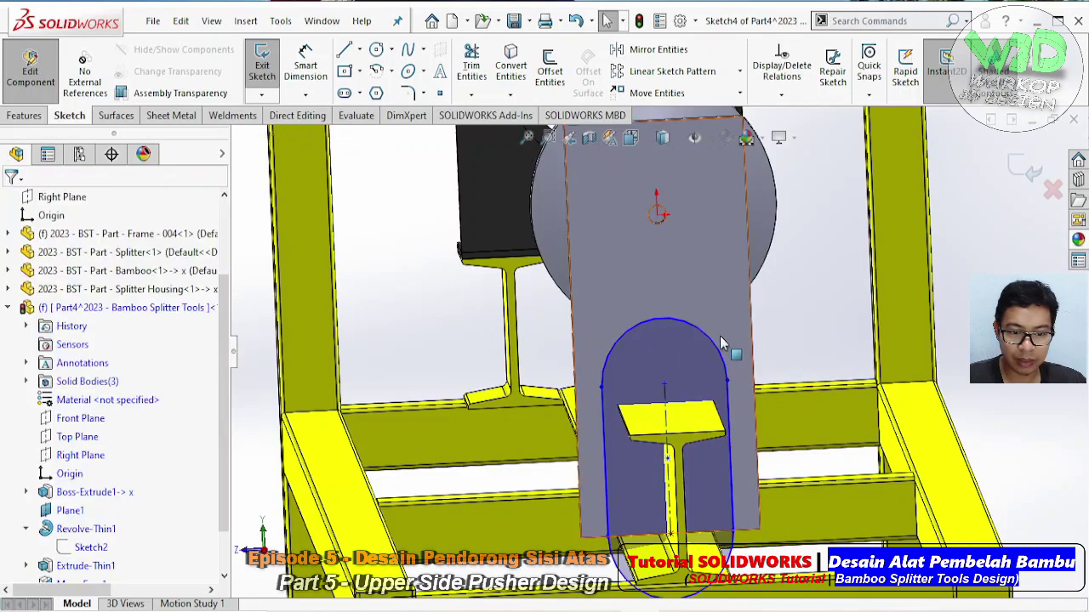
right_click(711, 347)
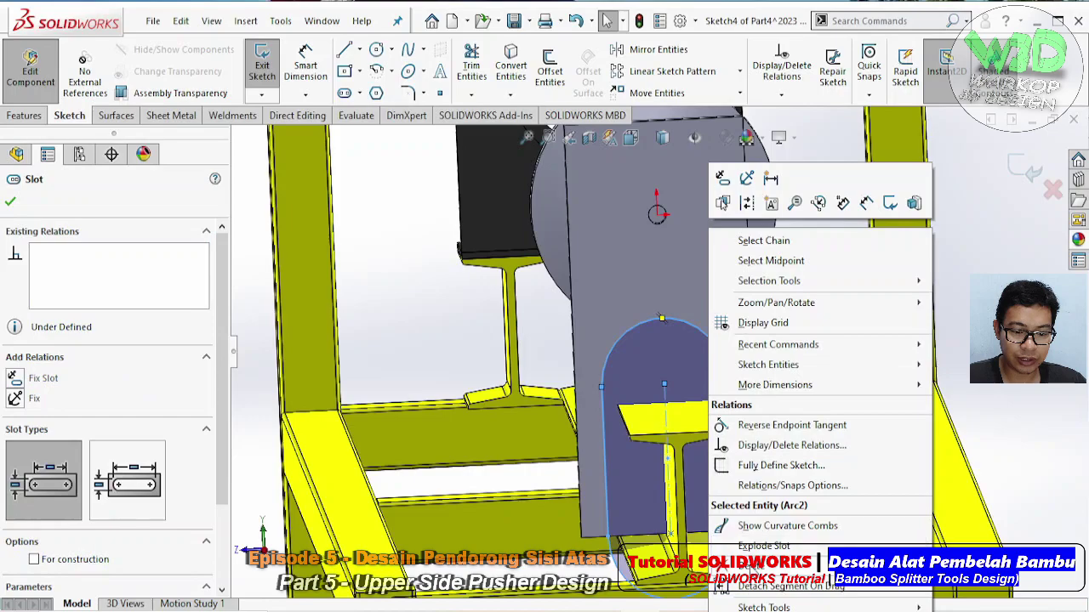
key("Delete")
- Draw a corner rectangle from the plate's lower edge down under the flange
left_click(362, 72)
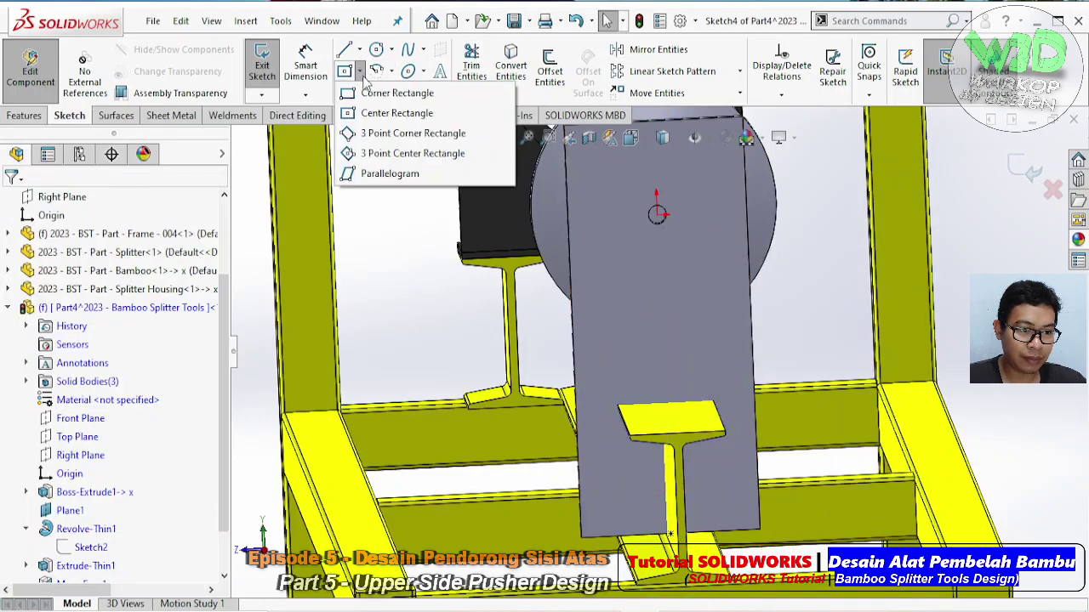
left_click(392, 98)
left_click(609, 434)
left_click(714, 514)
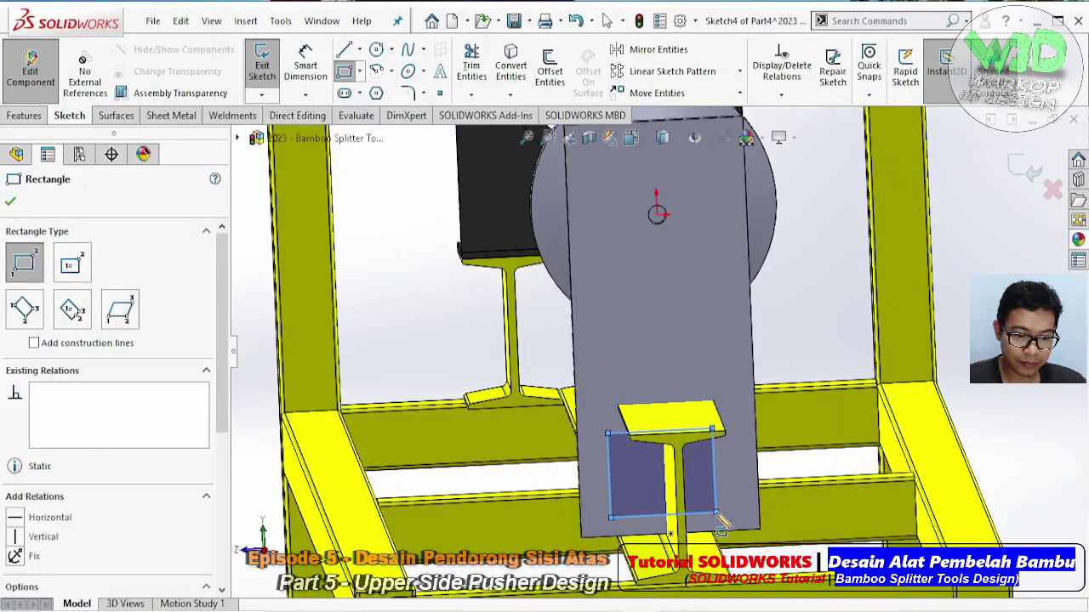
key("Escape")
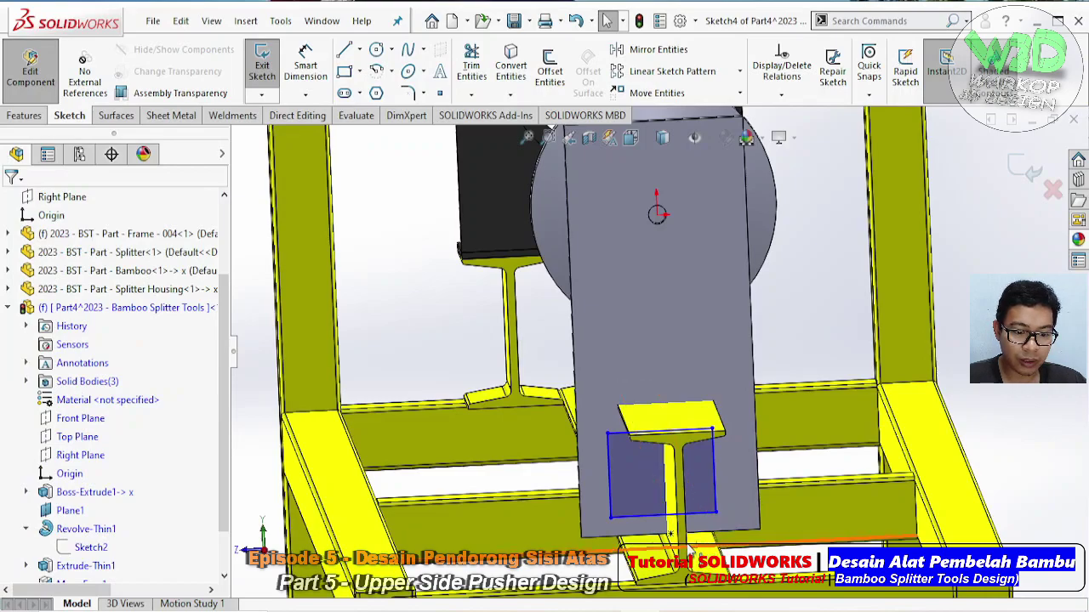
- Centre the rectangle's bottom edge on the I-beam web
left_click(656, 525)
left_click(655, 515)
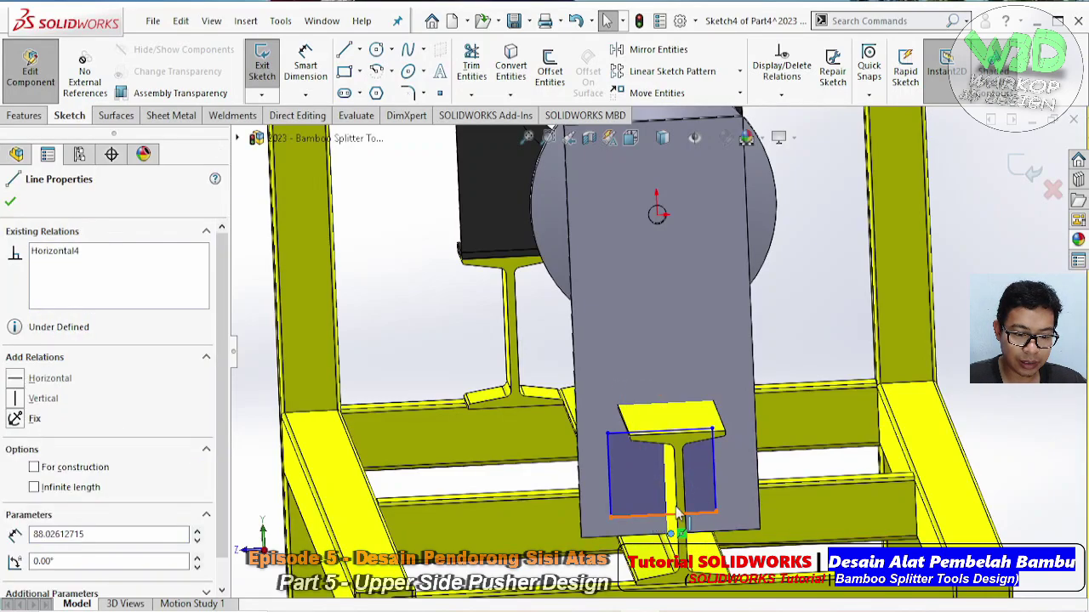
left_click(664, 516, "ctrl")
left_click(698, 451)
key("Escape")
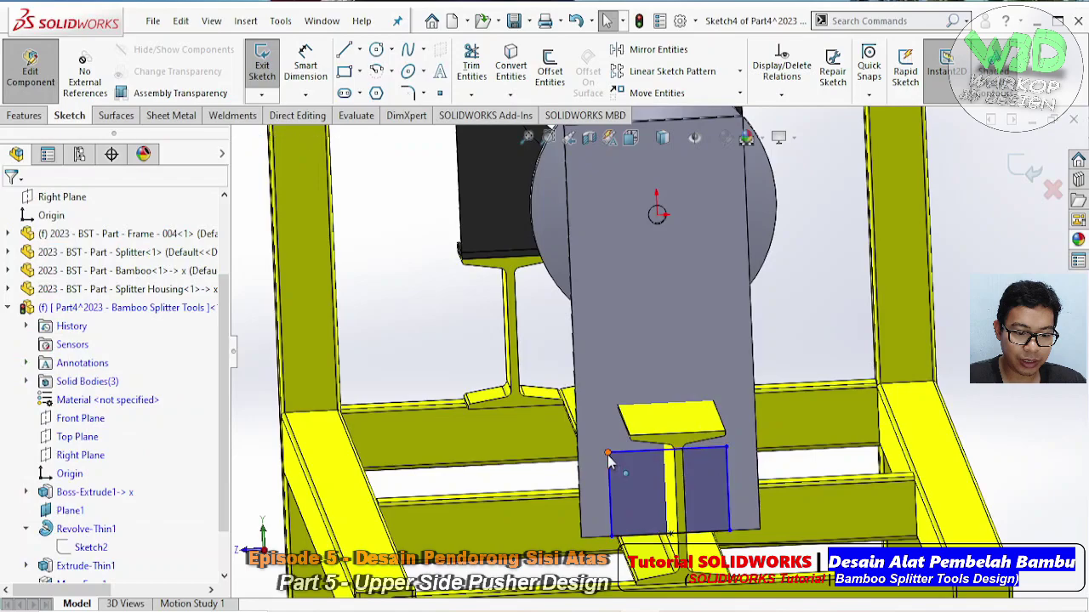
- Stretch the rectangle's top corners to reshape the notch outline
left_click_drag(609, 457, 609, 376)
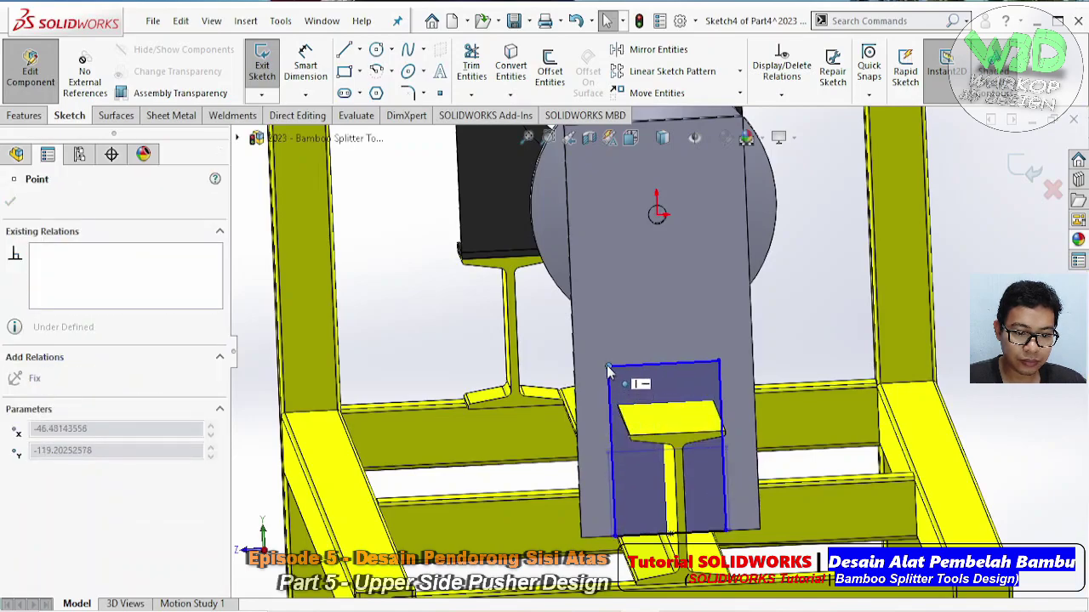
key("ctrl+8")
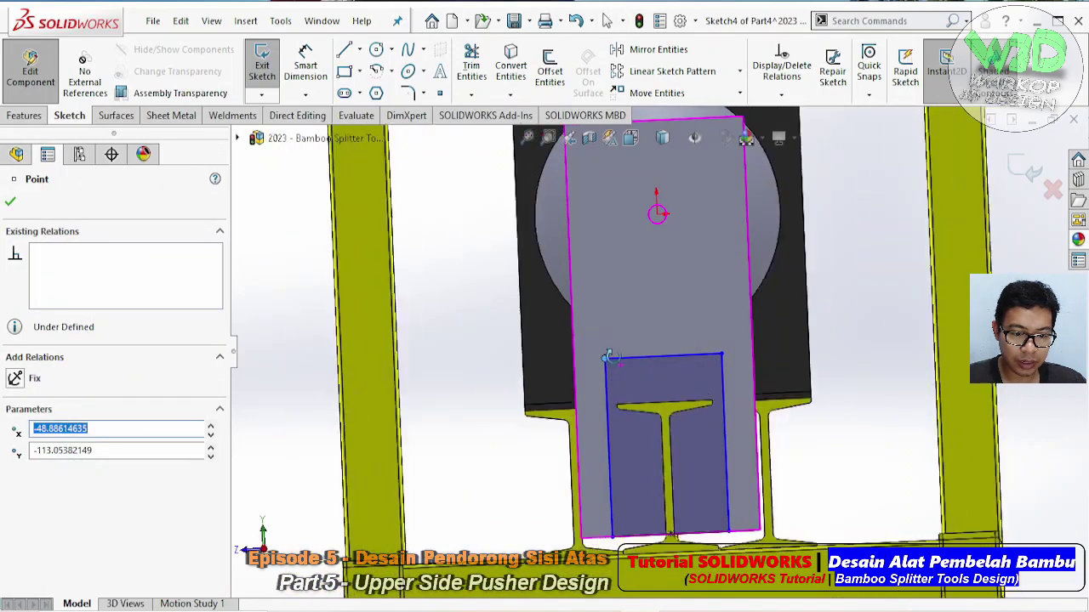
scroll(727, 385, "down", 3)
left_click_drag(722, 337, 721, 392)
key("Escape")
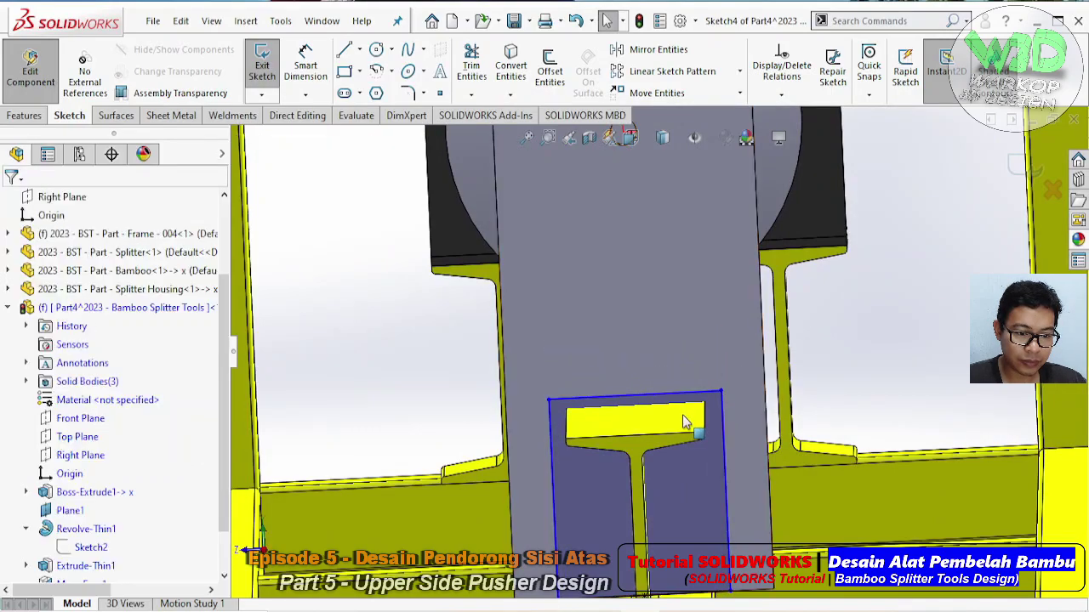
middle_click_drag(687, 423, 646, 410)
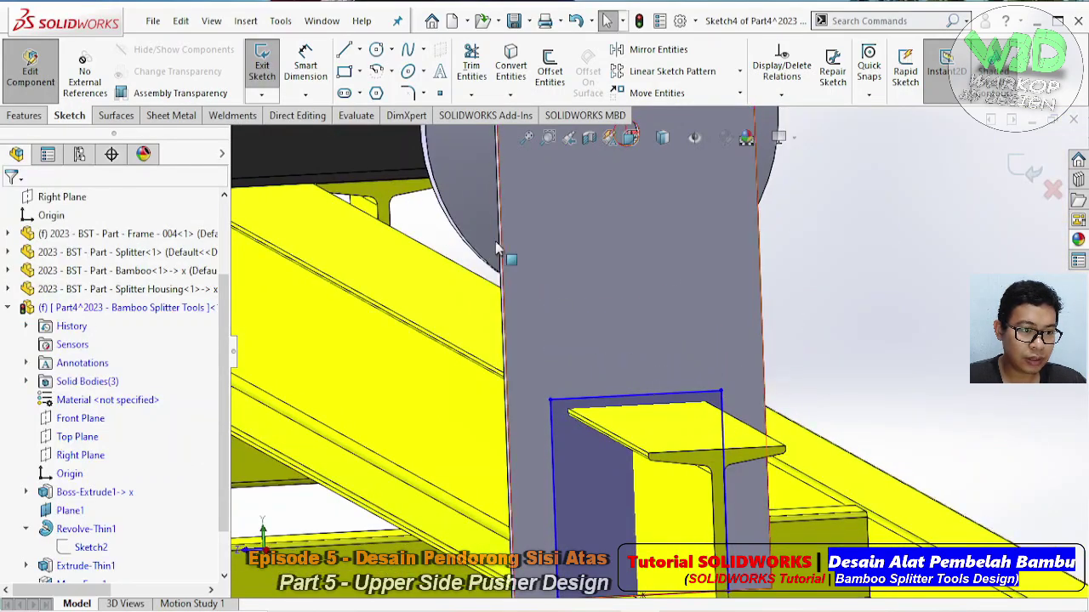
- Dimension the rectangle 100 mm wide and 145 mm below the hole centre
left_click(621, 395)
left_click(662, 380)
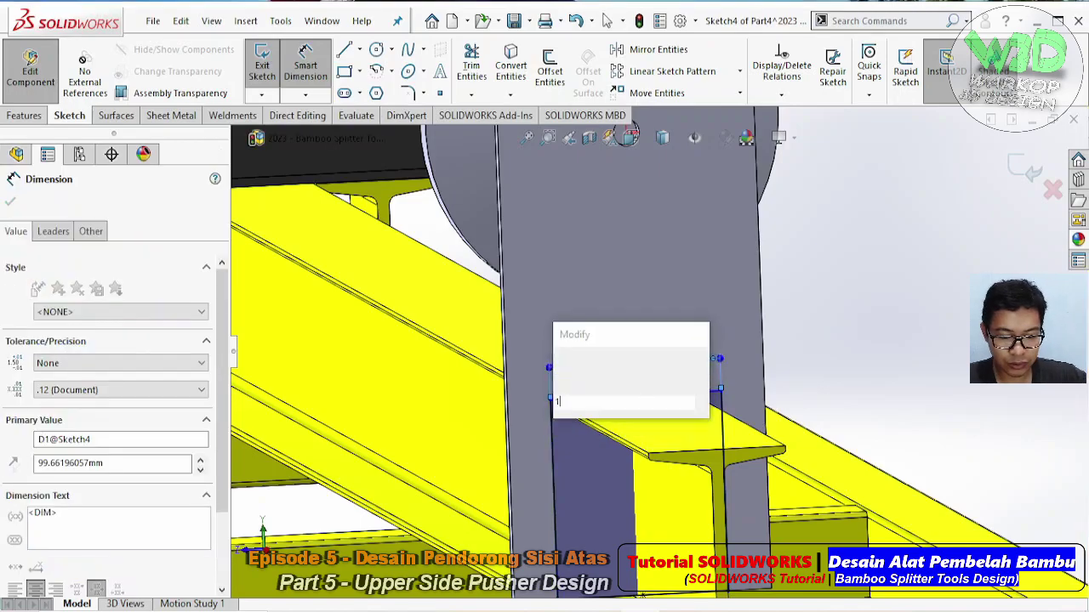
key("Return")
mouse_move(660, 372)
middle_mouse_down()
mouse_move(648, 265)
mouse_move(659, 283)
middle_mouse_up()
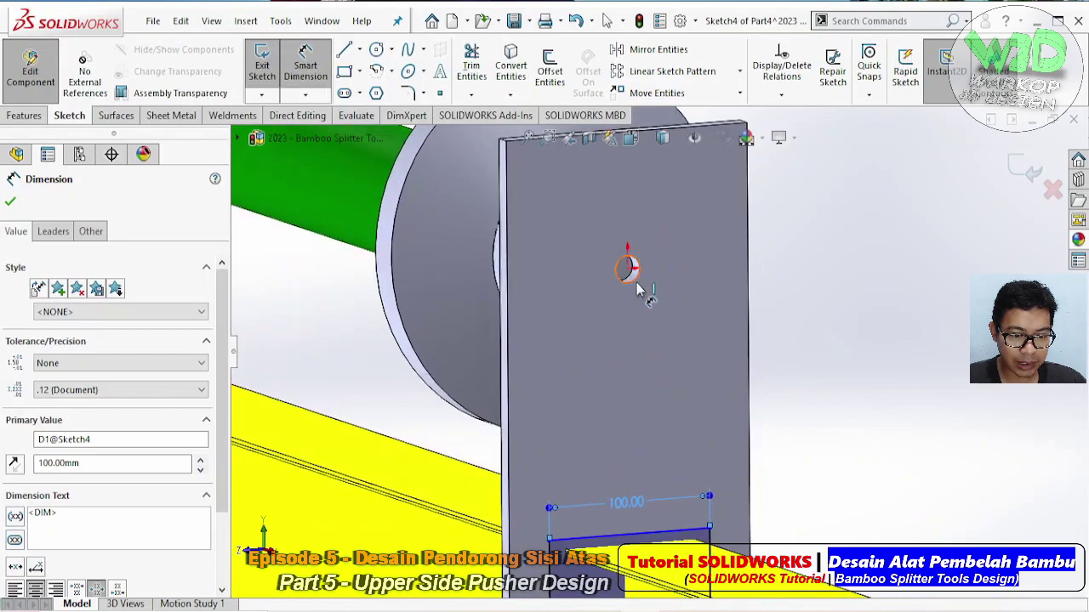
left_click(655, 537)
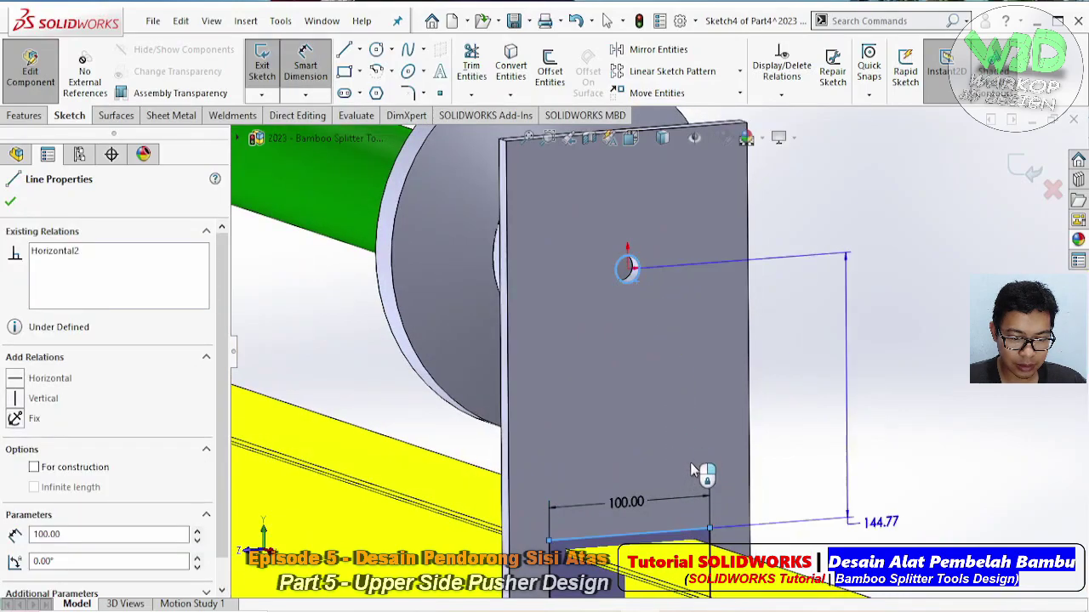
left_click(696, 460)
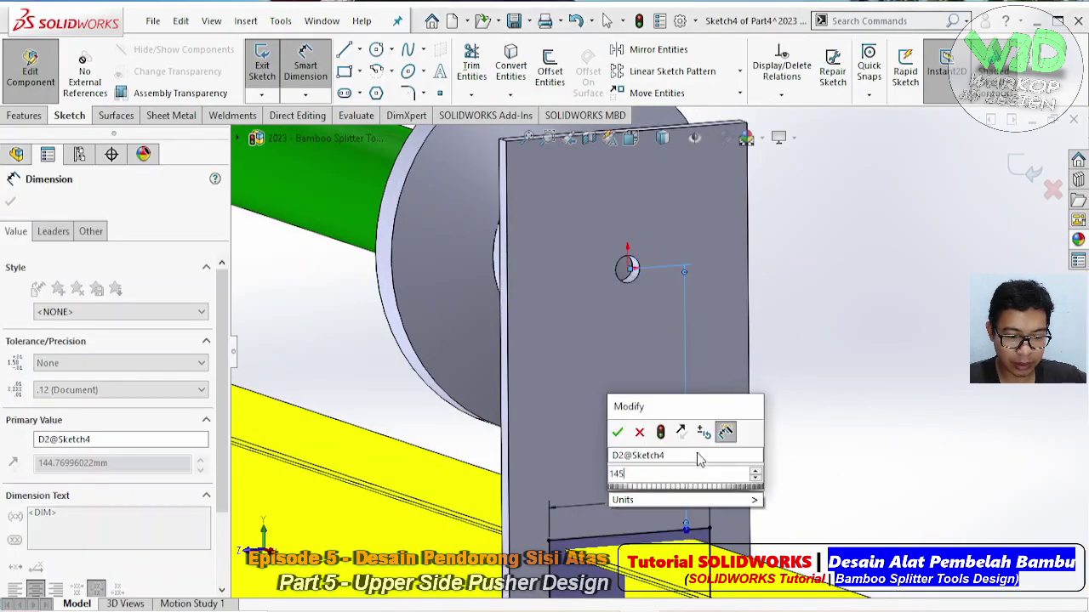
type("145")
key("Return")
key("Escape")
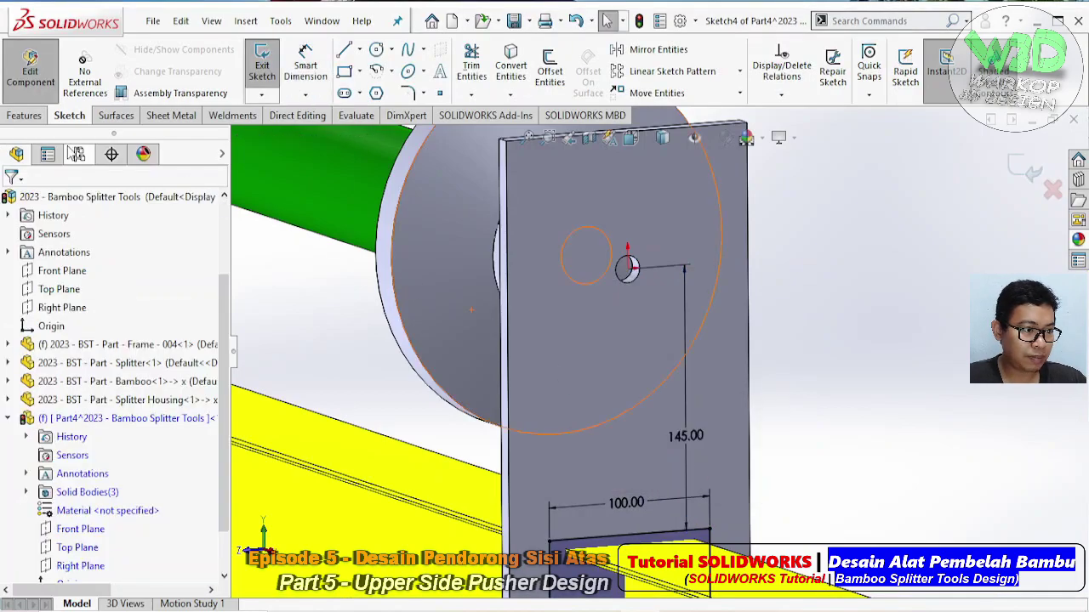
- Cut Sketch4 Through All, limited to the pusher plate body only
left_click(25, 115)
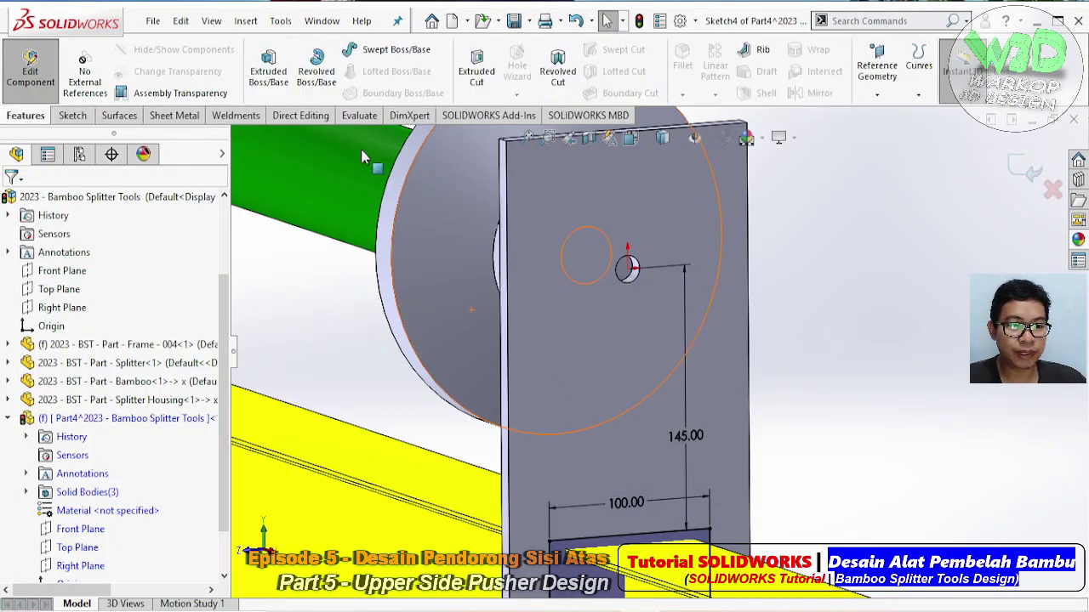
left_click(475, 75)
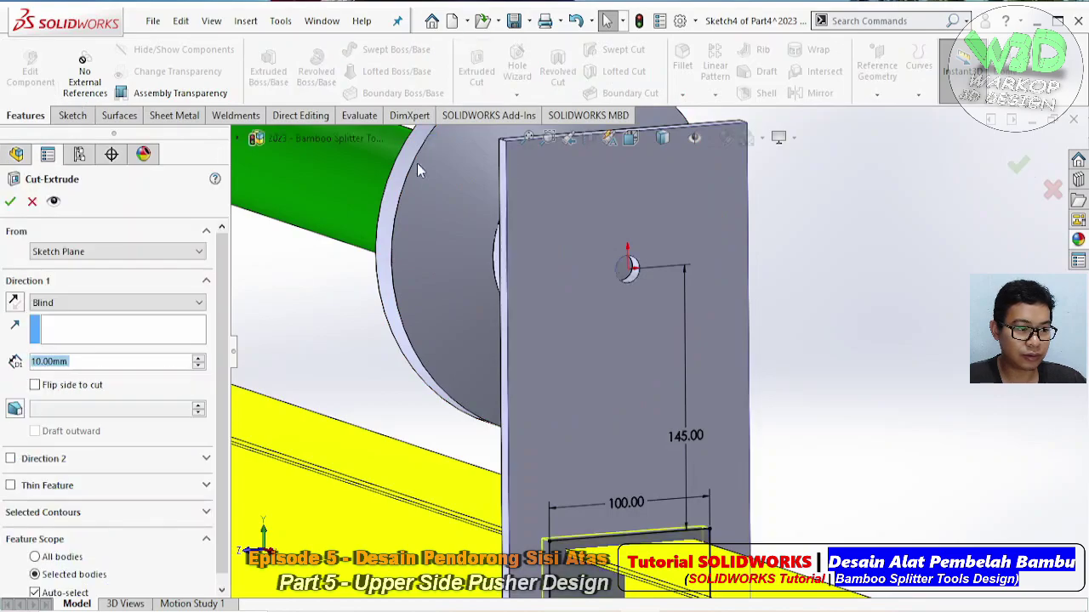
left_click(144, 303)
left_click(147, 329)
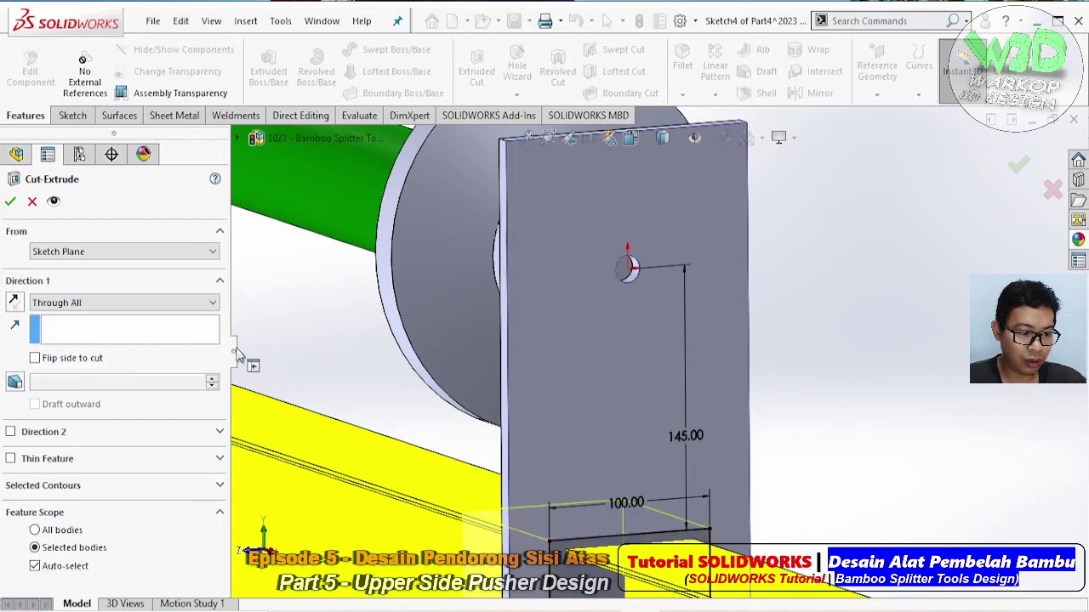
left_click(60, 575)
scroll(224, 493, "down", 2)
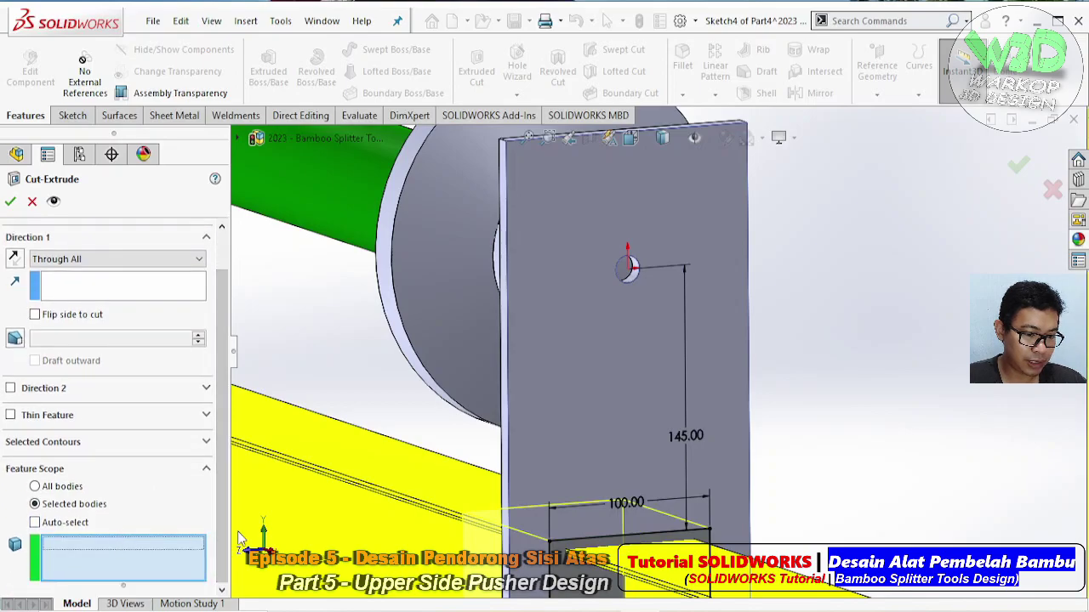
left_click(637, 391)
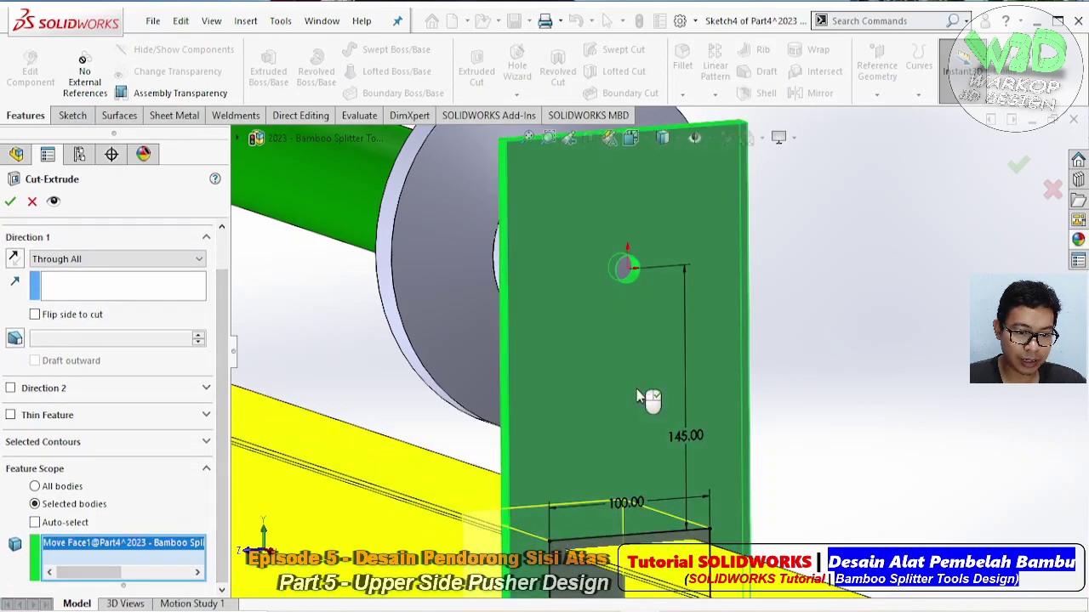
key("Return")
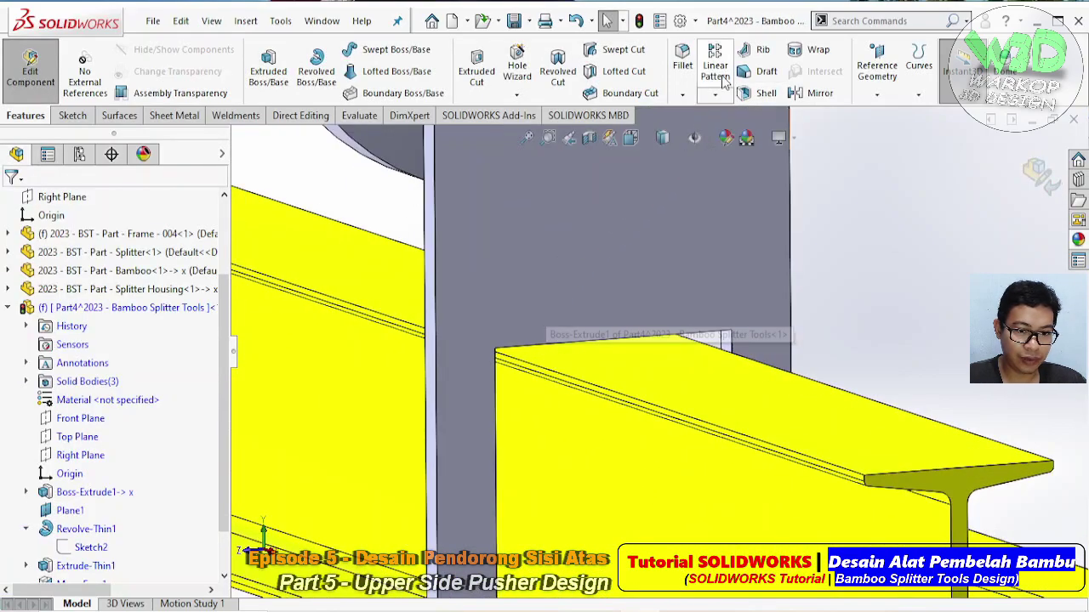
- Fillet the notch's two inner corner edges with a 10 mm radius
left_click(682, 94)
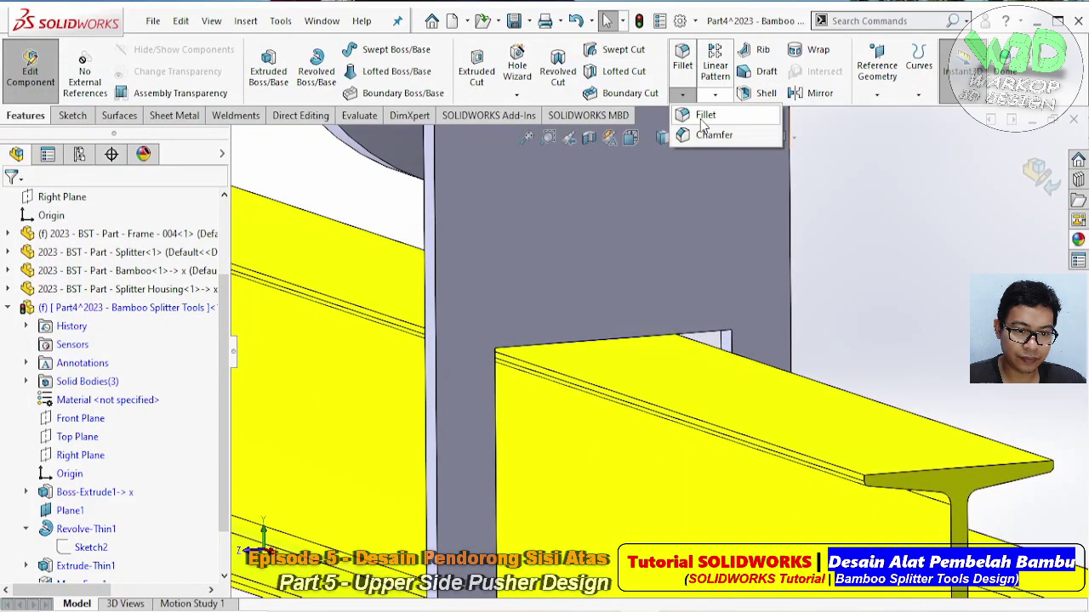
scroll(749, 356, "down", 2)
left_click(726, 333)
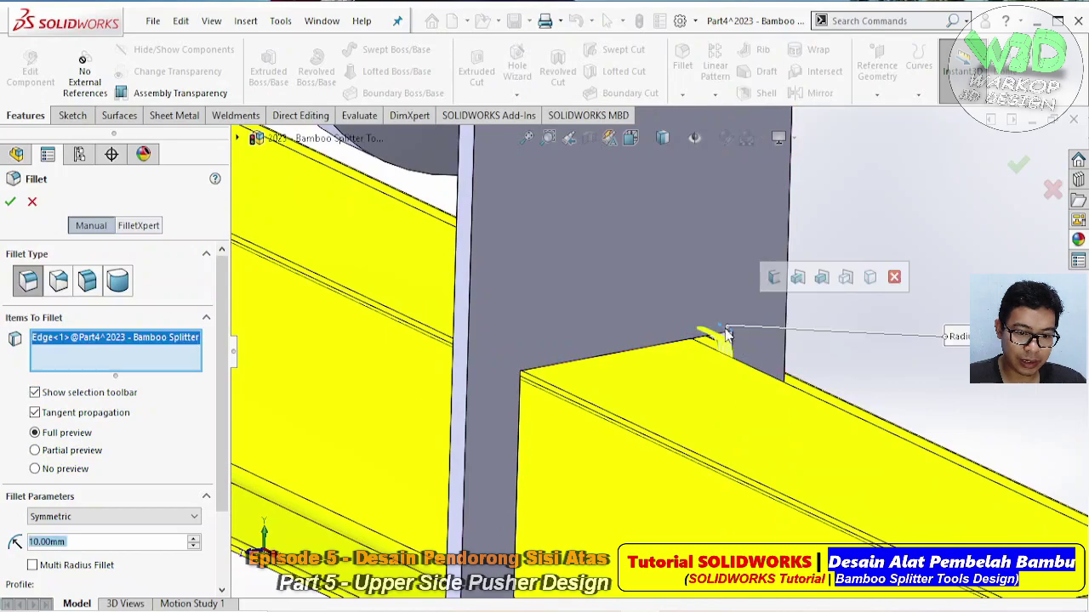
left_click(515, 369)
middle_click_drag(515, 369, 470, 315)
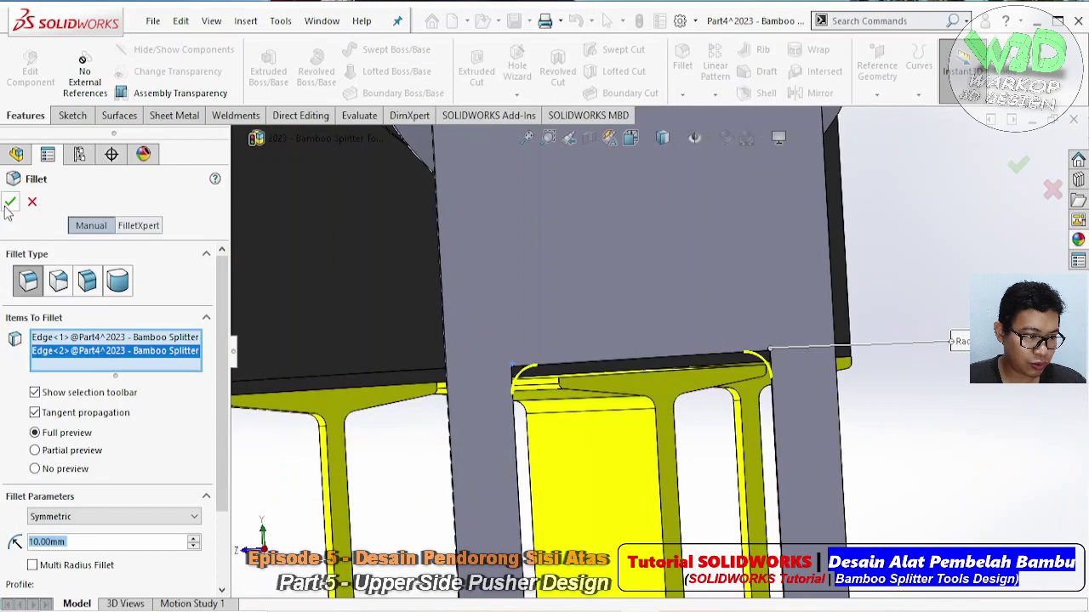
key("Return")
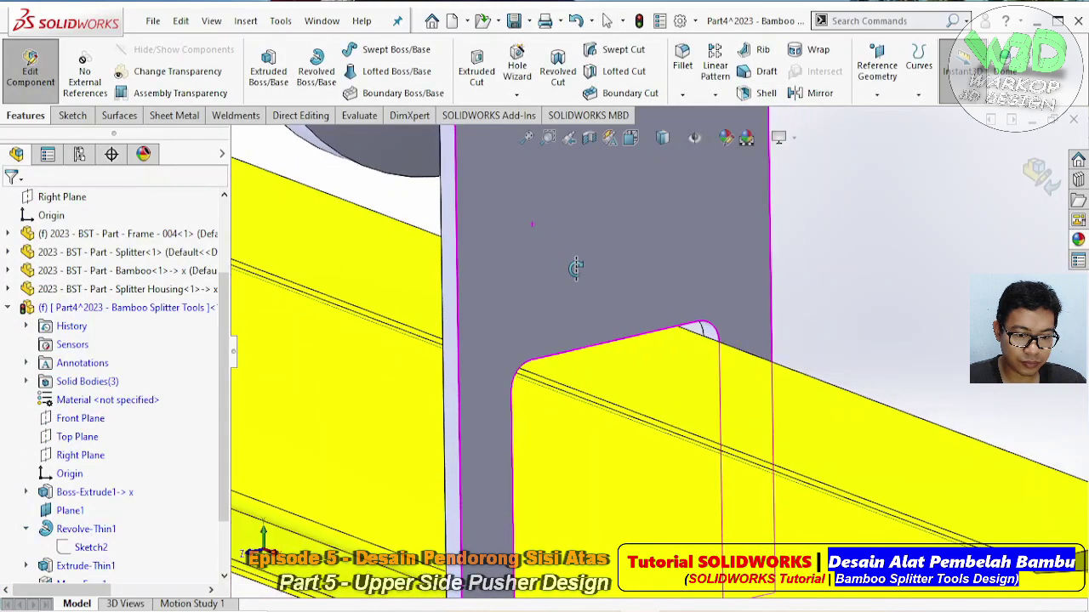
- Exit part editing back to the top-level assembly and zoom toward the pusher plate
mouse_move(531, 225)
middle_mouse_down()
mouse_move(616, 272)
mouse_move(564, 296)
mouse_move(622, 306)
middle_mouse_up()
scroll(623, 306, "up", 2)
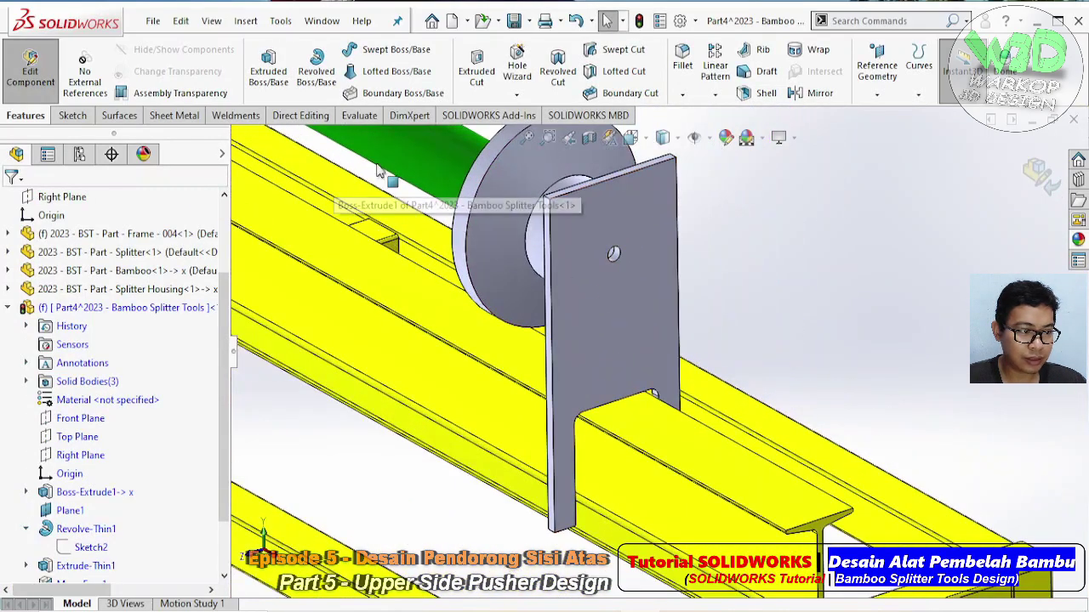
left_click(31, 68)
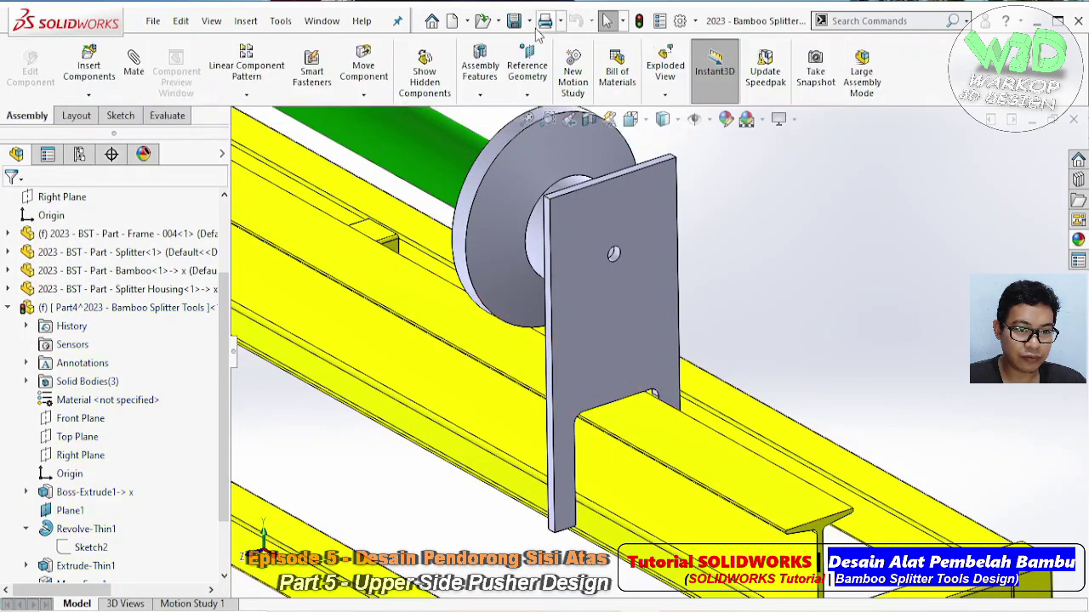
middle_click_drag(708, 136, 606, 332)
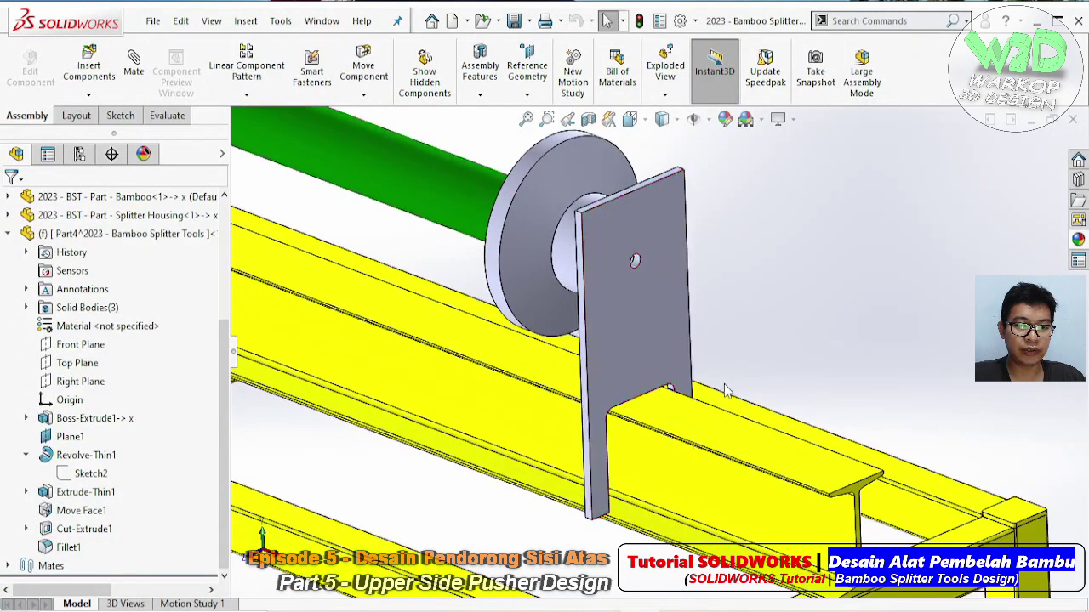
scroll(605, 332, "up", 2)
- Edit the pusher plate again and sketch a corner rectangle across its face
left_click(625, 306)
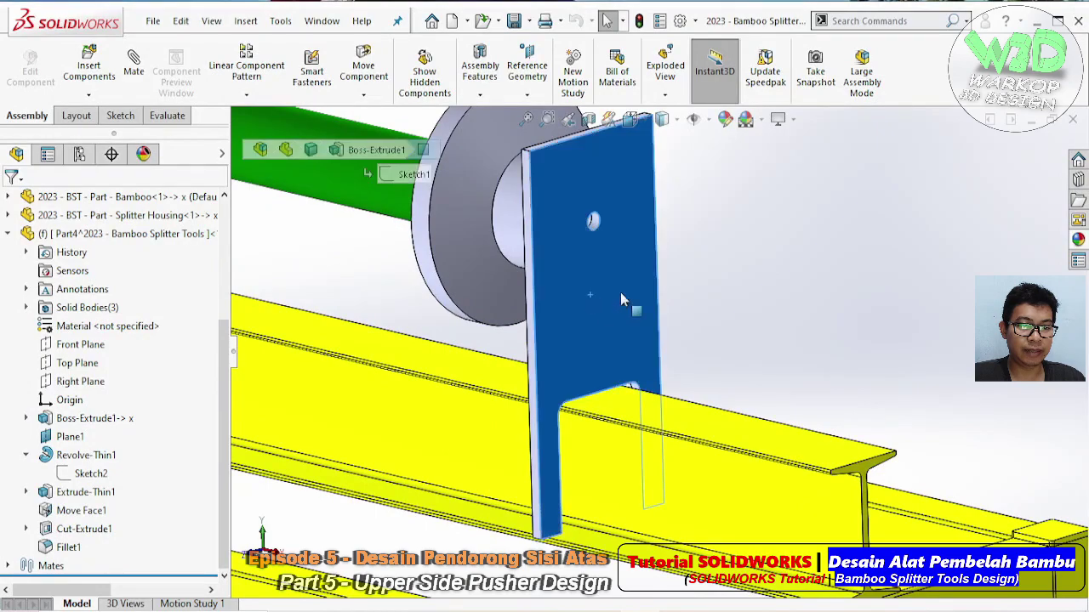
left_click(627, 280)
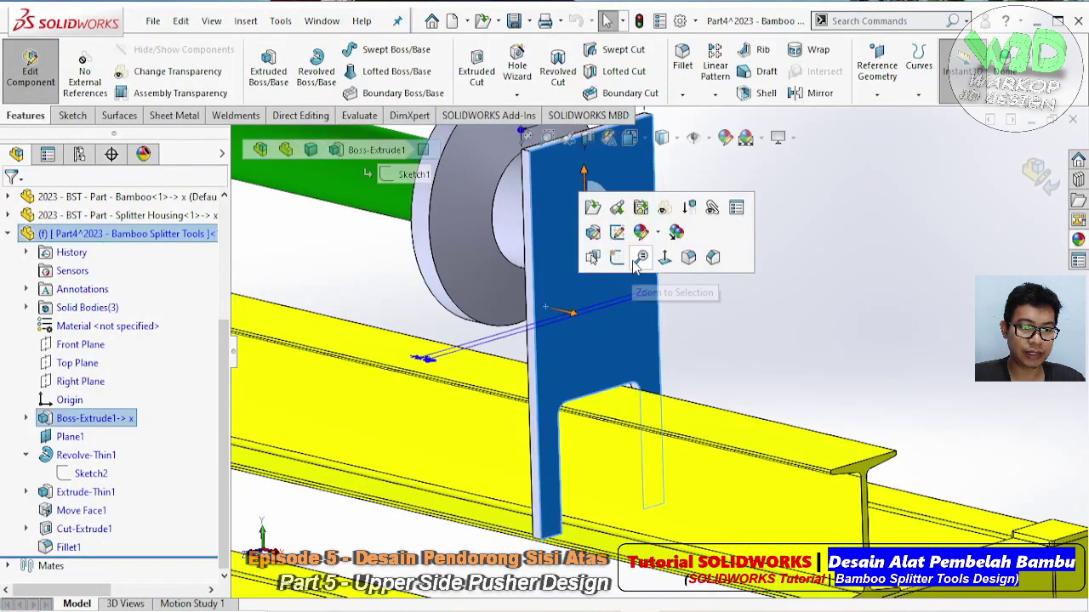
left_click(623, 264)
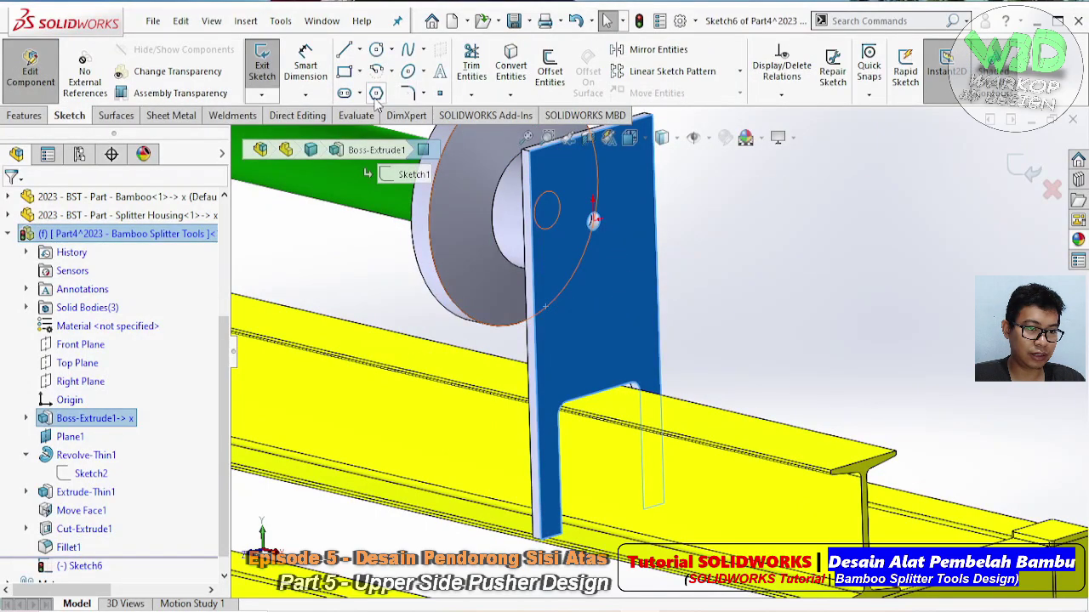
left_click(360, 72)
left_click(364, 100)
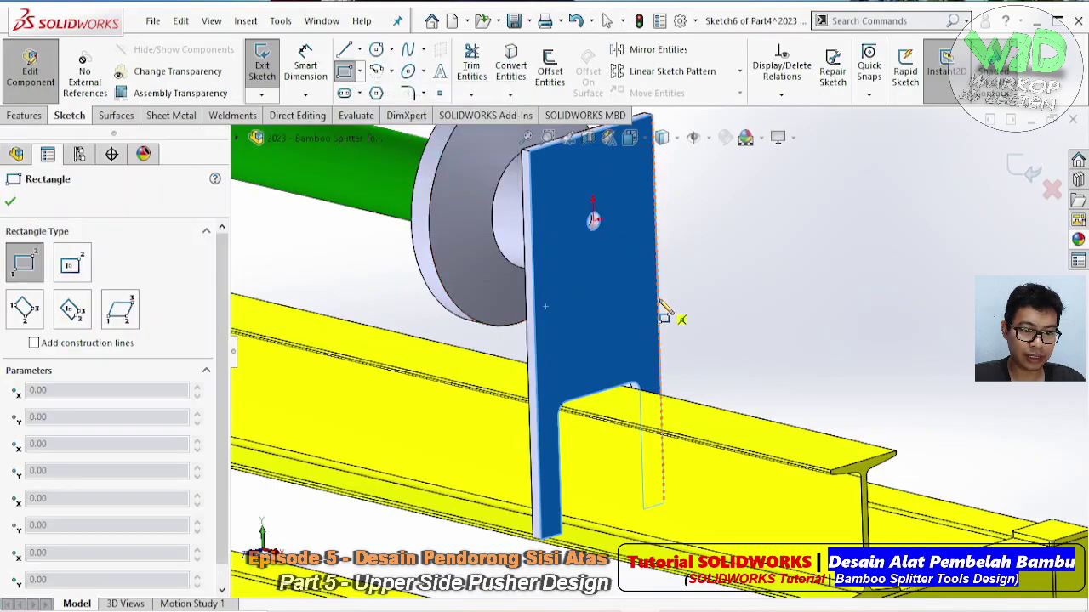
left_click(656, 304)
left_click(535, 374)
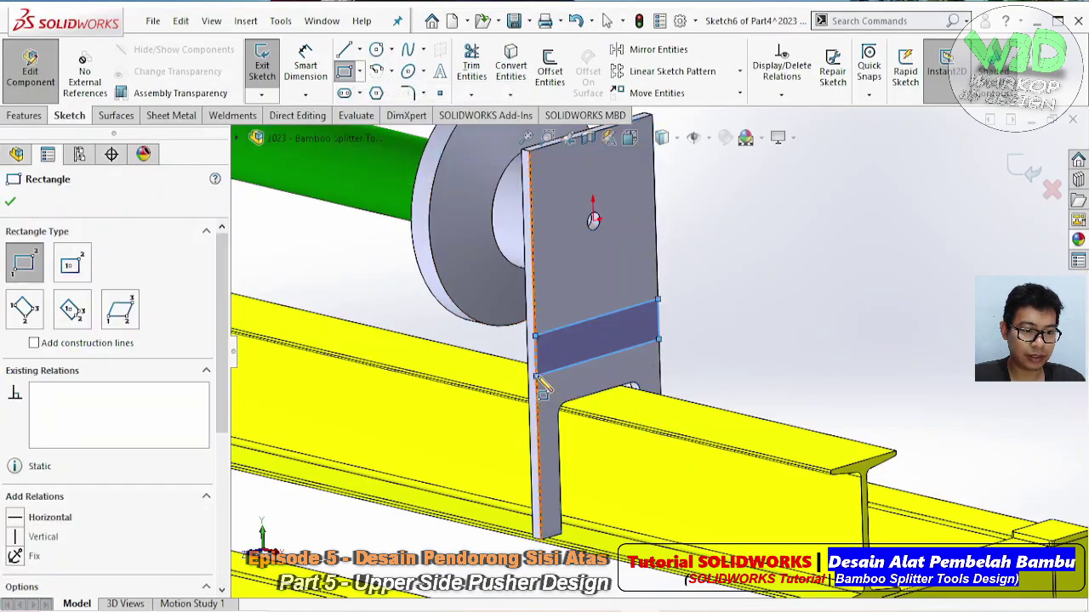
key("Escape")
- Dimension the band 10 mm tall and 80 mm below the hole centre
left_click(300, 85)
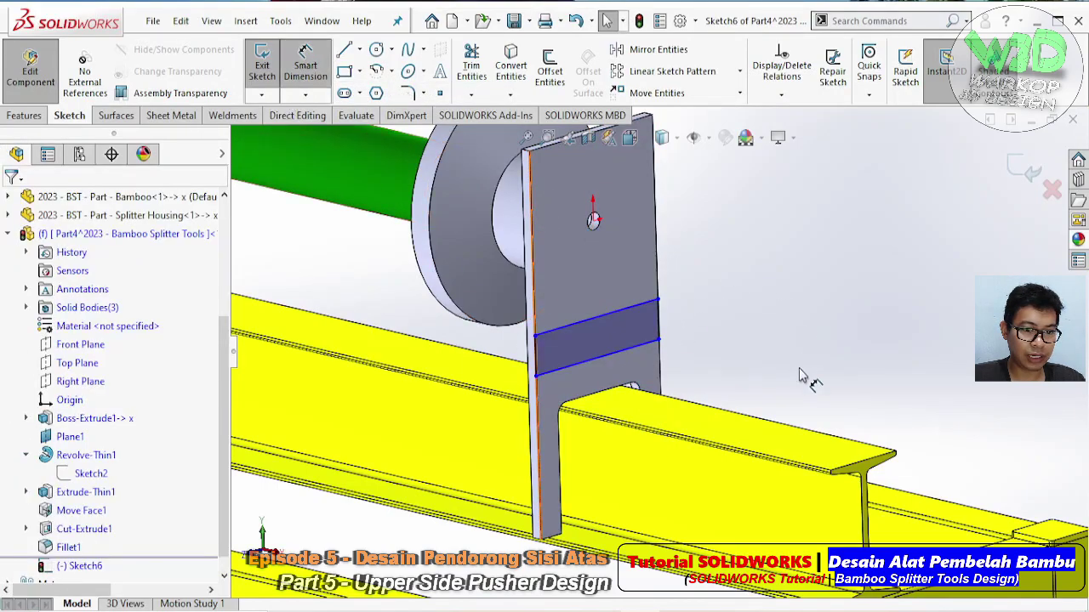
left_click(665, 330)
left_click(692, 320)
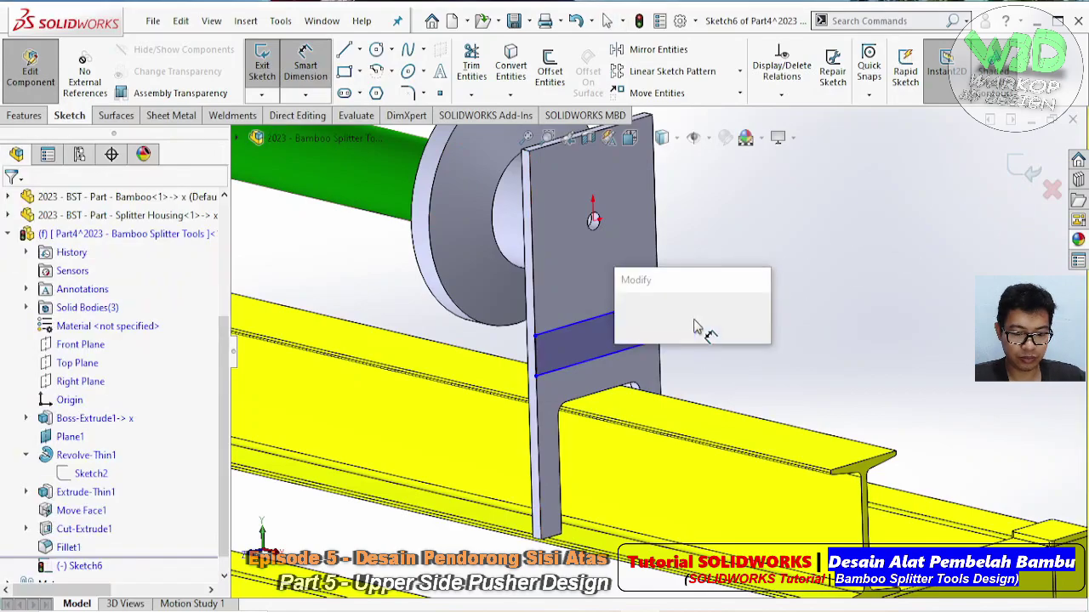
type("10")
key("Return")
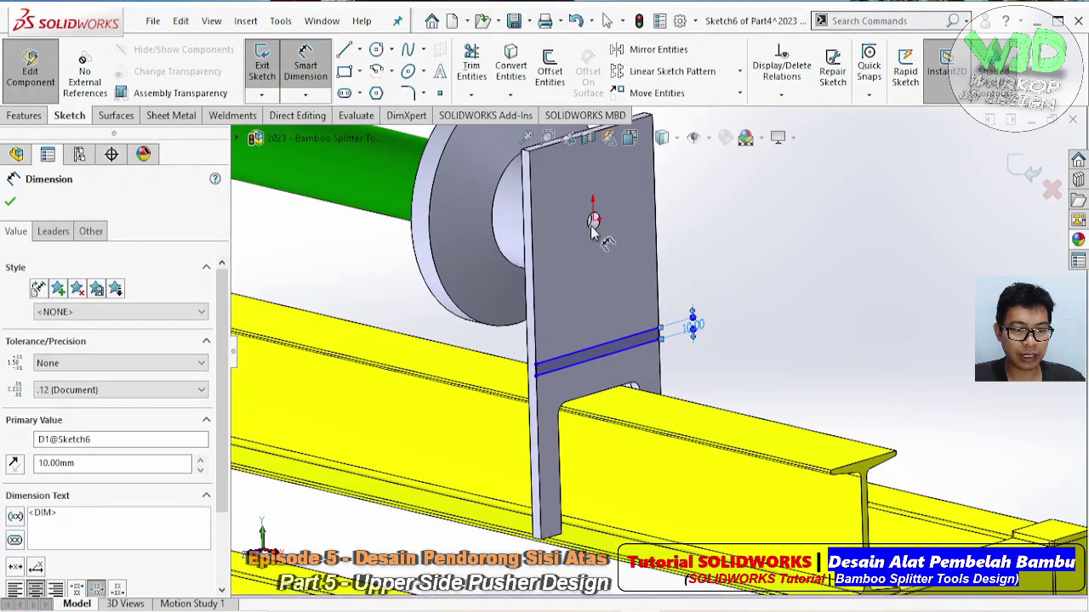
left_click(630, 342)
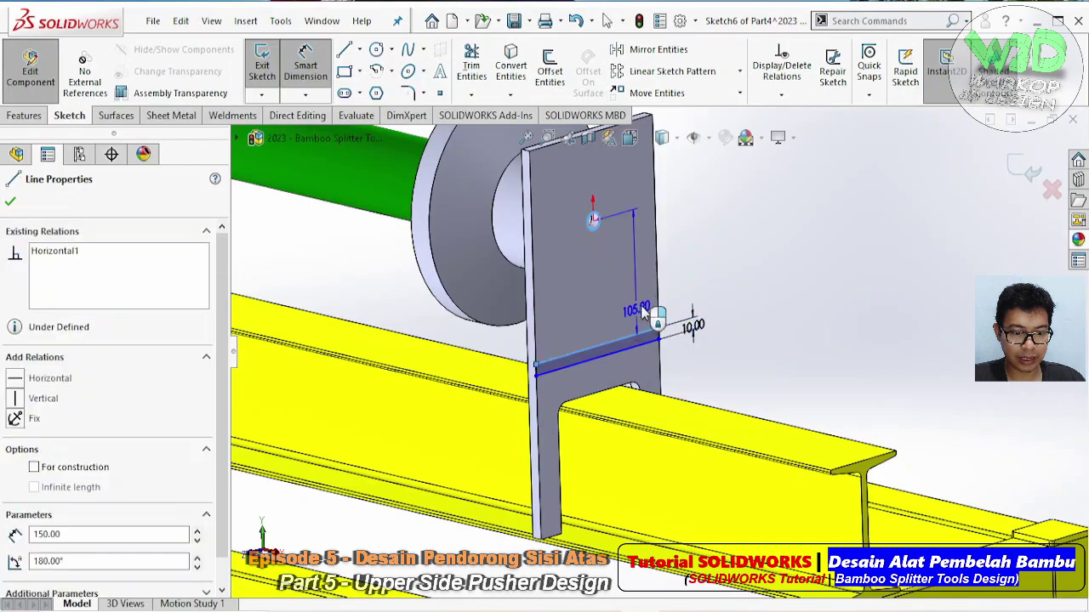
left_click(719, 298)
type("80")
key("Return")
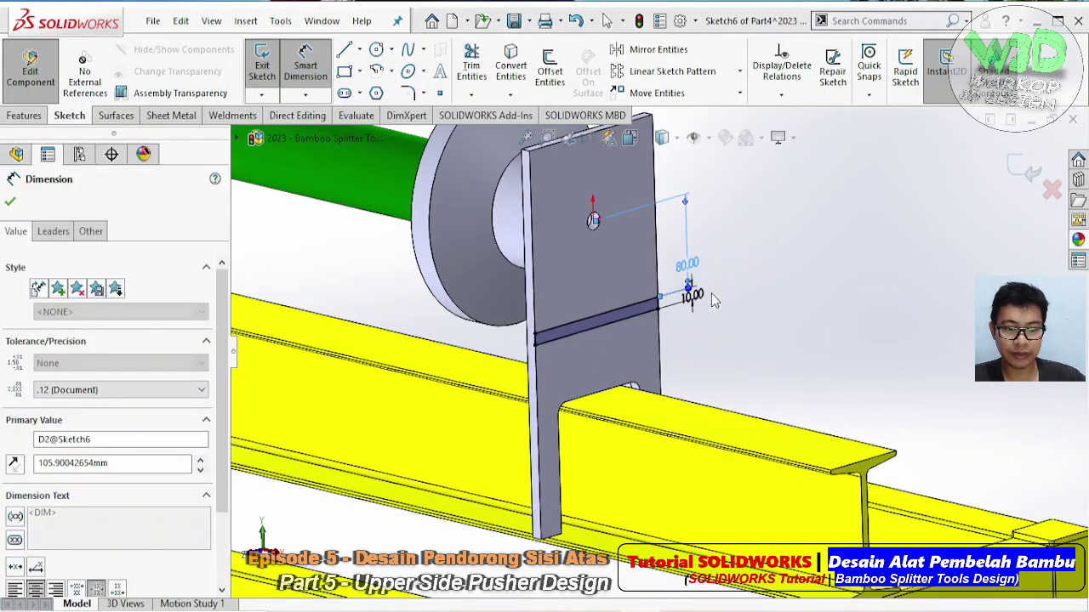
key("Escape")
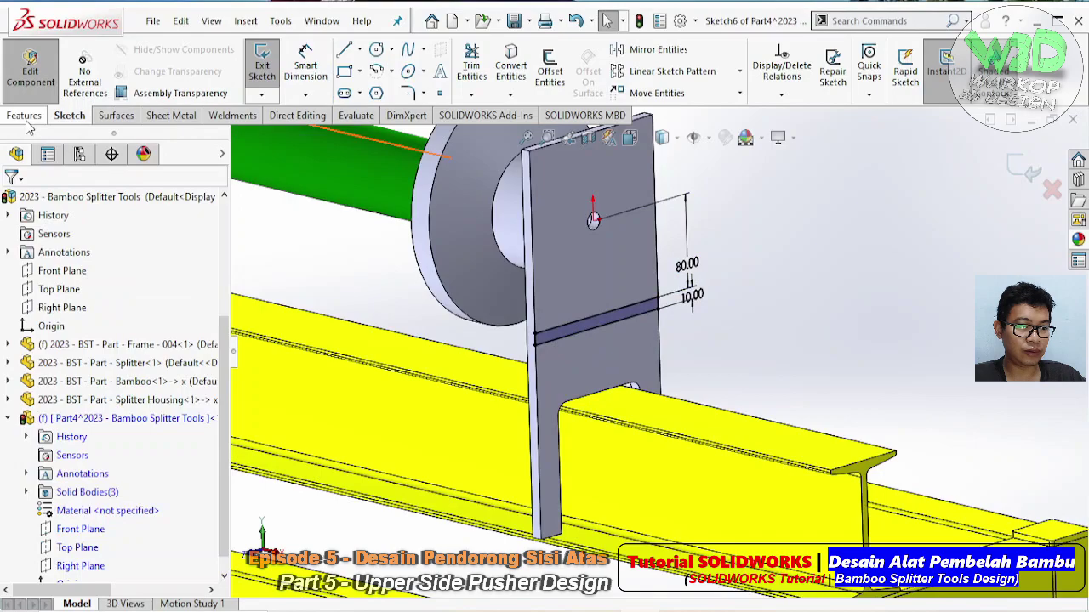
left_click(28, 122)
- Extrude the band 200 mm into a shelf plate kept as a separate body
left_click(268, 66)
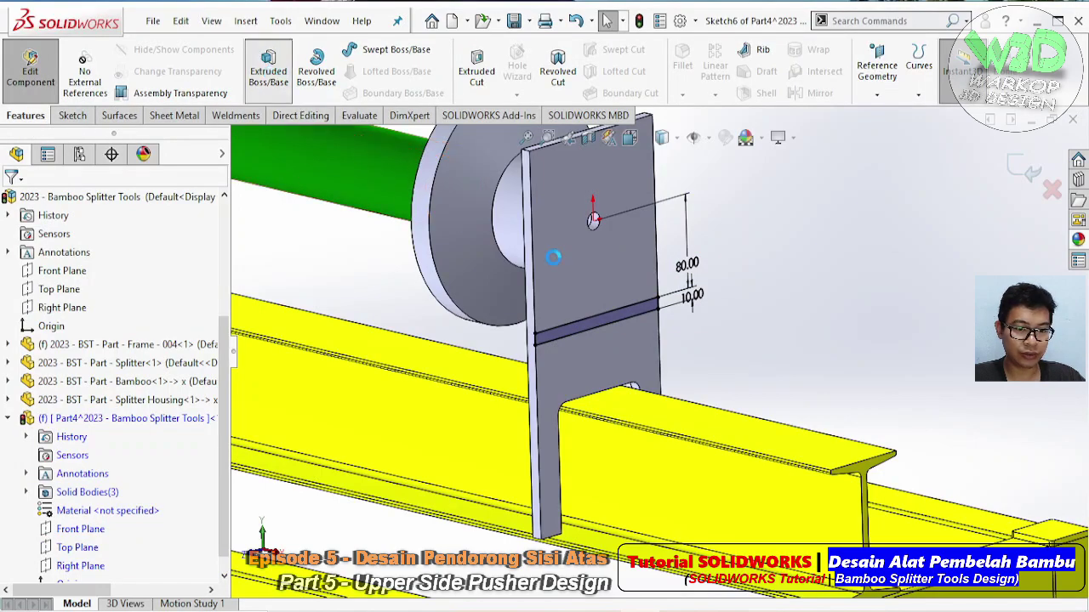
middle_click_drag(768, 367, 850, 358)
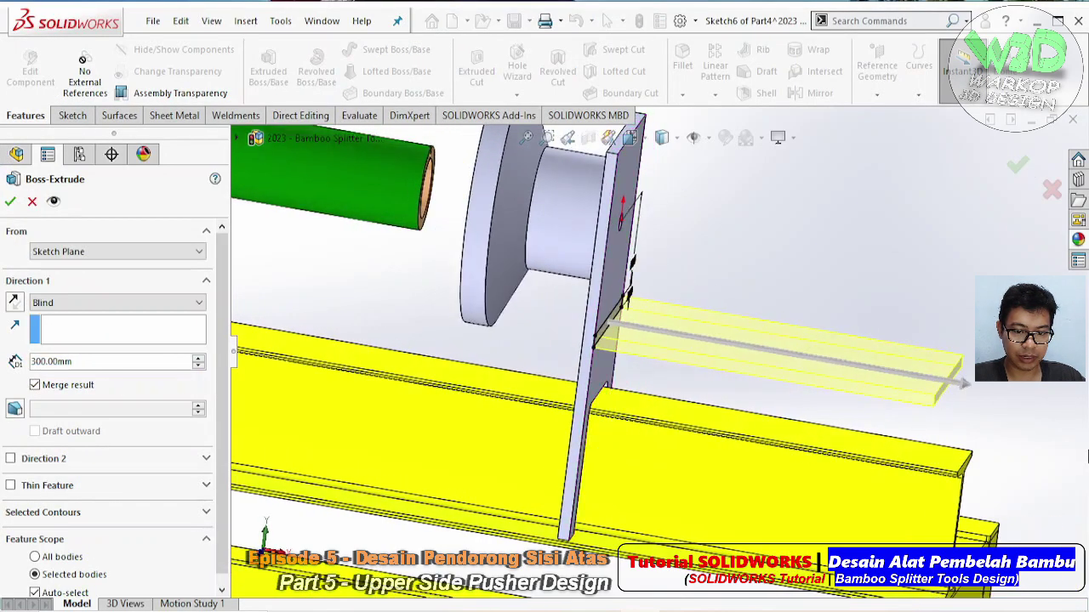
left_click_drag(977, 403, 866, 385)
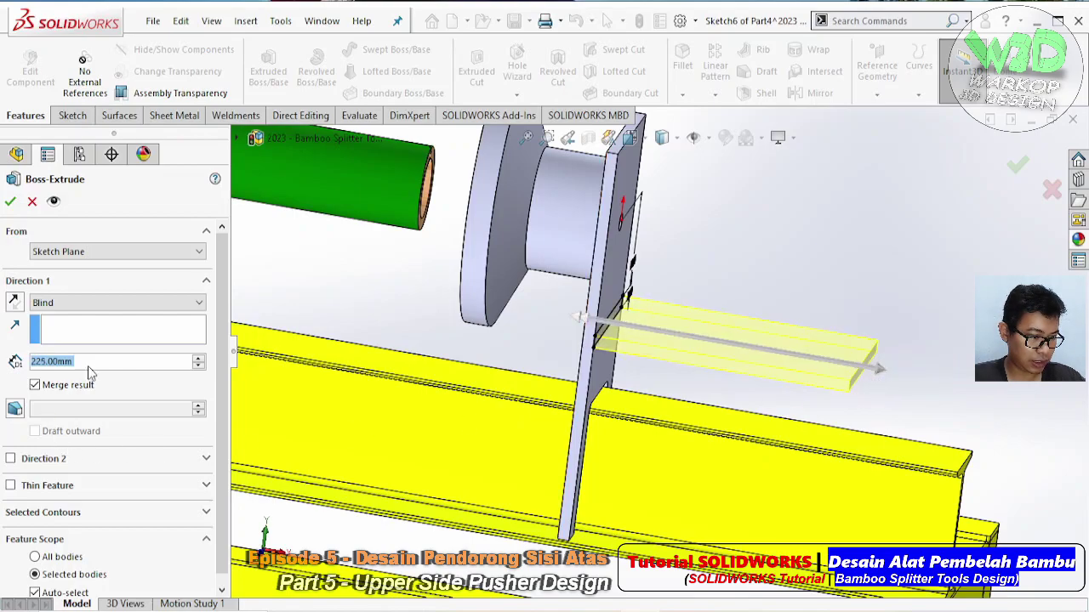
type("200")
key("Return")
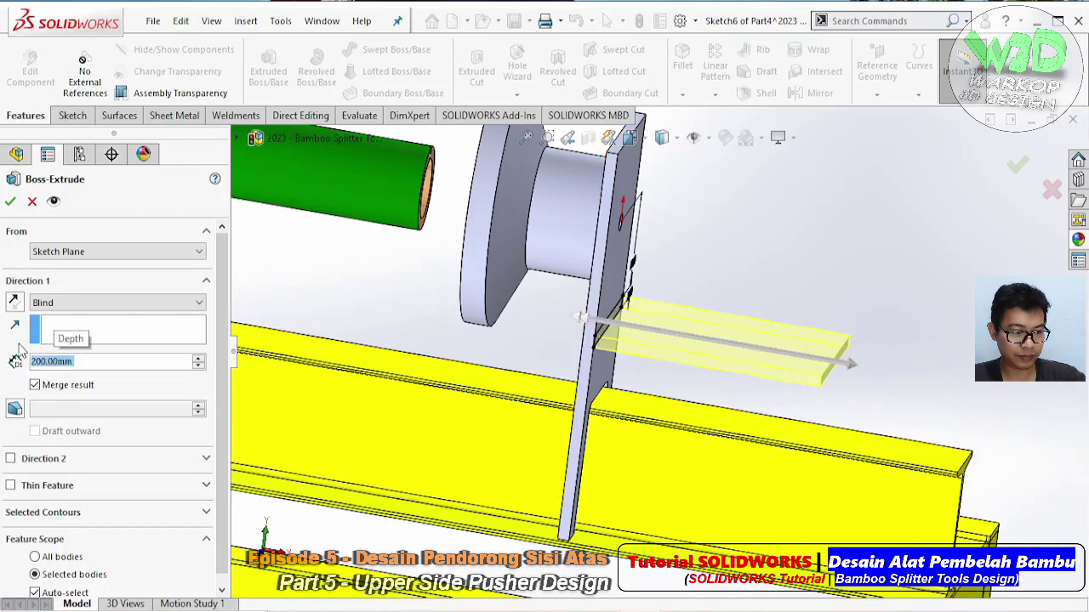
left_click(77, 387)
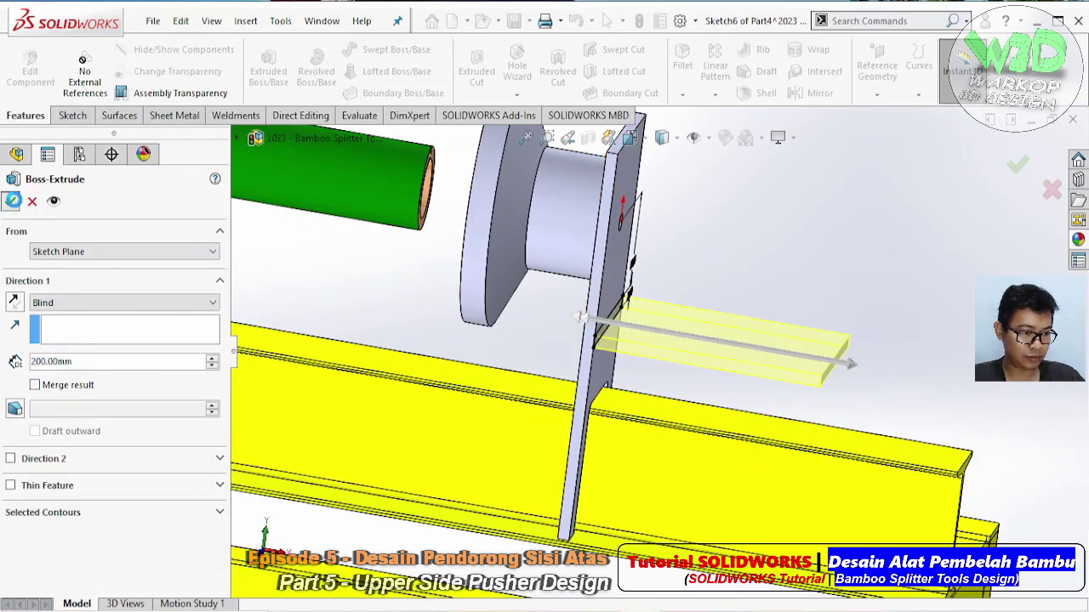
left_click(12, 201)
- Orbit and zoom around the bracket to inspect the new shelf plate
middle_click_drag(694, 311, 710, 282)
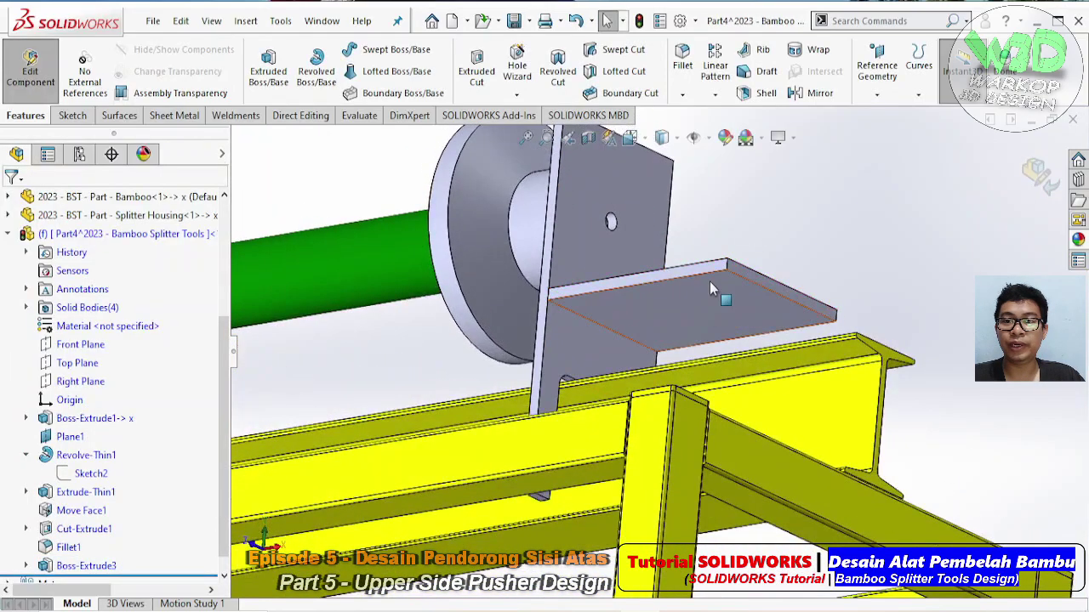
middle_click_drag(674, 340, 596, 324)
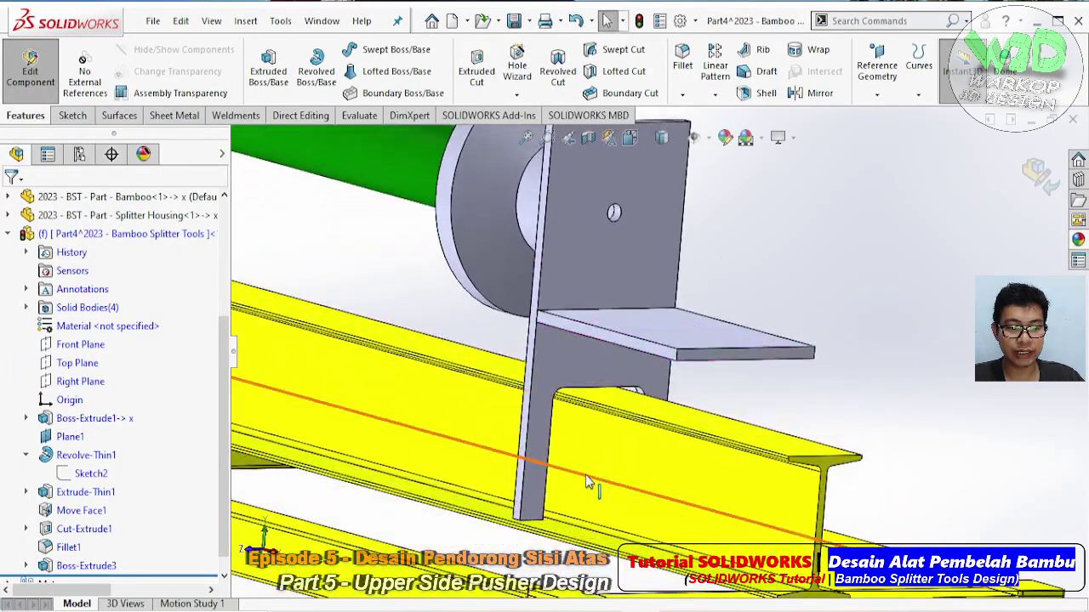
scroll(589, 328, "up", 3)
scroll(588, 326, "up", 3)
scroll(587, 340, "down", 3)
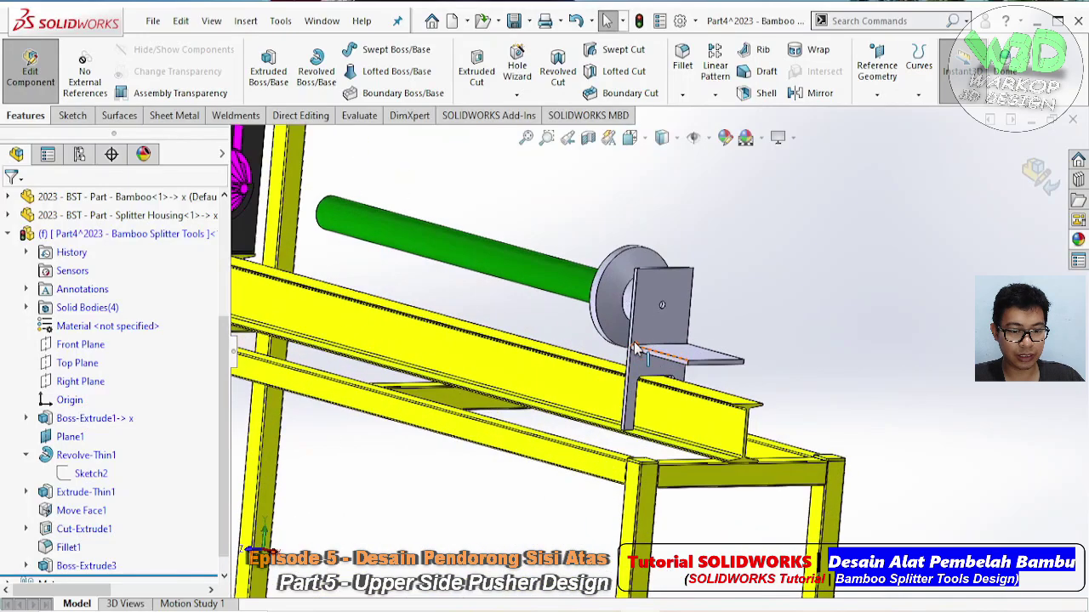
middle_click_drag(595, 340, 697, 375)
scroll(663, 349, "down", 5)
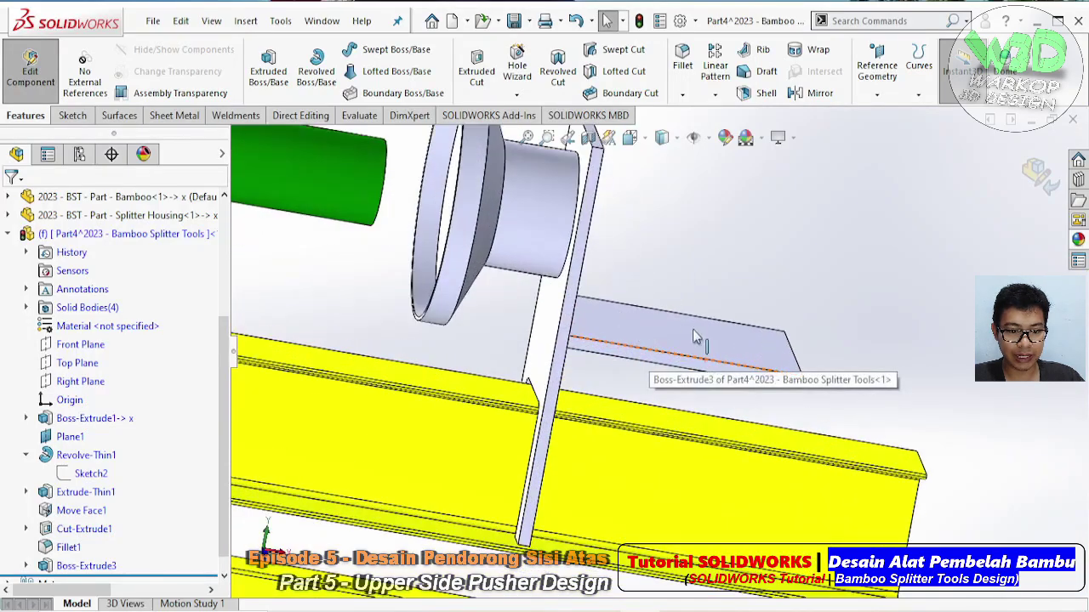
mouse_move(643, 330)
middle_mouse_down()
mouse_move(598, 286)
mouse_move(633, 396)
mouse_move(655, 341)
mouse_move(582, 248)
middle_mouse_up()
scroll(633, 396, "up", 3)
scroll(655, 340, "down", 2)
- Return from part editing to the assembly and view the shelf plate face straight on
left_click(30, 65)
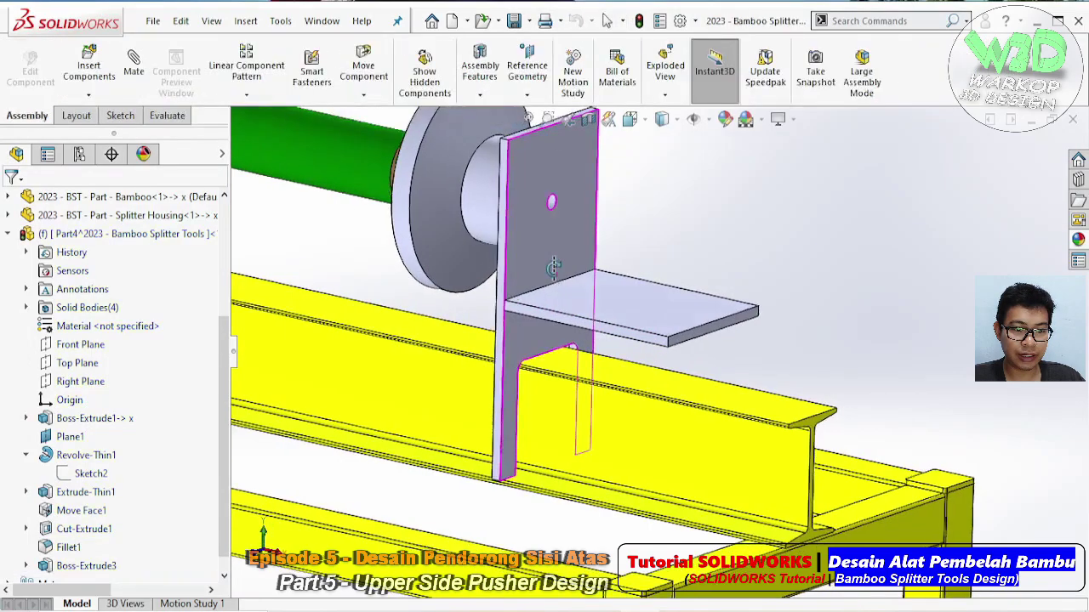
scroll(607, 315, "down", 2)
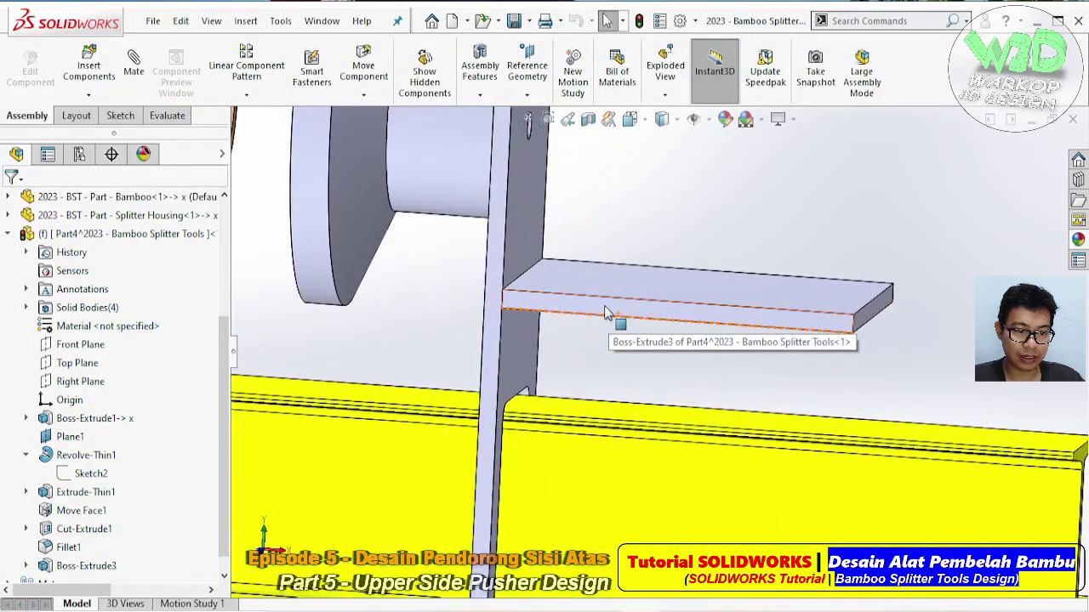
left_click(607, 315)
left_click(753, 267)
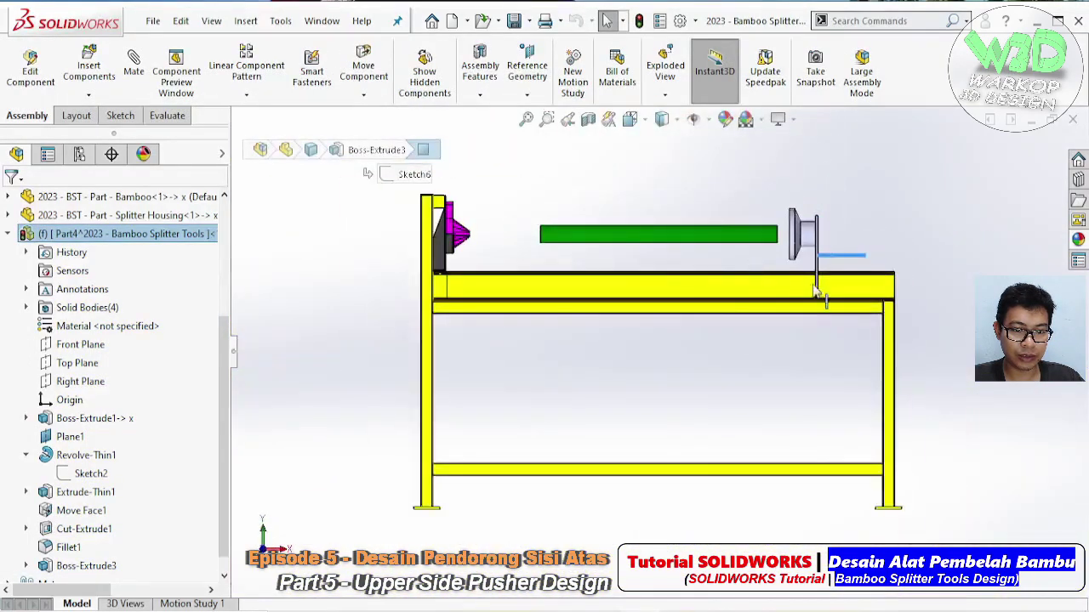
scroll(893, 256, "down", 5)
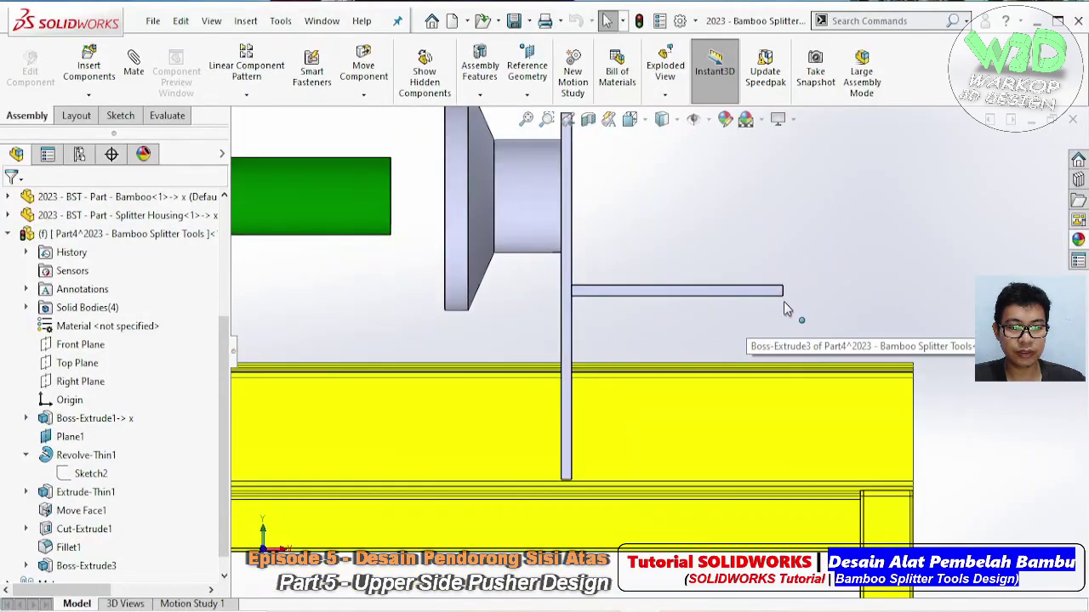
scroll(786, 308, "down", 1)
- Open the Design Library and load the Toolbox standards list
left_click(88, 96)
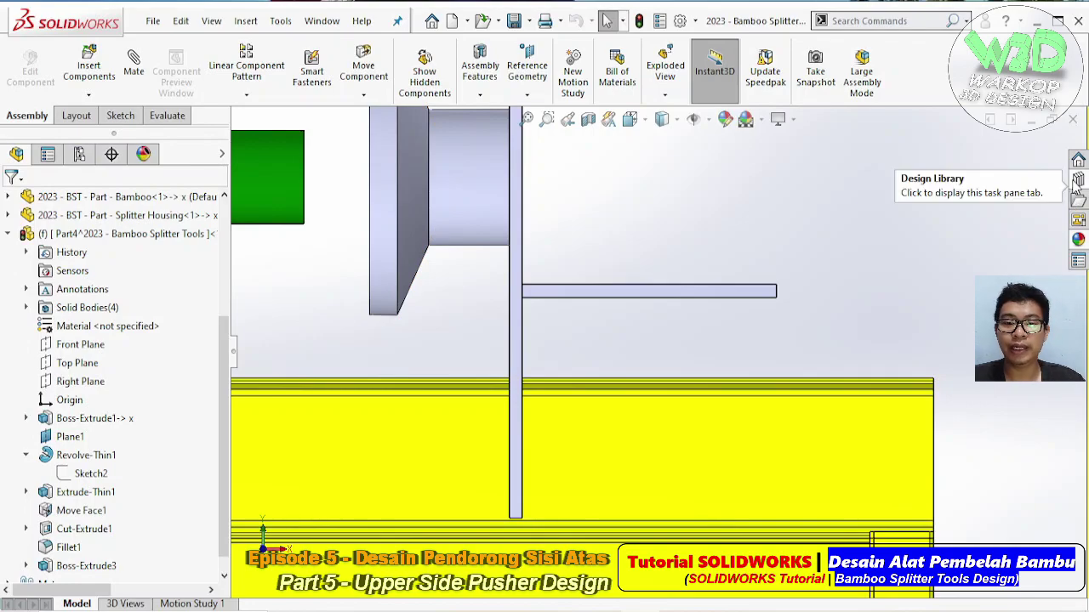
left_click(1077, 180)
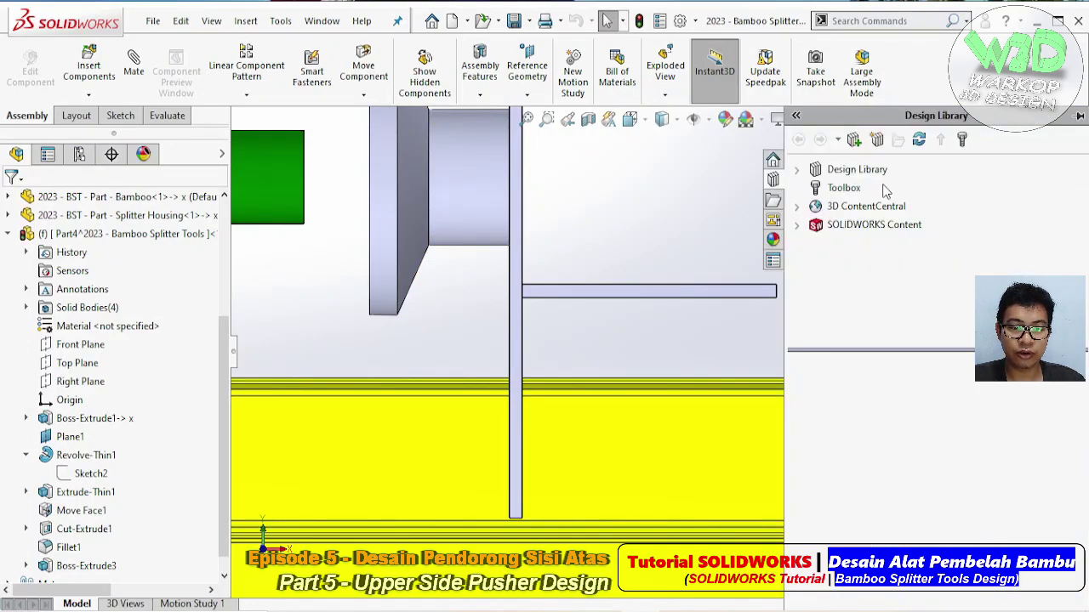
left_click(848, 187)
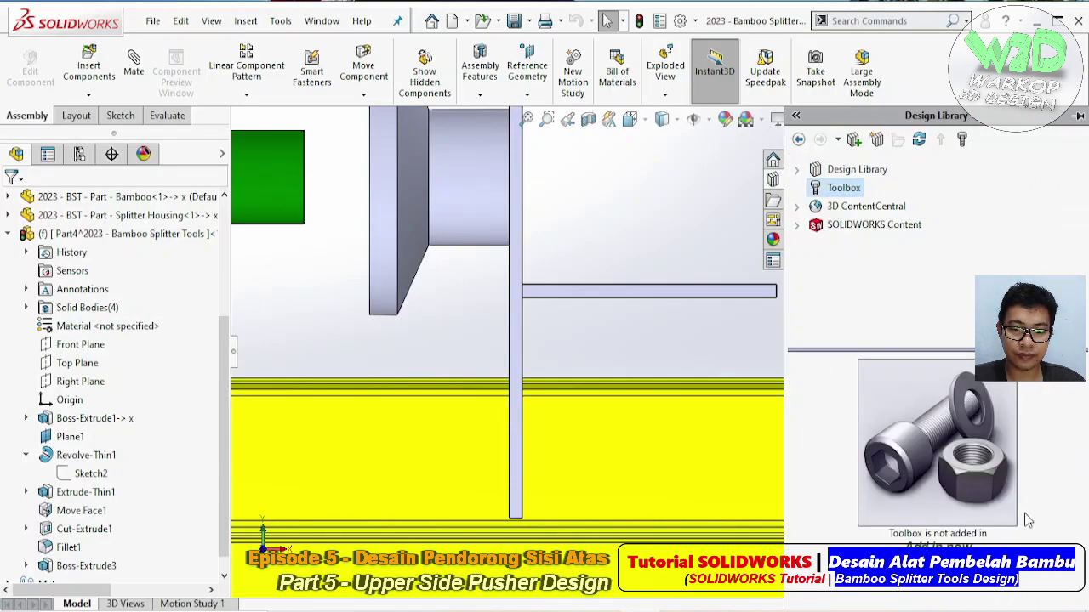
left_click(937, 547)
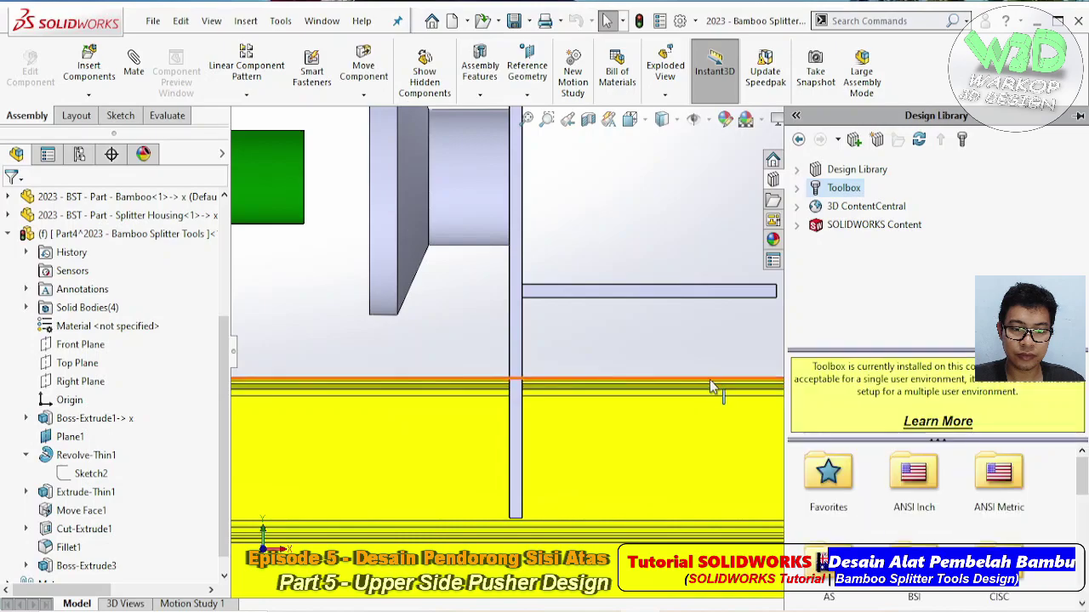
left_click(796, 189)
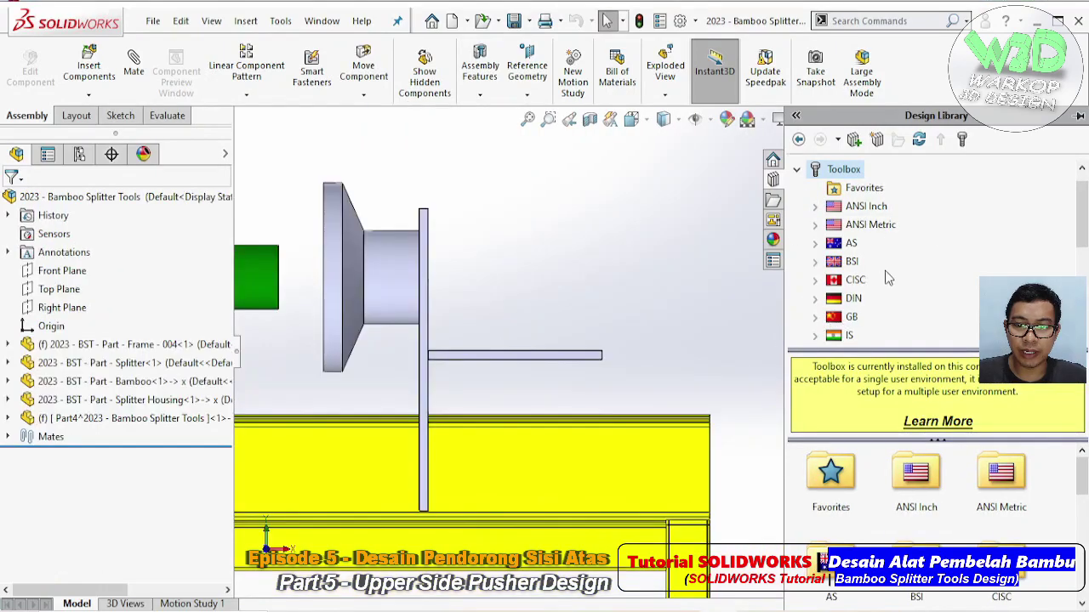
left_click_drag(1082, 228, 1081, 271)
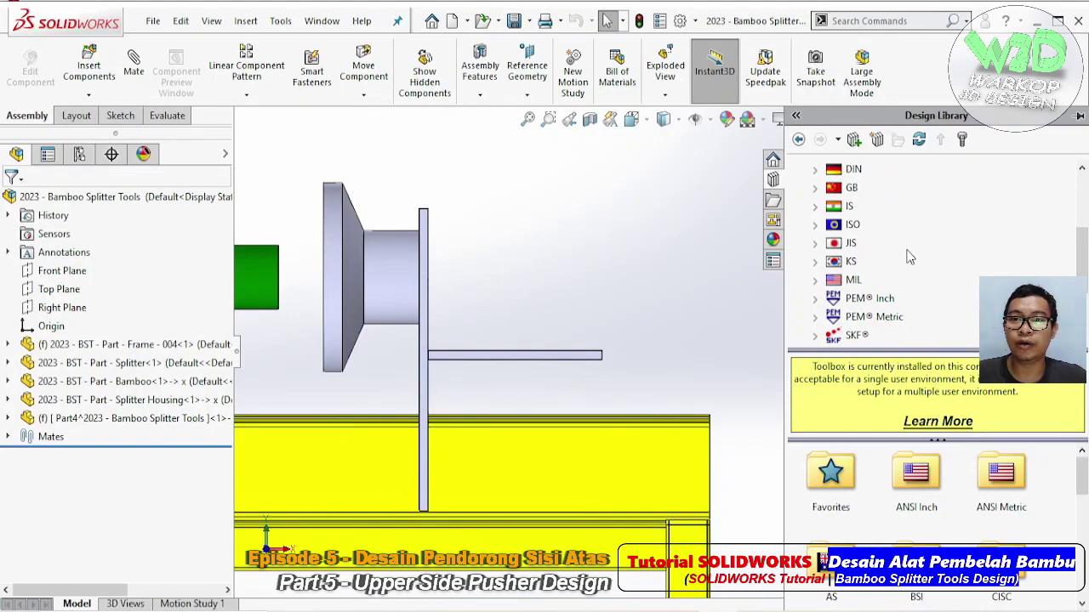
- Browse to JIS Ball Bearings and drag the Radial Contact Ball Bearing into the model
left_click(815, 243)
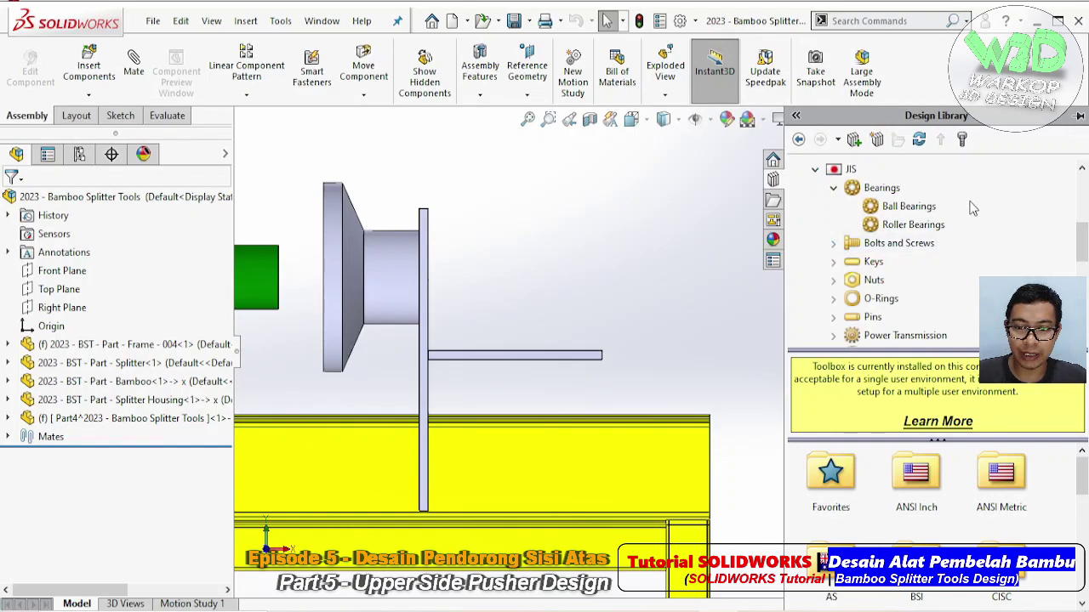
left_click(910, 208)
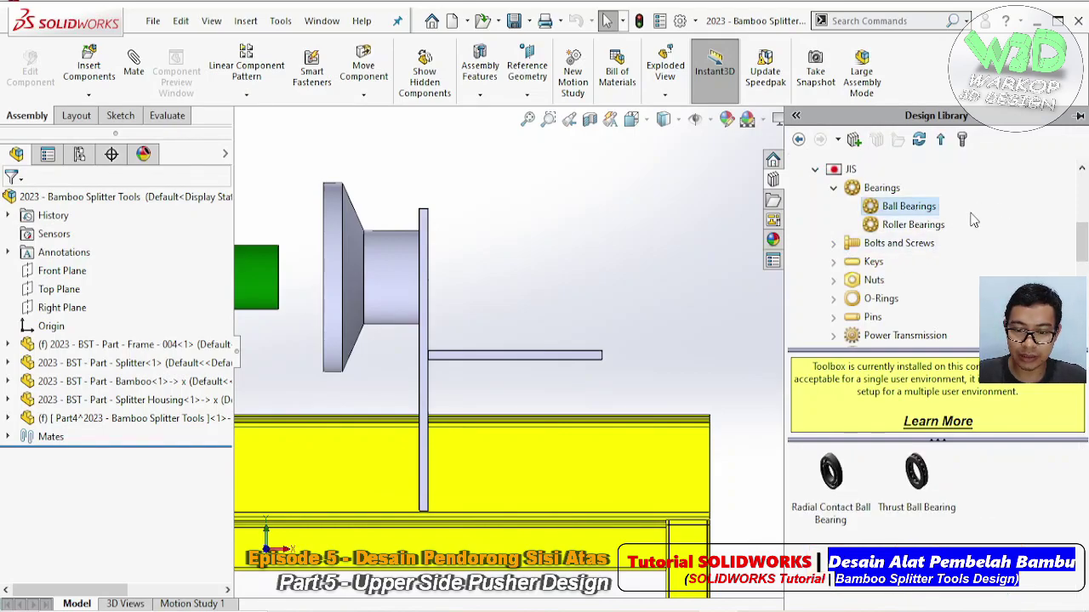
scroll(918, 204, "up", 4)
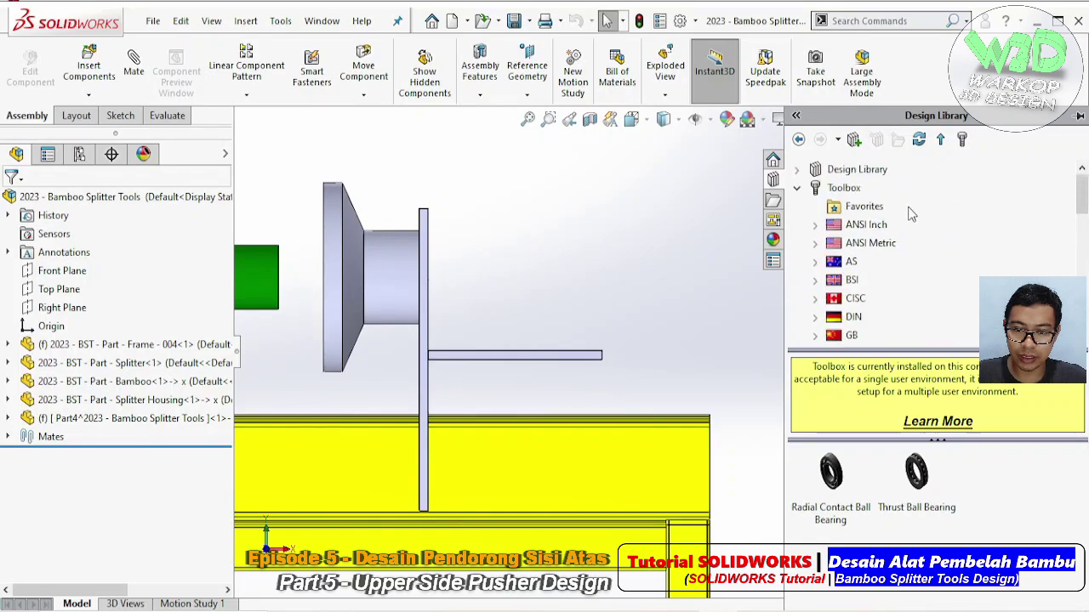
left_click(876, 194)
scroll(976, 220, "down", 4)
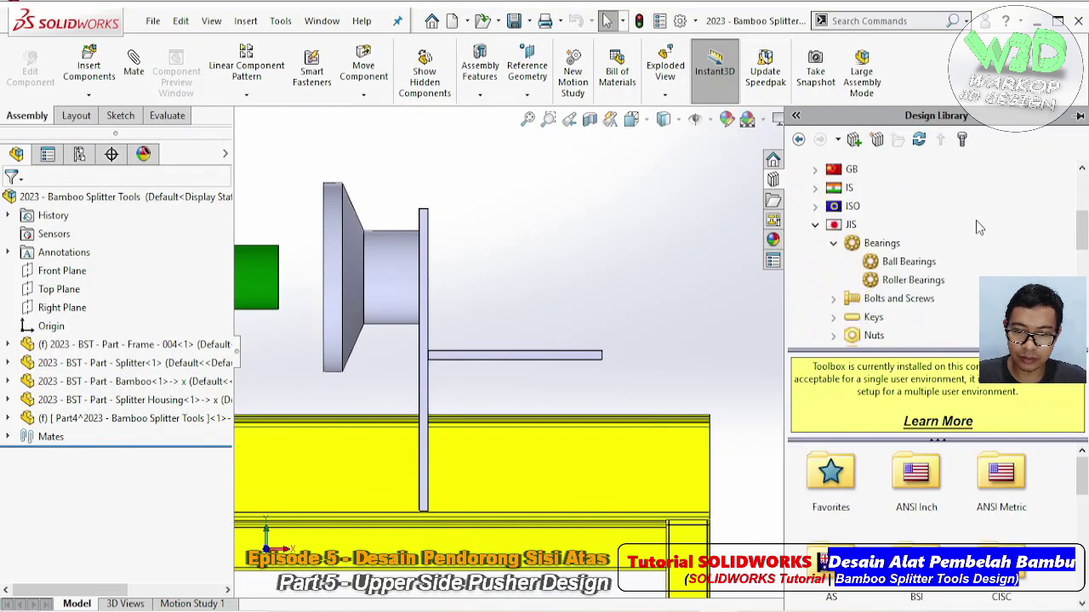
left_click(909, 261)
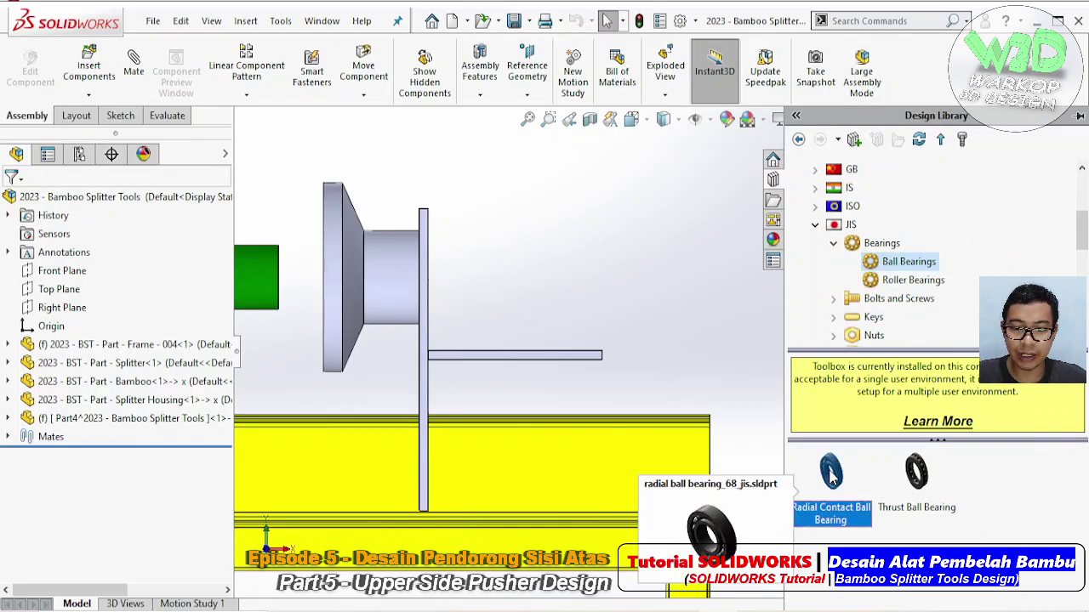
left_click_drag(832, 478, 642, 314)
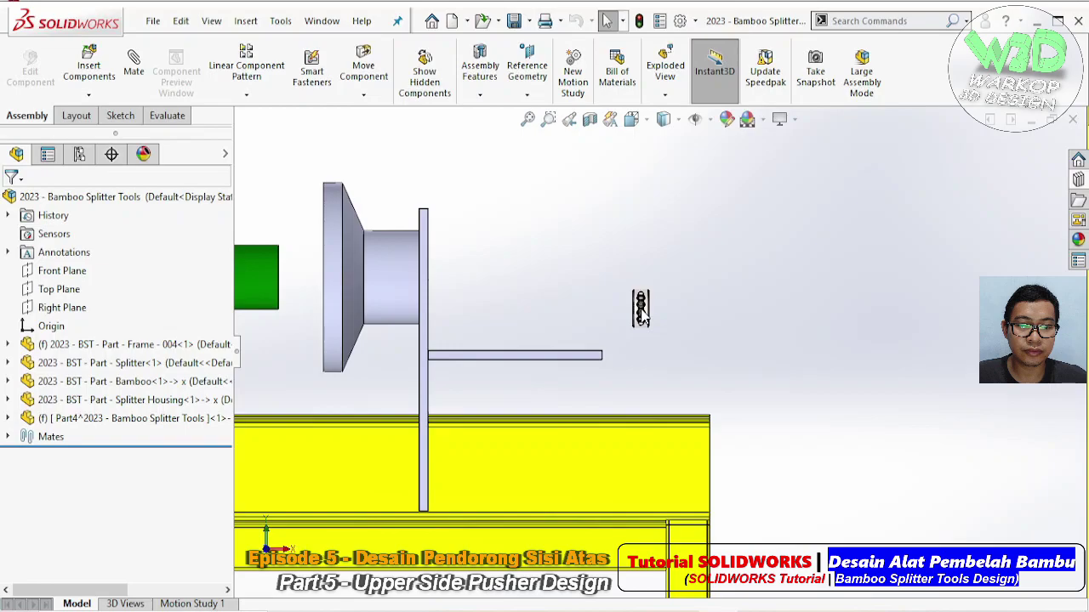
- Drop the bearing just right of the shelf plate and set its size to 3312
left_click_drag(641, 308, 640, 308)
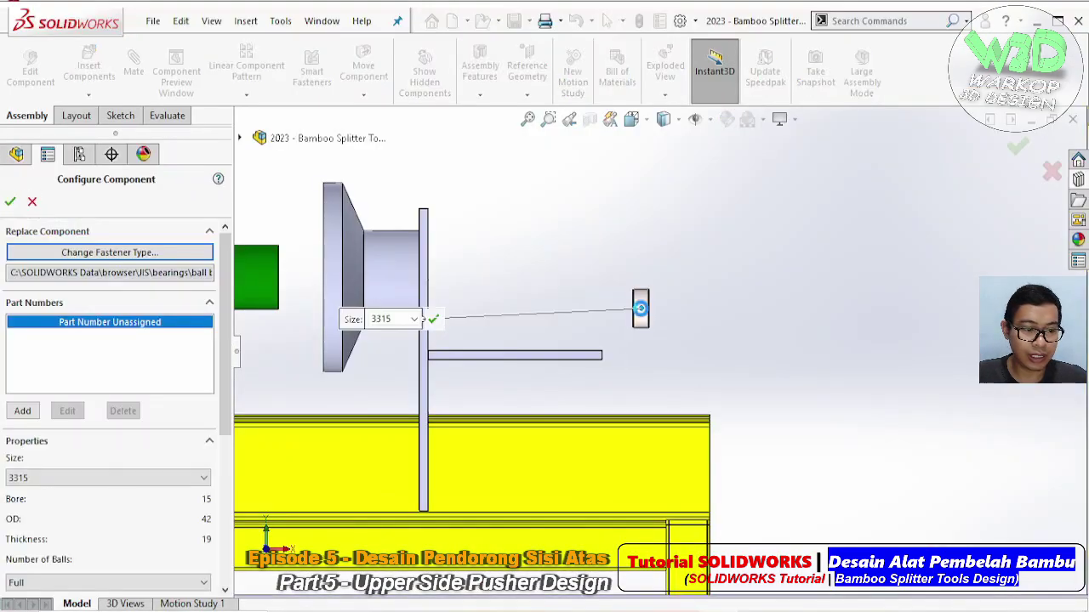
scroll(226, 352, "down", 2)
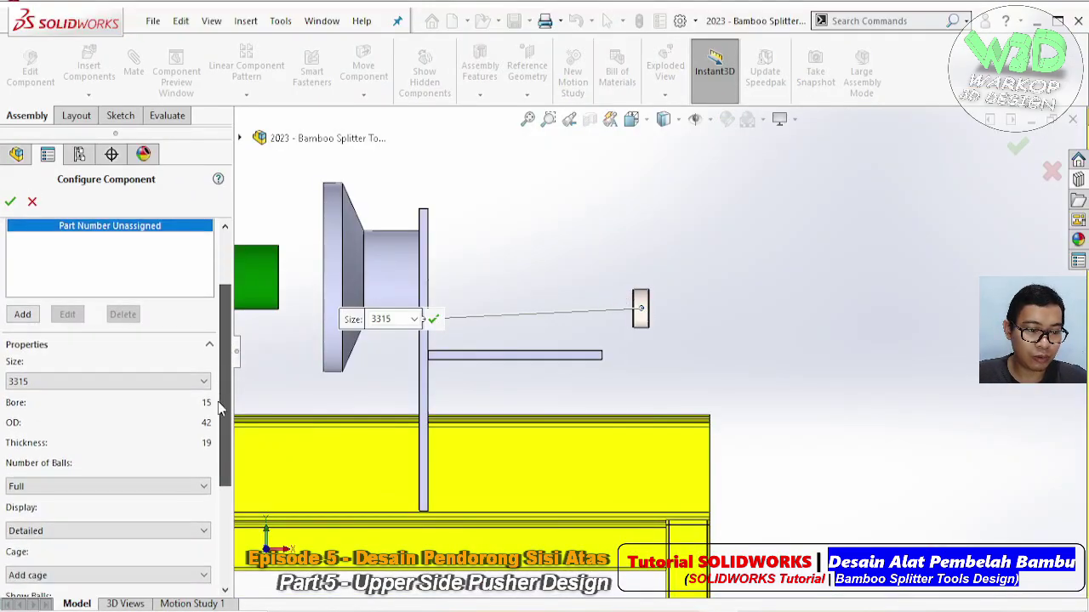
left_click(191, 384)
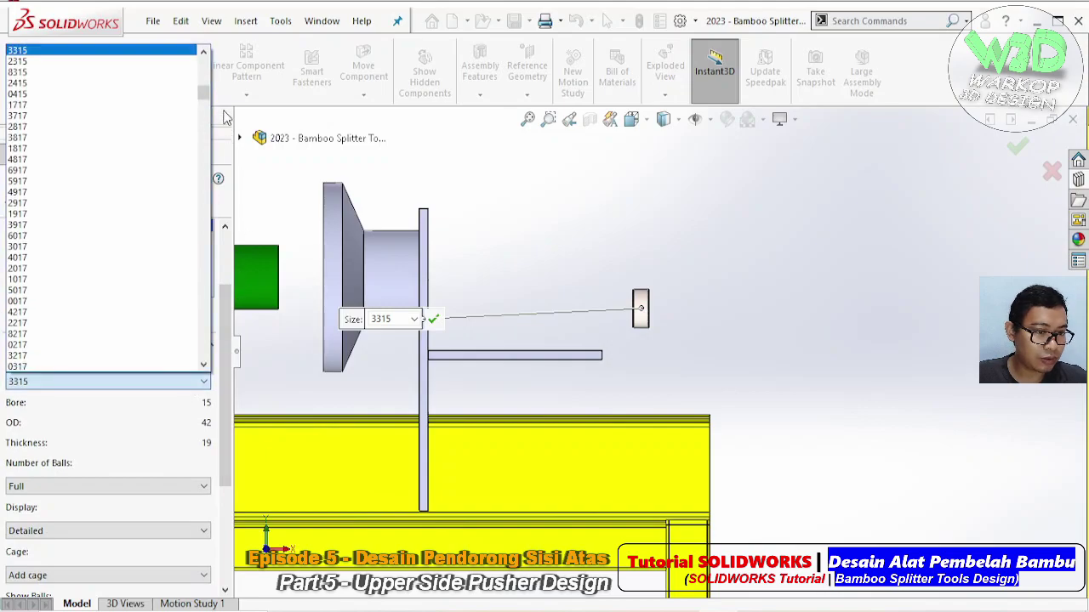
left_click_drag(207, 99, 205, 94)
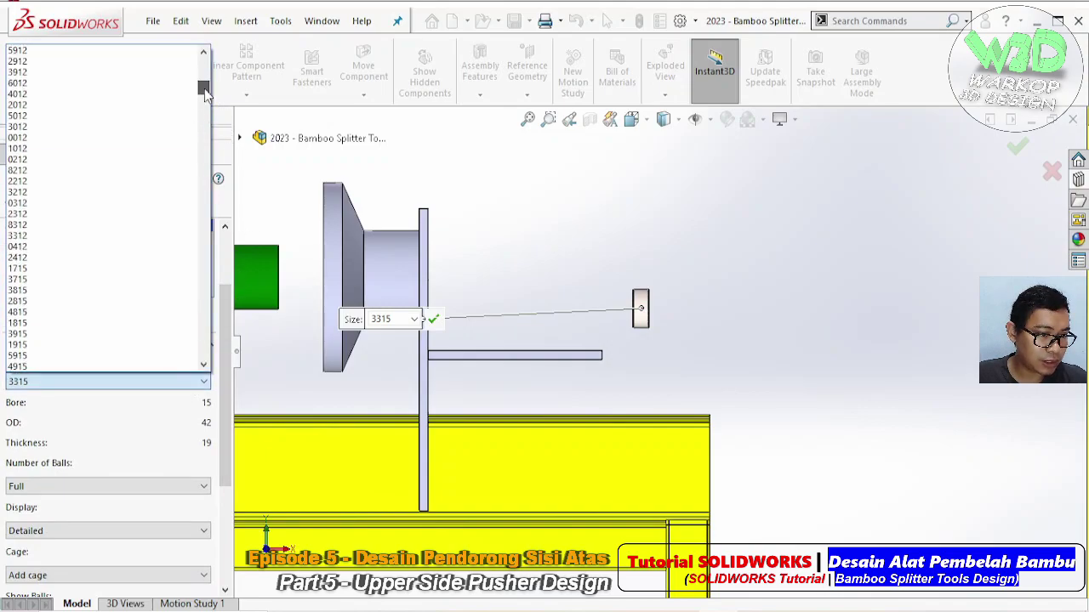
scroll(131, 250, "down", 3)
scroll(131, 250, "down", 2)
scroll(131, 250, "down", 2)
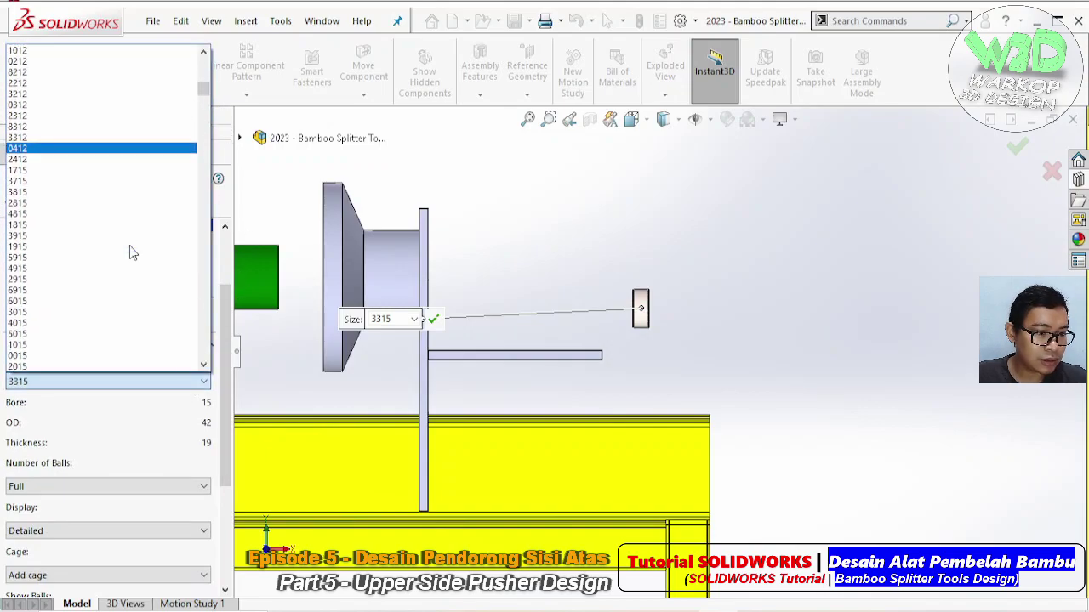
left_click_drag(209, 94, 205, 91)
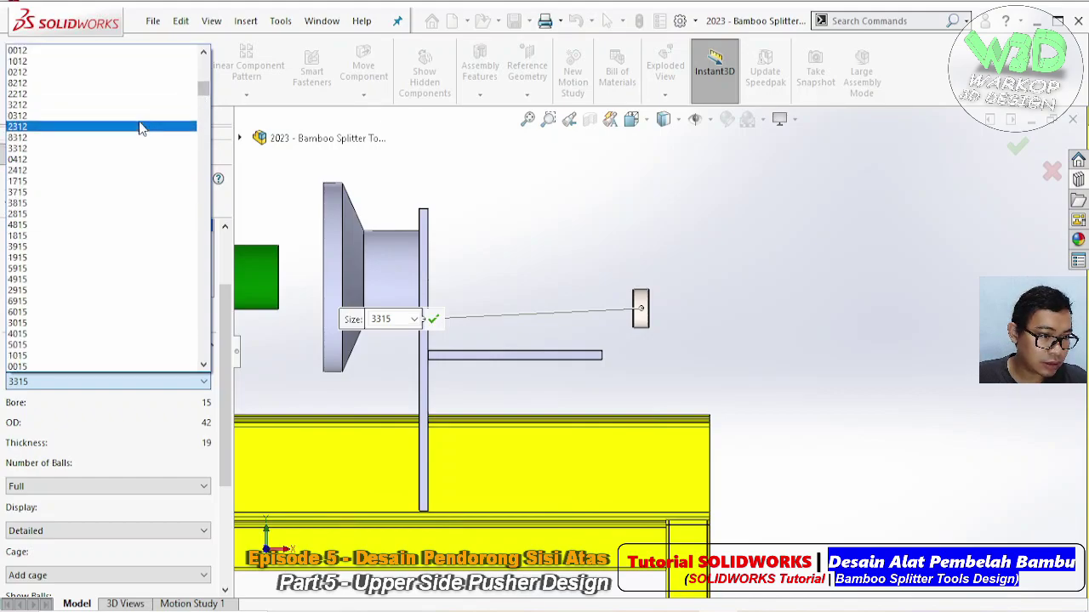
left_click(118, 148)
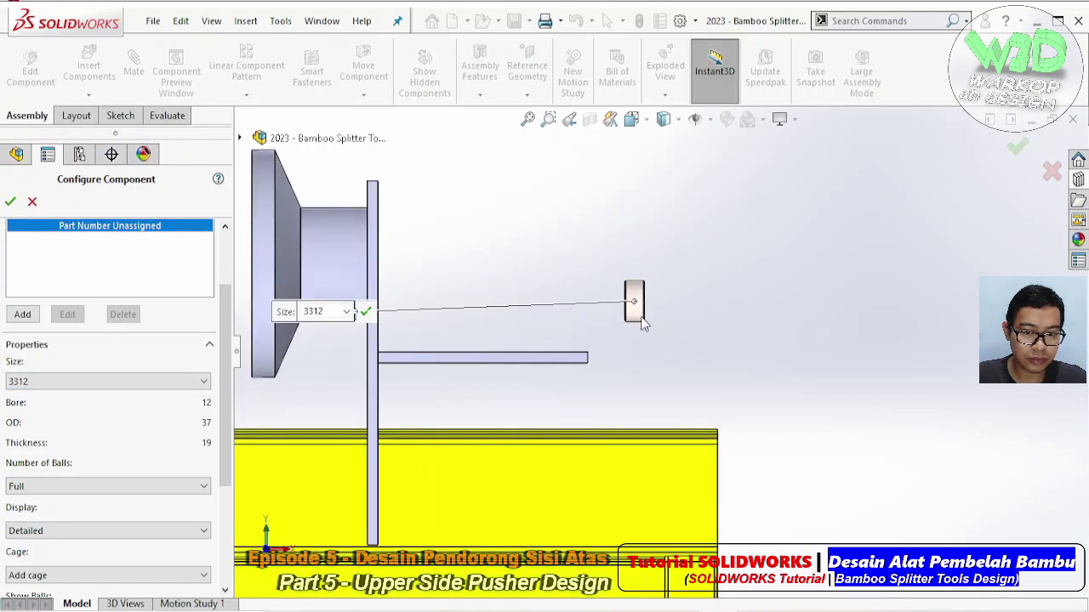
- In isometric view, set the bearing to Full balls, Detailed display, and Add cage
key("ctrl+7")
scroll(648, 320, "down", 3)
scroll(651, 322, "down", 2)
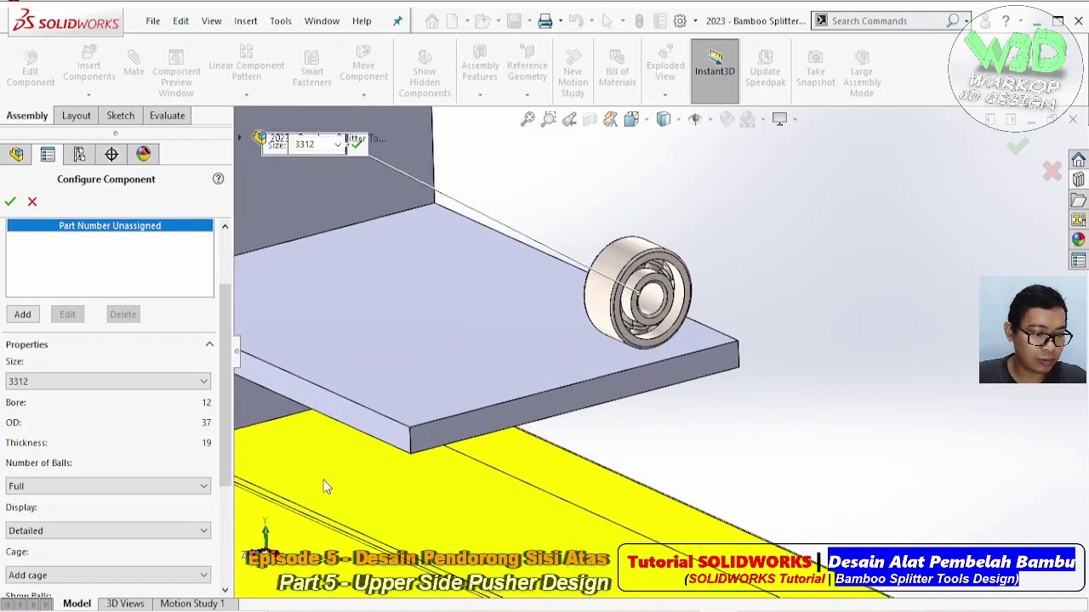
scroll(226, 426, "down", 3)
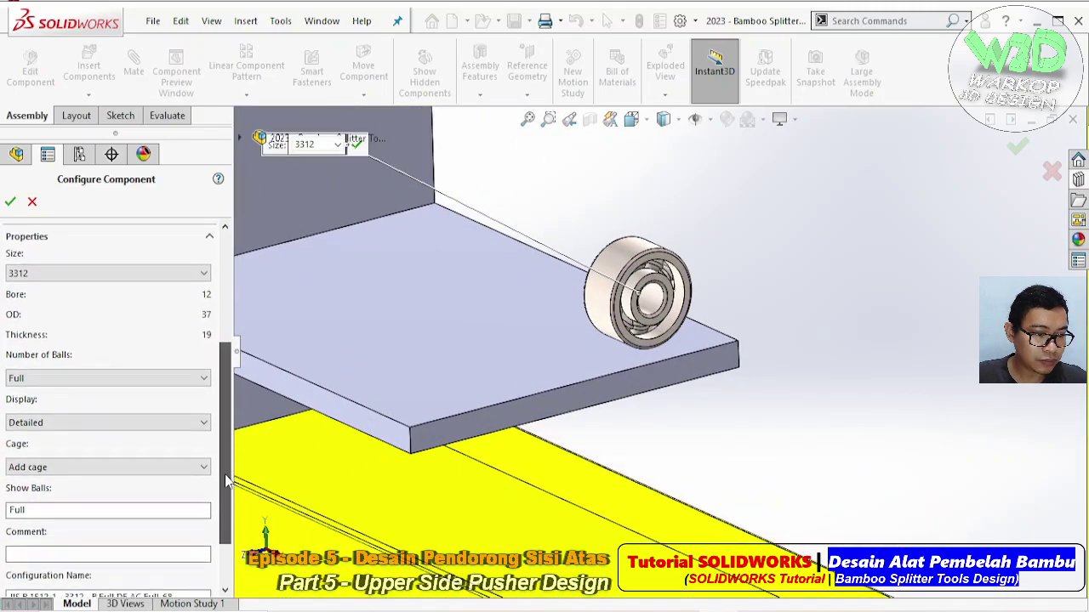
left_click(173, 367)
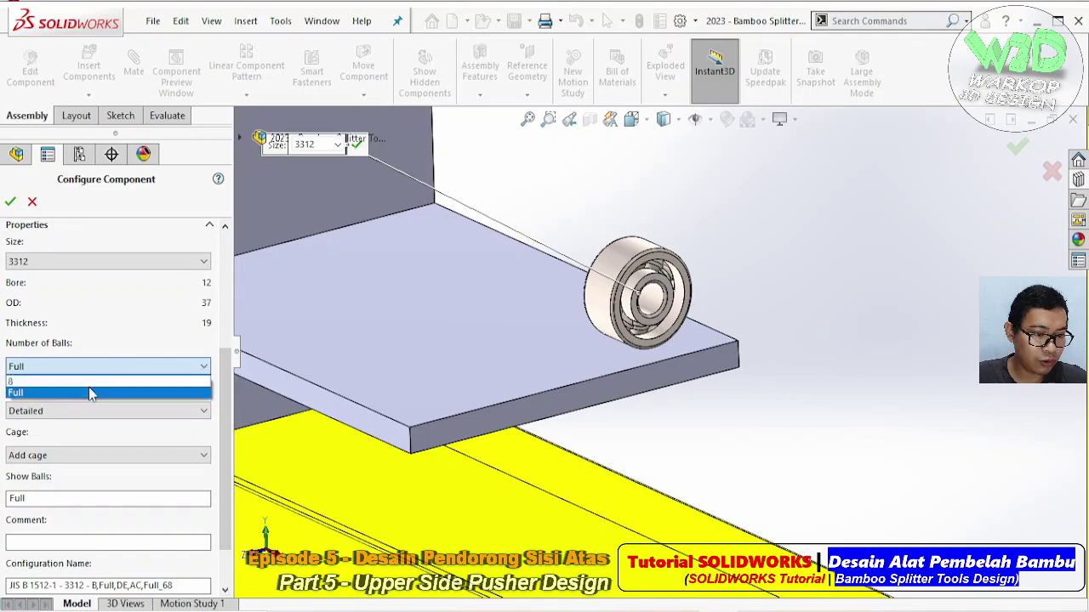
left_click(49, 393)
left_click(77, 411)
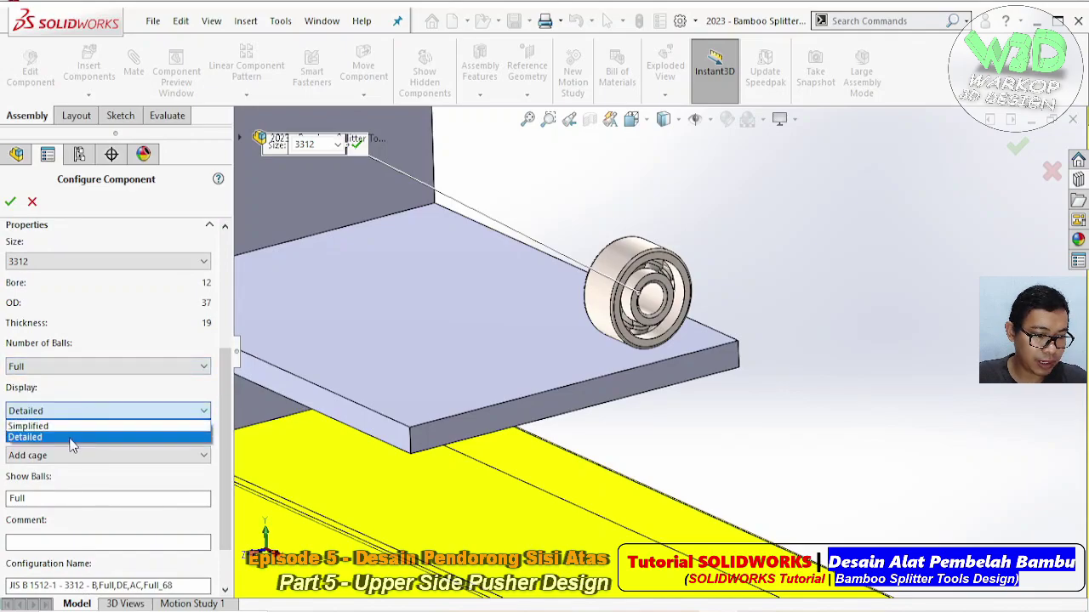
left_click(75, 439)
left_click(76, 461)
left_click(74, 477)
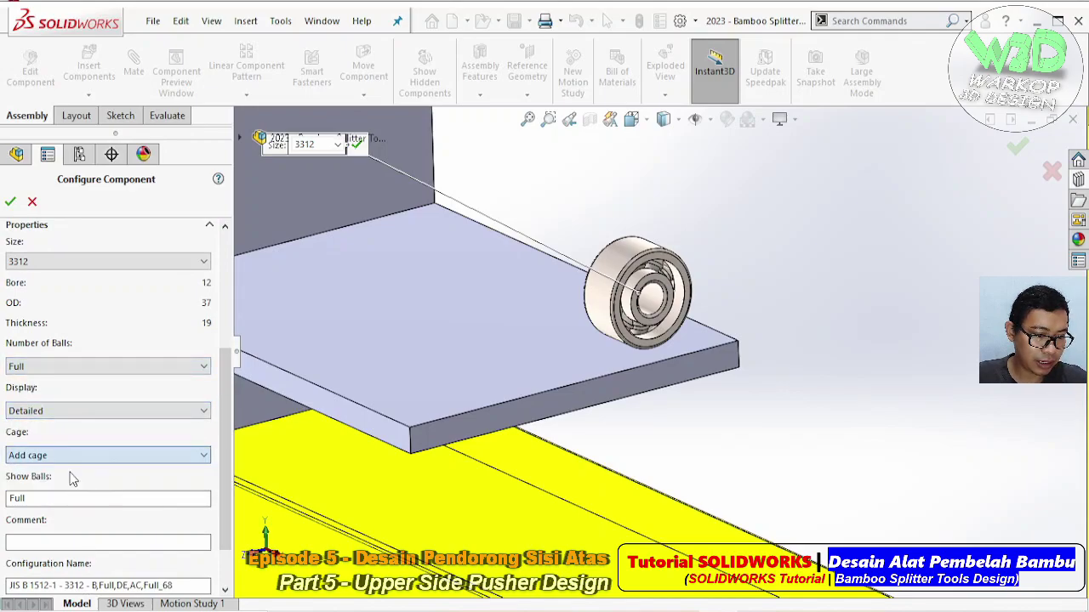
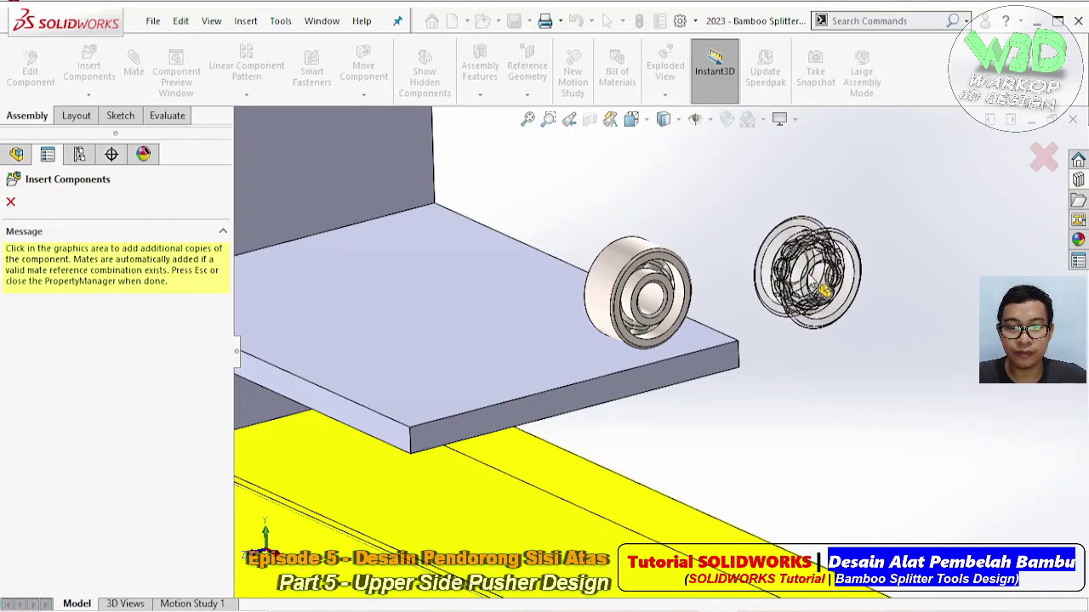
- Finish inserting bearings and drag the bearing down below the pusher plate
key("Escape")
middle_click_drag(807, 272, 634, 321)
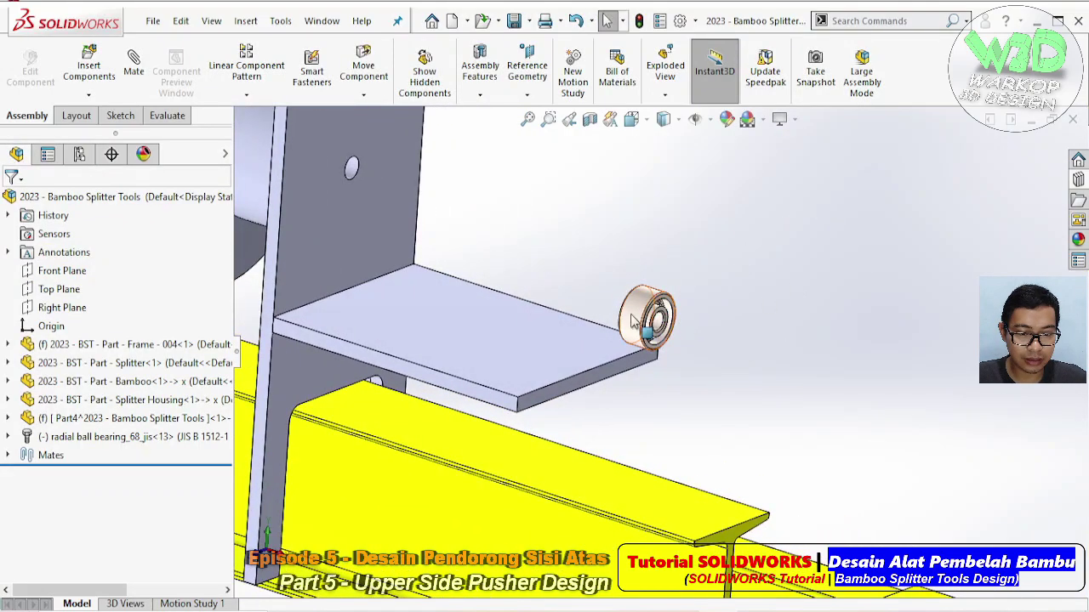
left_click_drag(634, 321, 609, 399)
scroll(609, 399, "down", 2)
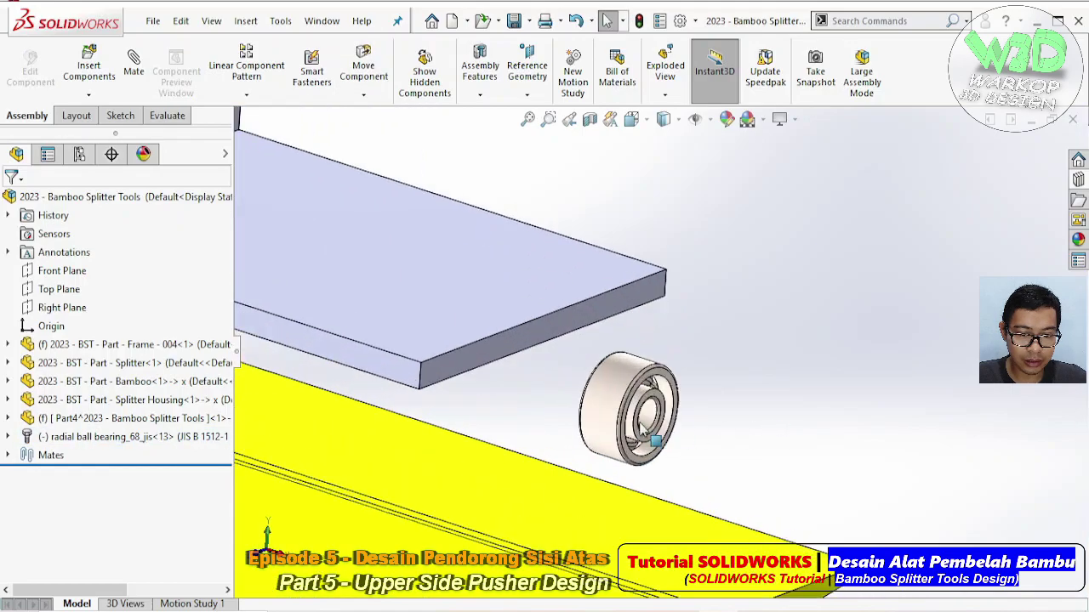
- Use Move with Triad to rotate the bearing so it faces the front
left_click(605, 391)
right_click(605, 389)
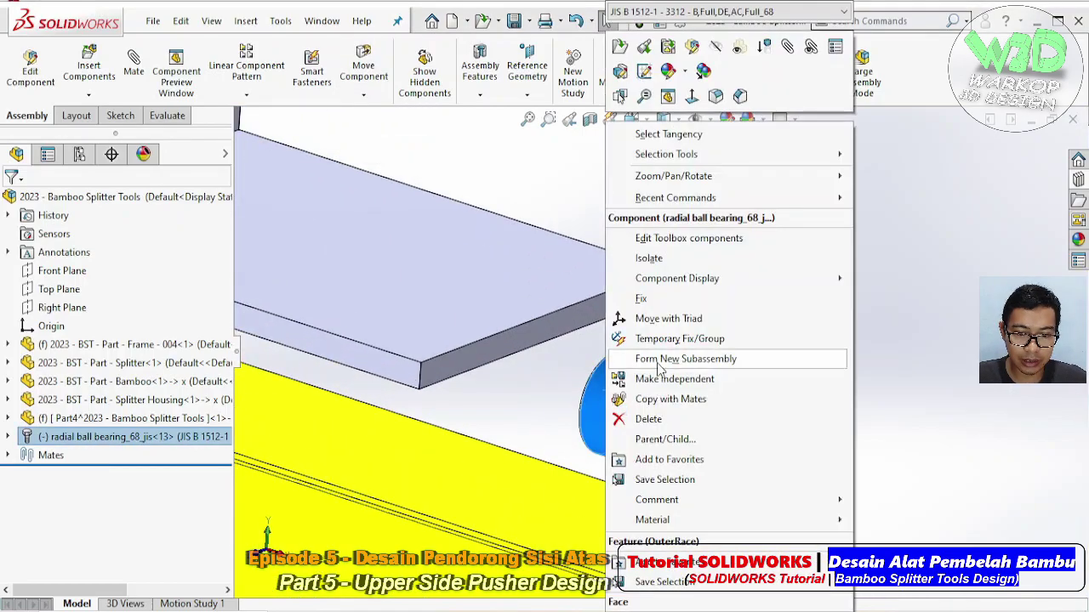
left_click(669, 318)
scroll(646, 438, "down", 1)
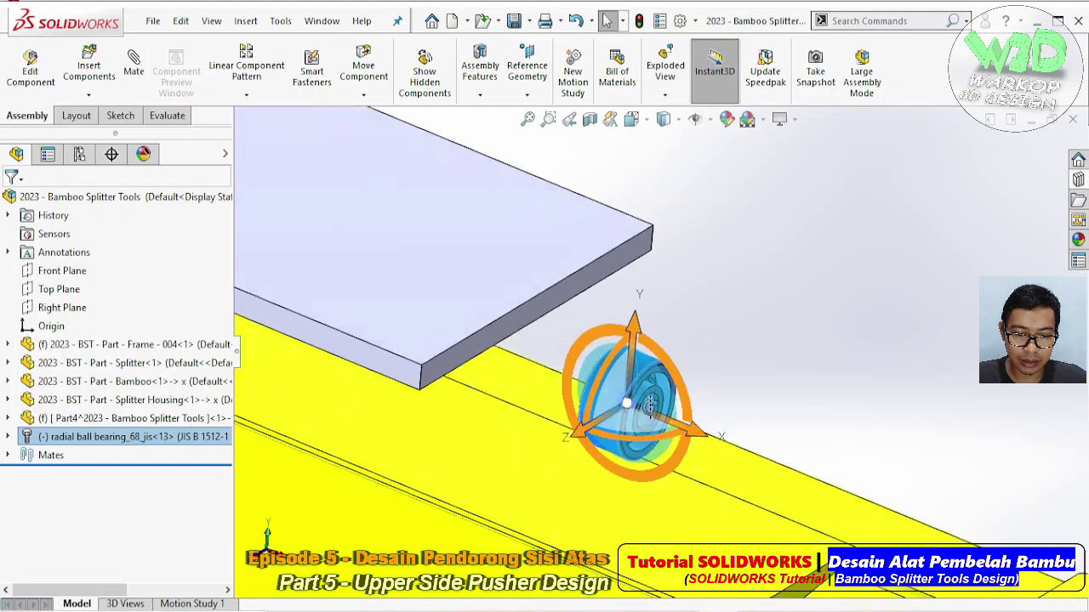
scroll(660, 447, "down", 1)
left_click_drag(657, 447, 629, 464)
middle_click_drag(630, 464, 536, 198)
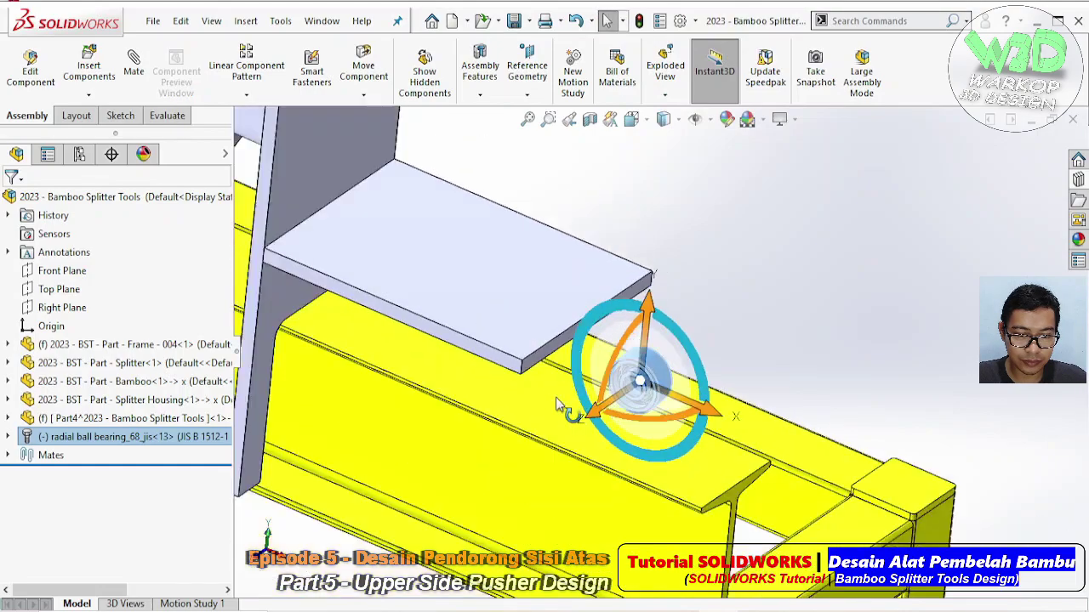
middle_click_drag(712, 296, 673, 310)
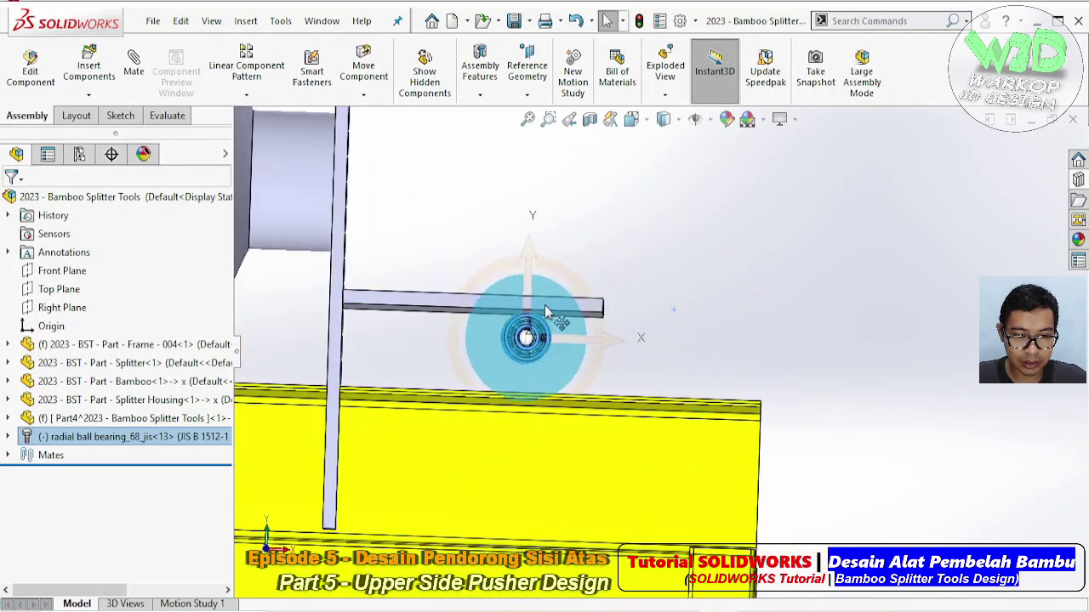
left_click(673, 309)
- Orbit the view so the bearing is seen facing forward beneath the plate
middle_click_drag(545, 314, 522, 328)
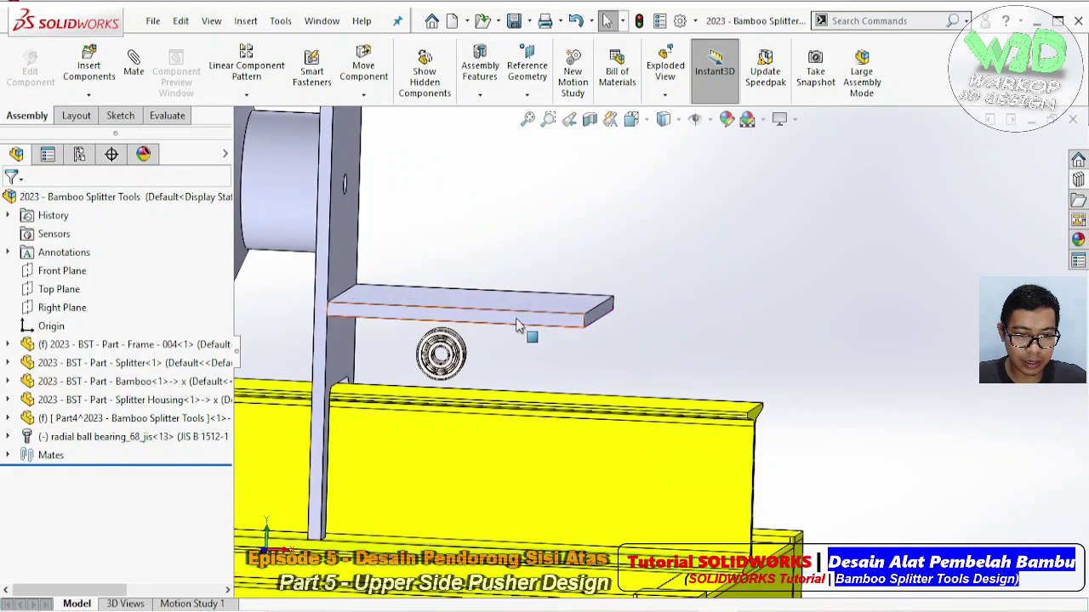
left_click(515, 318)
key("Escape")
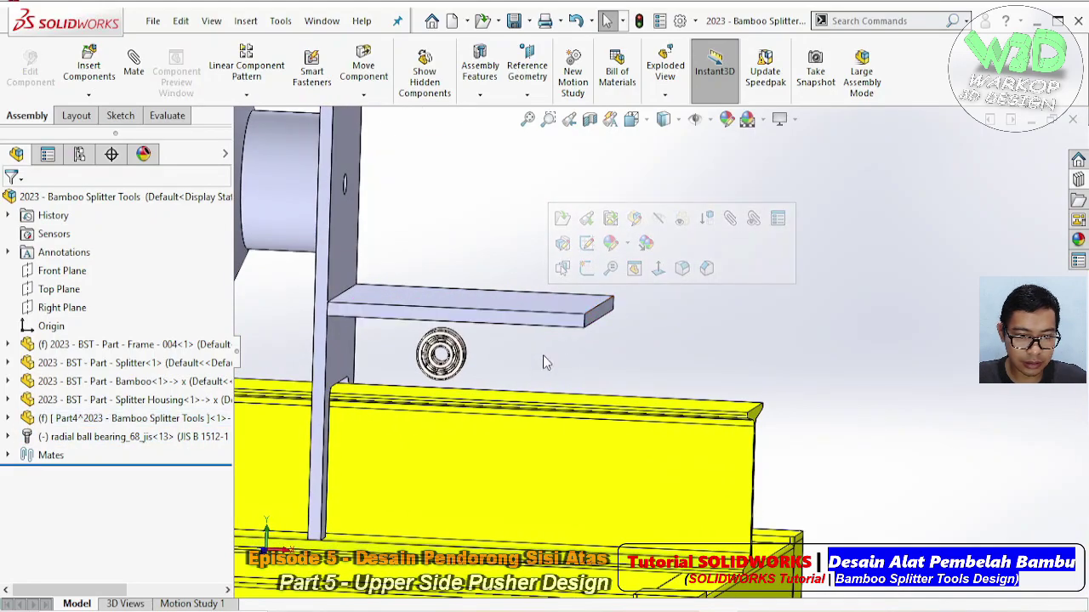
scroll(443, 349, "down", 5)
middle_click_drag(442, 349, 626, 366)
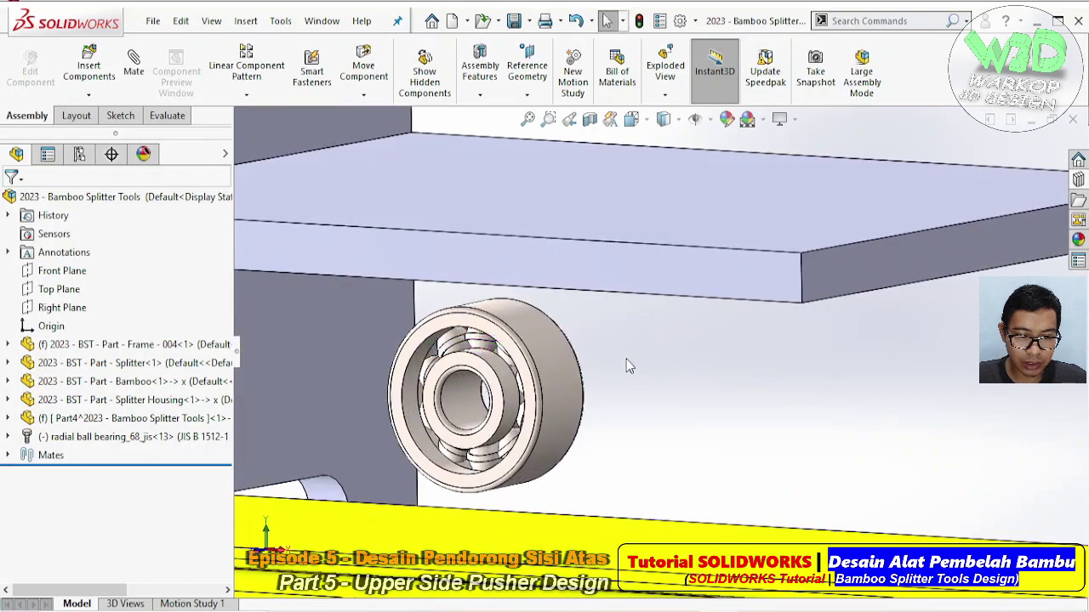
- Measure the bearing's outer diameter to confirm it is 37 mm
left_click(168, 116)
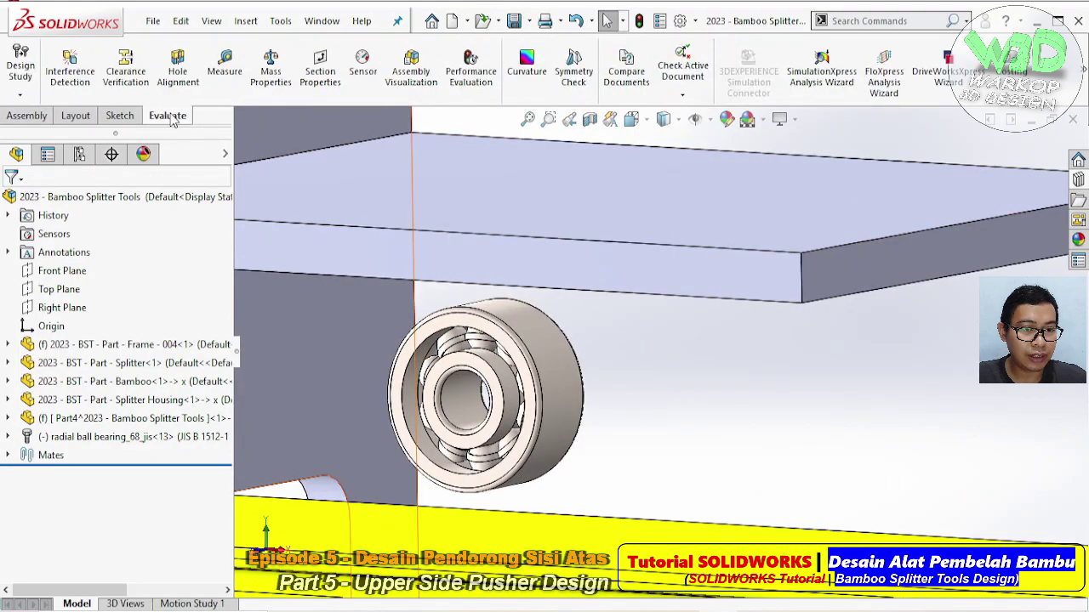
left_click(223, 68)
left_click(536, 334)
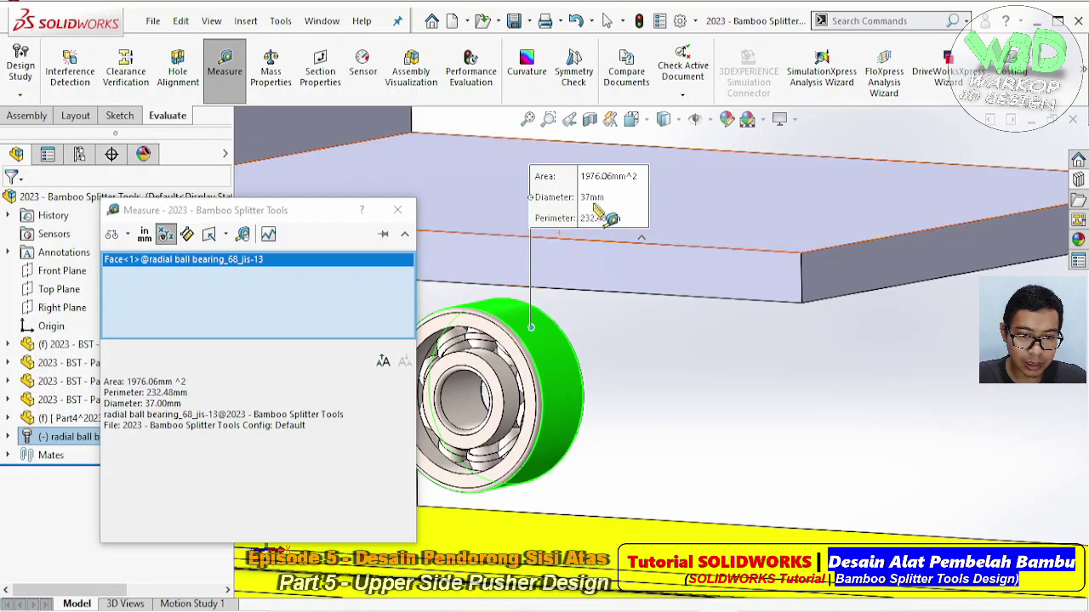
left_click(396, 210)
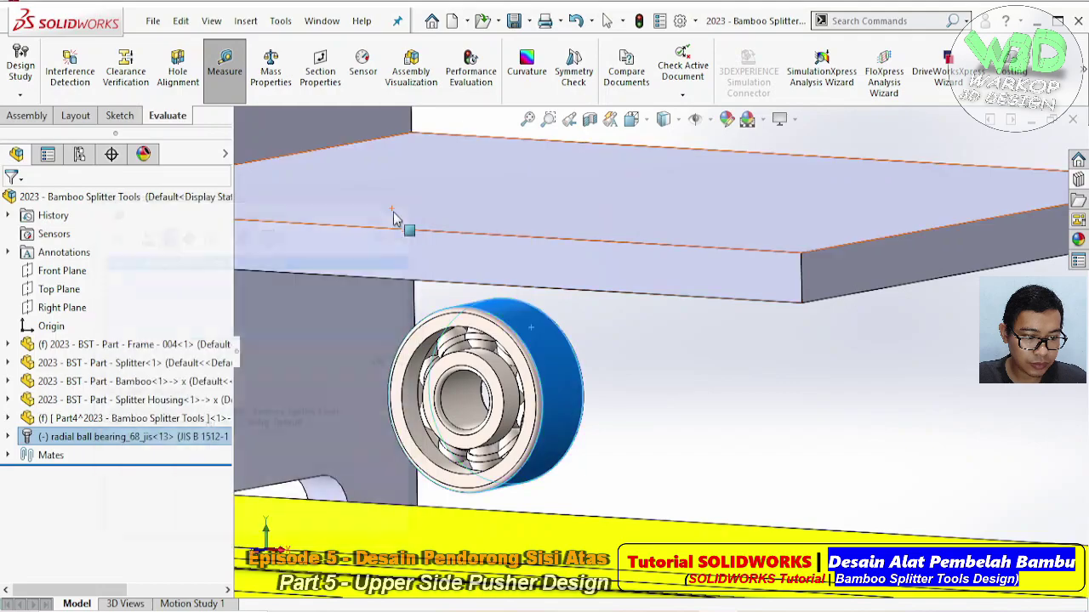
- View the pusher plate face head-on with Normal To
left_click(374, 242)
left_click(504, 189)
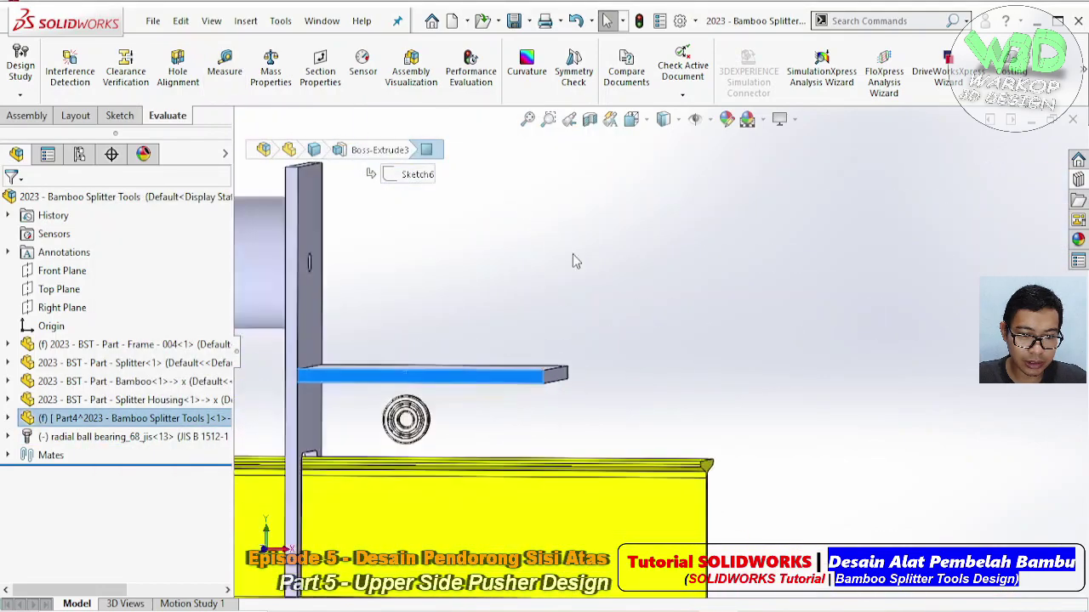
scroll(782, 275, "down", 3)
scroll(694, 290, "down", 3)
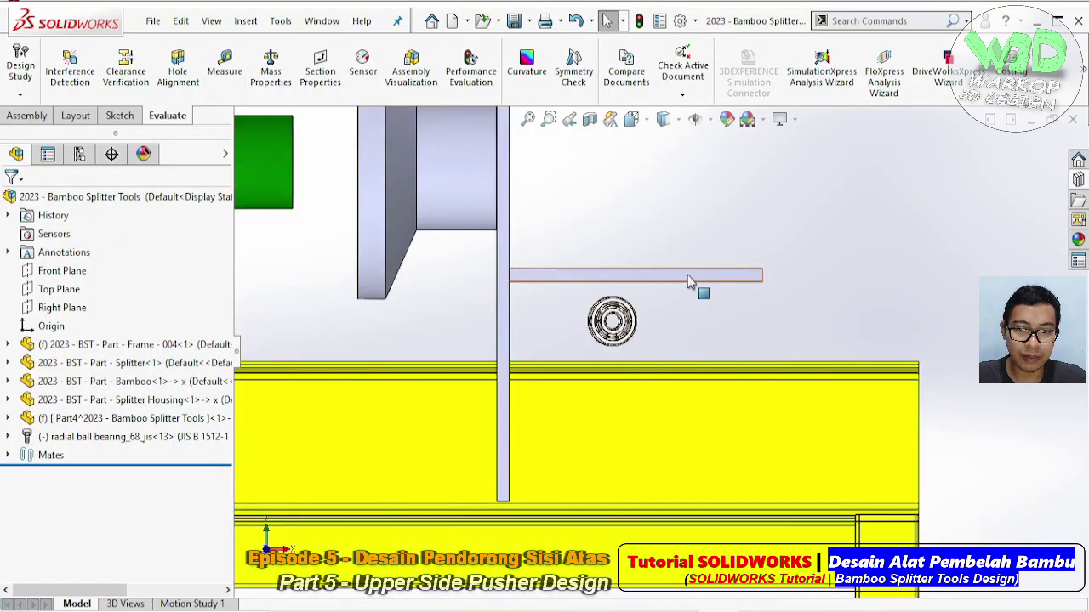
left_click(690, 282)
left_click(808, 223)
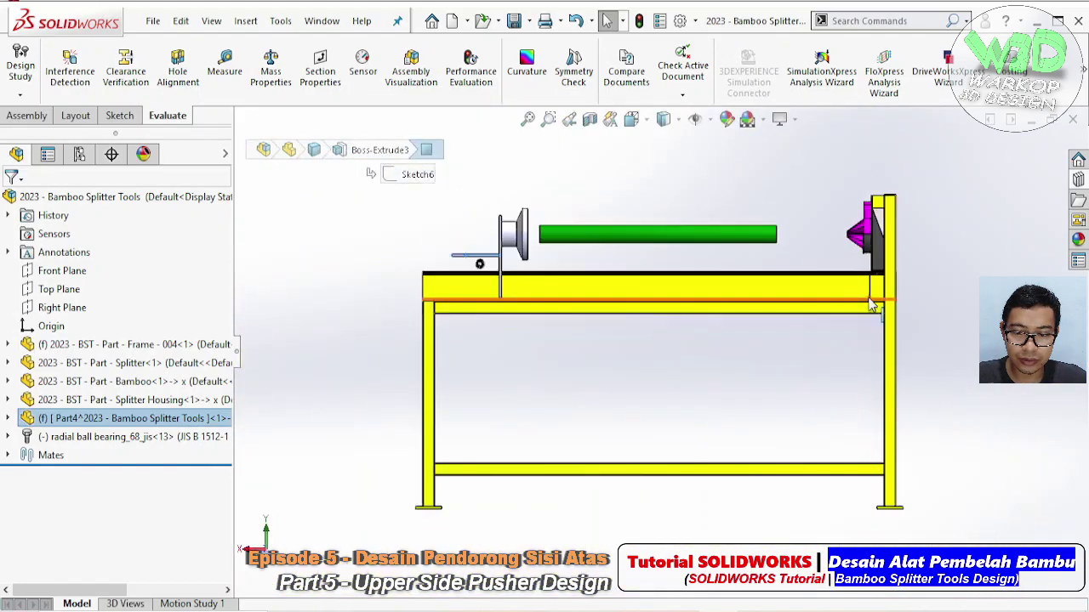
scroll(539, 290, "down", 3)
scroll(508, 249, "down", 2)
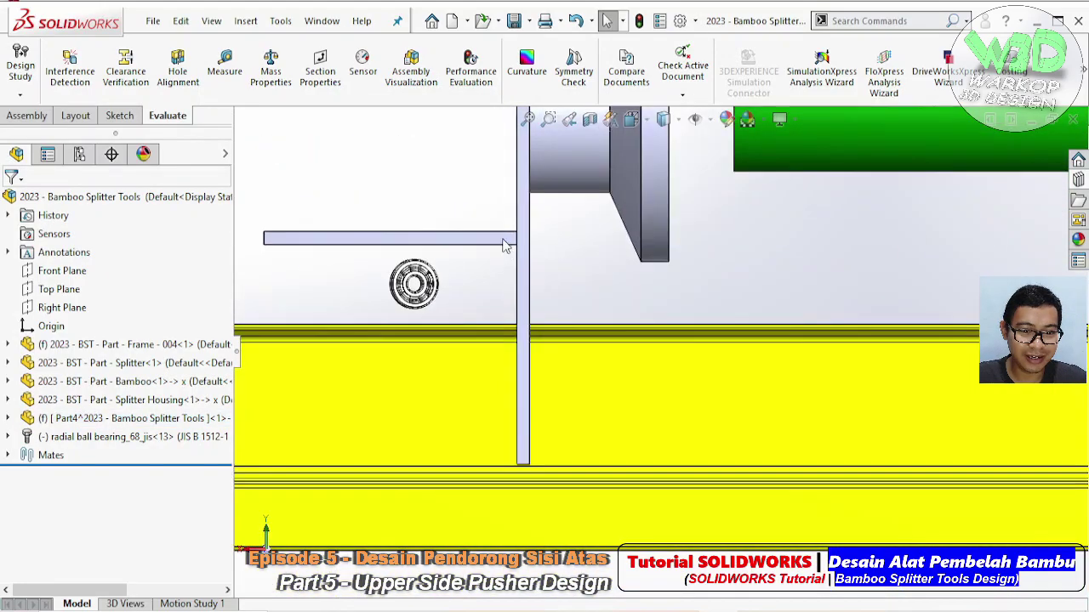
- Square the view to the frame side, then start editing the pusher plate part
left_click(504, 241)
middle_click_drag(504, 242, 623, 407)
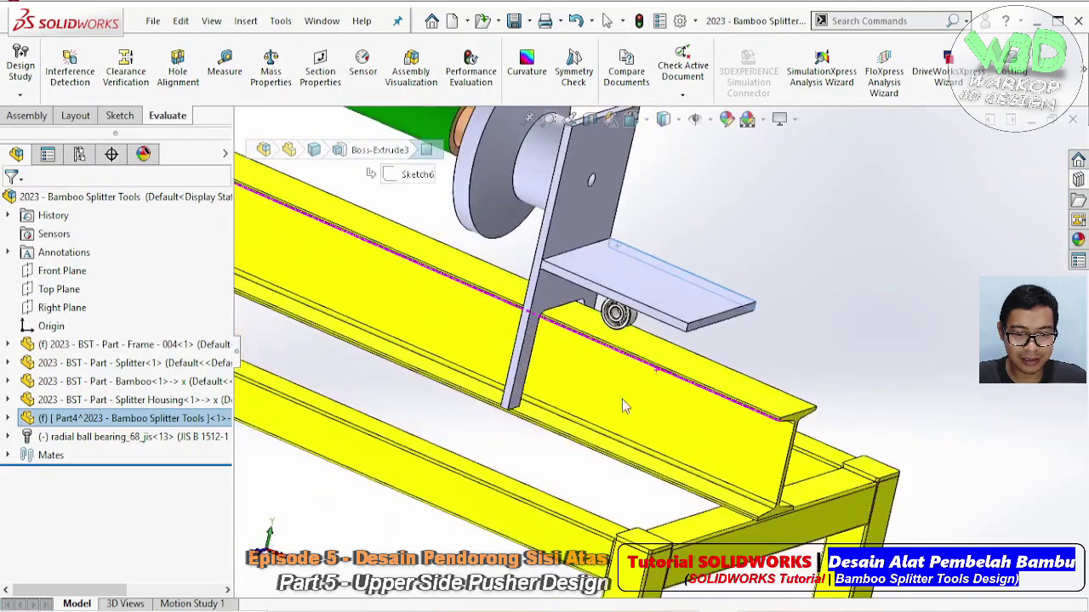
left_click(623, 406)
left_click(745, 280)
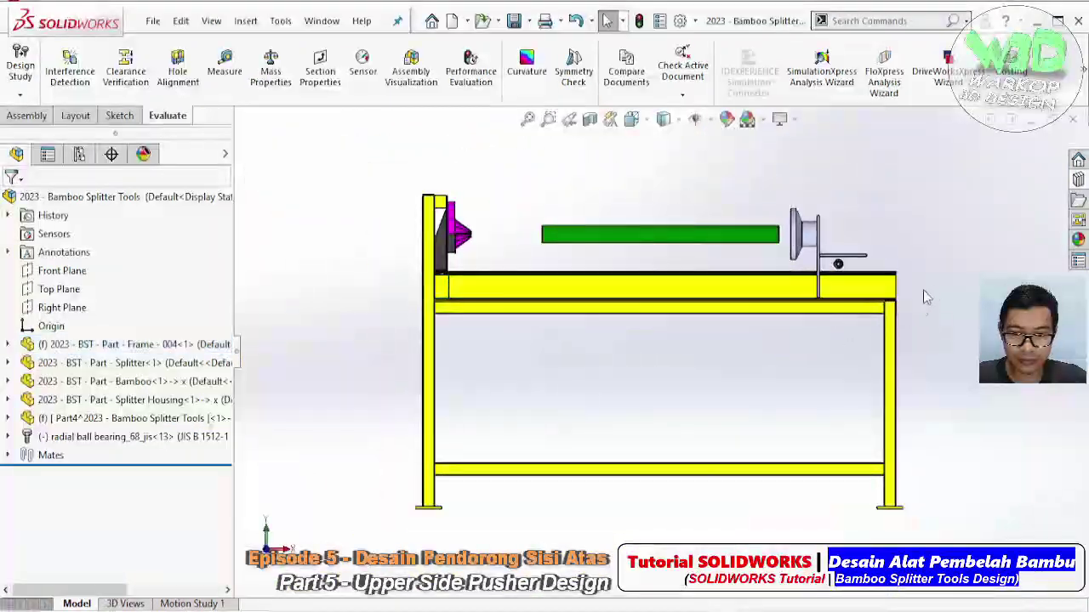
scroll(851, 272, "down", 2)
scroll(790, 301, "down", 2)
scroll(790, 301, "down", 1)
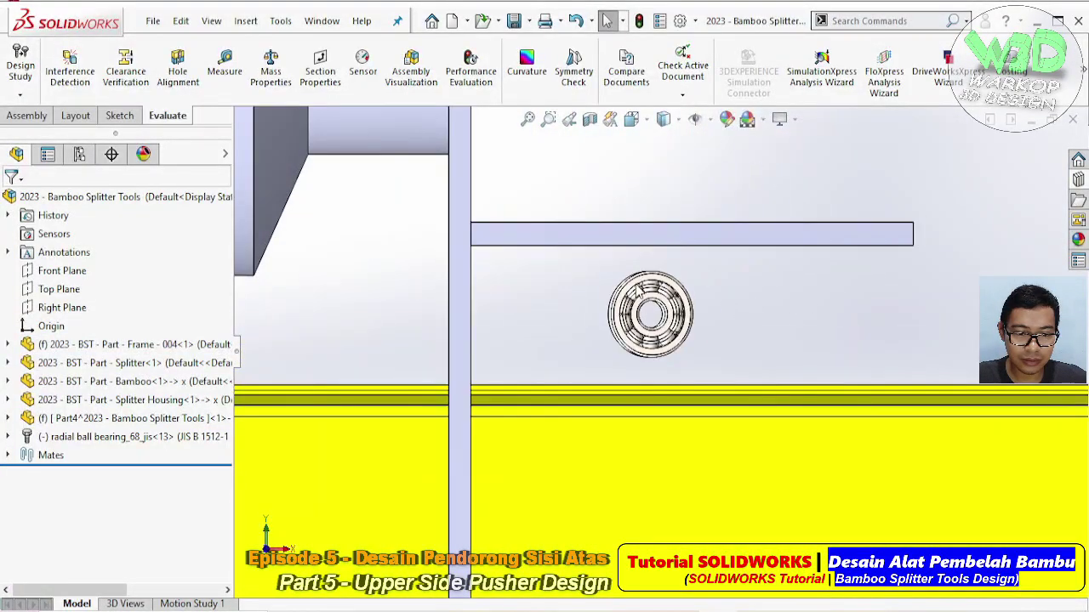
left_click(545, 247)
left_click(660, 147)
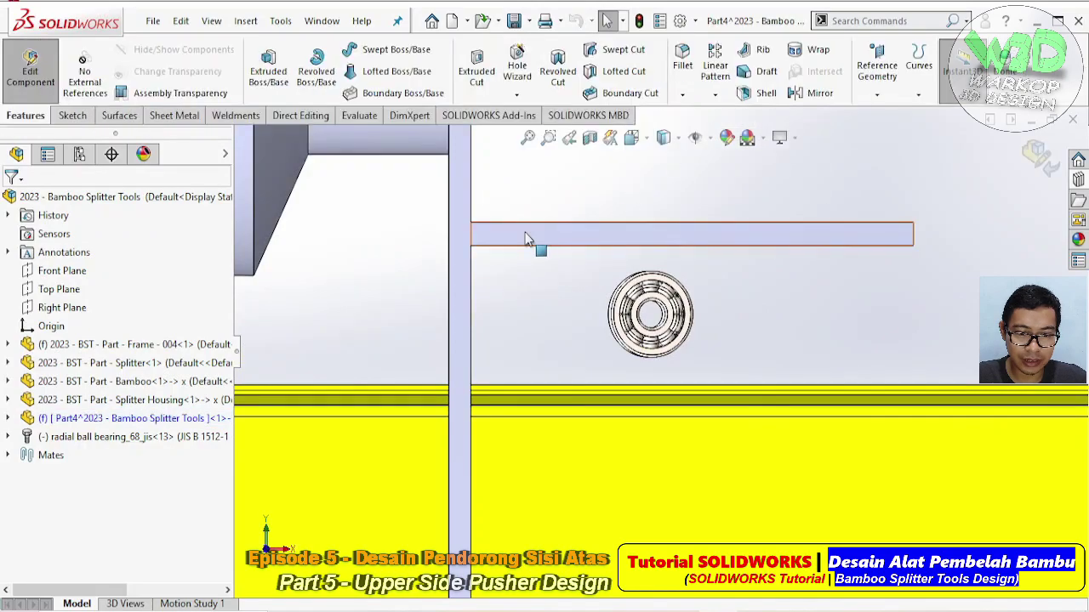
- Start a sketch on the plate face with a vertical construction line hanging below it
left_click(526, 239)
left_click(599, 182)
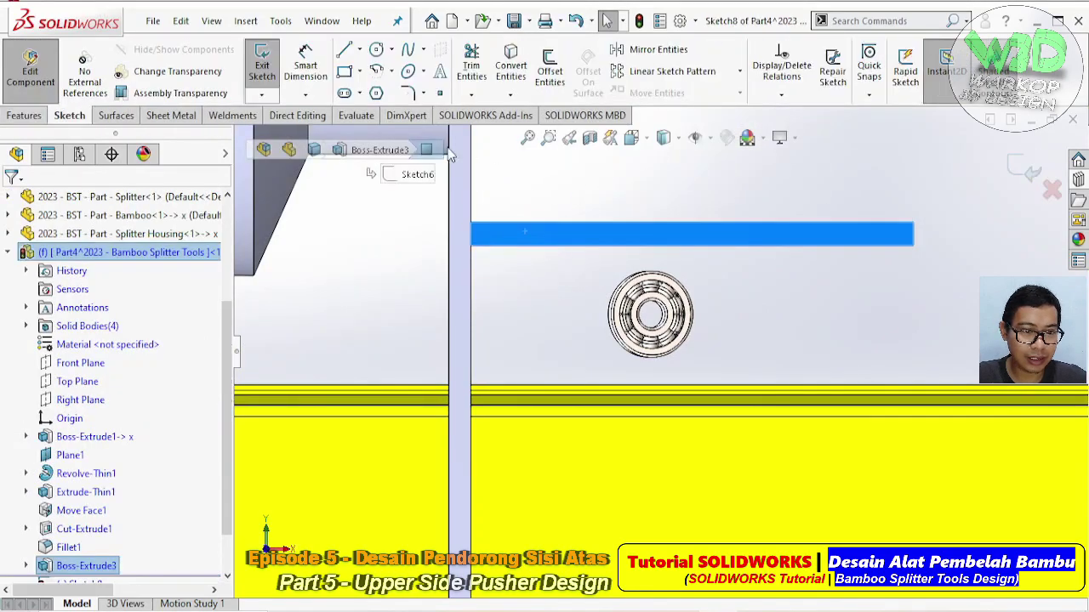
left_click(359, 50)
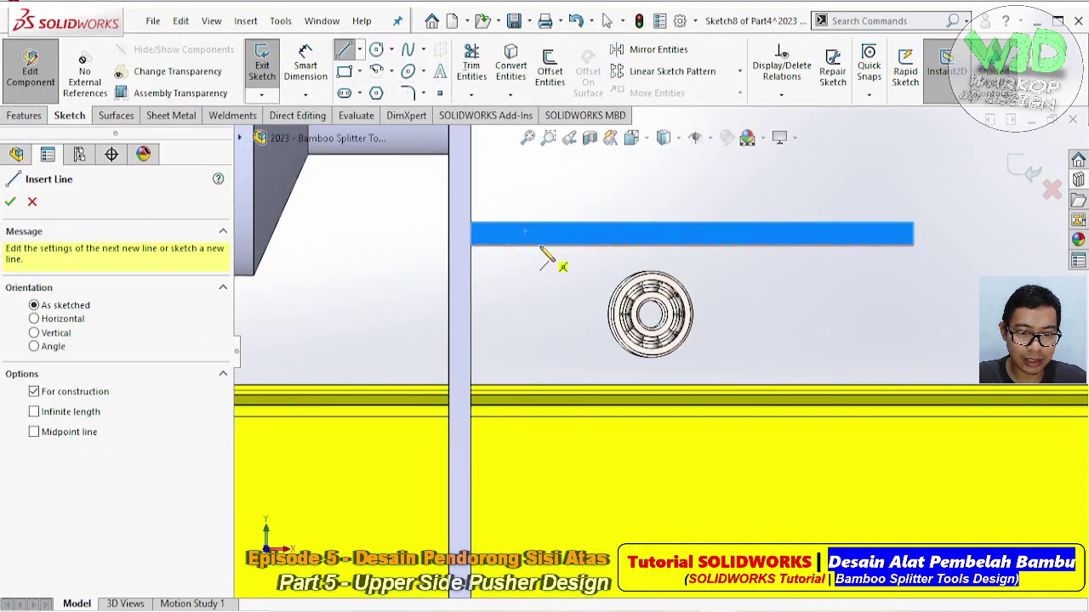
left_click(539, 245)
left_click(540, 338)
key("Escape")
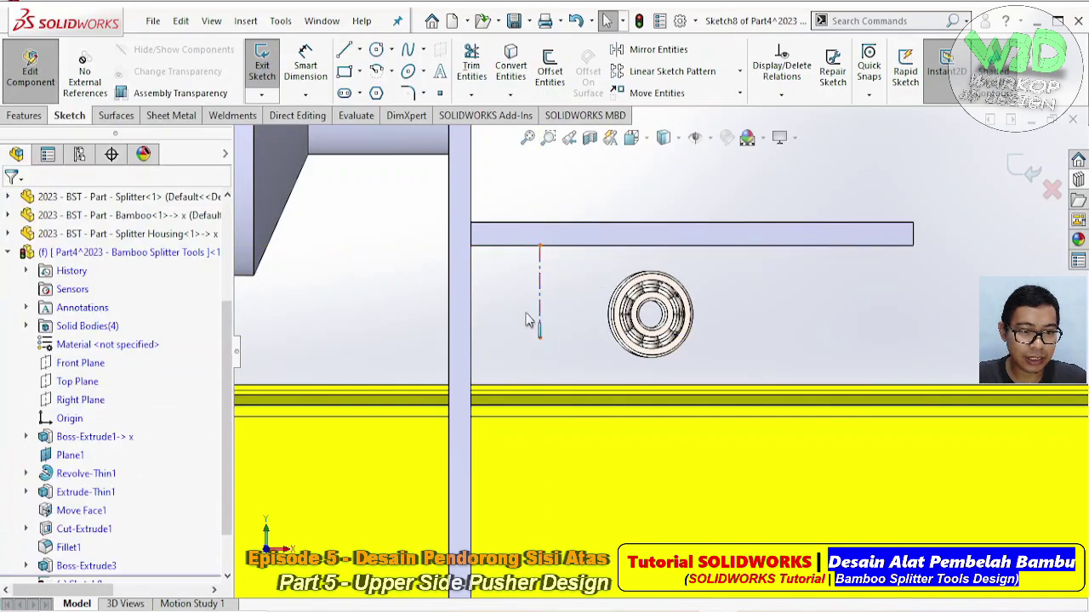
- Draw a circle centred on the construction line's lower end
left_click(393, 52)
left_click(403, 73)
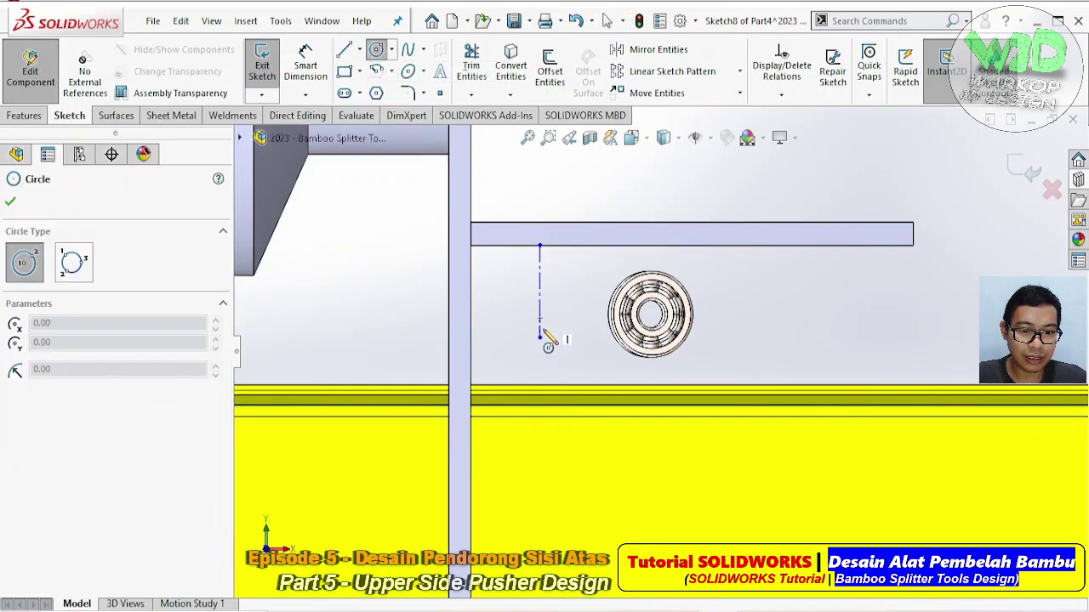
left_click(539, 337)
left_click(570, 374)
key("Escape")
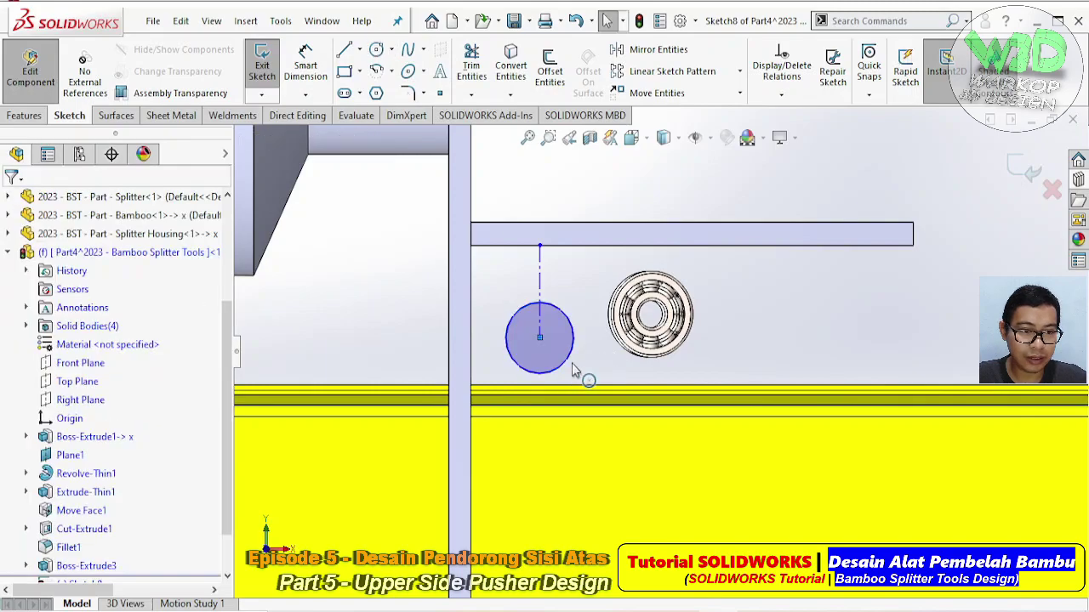
scroll(569, 371, "down", 1)
right_click_drag(569, 359, 602, 249)
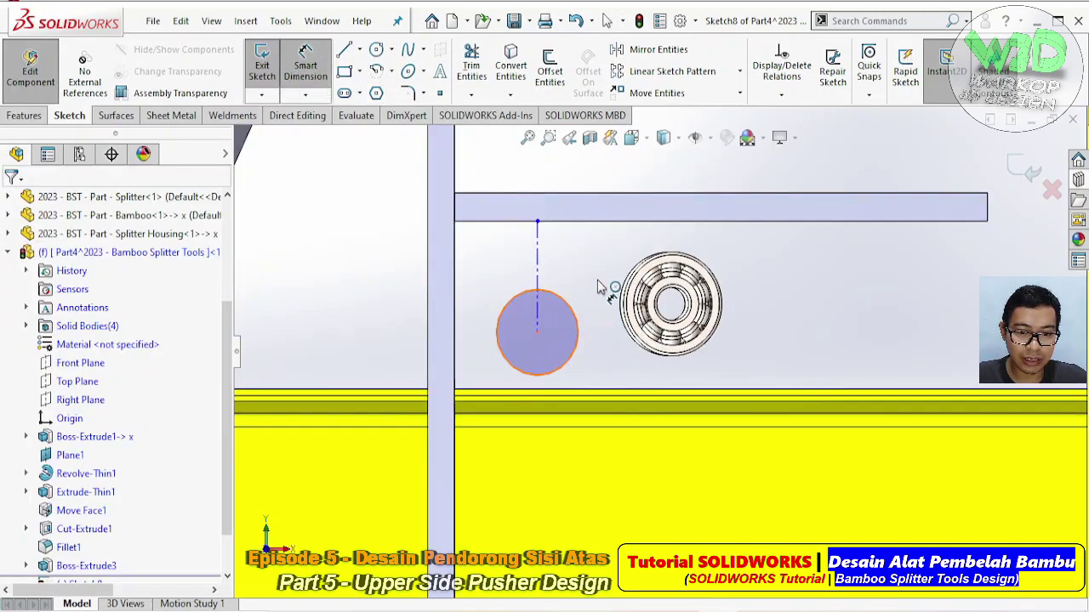
- Dimension the circle to Ø37 mm and convert it to construction geometry
left_click(577, 321)
left_click(599, 263)
type("37")
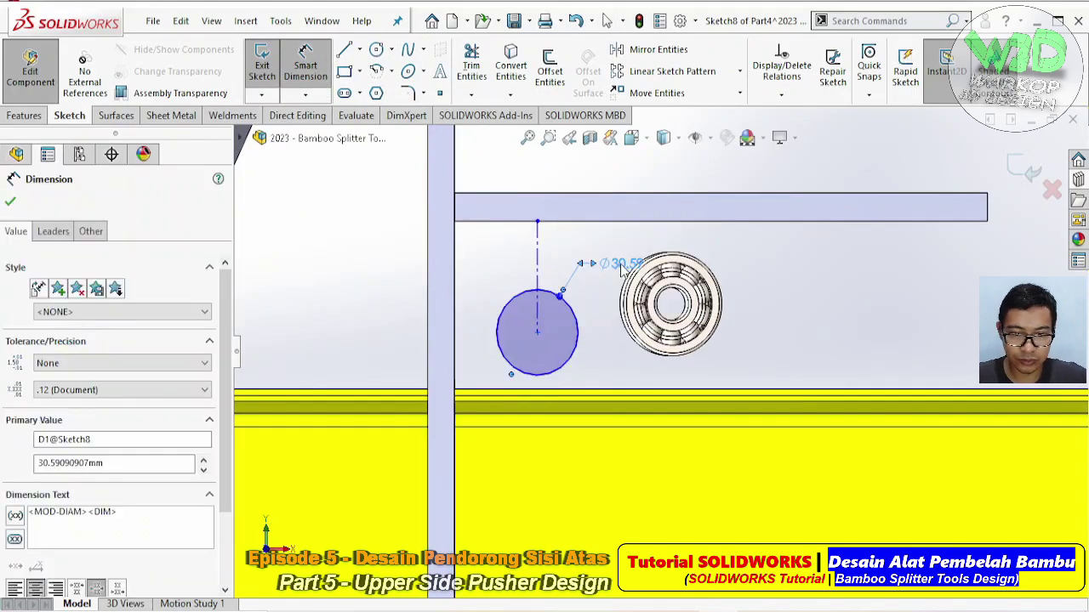
key("Return")
key("Escape")
left_click(581, 312)
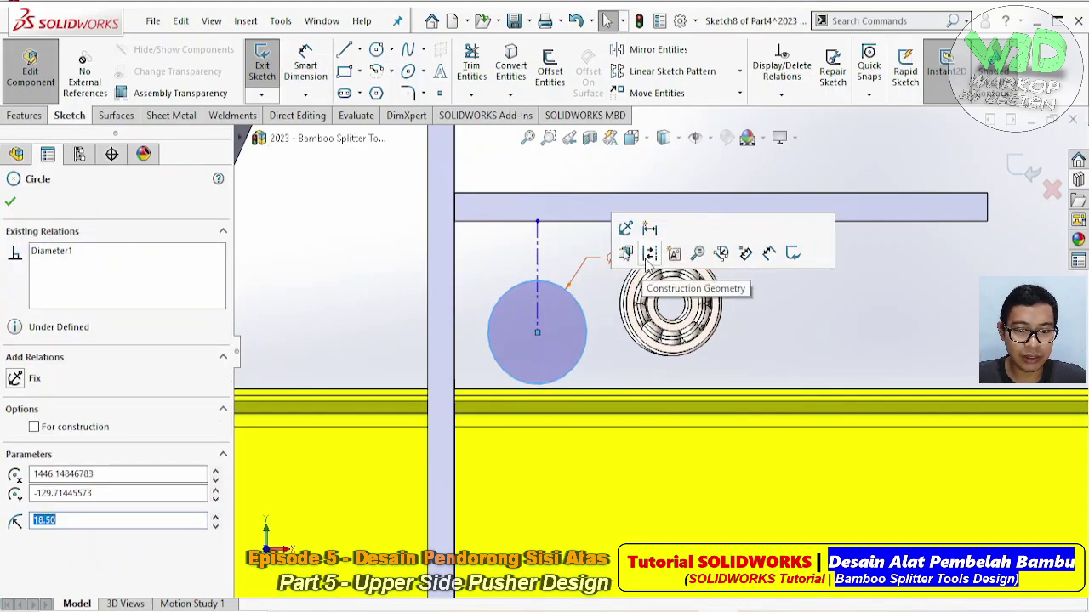
left_click(648, 255)
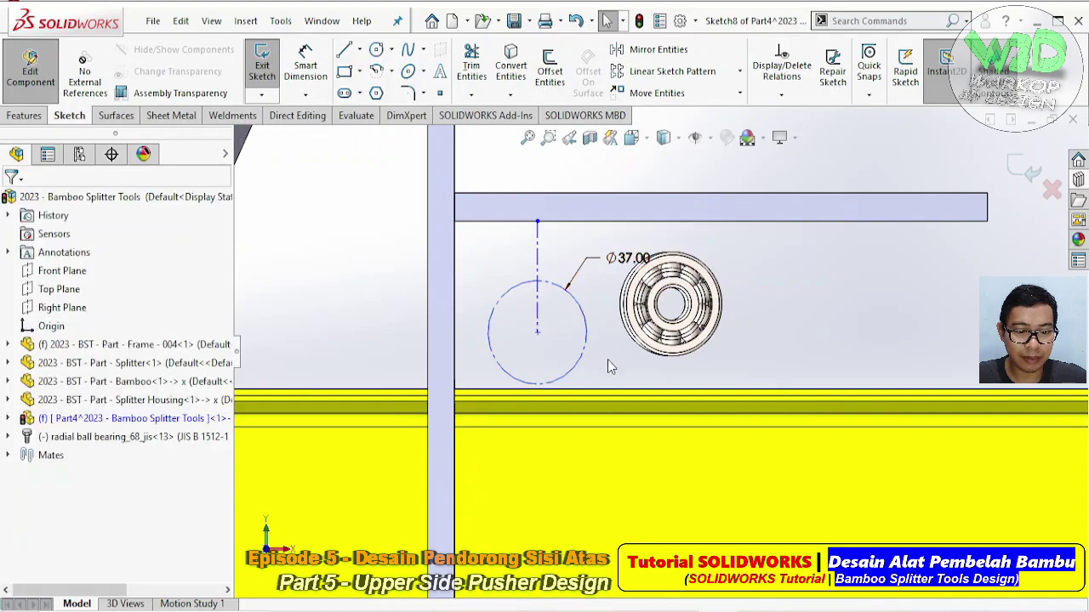
- Make the Ø37 construction circle tangent to the frame edge
scroll(606, 364, "down", 3)
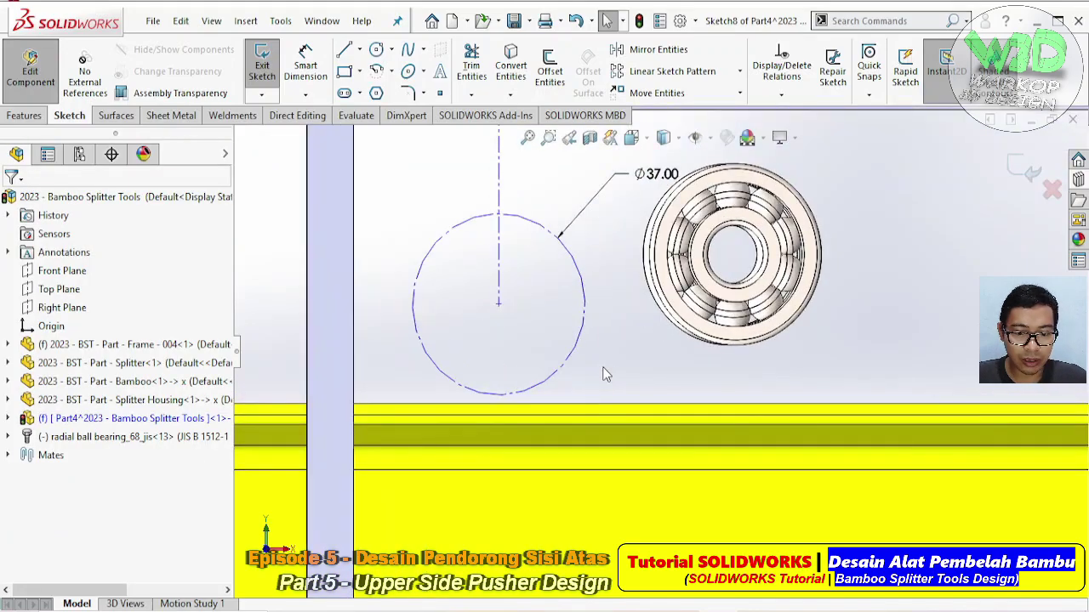
left_click(568, 404)
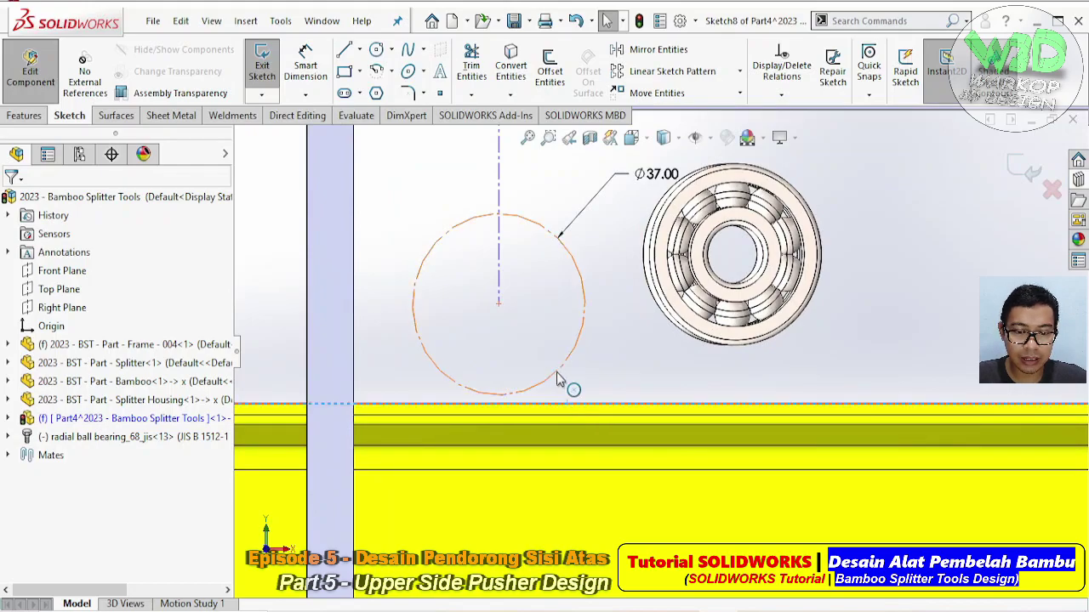
left_click(556, 380, "ctrl")
left_click(602, 300)
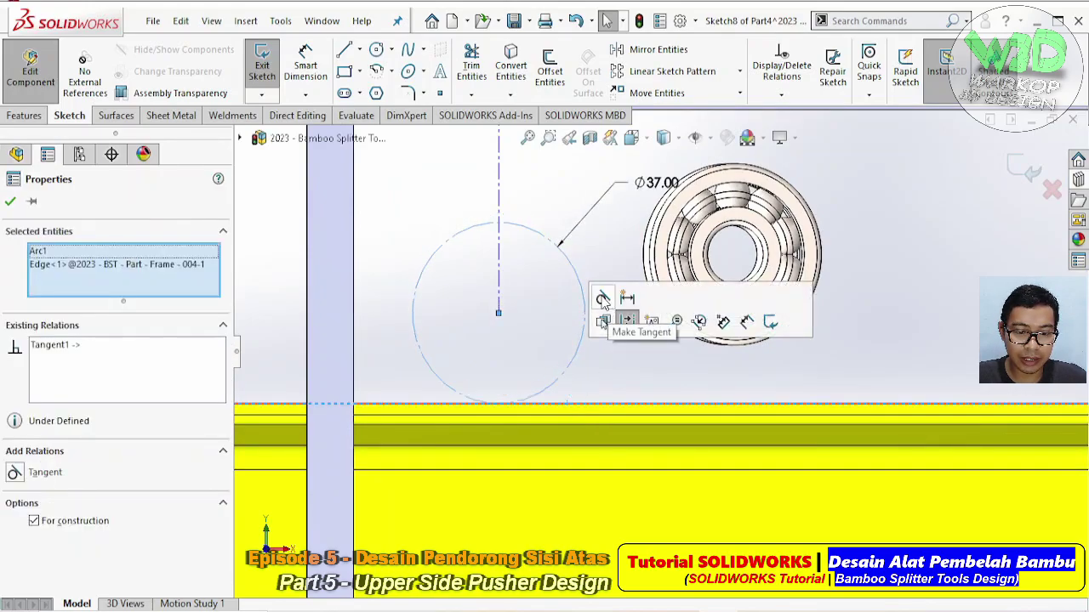
scroll(602, 302, "up", 3)
left_click(584, 330)
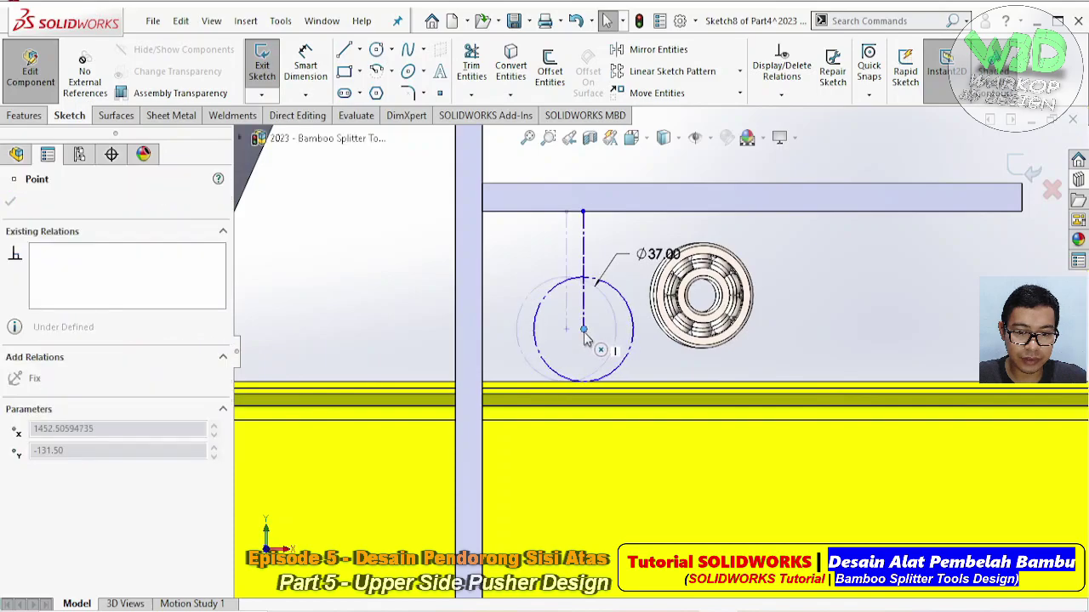
key("Escape")
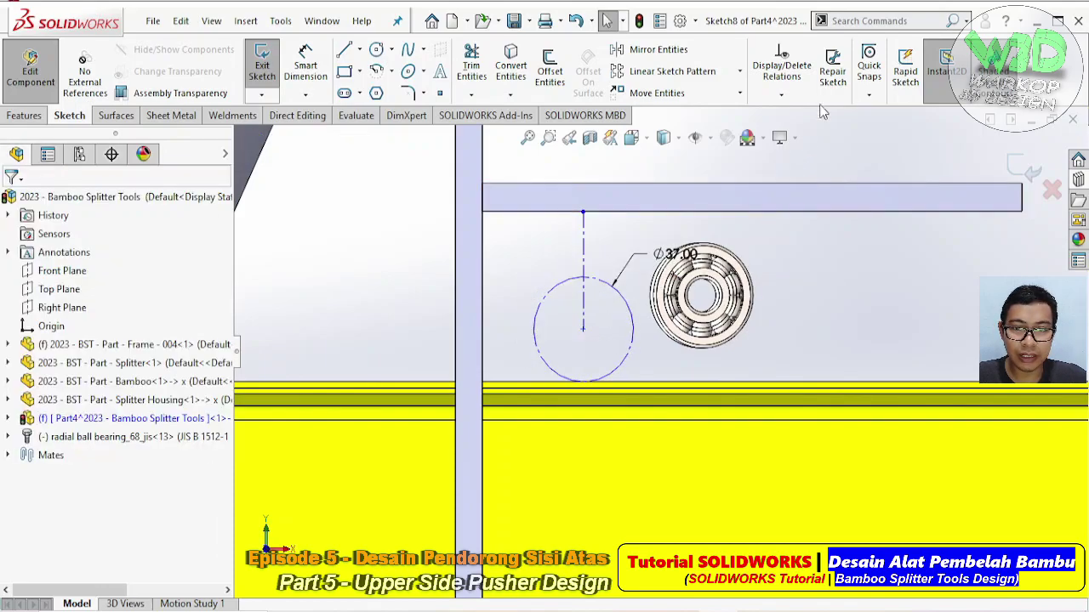
- Delete the Tangent1 relation in Display/Delete Relations
left_click(803, 74)
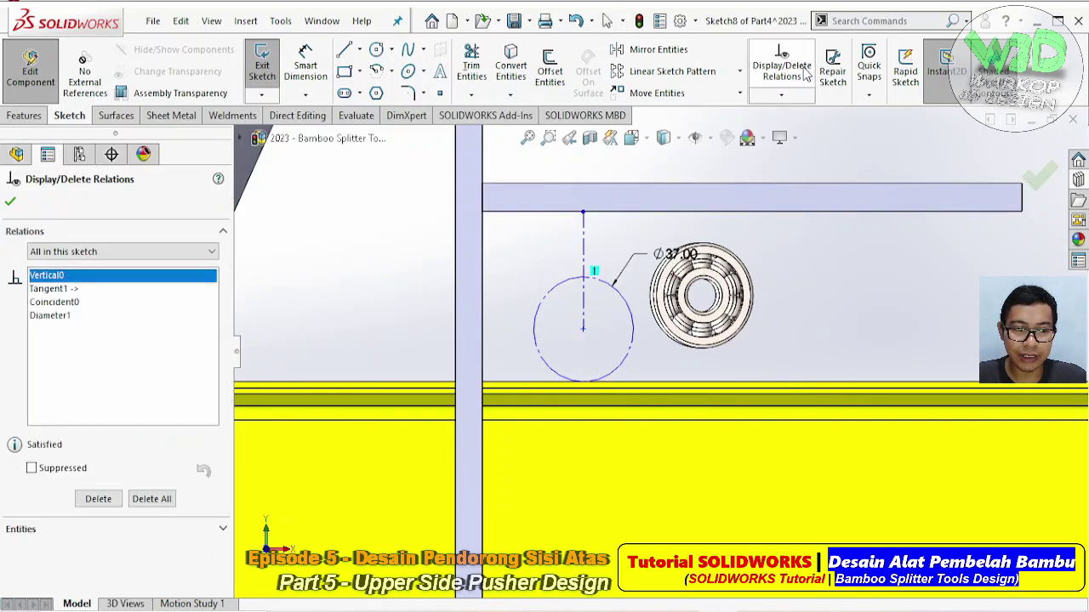
left_click(51, 288)
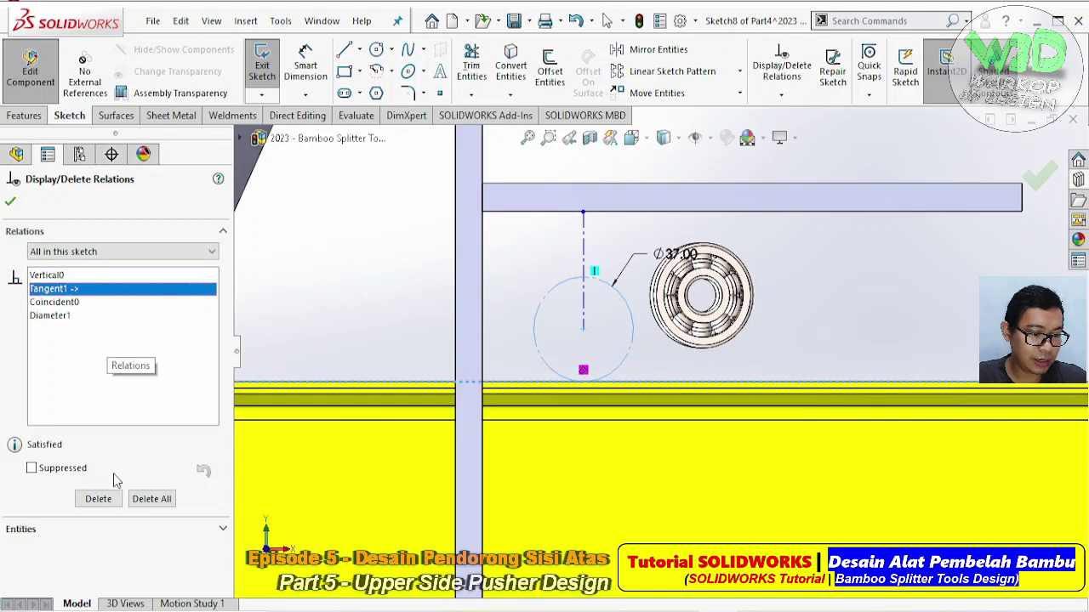
left_click(101, 499)
key("Return")
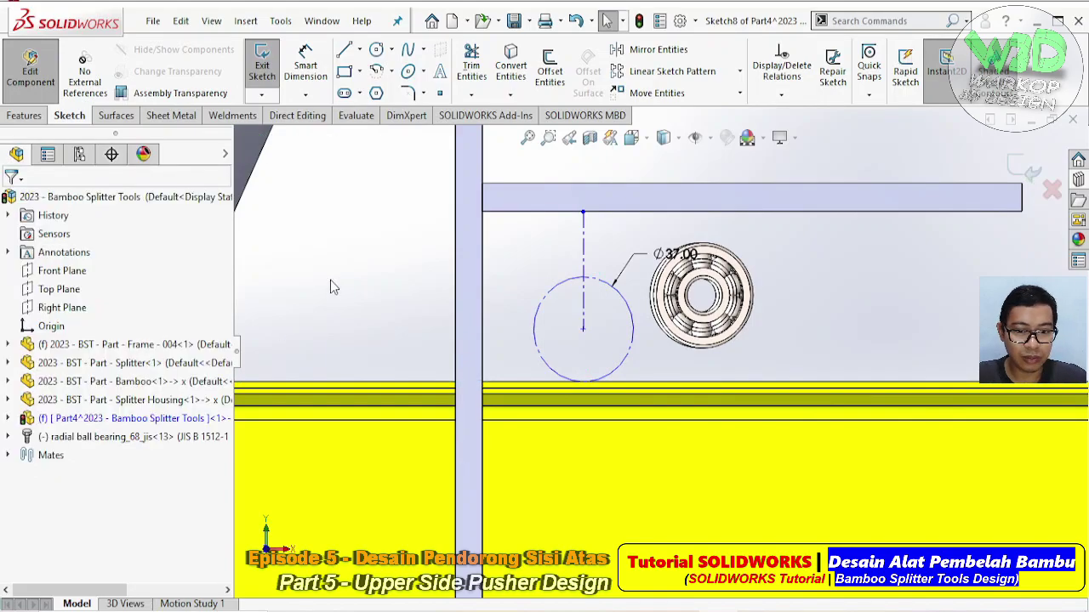
scroll(609, 326, "down", 2)
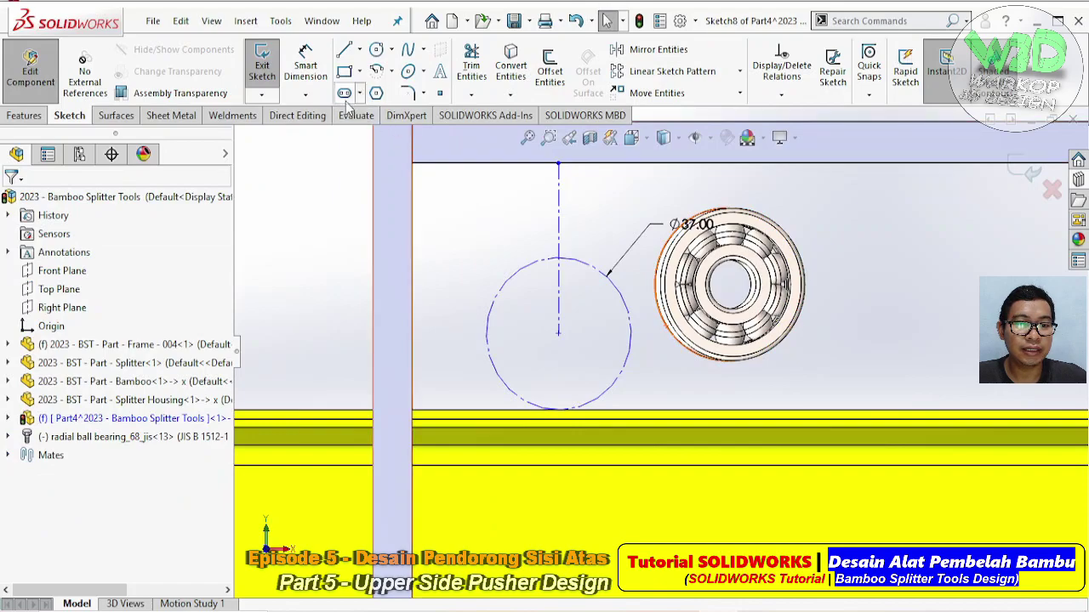
- Dimension the centreline to 41.50 and nudge the circle centre slightly left
left_click(314, 71)
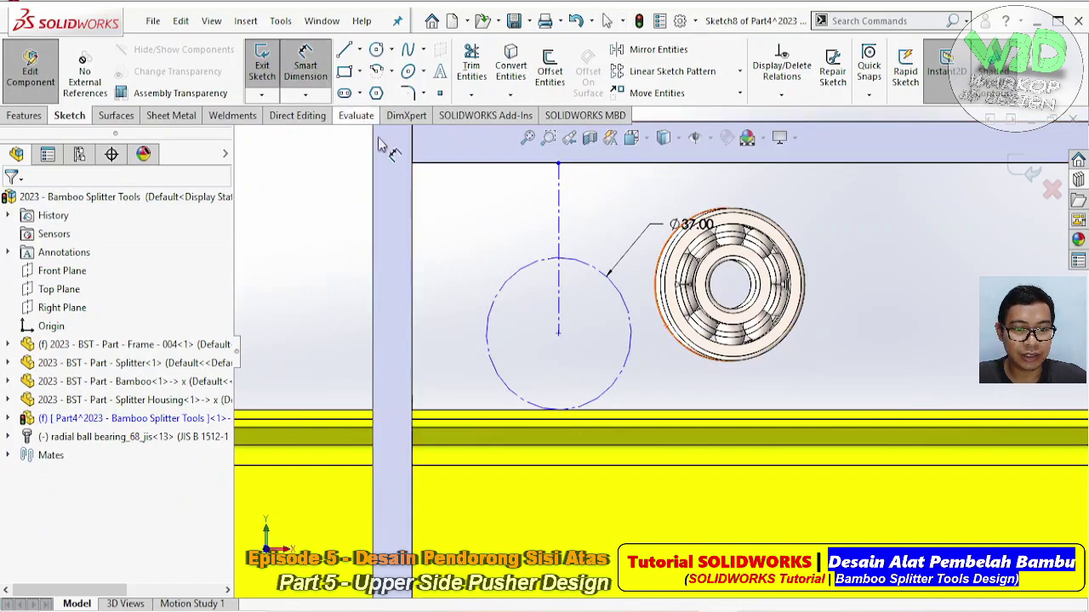
left_click(559, 220)
left_click(472, 240)
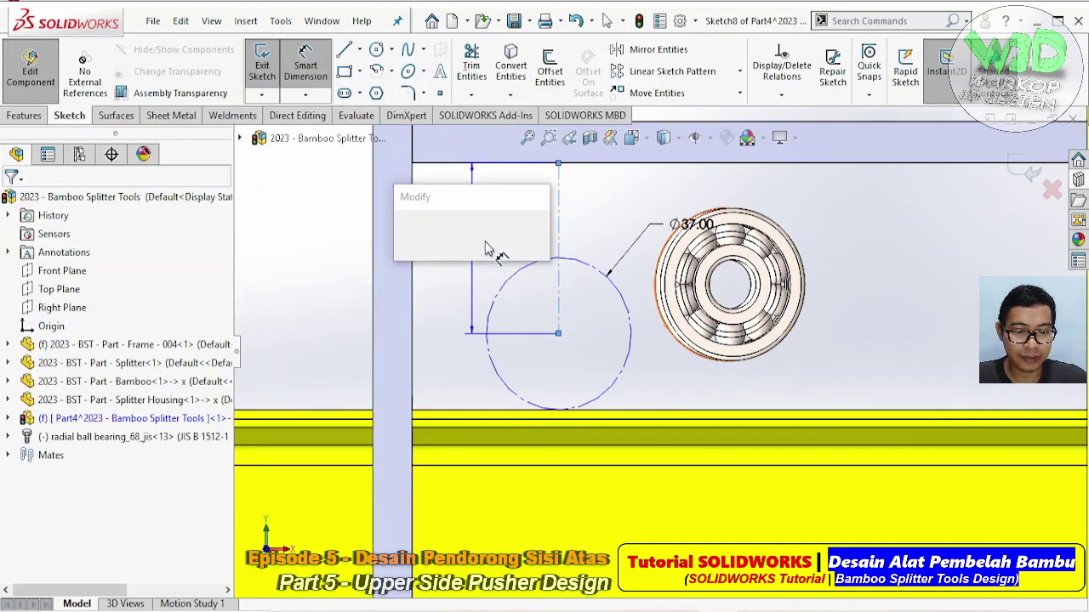
key("Return")
key("Escape")
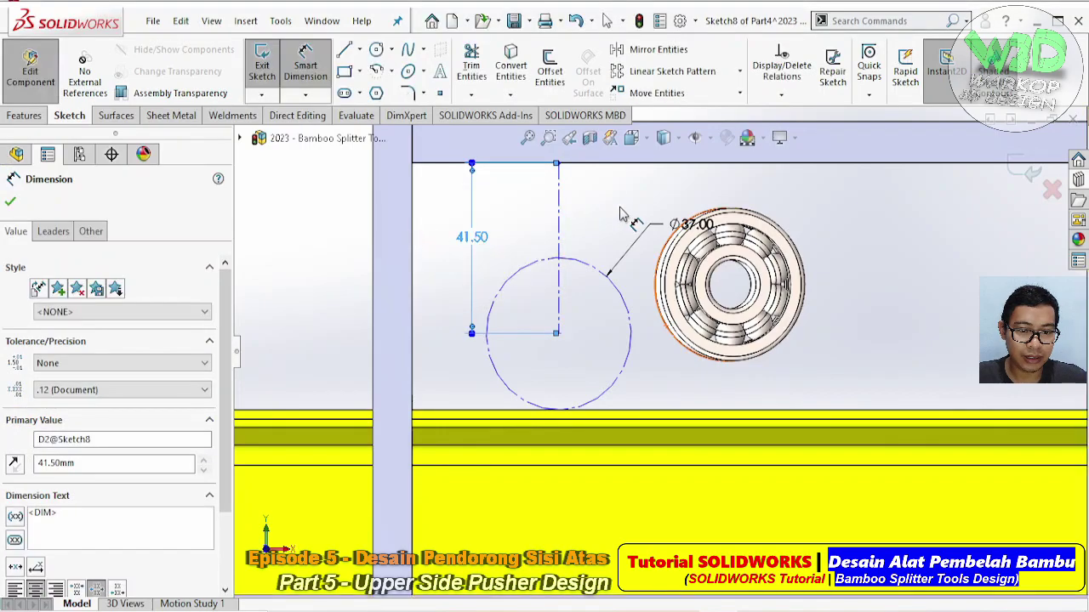
left_click_drag(559, 334, 550, 333)
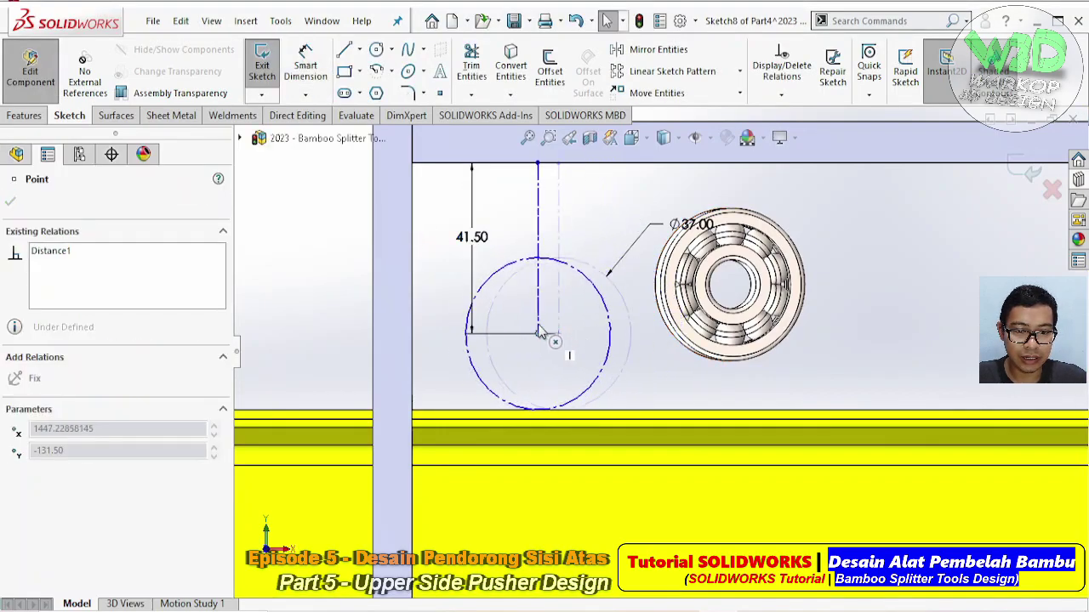
key("Escape")
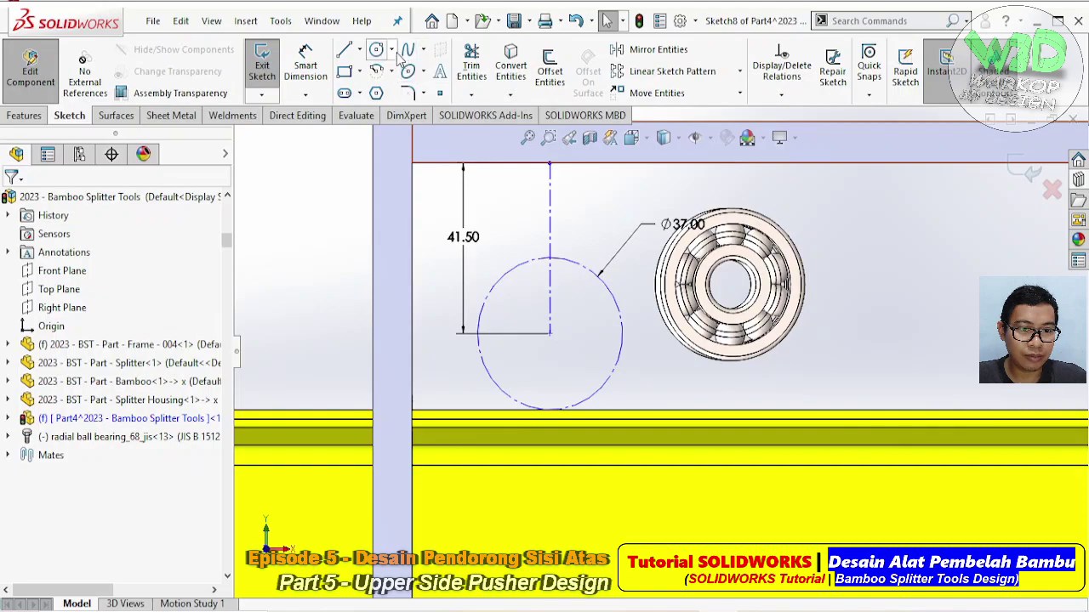
- Draw a small circle concentric with the construction circle's centre
left_click(392, 50)
left_click(403, 71)
left_click(549, 333)
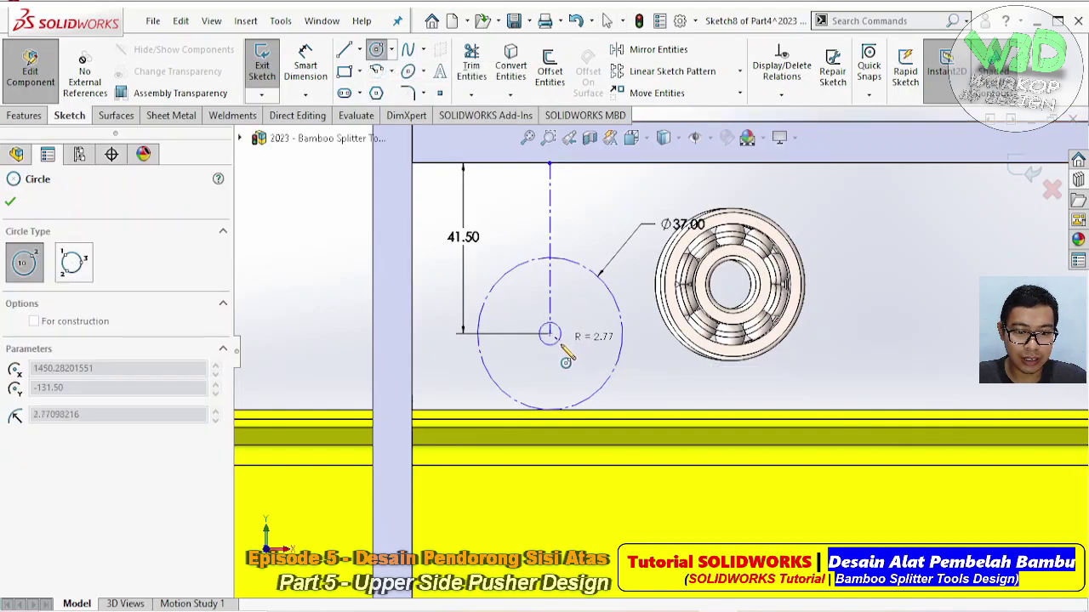
left_click(563, 351)
key("Escape")
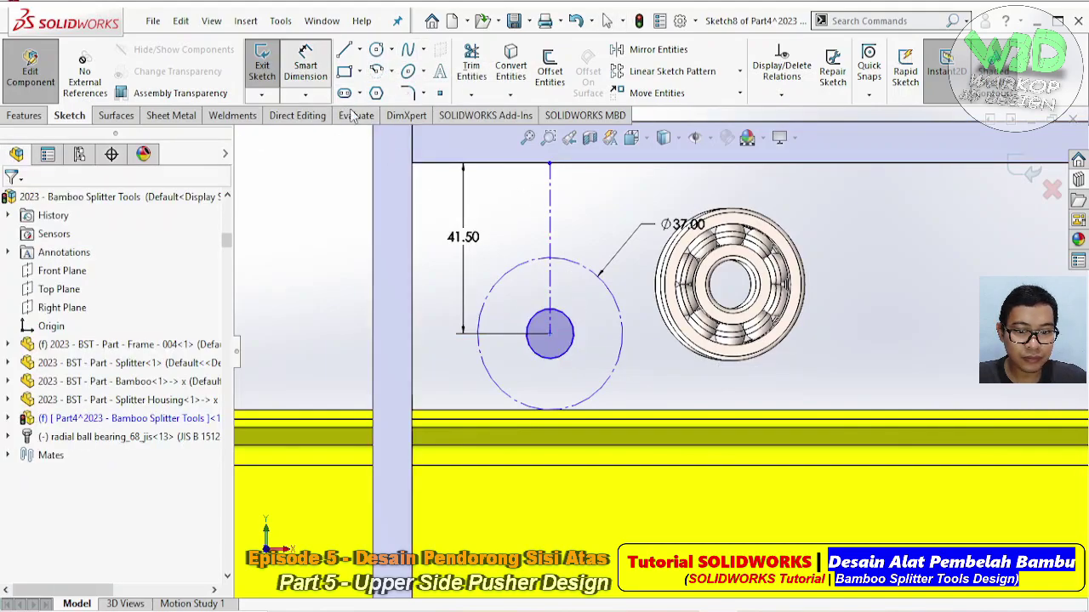
- Dimension the small circle to Ø14, then change it to Ø12.5
left_click(305, 68)
left_click(571, 346)
left_click(668, 385)
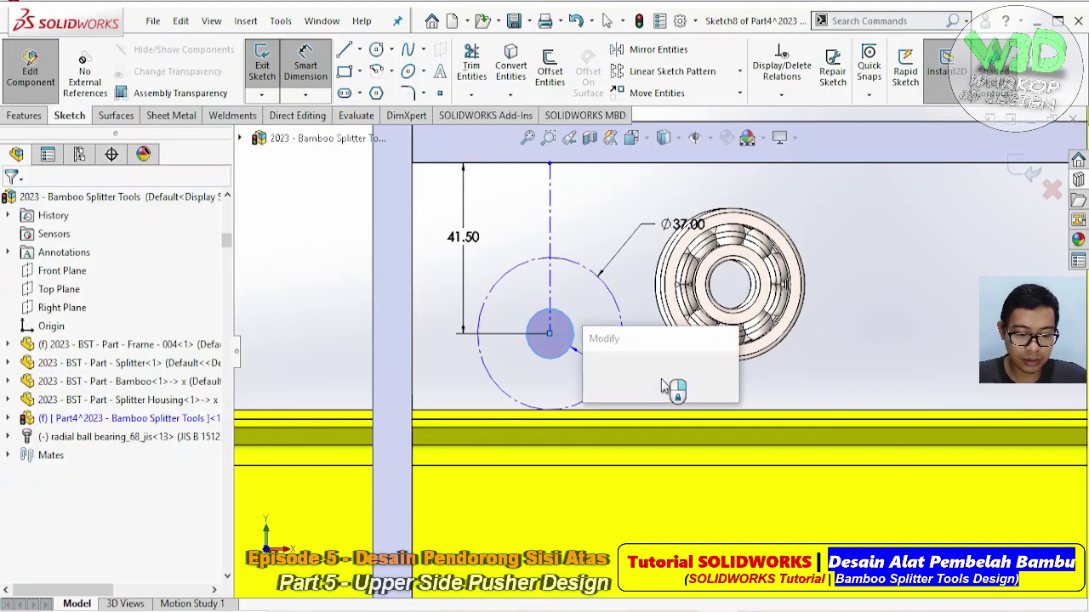
type("14")
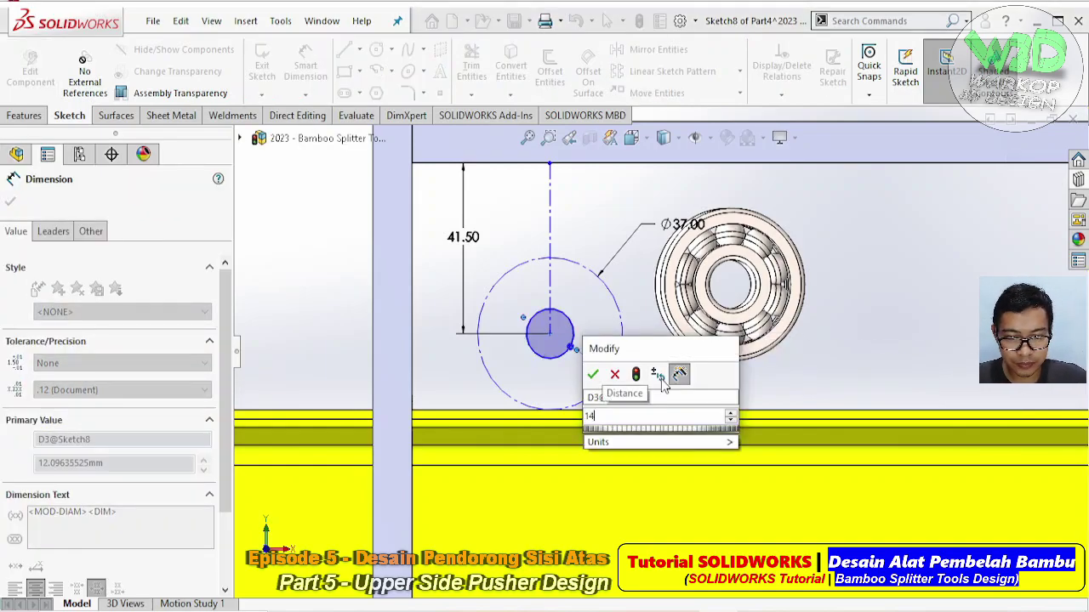
key("Return")
key("Escape")
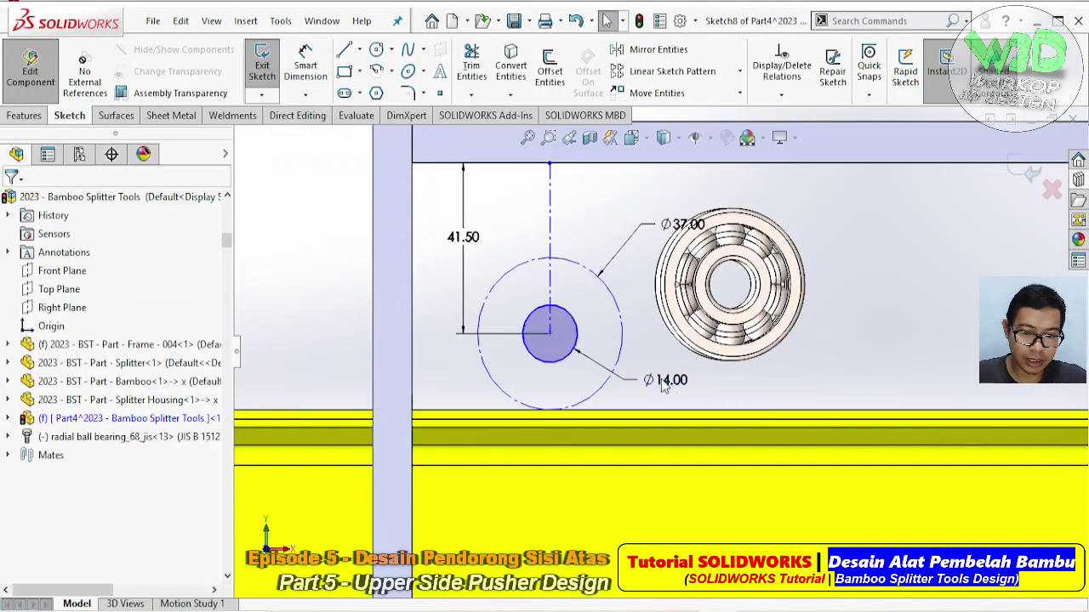
scroll(780, 269, "down", 2)
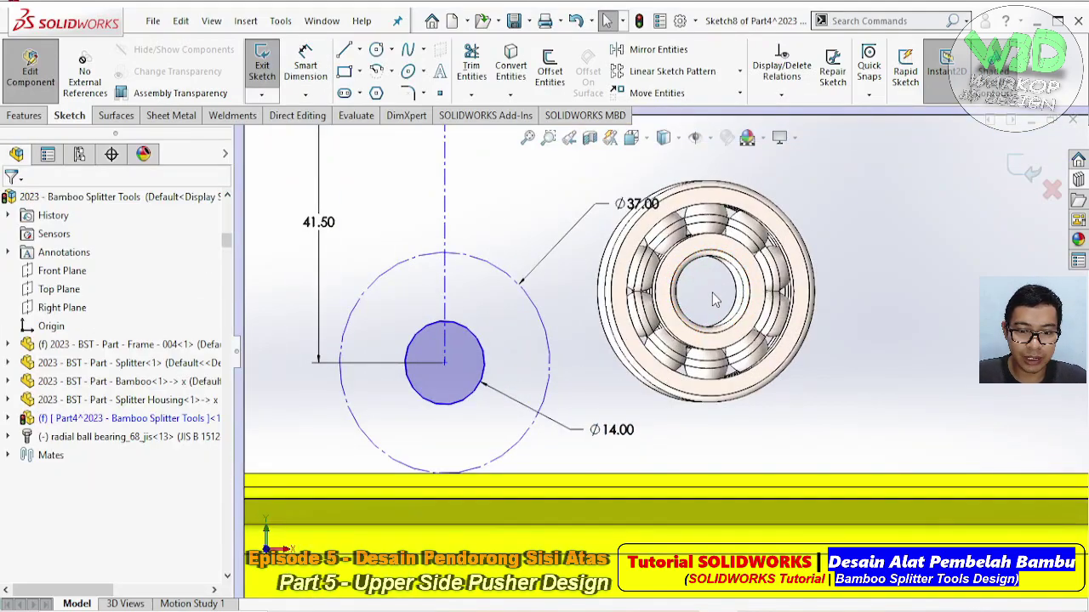
scroll(575, 414, "up", 1)
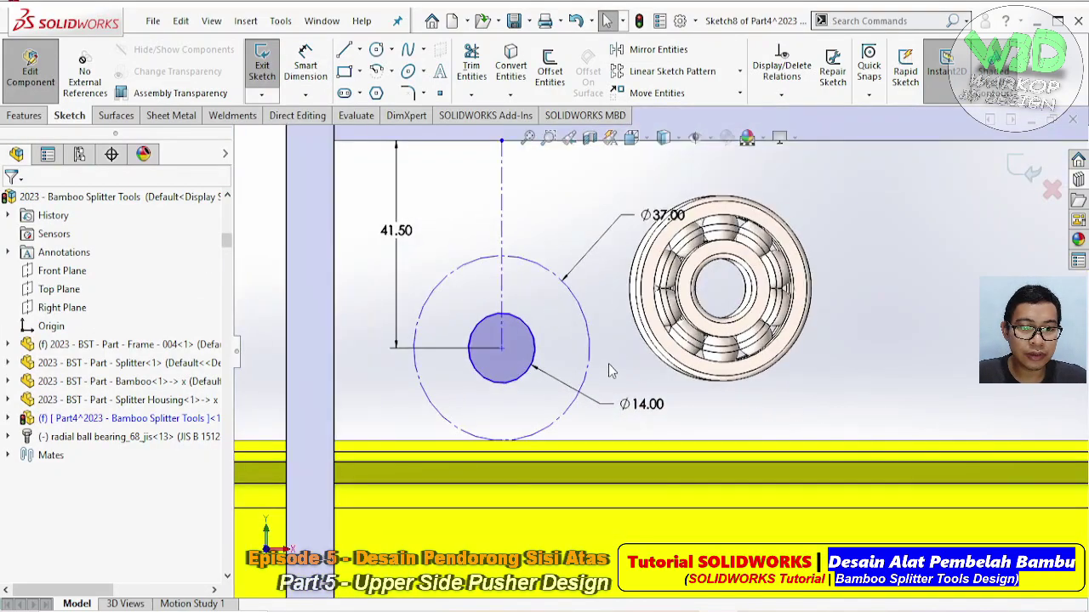
left_click(647, 413)
type("12.5")
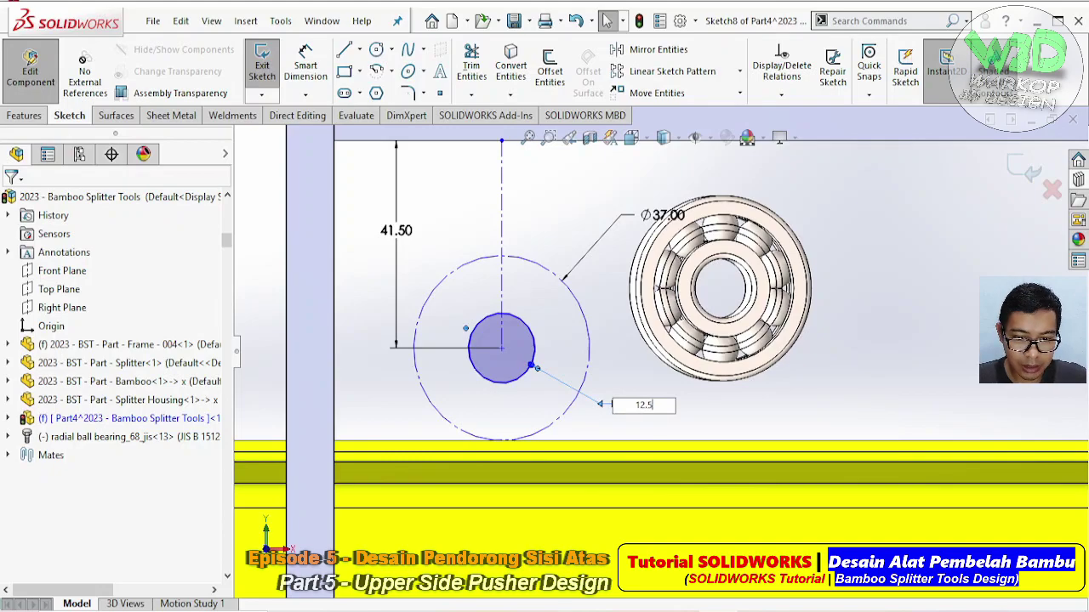
key("Return")
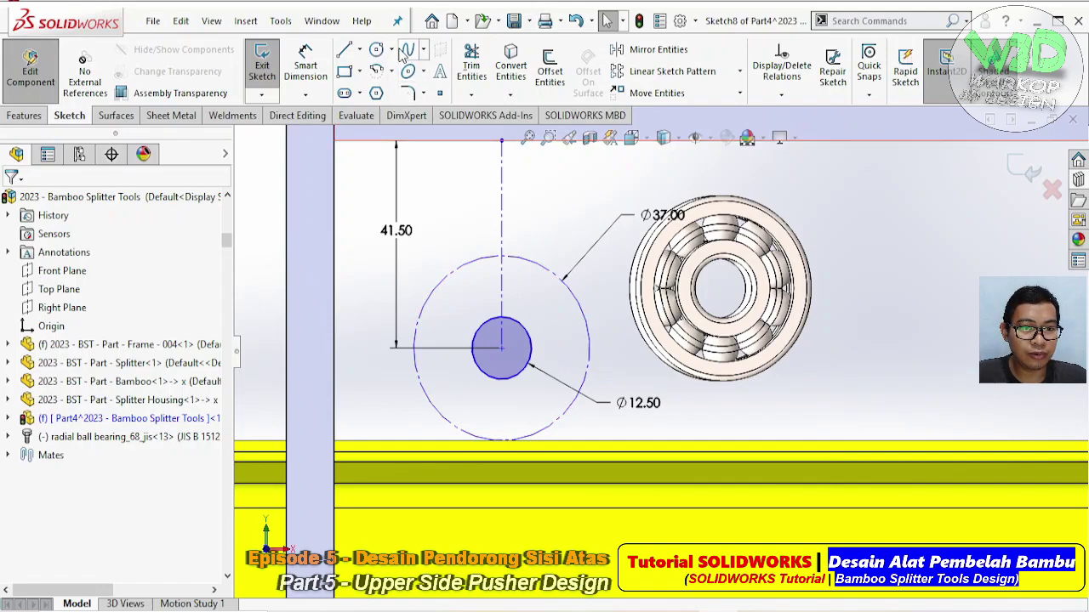
left_click(393, 51)
- Draw a third circle concentric with the Ø12.50 circle
left_click(405, 73)
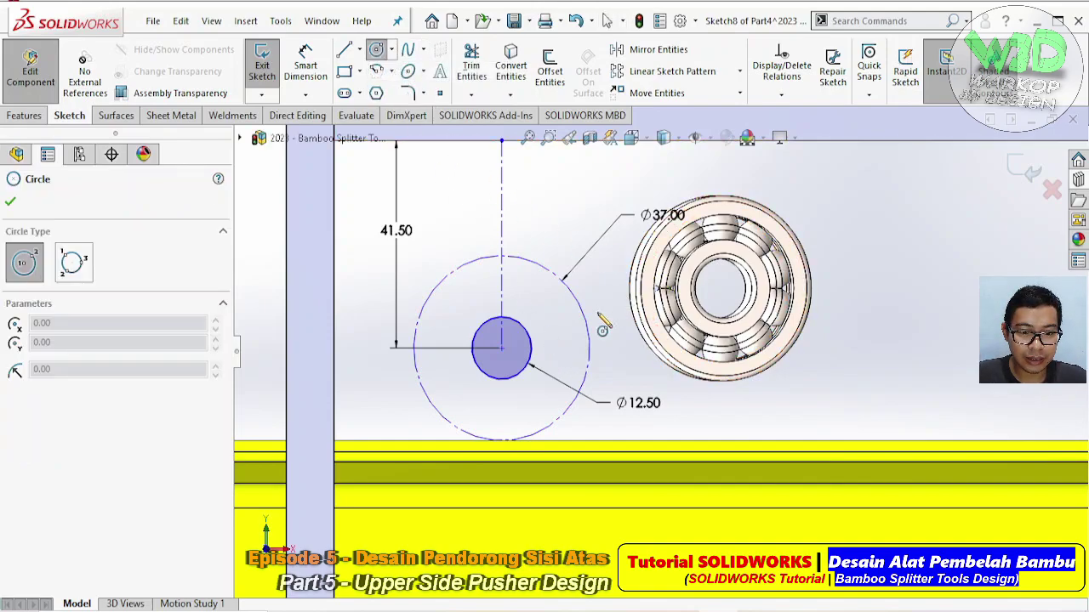
left_click(502, 349)
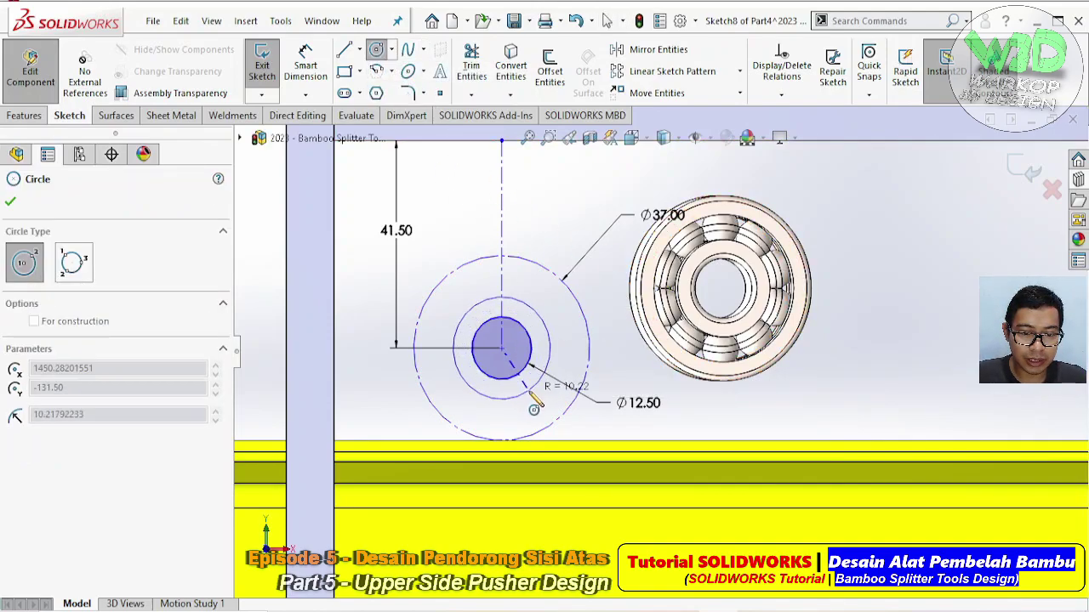
left_click(536, 399)
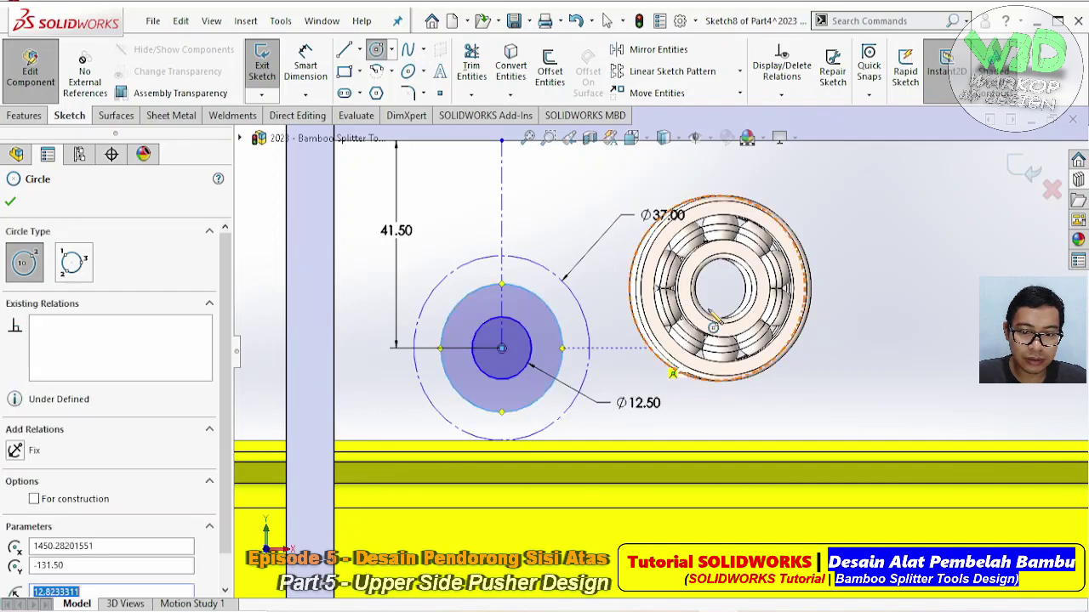
scroll(744, 283, "up", 5)
middle_click_drag(744, 283, 721, 230)
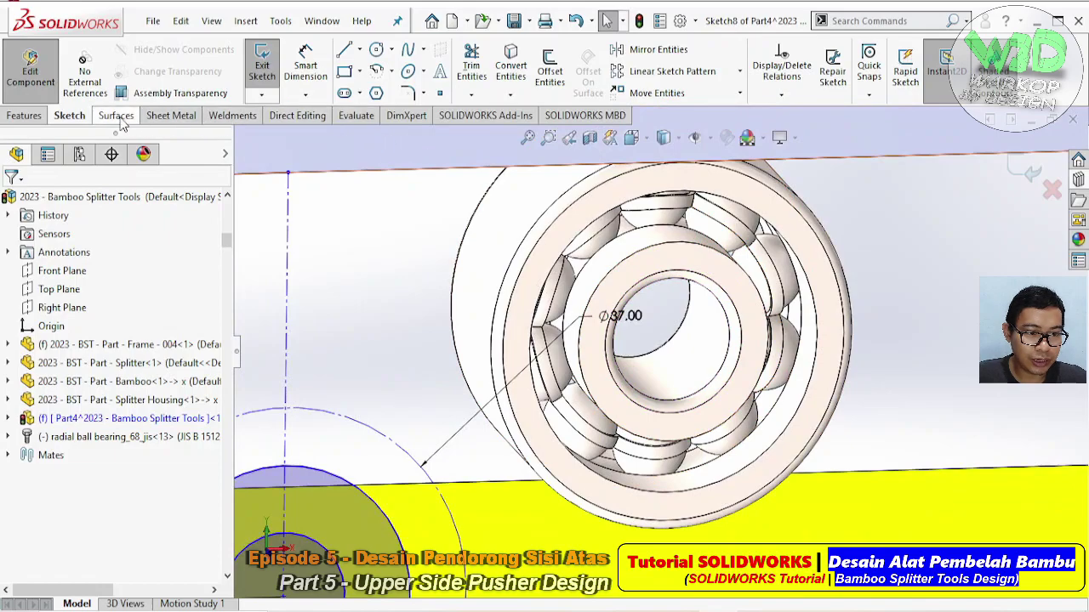
- Measure the bearing's inner ring circular edges
left_click(355, 115)
left_click(305, 68)
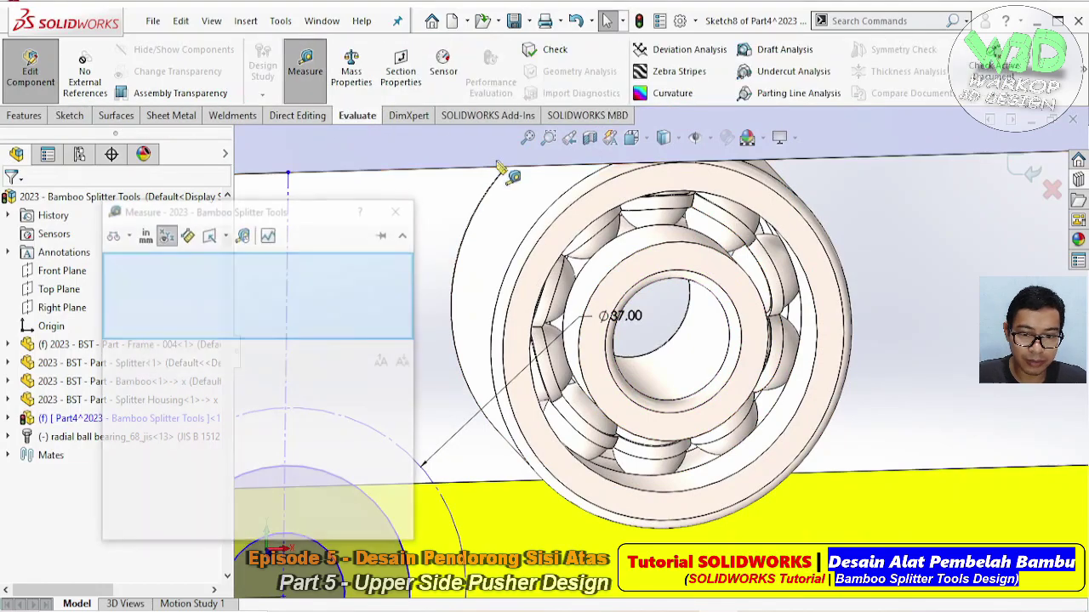
left_click(722, 260)
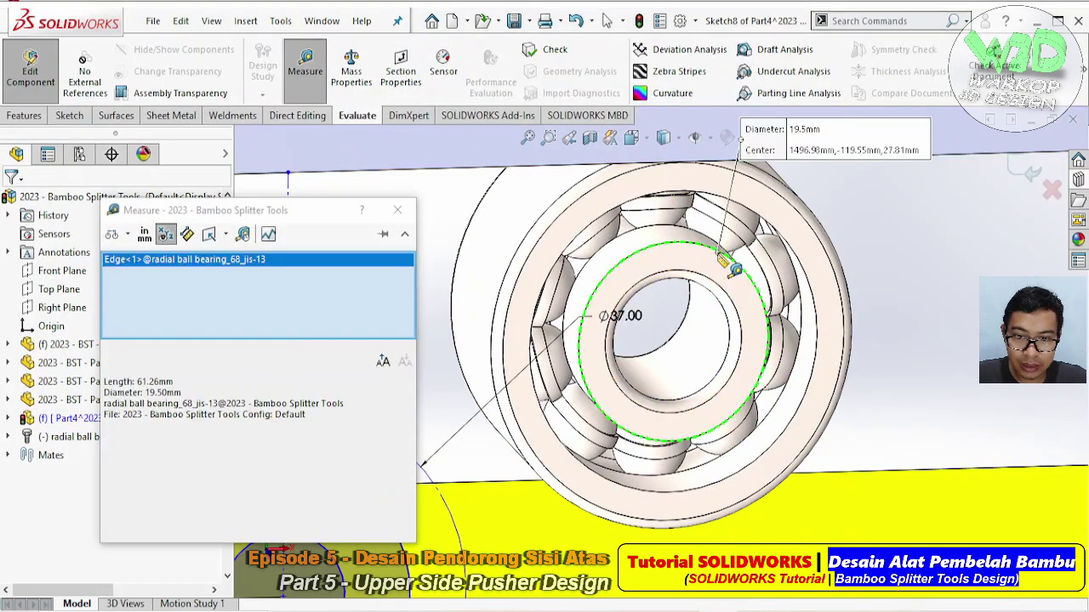
left_click(723, 260)
left_click(813, 313)
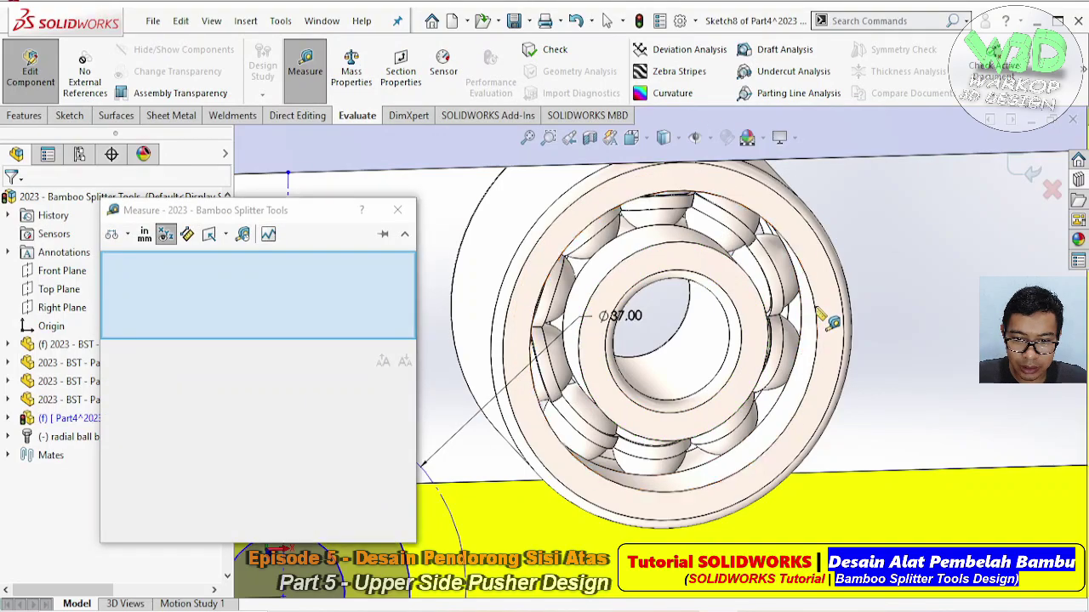
key("Escape")
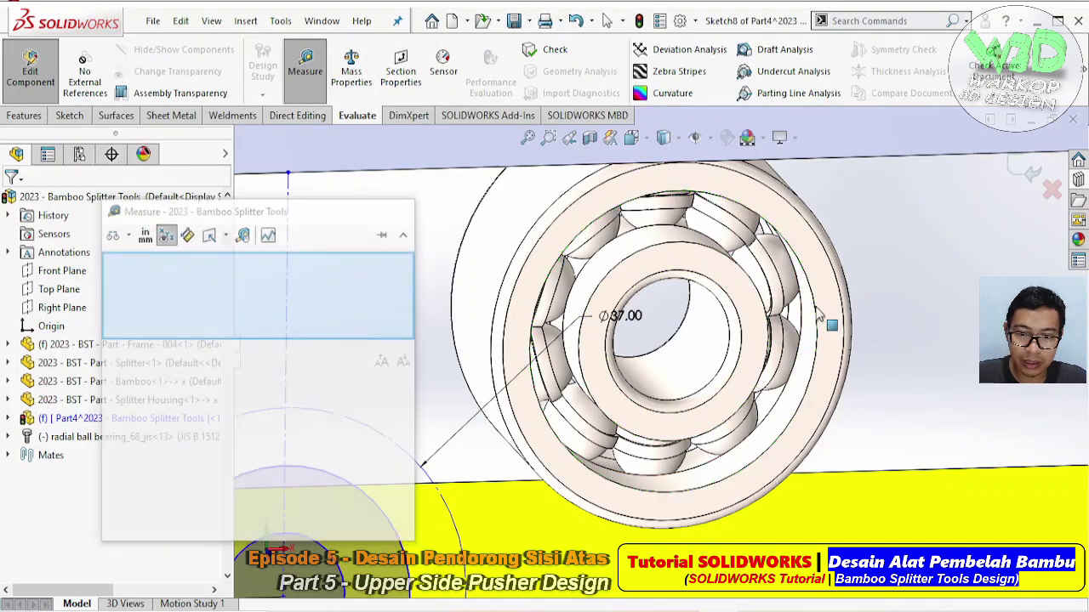
scroll(680, 340, "down", 3)
scroll(592, 451, "up", 3)
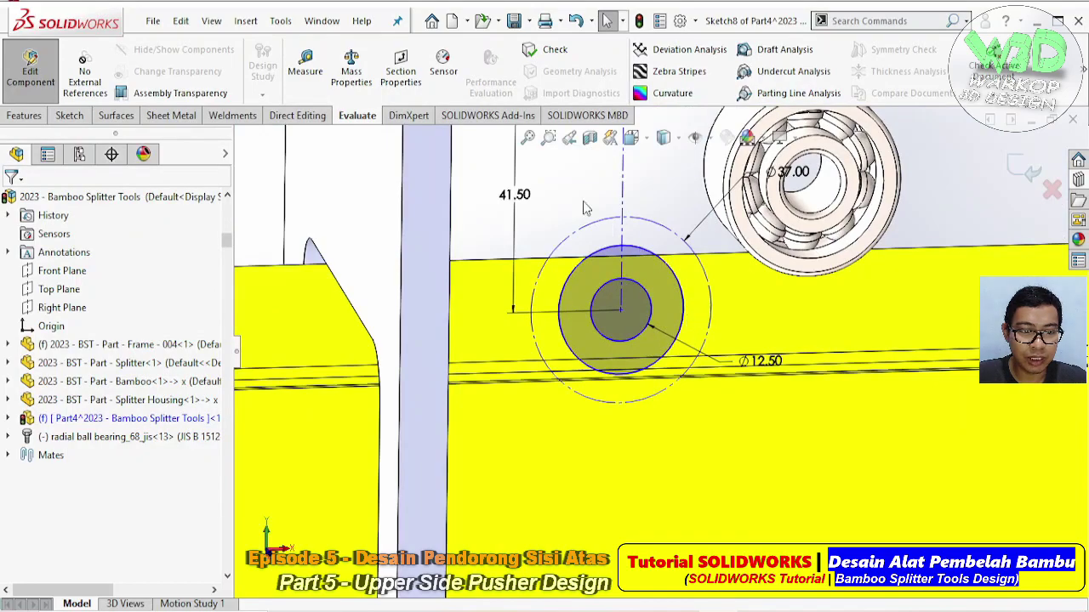
- Dimension the larger concentric circle to Ø27 mm
left_click(70, 116)
left_click(308, 74)
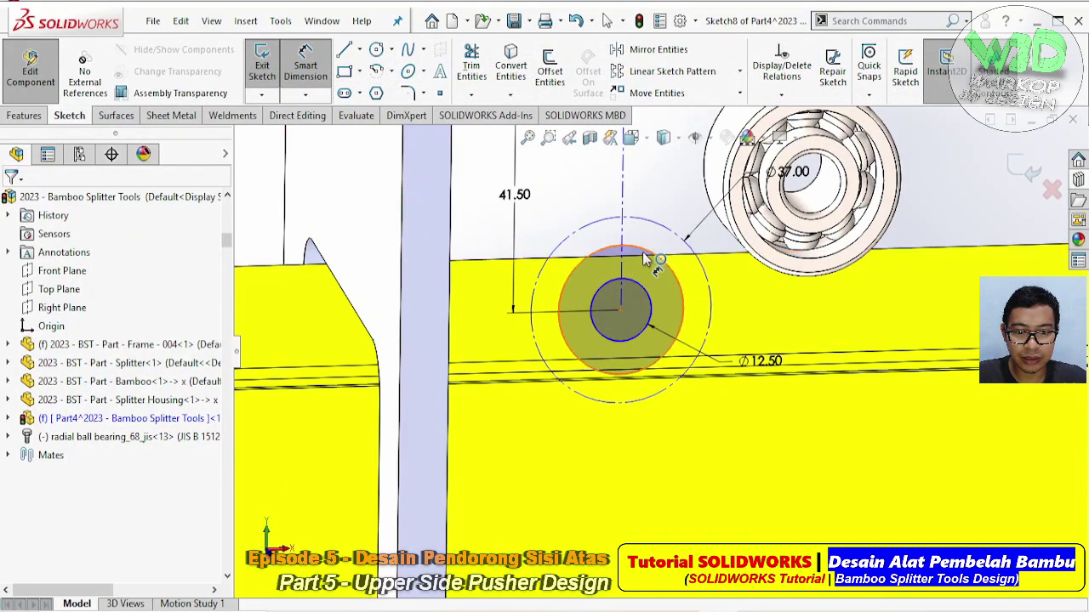
left_click(647, 259)
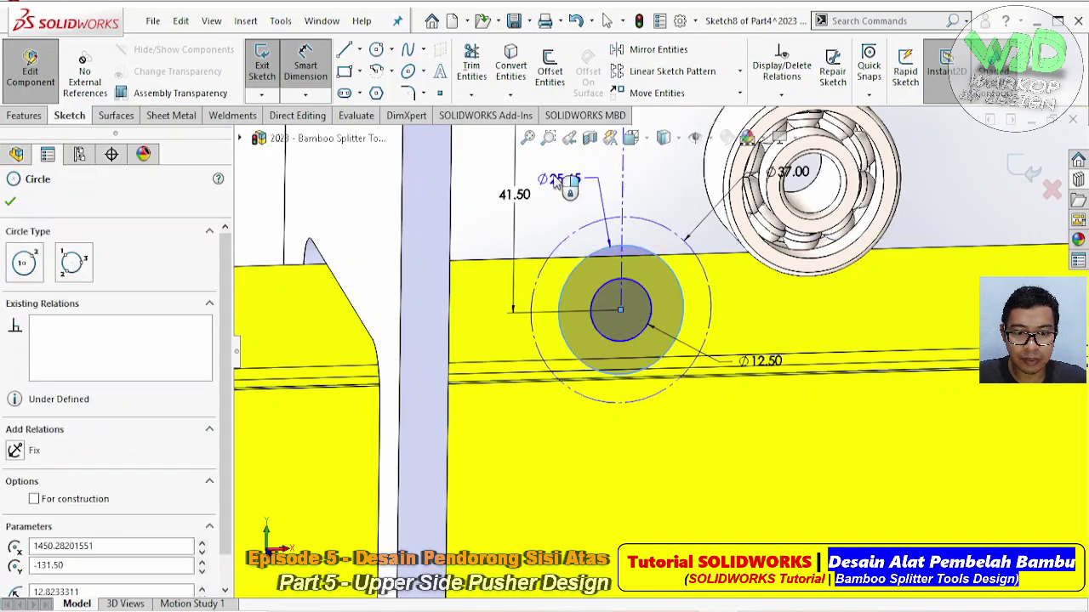
left_click(549, 174)
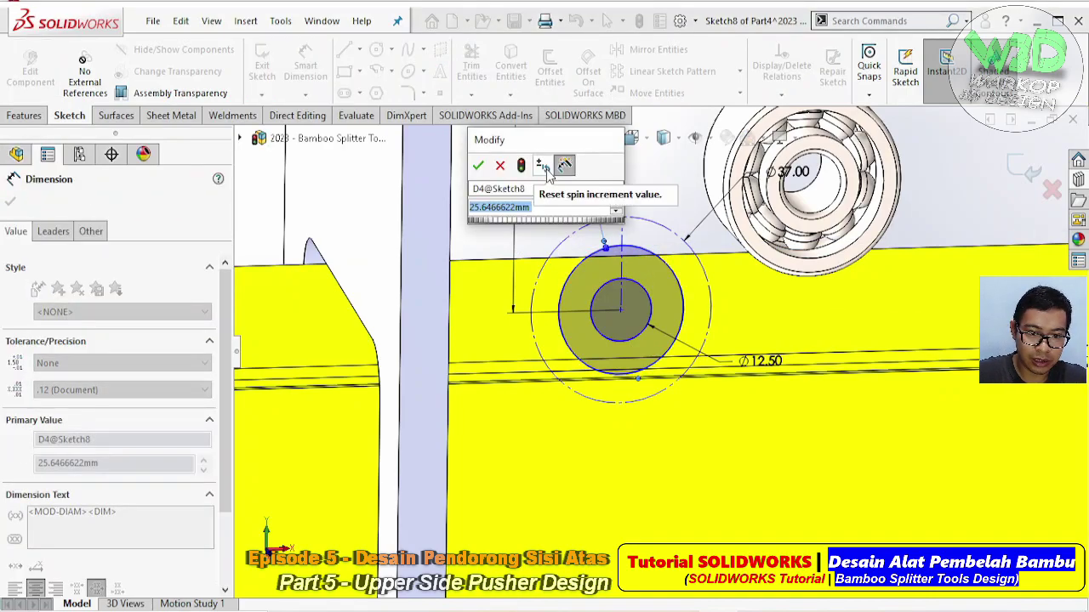
type("27")
key("Return")
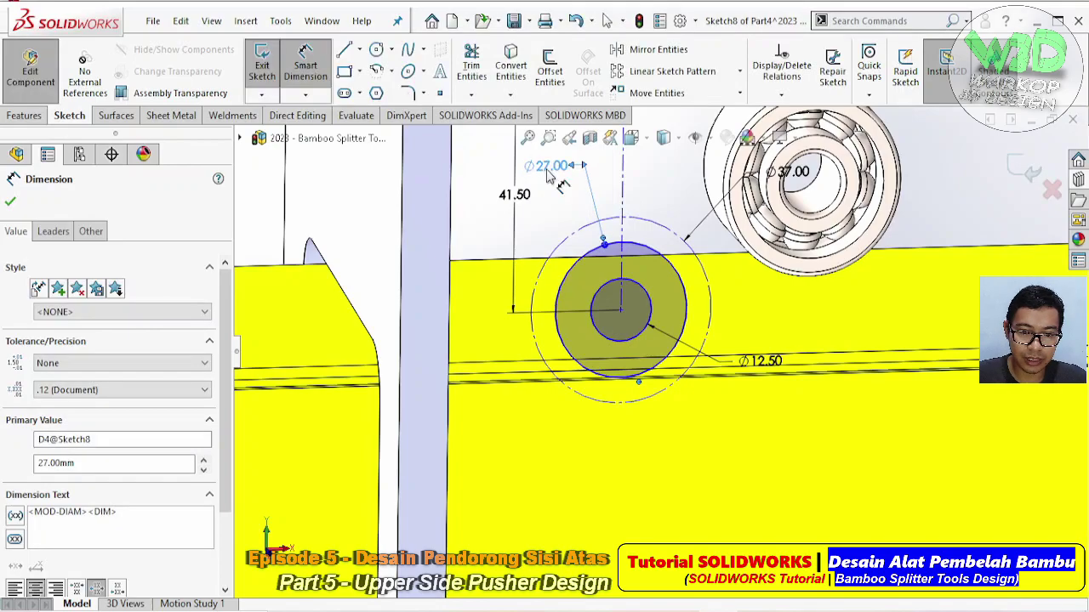
key("Escape")
middle_click_drag(548, 174, 680, 238)
scroll(564, 178, "up", 3)
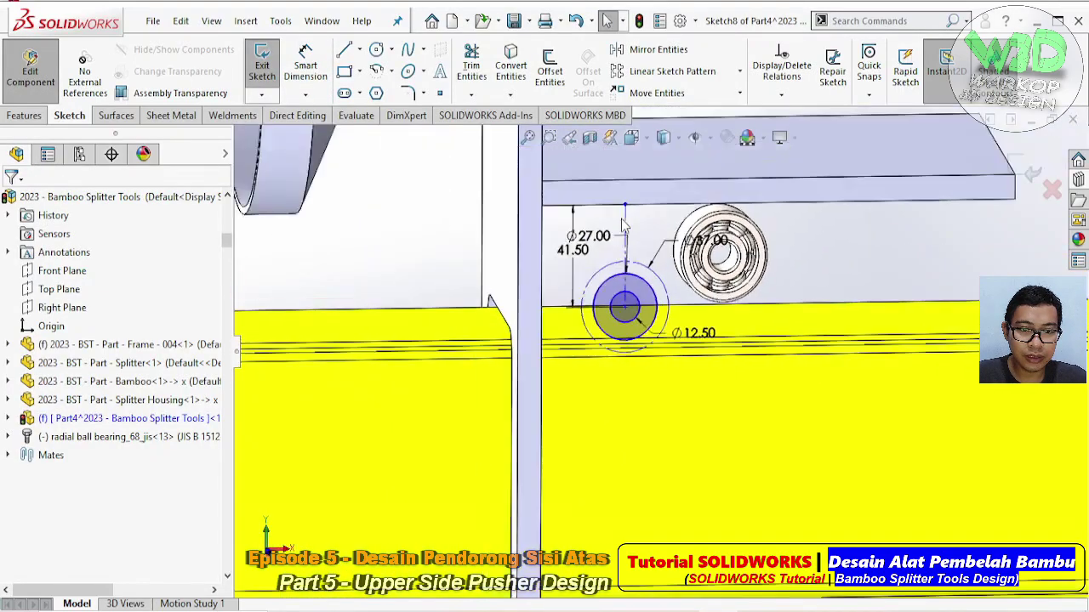
- Fit the view and zoom in on the plate sketch around the Ø27 circle
left_click(691, 239)
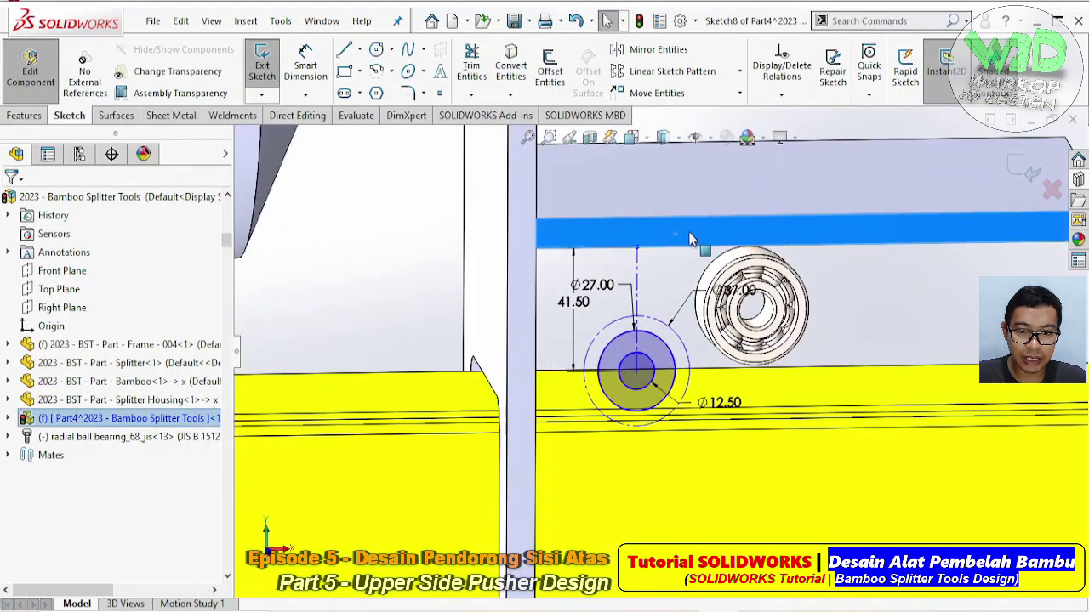
right_click(784, 222)
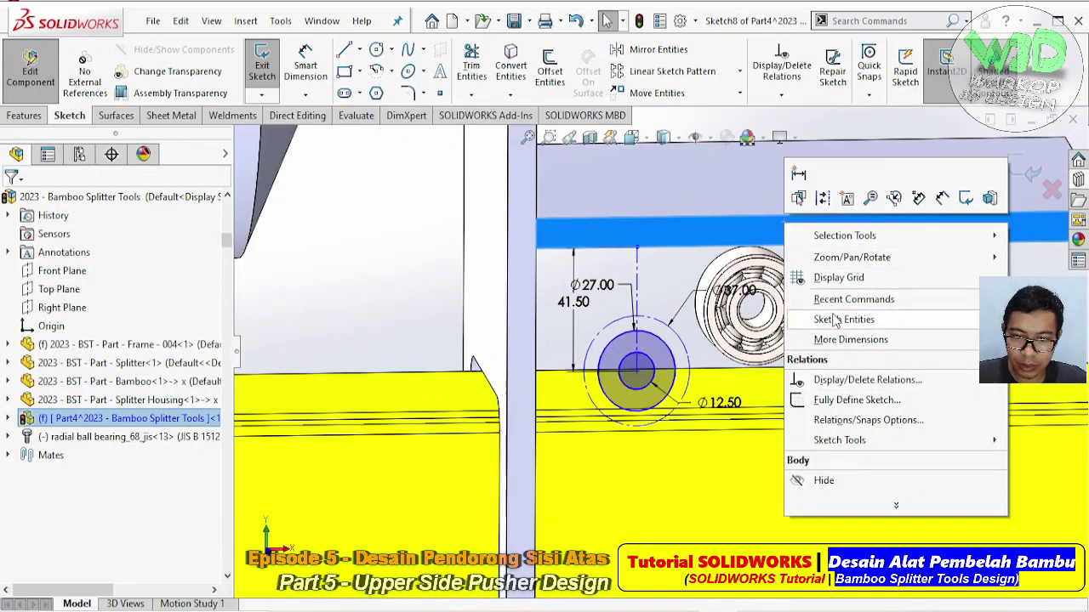
key("Escape")
left_click(405, 218)
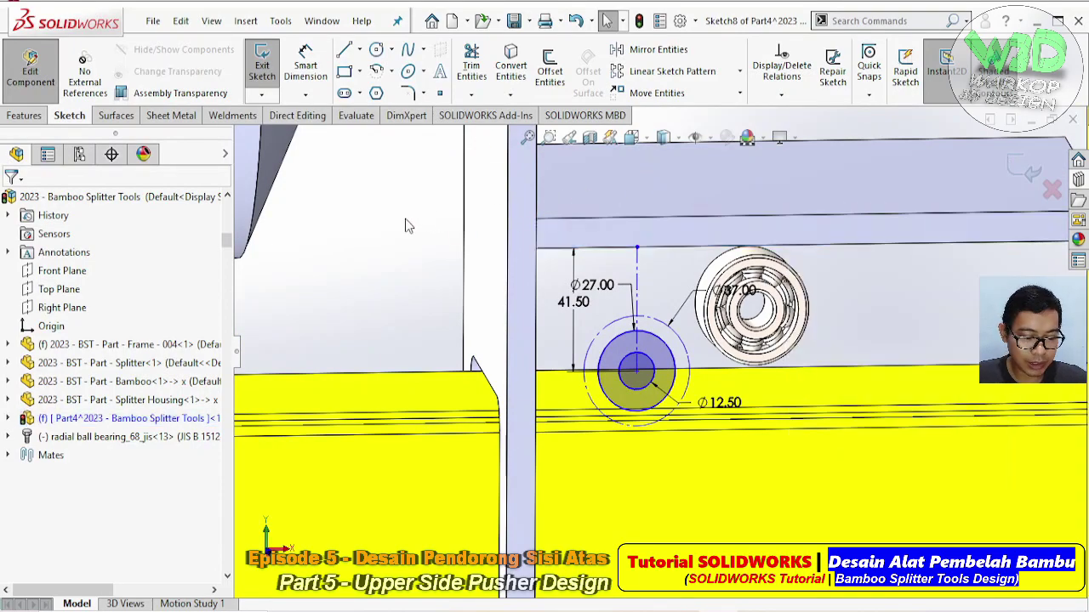
key("f")
scroll(749, 255, "up", 2)
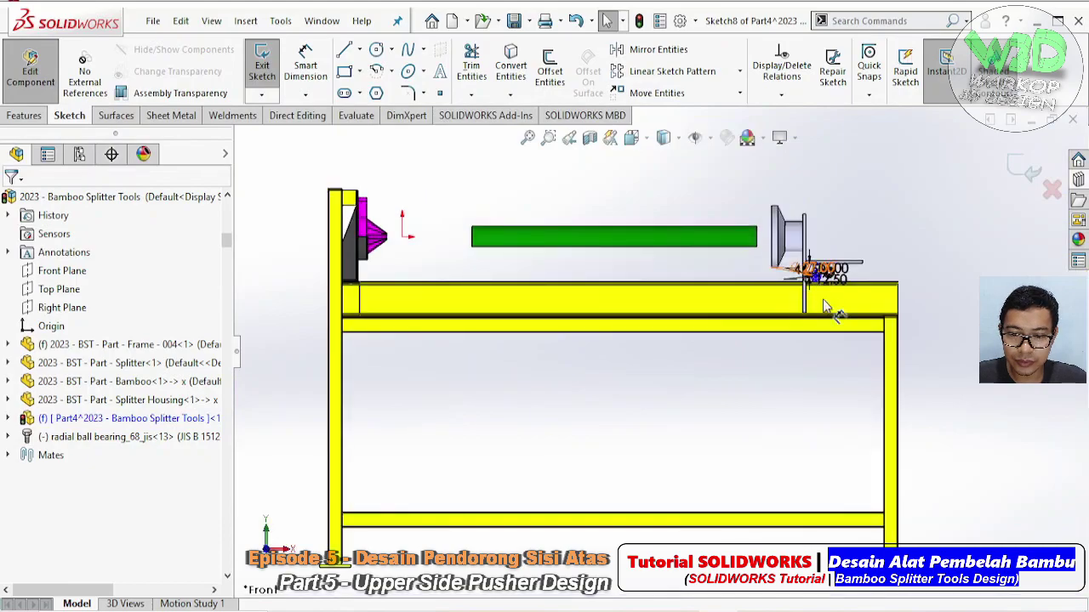
scroll(749, 255, "up", 3)
scroll(732, 263, "up", 3)
scroll(697, 318, "up", 2)
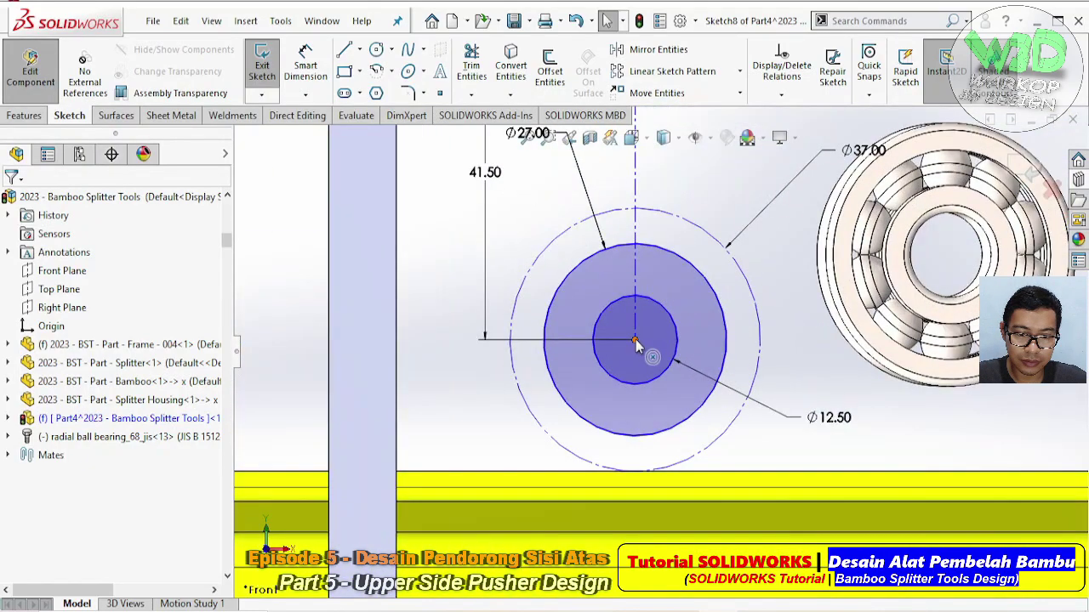
left_click(581, 339)
key("Escape")
scroll(612, 340, "up", 3)
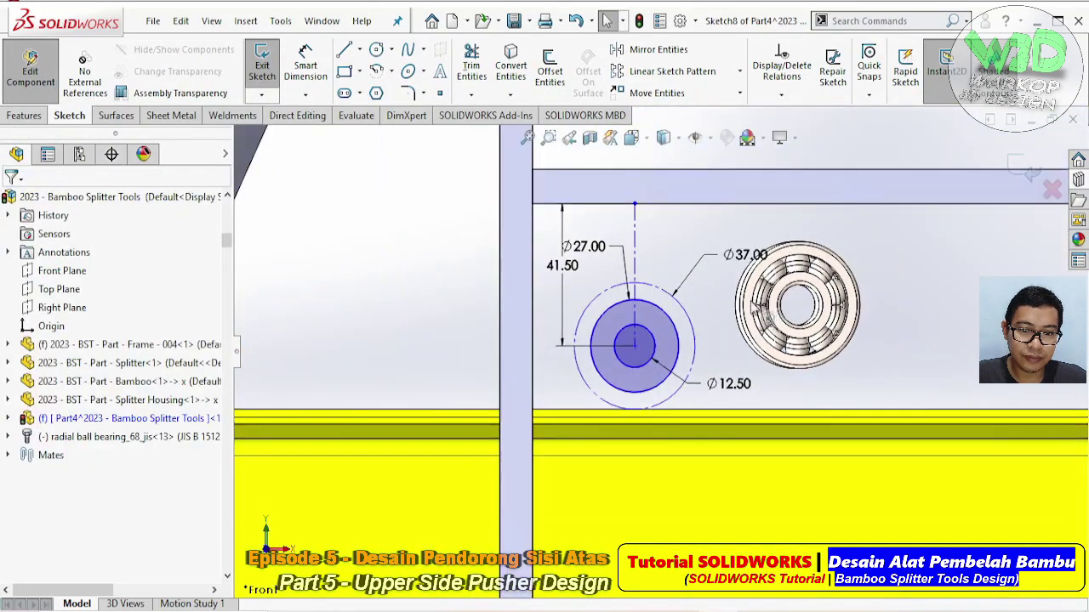
scroll(575, 216, "down", 1)
scroll(575, 216, "down", 1)
- Draw a short horizontal line above the plate's top edge
left_click(358, 50)
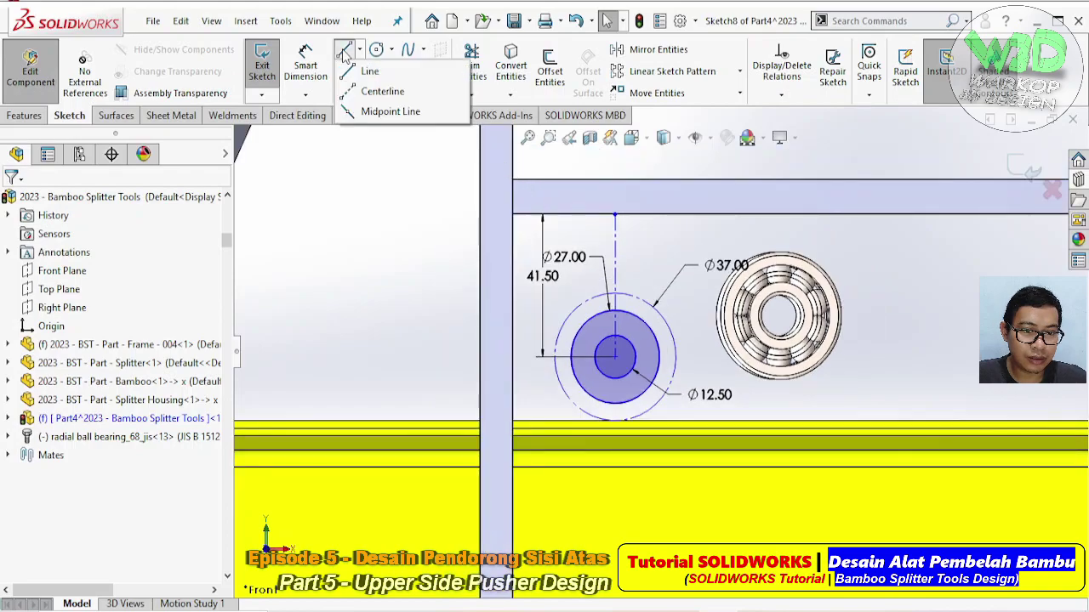
left_click(367, 73)
left_click(564, 160)
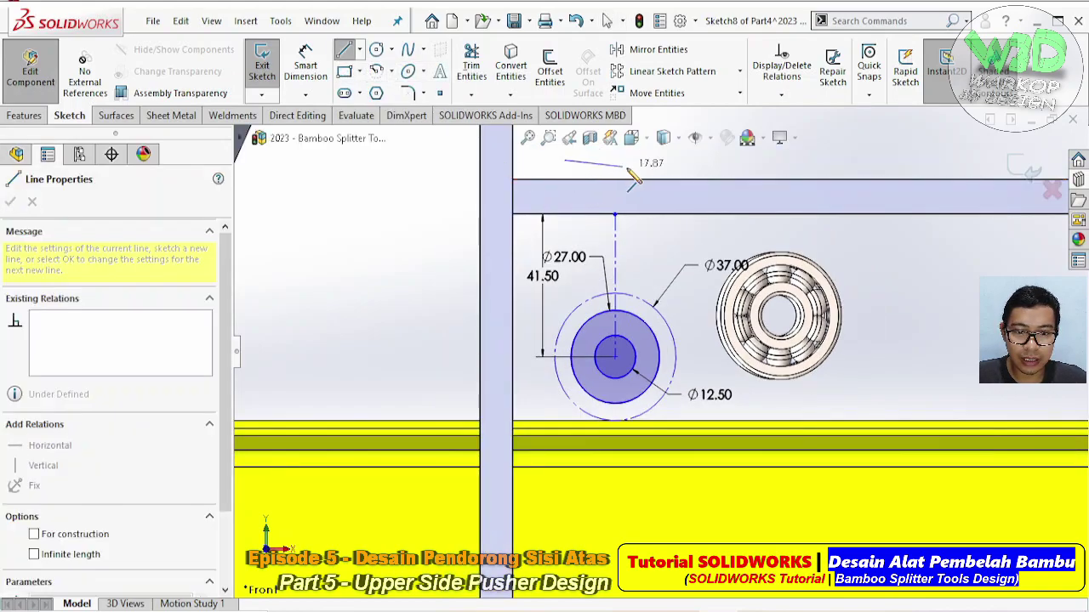
left_click(674, 159)
key("Escape")
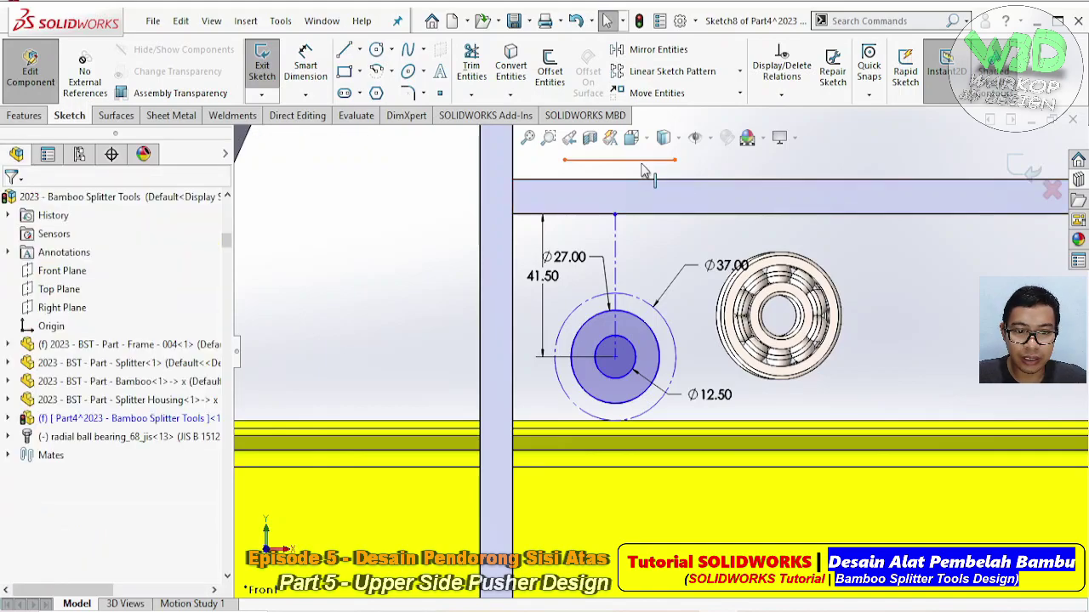
- Centre the short line on the centerline's top point with a Midpoint relation
left_click(640, 161)
left_click(615, 214, "ctrl")
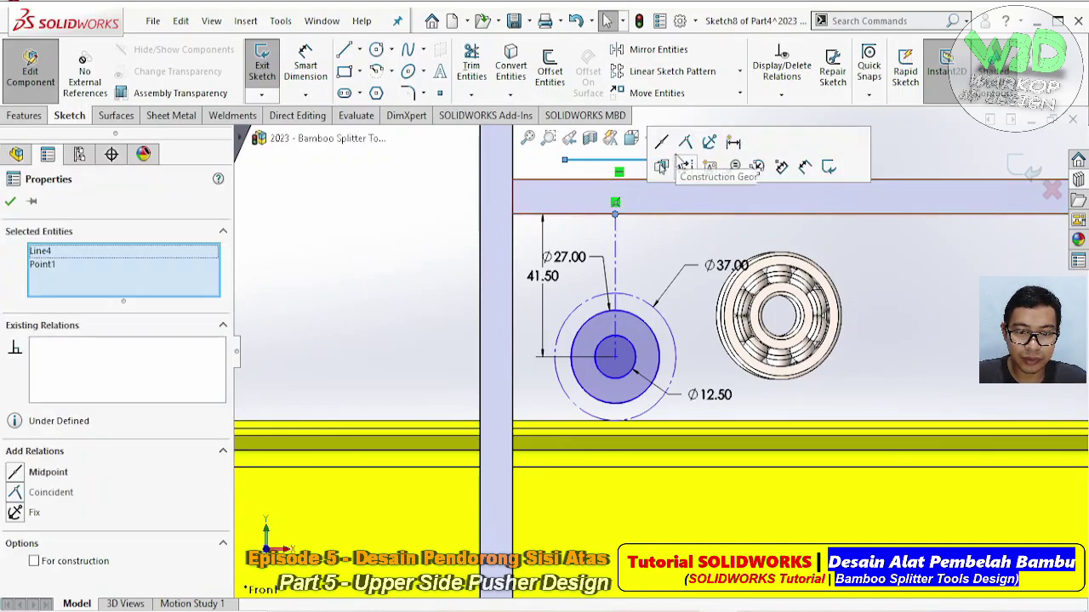
left_click(667, 148)
left_click(703, 214)
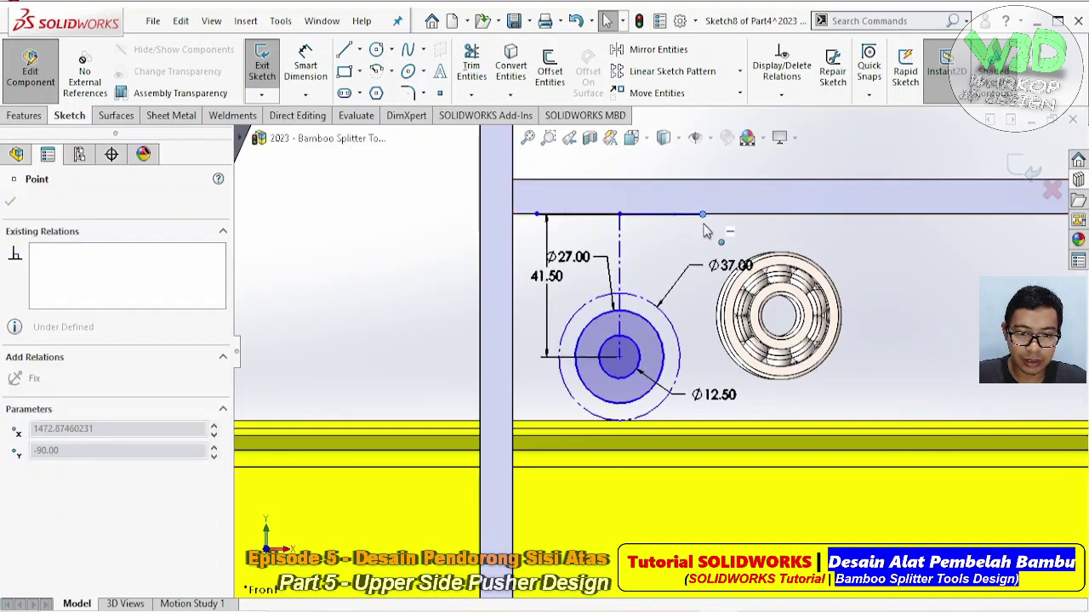
key("Escape")
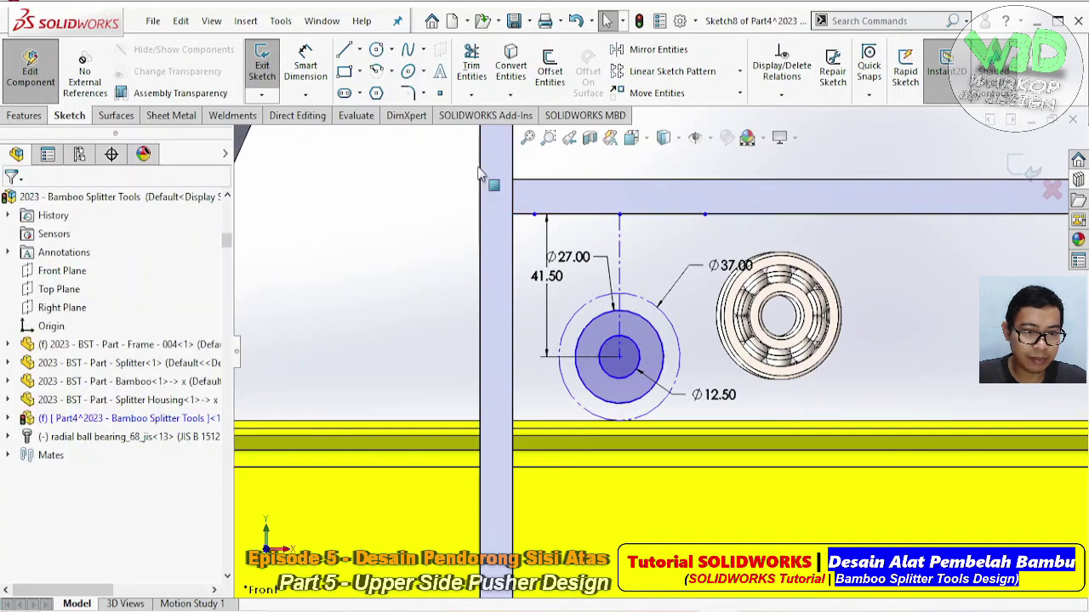
- Draw two lines sloping down from the short line's ends past the circle
key("l")
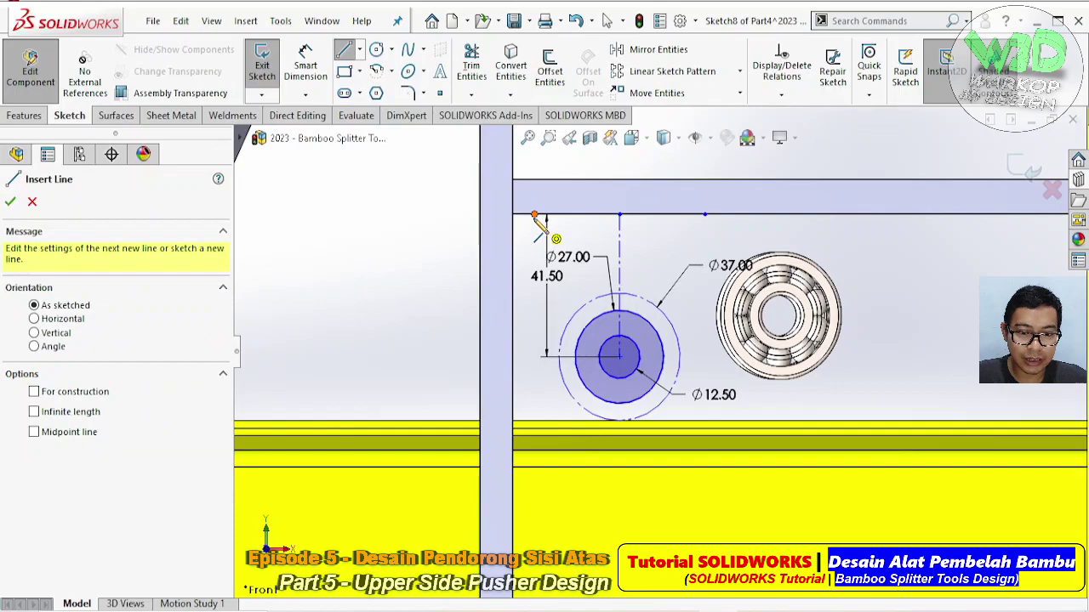
left_click(534, 216)
left_click(595, 517)
key("Escape")
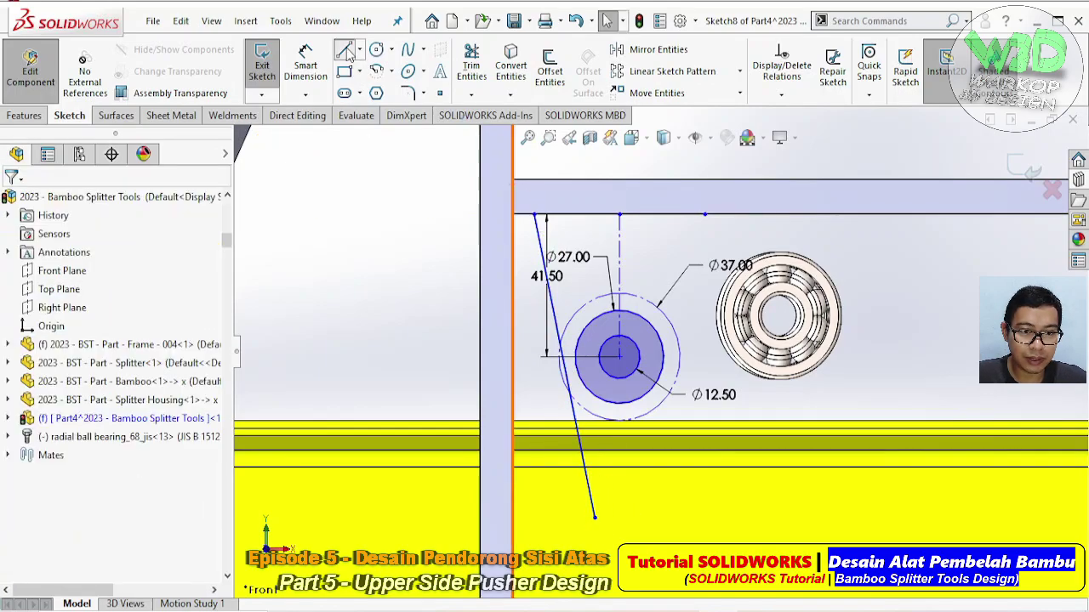
left_click(344, 51)
left_click(704, 214)
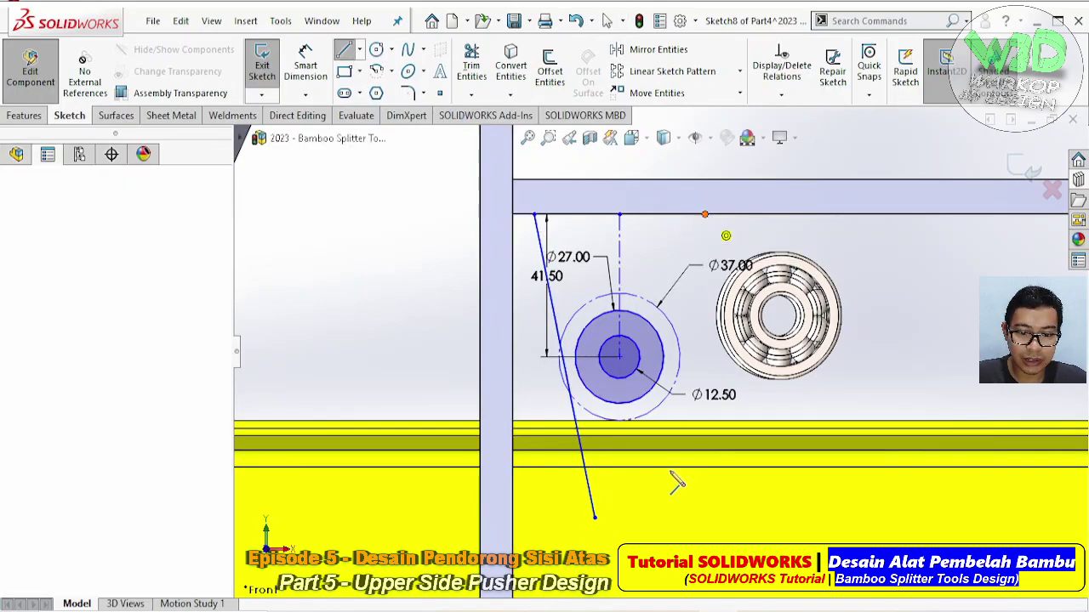
left_click(652, 513)
key("Escape")
- Make both sloped lines tangent to the Ø27 circle and trim the excess
scroll(651, 513, "down", 2)
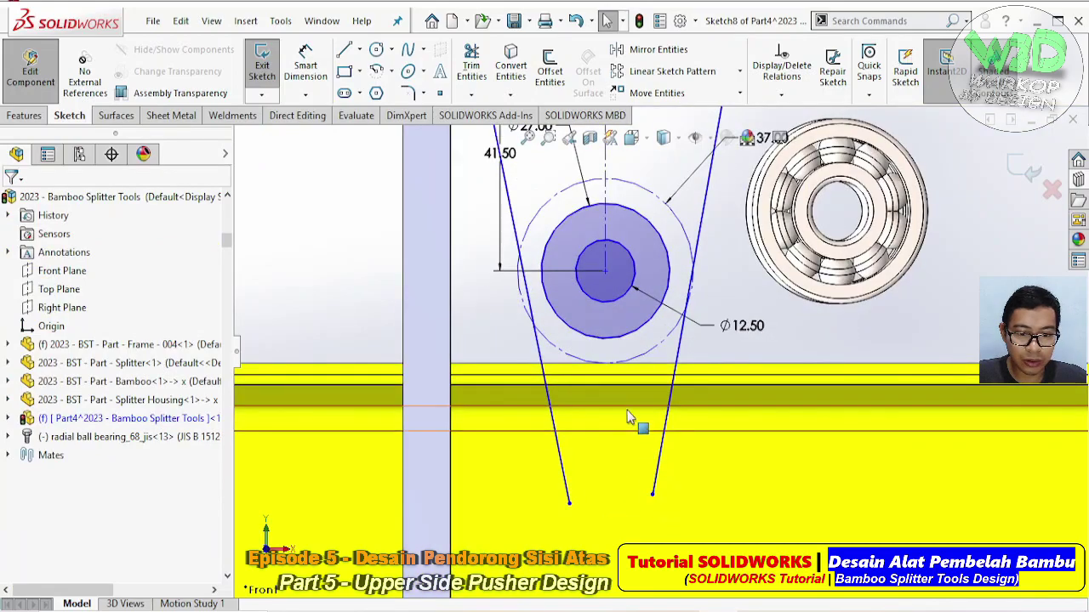
left_click(565, 350)
left_click(548, 374)
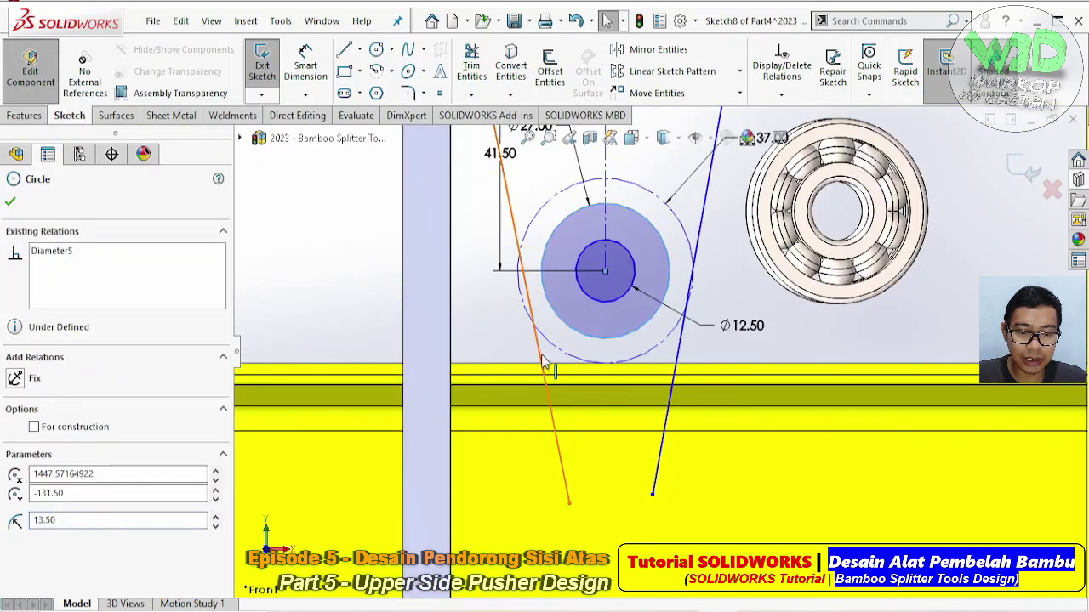
left_click(593, 336, "ctrl")
left_click(587, 282)
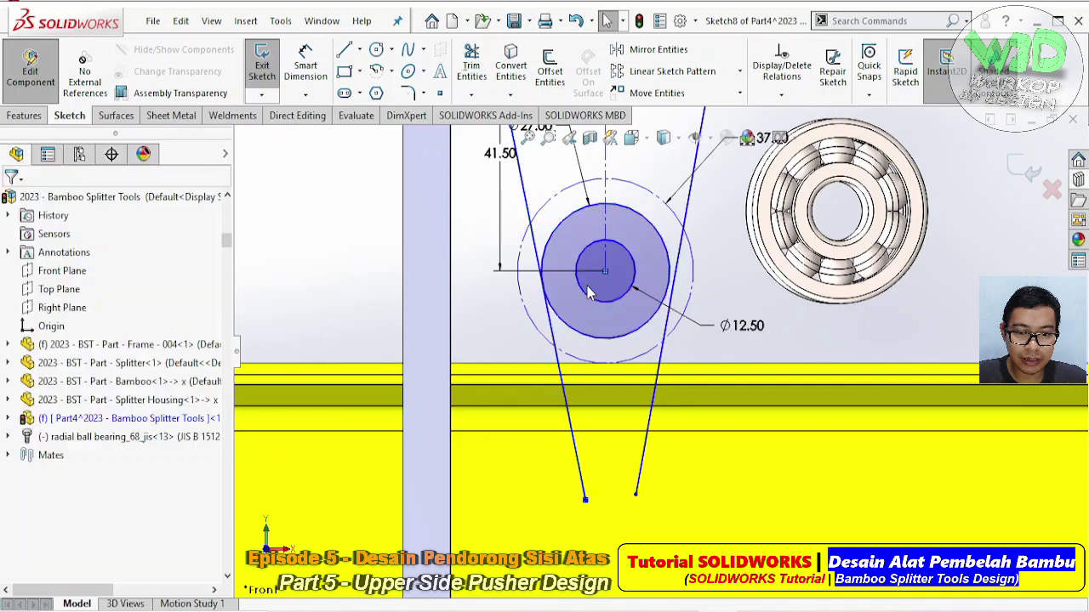
left_click(632, 337)
left_click(686, 216, "ctrl")
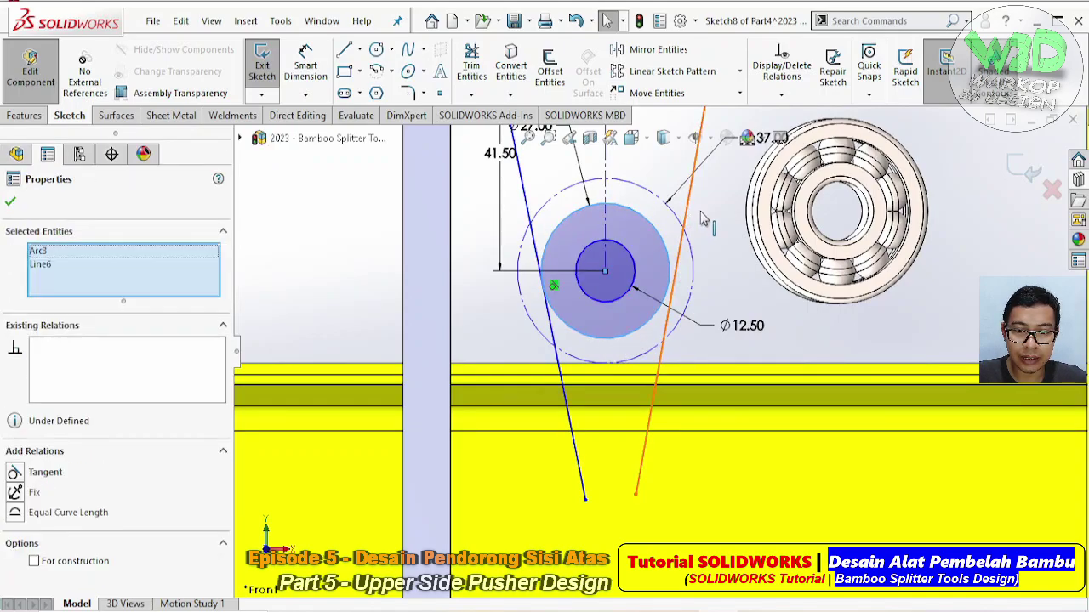
left_click(739, 148)
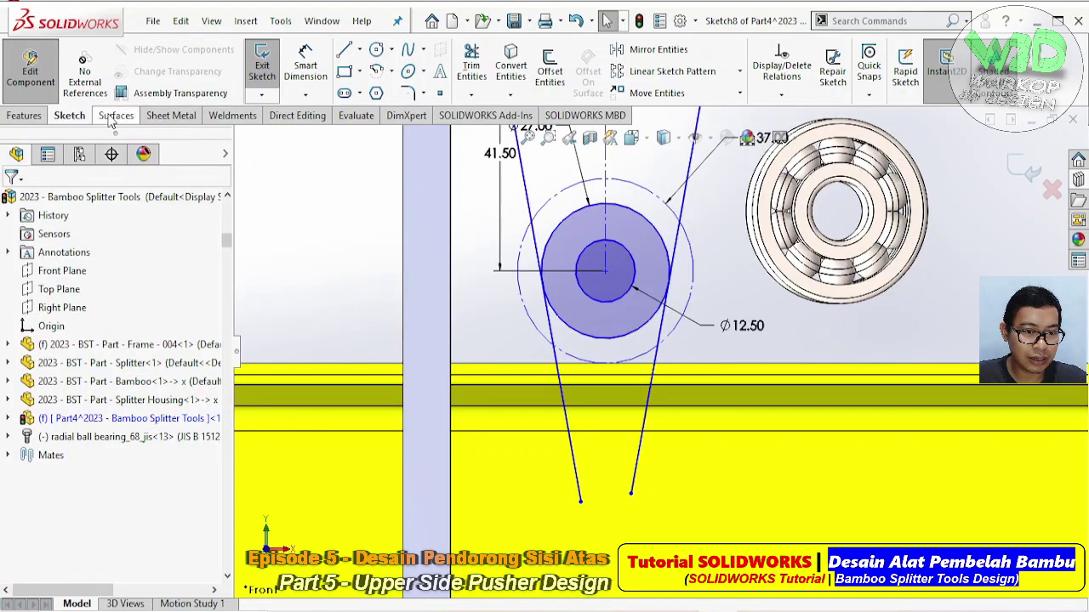
left_click(471, 68)
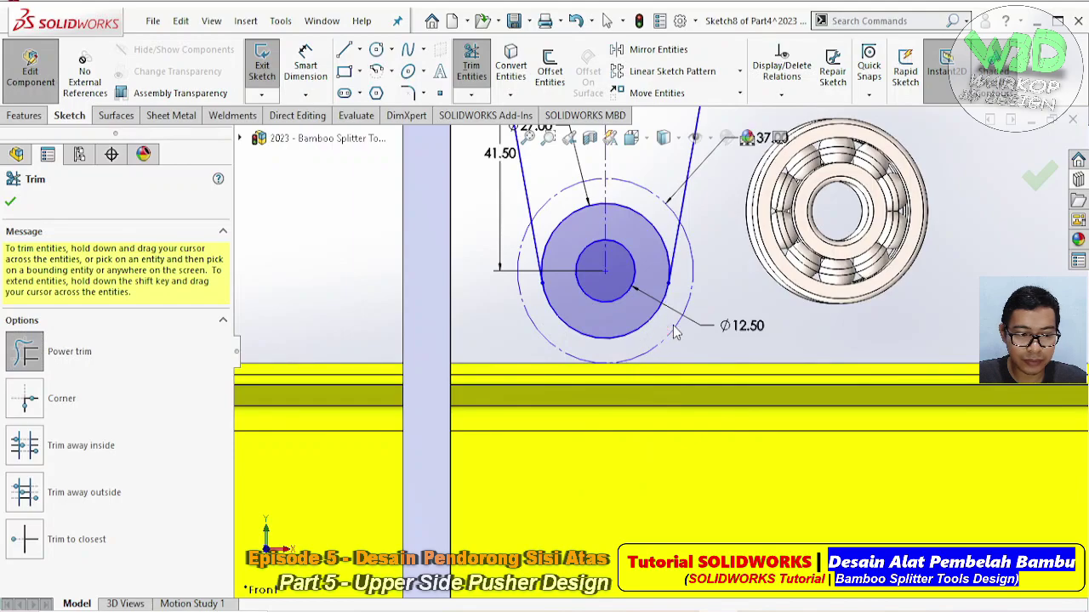
- Widen the V's top and dimension the top line to 65 mm
key("Escape")
scroll(671, 280, "up", 2)
left_click(673, 222)
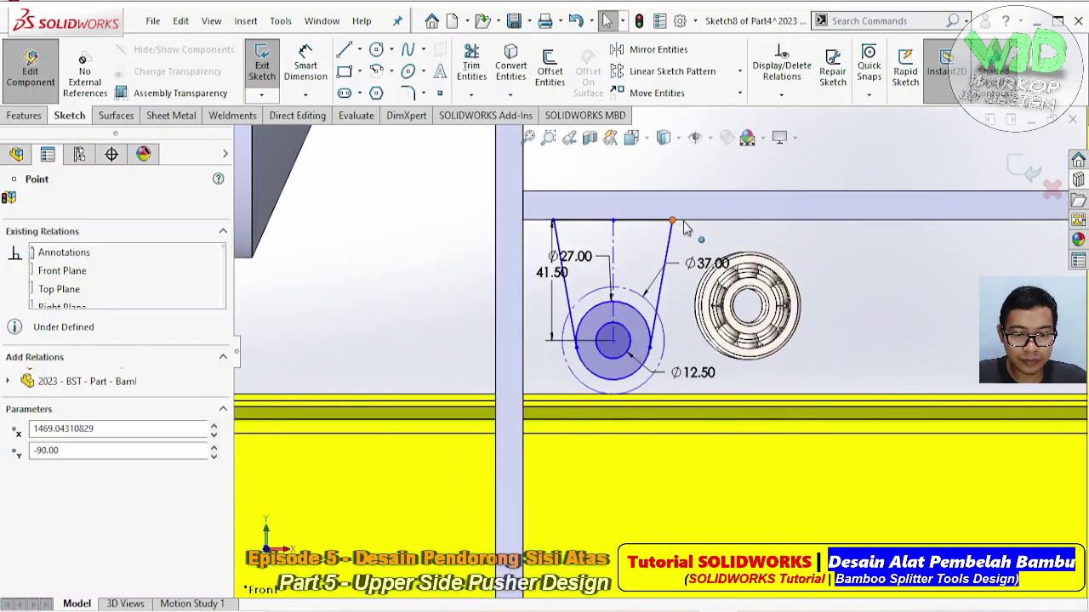
left_click_drag(686, 228, 709, 226)
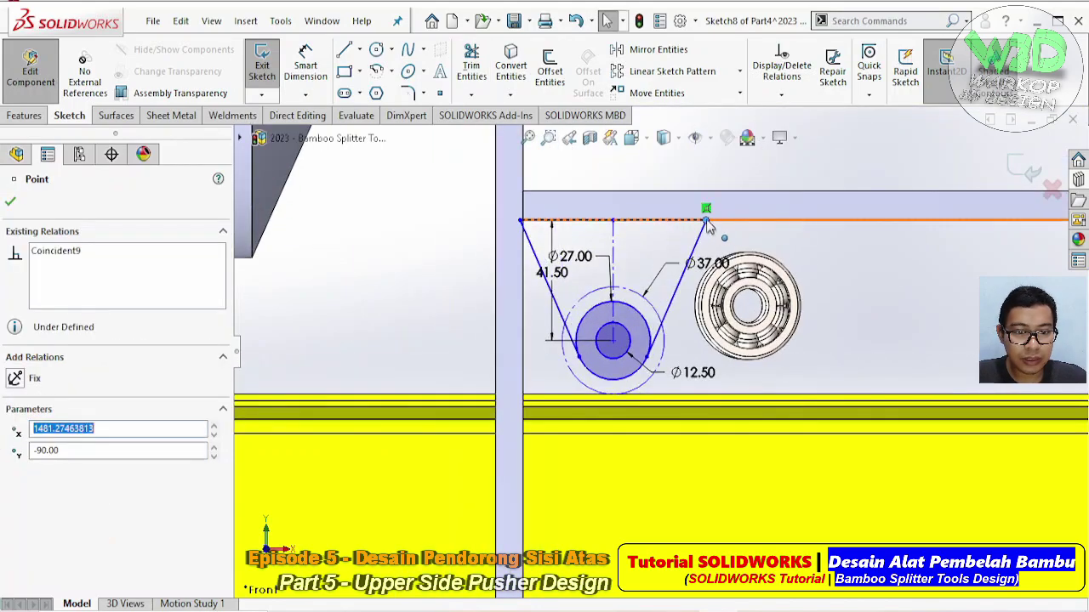
key("Escape")
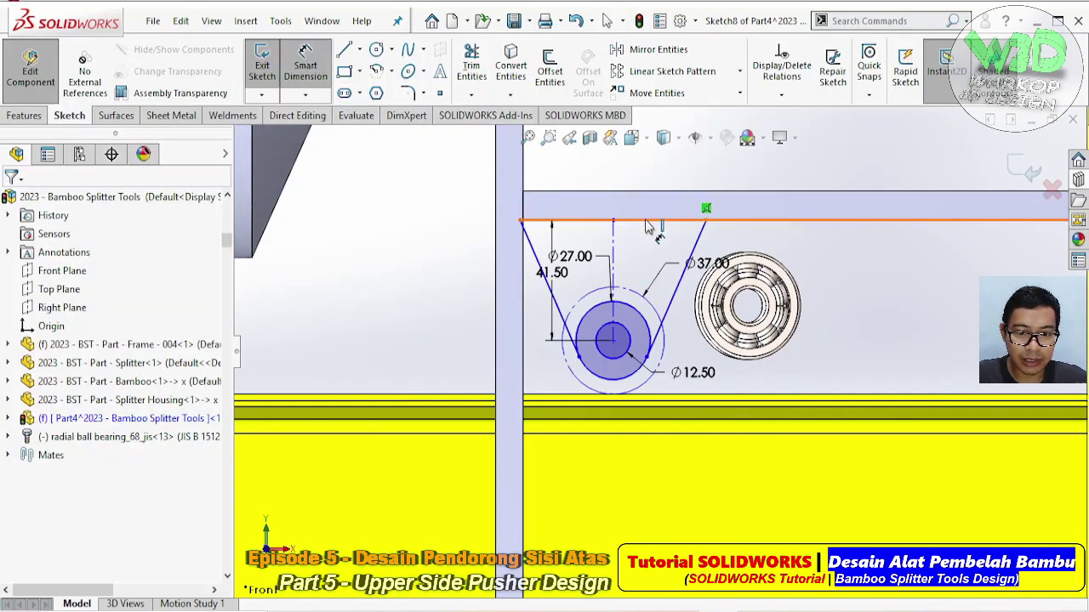
left_click(646, 222)
left_click(670, 188)
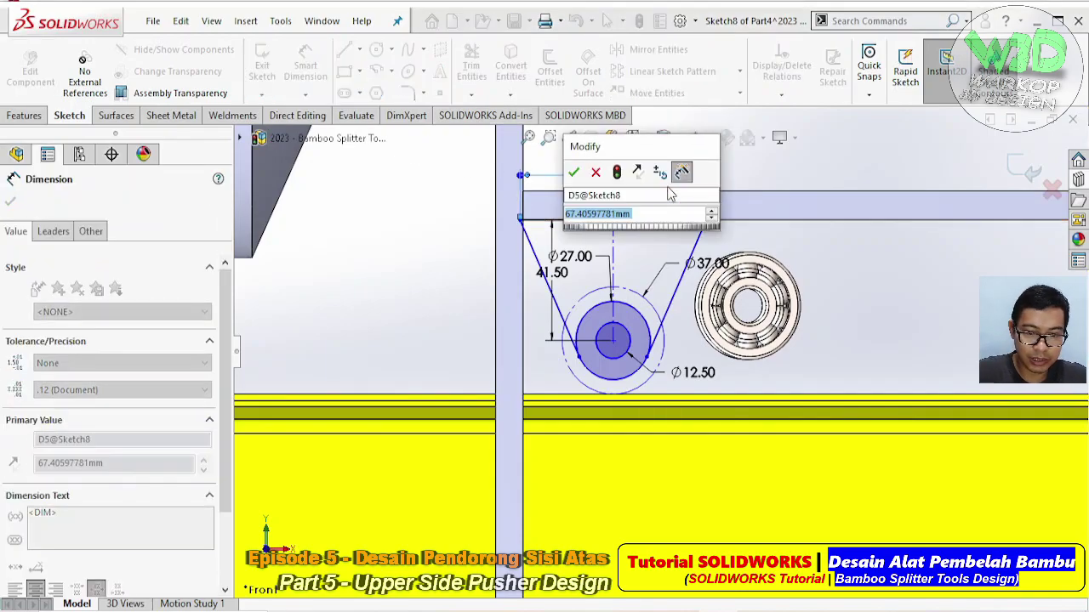
type("65")
key("Return")
key("Escape")
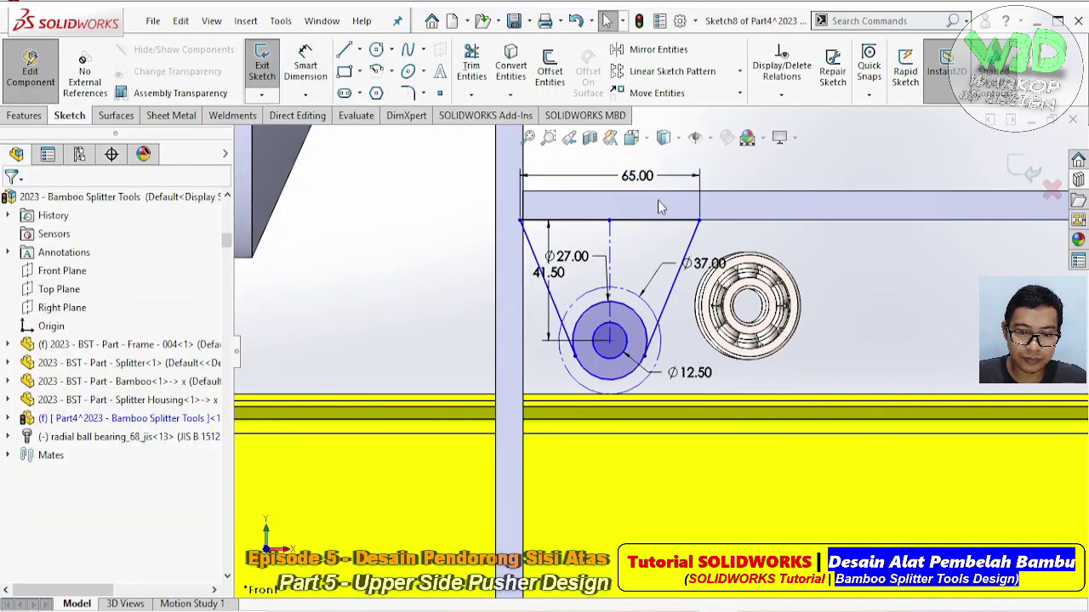
- Dimension the top-left corner 10 mm from the plate's vertical edge
left_click_drag(609, 221, 634, 221)
key("Escape")
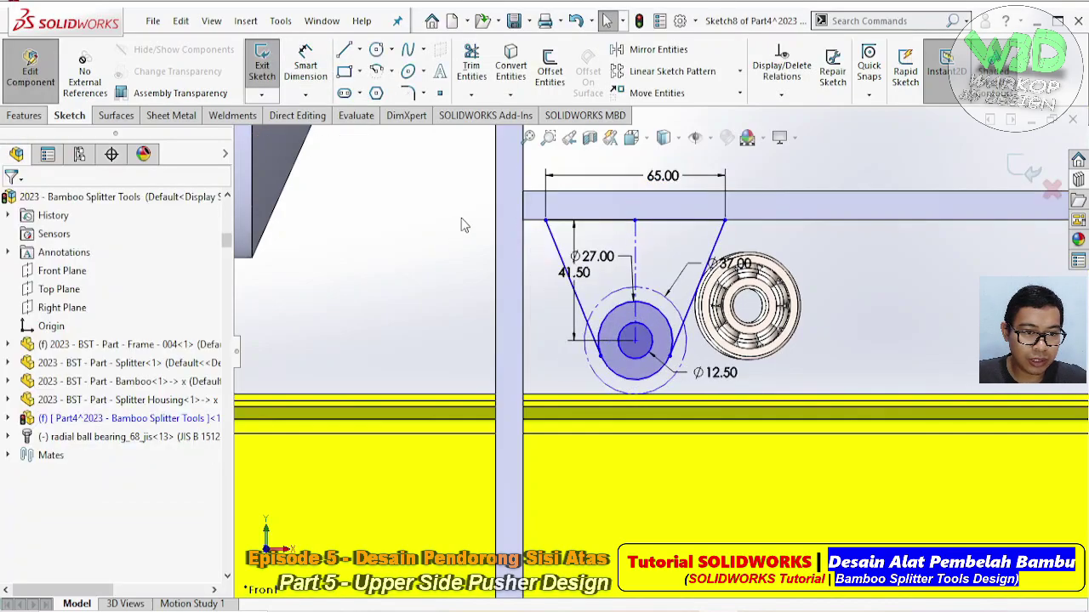
key("d")
left_click(543, 225)
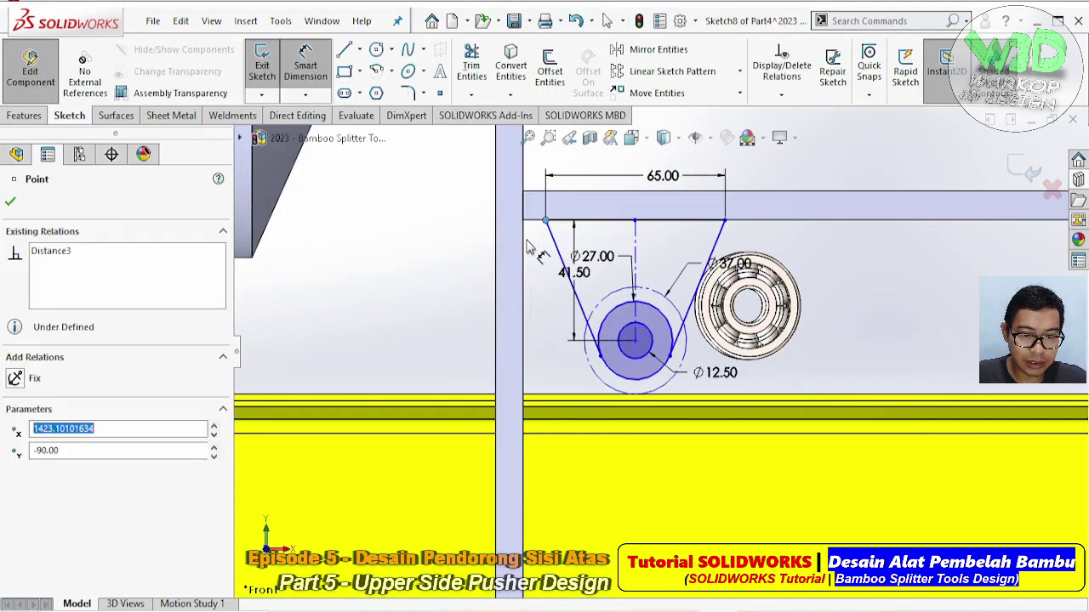
left_click(524, 246)
left_click(457, 260)
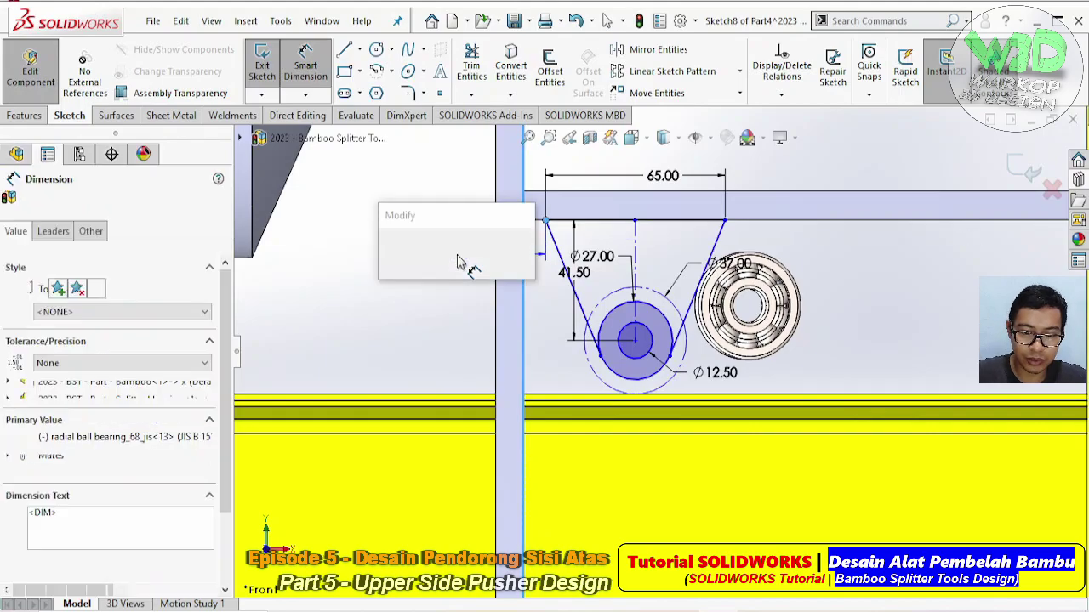
key("Return")
key("Escape")
mouse_move(456, 260)
middle_mouse_down()
mouse_move(687, 289)
mouse_move(595, 255)
middle_mouse_up()
left_click(24, 115)
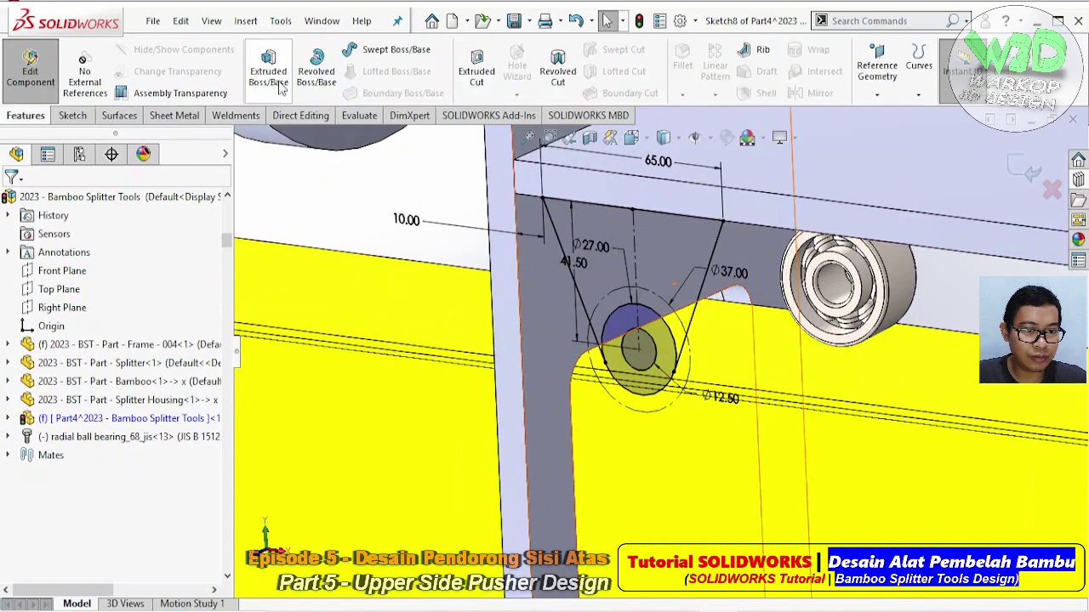
- Extrude both sketch regions 10 mm, reversed, without merging into the plate body
left_click(659, 239)
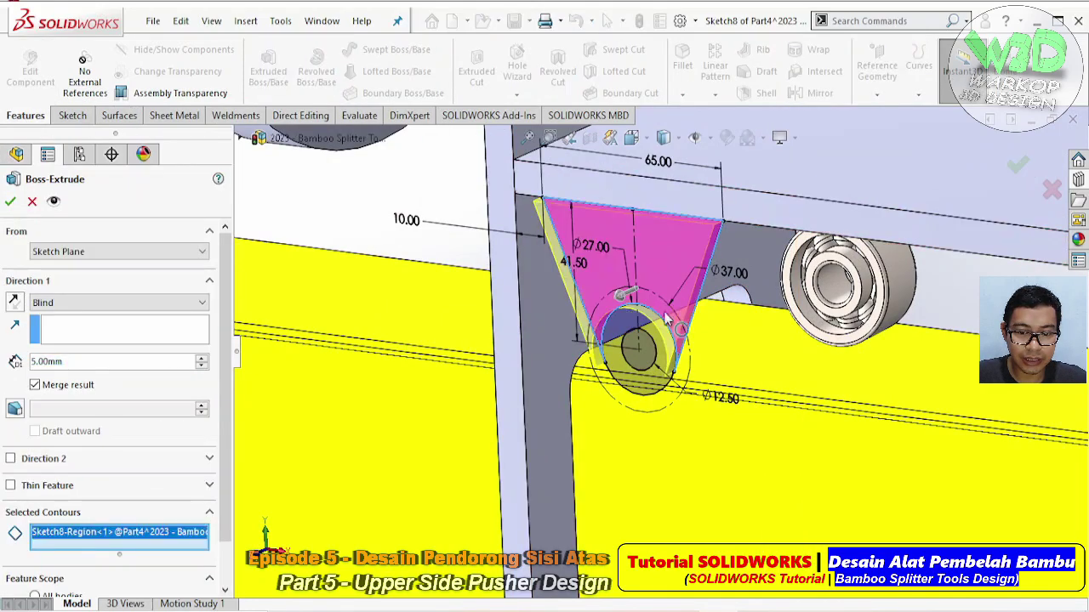
left_click(666, 372)
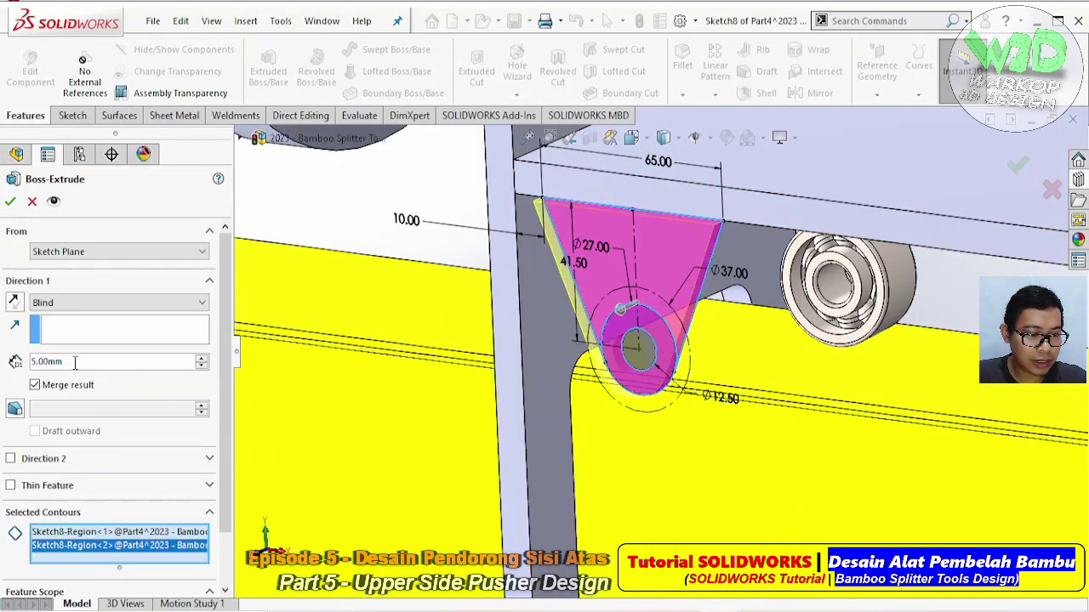
type("10")
key("Return")
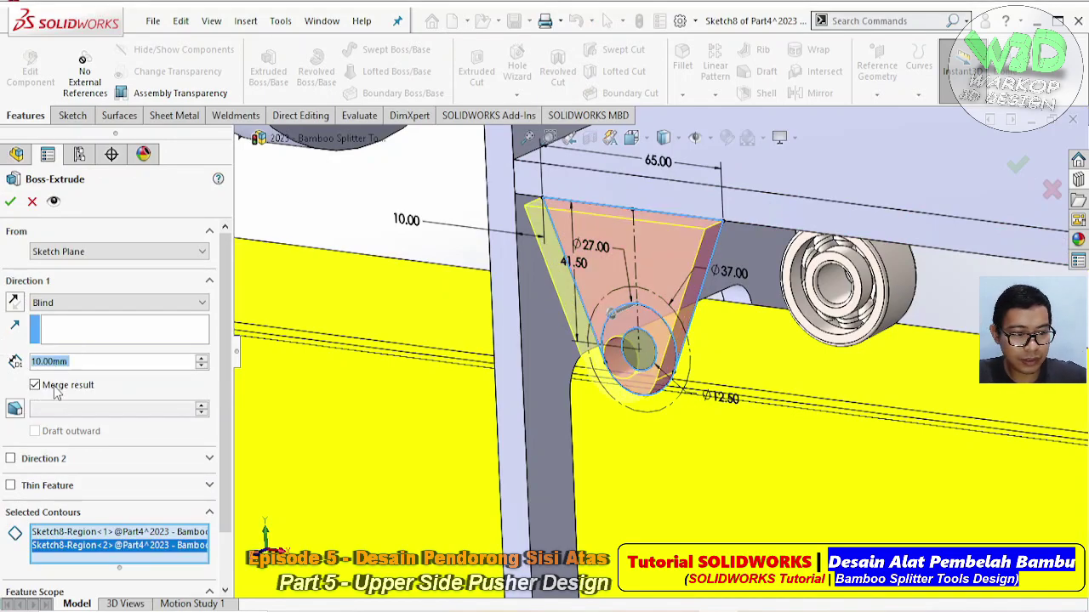
left_click(53, 388)
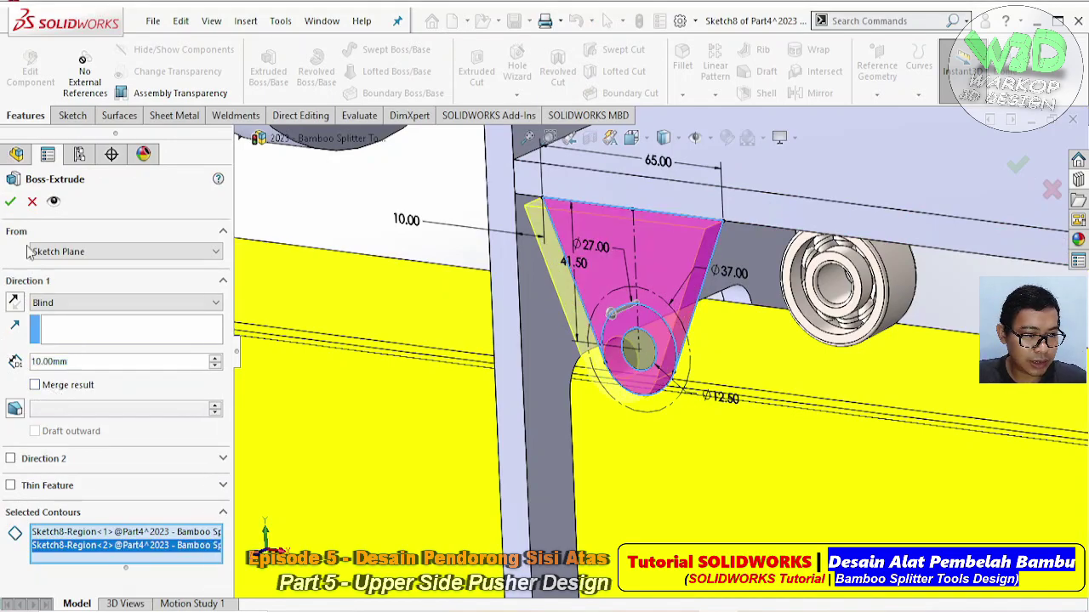
left_click(14, 303)
scroll(559, 246, "up", 5)
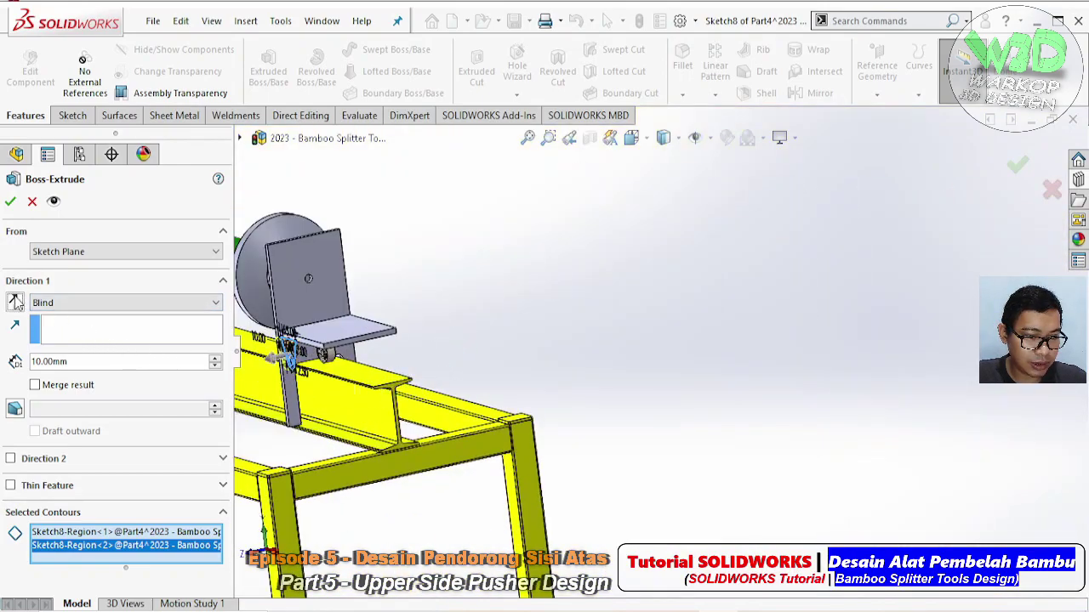
scroll(357, 336, "down", 2)
scroll(297, 332, "down", 3)
scroll(290, 315, "down", 3)
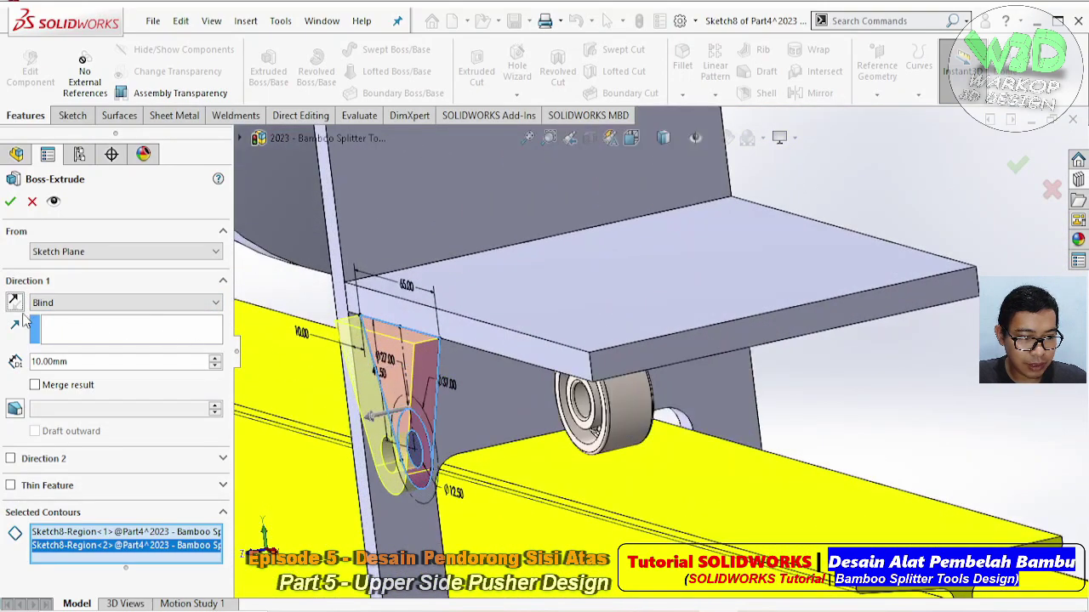
mouse_move(290, 299)
middle_mouse_down()
mouse_move(547, 296)
mouse_move(427, 258)
mouse_move(306, 323)
middle_mouse_up()
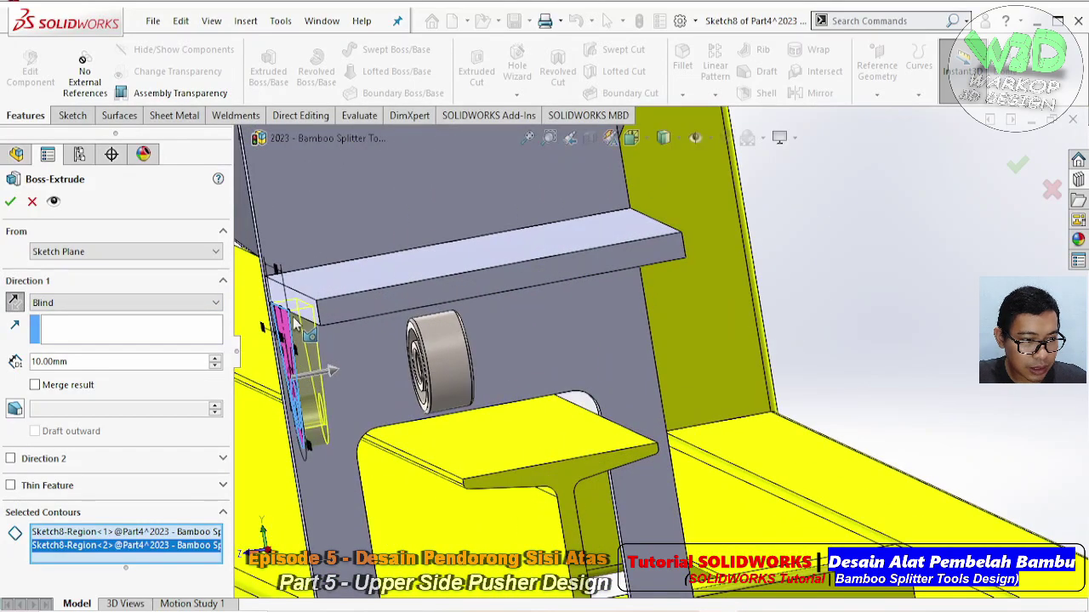
- Start the extrusion from a reversed 30 mm offset beside the bearing and accept it
left_click(87, 251)
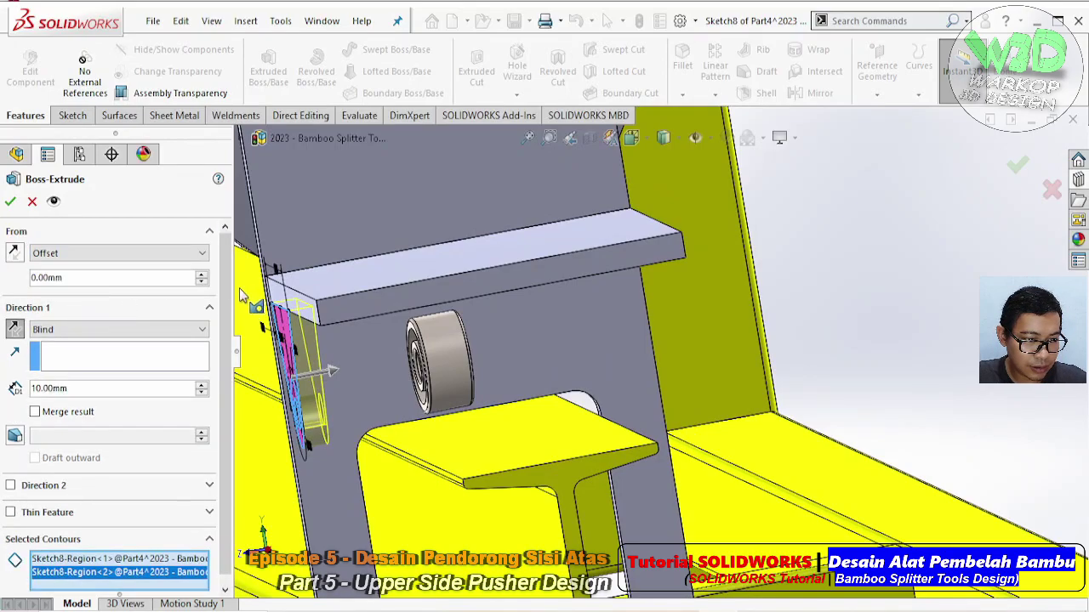
left_click(202, 275)
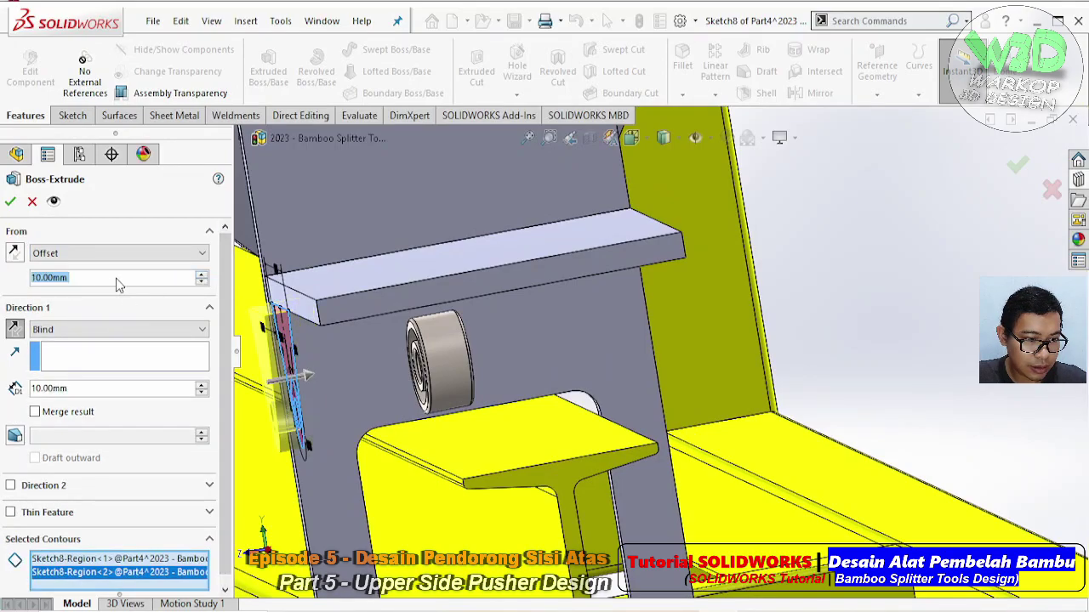
left_click(15, 254)
middle_click_drag(431, 271, 427, 269)
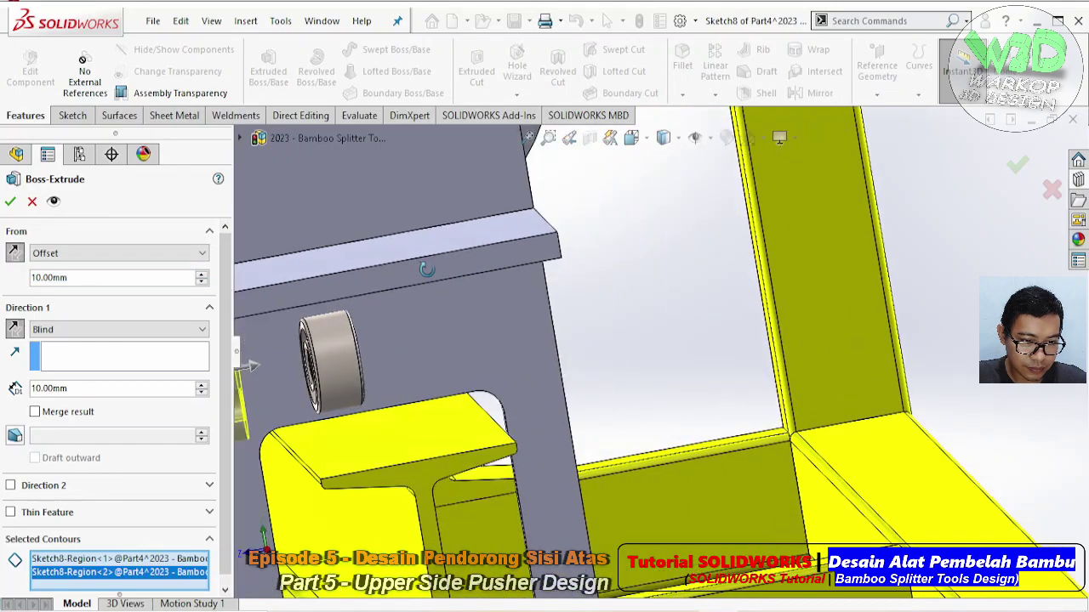
middle_click_drag(347, 323, 293, 389)
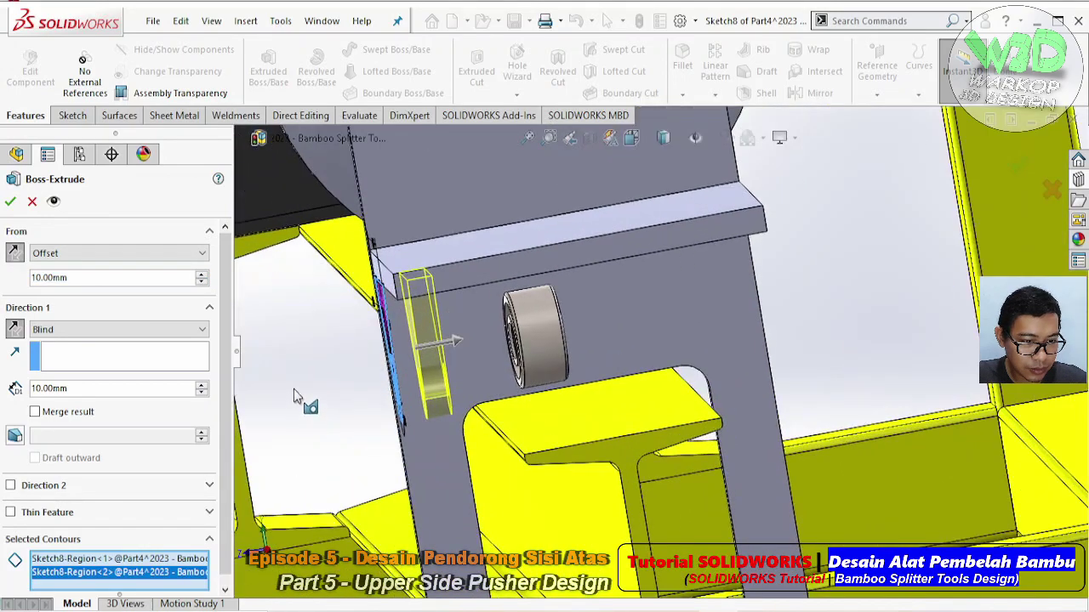
left_click(201, 275)
left_click(202, 275)
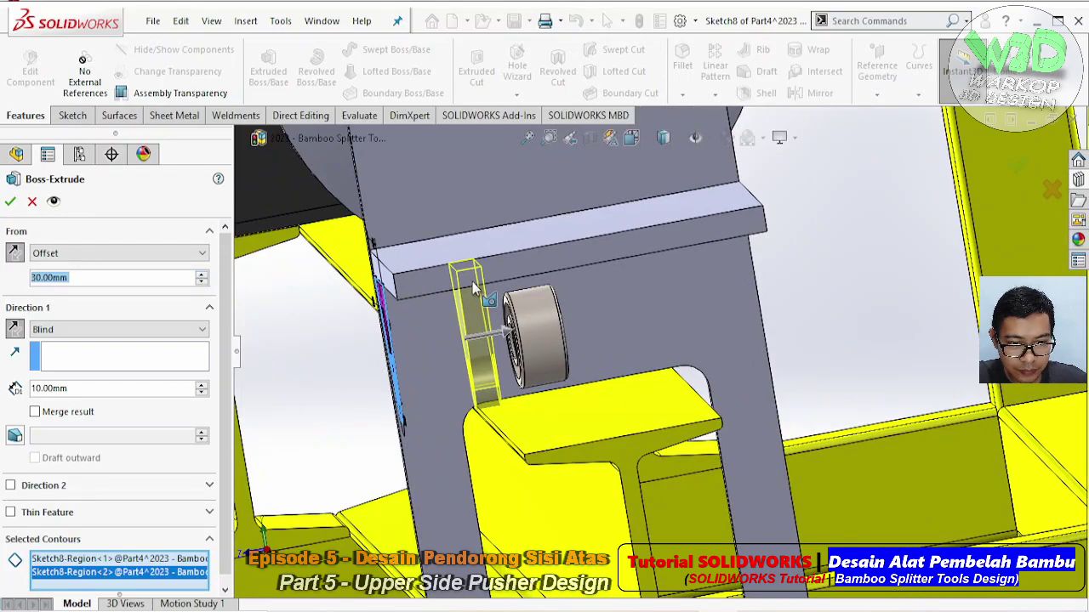
middle_click_drag(466, 291, 469, 280)
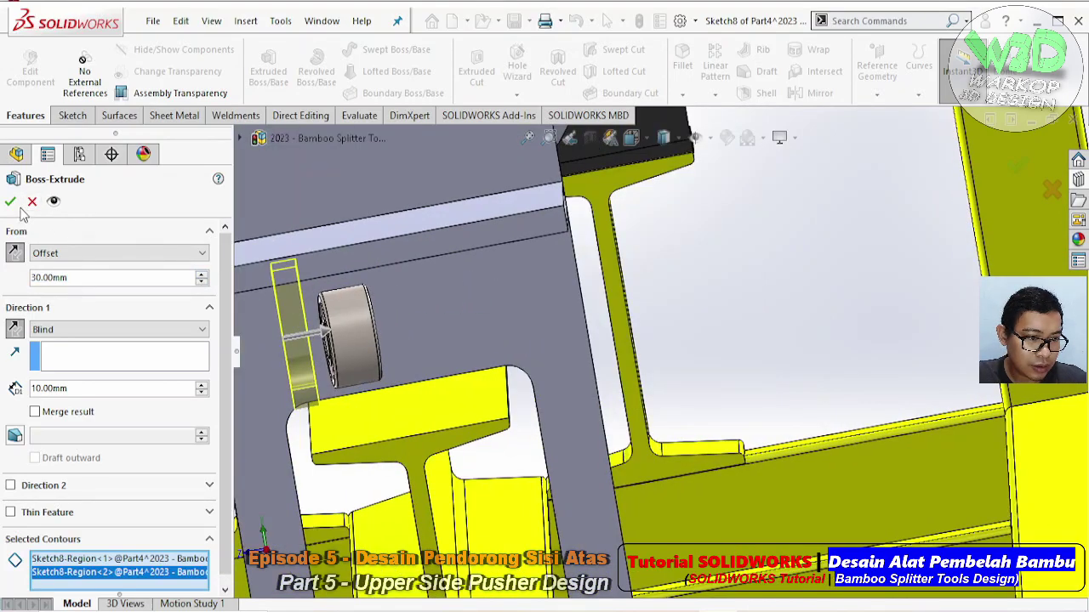
key("Return")
middle_click_drag(386, 250, 507, 310)
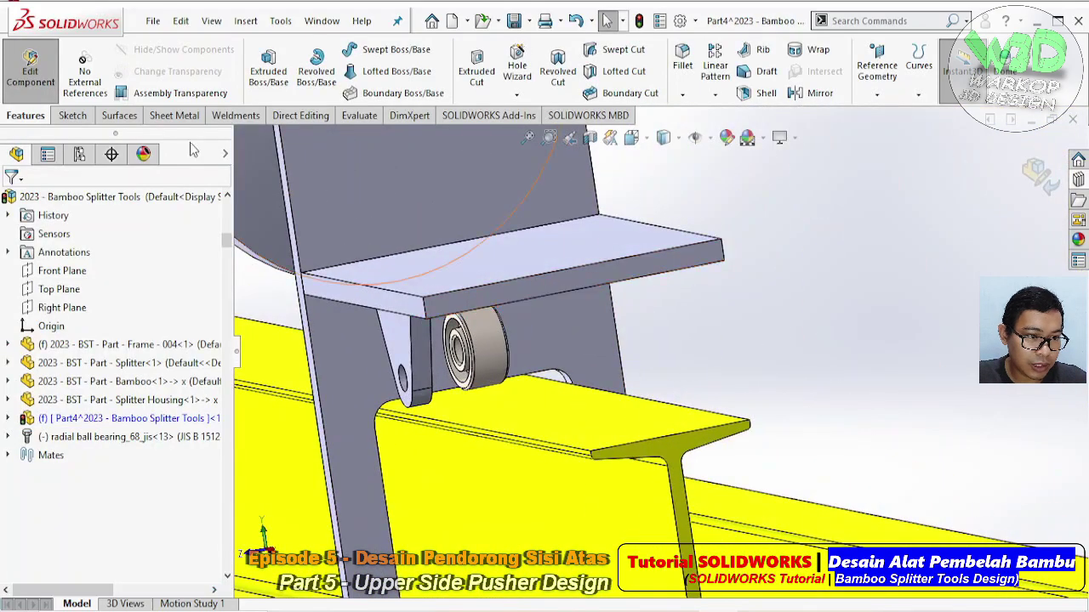
left_click(23, 89)
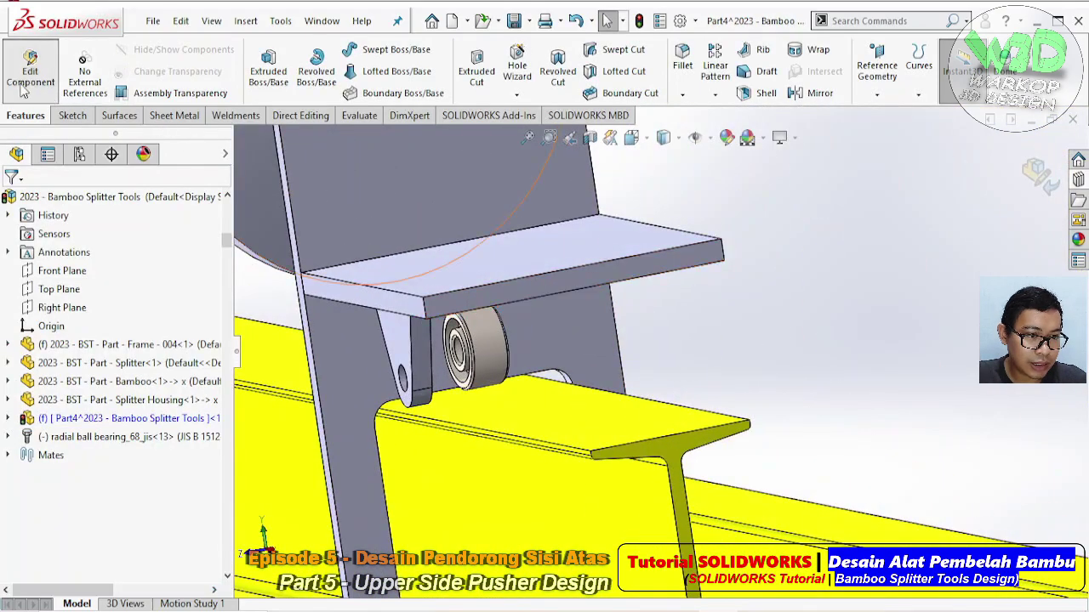
mouse_move(476, 340)
middle_mouse_down()
mouse_move(536, 283)
mouse_move(544, 345)
middle_mouse_up()
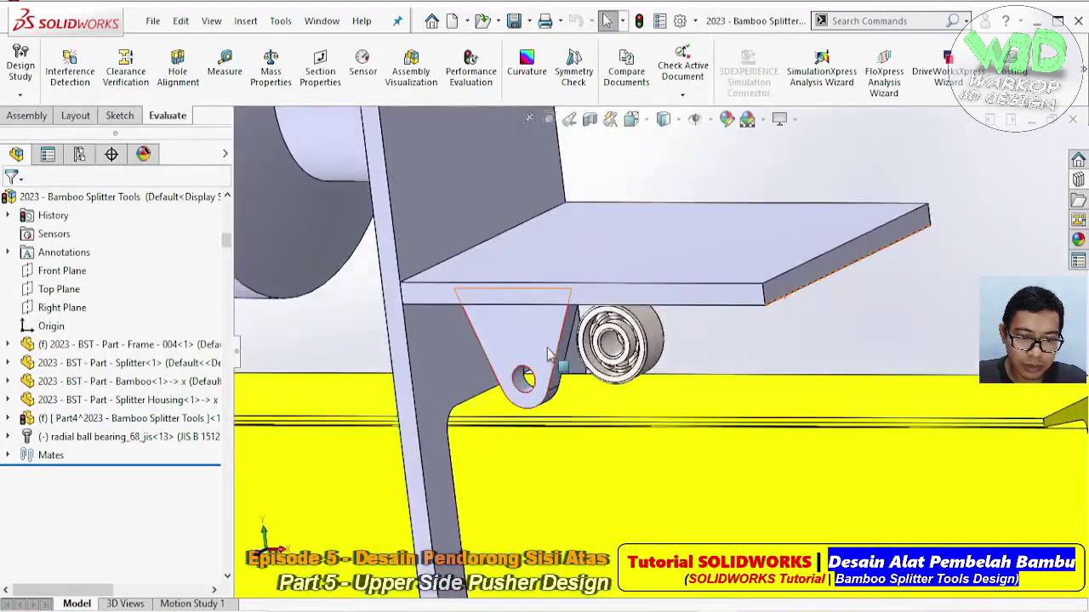
left_click(535, 344)
left_click(655, 240)
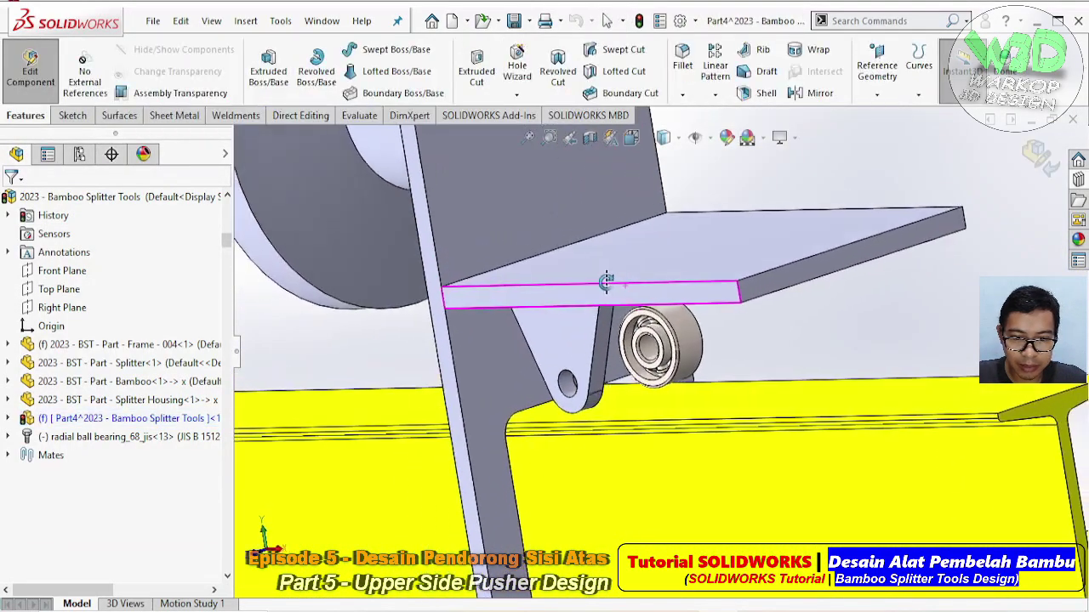
mouse_move(595, 289)
middle_mouse_down()
mouse_move(529, 287)
mouse_move(795, 291)
middle_mouse_up()
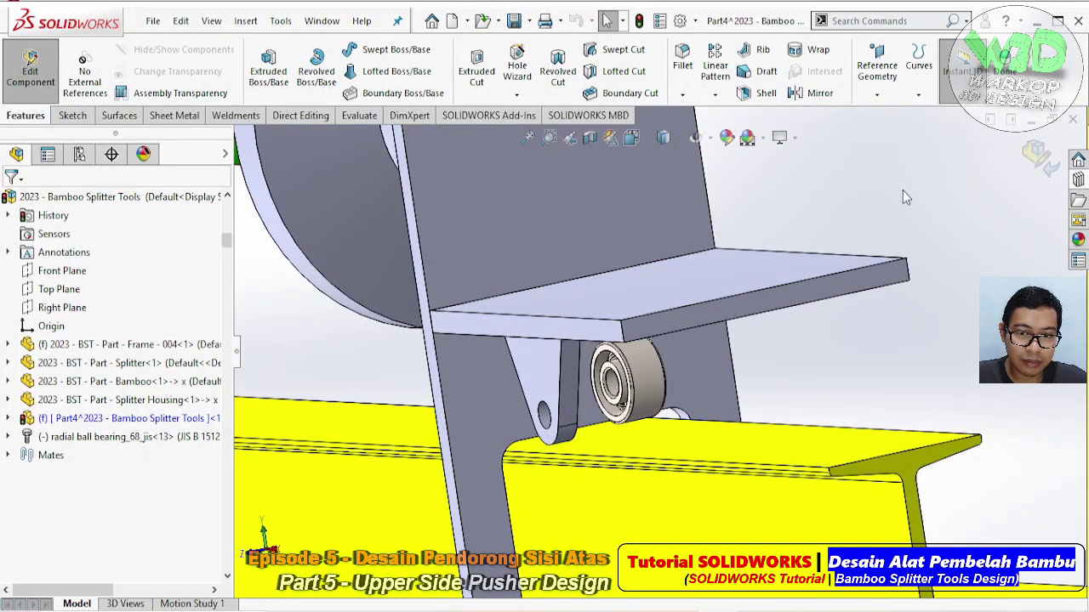
left_click(879, 90)
left_click(896, 119)
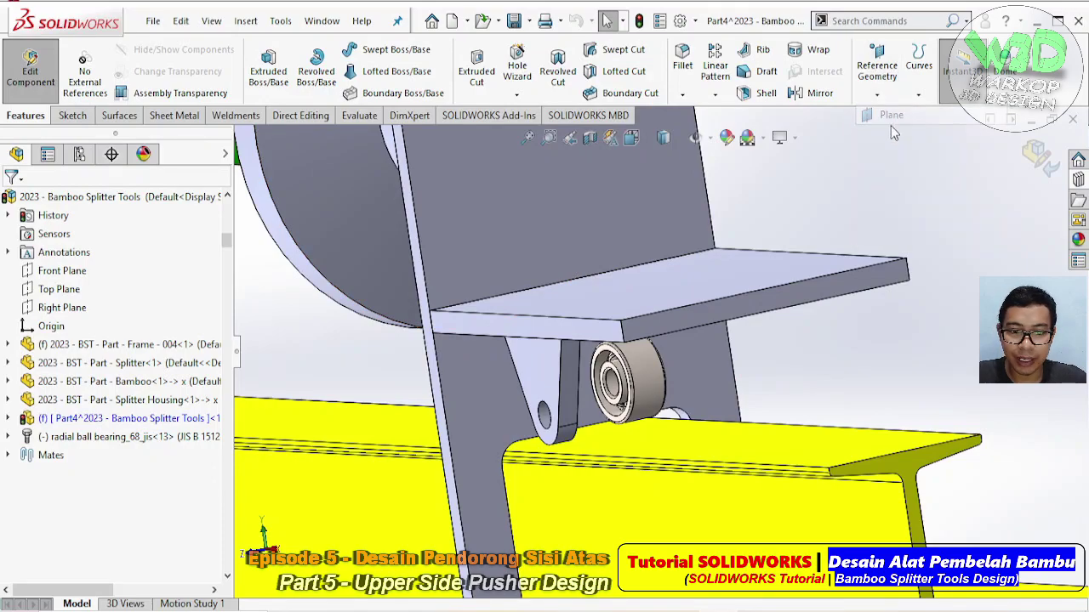
- Create mid plane Plane3 between the plate's front and opposite faces
left_click(580, 332)
middle_click_drag(668, 284, 855, 281)
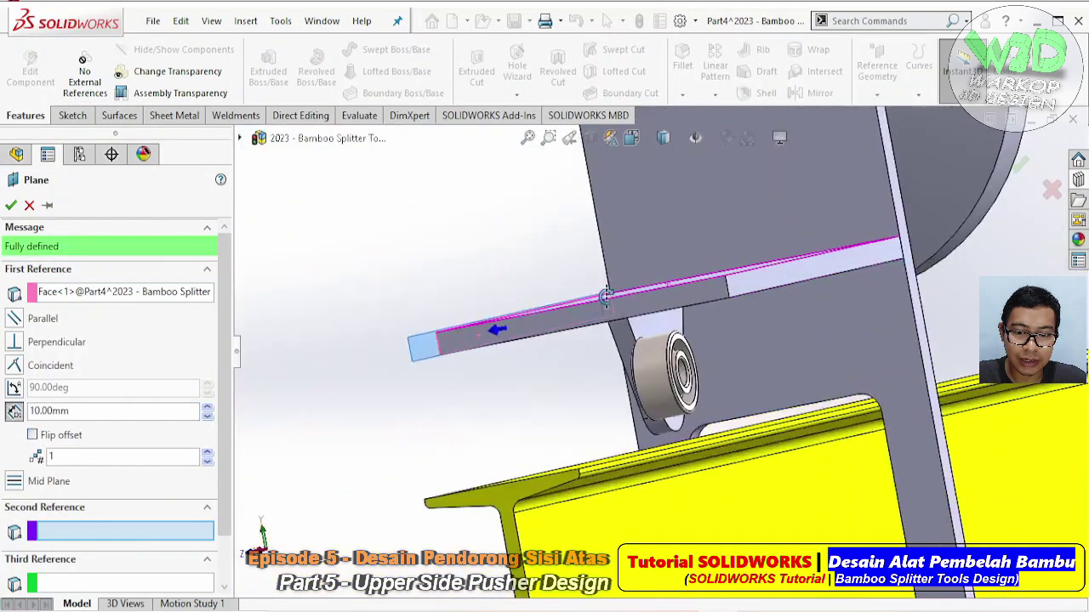
left_click(855, 277)
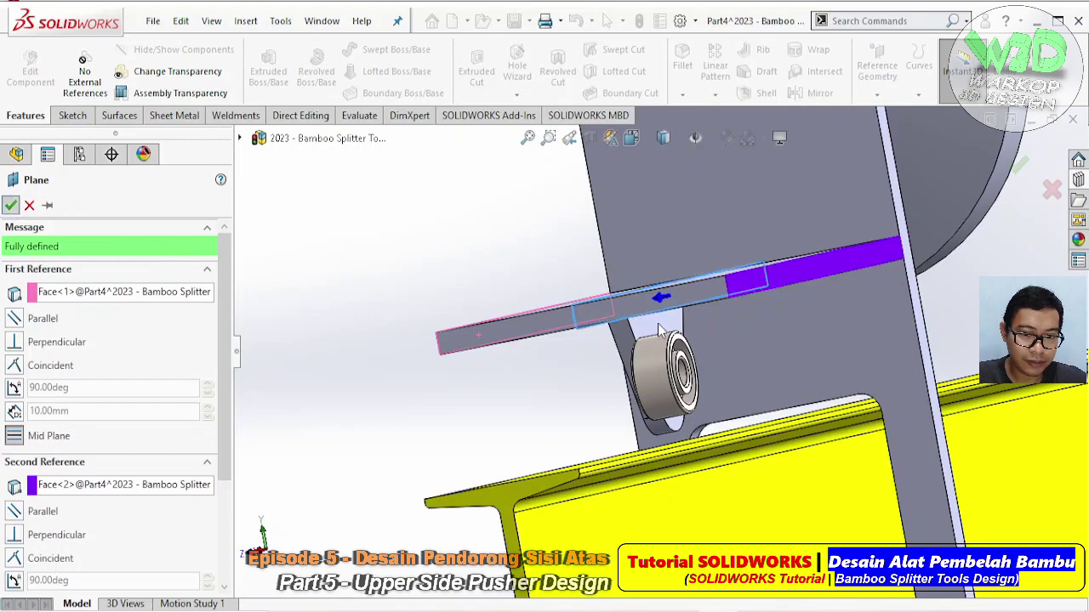
key("Return")
middle_click_drag(659, 330, 790, 342)
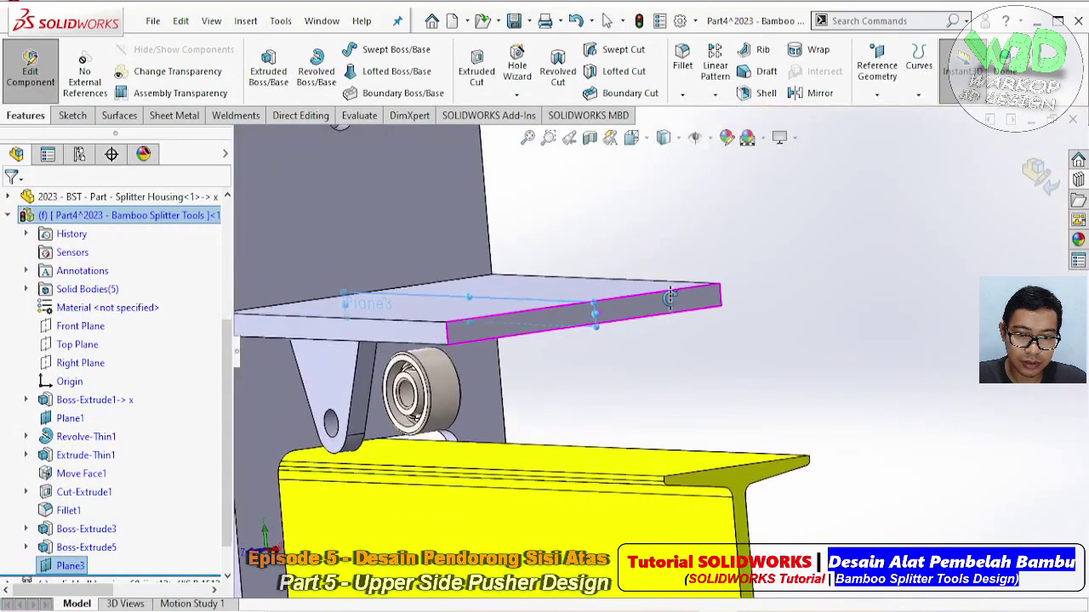
left_click(795, 329)
scroll(85, 459, "down", 1)
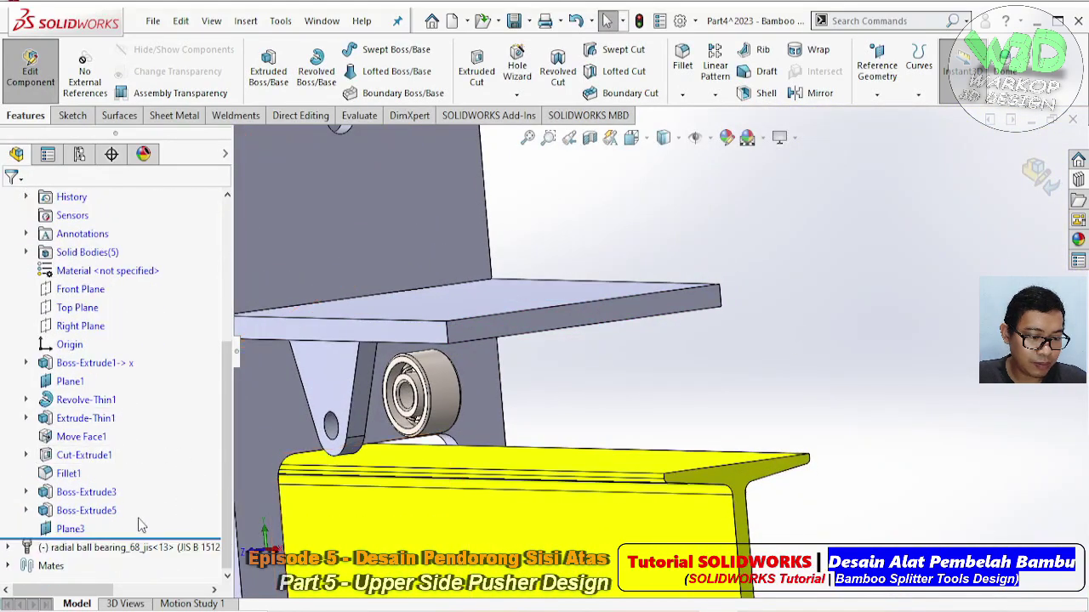
scroll(68, 529, "up", 1)
scroll(60, 531, "down", 1)
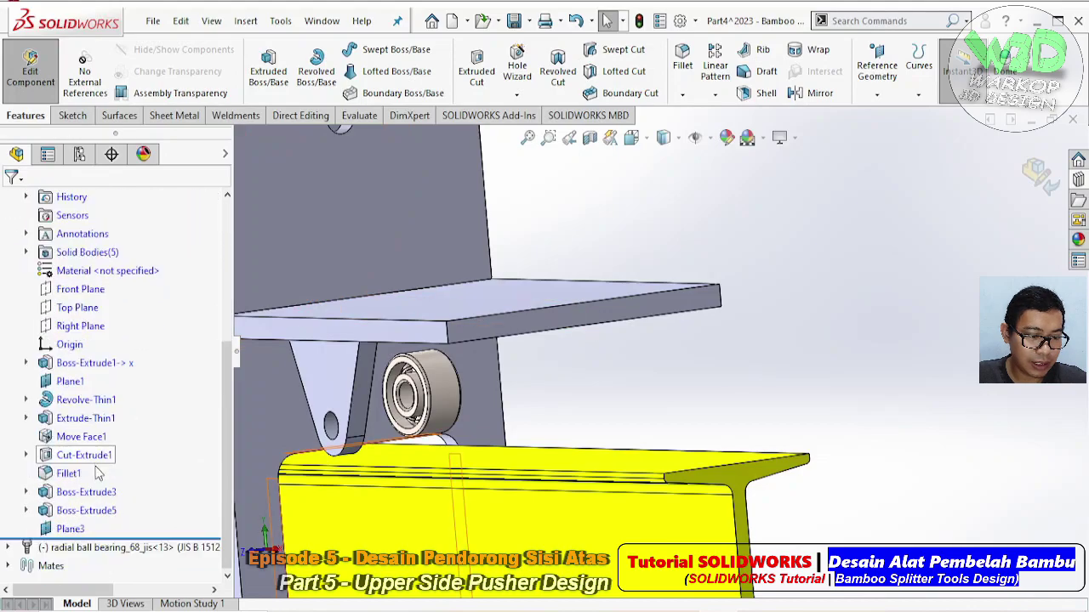
- Mirror the hub bracket body Boss-Extrude5 across Plane3
left_click(59, 530)
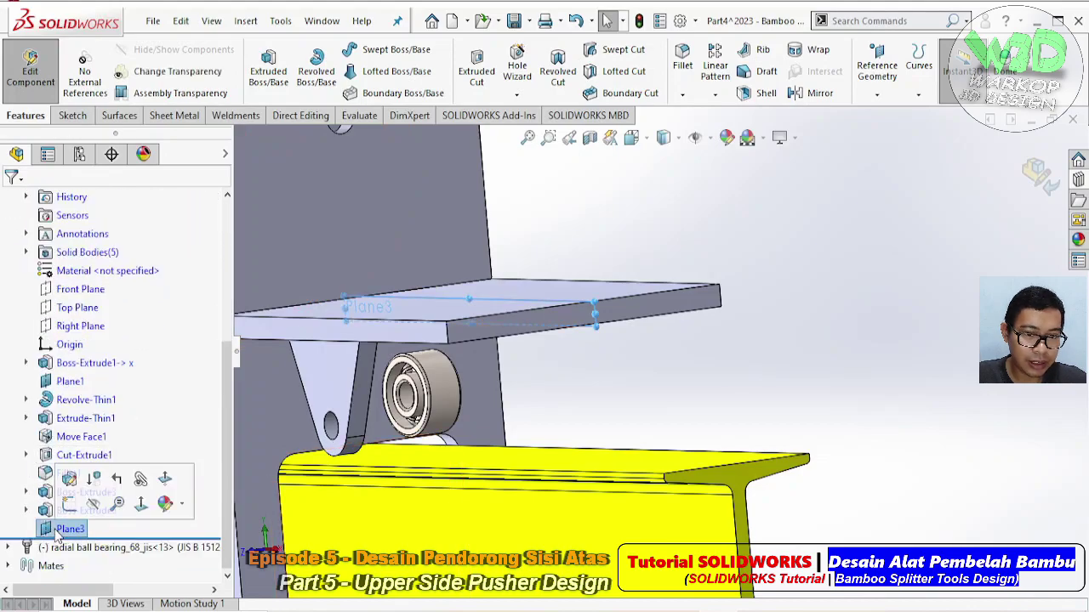
left_click(819, 94)
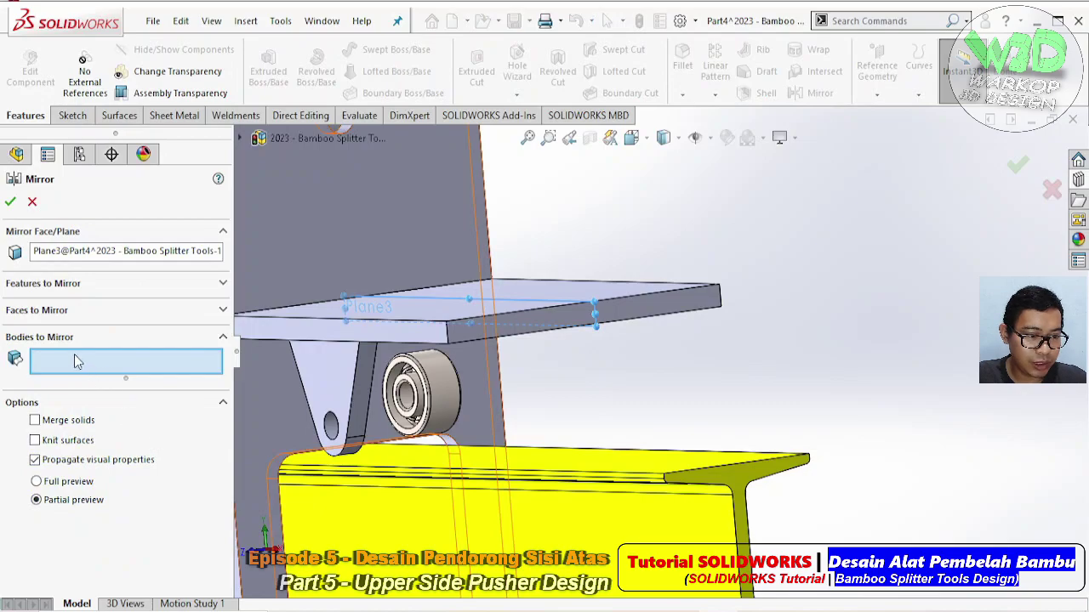
left_click(48, 340)
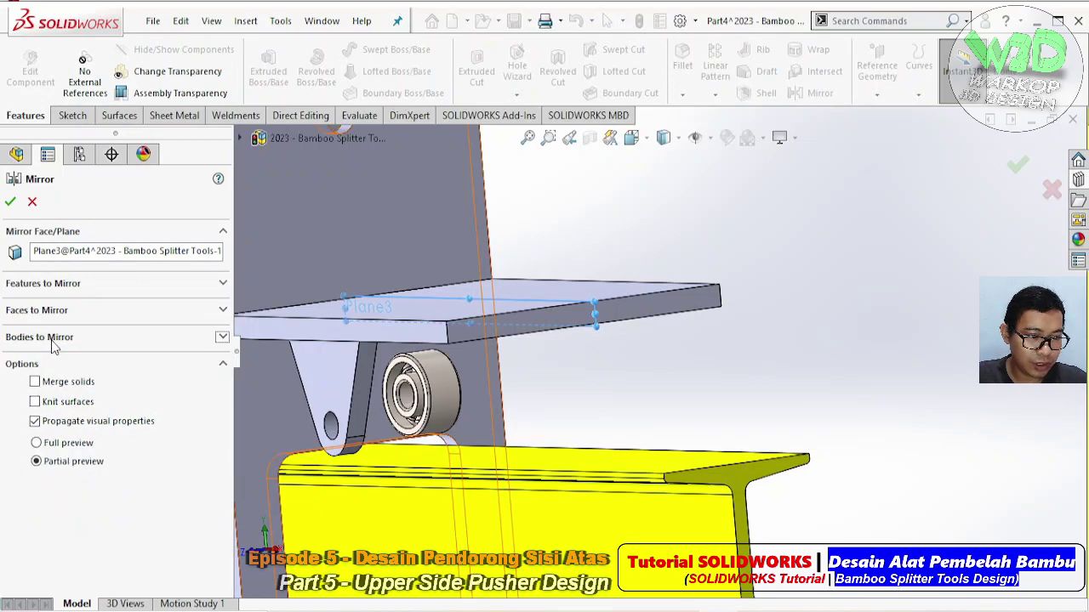
left_click(51, 341)
left_click(337, 376)
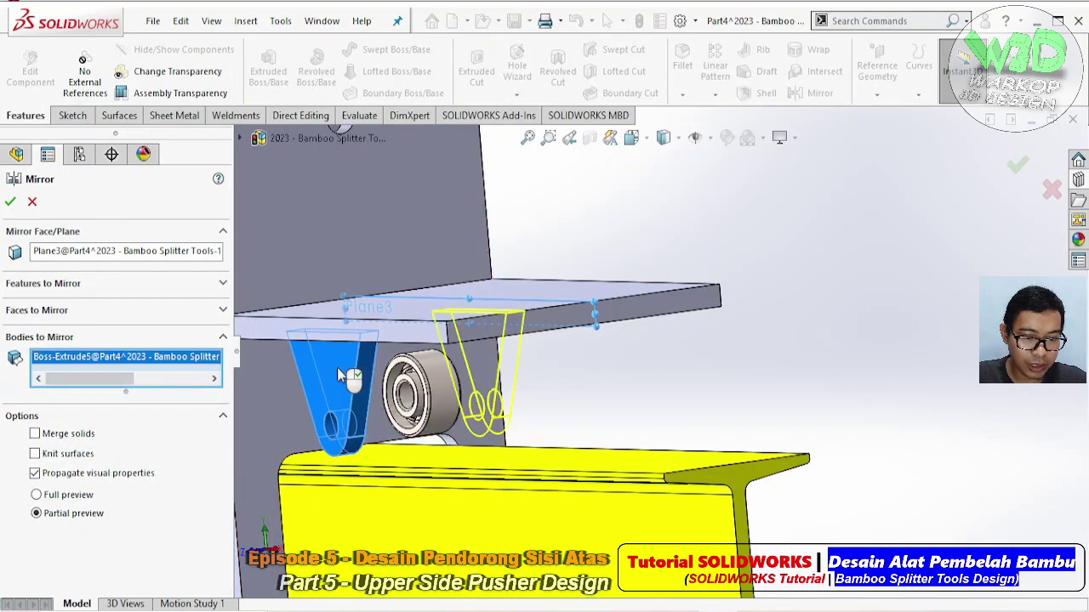
key("Return")
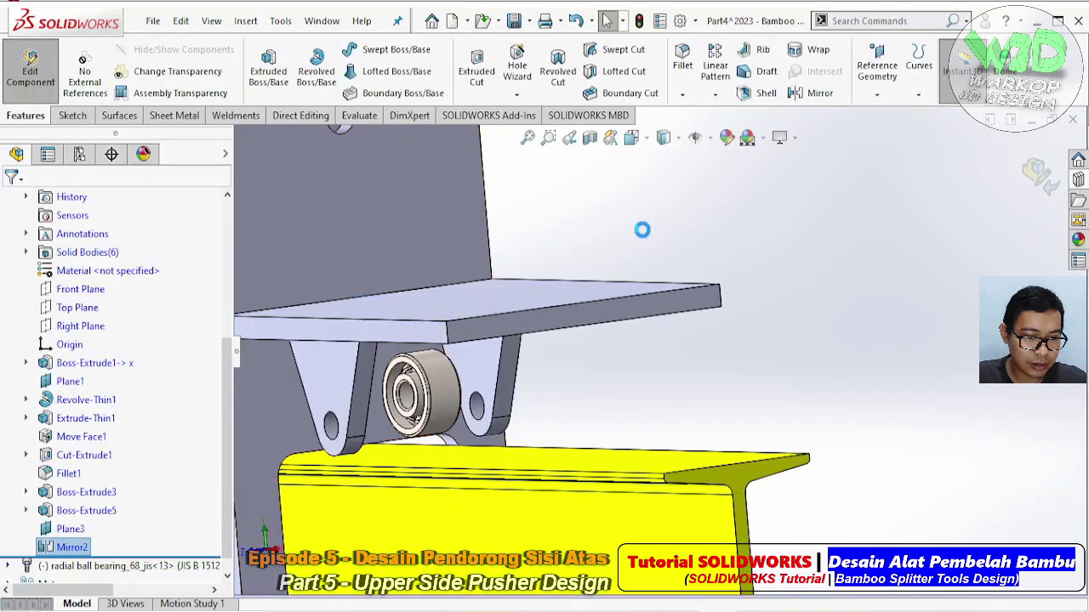
middle_click_drag(646, 236, 399, 357)
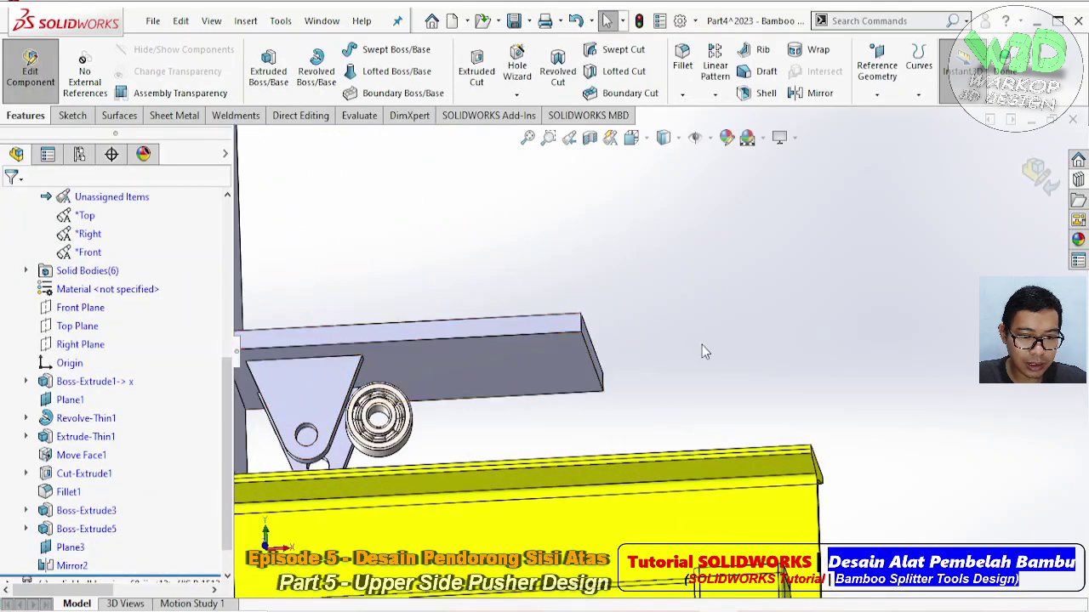
- Set the plate's long edge as pattern direction and pick both bracket bodies
middle_click_drag(701, 345, 647, 254)
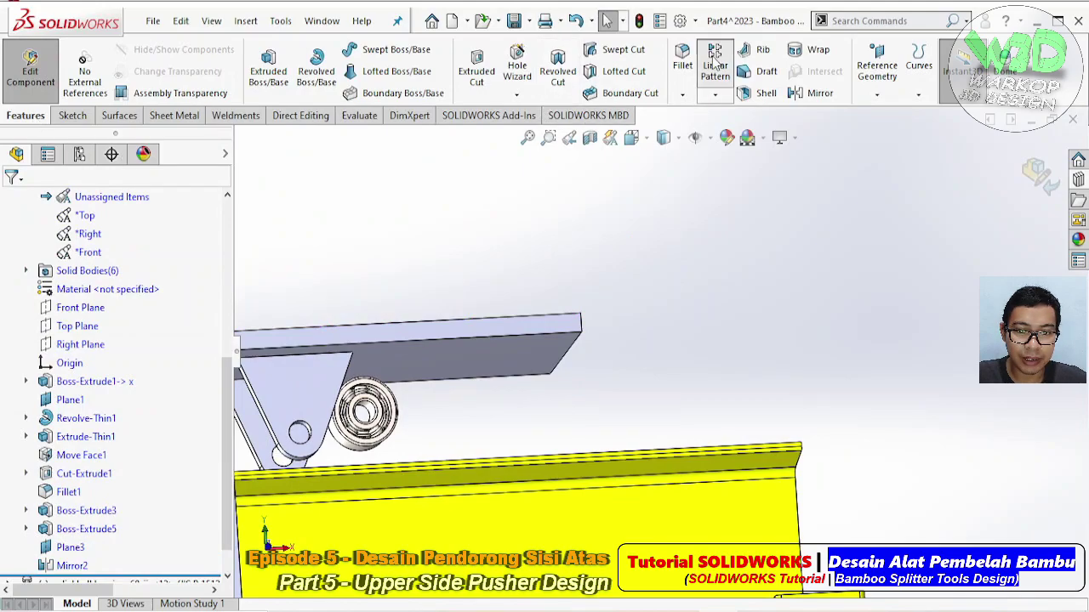
middle_click_drag(718, 200, 564, 340)
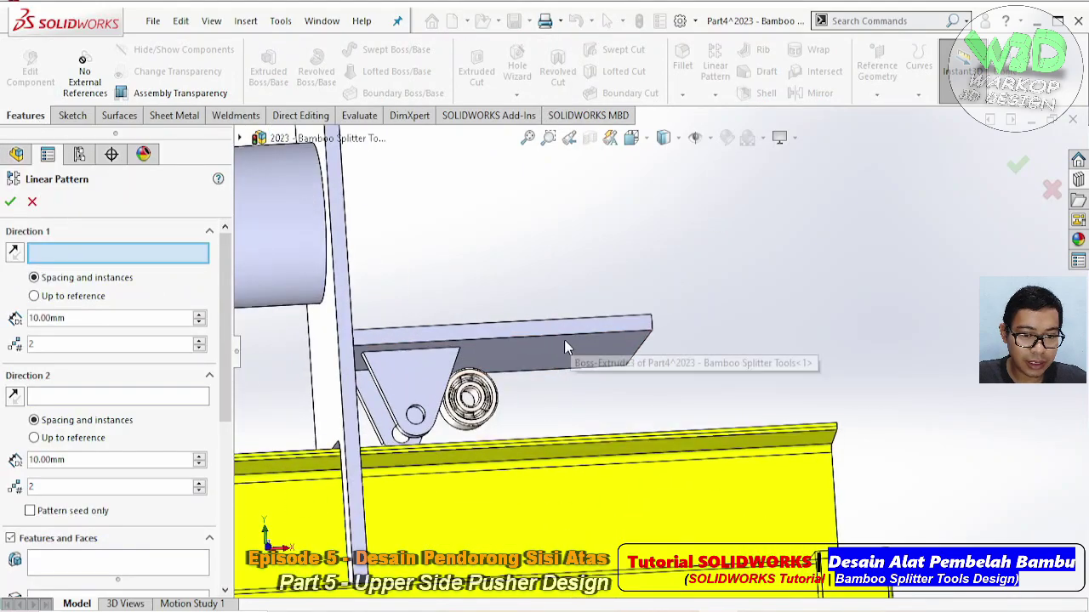
left_click(563, 339)
scroll(561, 340, "down", 2)
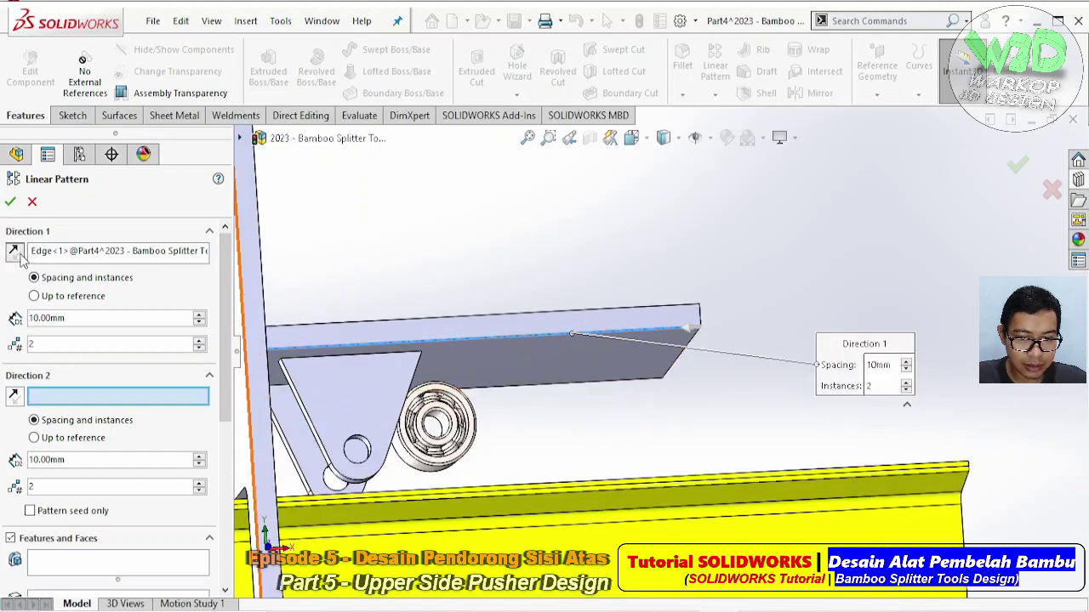
scroll(213, 382, "down", 5)
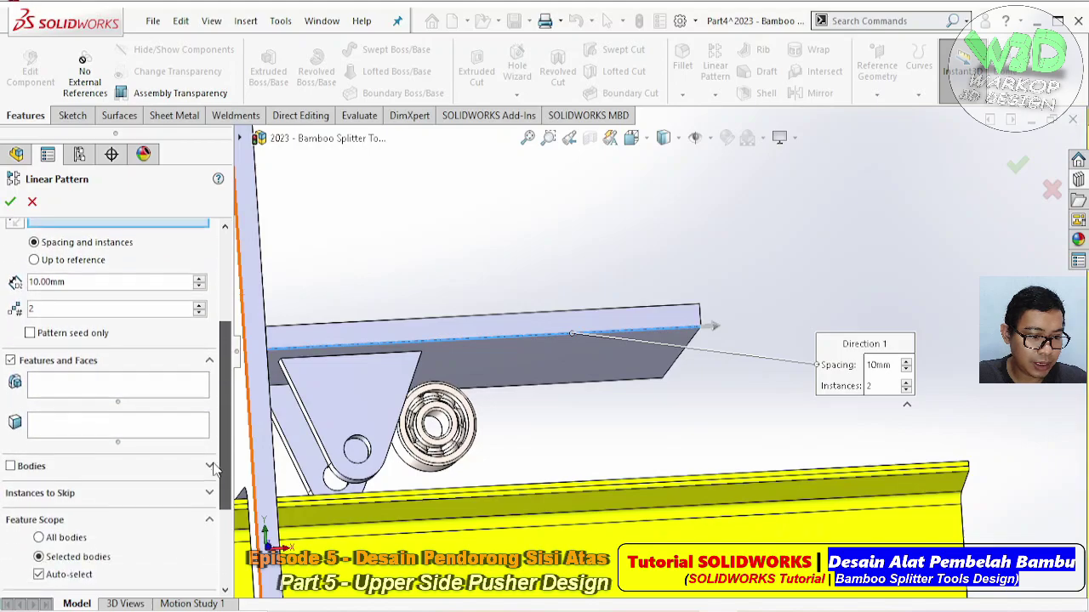
left_click(12, 468)
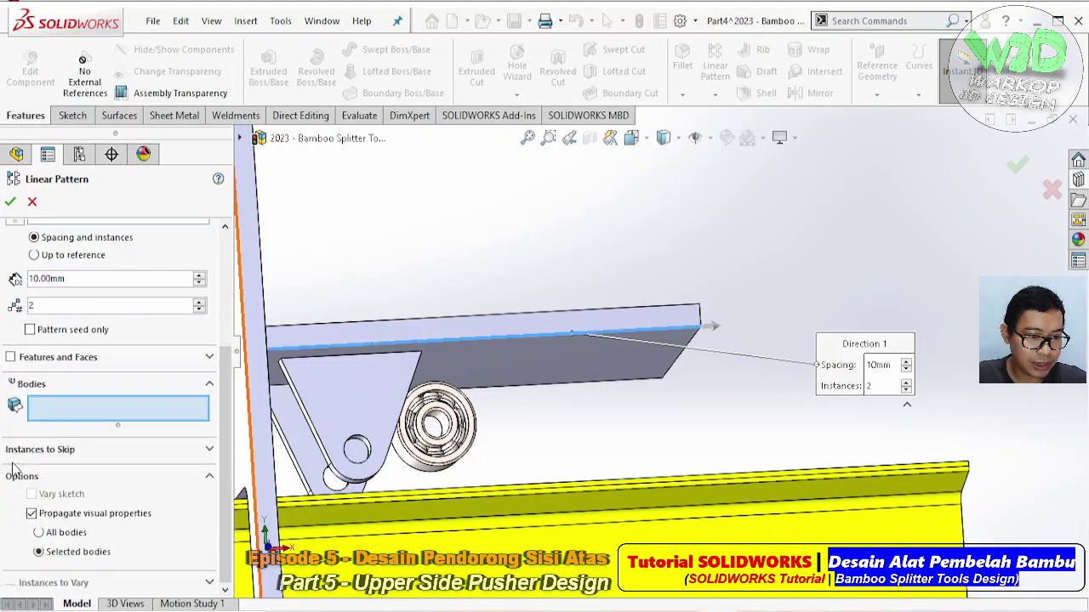
left_click(359, 420)
left_click(305, 452)
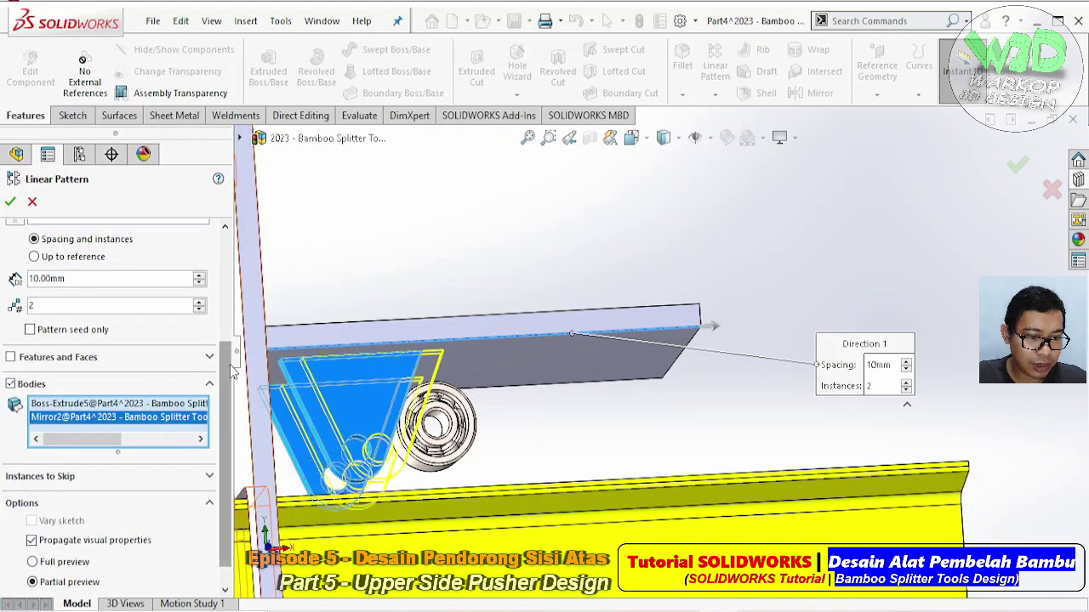
- Set the bracket pattern spacing to 110 mm and confirm it
scroll(231, 367, "up", 5)
left_click(91, 317)
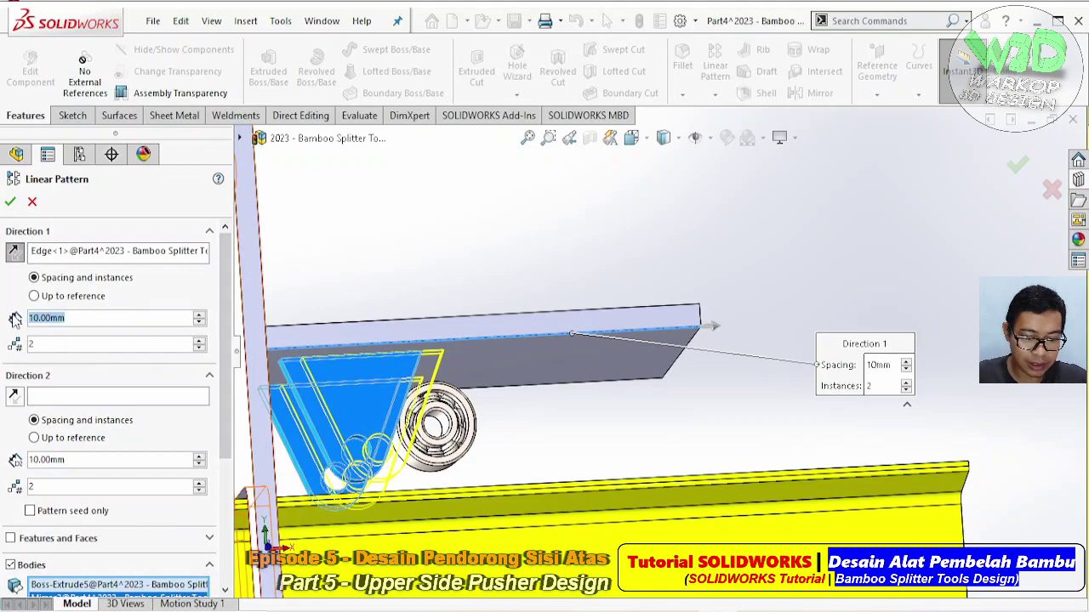
type("50")
key("Return")
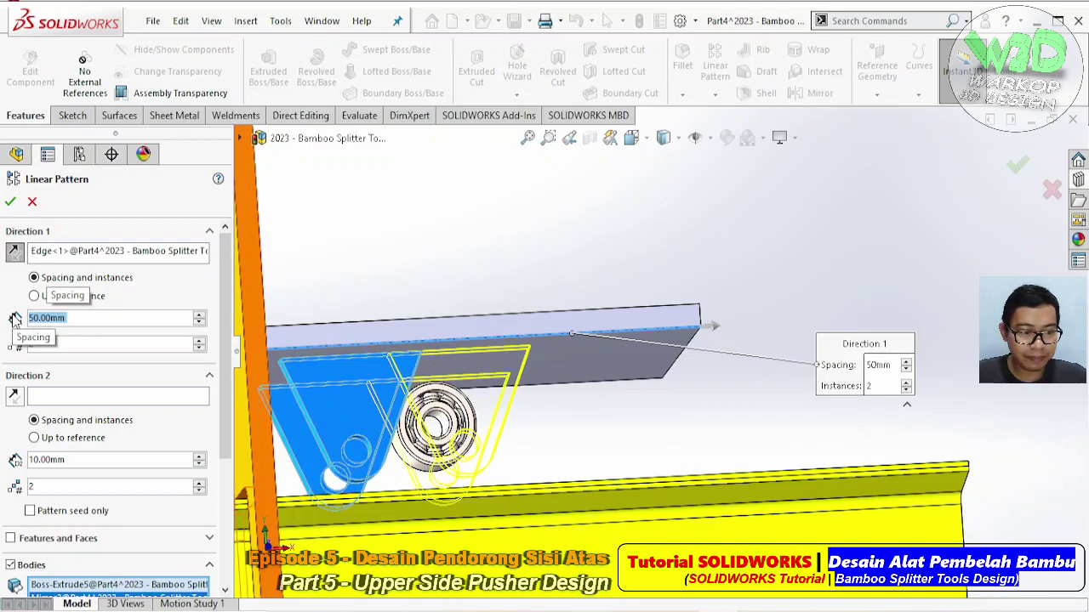
type("100")
key("Return")
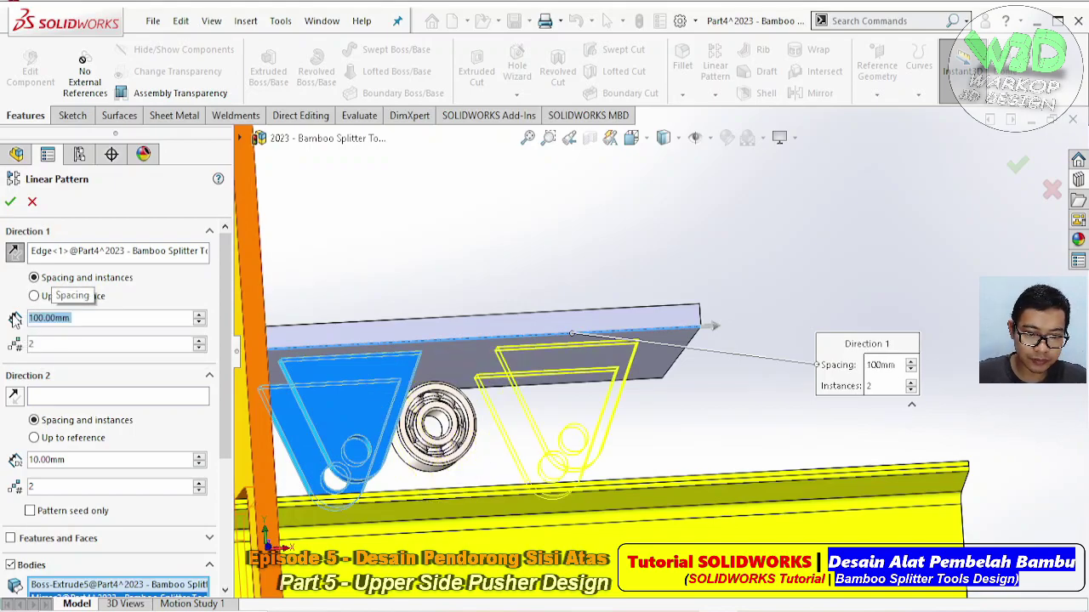
type("10")
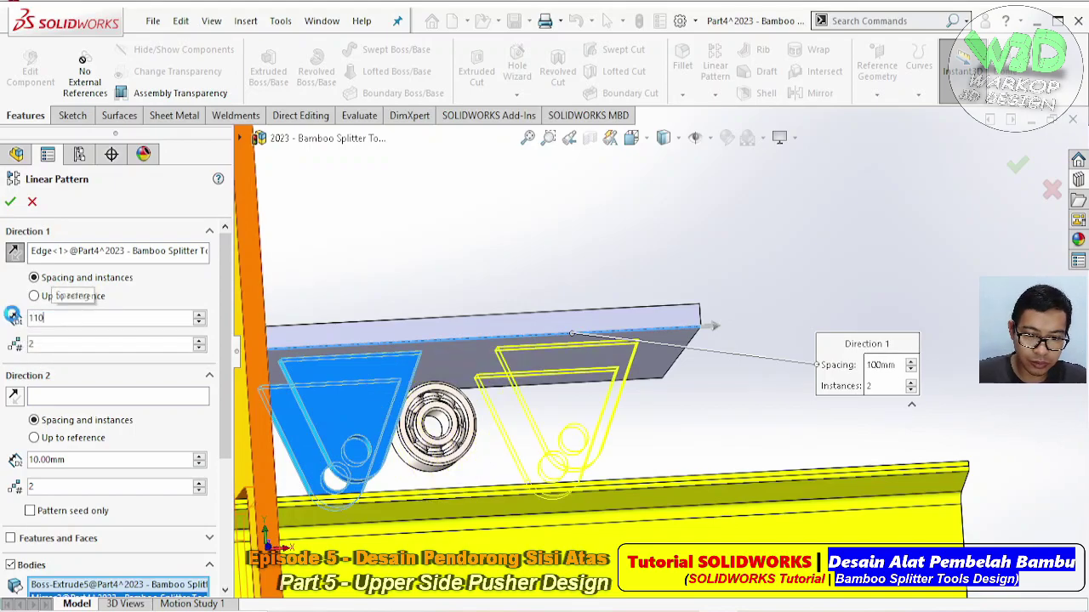
key("Return")
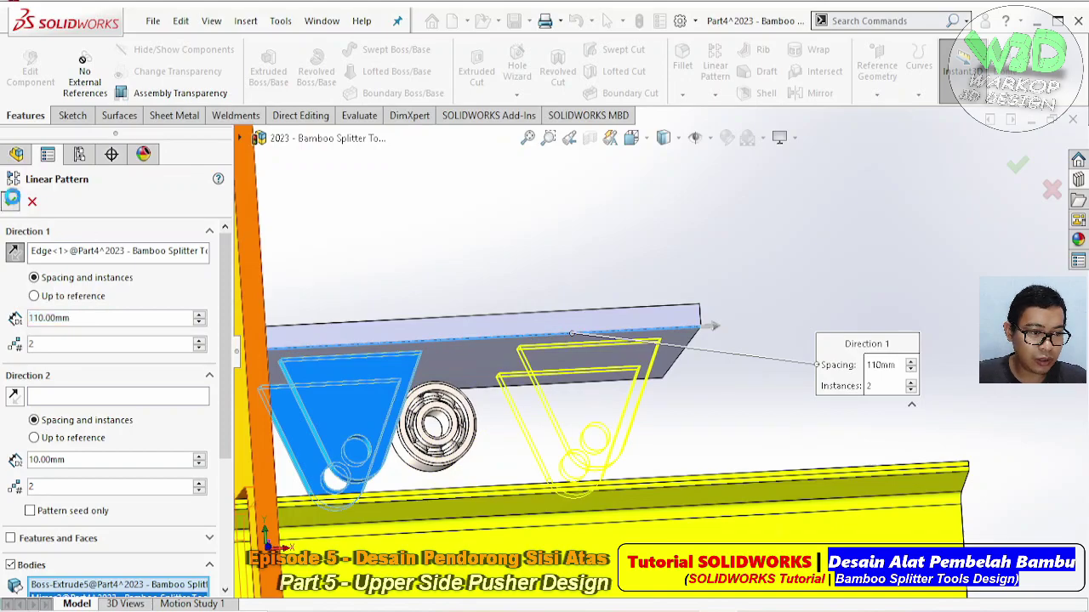
key("Return")
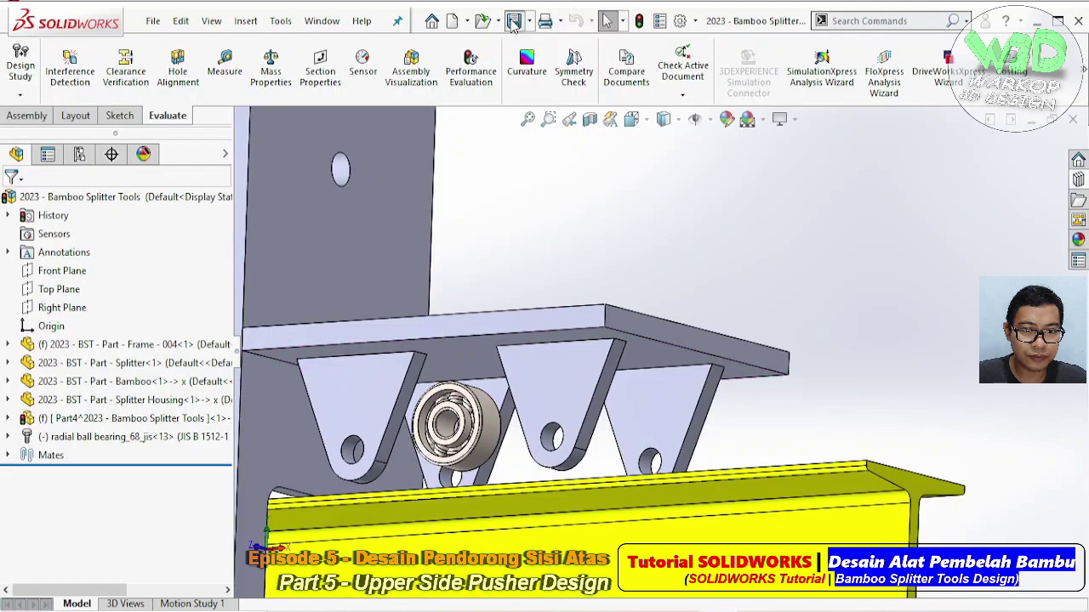
middle_click_drag(478, 412, 557, 408)
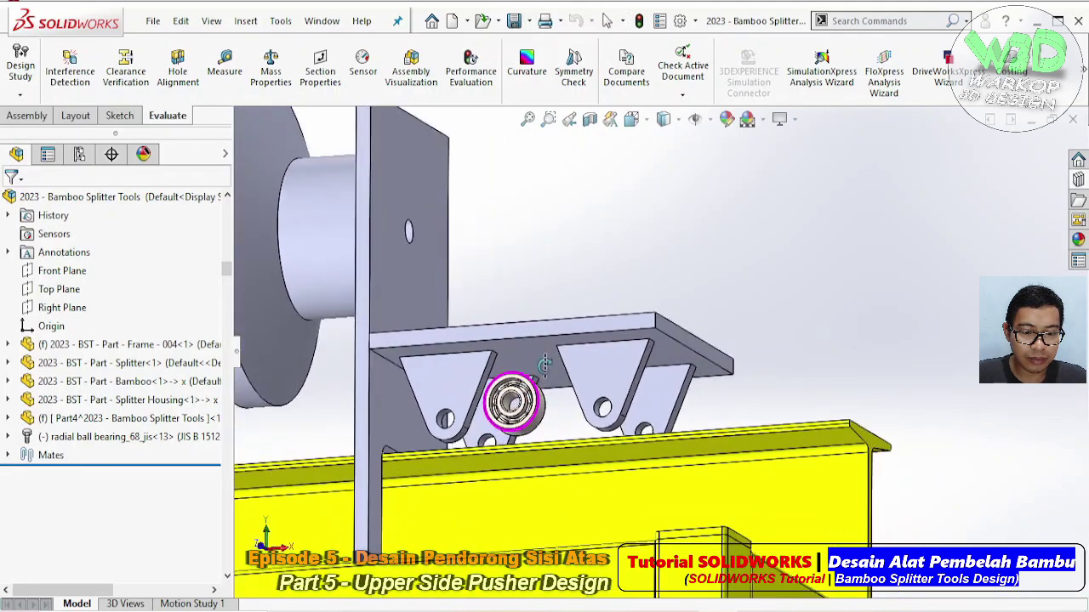
scroll(557, 408, "down", 2)
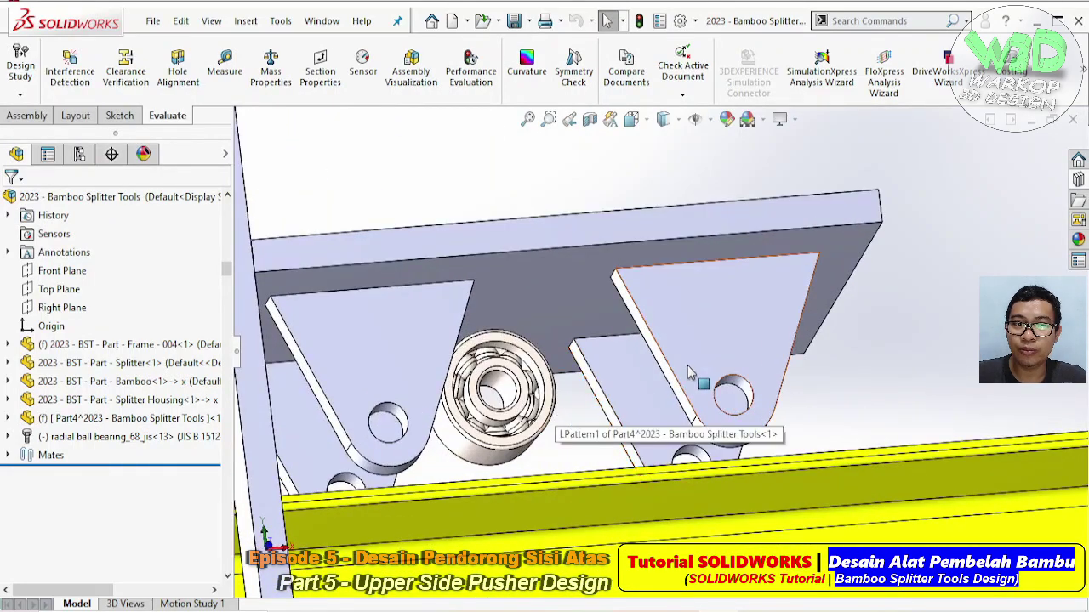
- Pattern the bearing 4 times at 50 mm along the plate edge, reversed
left_click(30, 116)
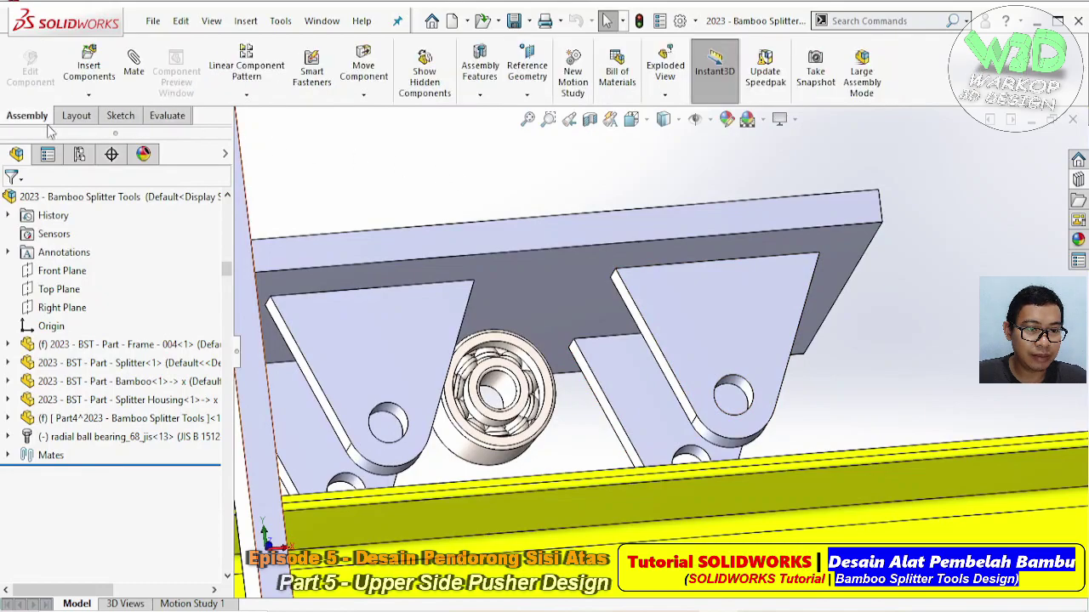
left_click(256, 74)
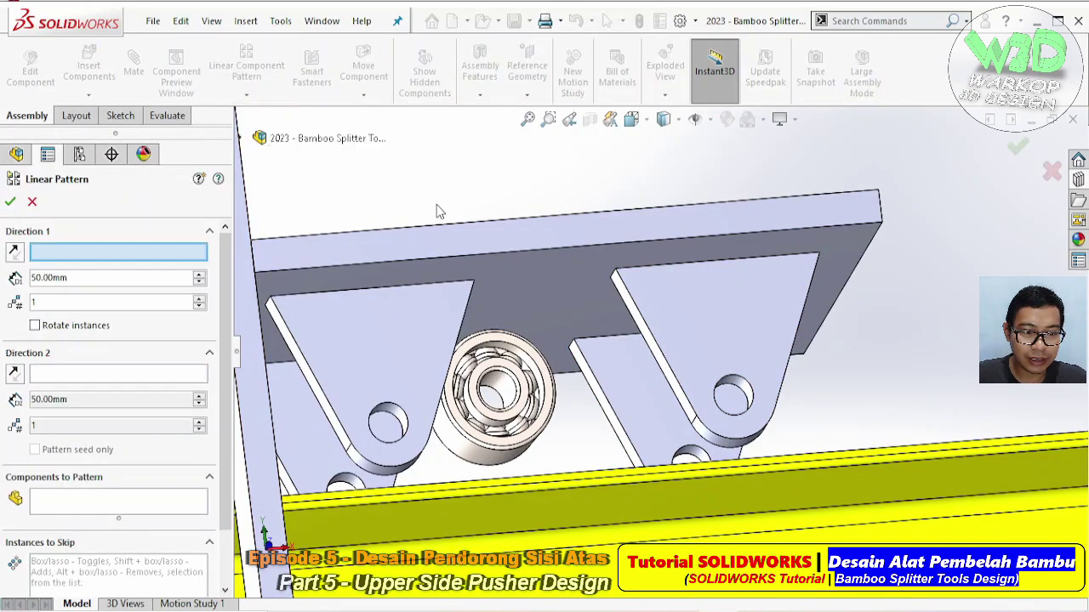
left_click(611, 253)
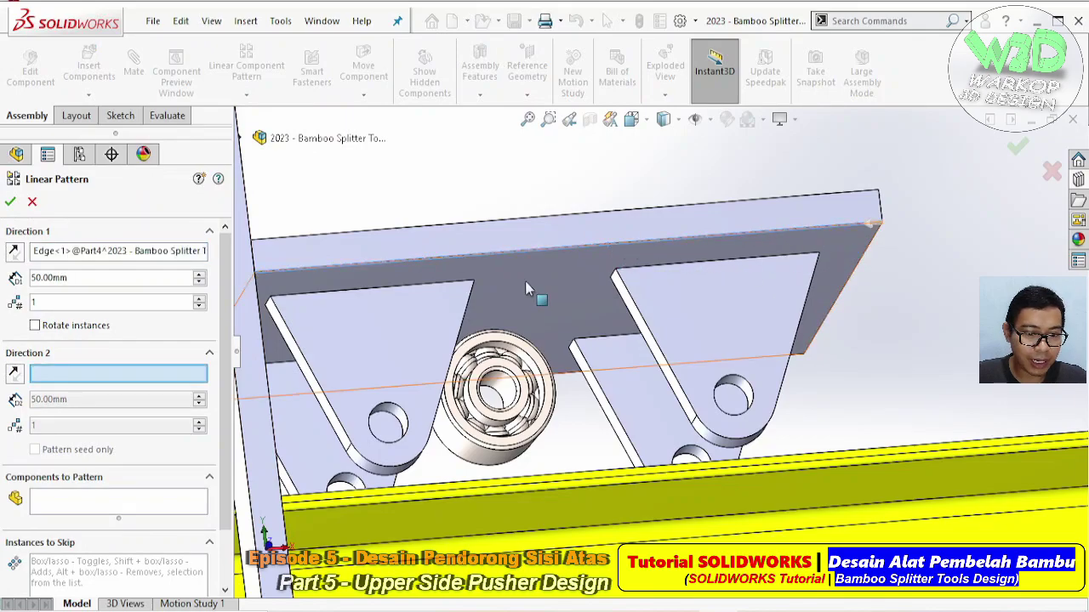
middle_click_drag(524, 281, 304, 305)
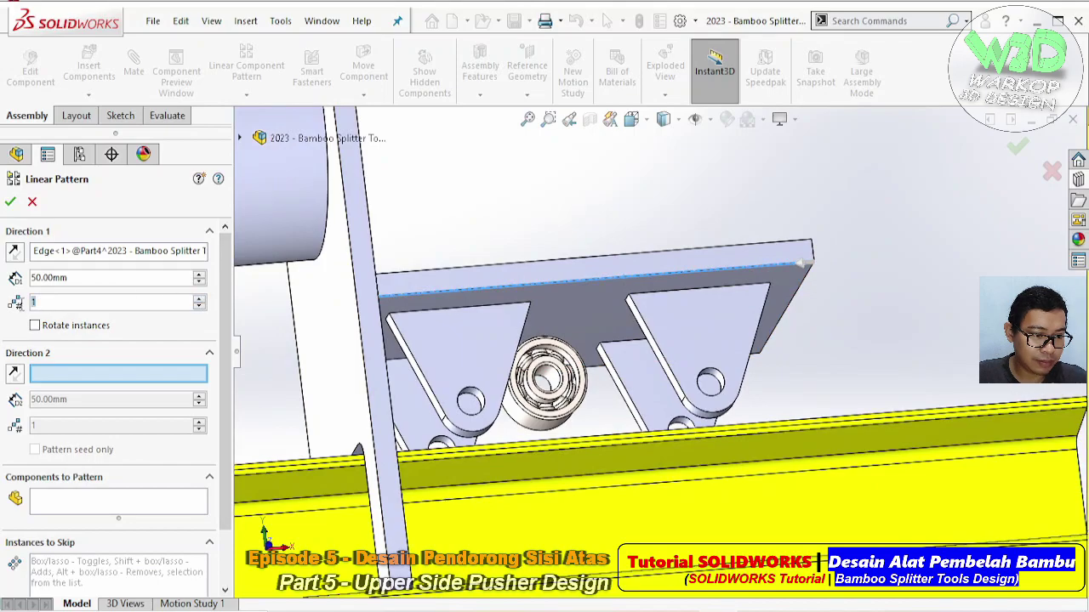
type("4")
scroll(195, 426, "down", 1)
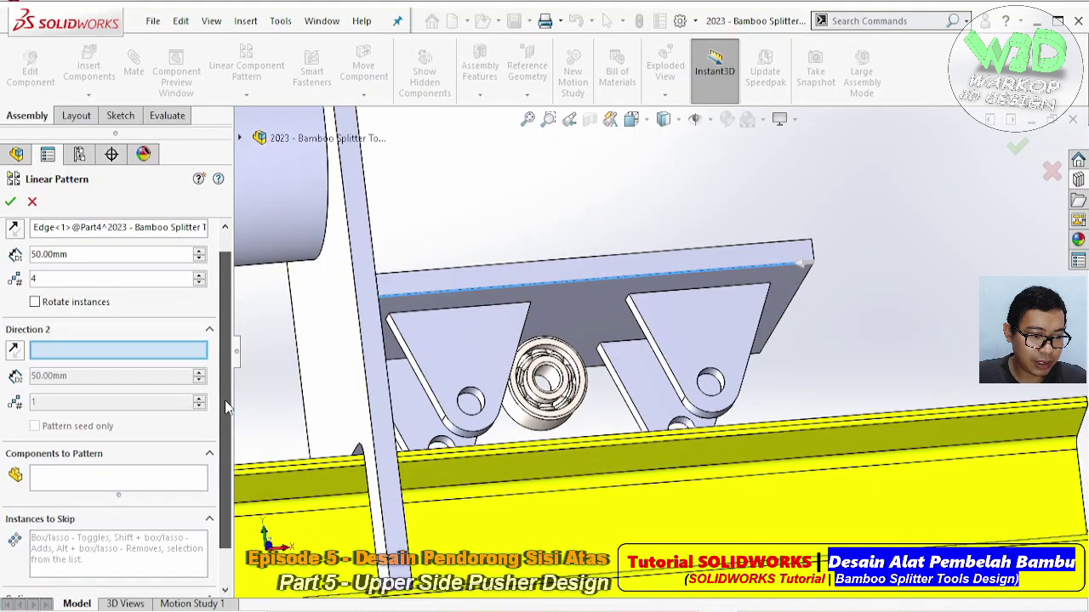
left_click(90, 476)
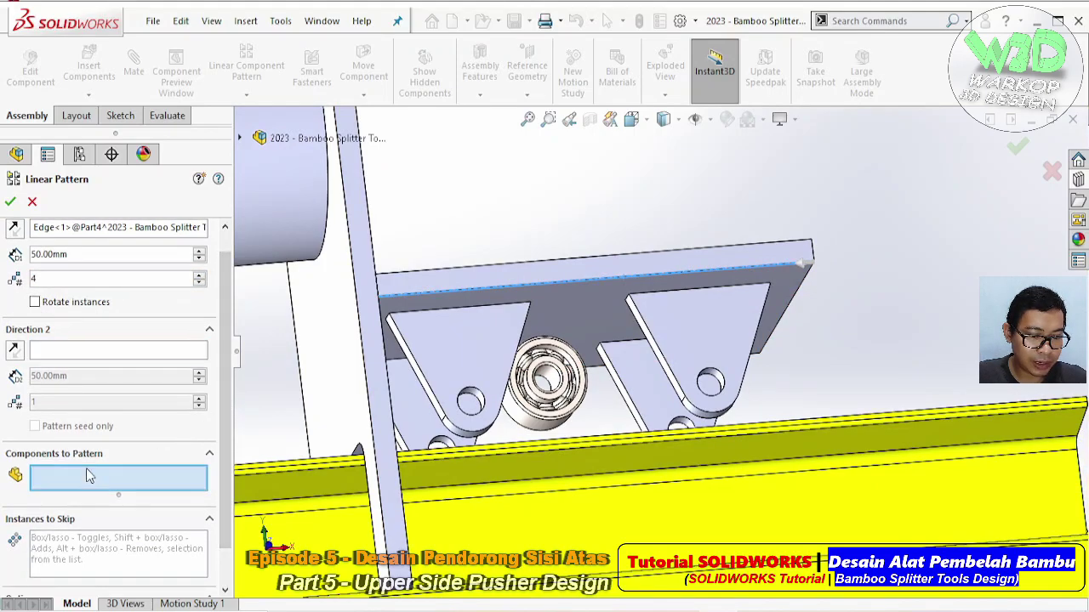
left_click(550, 420)
middle_click_drag(548, 421, 523, 393)
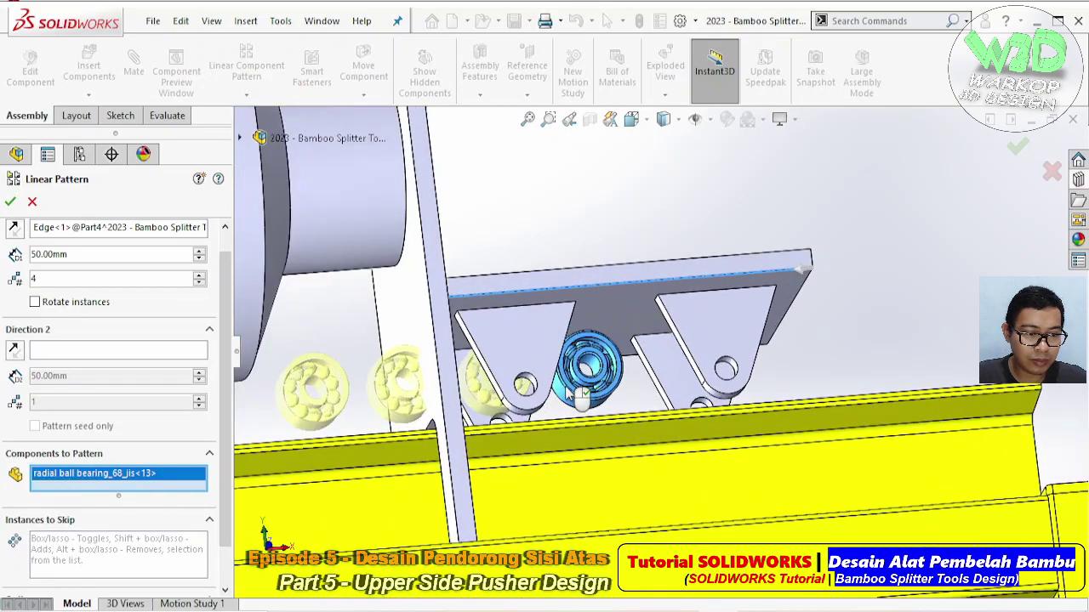
scroll(119, 340, "up", 1)
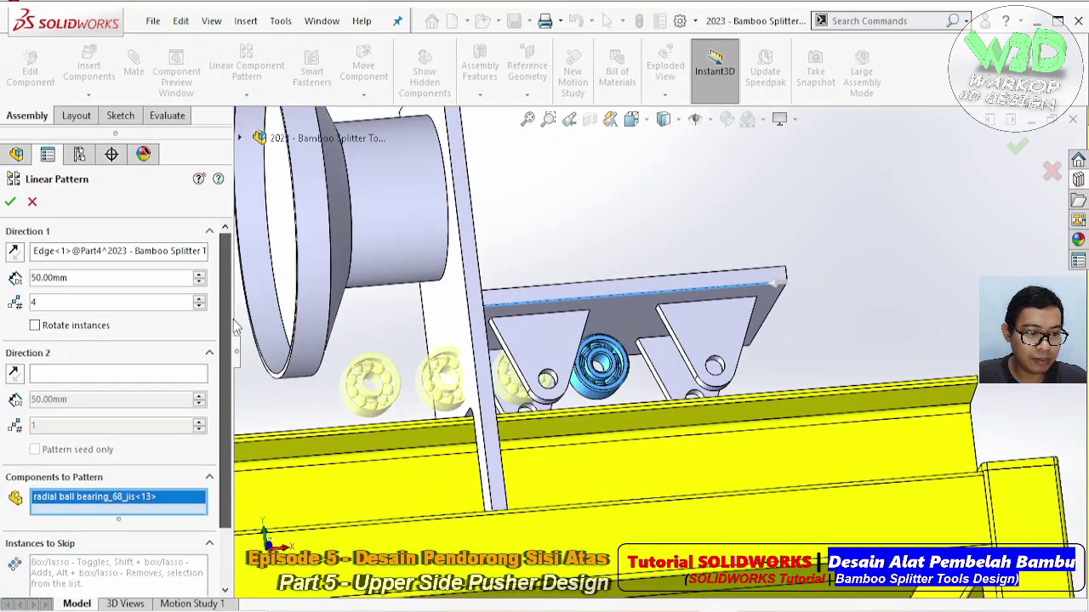
left_click(13, 252)
left_click(9, 201)
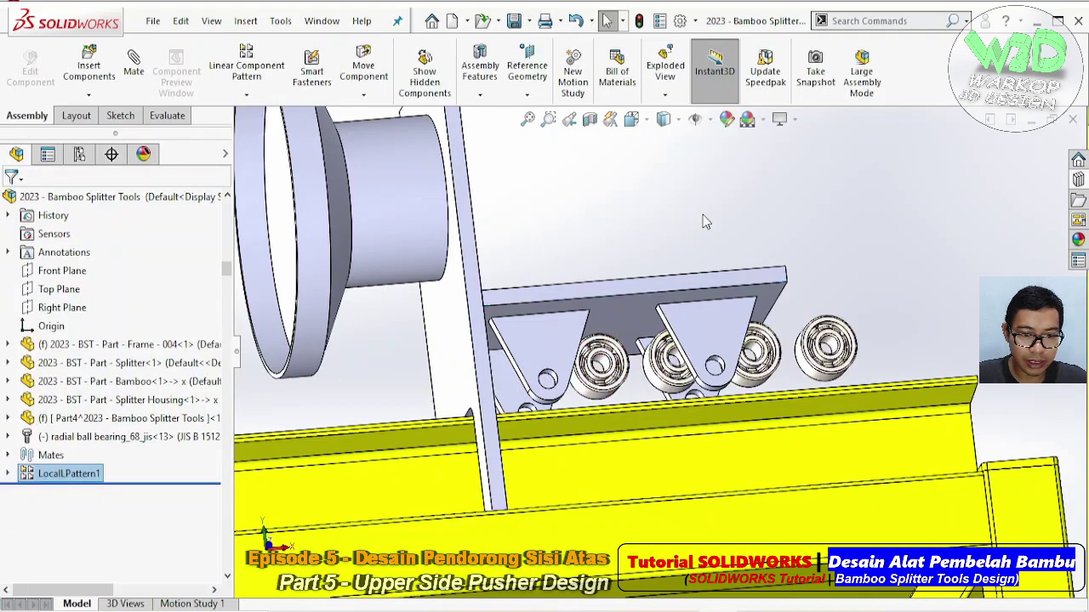
- Dissolve LocalLPattern1 into four separate bearings
right_click(81, 480)
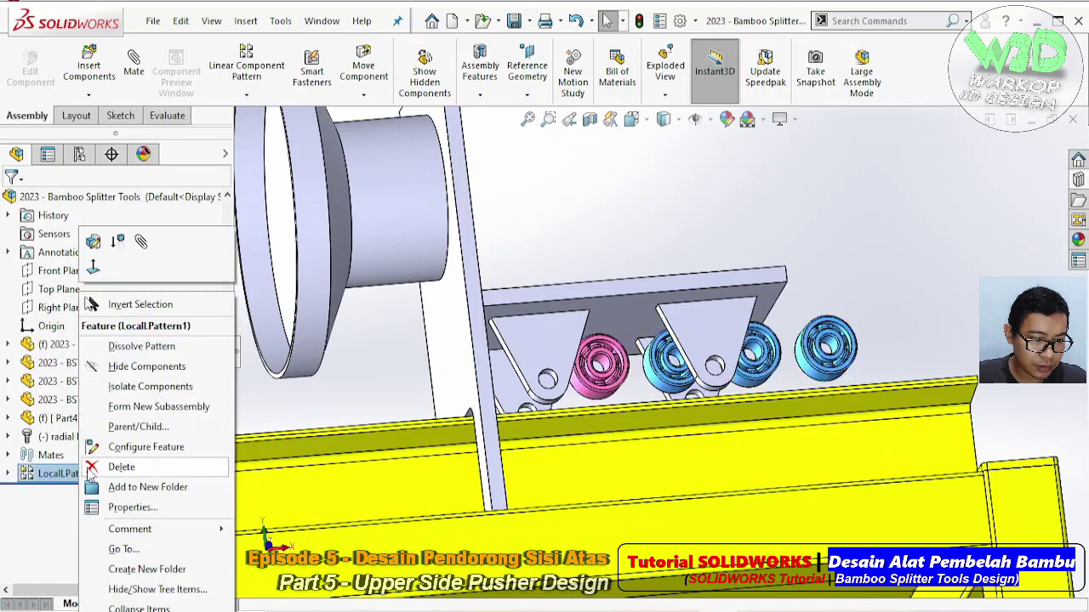
left_click(141, 347)
middle_click_drag(810, 236, 601, 366)
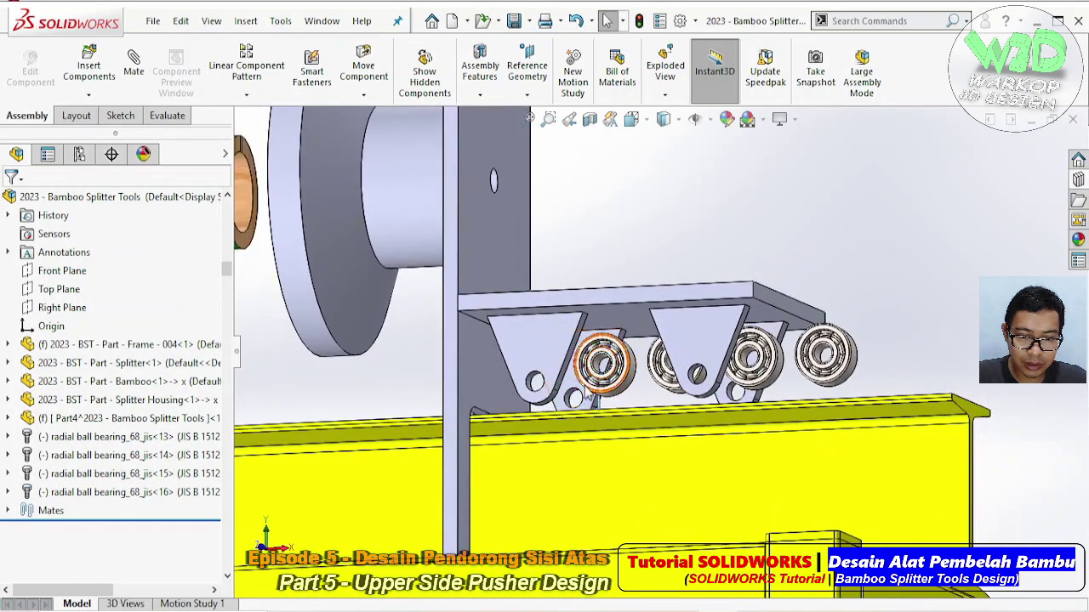
scroll(600, 365, "down", 5)
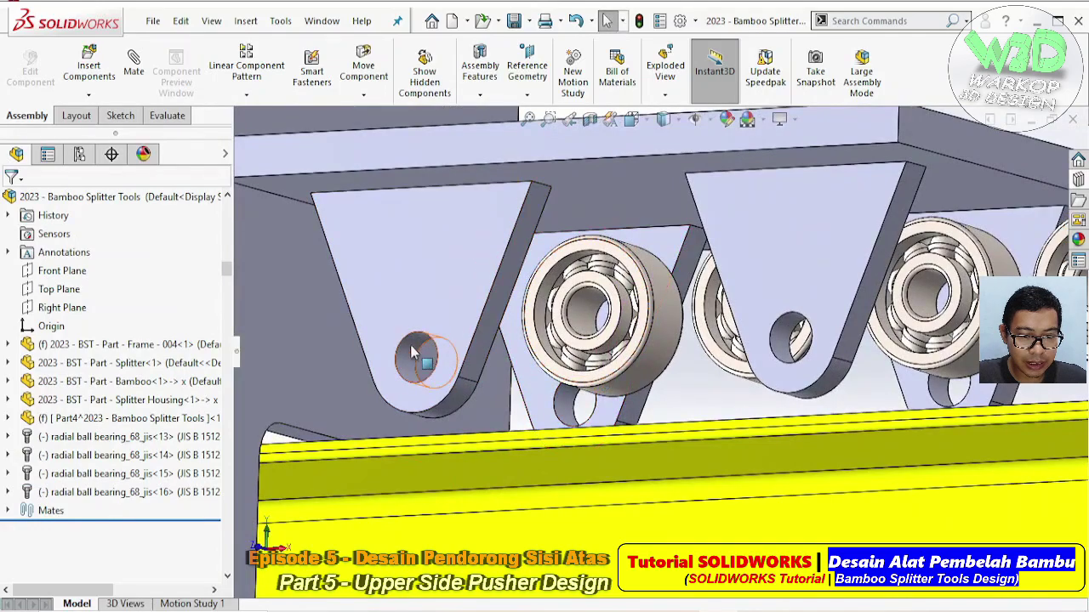
- Mate the middle bearing concentric with the left bracket hole
left_click(412, 352)
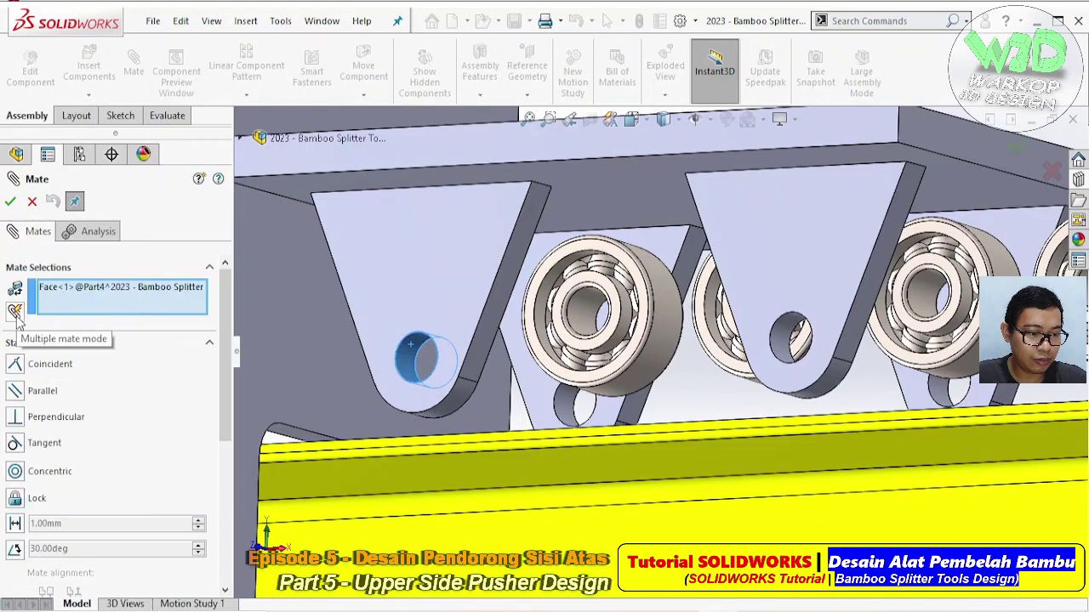
scroll(19, 319, "down", 2)
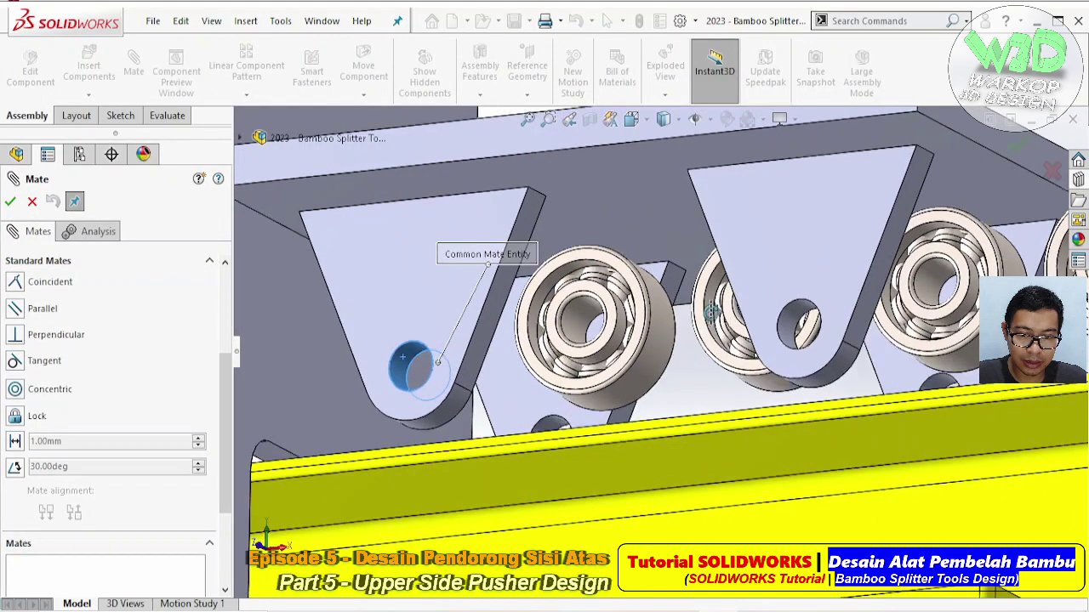
middle_click_drag(647, 289, 730, 286)
left_click(742, 299)
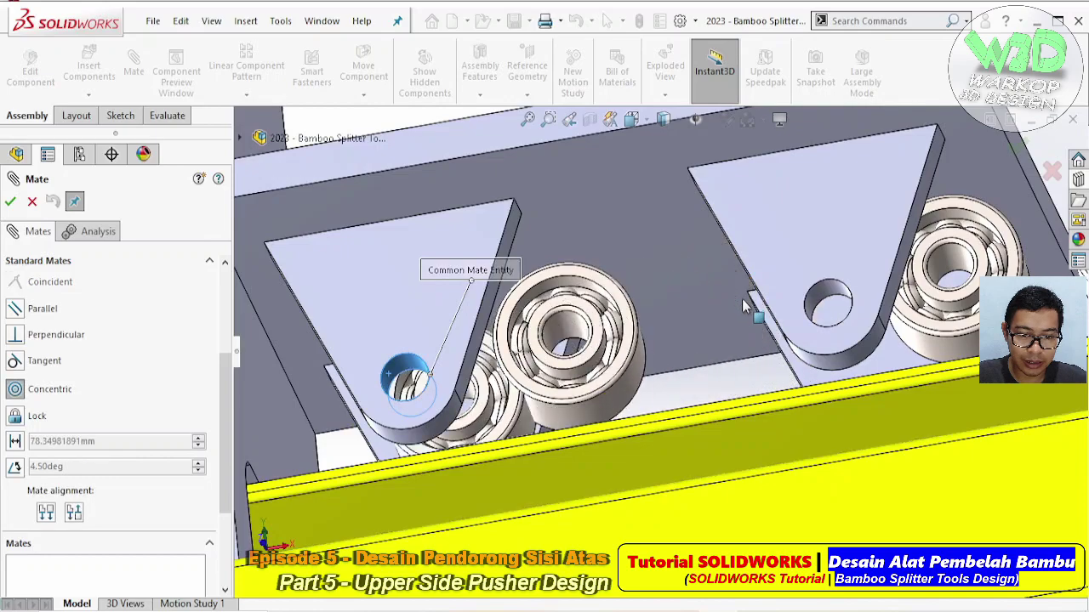
scroll(228, 340, "up", 5)
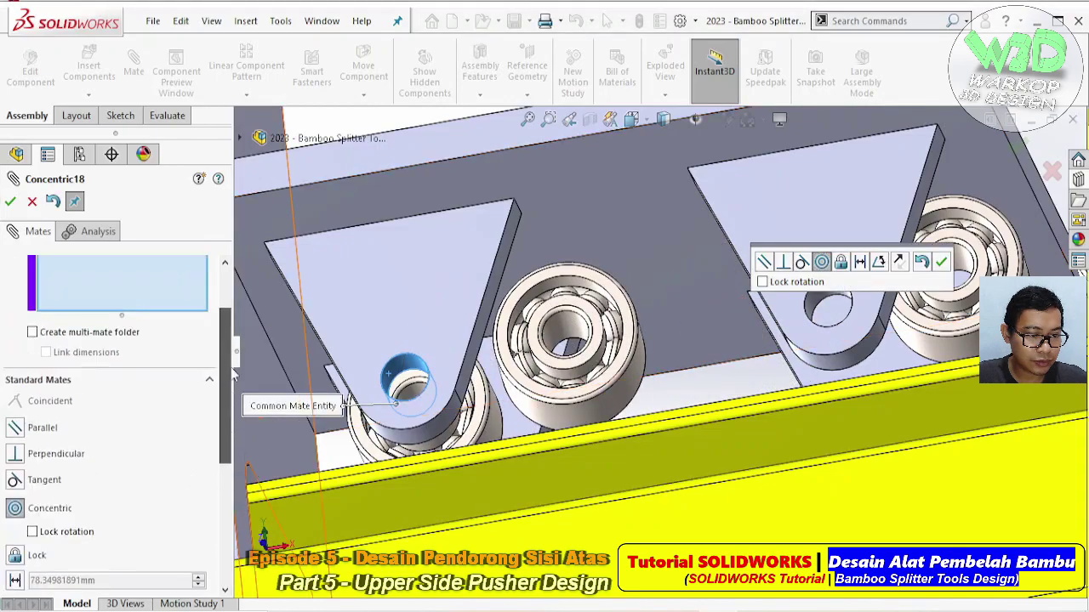
left_click(569, 333)
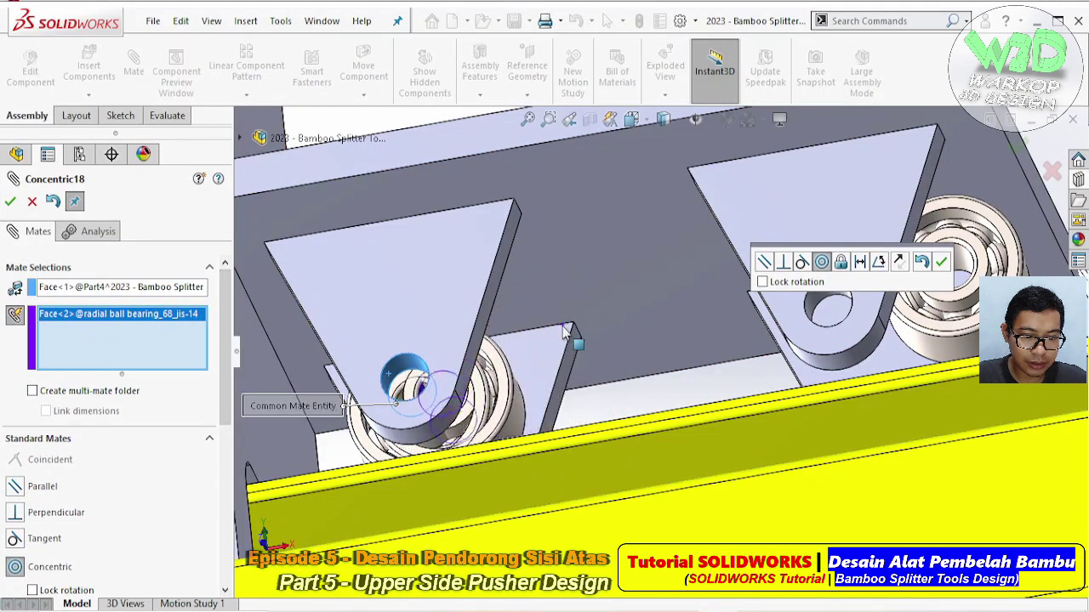
left_click(942, 263)
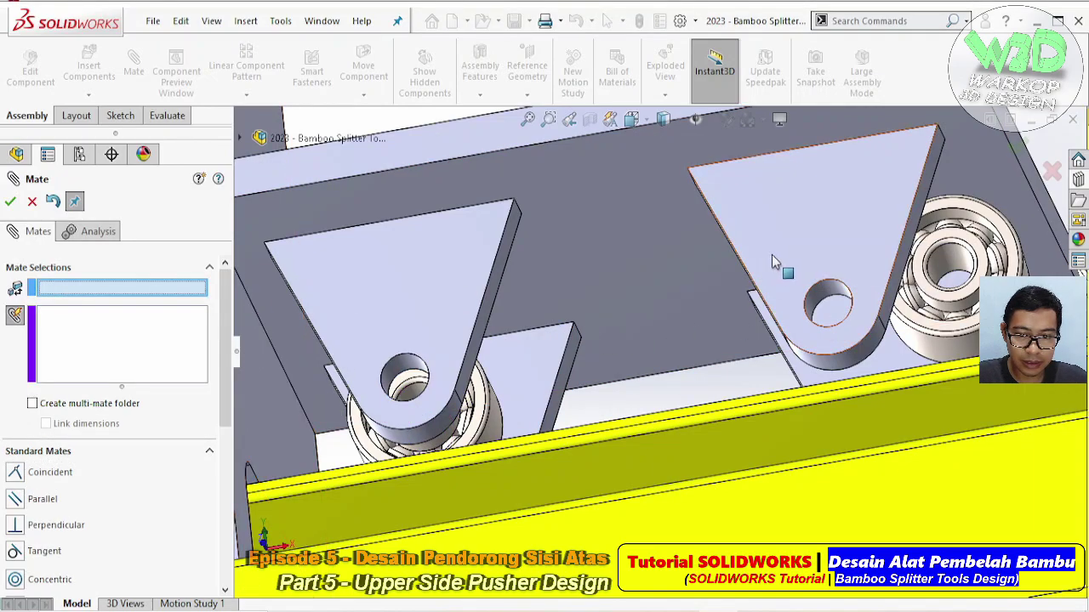
- Mate another bearing concentric with the right bracket's hole
mouse_move(778, 256)
middle_mouse_down()
mouse_move(813, 306)
mouse_move(765, 289)
middle_mouse_up()
left_click(825, 293)
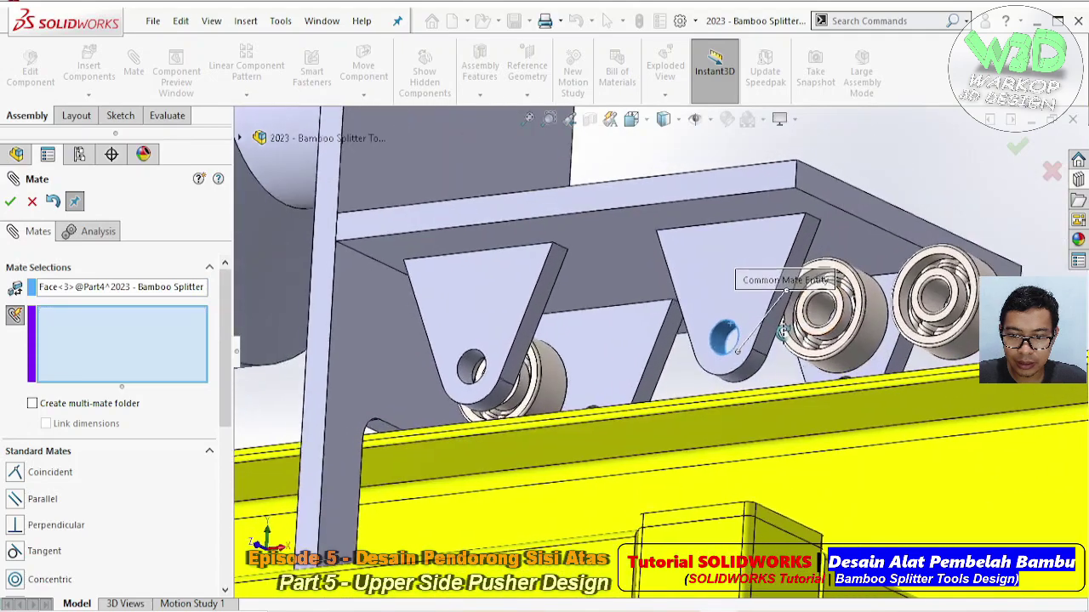
left_click(829, 323)
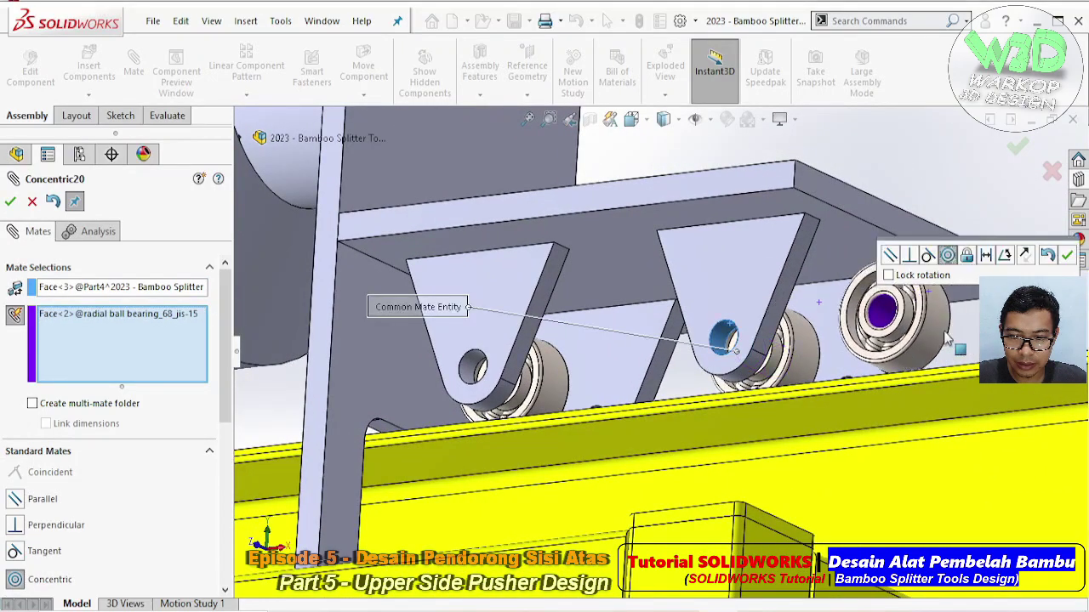
left_click(1067, 255)
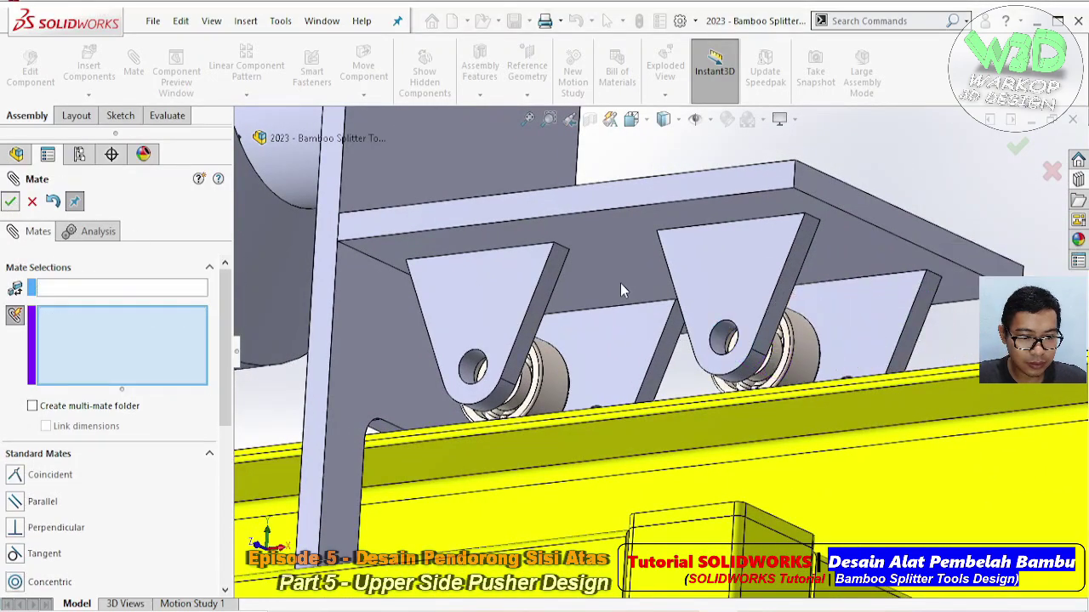
key("Escape")
- Slide a bearing along its axis into place between the brackets
middle_click_drag(619, 311, 607, 381)
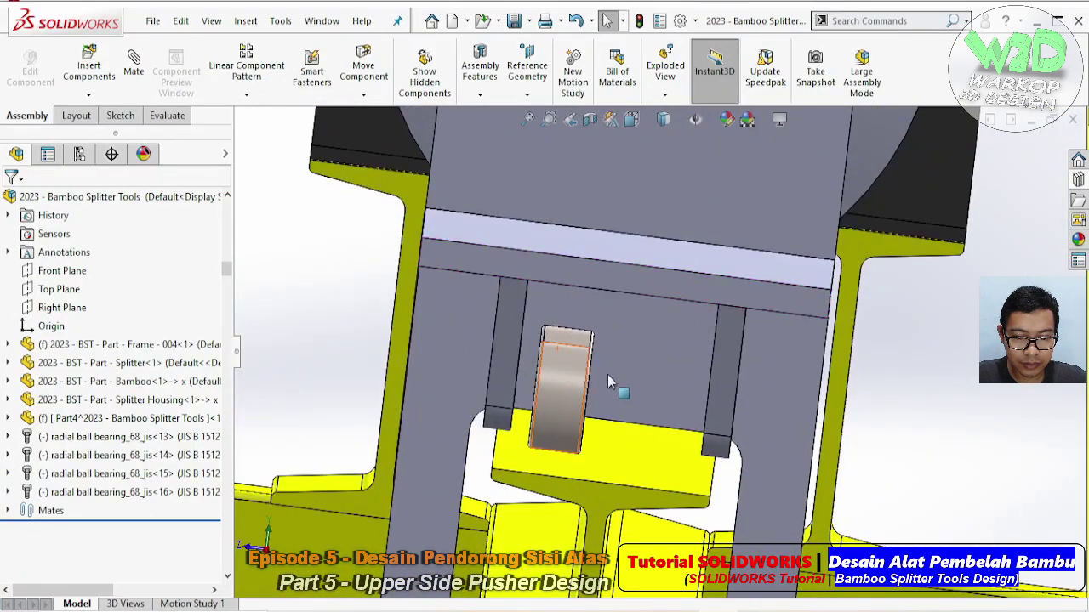
left_click_drag(587, 382, 695, 374)
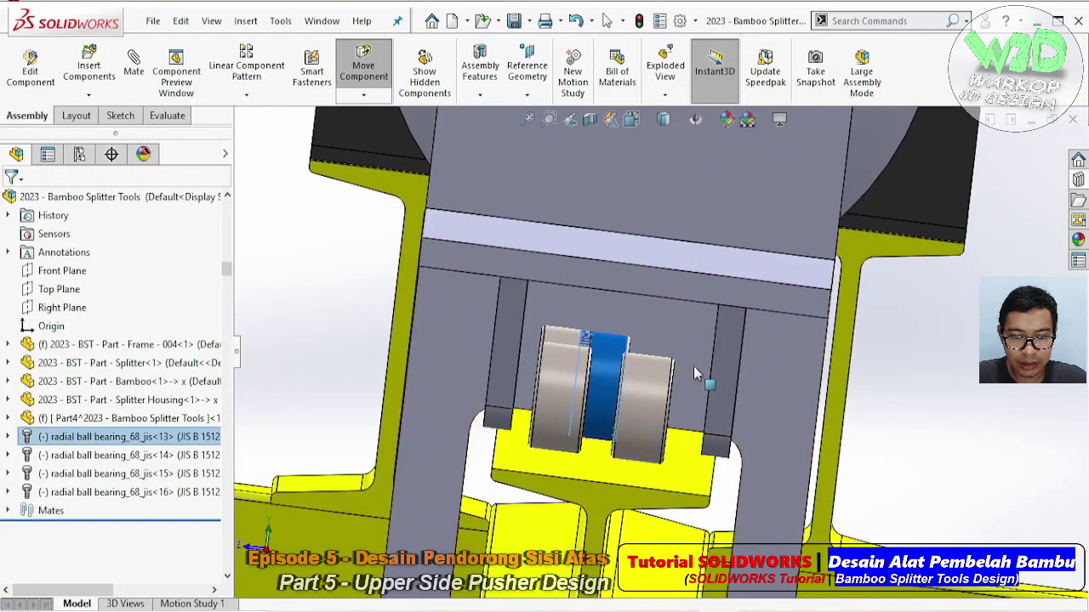
mouse_move(695, 374)
middle_mouse_down()
mouse_move(611, 385)
mouse_move(568, 373)
middle_mouse_up()
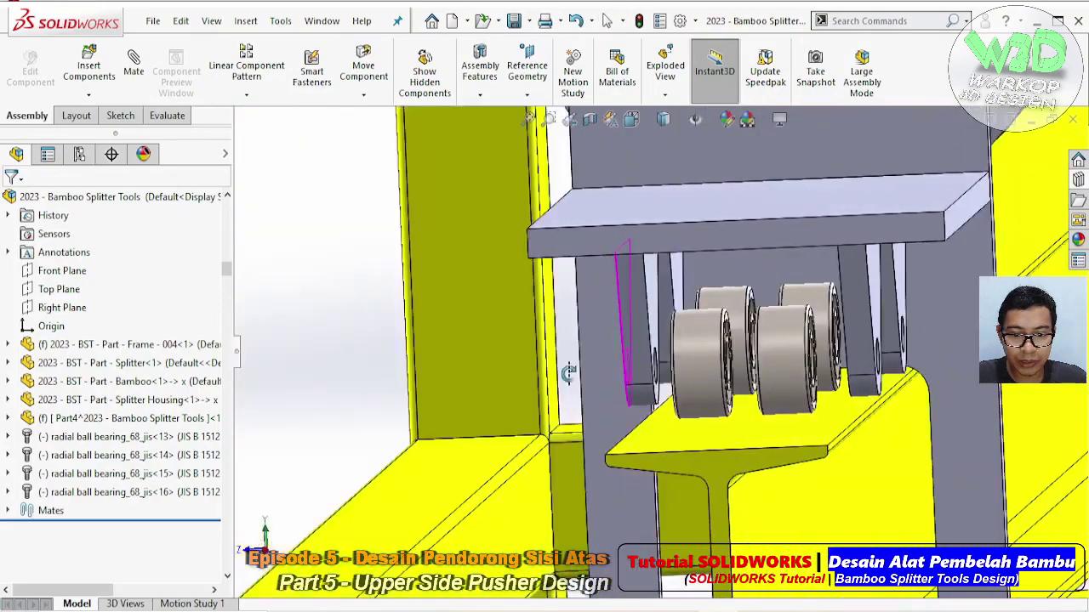
- Inspect the bearing rollers under the plate and open the Insert Components choices
scroll(568, 372, "down", 5)
mouse_move(568, 373)
middle_mouse_down()
mouse_move(674, 287)
mouse_move(594, 268)
mouse_move(631, 264)
middle_mouse_up()
scroll(674, 286, "up", 2)
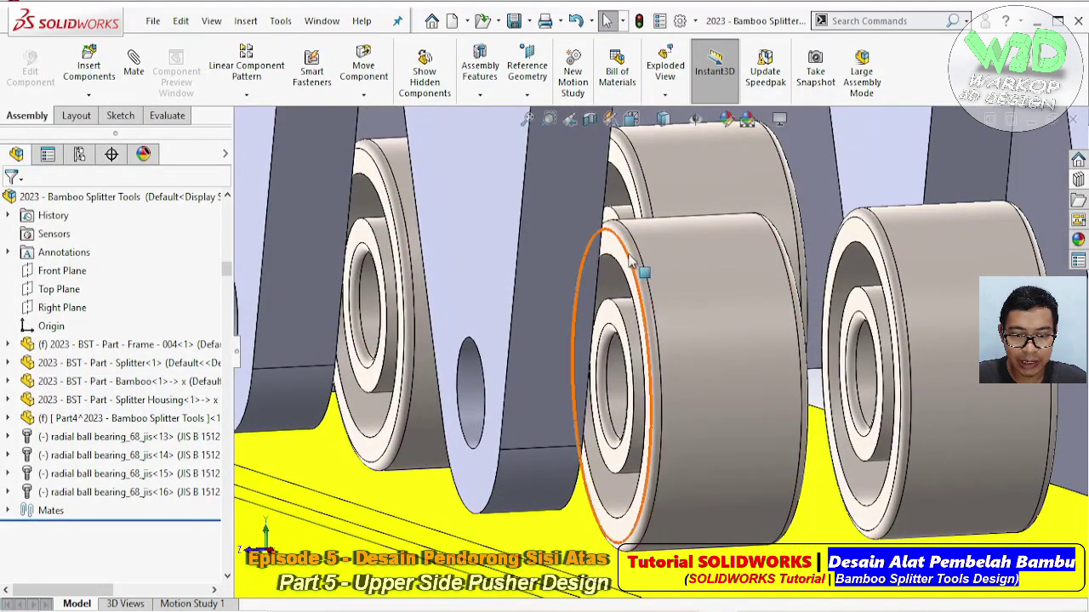
scroll(685, 334, "up", 2)
scroll(680, 341, "up", 2)
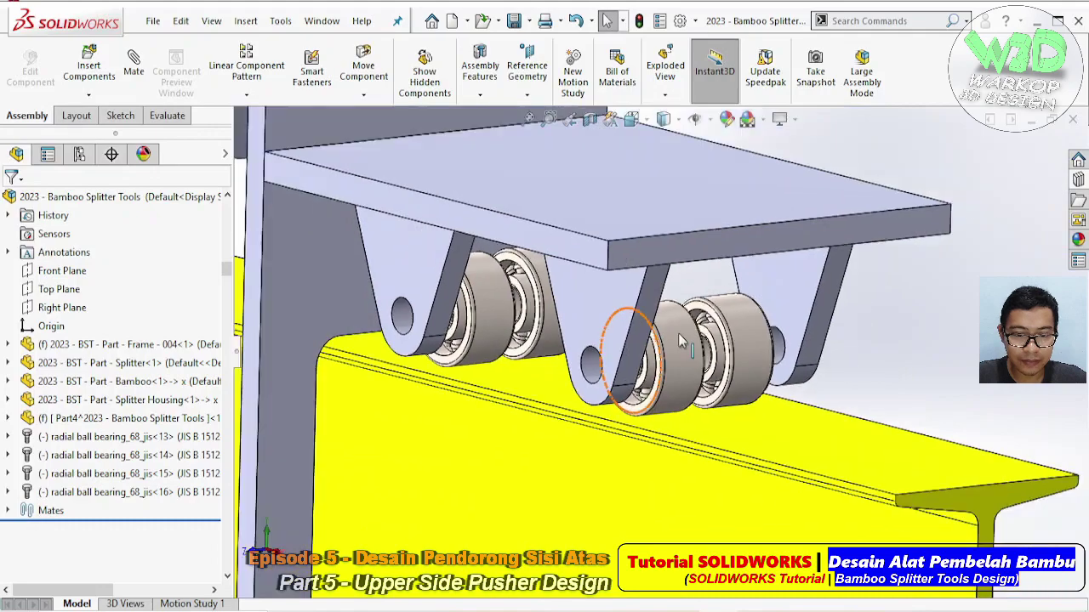
middle_click_drag(681, 341, 385, 237)
left_click(107, 98)
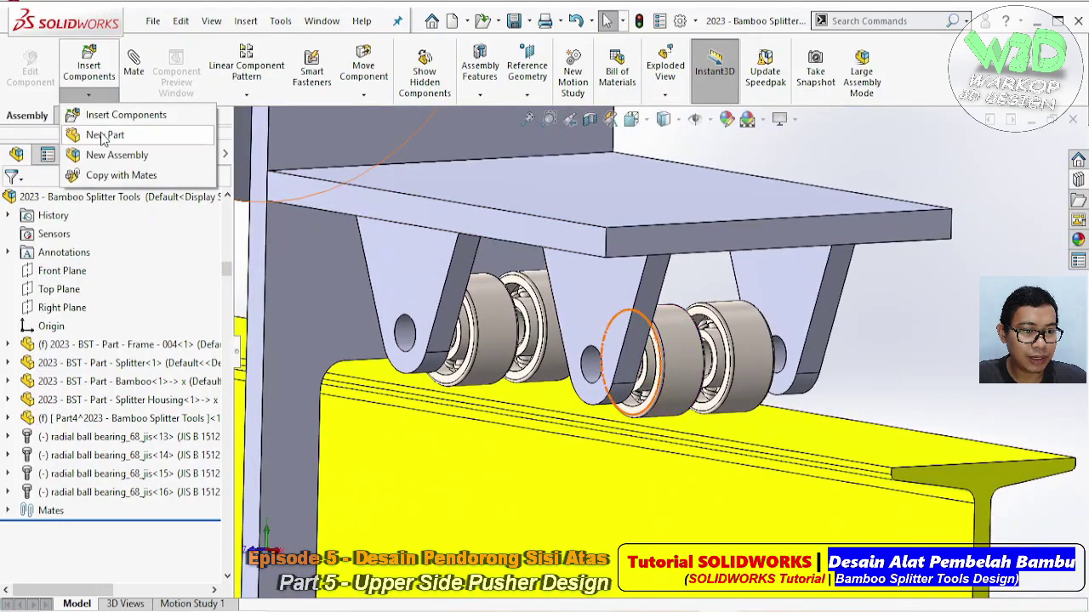
- Insert a new part, Part3, and start an in-context sketch on the bracket face
left_click(102, 138)
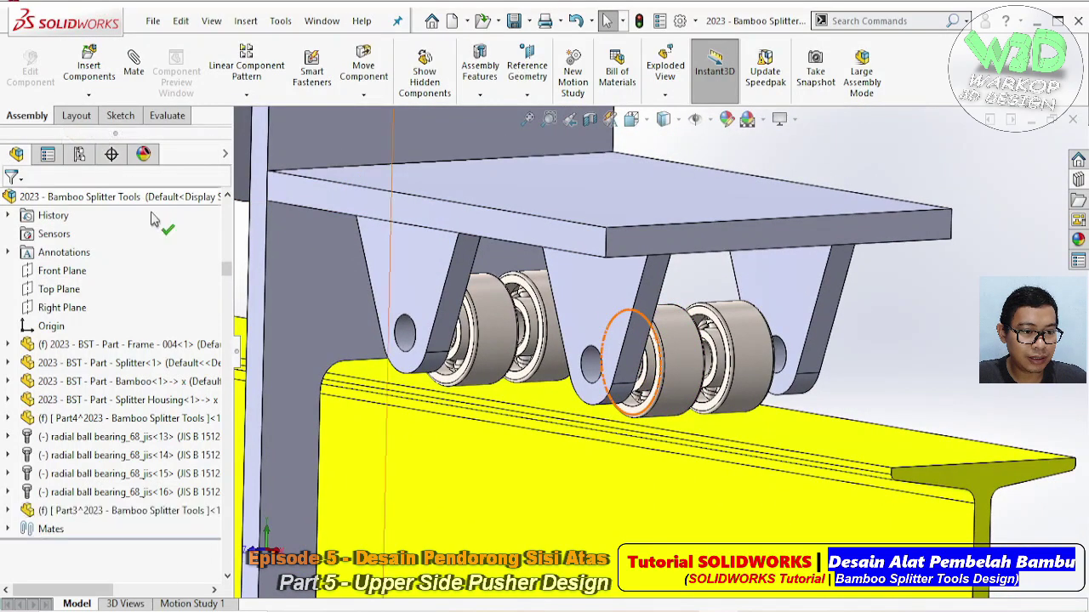
left_click(68, 512)
left_click(159, 466)
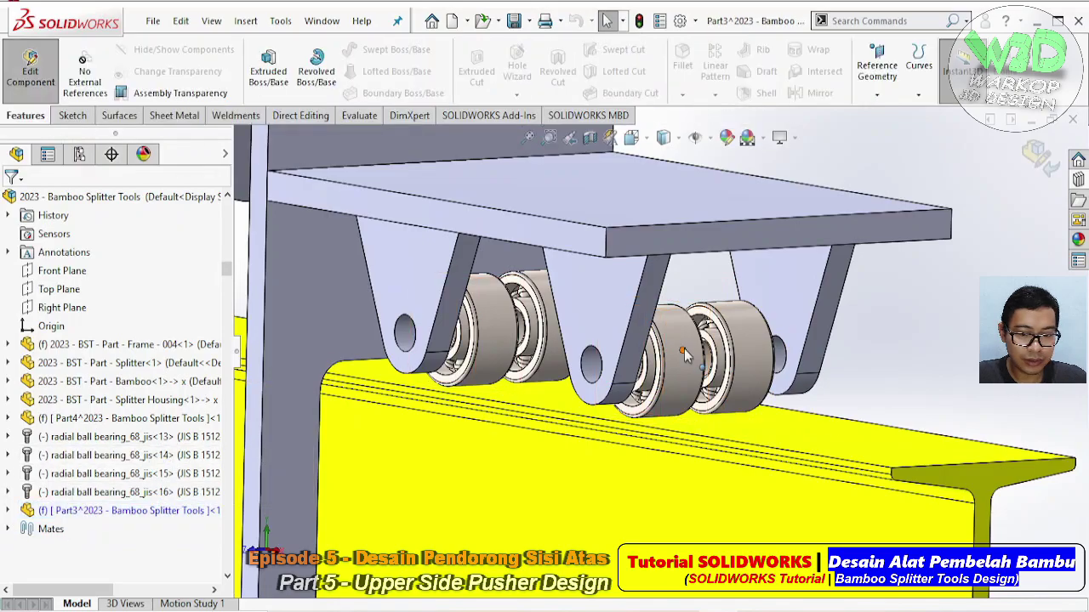
scroll(685, 355, "down", 3)
scroll(685, 356, "down", 3)
left_click(634, 284)
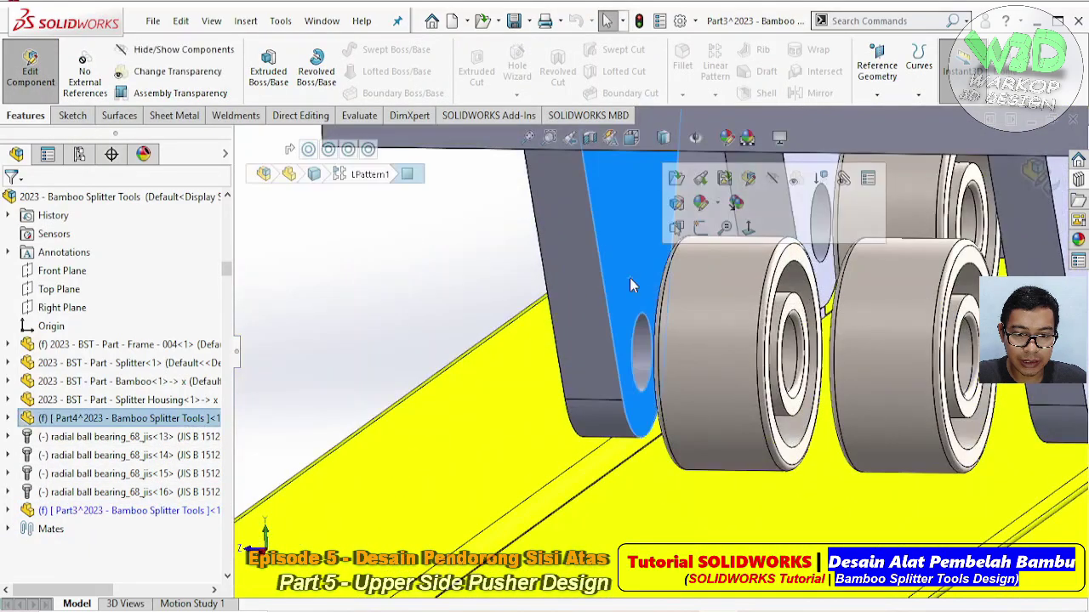
left_click(700, 227)
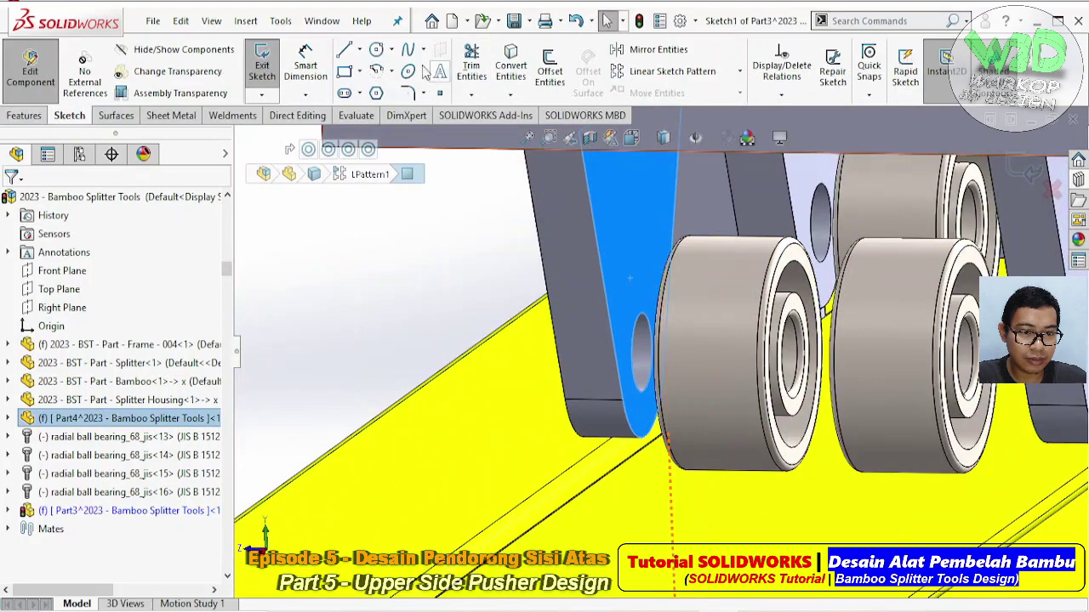
- Draw a centre-point circle at the hub hole and dimension it to 27 mm diameter
left_click(391, 53)
left_click(407, 70)
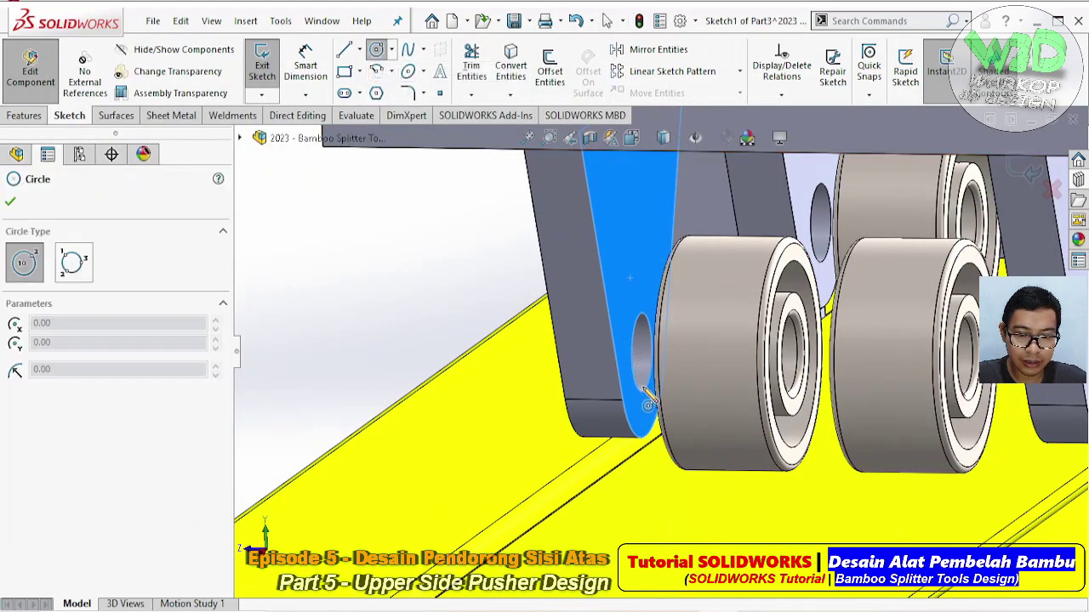
left_click(642, 352)
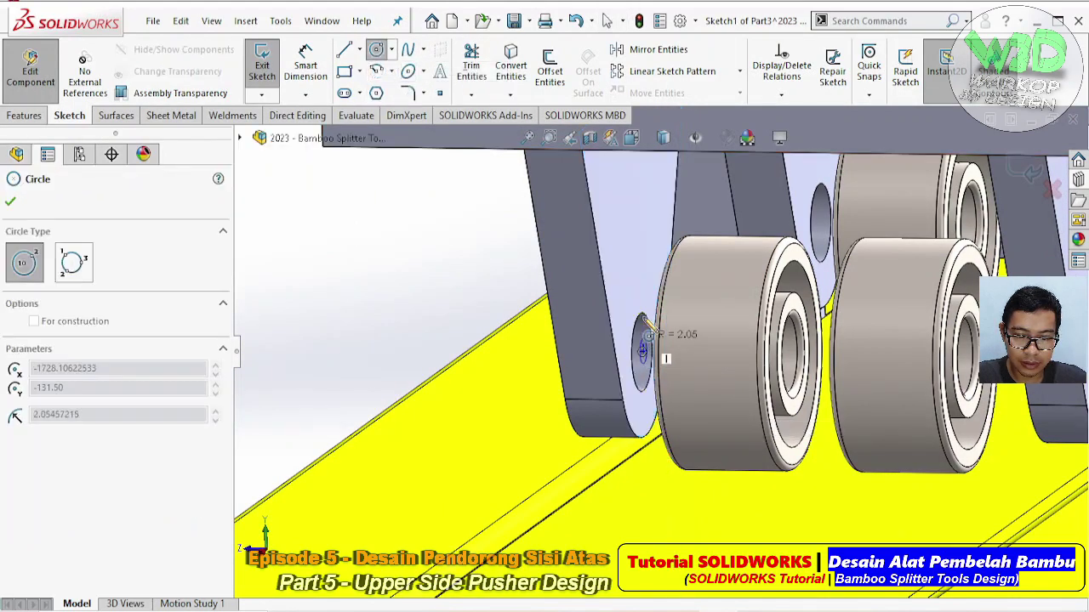
left_click(646, 304)
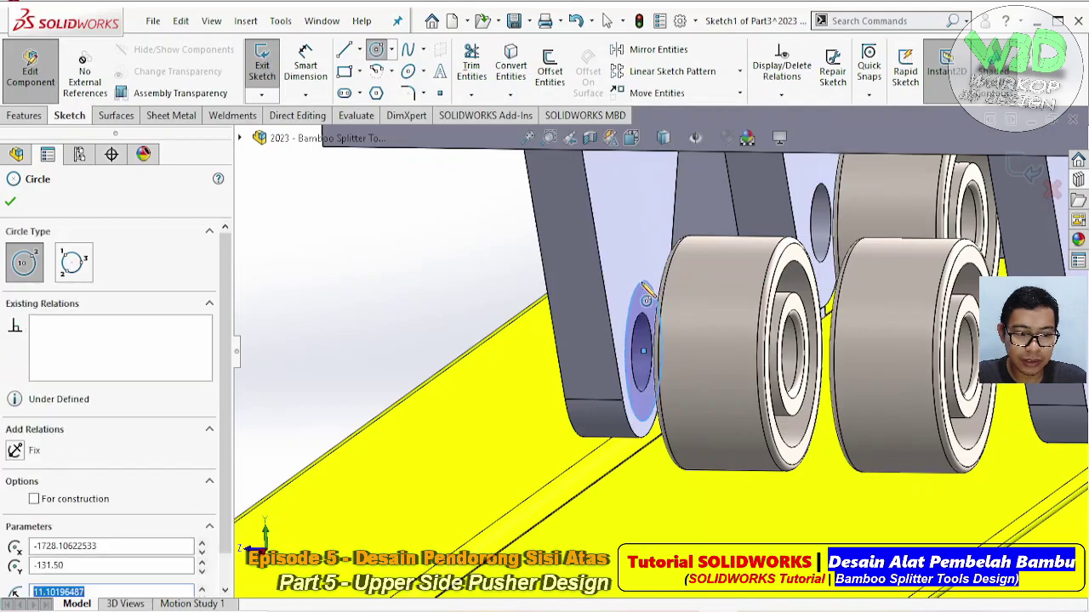
key("Escape")
left_click(306, 75)
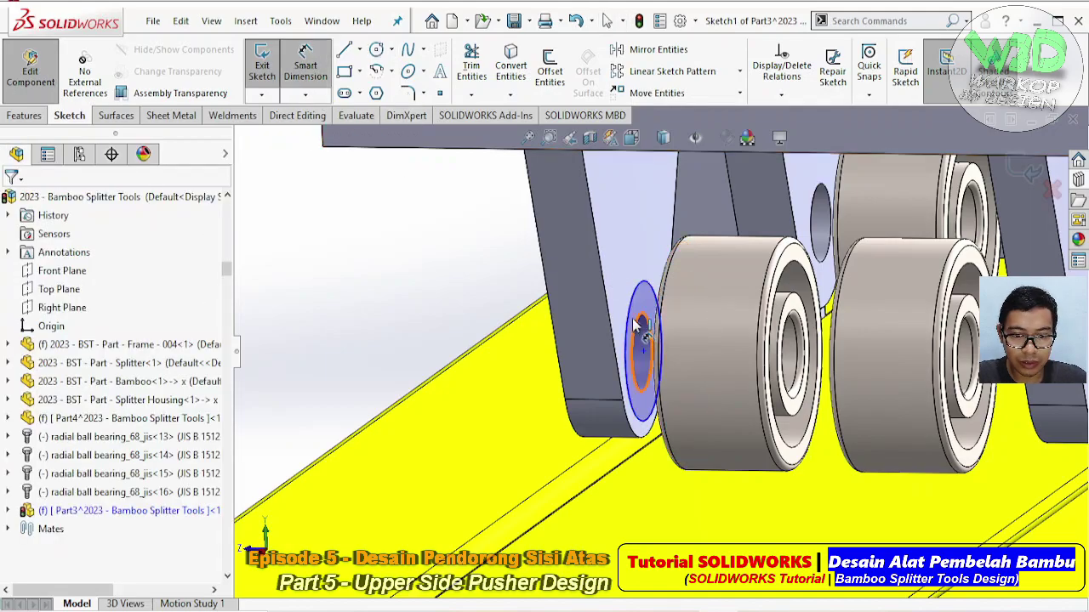
left_click(455, 281)
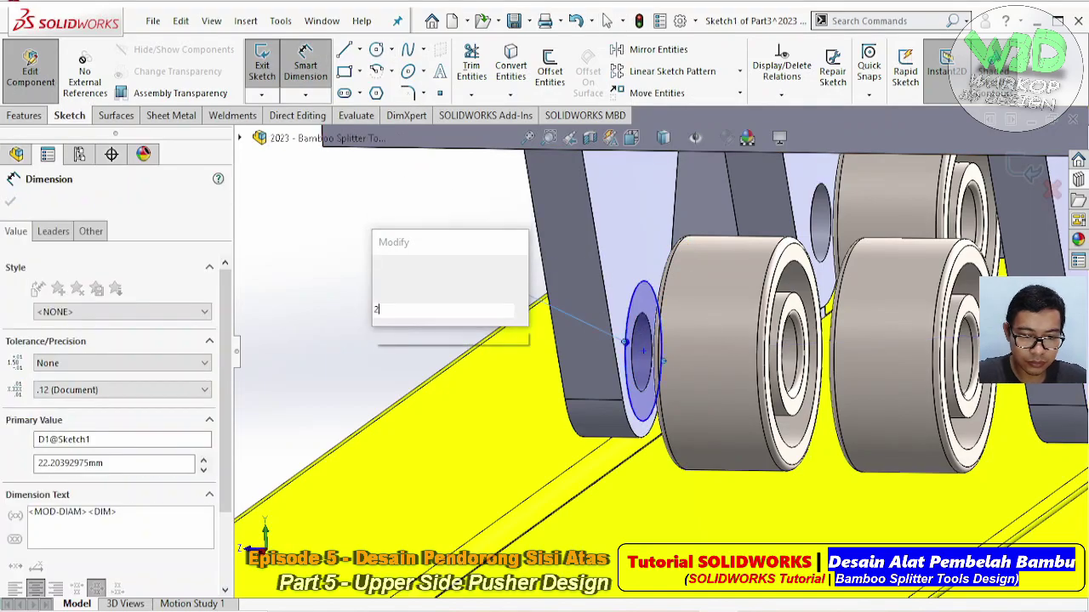
key("Escape")
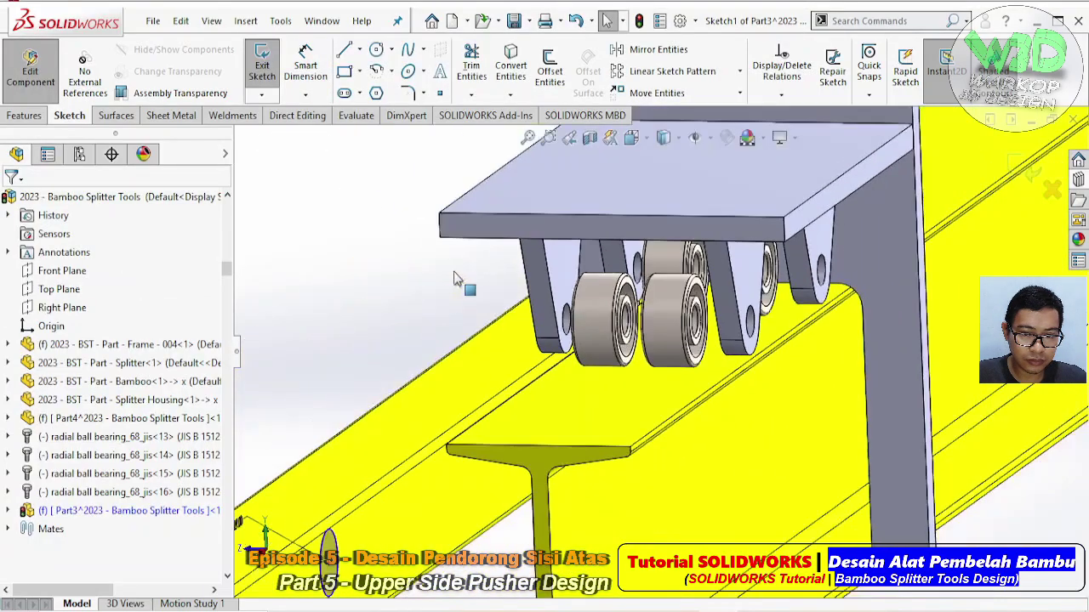
scroll(622, 311, "up", 5)
scroll(551, 398, "down", 2)
scroll(557, 404, "down", 3)
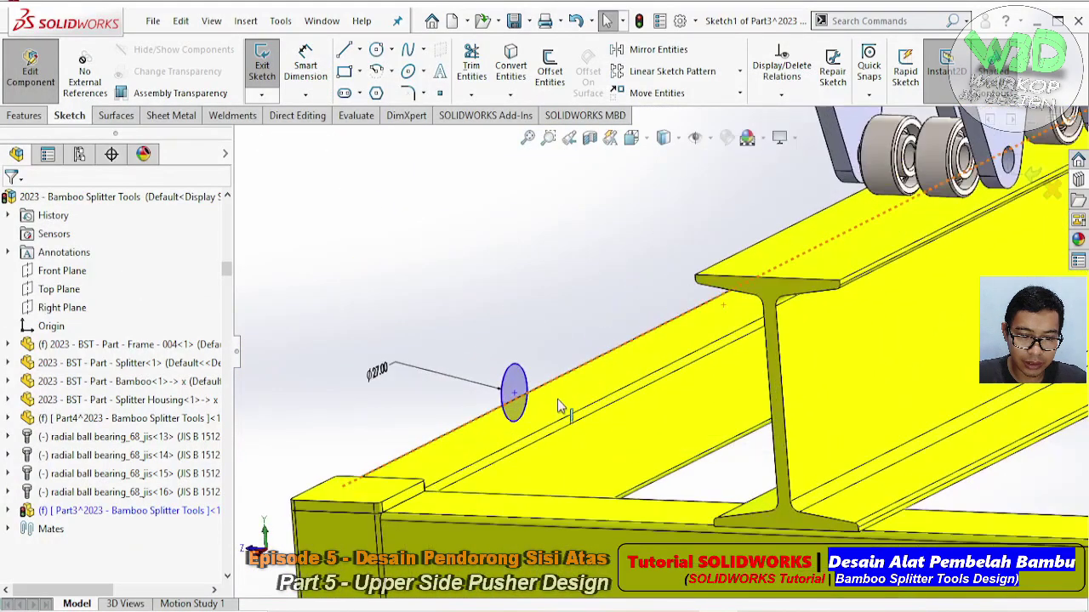
scroll(569, 393, "down", 2)
middle_click_drag(569, 393, 596, 374)
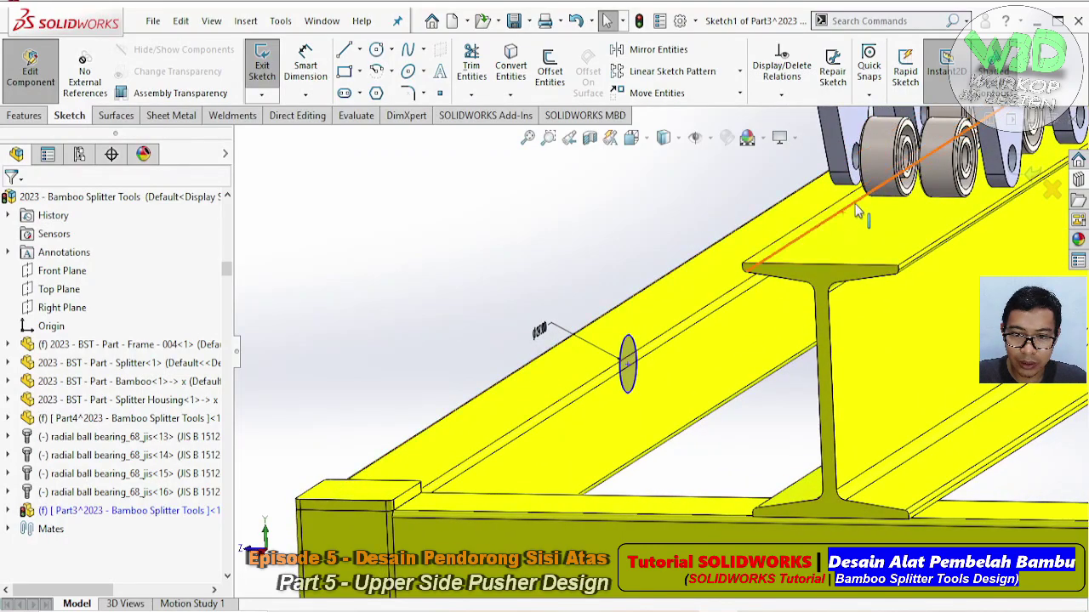
- Make the sketch circle concentric with the bracket hub hole edge
left_click(629, 338)
left_click(630, 338, "ctrl")
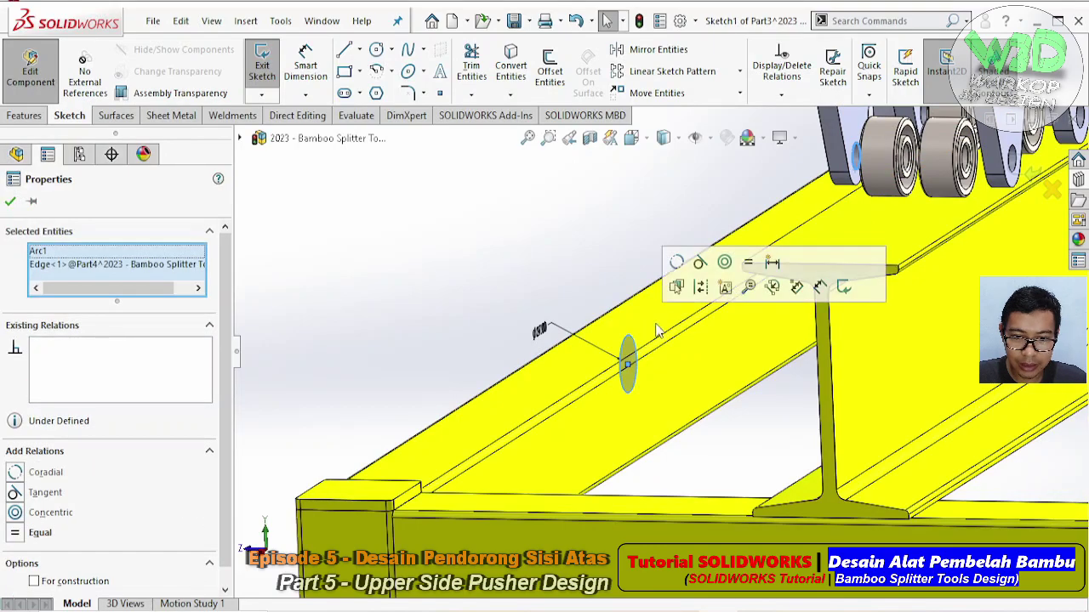
left_click(724, 262)
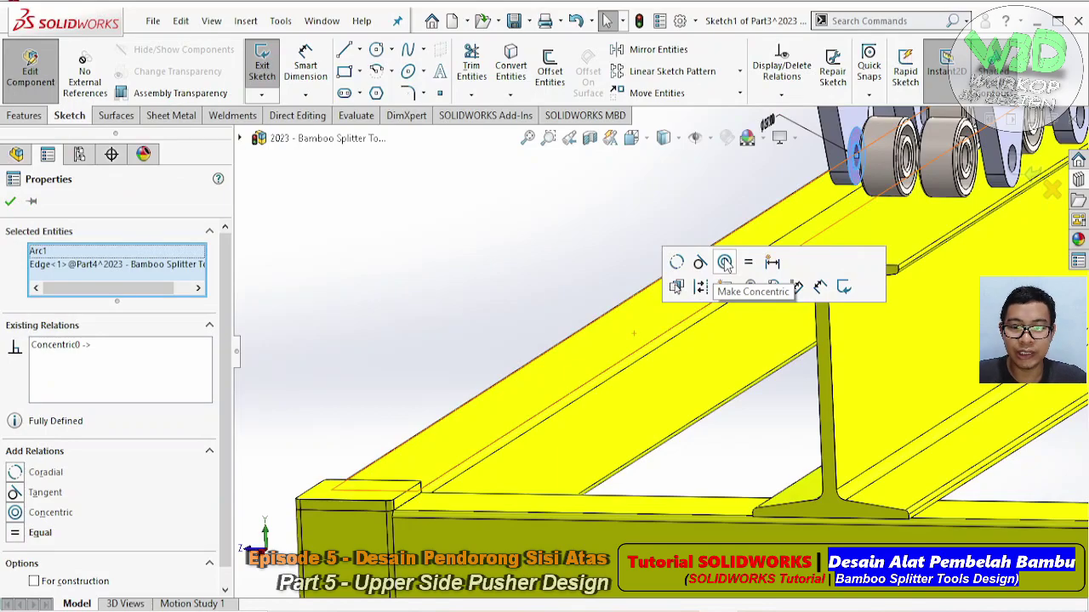
key("Escape")
scroll(765, 213, "down", 3)
scroll(765, 213, "down", 3)
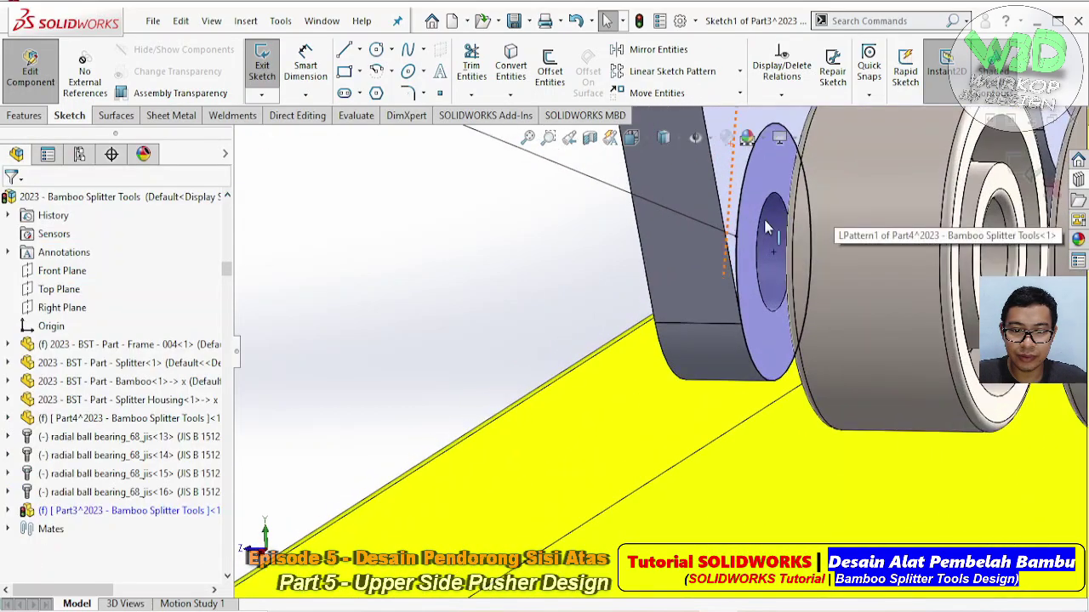
scroll(765, 213, "down", 3)
- Draw an inner circle on the hub centre and dimension it to 12.5 mm diameter
left_click(391, 49)
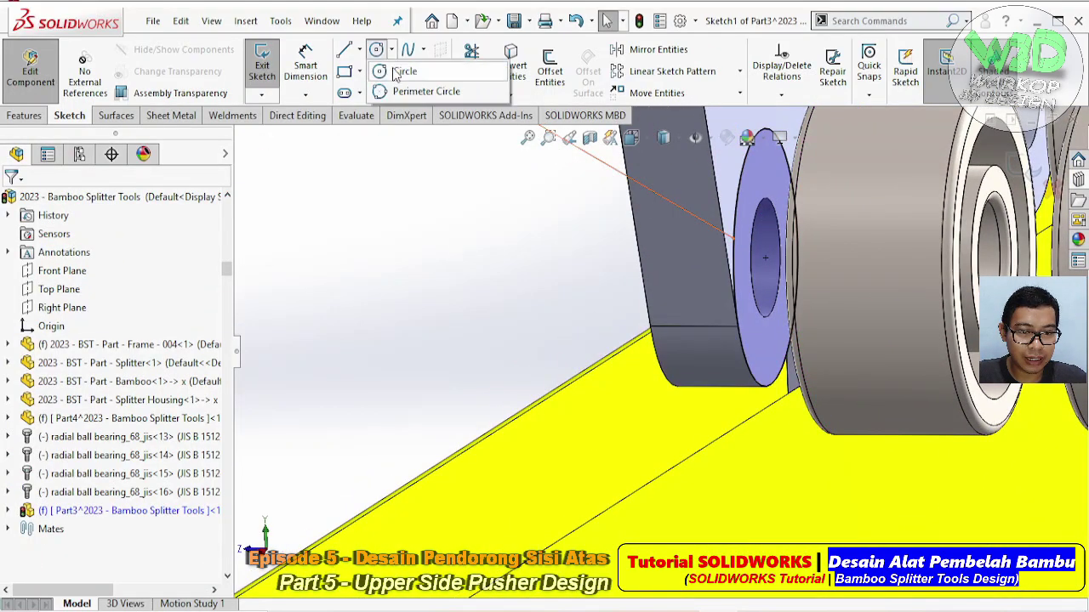
left_click(400, 71)
left_click(764, 258)
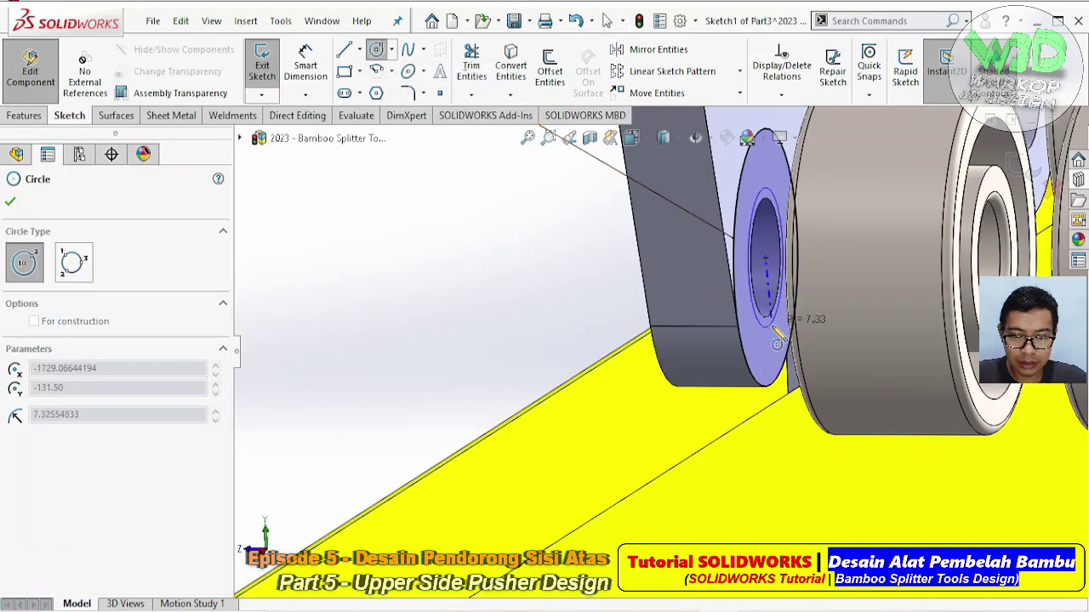
left_click(774, 336)
key("Escape")
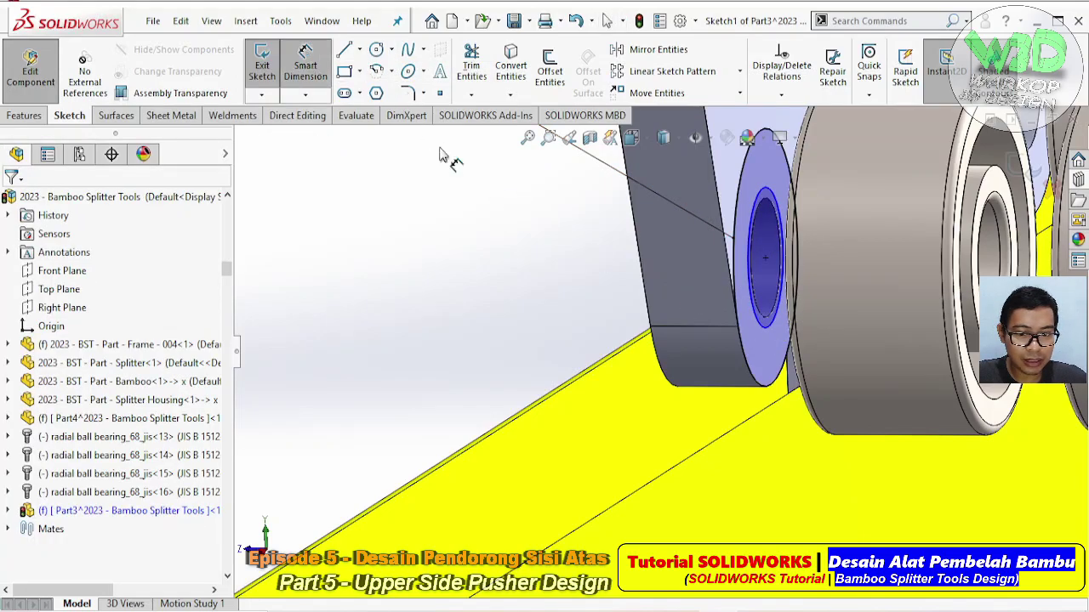
left_click(760, 326)
left_click(544, 324)
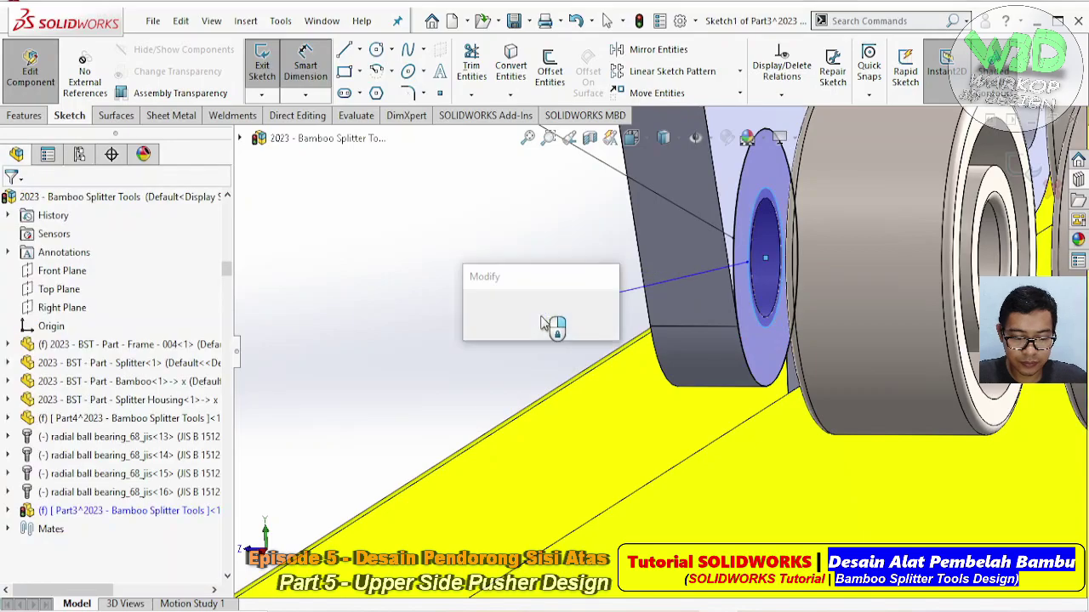
type("12.5")
key("Return")
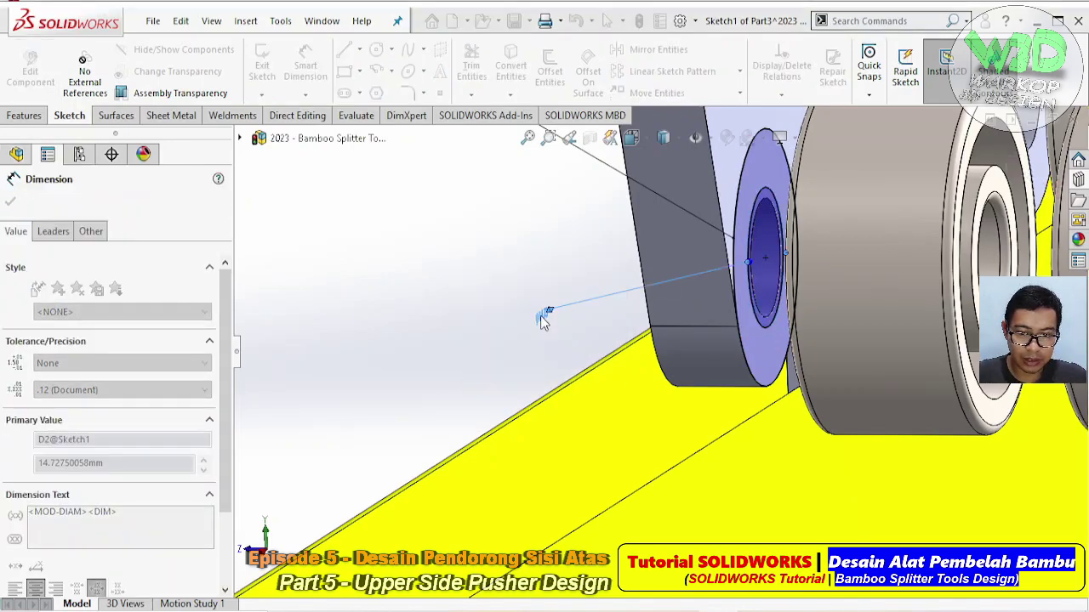
key("Escape")
middle_click_drag(544, 322, 715, 350)
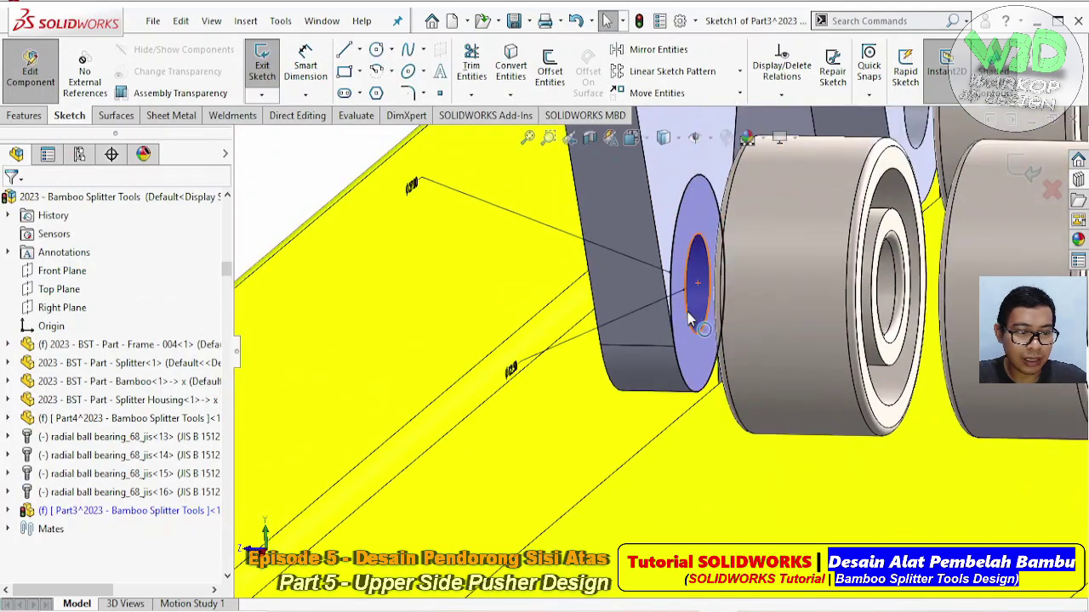
left_click(168, 116)
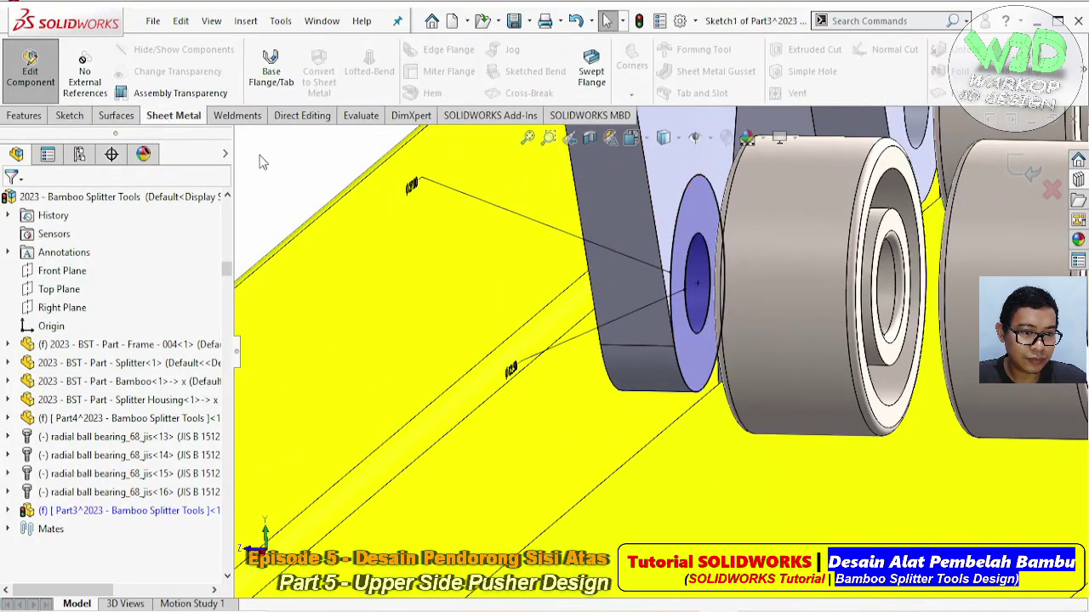
- Create a 2 mm Base Flange from the ring sketch with the direction reversed
left_click(272, 85)
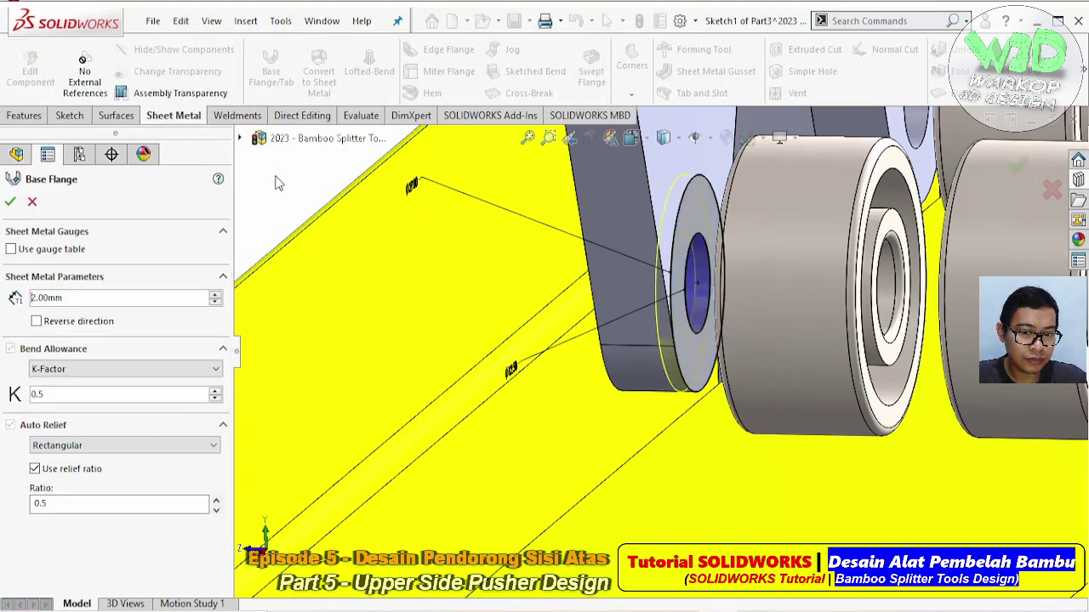
left_click(36, 322)
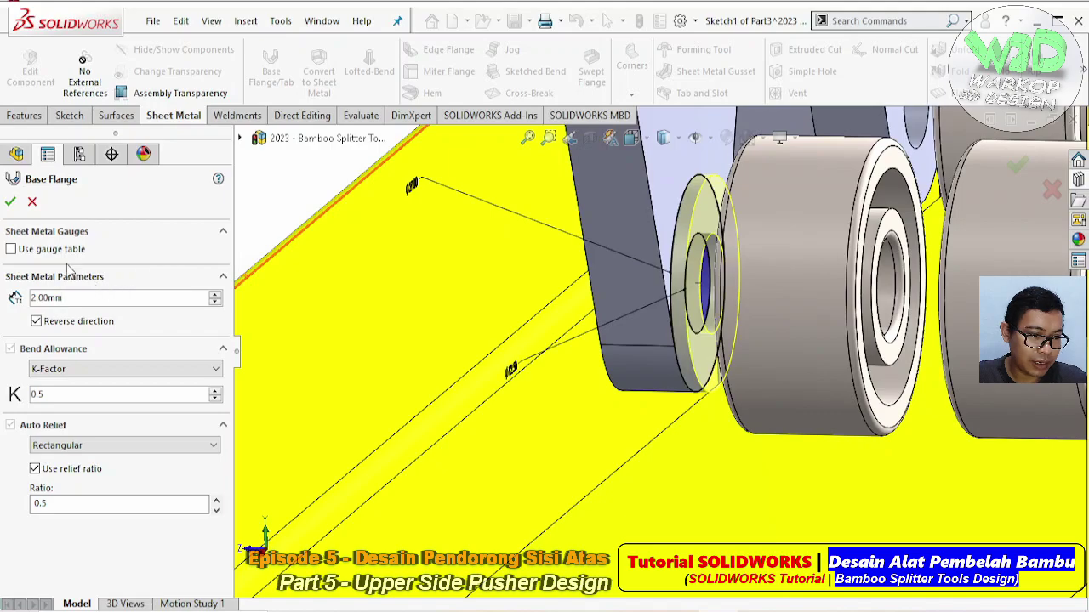
left_click(12, 203)
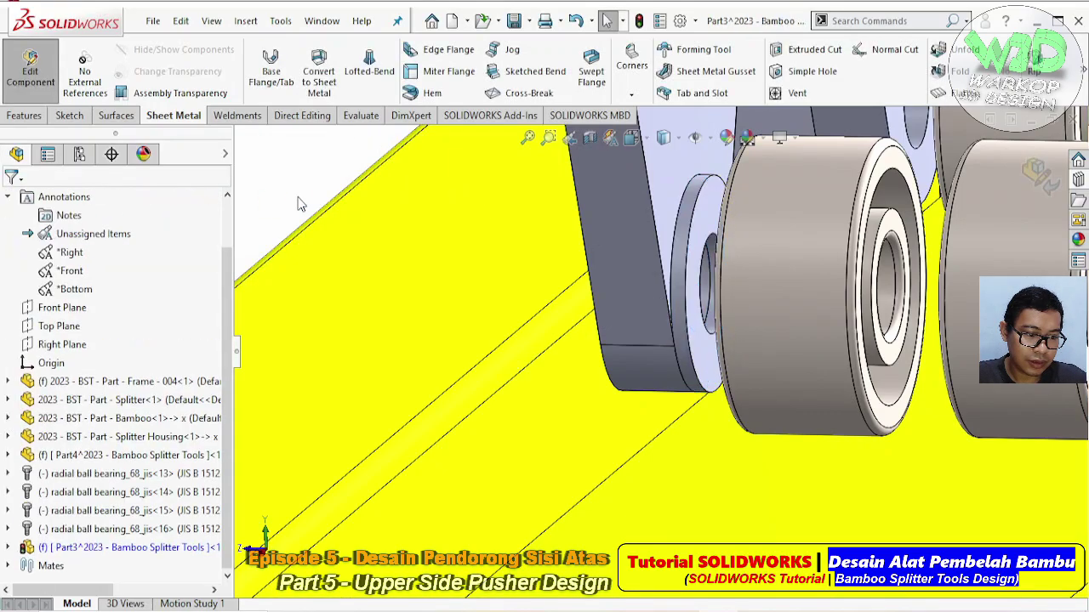
- Assign Plain Carbon Steel to the washer and exit part editing
left_click(8, 547)
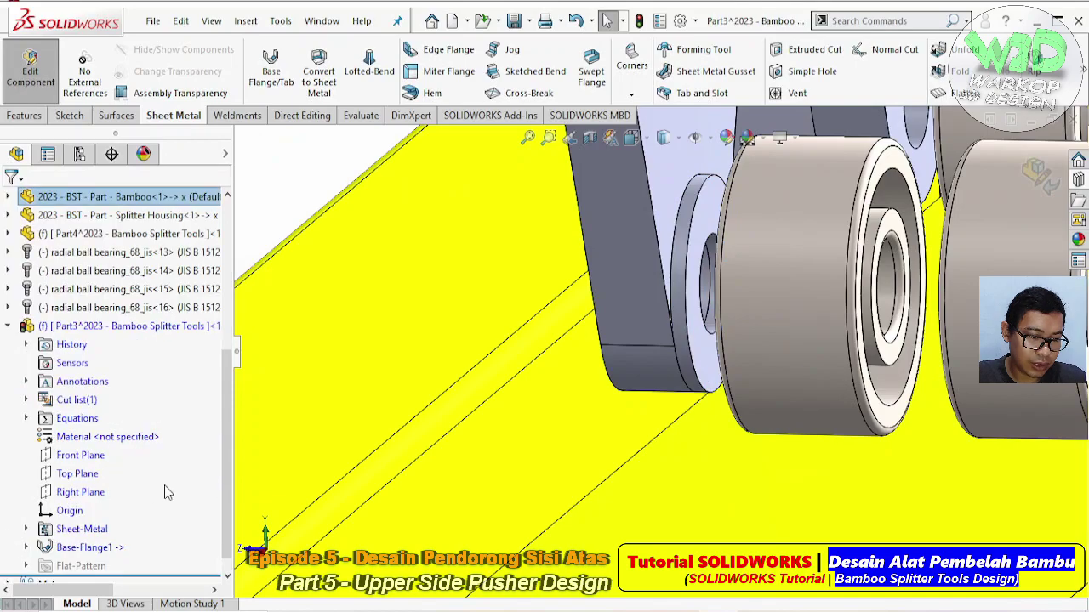
right_click(142, 443)
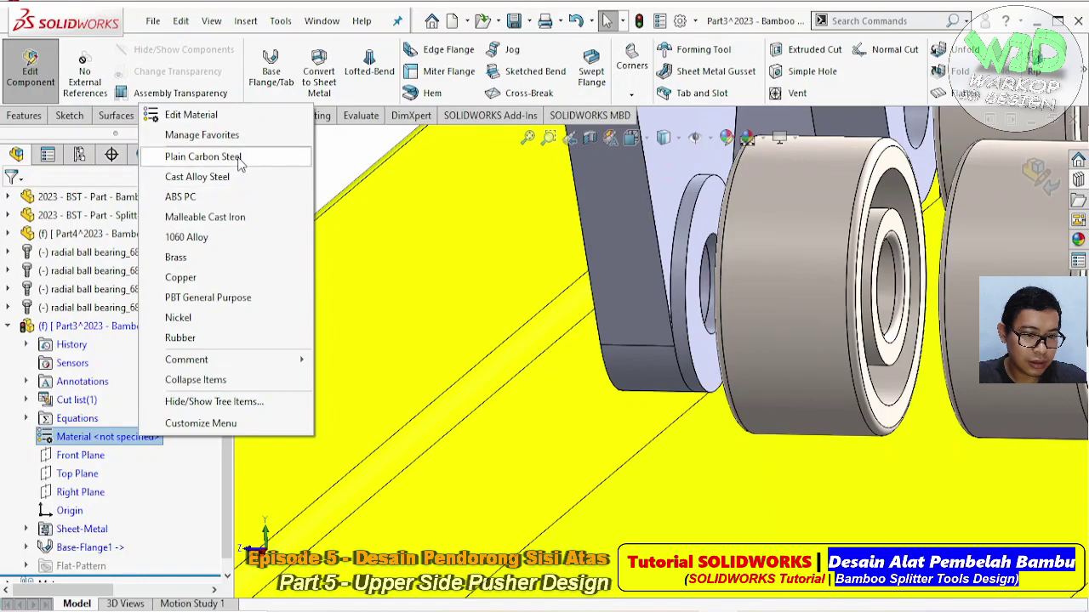
left_click(204, 157)
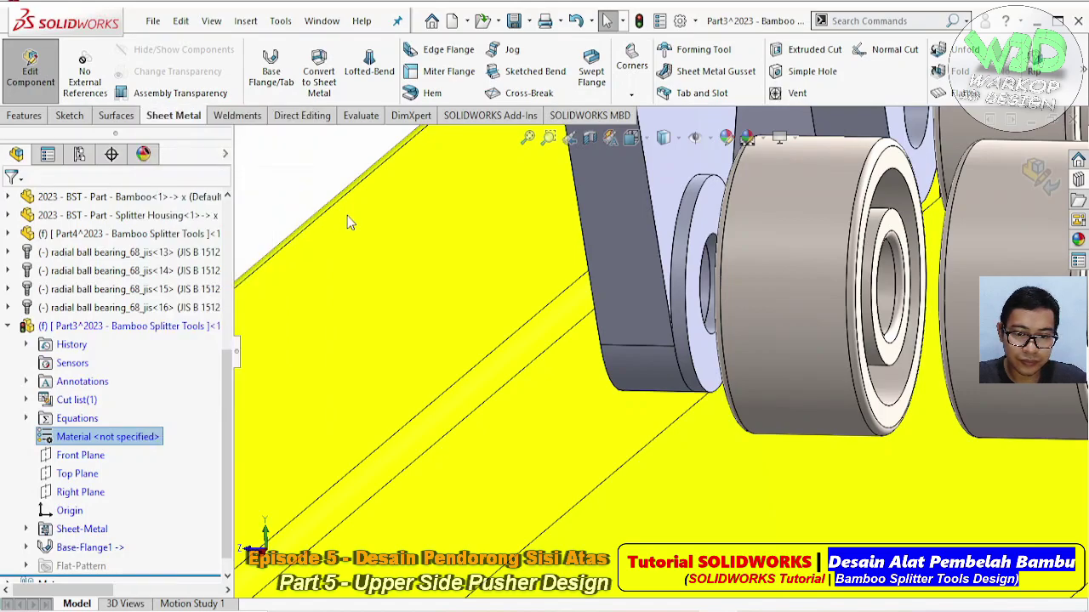
left_click(30, 68)
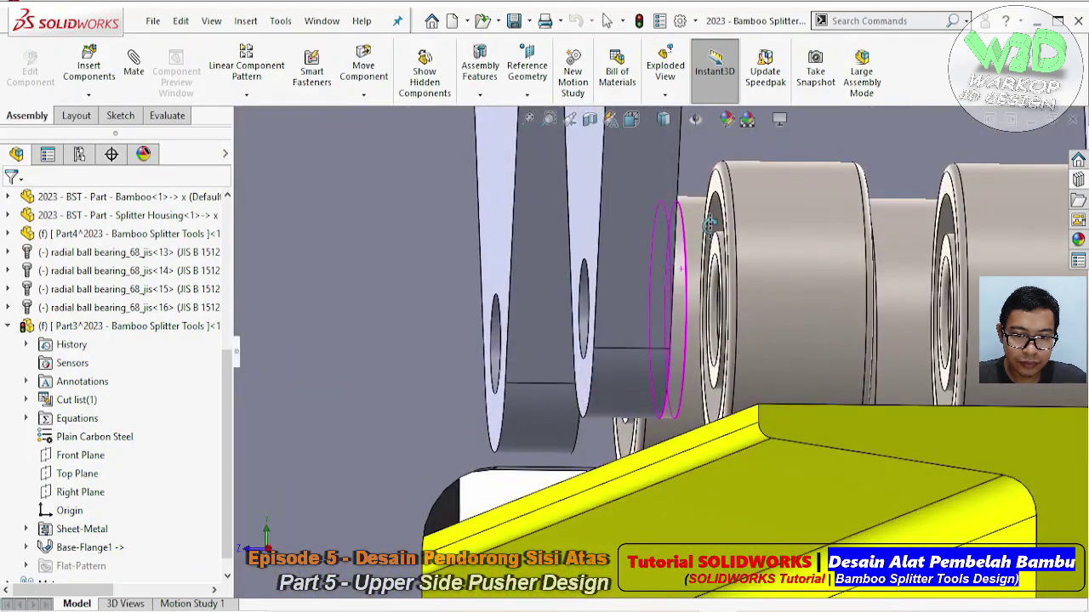
- Break all external references of the Part3 washer
middle_click_drag(699, 248, 402, 429)
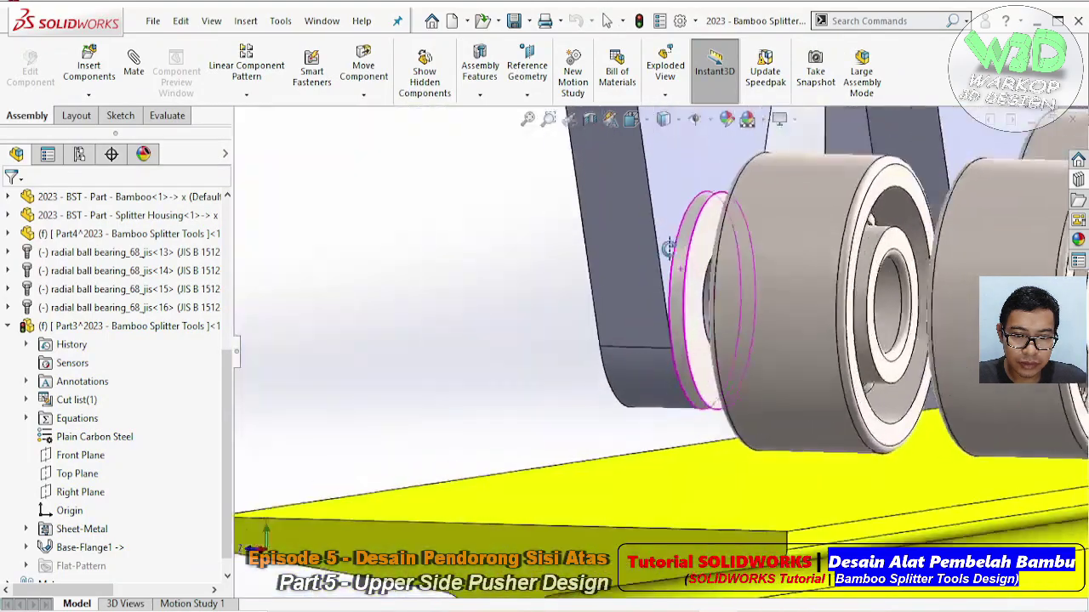
right_click(189, 328)
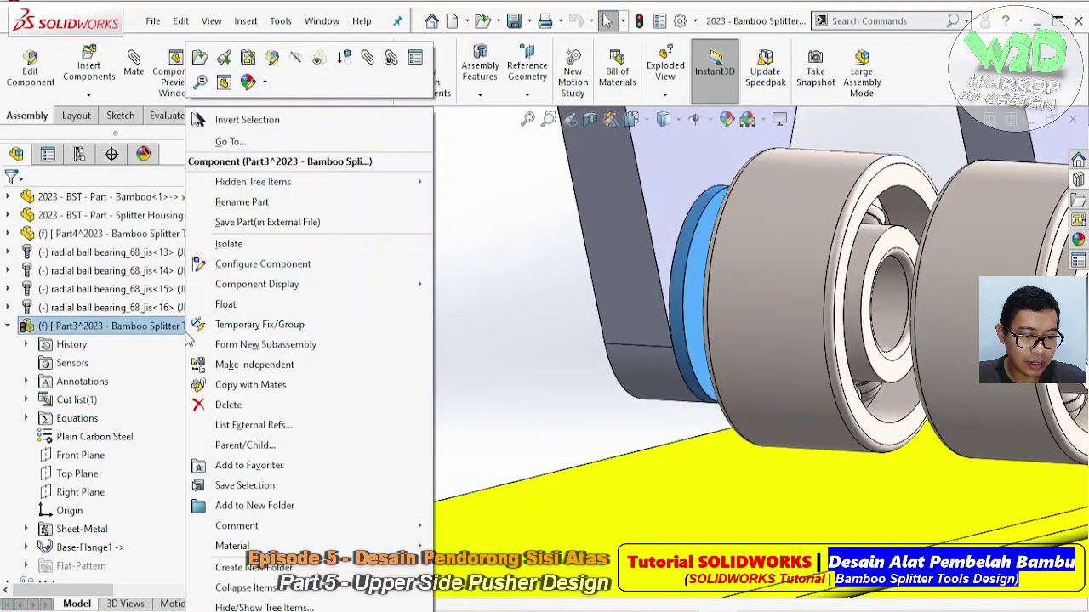
left_click(286, 432)
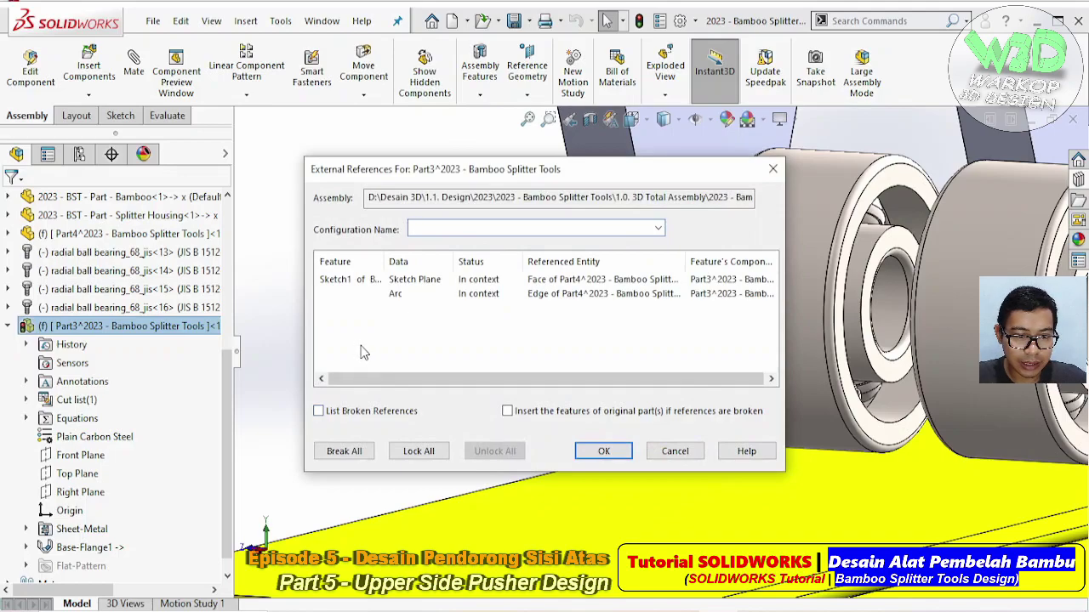
left_click(343, 451)
left_click(596, 364)
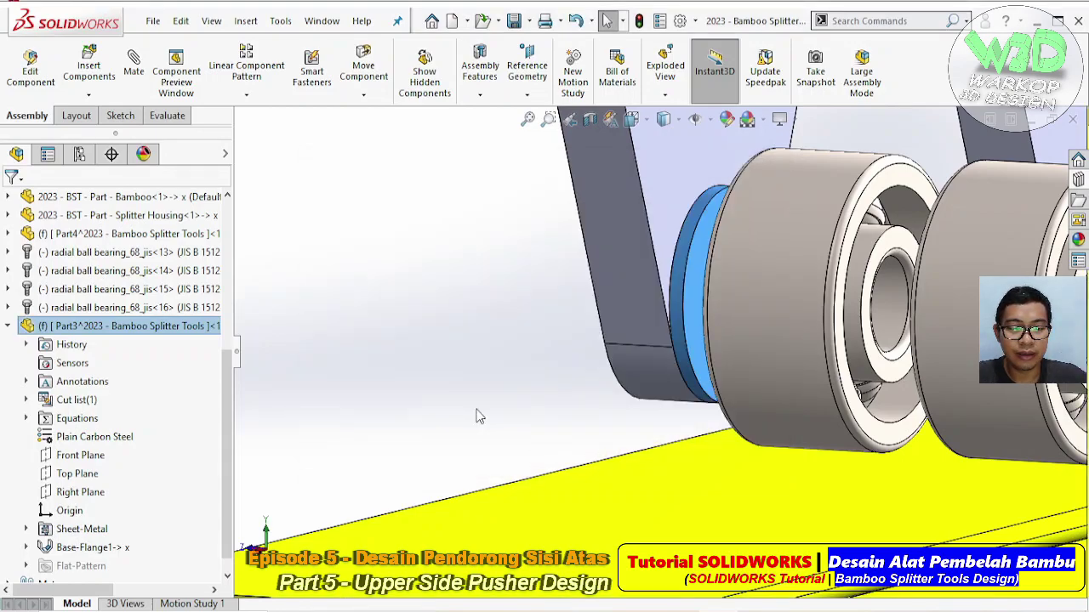
- Float the washer and drag it clear of the bracket hub
scroll(695, 351, "down", 3)
middle_click_drag(695, 351, 703, 281)
scroll(703, 281, "down", 2)
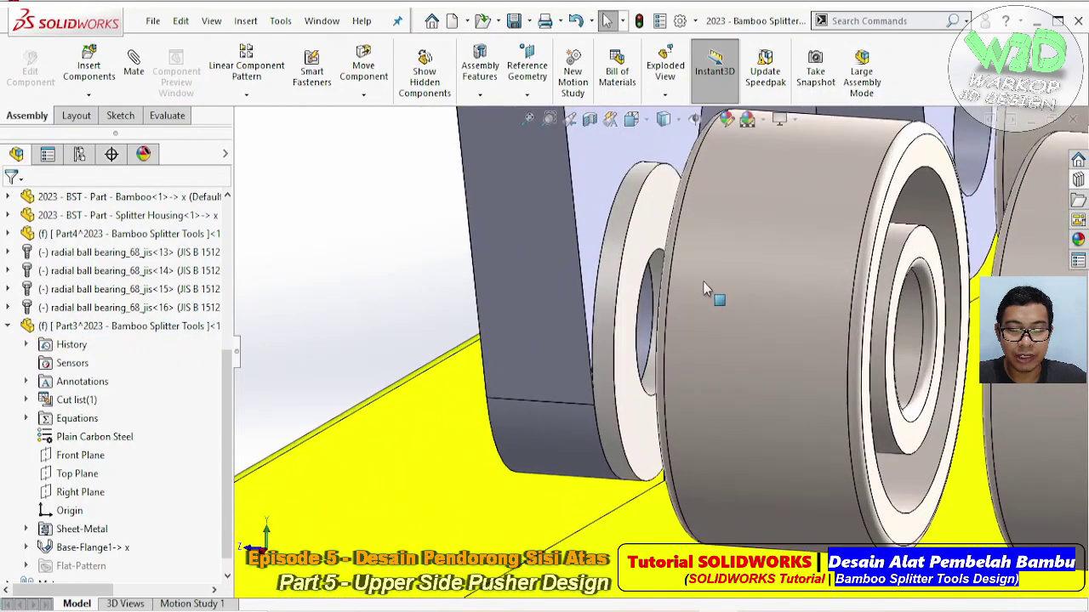
left_click(653, 235)
middle_click_drag(651, 236, 650, 215)
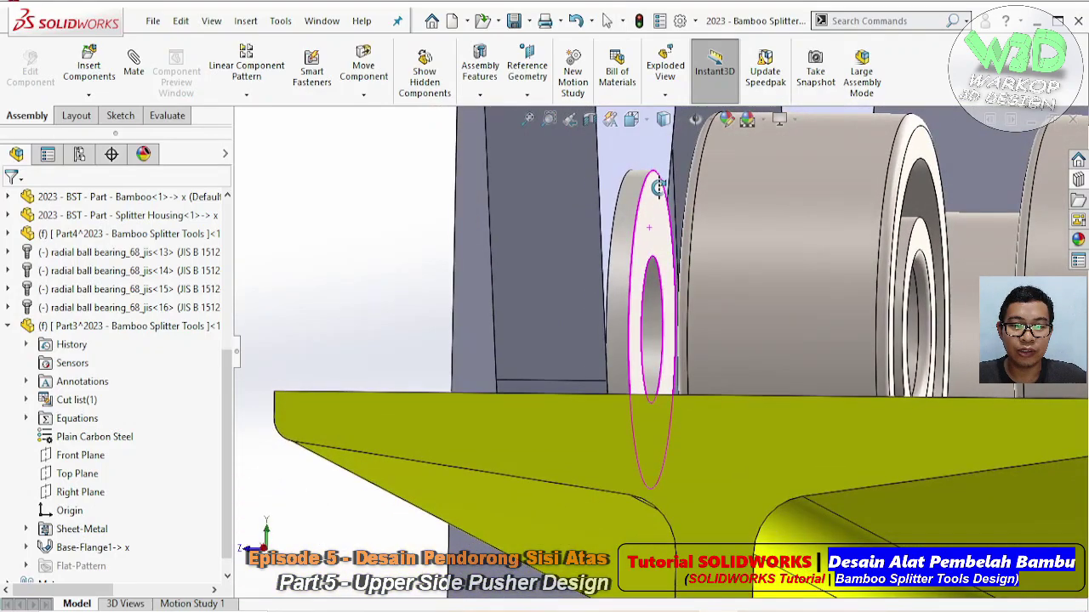
right_click(663, 268)
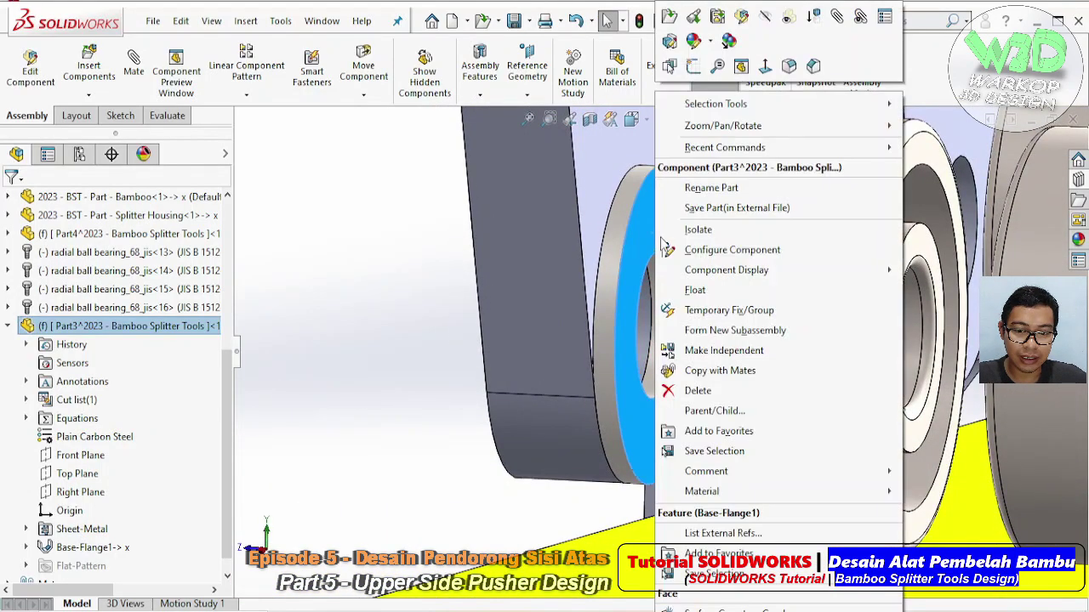
left_click(694, 292)
left_click_drag(638, 280, 365, 280)
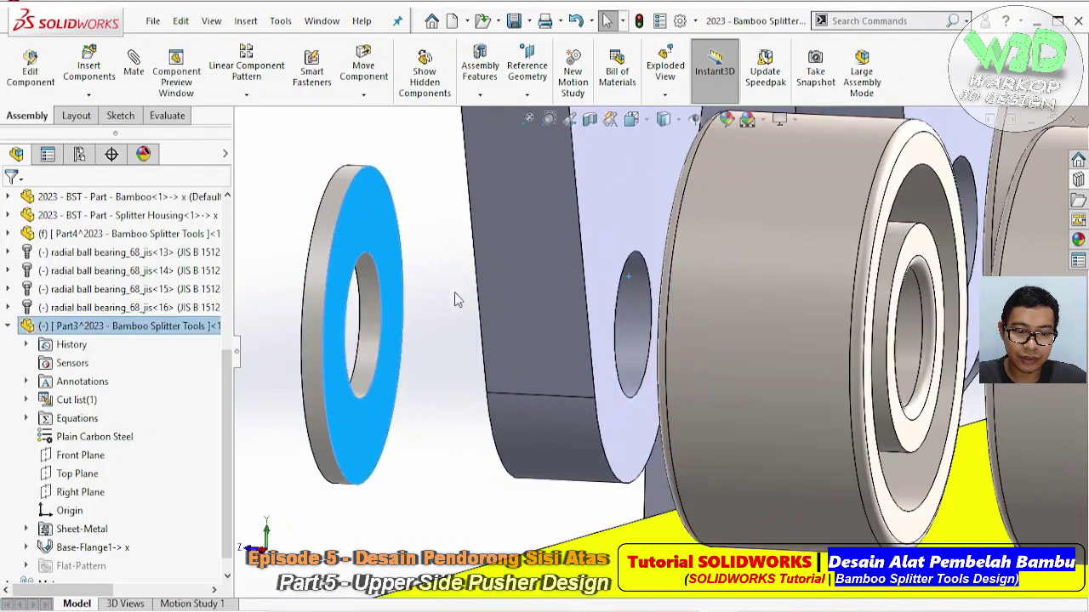
mouse_move(455, 297)
middle_mouse_down()
mouse_move(557, 307)
mouse_move(608, 295)
middle_mouse_up()
left_click(561, 306)
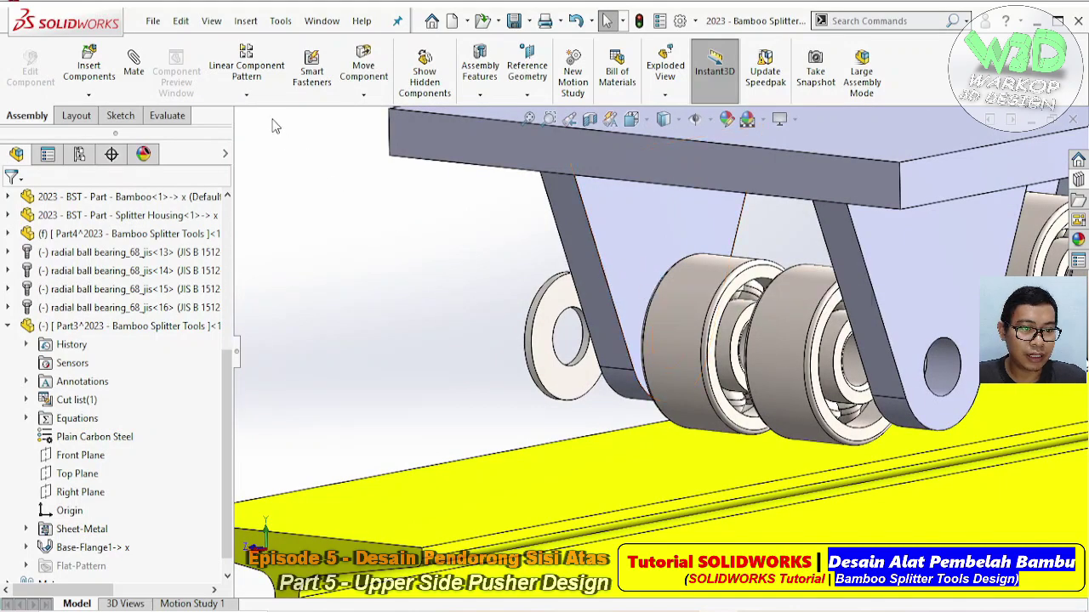
- Pattern the washer linearly along the plate edge, 4 instances at 50 mm
left_click(247, 75)
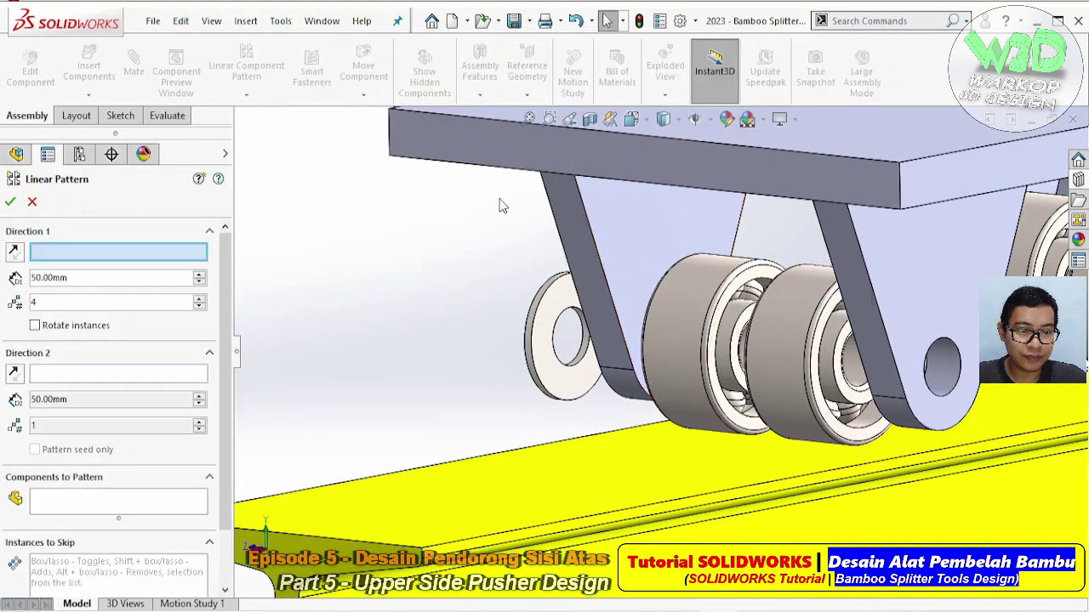
left_click(827, 254)
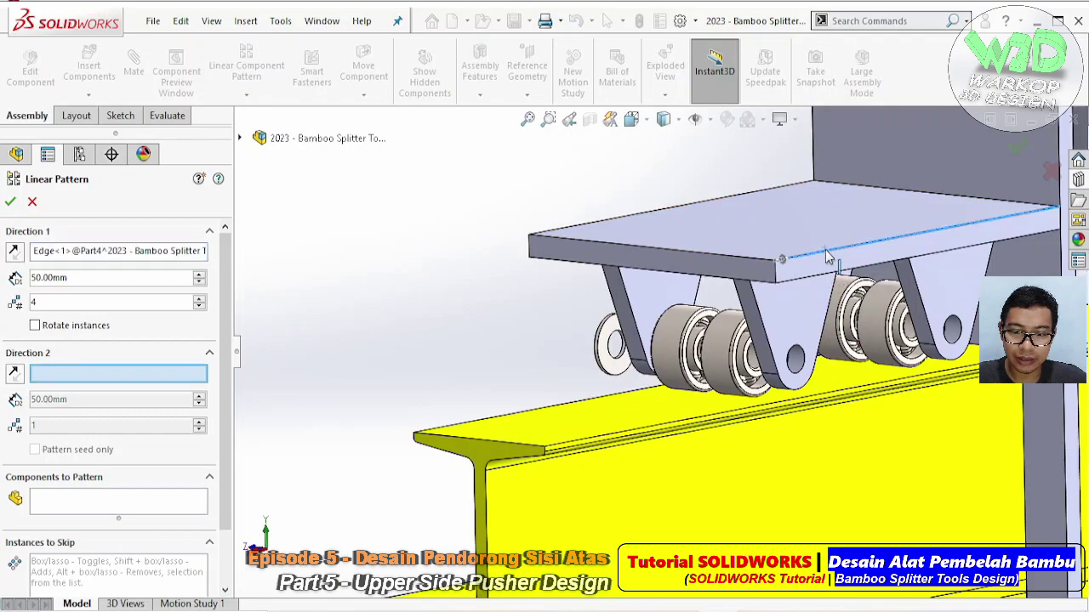
middle_click_drag(795, 259, 787, 289)
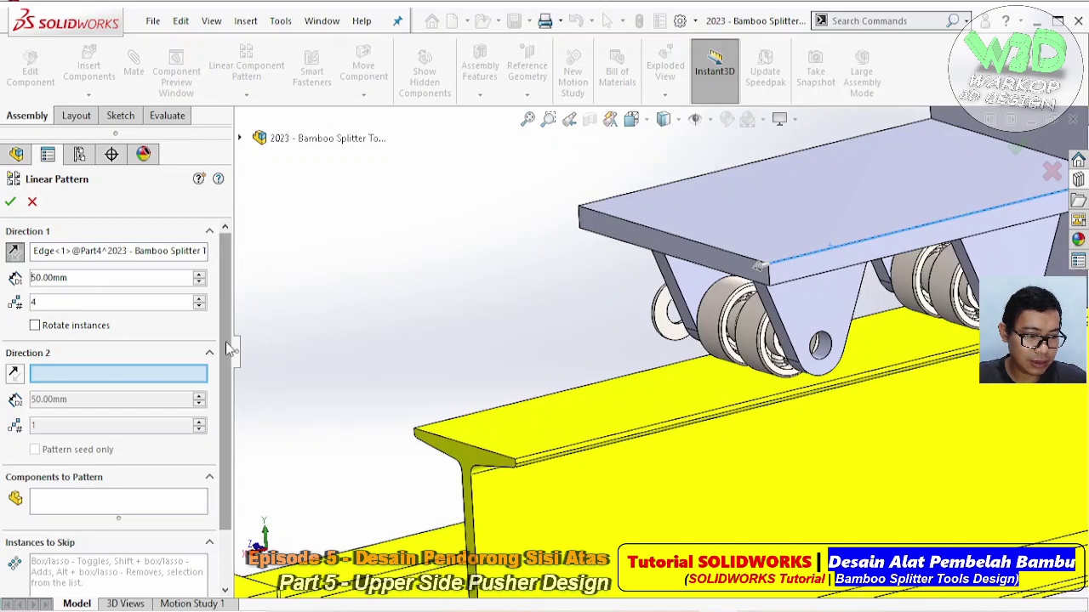
left_click(111, 502)
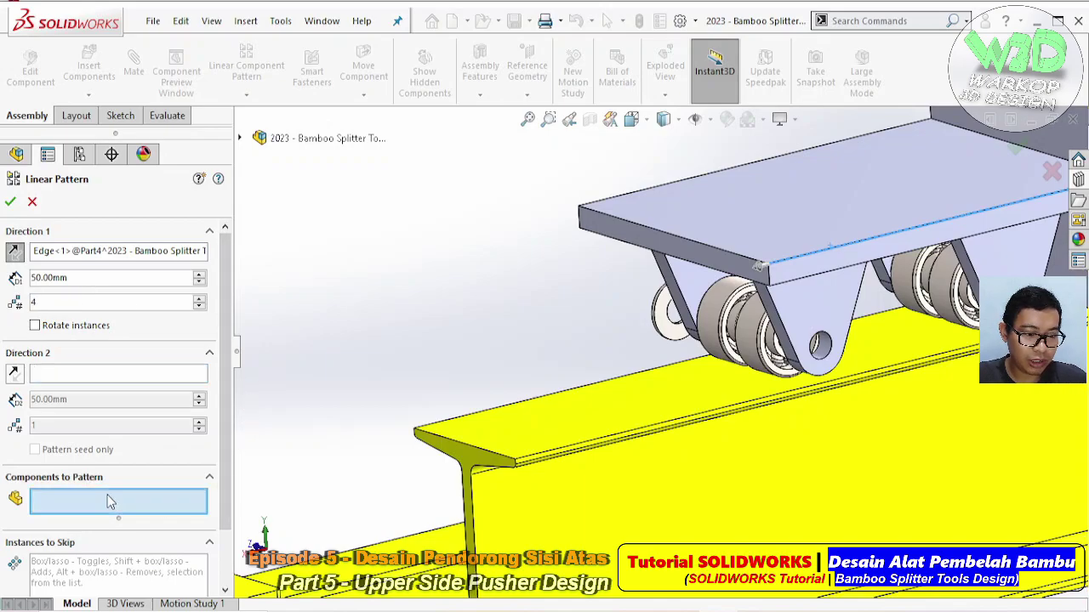
left_click(670, 319)
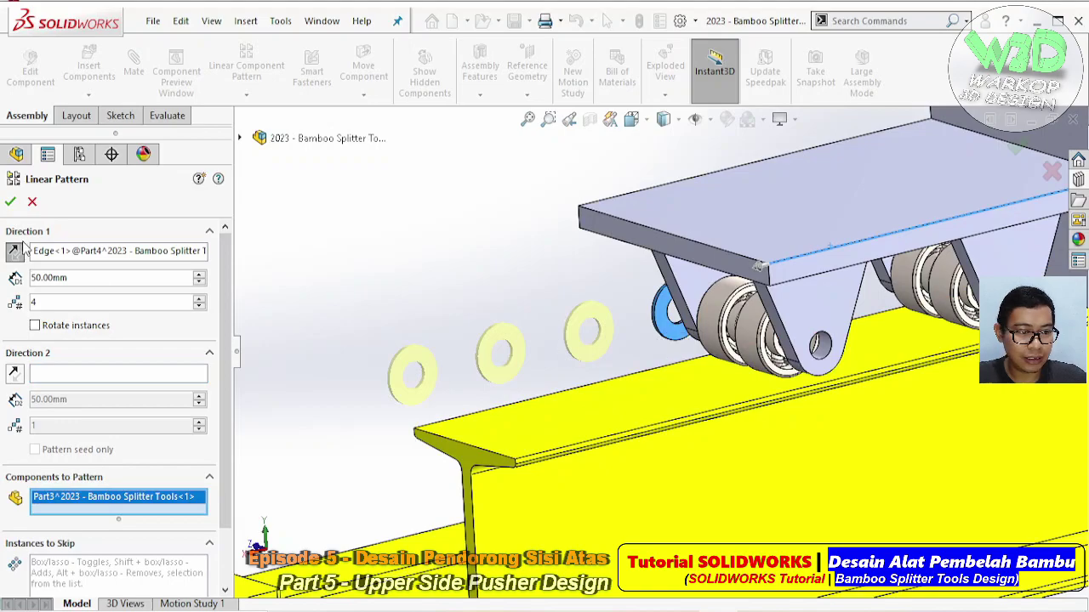
key("Return")
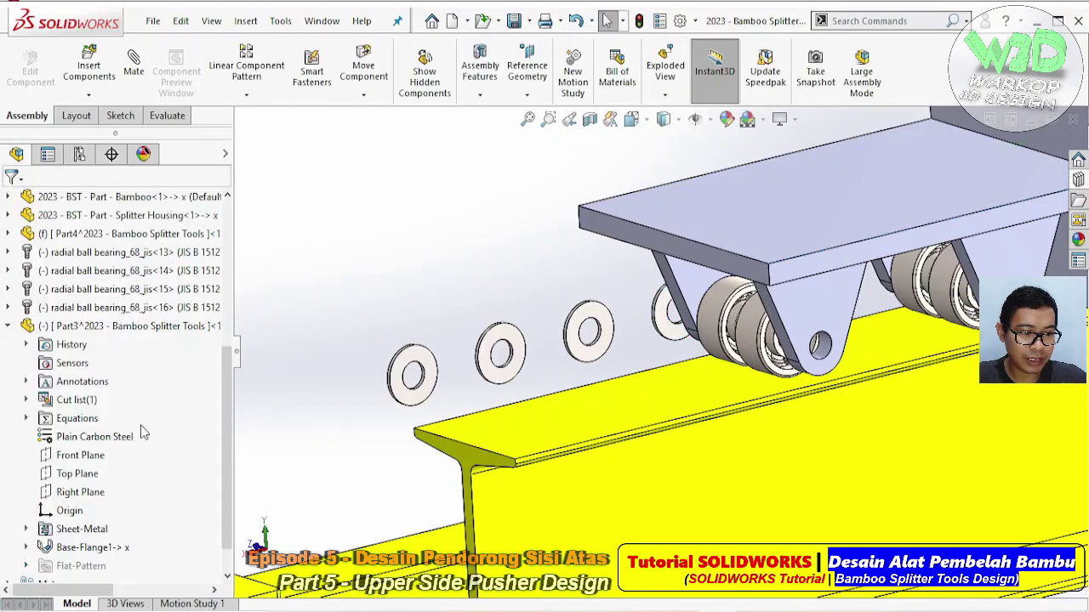
- Dissolve LocalLPattern2 into independent washers
scroll(141, 434, "down", 2)
right_click(77, 566)
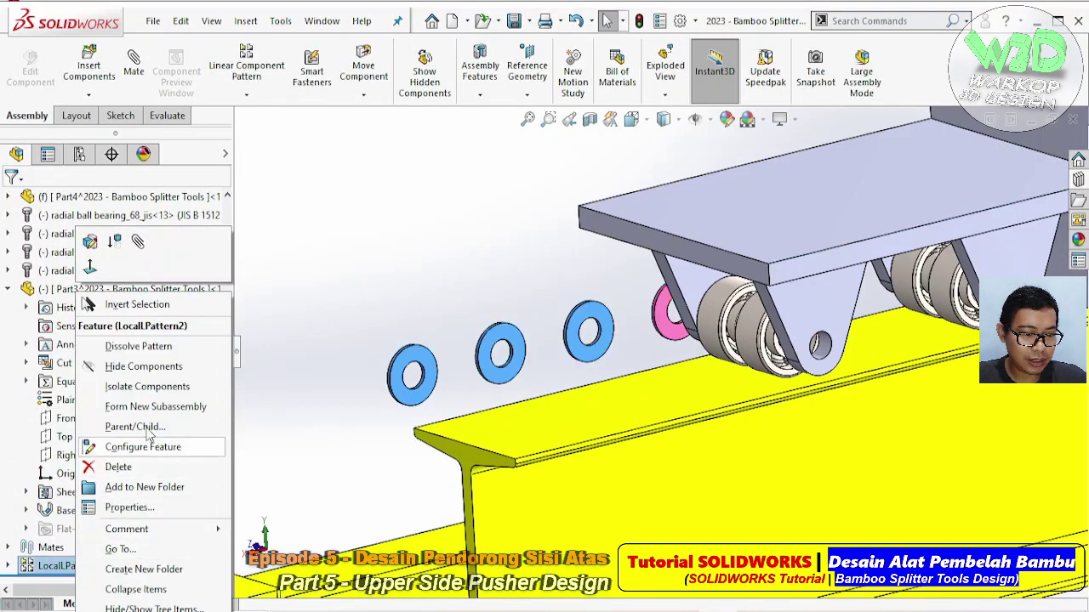
left_click(154, 352)
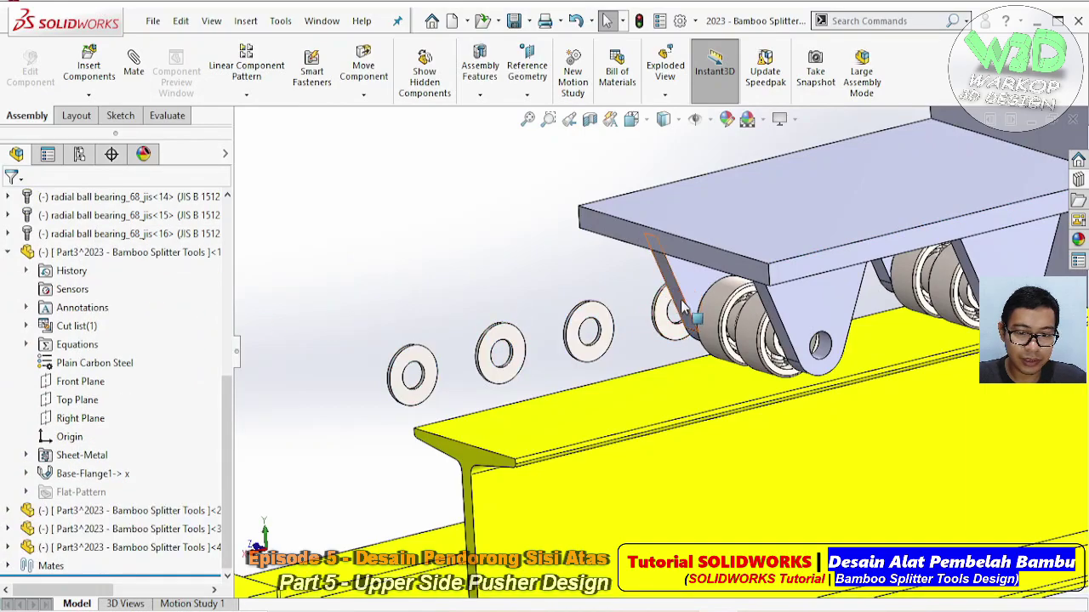
- Mate two washer faces coincident with the bracket side faces
left_click(692, 294)
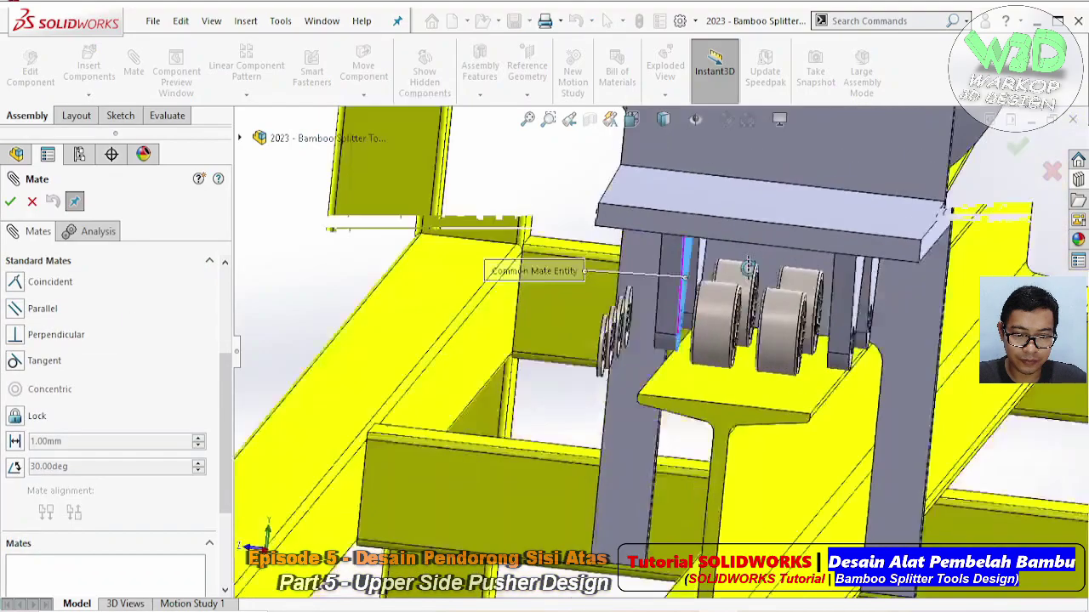
middle_click_drag(388, 279, 621, 315)
left_click(621, 315)
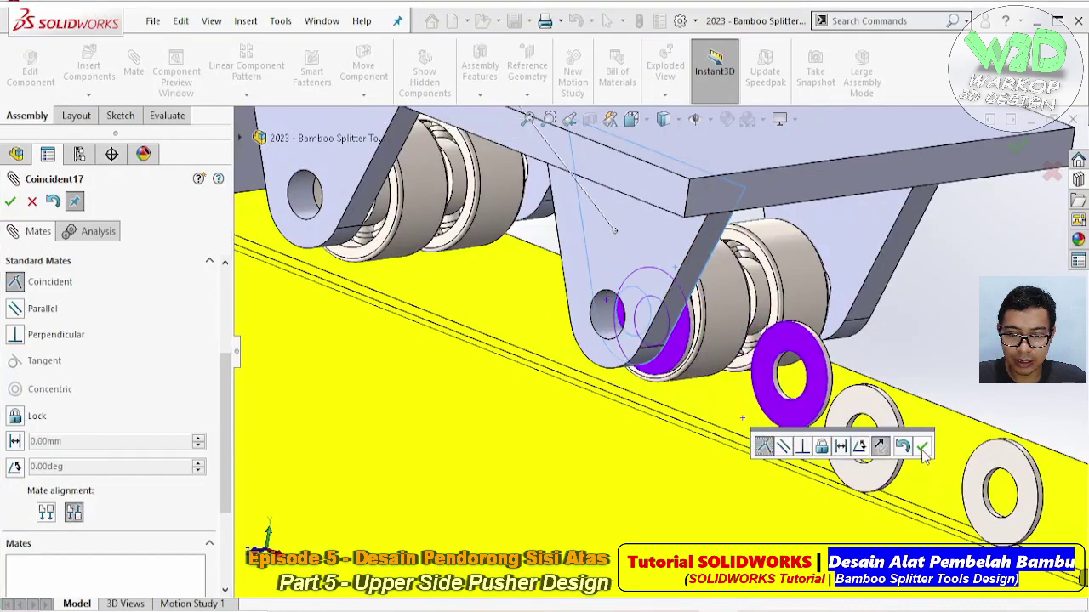
left_click(921, 446)
left_click_drag(227, 374, 233, 270)
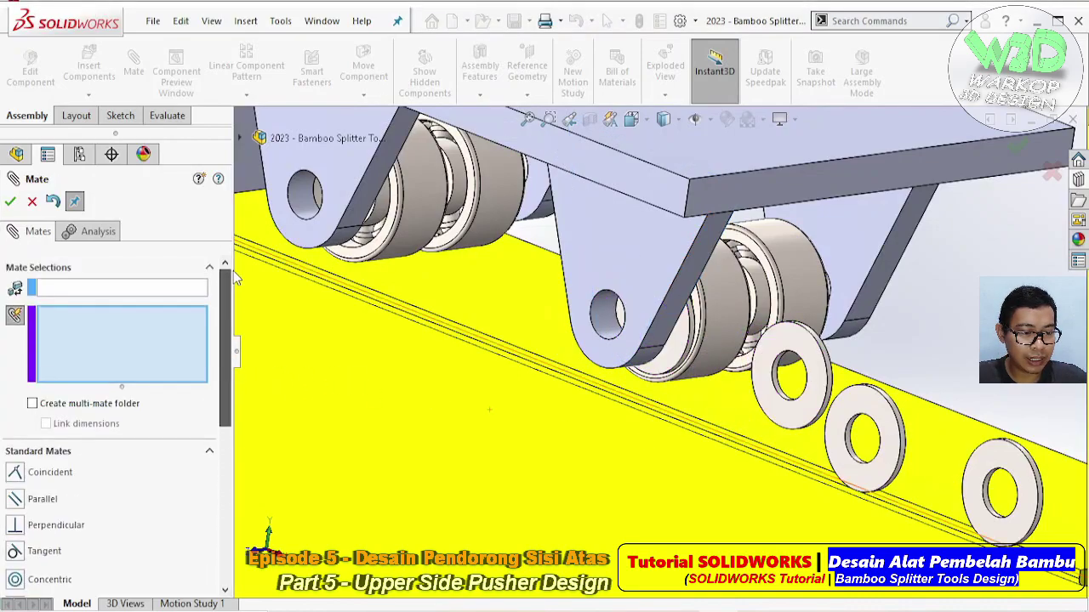
left_click(97, 293)
left_click(845, 247)
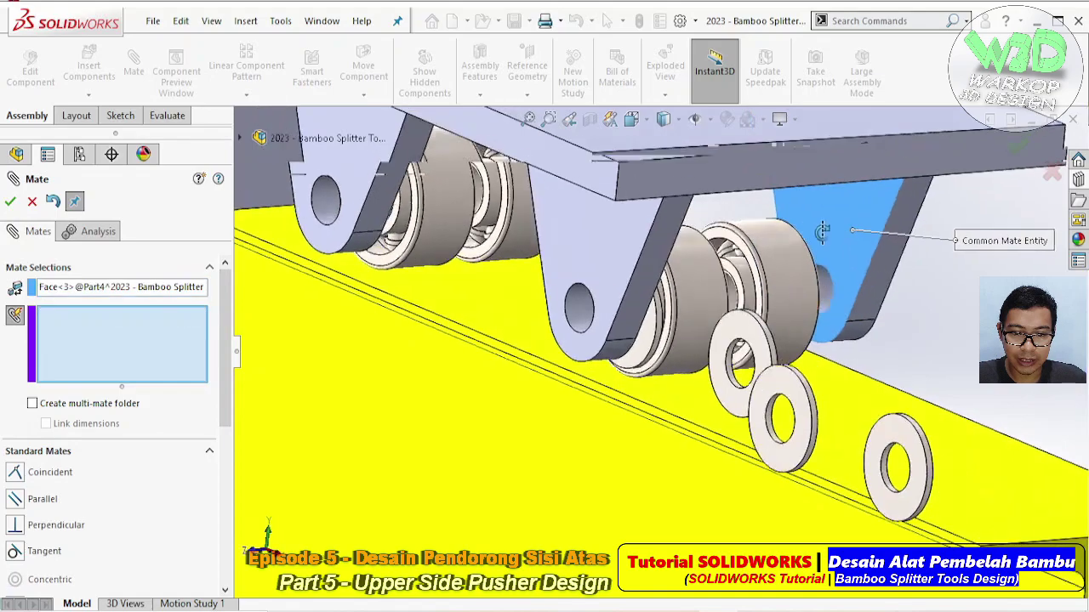
middle_click_drag(844, 247, 491, 336)
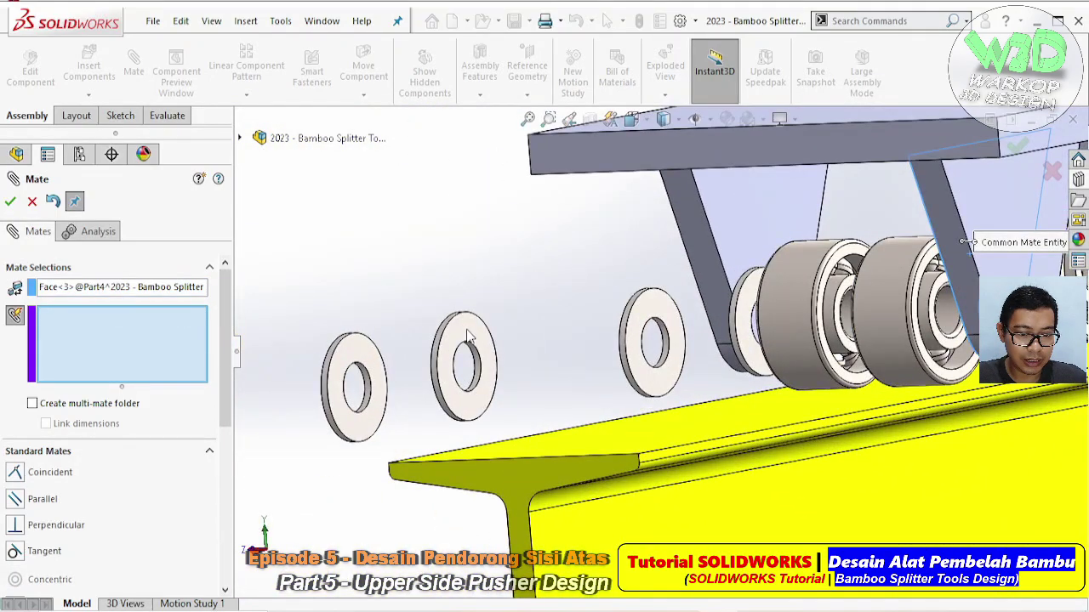
left_click(466, 337)
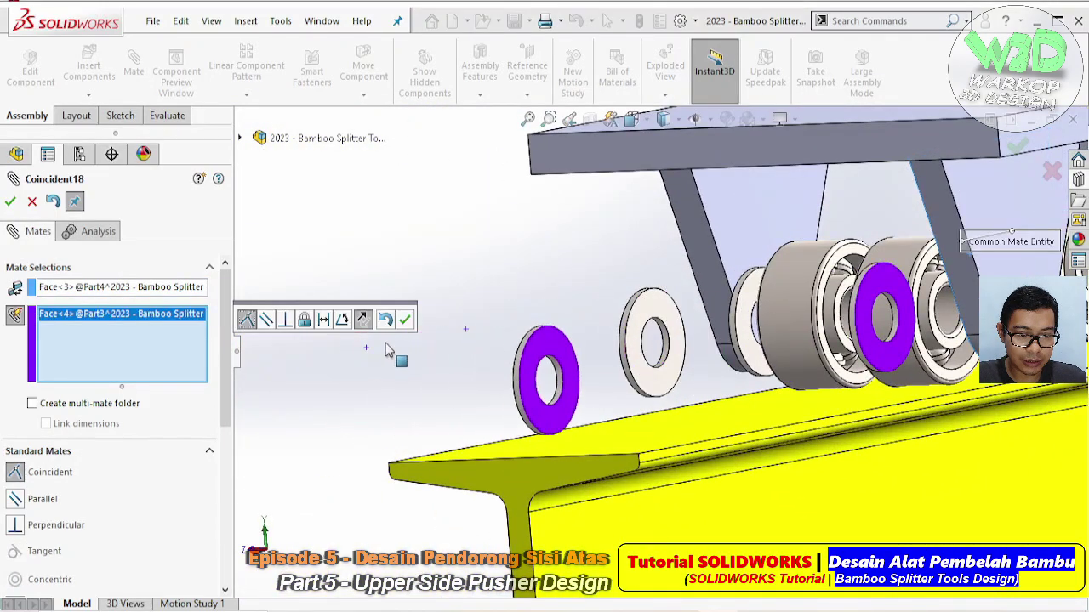
left_click(404, 319)
- Make the washer holes concentric with the bracket hub holes
left_click(165, 287)
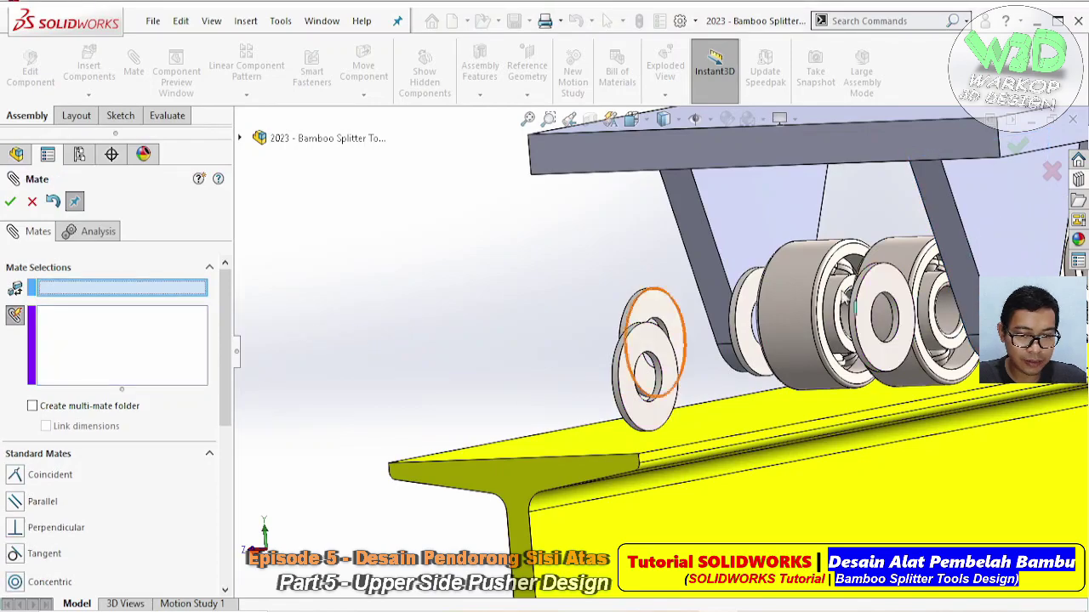
left_click(774, 349)
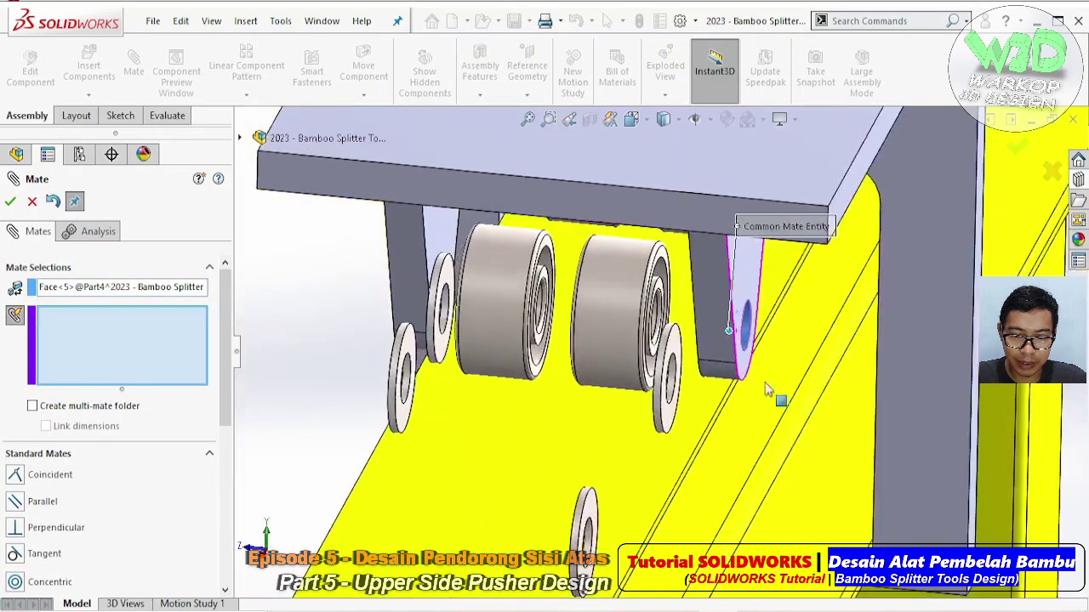
scroll(748, 382, "down", 3)
left_click(662, 359)
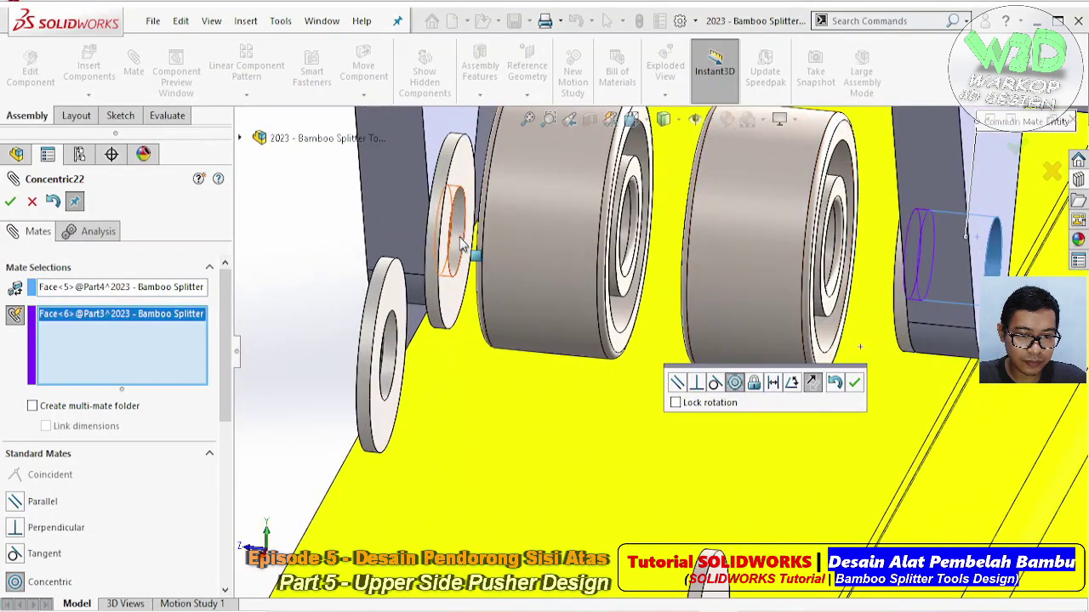
left_click(461, 245)
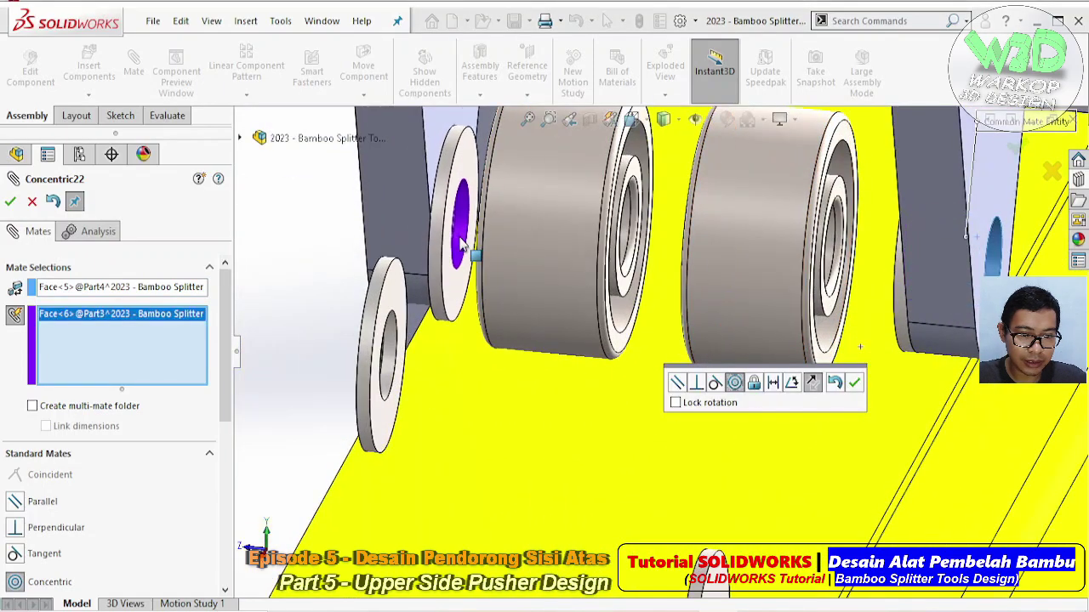
left_click(855, 385)
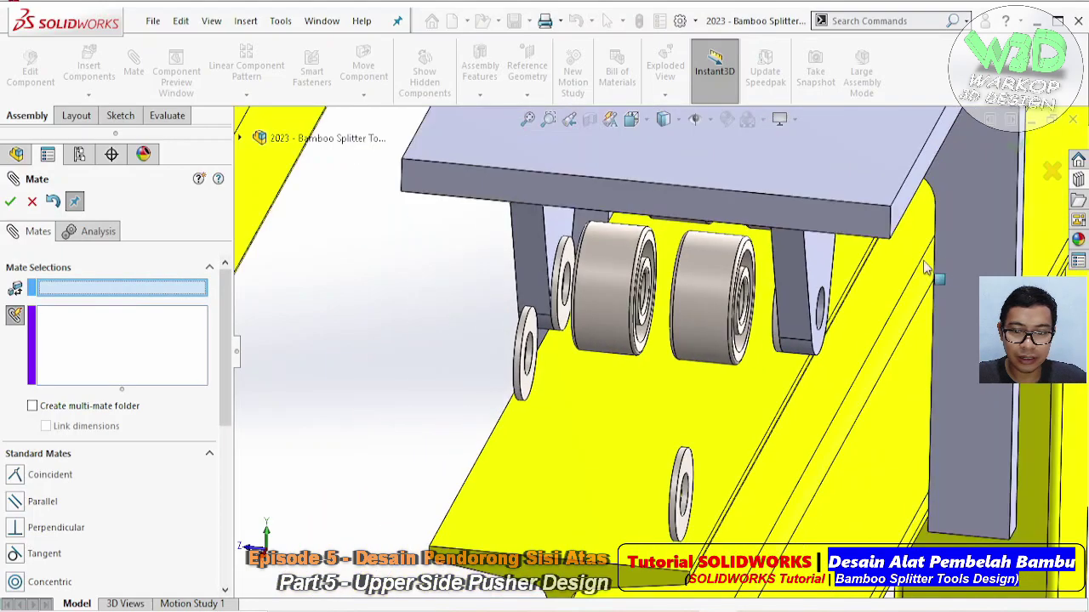
left_click(915, 265)
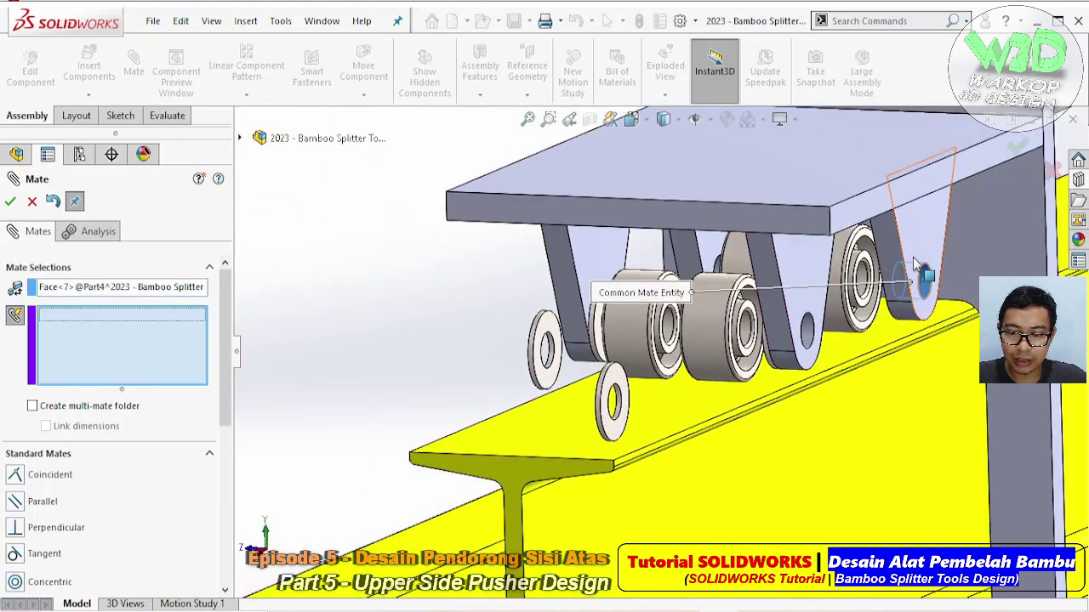
middle_click_drag(915, 264, 925, 281)
scroll(612, 400, "down", 3)
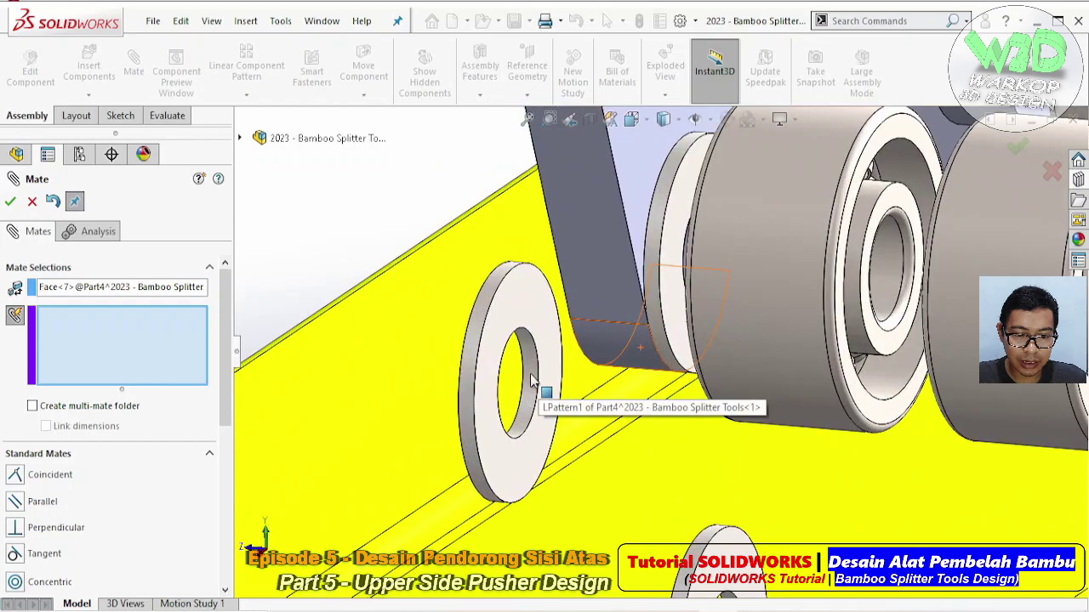
left_click(536, 389)
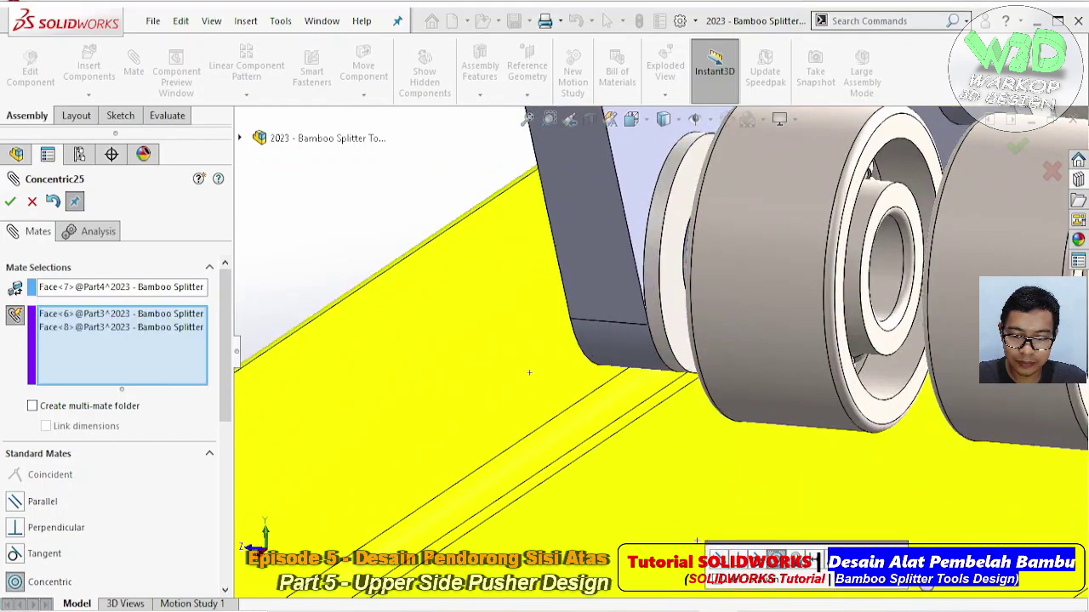
left_click(10, 201)
- Hide the bearing blocking the washer and select the washer face behind it
key("Escape")
scroll(674, 251, "up", 3)
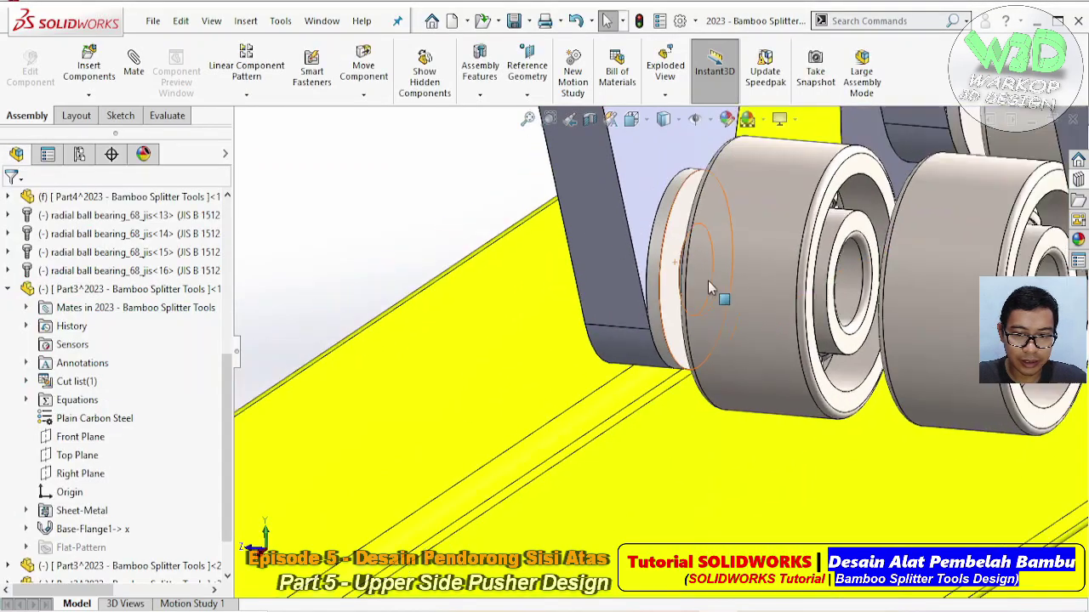
middle_click_drag(674, 251, 659, 287)
scroll(659, 287, "down", 3)
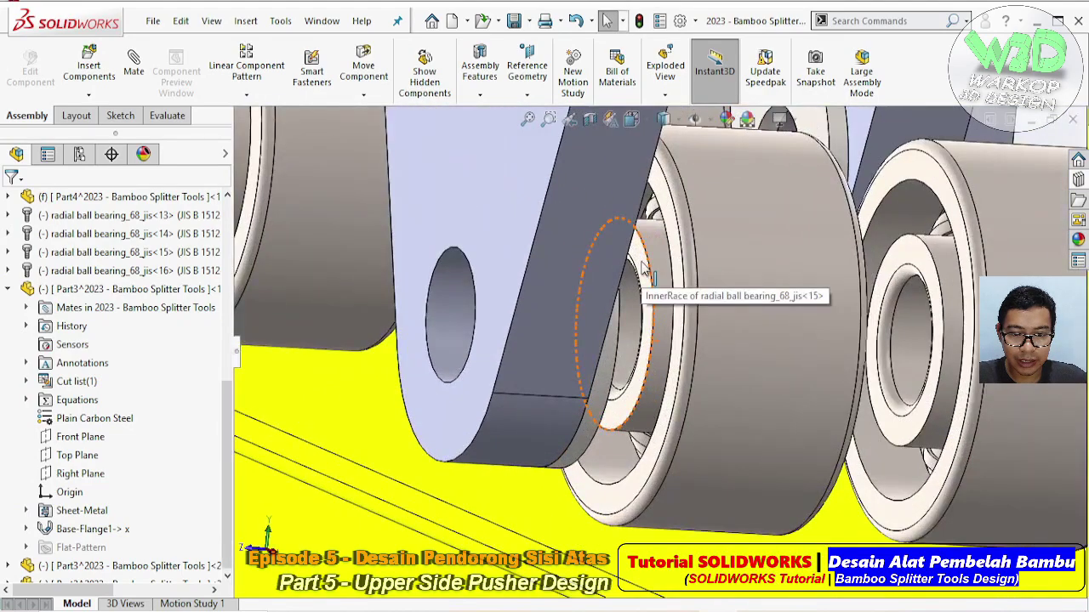
left_click(654, 285)
key("Tab")
left_click(599, 255)
- Add coincident mates pressing two washers against the bearing inner race
left_click(643, 246, "ctrl")
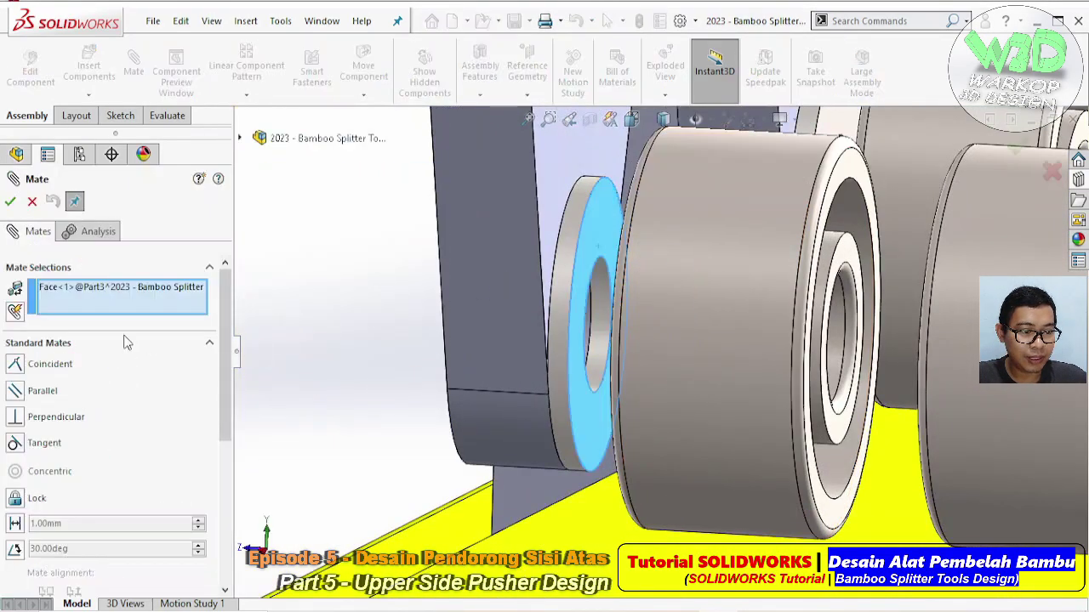
left_click(17, 313)
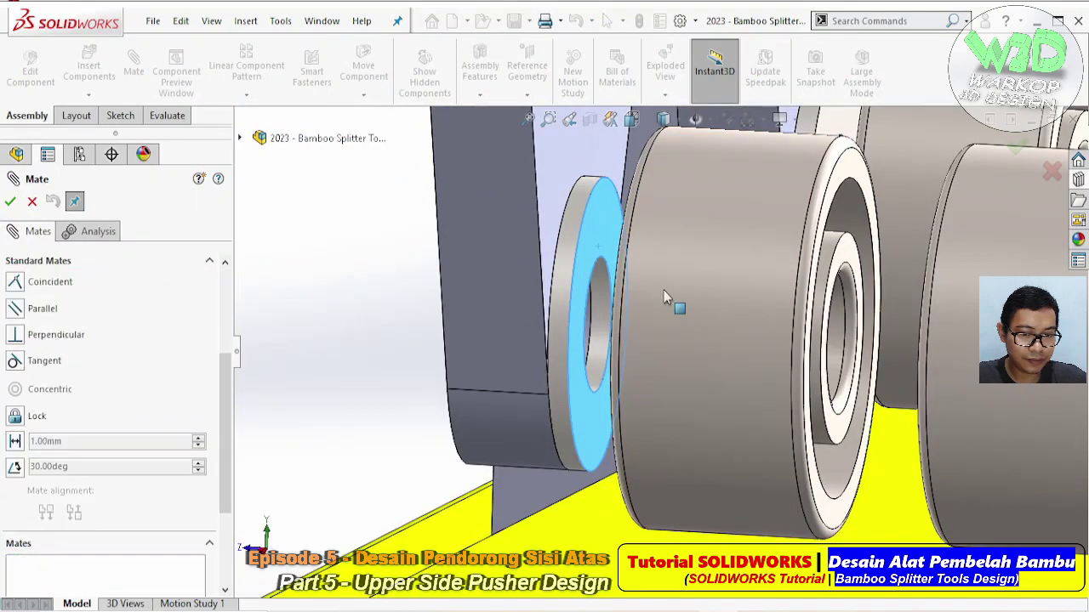
mouse_move(664, 301)
middle_mouse_down()
mouse_move(687, 284)
mouse_move(591, 250)
middle_mouse_up()
left_click(570, 239)
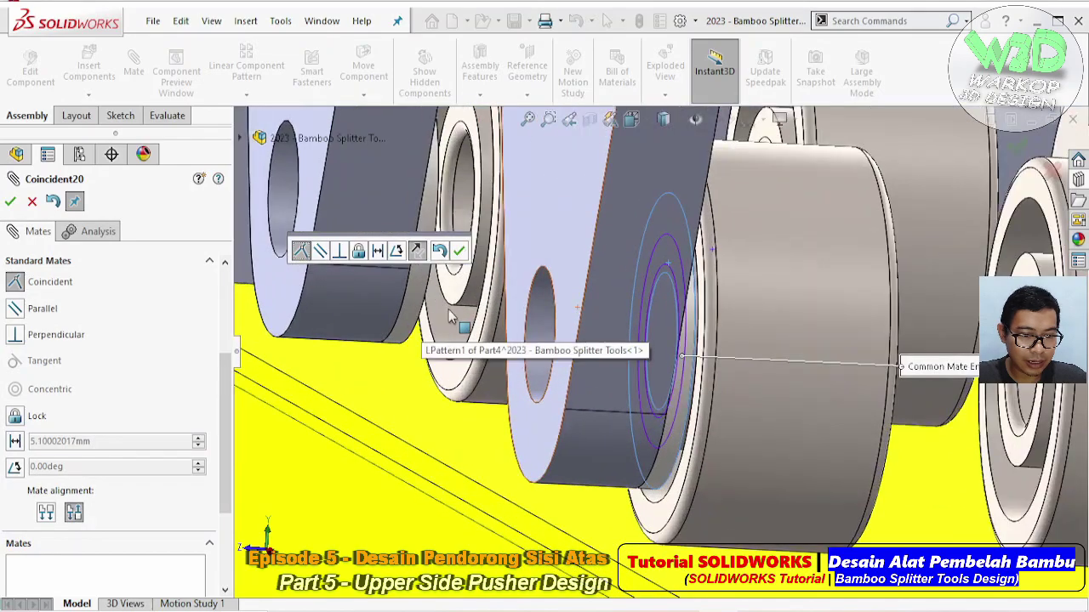
left_click(451, 316)
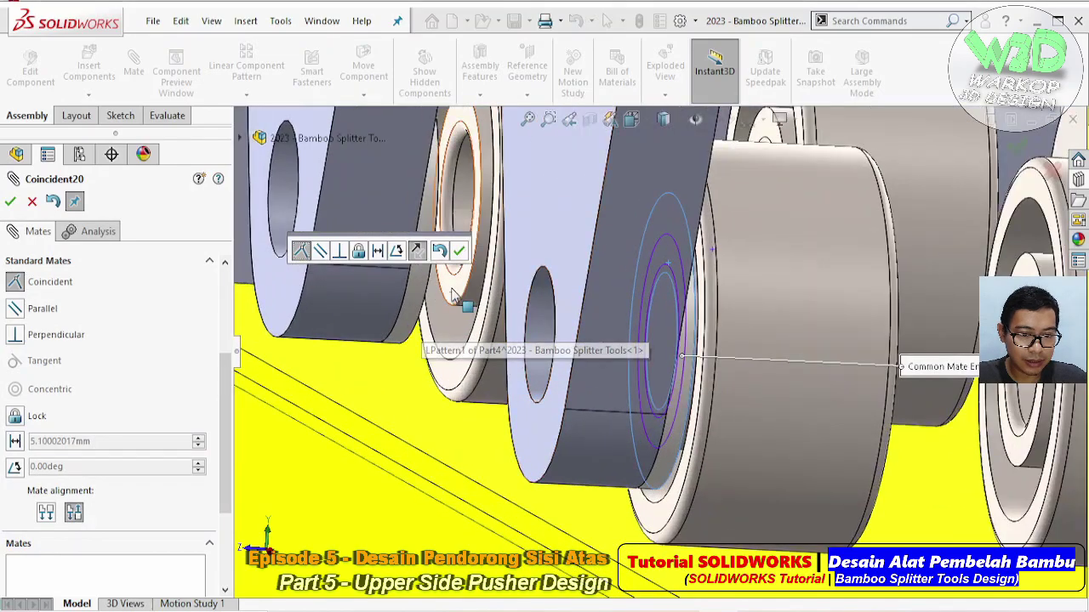
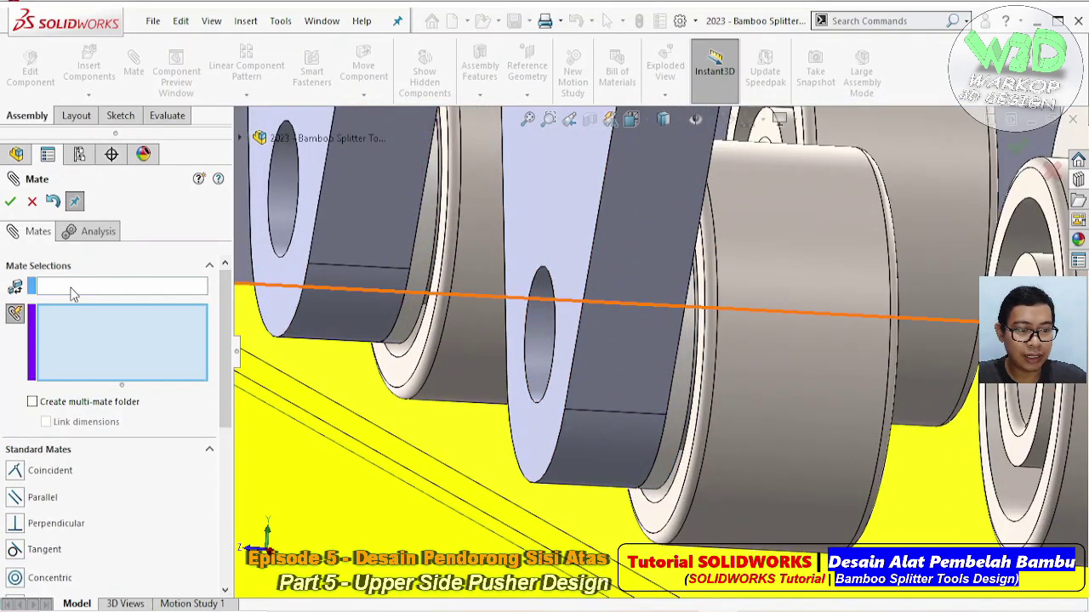
- Mate the radial ball bearing_68_jis-16 face coincident to the Part3 bracket arm face
scroll(286, 311, "up", 3)
scroll(842, 459, "down", 3)
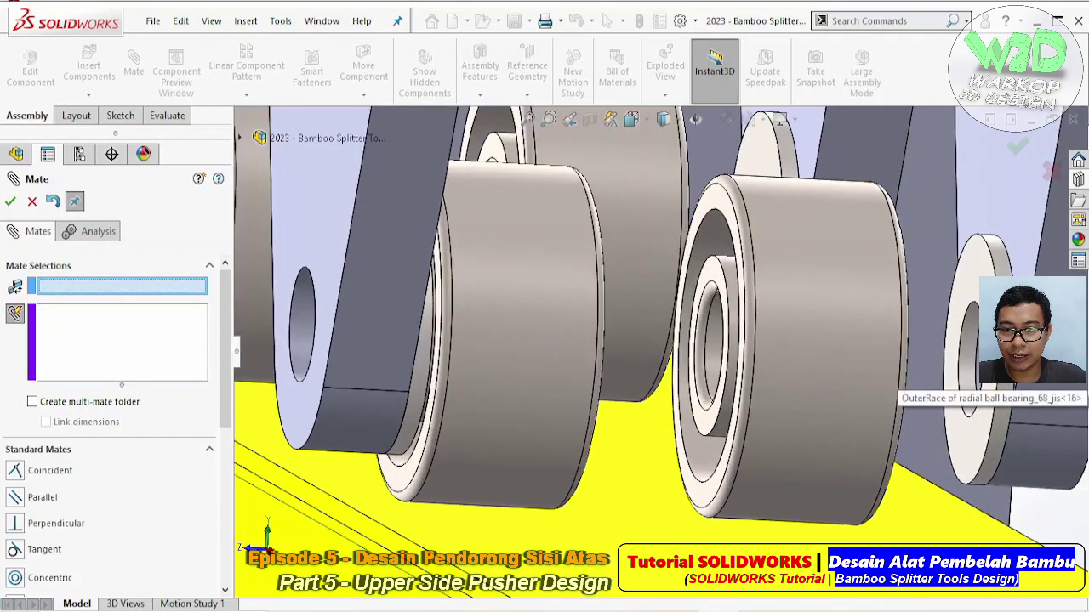
left_click(974, 340)
middle_click_drag(974, 340, 926, 294)
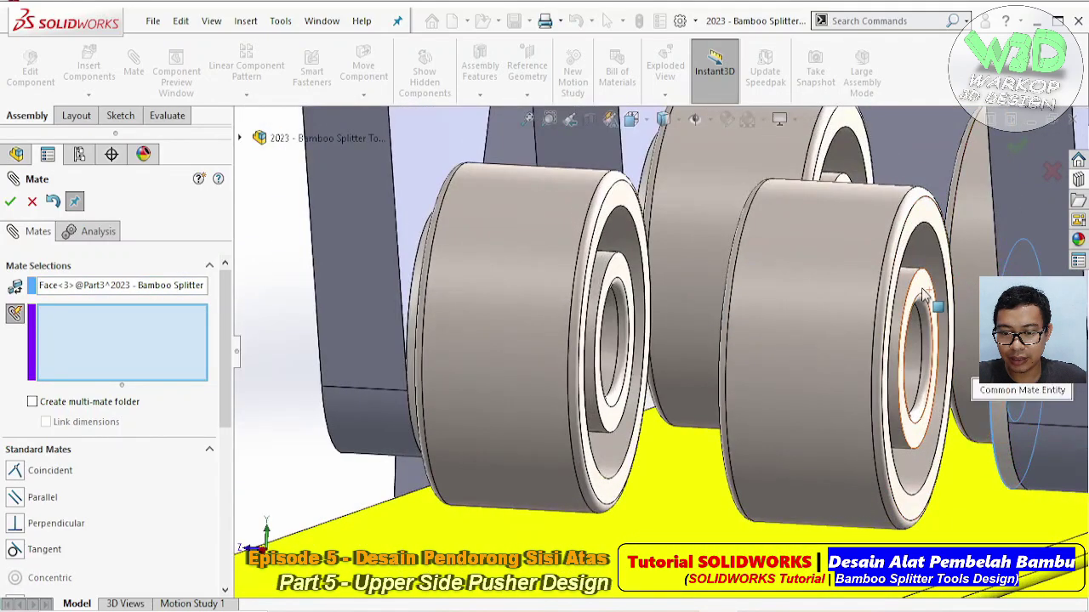
left_click(924, 292)
scroll(922, 259, "up", 3)
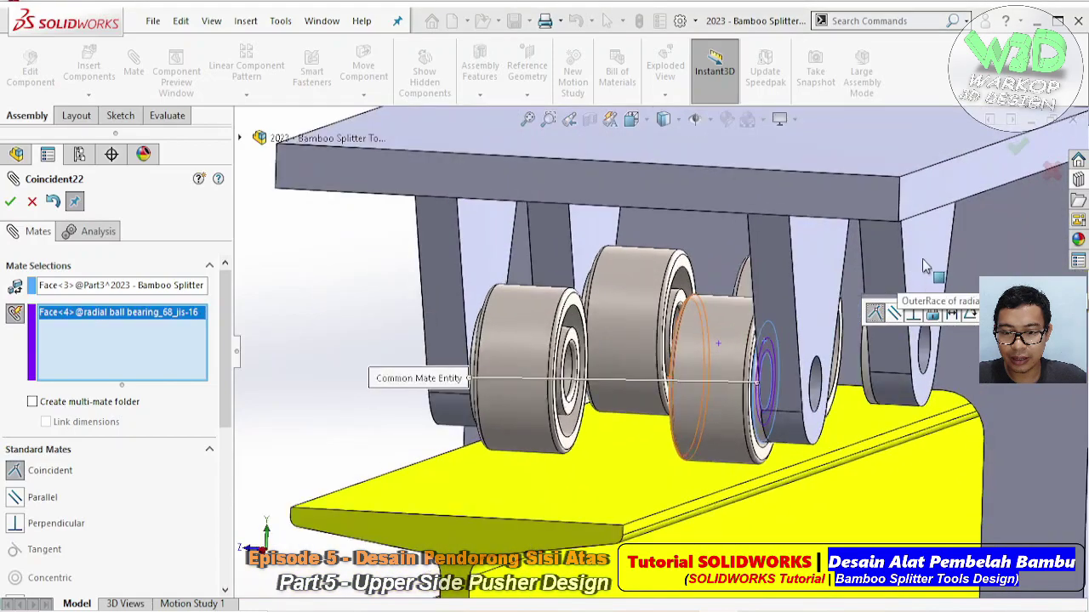
scroll(889, 246, "down", 2)
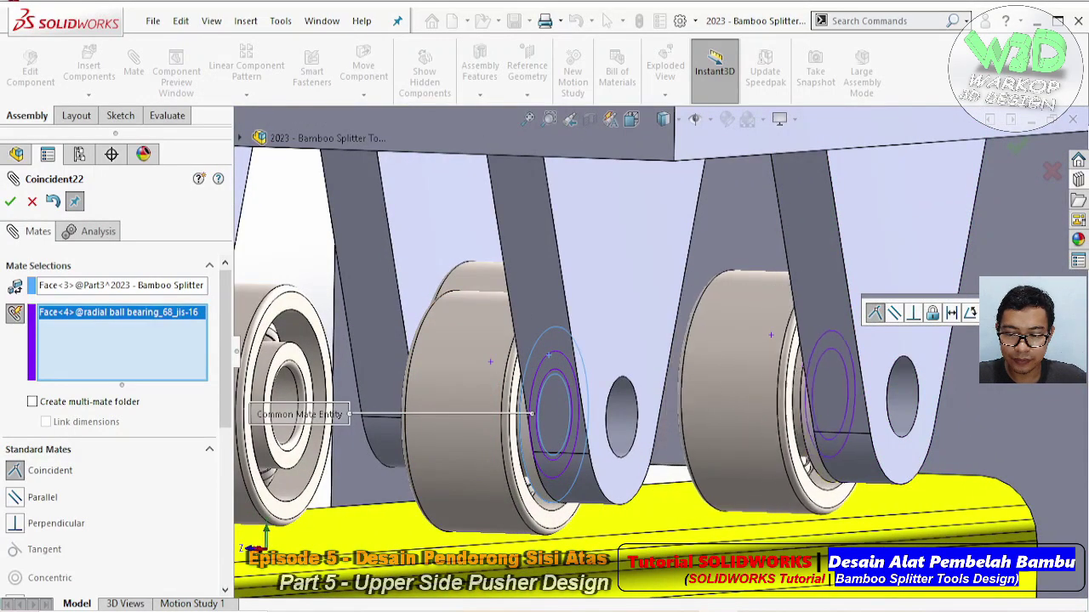
left_click(10, 201)
left_click(11, 200)
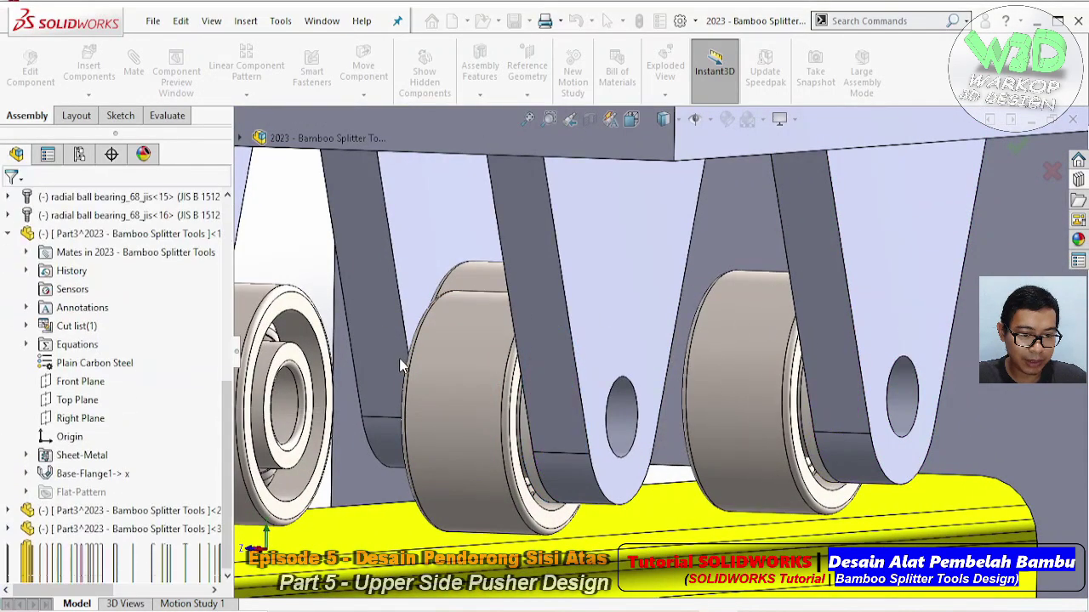
middle_click_drag(545, 340, 618, 397)
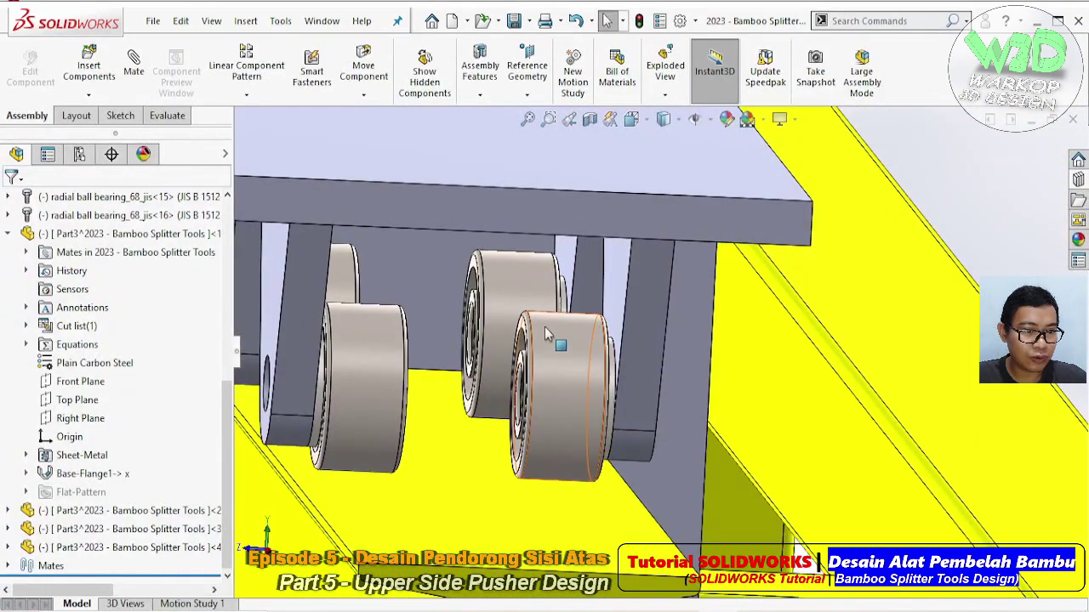
left_click(167, 115)
left_click(224, 73)
scroll(545, 374, "up", 3)
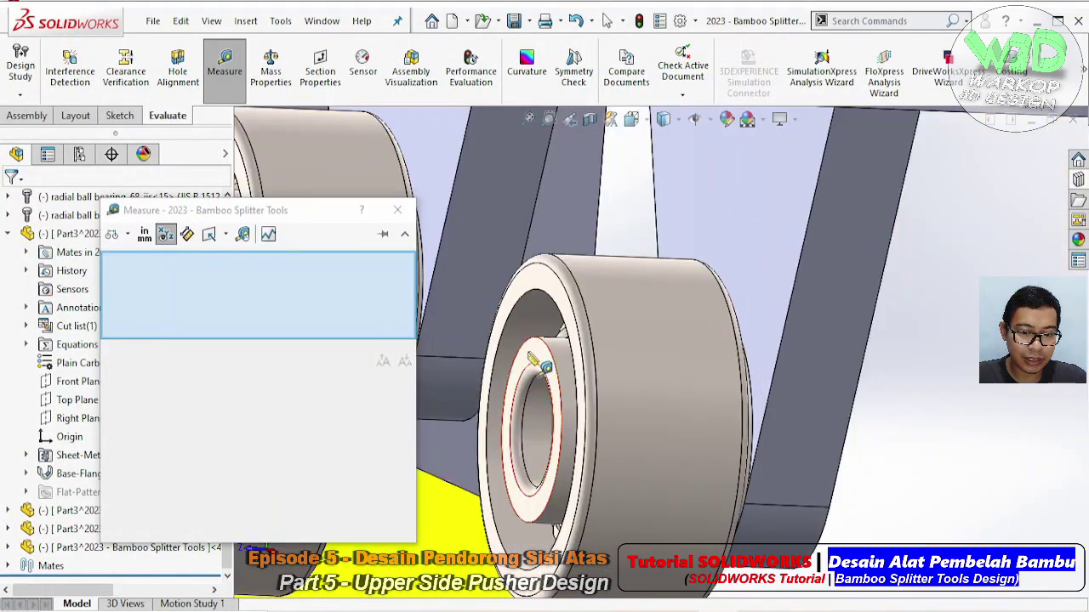
left_click(548, 351)
mouse_move(614, 375)
middle_mouse_down()
mouse_move(564, 376)
mouse_move(782, 416)
mouse_move(532, 399)
mouse_move(558, 384)
middle_mouse_up()
left_click(564, 376)
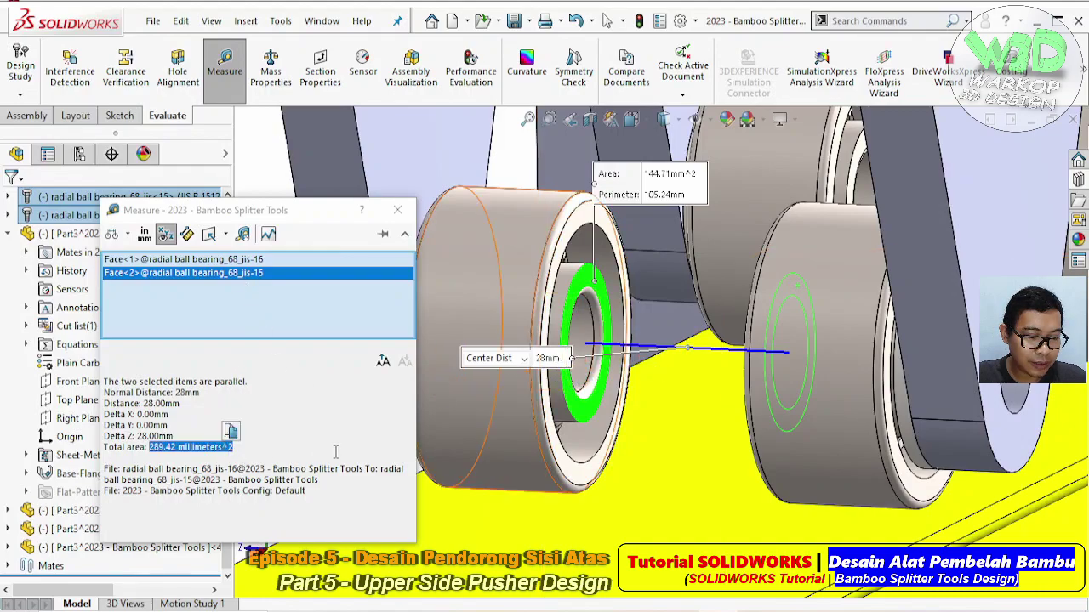
left_click(401, 212)
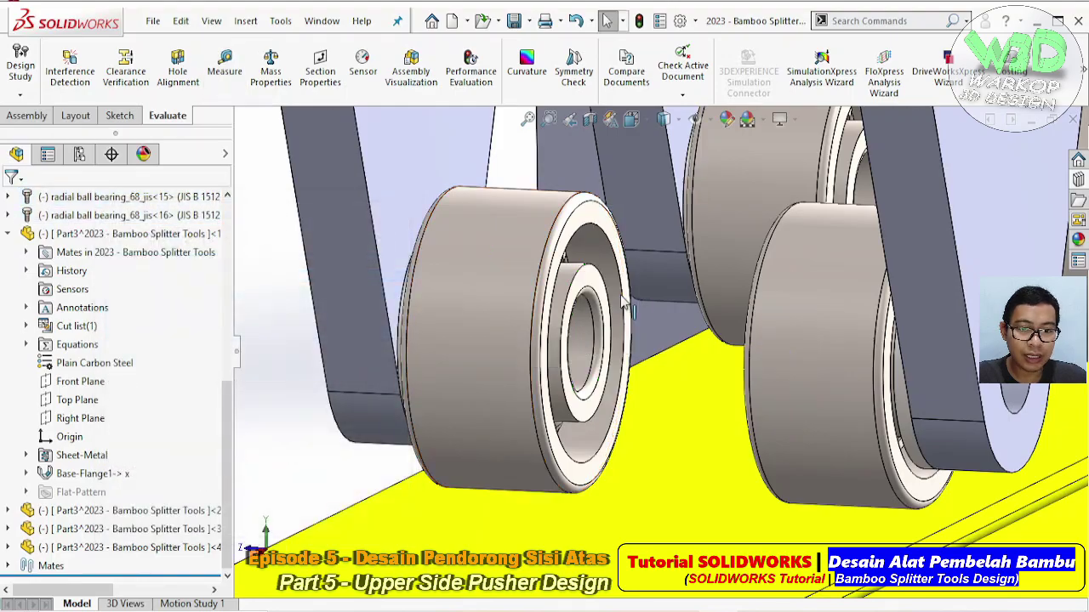
mouse_move(646, 357)
middle_mouse_down()
mouse_move(805, 332)
mouse_move(786, 337)
mouse_move(658, 274)
mouse_move(598, 330)
middle_mouse_up()
middle_click_drag(691, 317, 730, 310)
- Insert a new part into the assembly and start a sketch on the bearing's inner race face
left_click(28, 116)
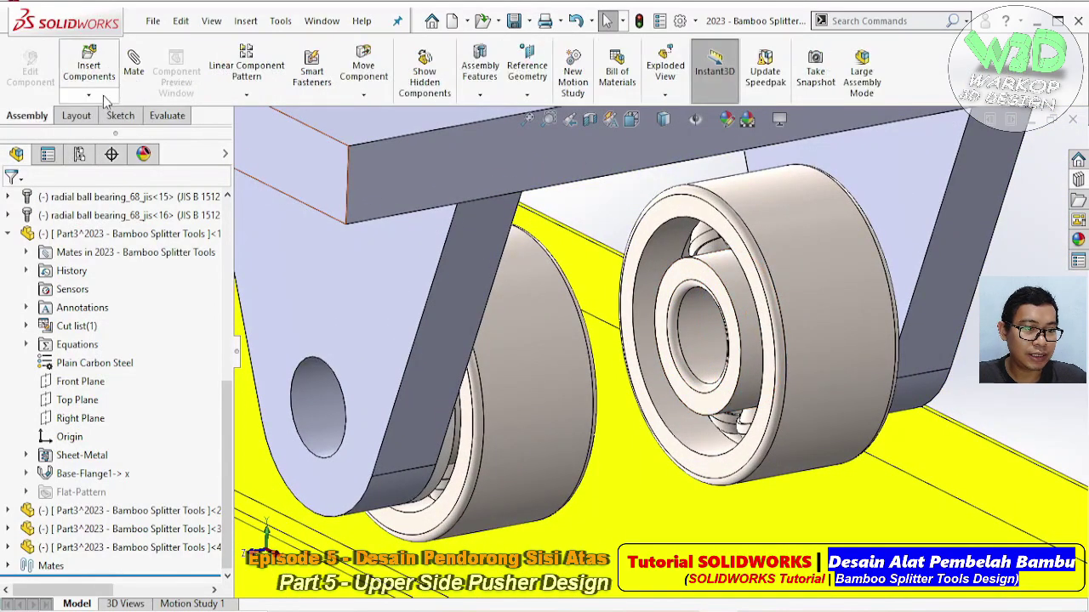
left_click(88, 93)
left_click(89, 134)
left_click(167, 318)
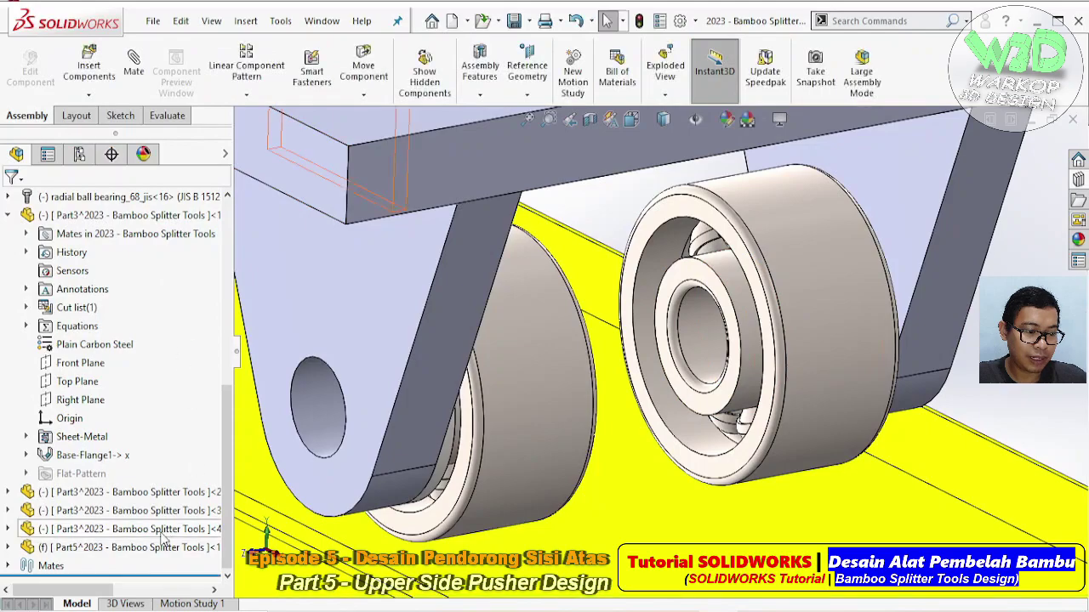
left_click(684, 263)
middle_click_drag(752, 331, 715, 313)
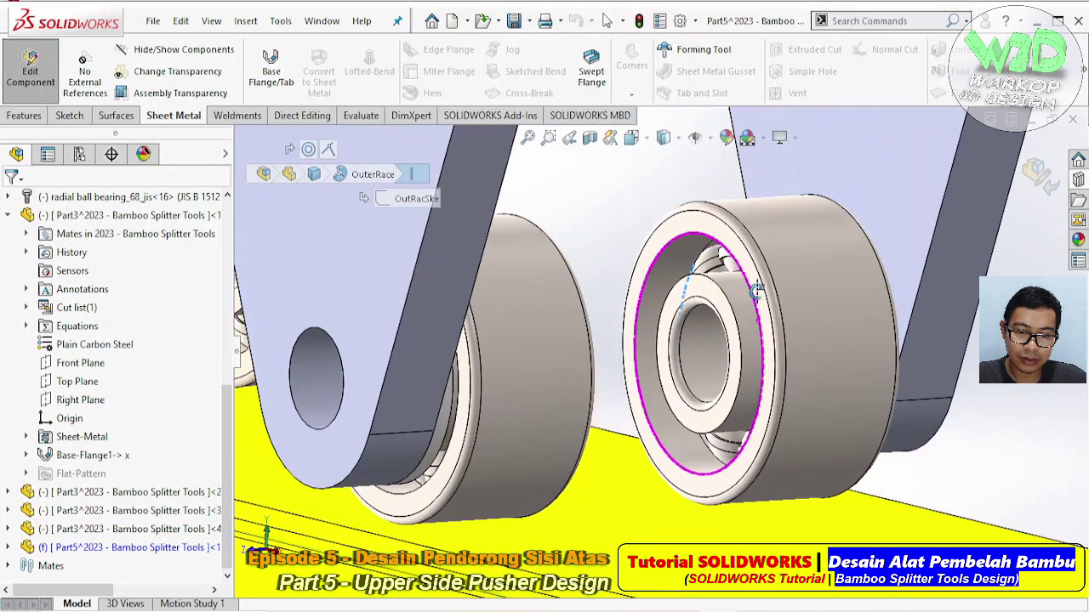
left_click(707, 293)
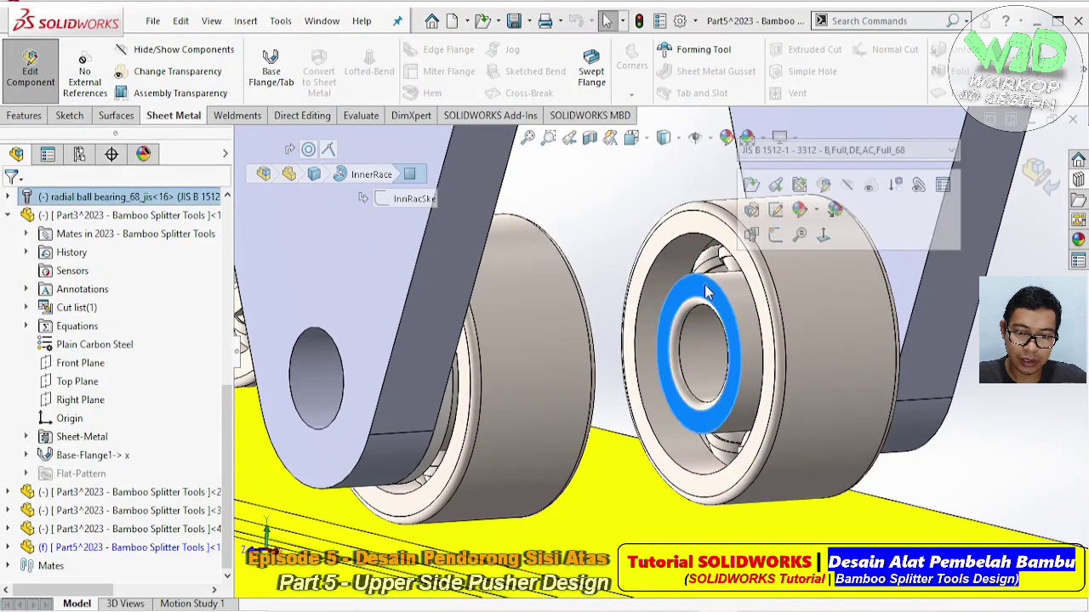
left_click(800, 244)
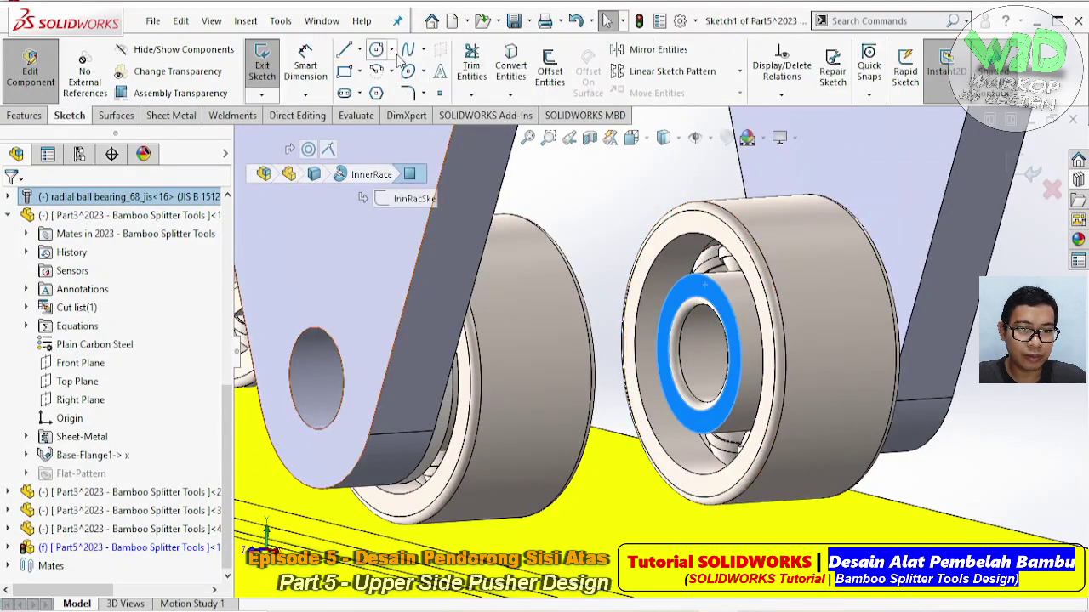
- Draw a circle centred on the inner race and dimension it Ø25.4 mm
left_click(392, 50)
left_click(401, 68)
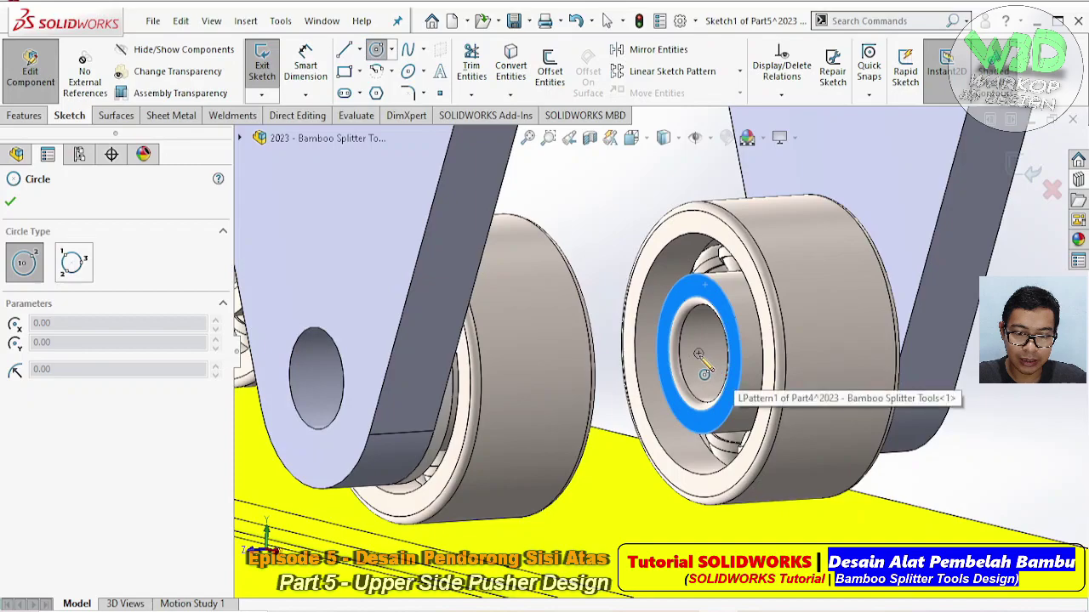
left_click(698, 353)
left_click(753, 301)
key("Escape")
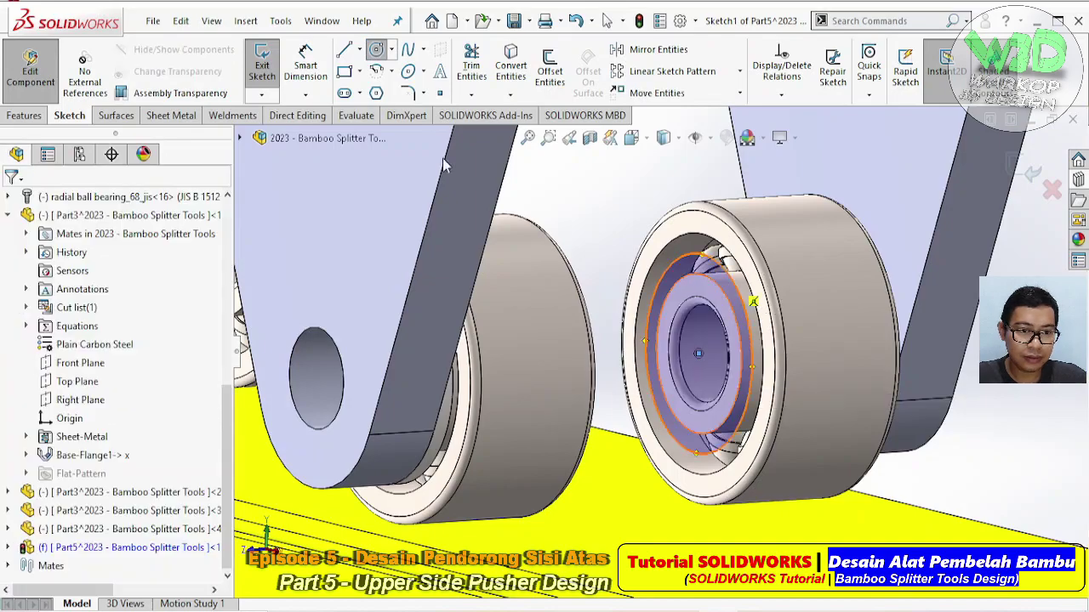
left_click(305, 64)
left_click(690, 260)
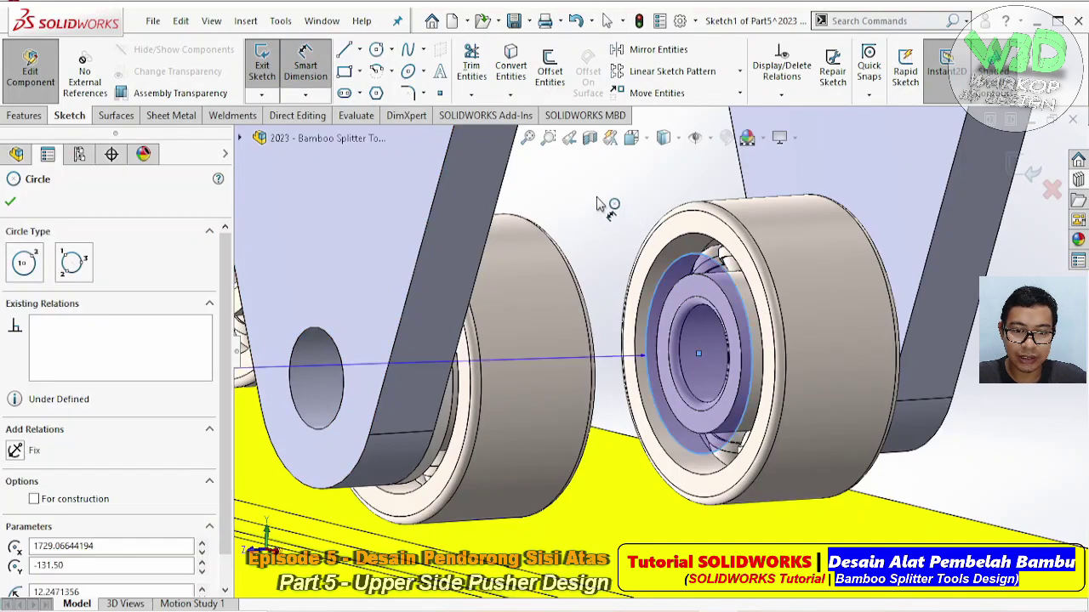
left_click(582, 196)
type("5.4")
key("Return")
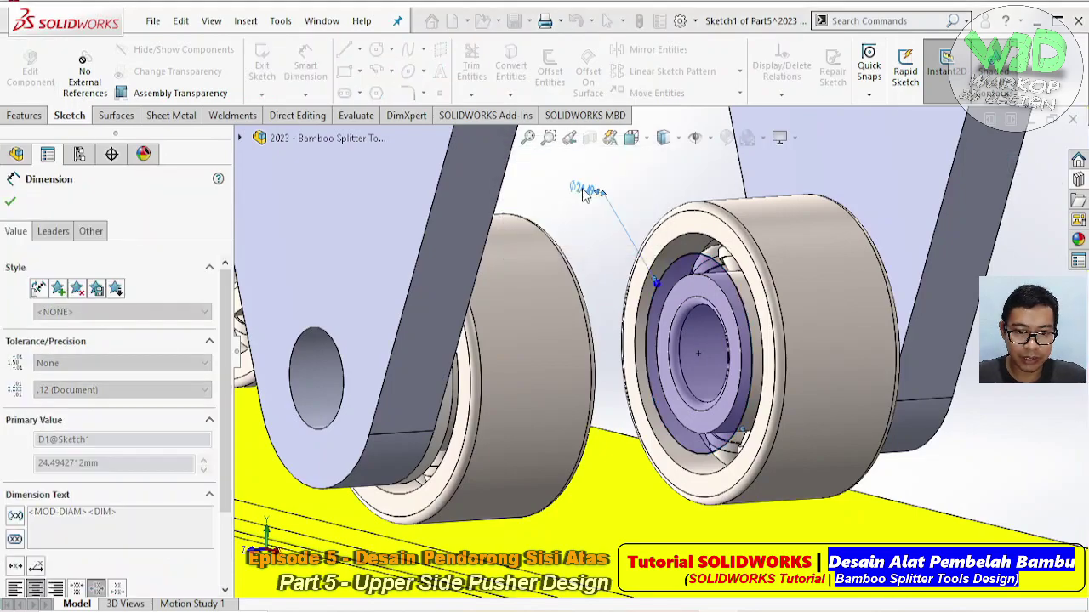
key("Escape")
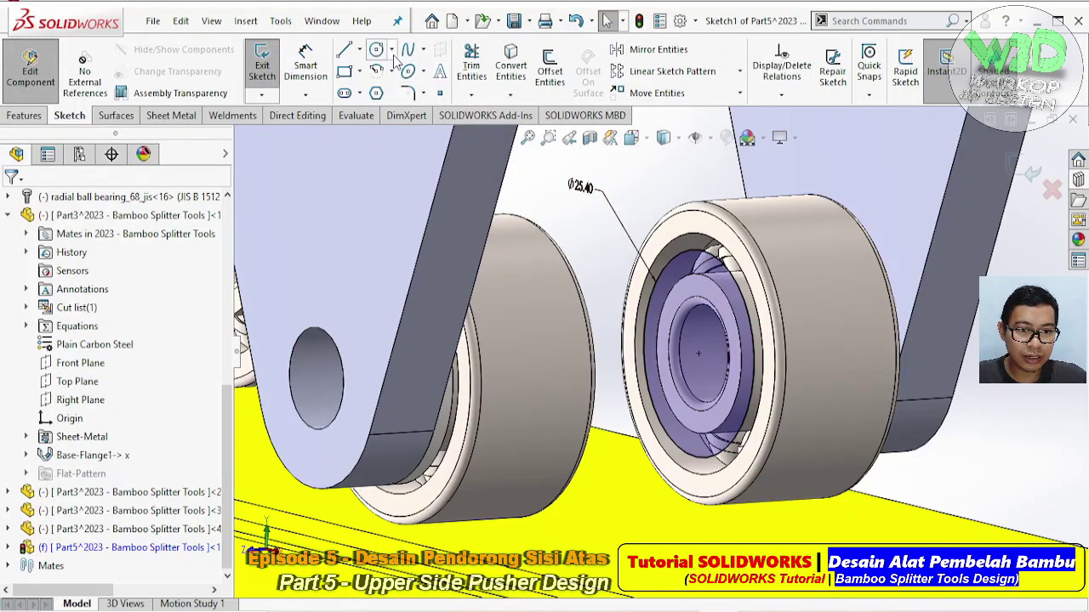
- Draw a second concentric circle and dimension it Ø12.5 mm
left_click(391, 51)
left_click(413, 65)
left_click(698, 354)
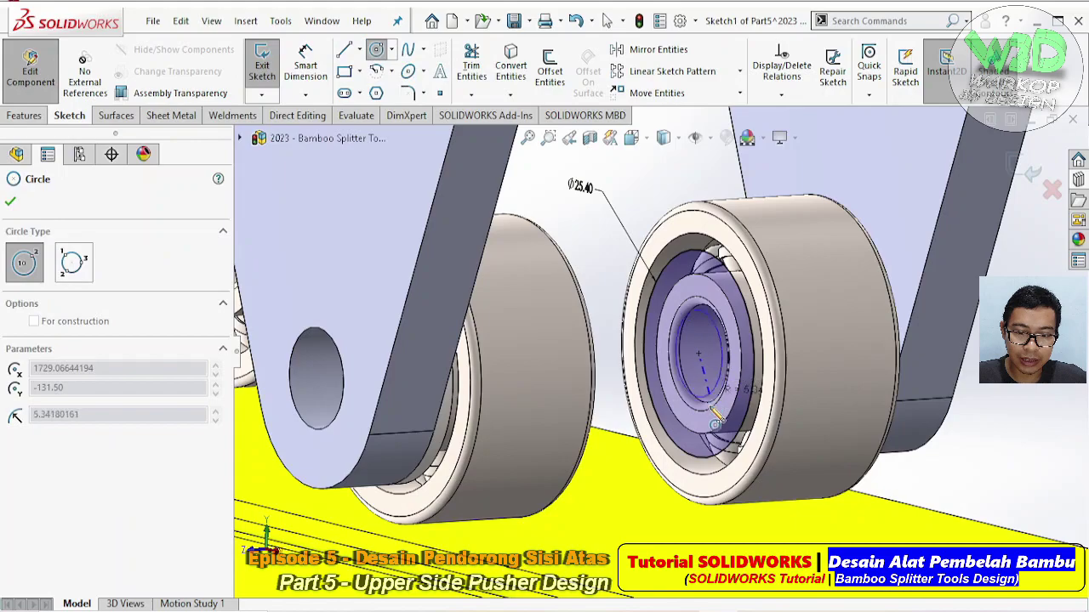
left_click(714, 430)
left_click(306, 68)
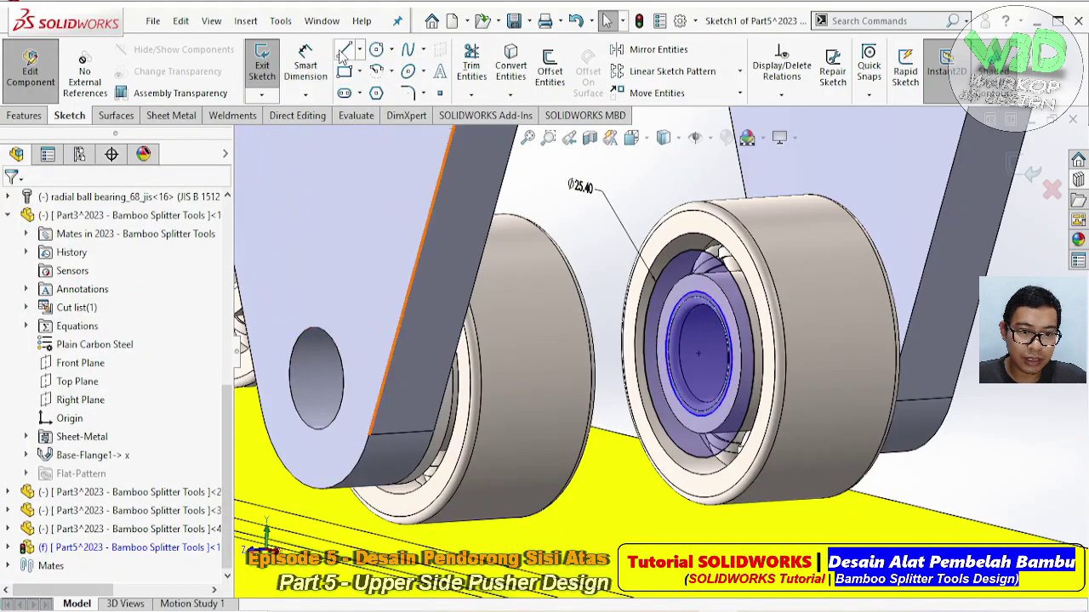
left_click(655, 272)
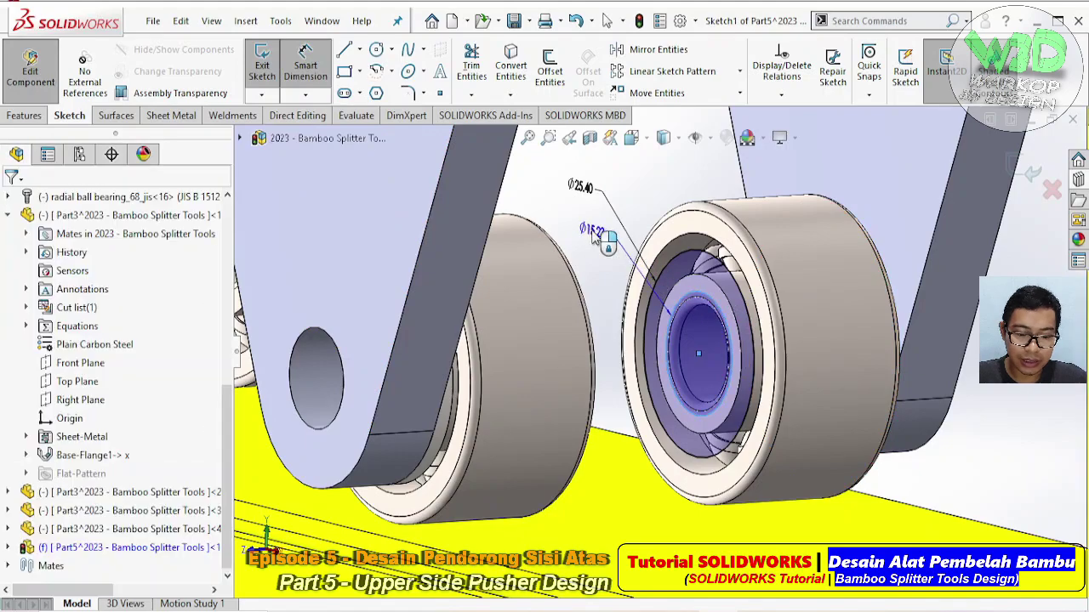
left_click(607, 236)
type("12.5")
key("Return")
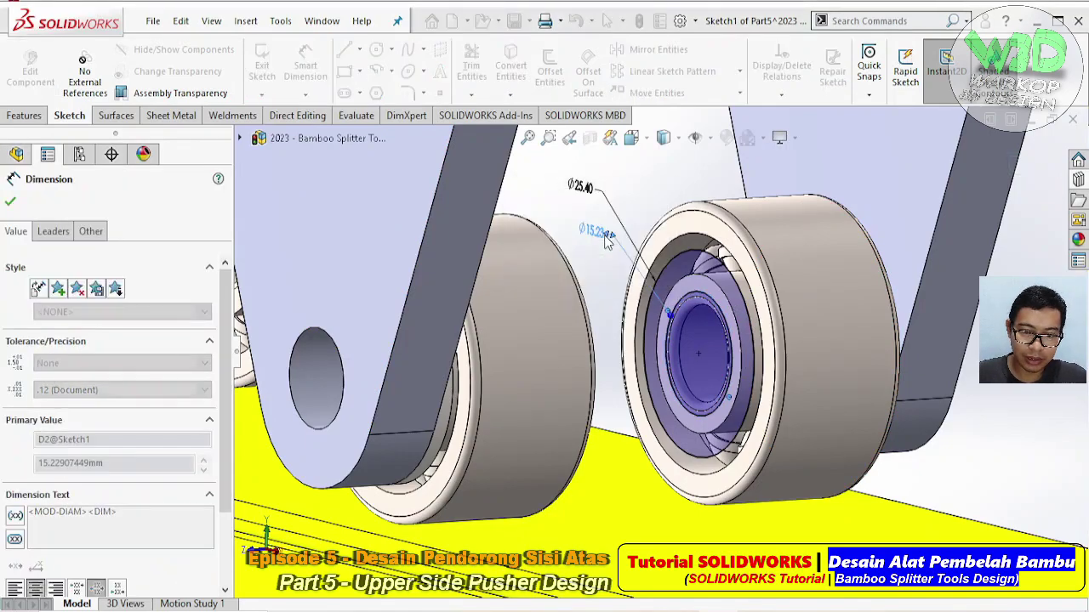
key("Escape")
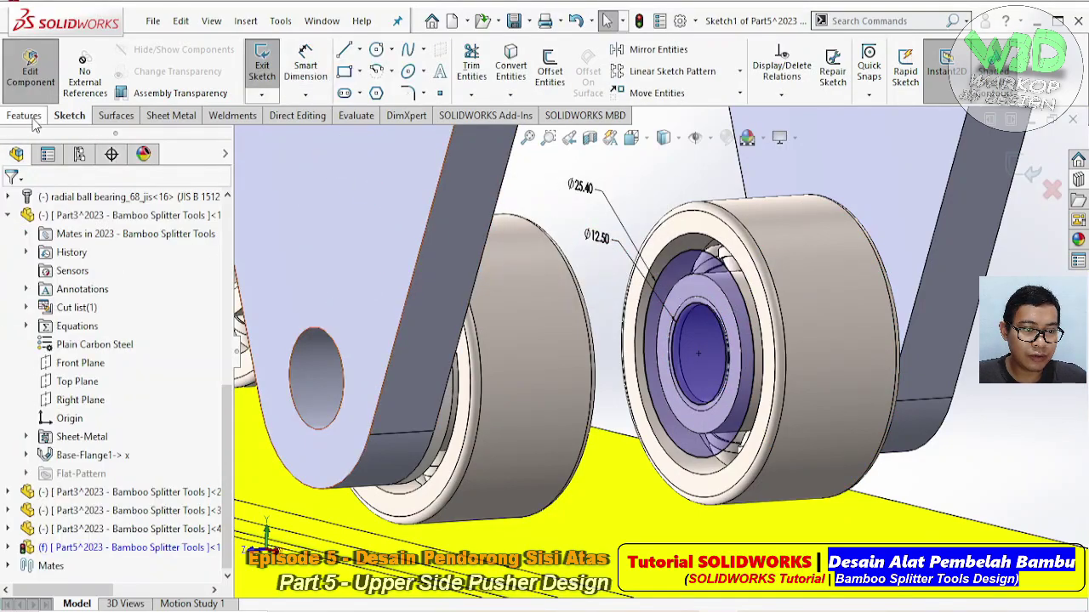
- Extrude the sketch 28 mm into a shaft
left_click(32, 119)
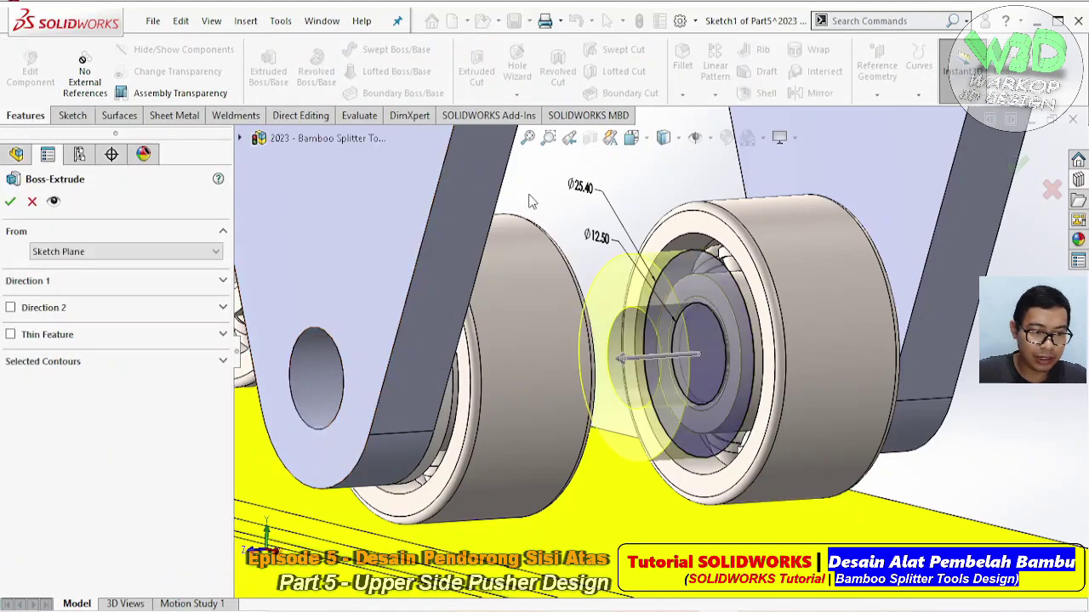
left_click(89, 281)
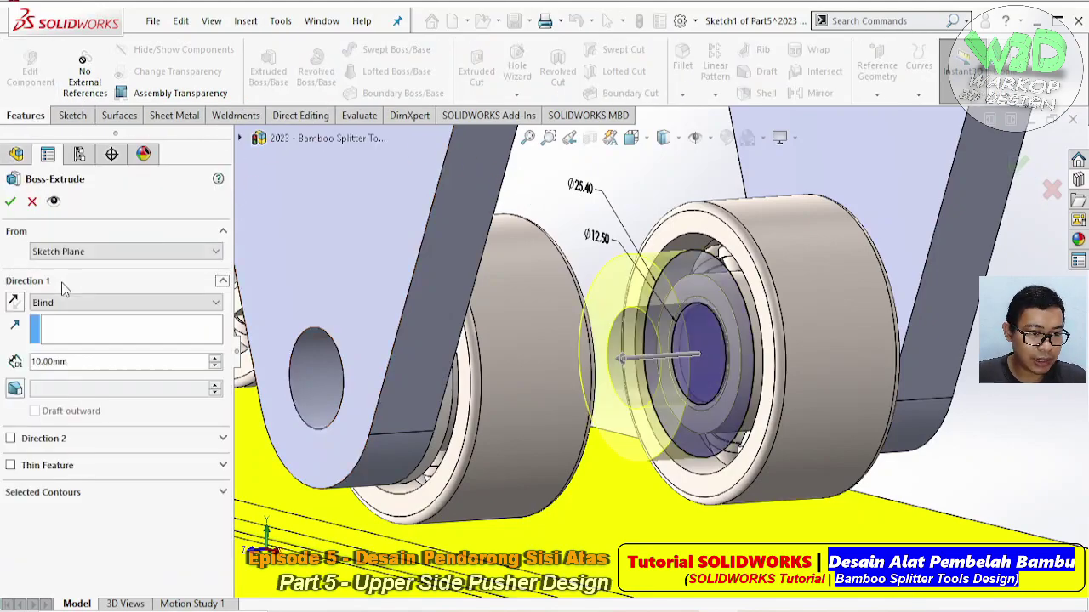
type("2")
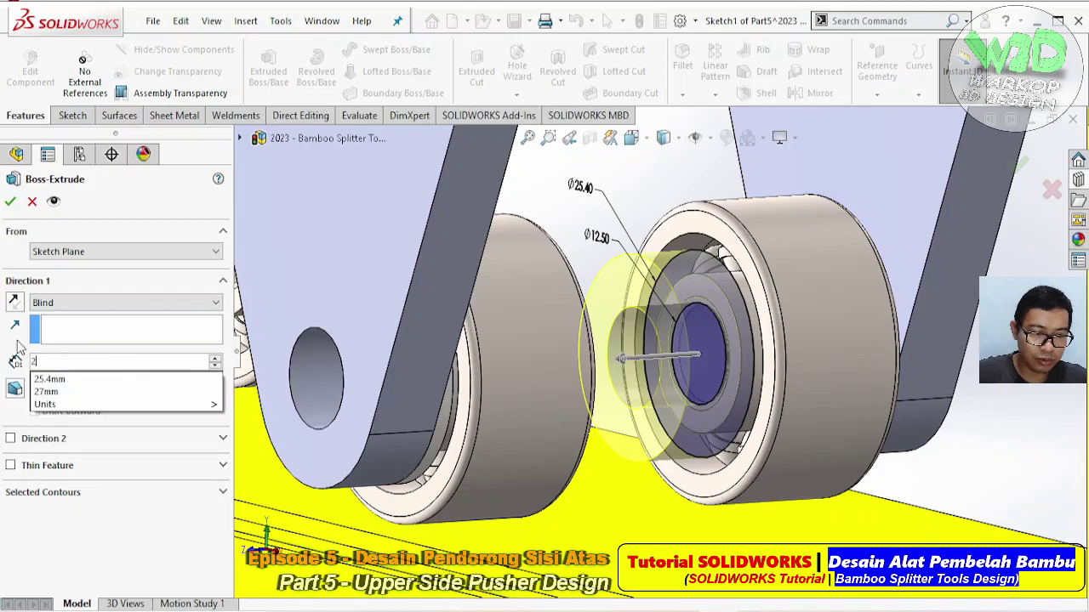
type("8")
key("Return")
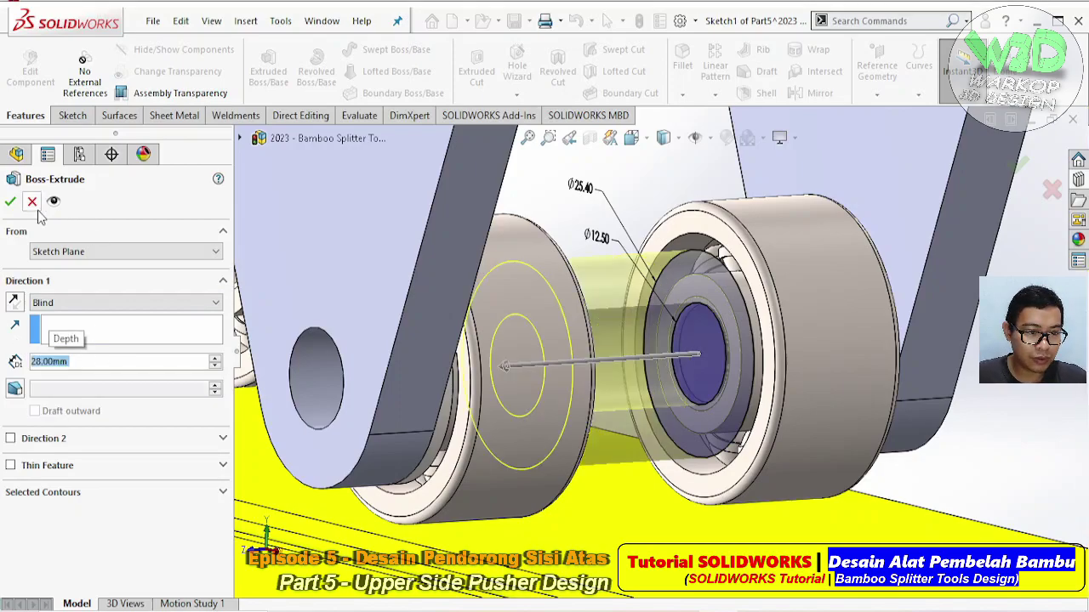
key("Return")
- Set the Part5 shaft's material to Brass
scroll(651, 316, "down", 3)
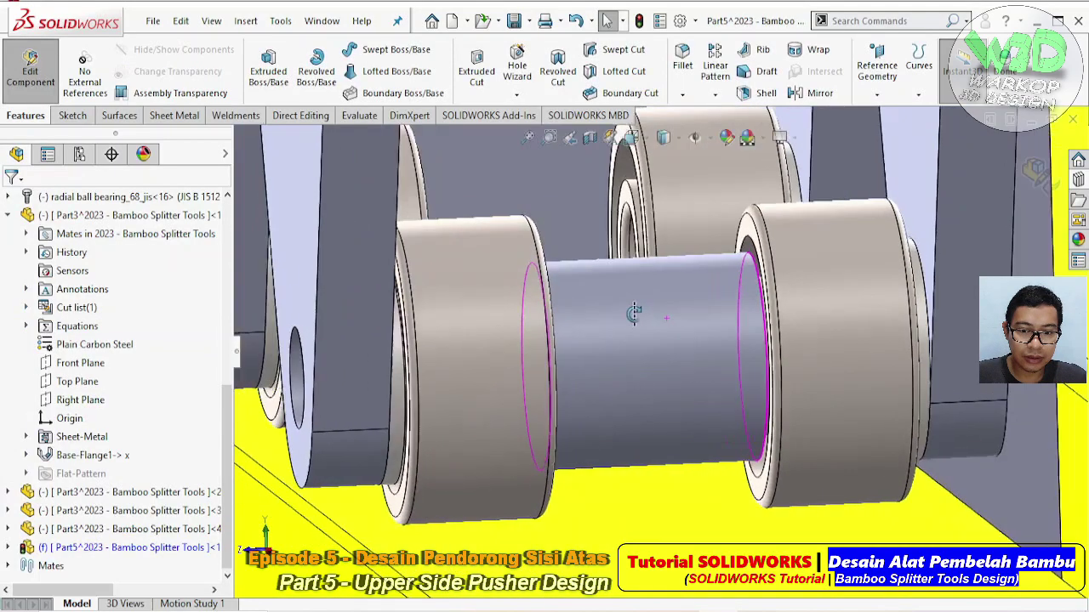
scroll(629, 342, "down", 2)
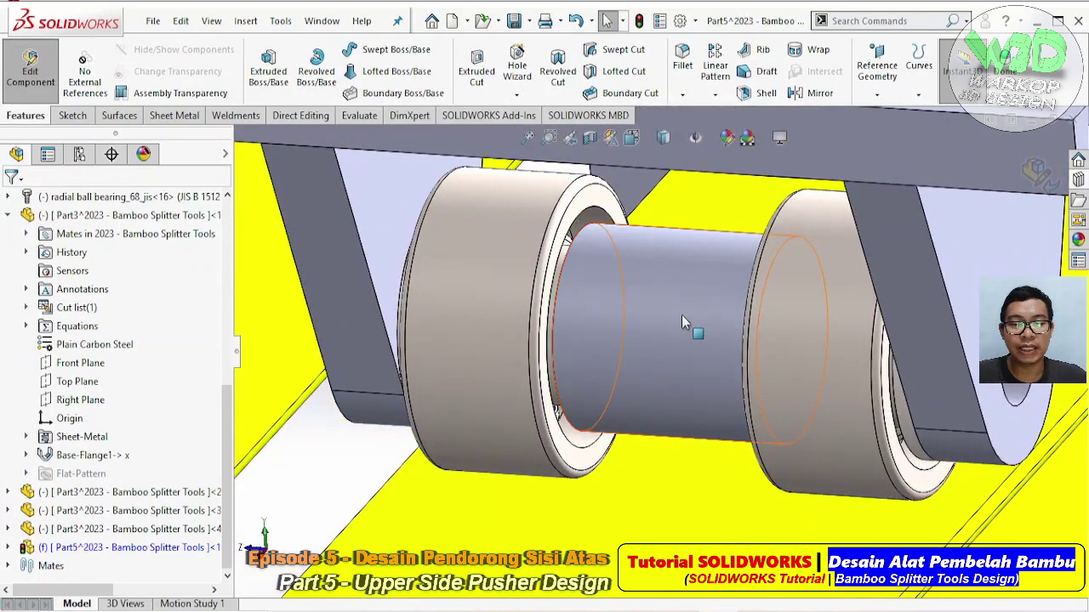
left_click(10, 548)
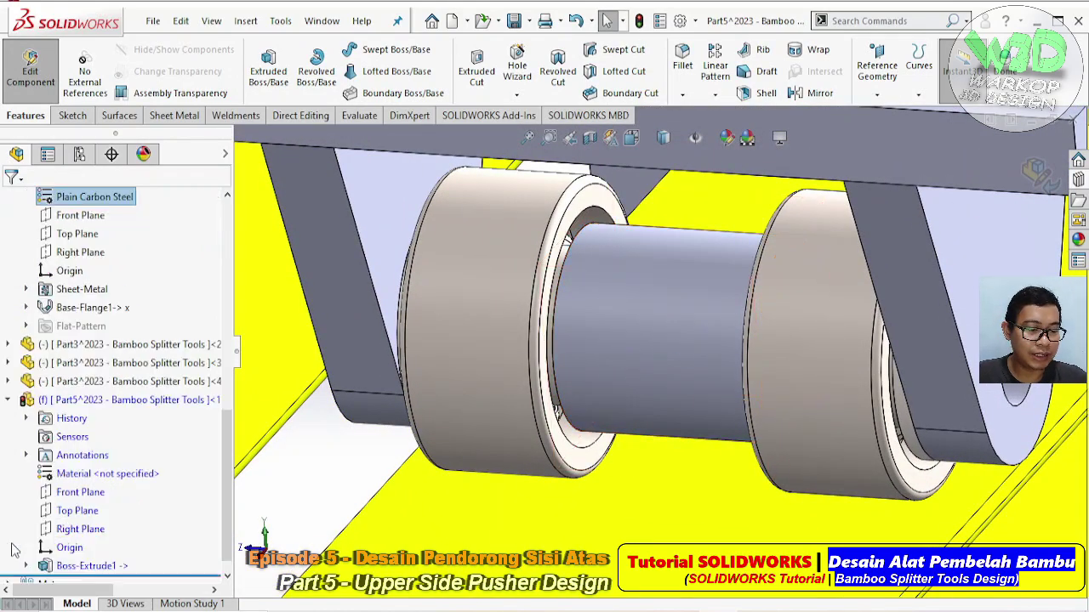
right_click(124, 486)
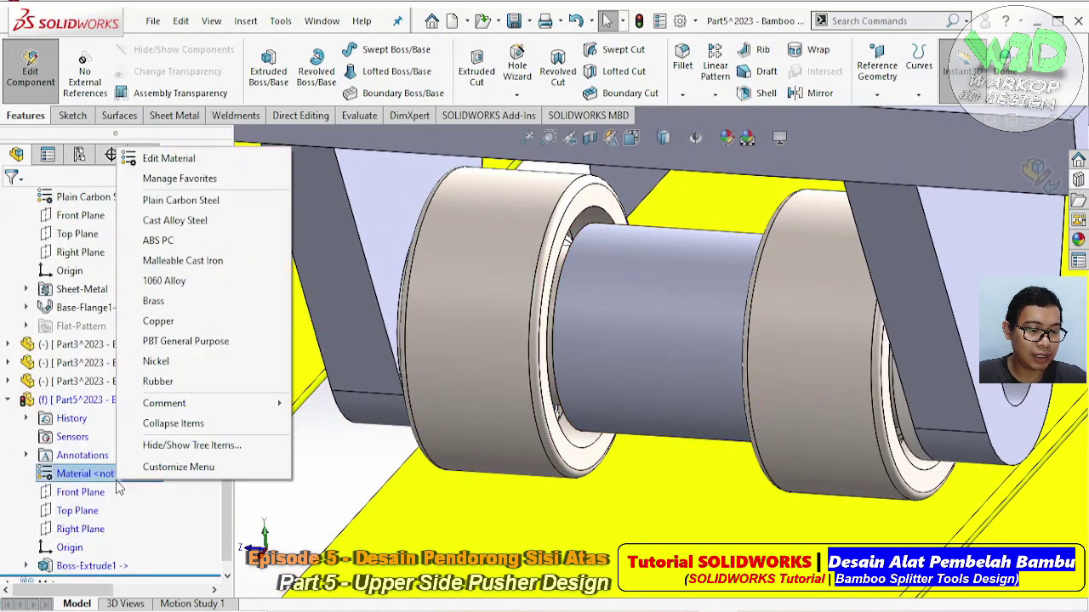
left_click(192, 303)
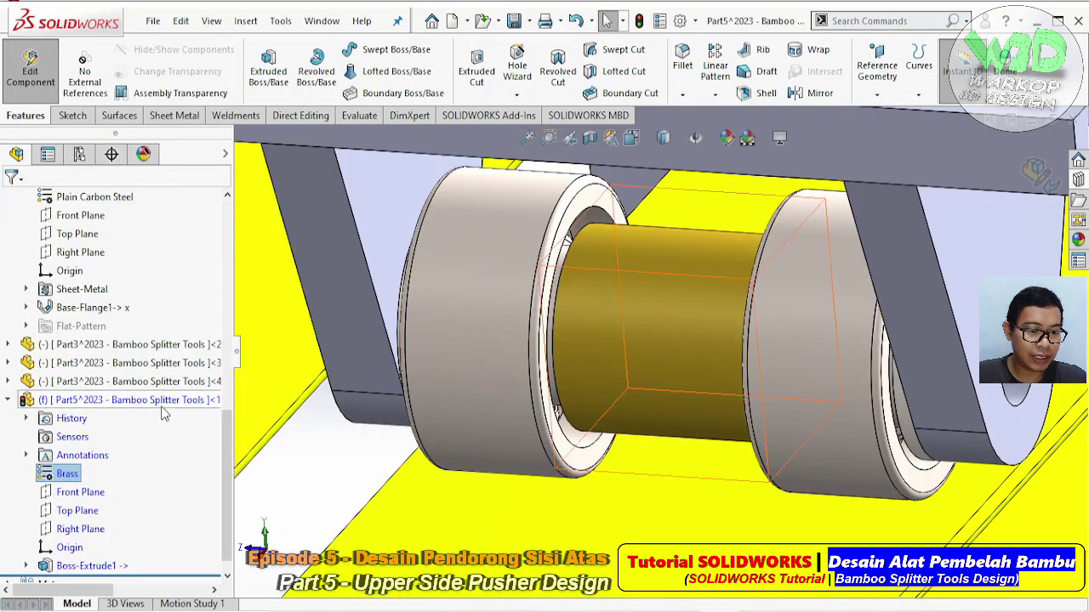
- Break all of Part5's external references and return to editing the assembly
right_click(128, 400)
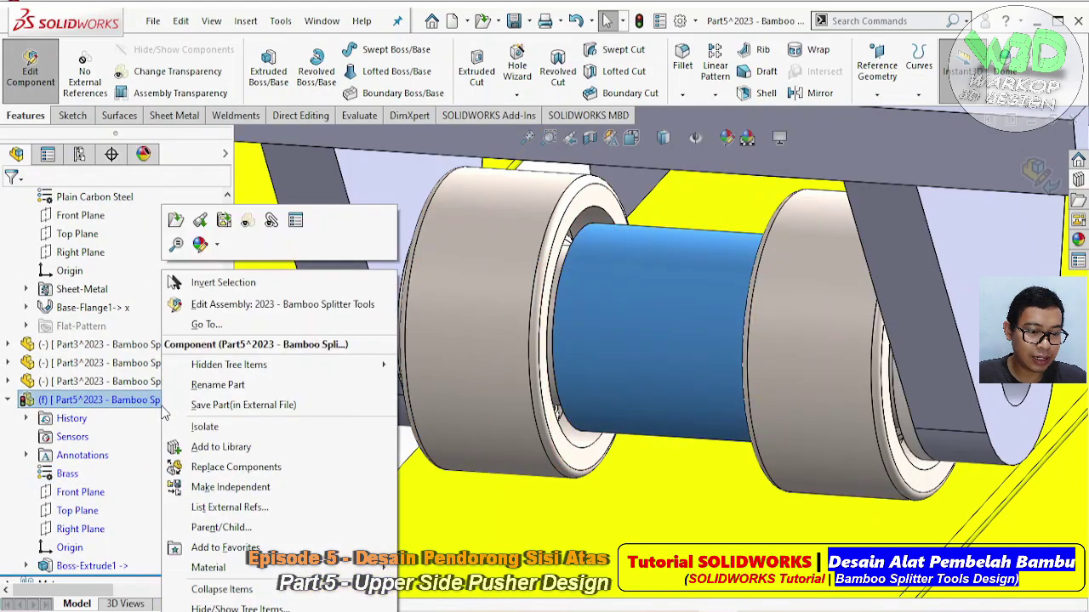
left_click(254, 508)
left_click(349, 451)
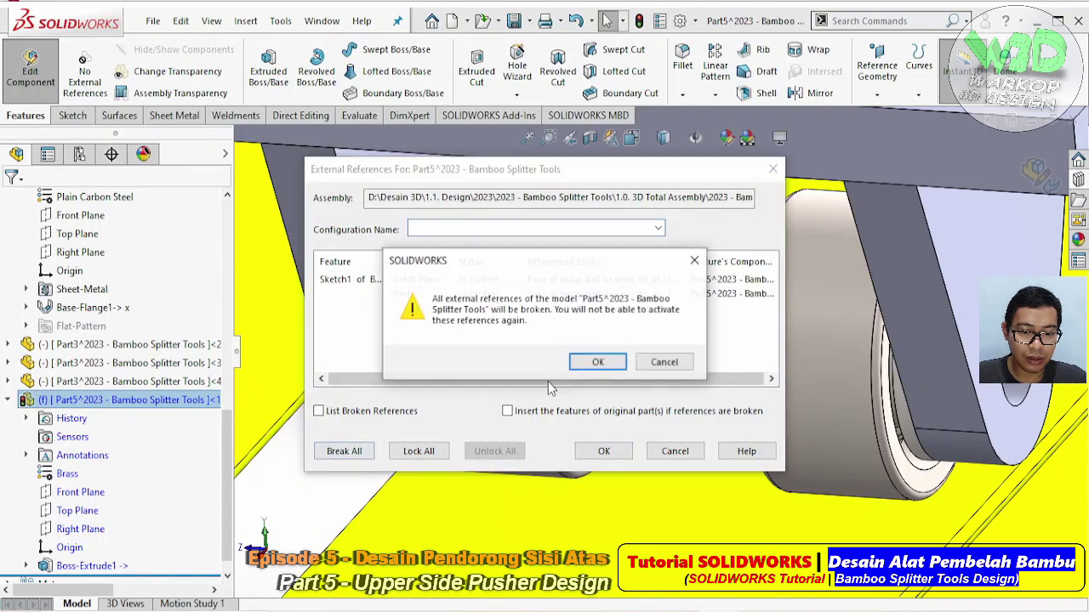
left_click(600, 361)
left_click(583, 451)
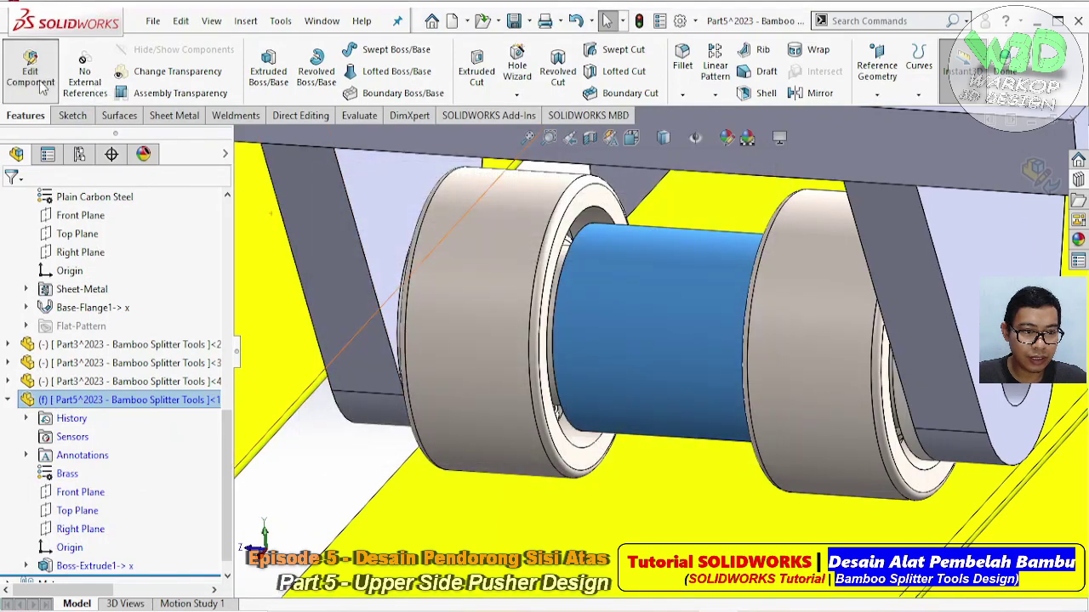
left_click(38, 81)
right_click(632, 304)
- Float the brass shaft and mate it concentric with the bearing's inner race
left_click(671, 290)
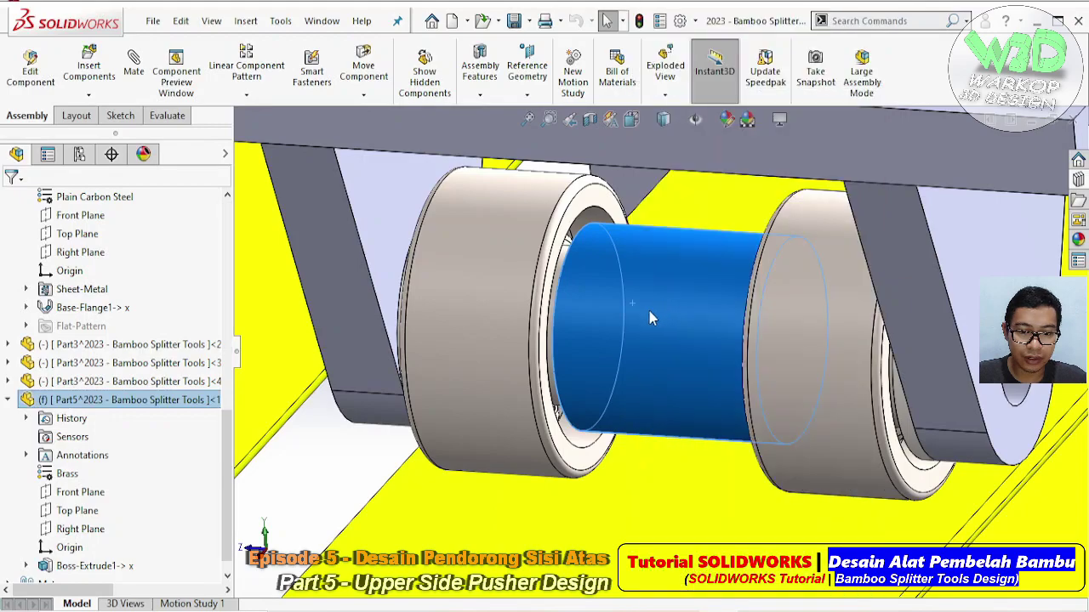
scroll(650, 313, "up", 3)
scroll(678, 302, "down", 3)
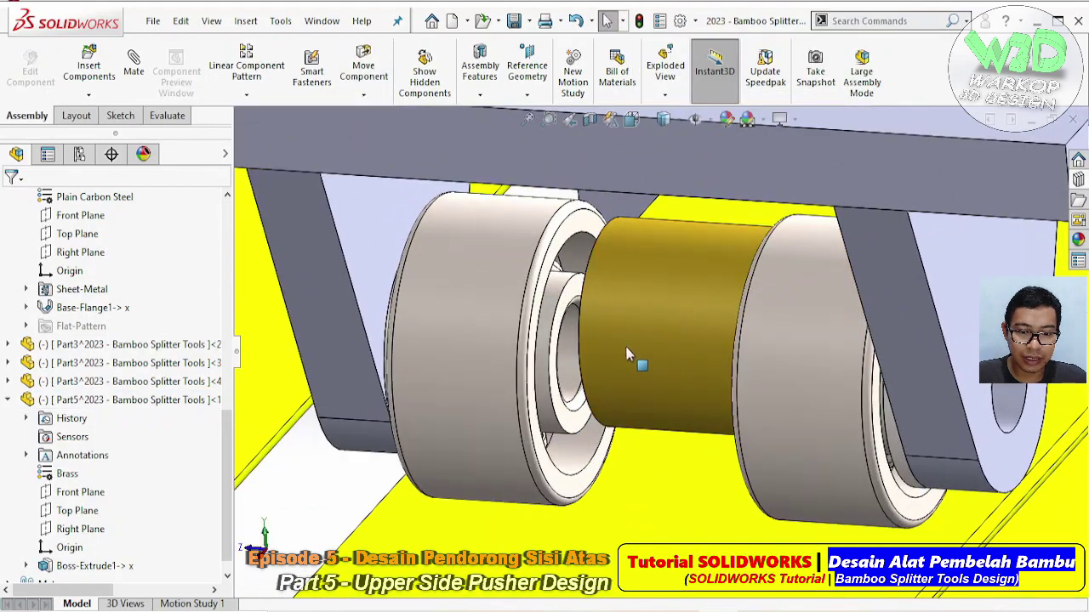
left_click(570, 357)
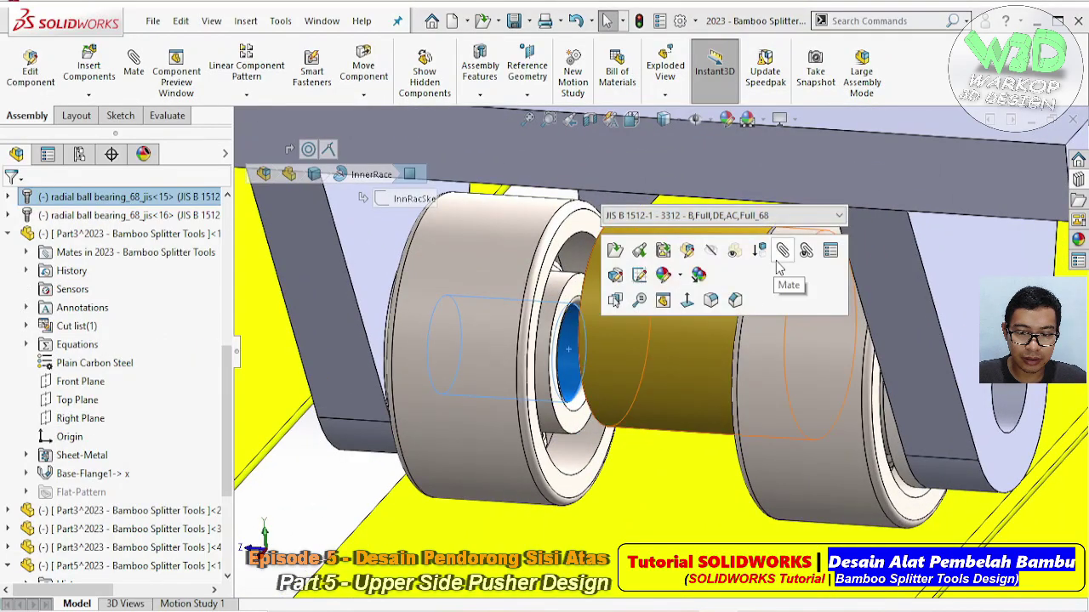
left_click(779, 268)
left_click(667, 327)
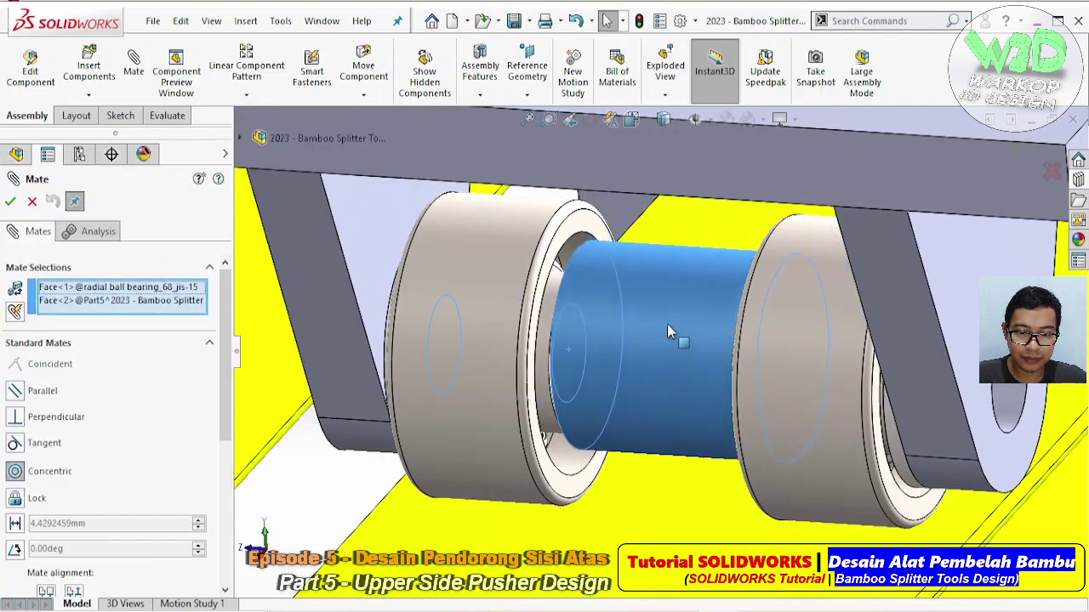
left_click(865, 292)
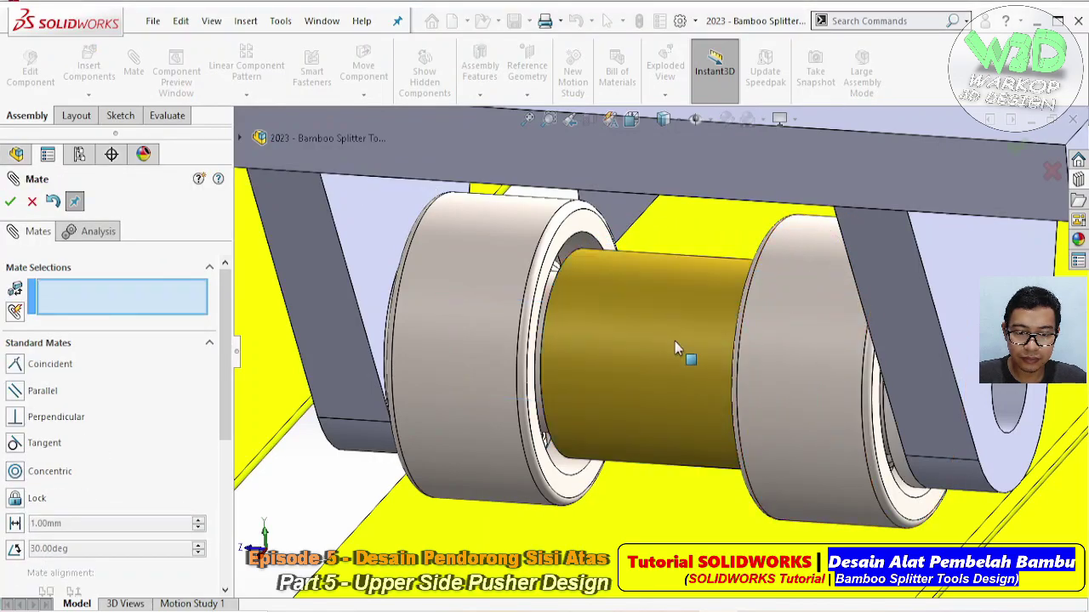
- Mate the shaft end face coincident with the bearing's side face and close the mate settings
left_click(595, 311)
mouse_move(595, 311)
middle_mouse_down()
mouse_move(669, 308)
mouse_move(595, 284)
middle_mouse_up()
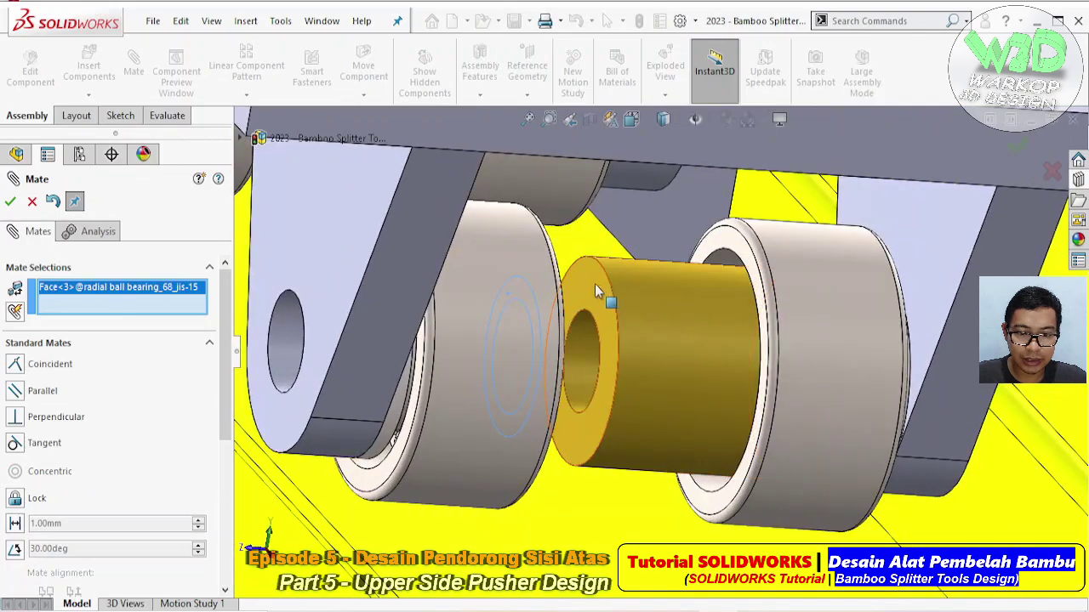
left_click(595, 283)
left_click(792, 262)
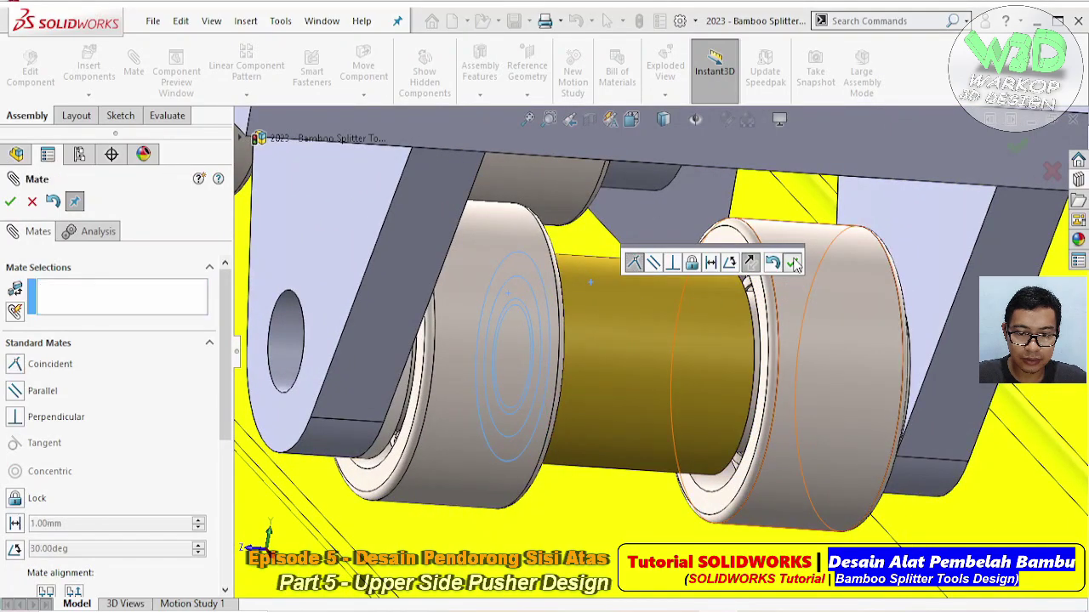
left_click(31, 201)
mouse_move(663, 340)
middle_mouse_down()
mouse_move(718, 315)
mouse_move(717, 370)
middle_mouse_up()
scroll(717, 369, "down", 3)
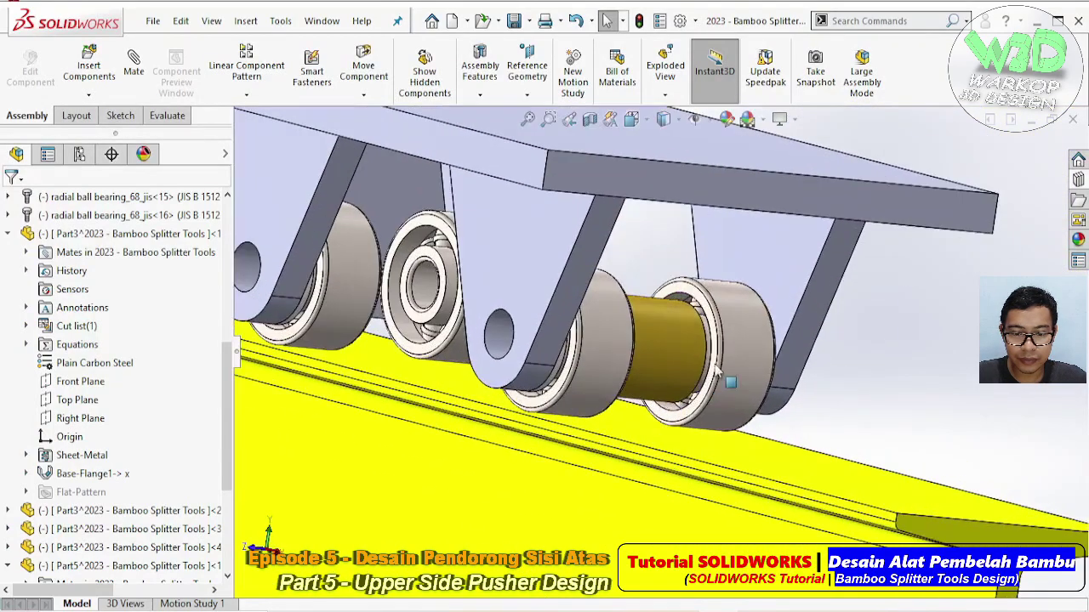
middle_click_drag(270, 428, 290, 391)
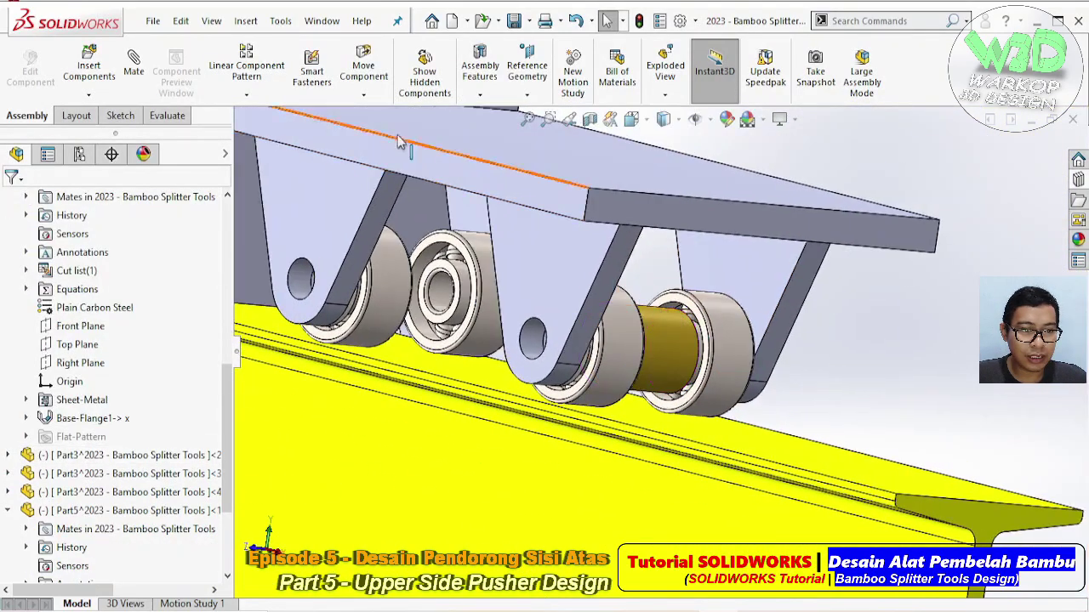
- Create LocalLPattern3 of the Part5 shaft along the bracket edge: 2 instances, 50 mm spacing
left_click(265, 75)
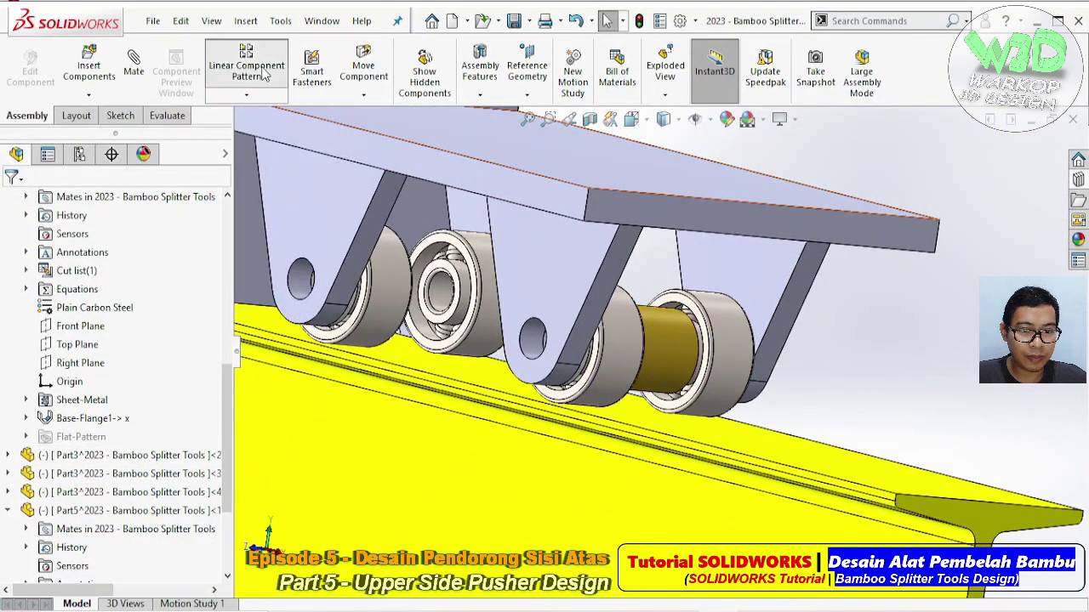
left_click(554, 186)
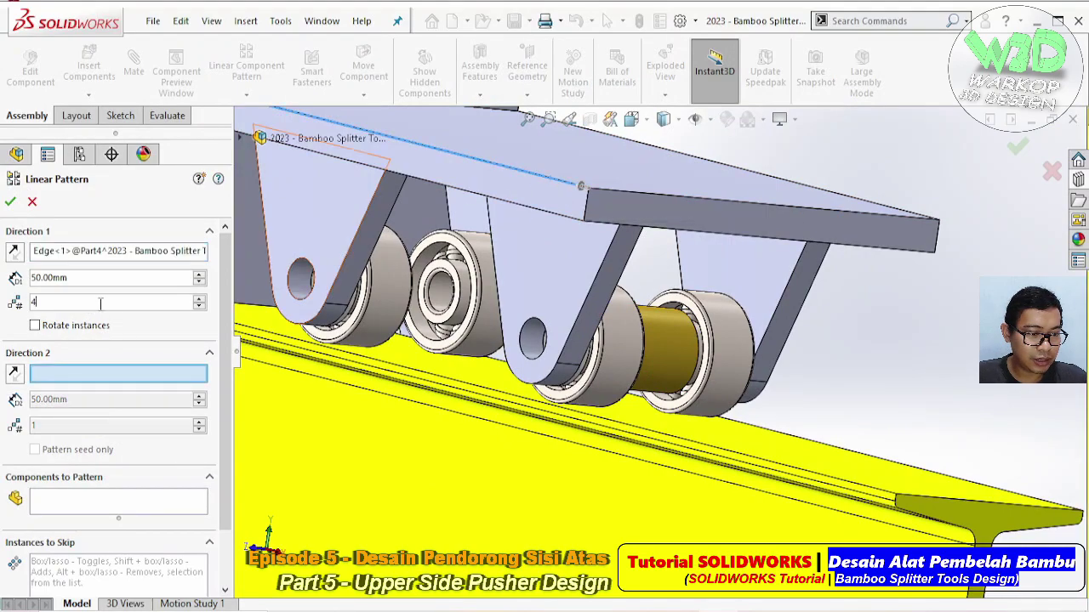
left_click(118, 302)
type("2")
left_click(119, 502)
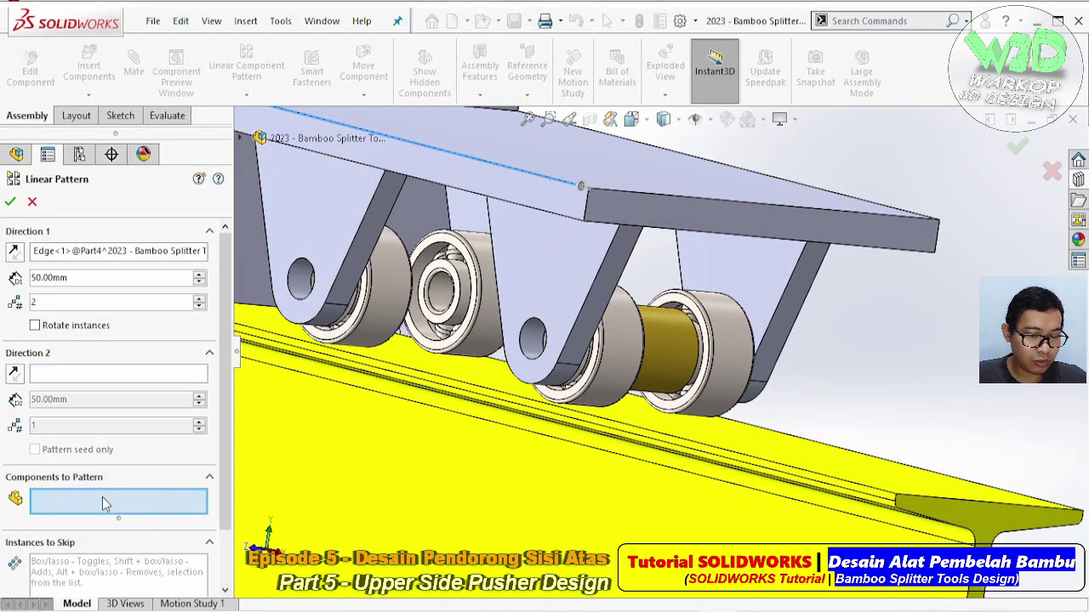
left_click(670, 361)
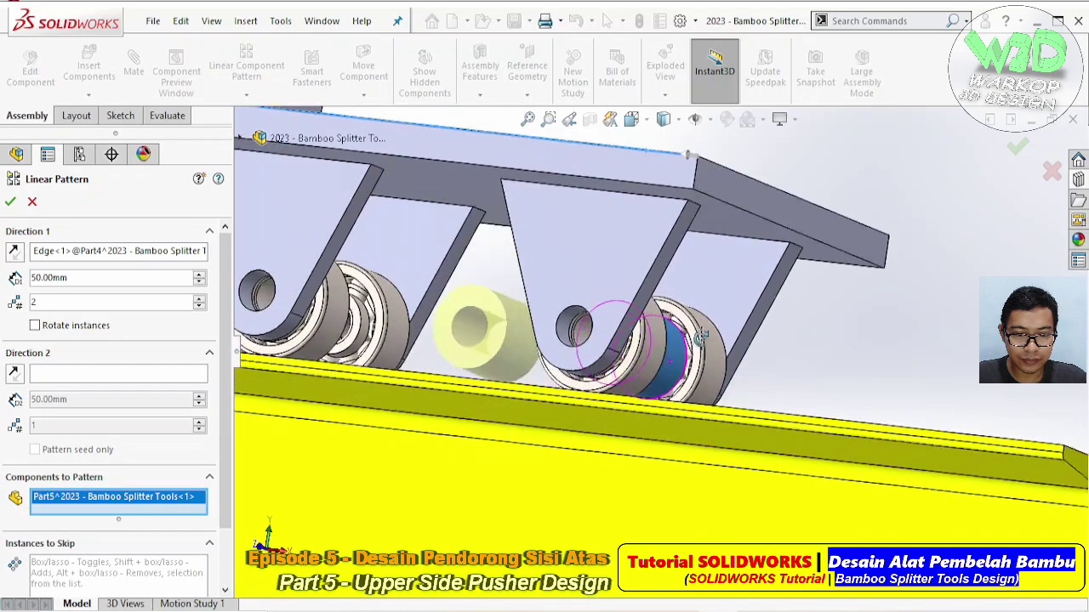
middle_click_drag(670, 362, 647, 281)
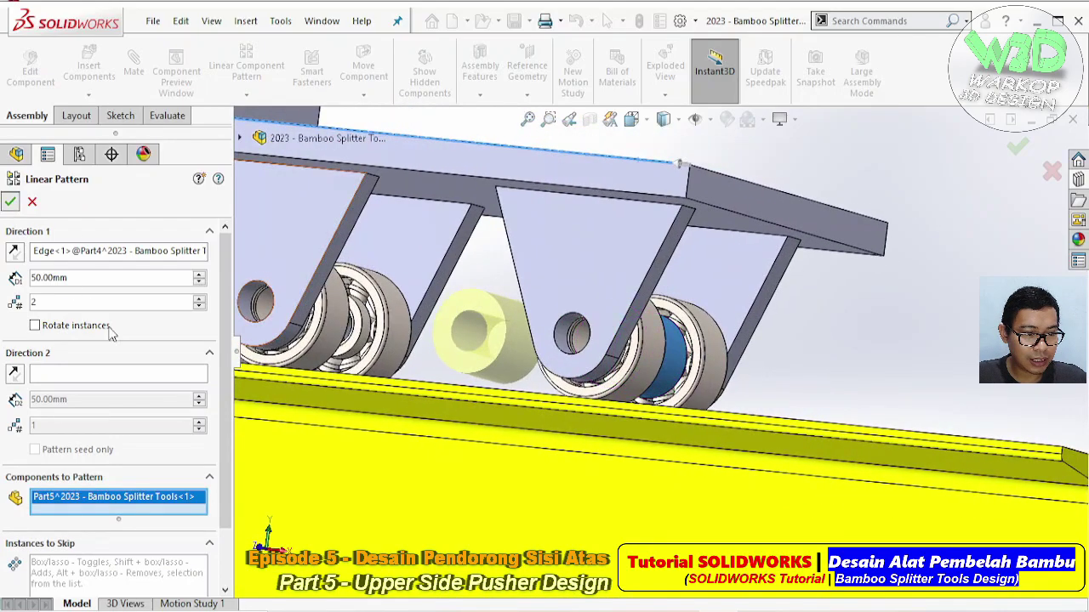
key("Return")
scroll(128, 385, "down", 5)
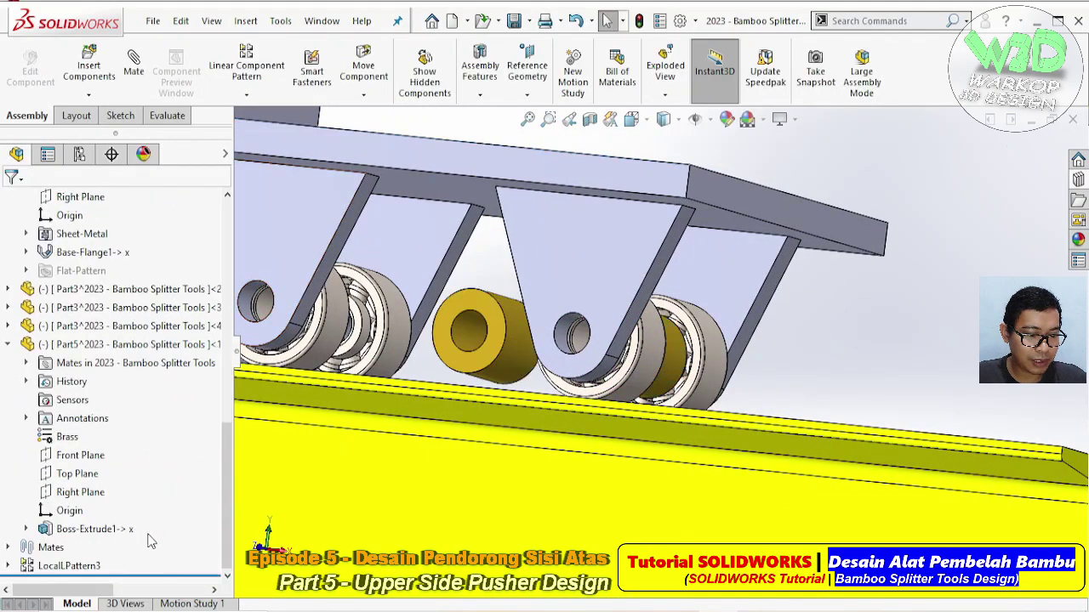
- Dissolve LocalLPattern3 and mate the copied shaft concentric with the bracket hole
right_click(55, 570)
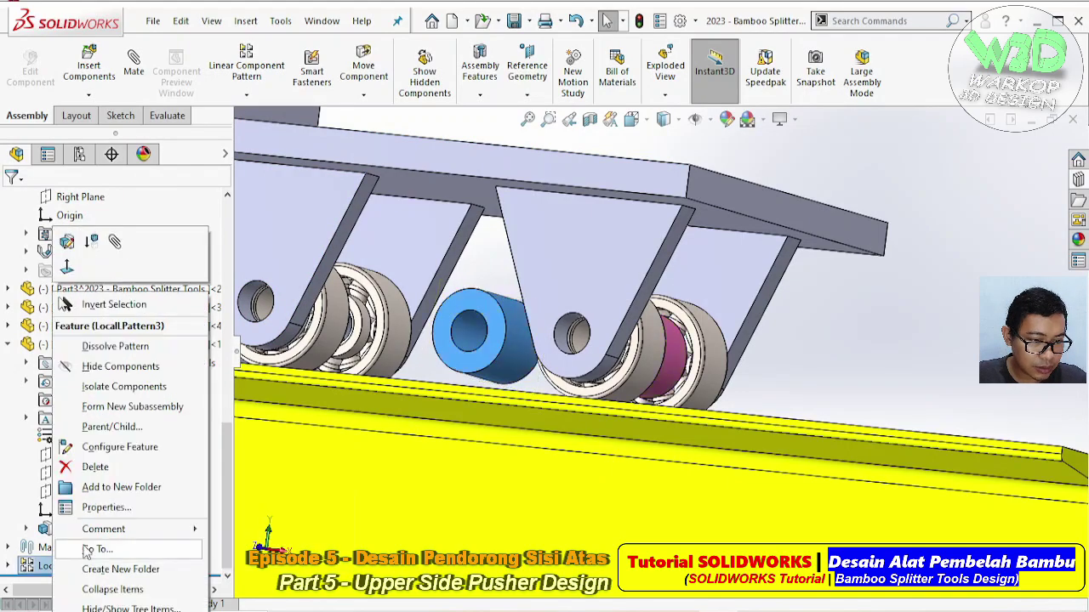
left_click(115, 346)
scroll(522, 364, "down", 2)
left_click(583, 339)
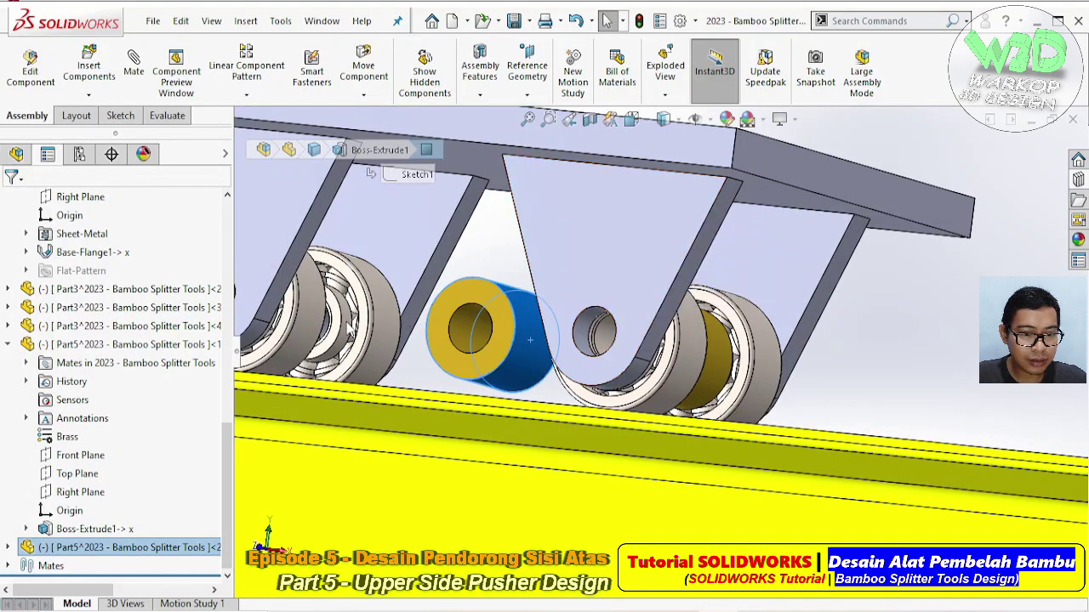
scroll(323, 297, "up", 3)
scroll(307, 289, "down", 2)
left_click(290, 302)
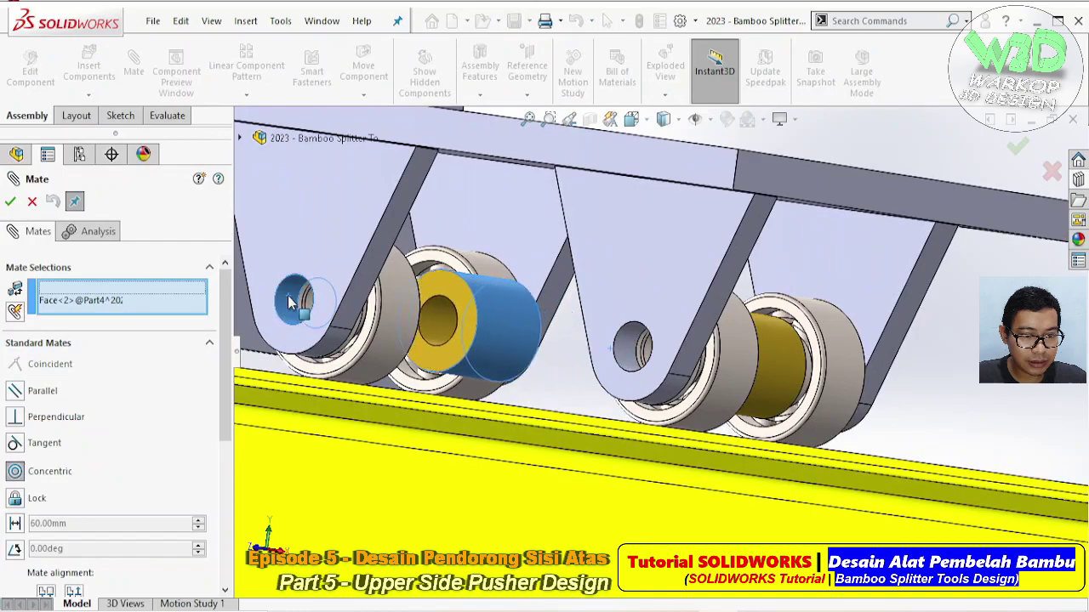
left_click(294, 275)
- Mate the copied shaft end flush with bearing 68_jis-14's side face (Coincident25)
middle_click_drag(419, 306, 539, 354)
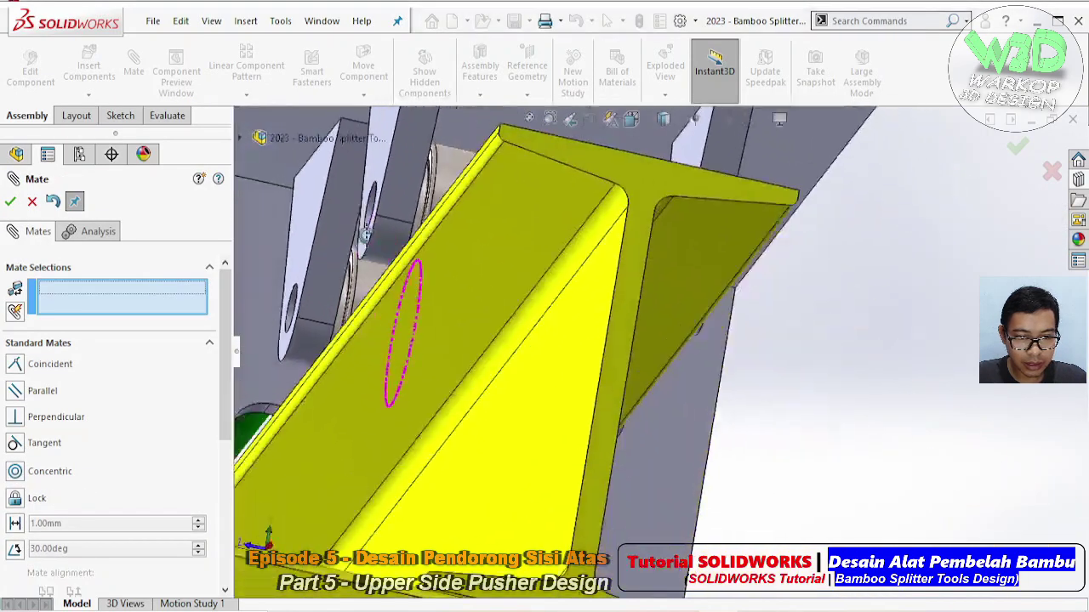
scroll(510, 340, "down", 3)
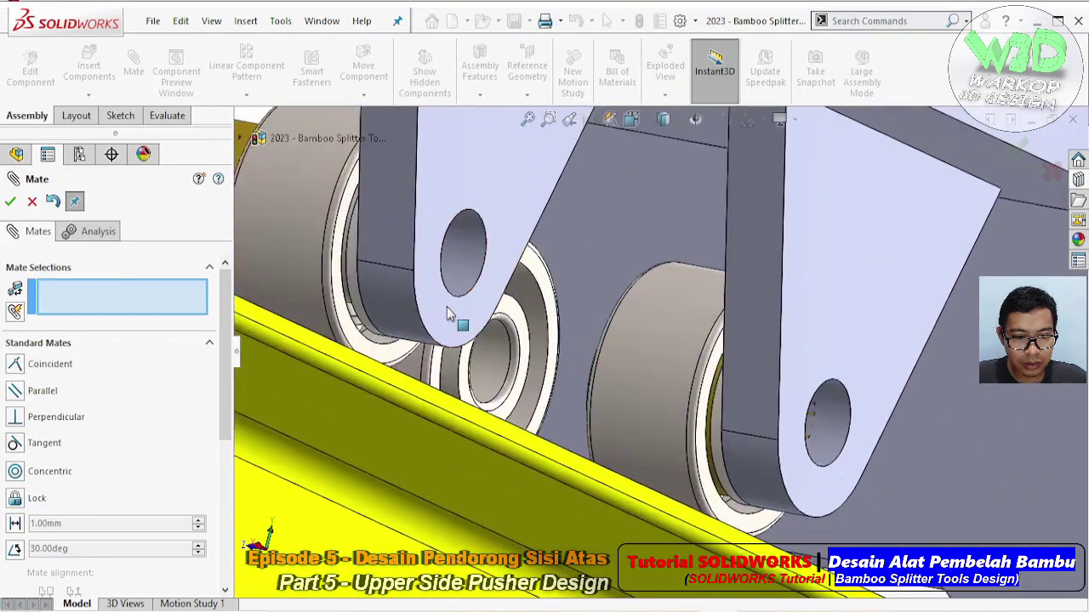
scroll(459, 323, "down", 2)
left_click(485, 339)
mouse_move(485, 339)
middle_mouse_down()
mouse_move(763, 396)
mouse_move(544, 408)
middle_mouse_up()
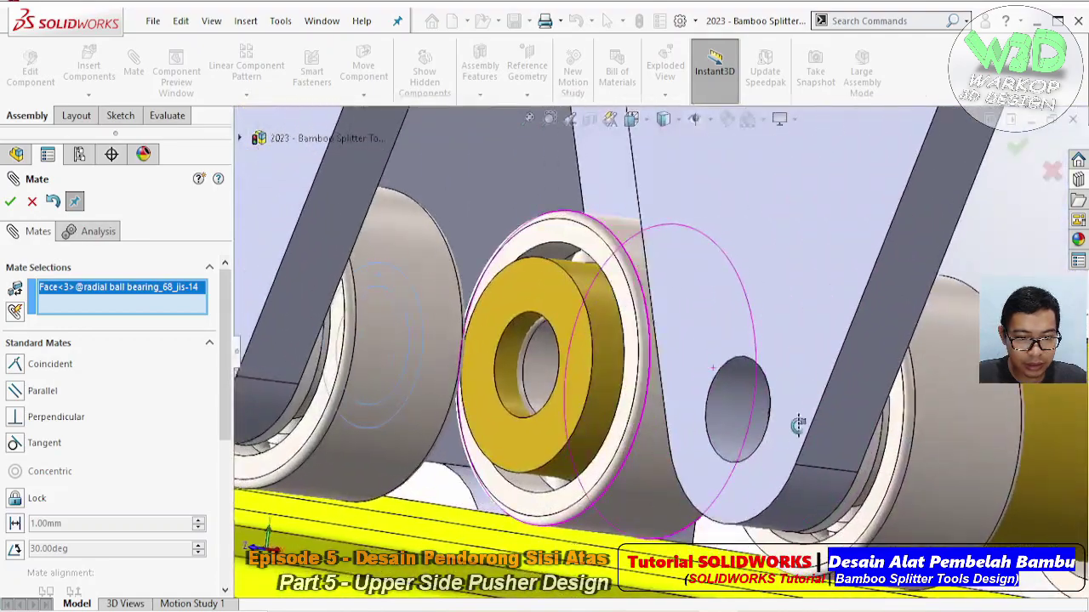
left_click(527, 449)
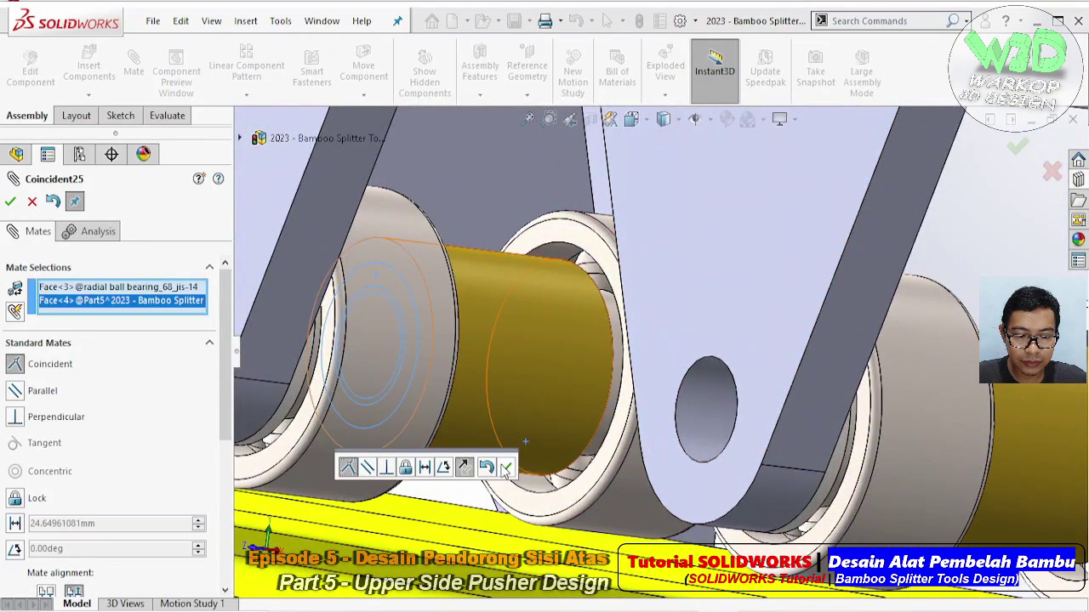
left_click(506, 469)
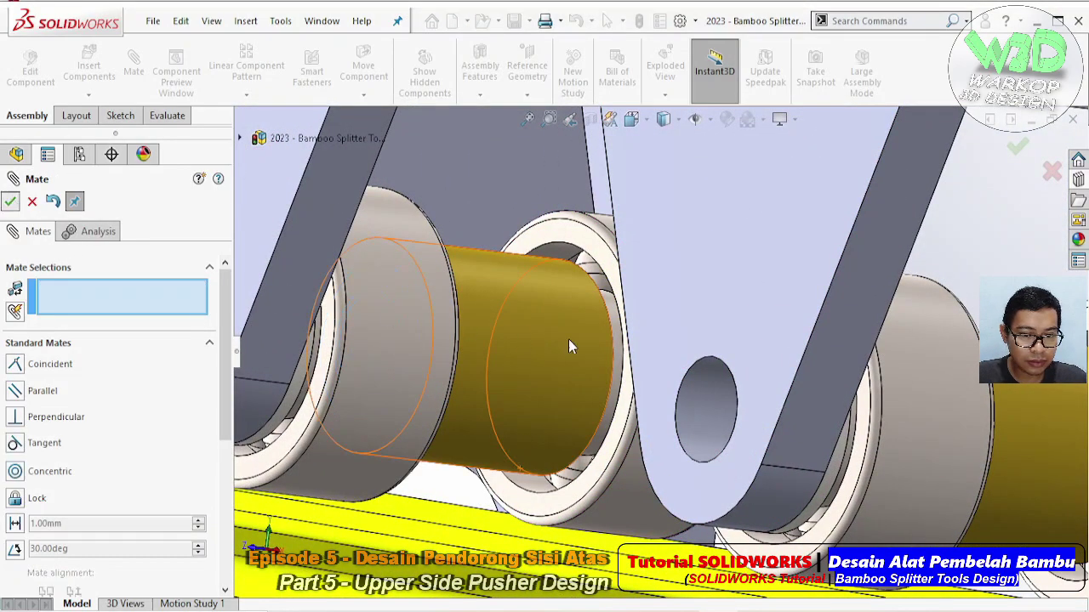
key("Escape")
scroll(571, 343, "up", 5)
mouse_move(571, 342)
middle_mouse_down()
mouse_move(852, 285)
mouse_move(762, 370)
middle_mouse_up()
scroll(852, 285, "down", 3)
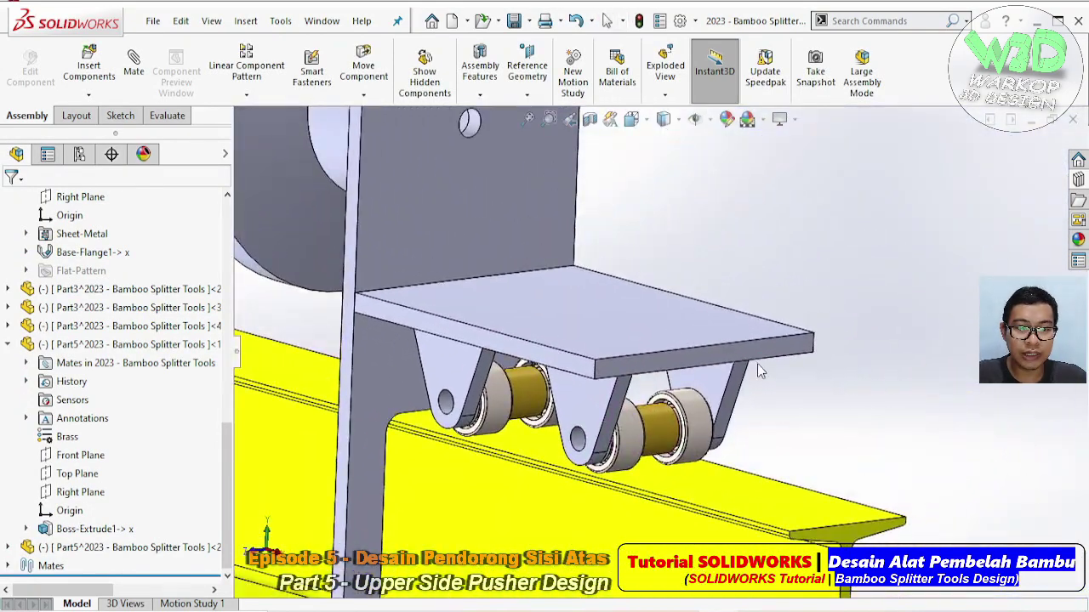
- Save the assembly and bring up the Design Library
left_click(515, 23)
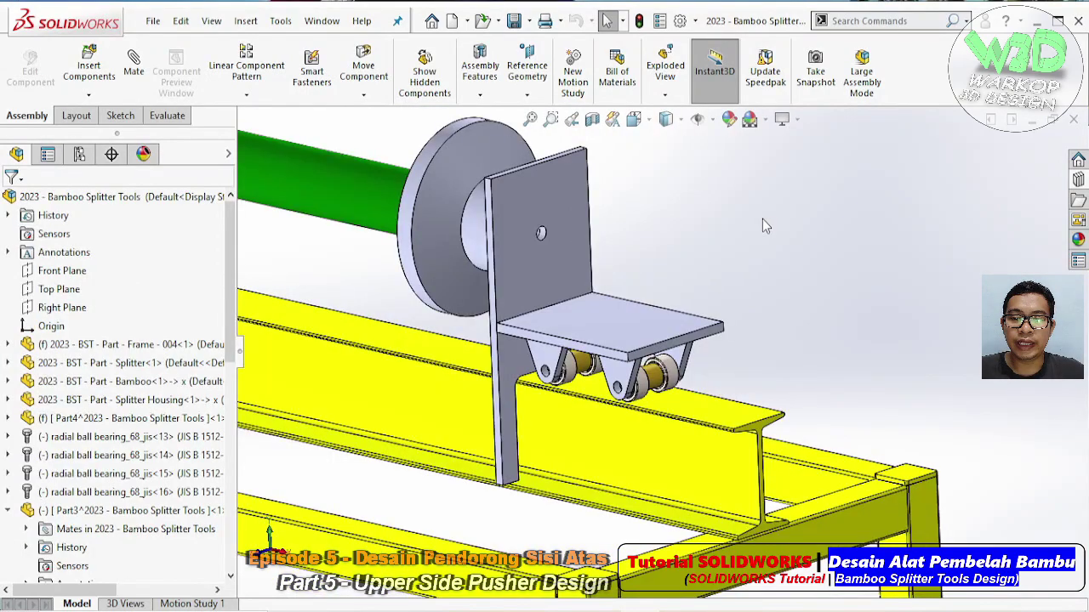
left_click(1076, 182)
scroll(689, 353, "down", 3)
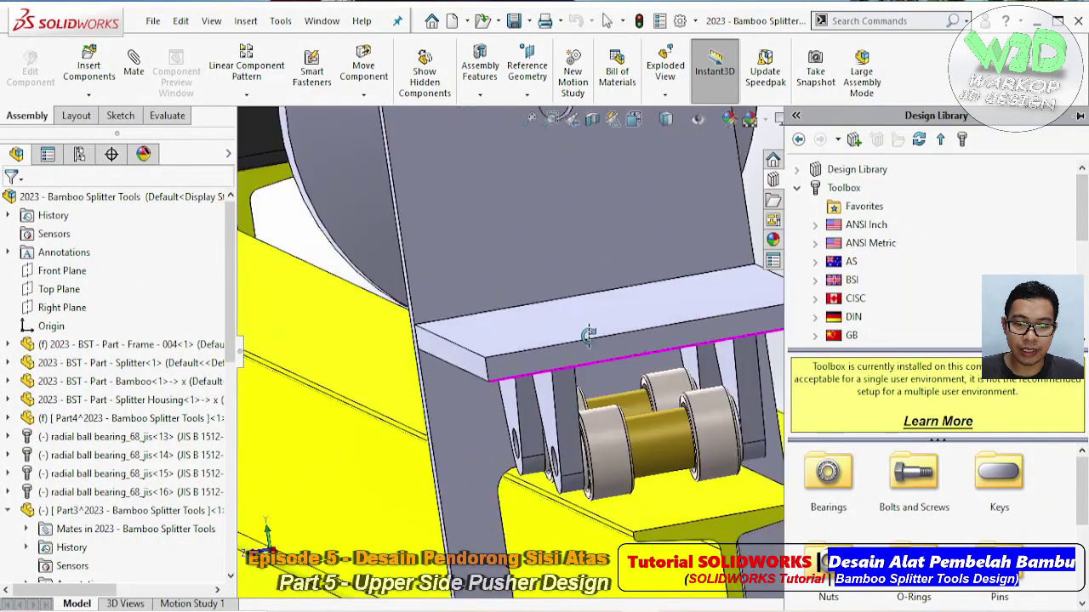
mouse_move(688, 353)
middle_mouse_down()
mouse_move(472, 408)
mouse_move(482, 400)
middle_mouse_up()
middle_click_drag(587, 396, 850, 289)
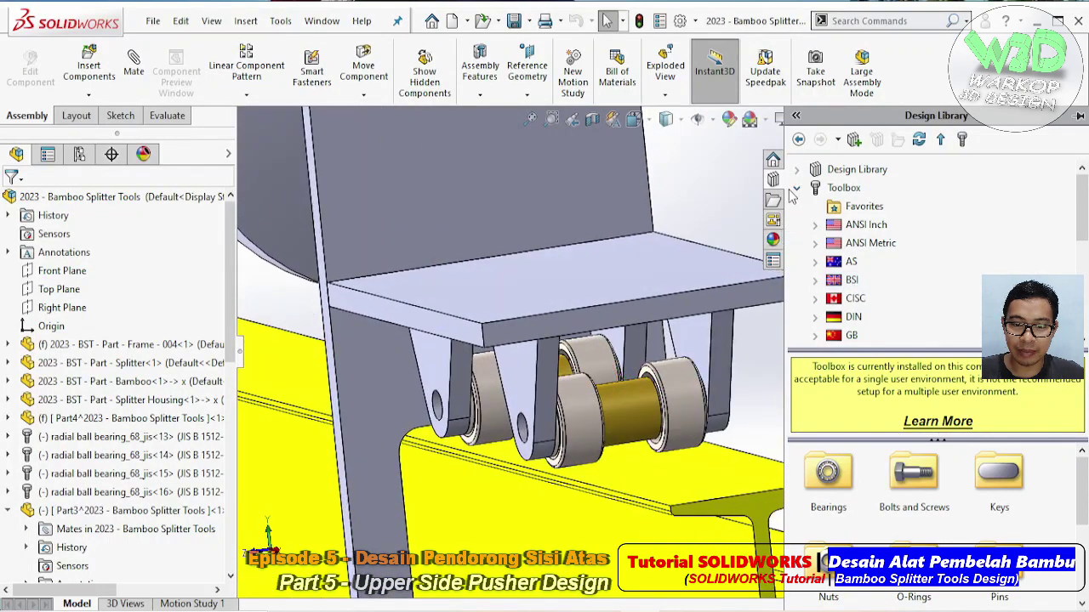
scroll(919, 292, "down", 2)
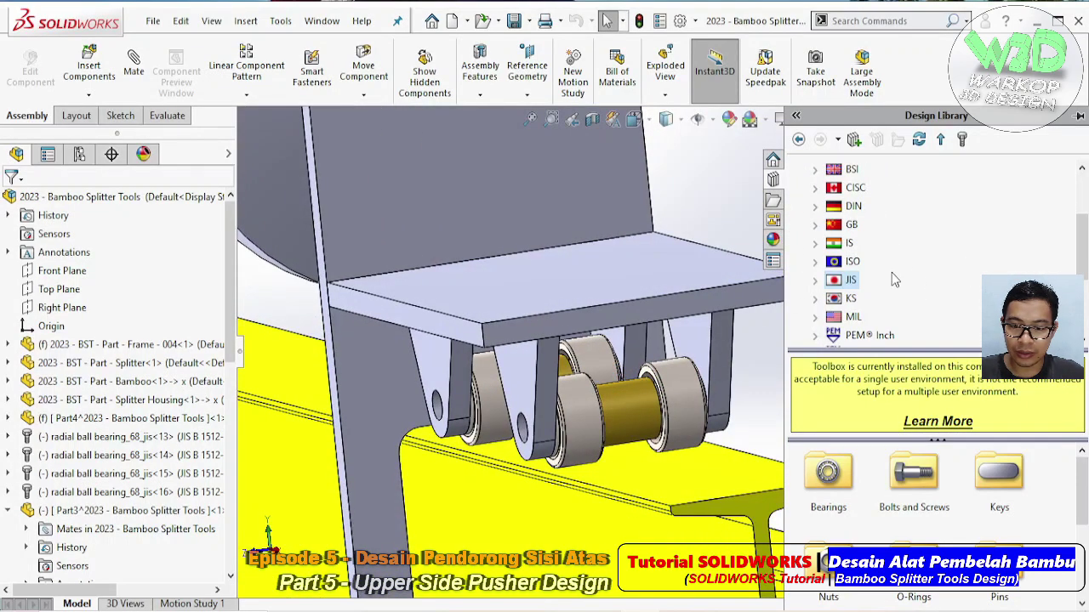
- Browse Toolbox > JIS > Nuts > Hexagon Nuts and select Hex Nut Style 1
left_click(817, 282)
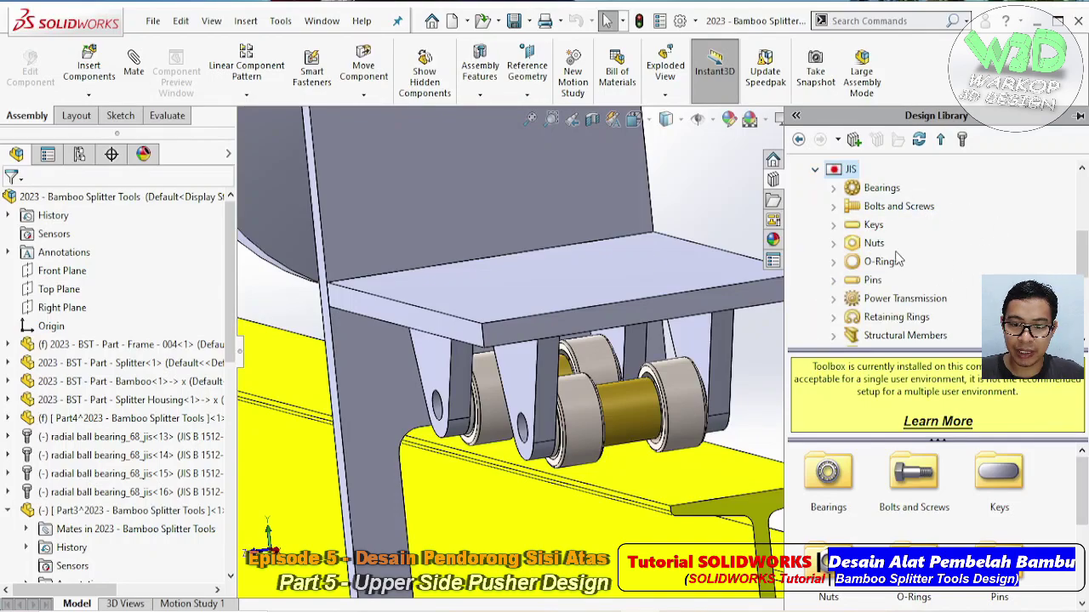
left_click(866, 248)
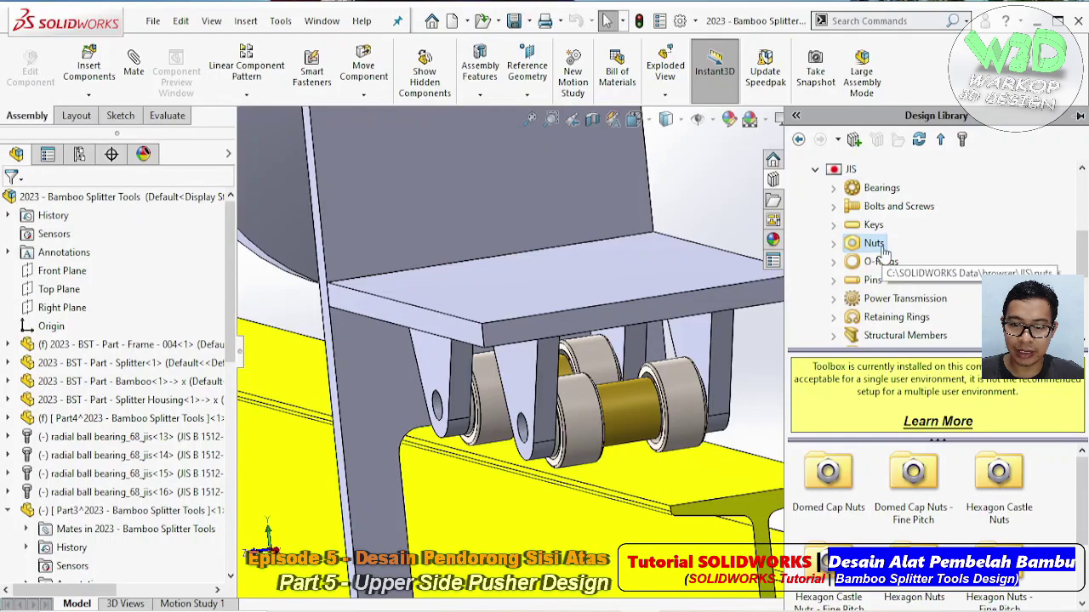
double_click(874, 245)
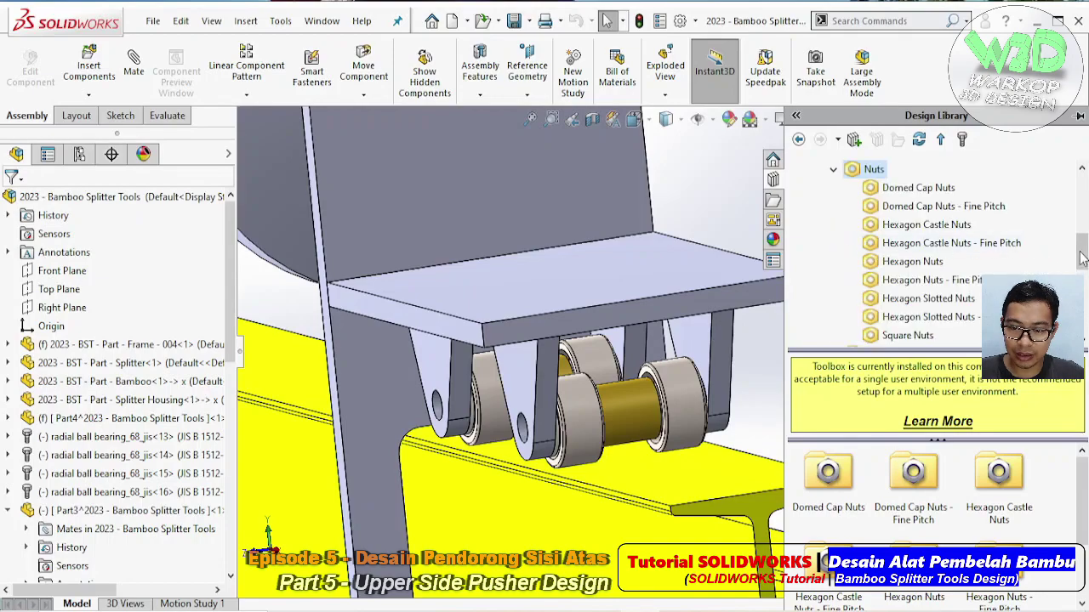
left_click(927, 262)
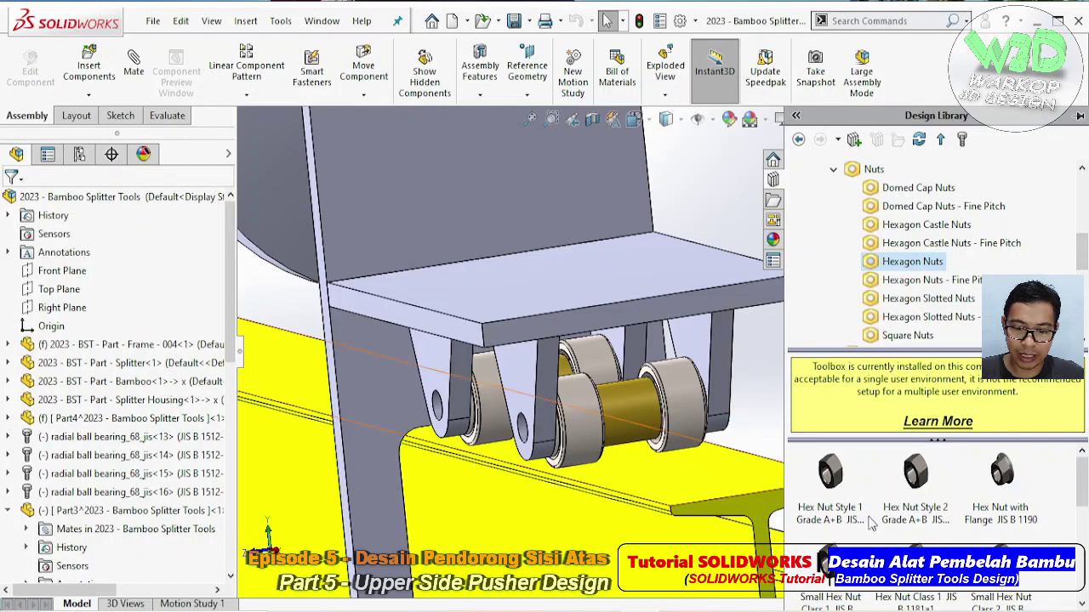
middle_click_drag(718, 438, 589, 385)
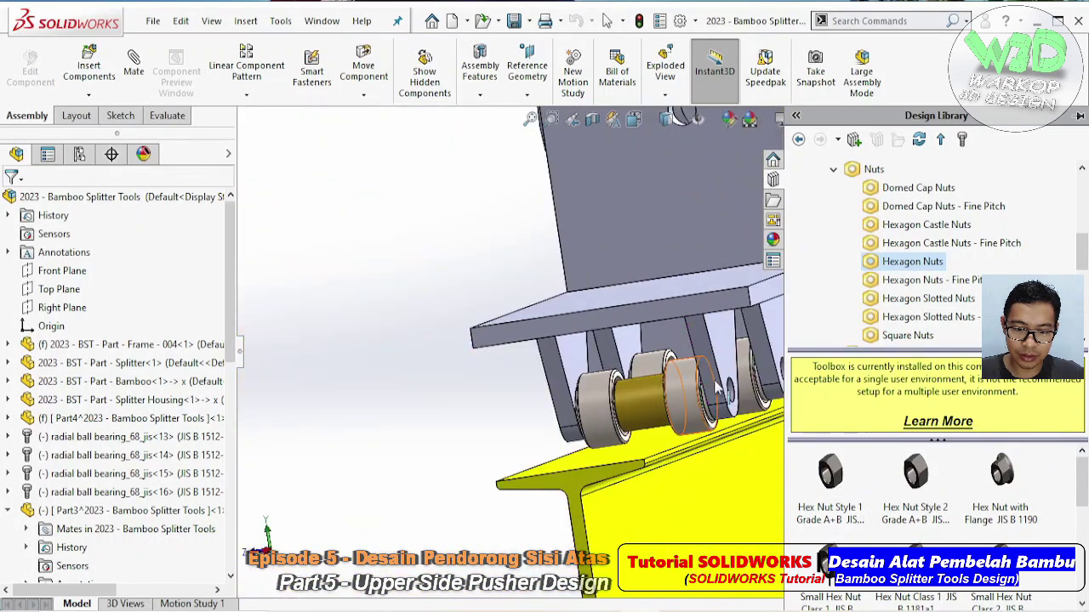
scroll(590, 384, "down", 2)
scroll(629, 374, "down", 2)
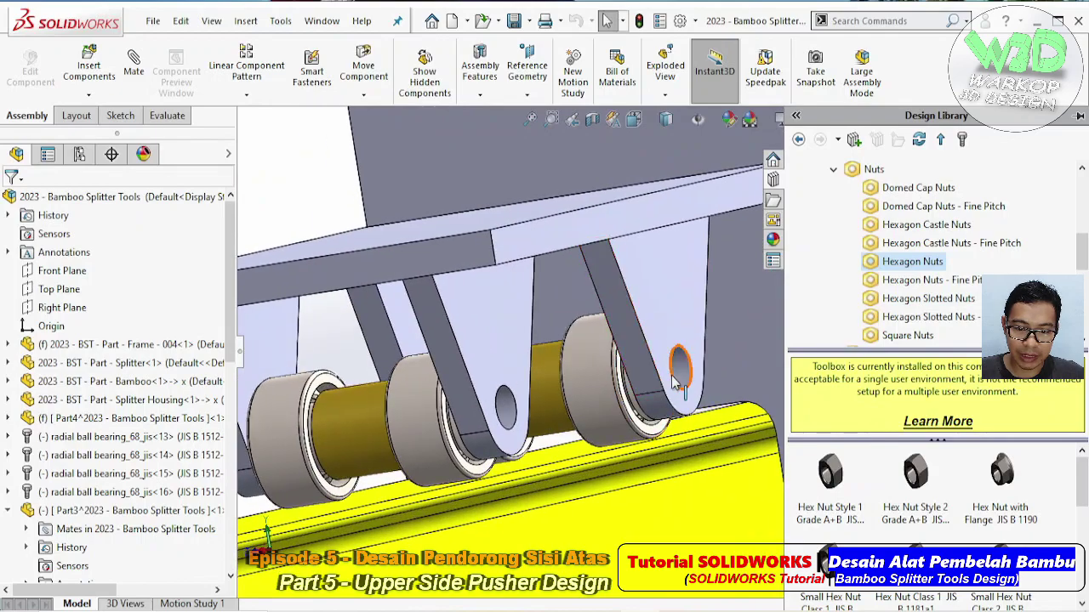
scroll(680, 374, "down", 2)
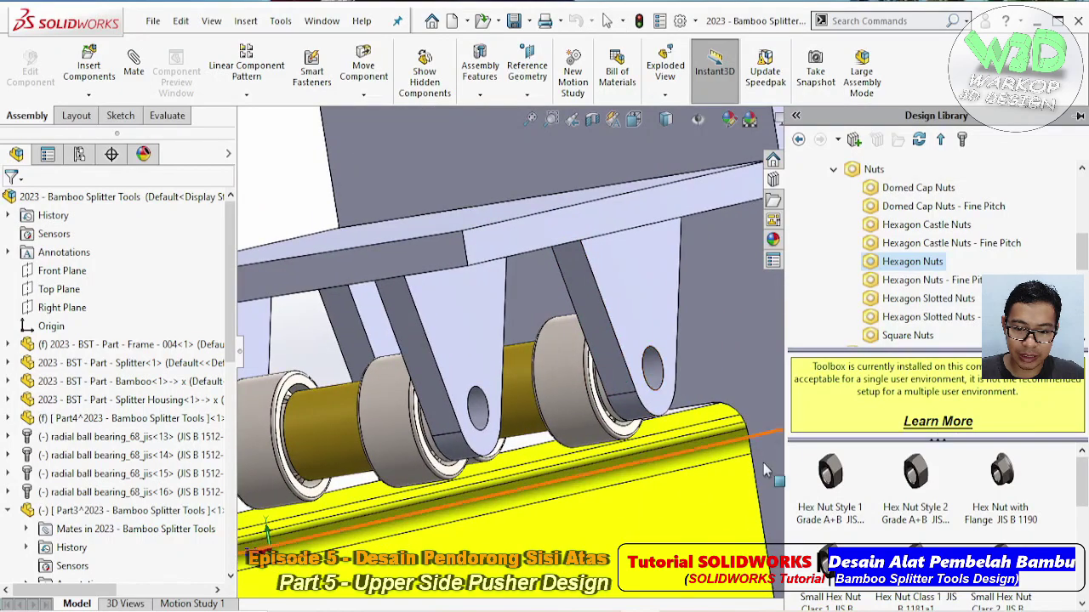
left_click(829, 470)
- Place an M12 Hex Nut Style 1 on the bracket pin and a second copy at the middle hole
left_click_drag(830, 471, 657, 378)
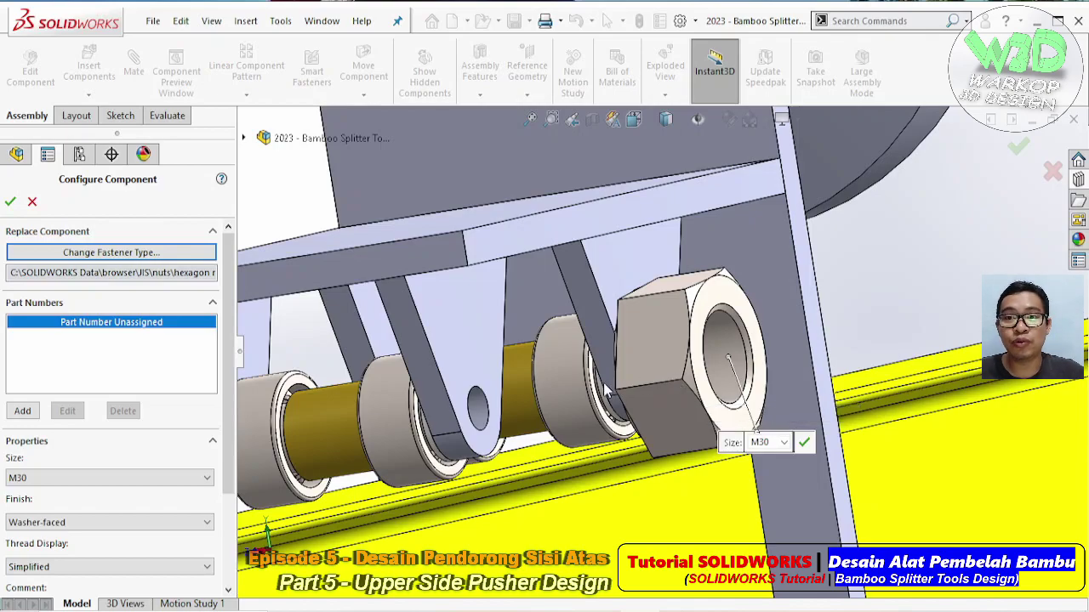
left_click_drag(225, 392, 225, 415)
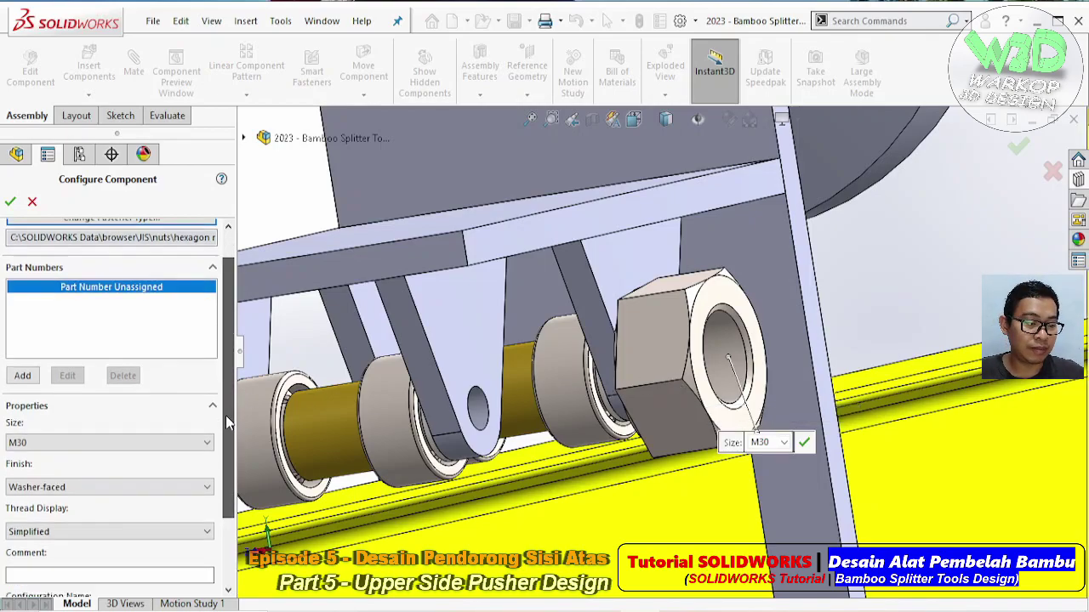
left_click(153, 440)
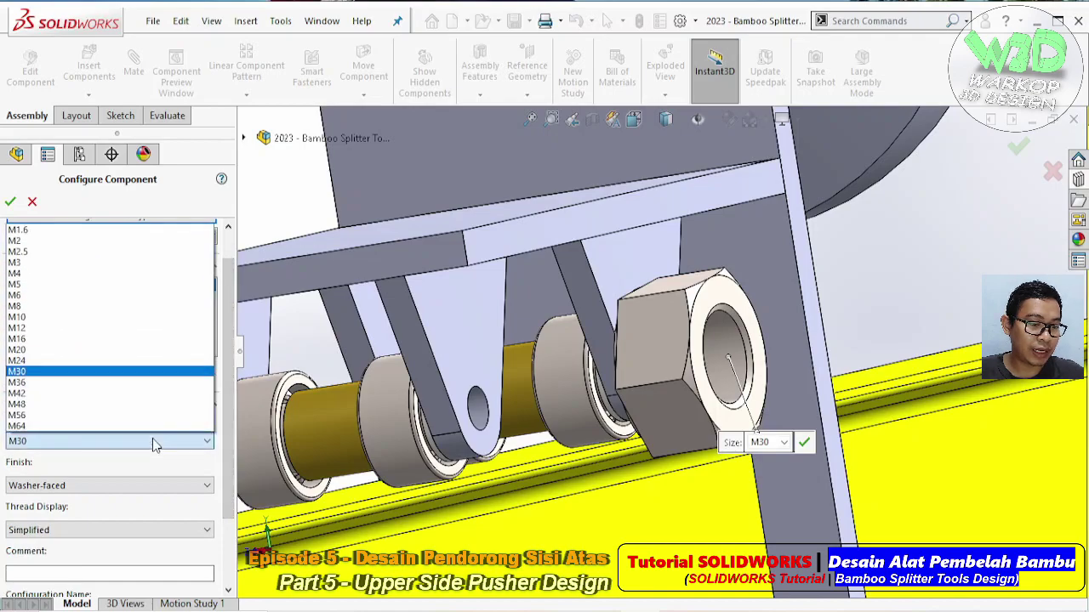
left_click(161, 327)
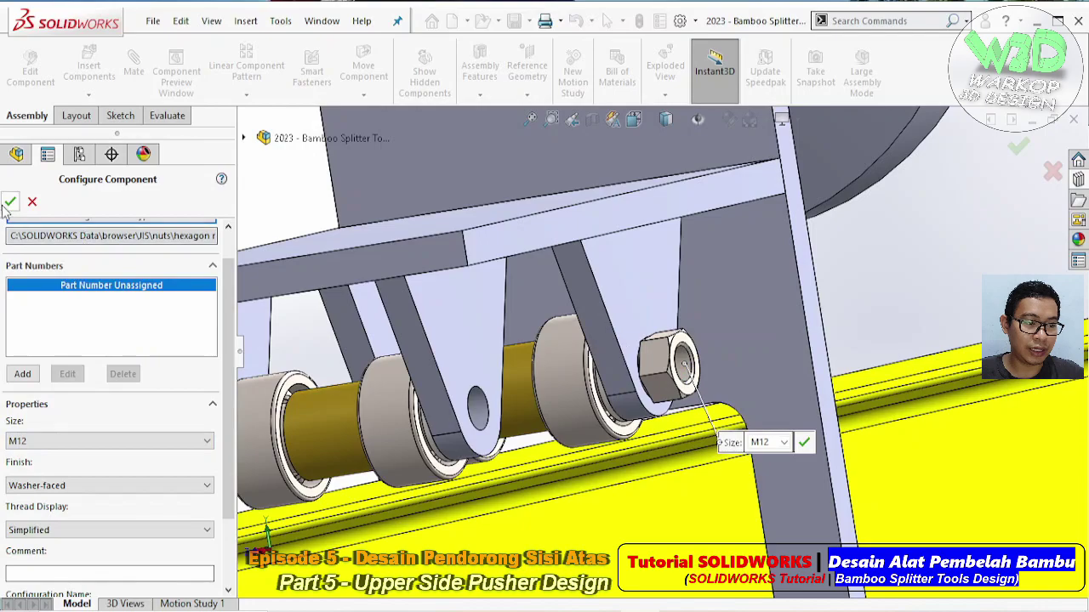
key("Return")
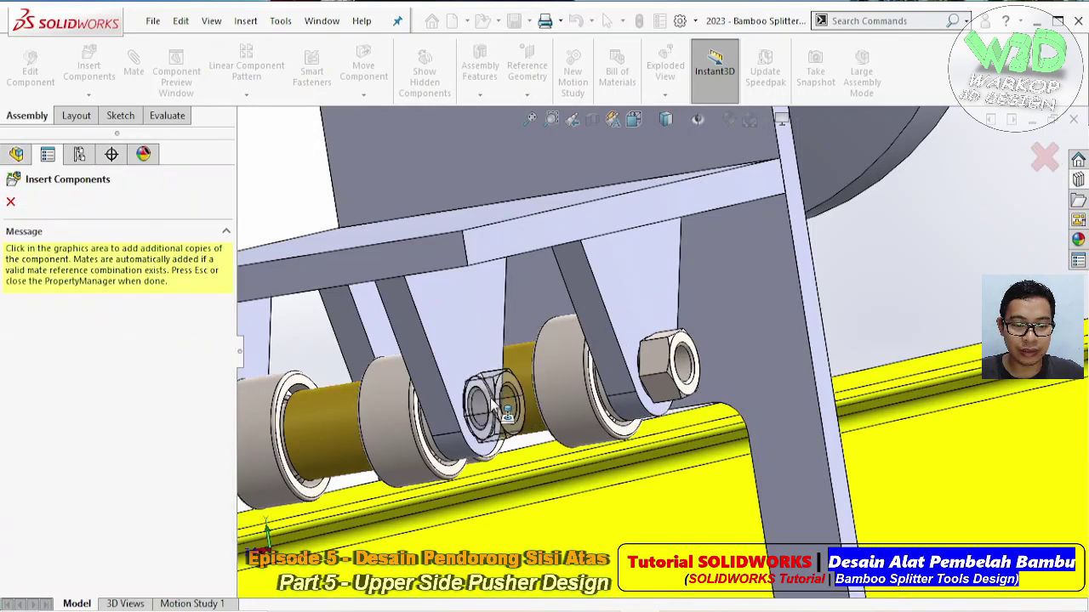
left_click(542, 406)
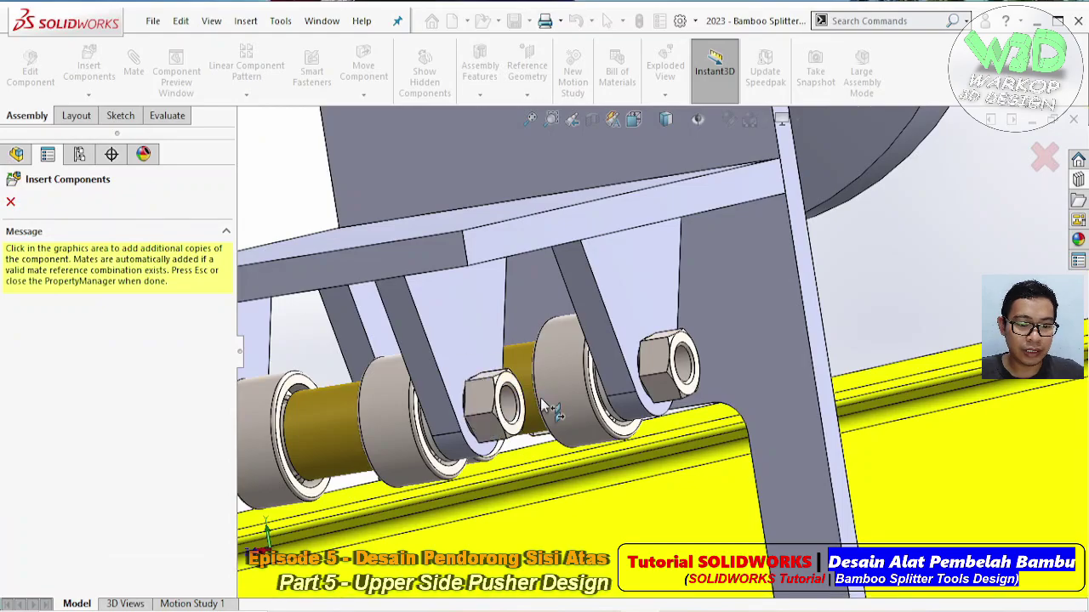
key("Escape")
middle_click_drag(553, 412, 657, 371)
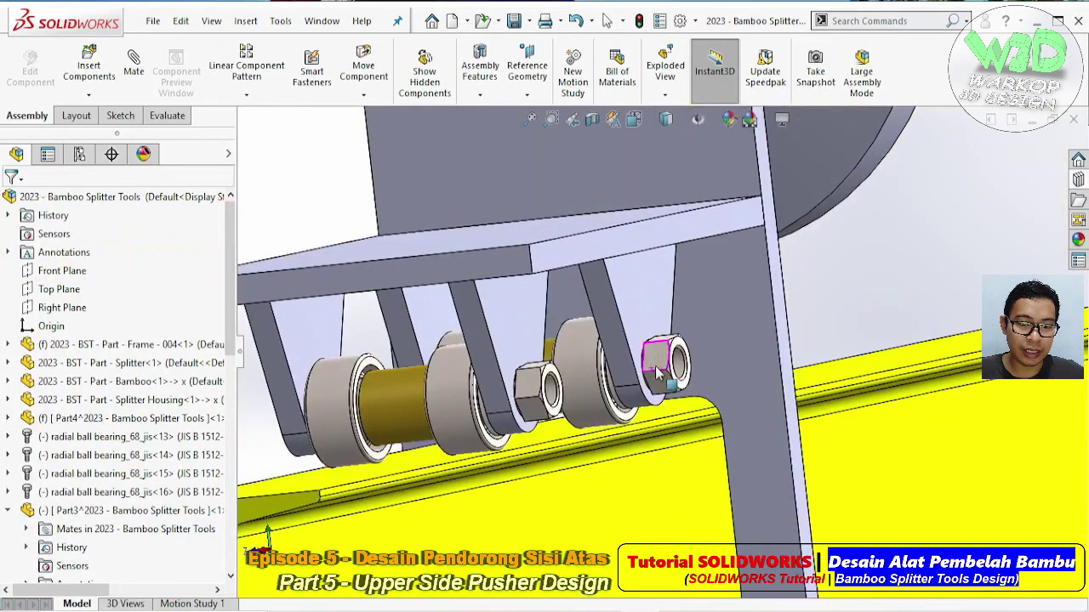
scroll(657, 371, "down", 2)
scroll(664, 369, "down", 2)
scroll(669, 368, "down", 2)
scroll(673, 367, "down", 2)
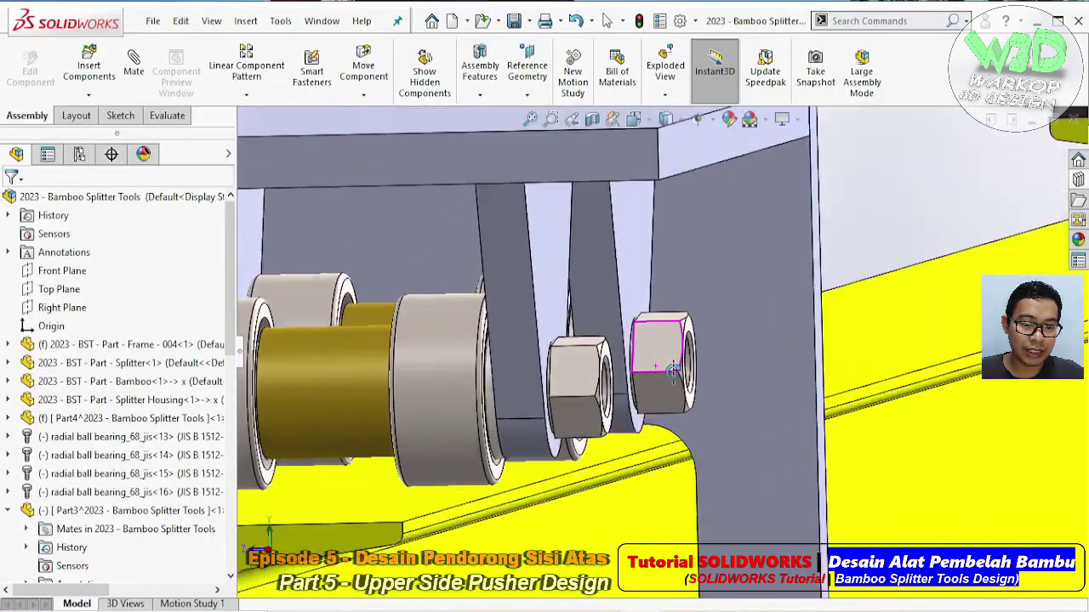
mouse_move(674, 367)
middle_mouse_down()
mouse_move(664, 374)
mouse_move(666, 353)
middle_mouse_up()
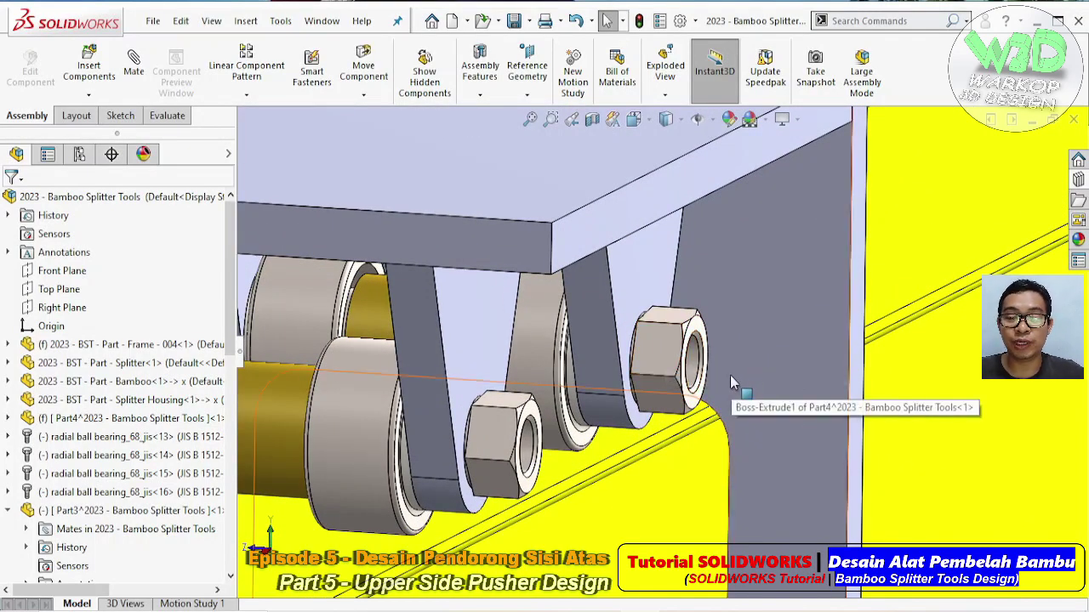
scroll(714, 382, "up", 3)
scroll(706, 387, "up", 2)
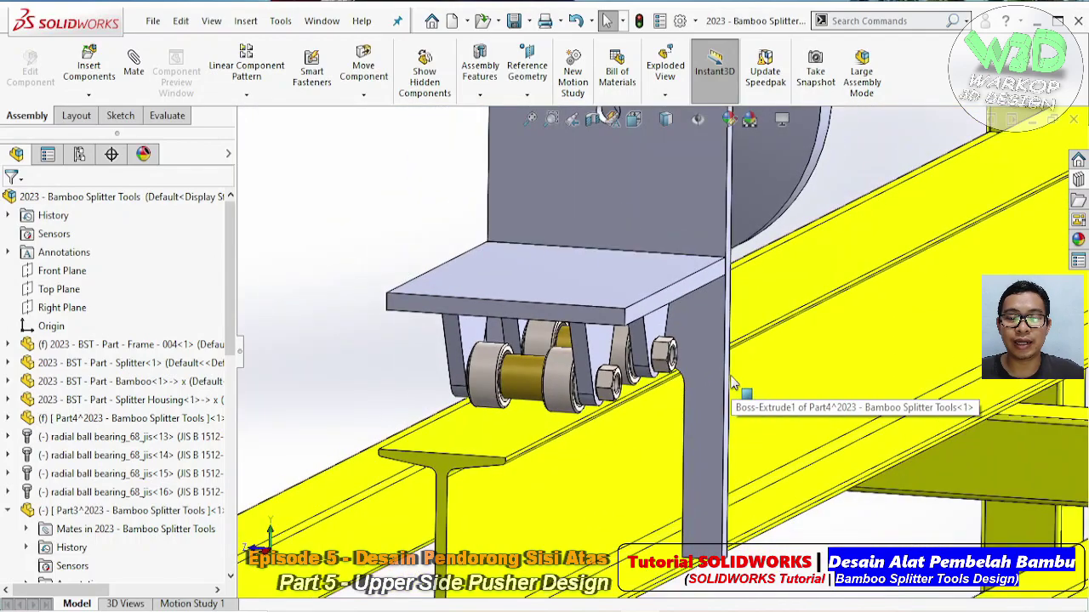
scroll(671, 374, "down", 2)
scroll(644, 363, "down", 2)
scroll(643, 362, "down", 2)
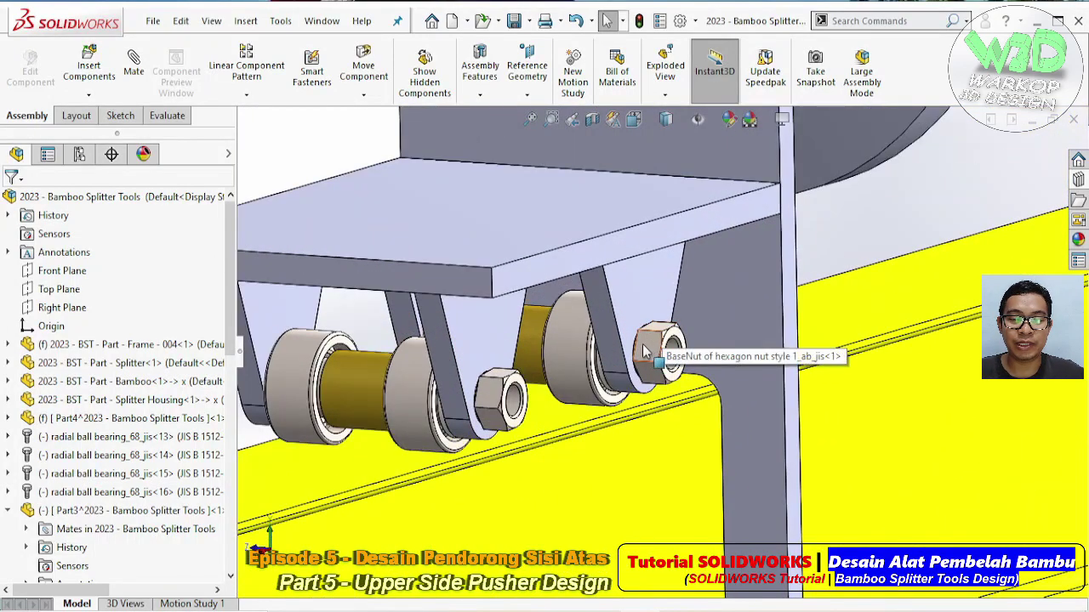
scroll(652, 352, "up", 1)
scroll(655, 349, "up", 1)
scroll(664, 336, "up", 3)
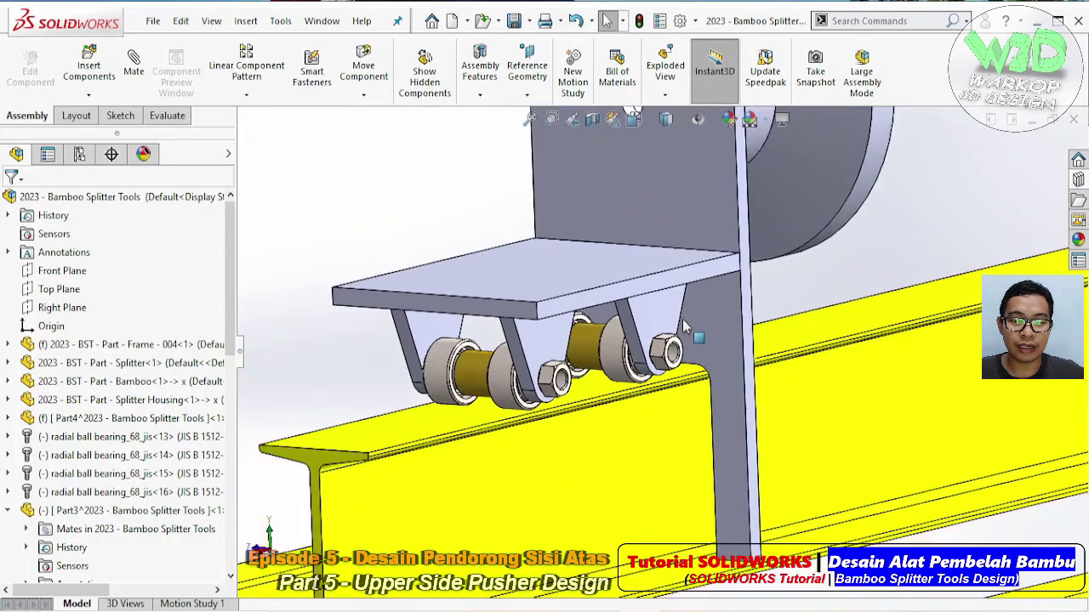
scroll(674, 318, "up", 1)
scroll(674, 323, "down", 1)
scroll(672, 330, "down", 3)
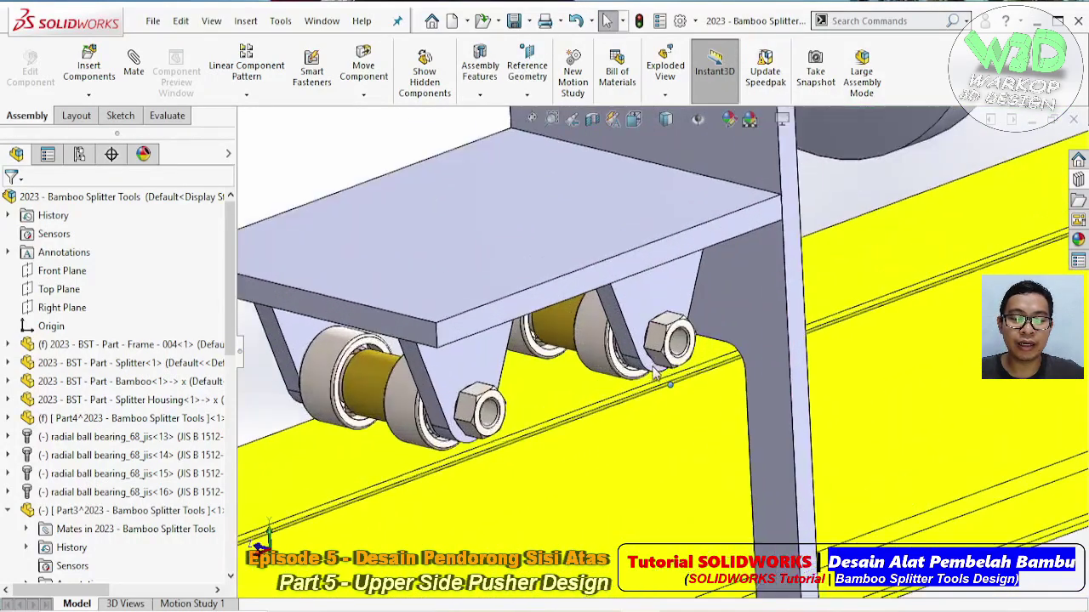
scroll(671, 336, "down", 2)
- Delete the right nut's Coincident26 mate and slide it outward along its pin
left_click(671, 336)
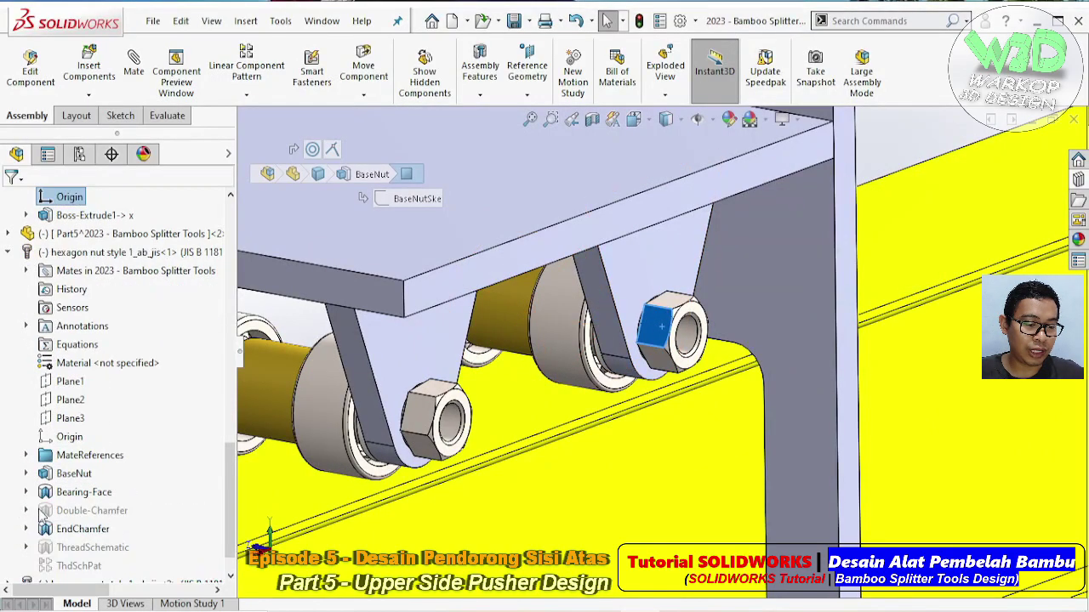
left_click(26, 271)
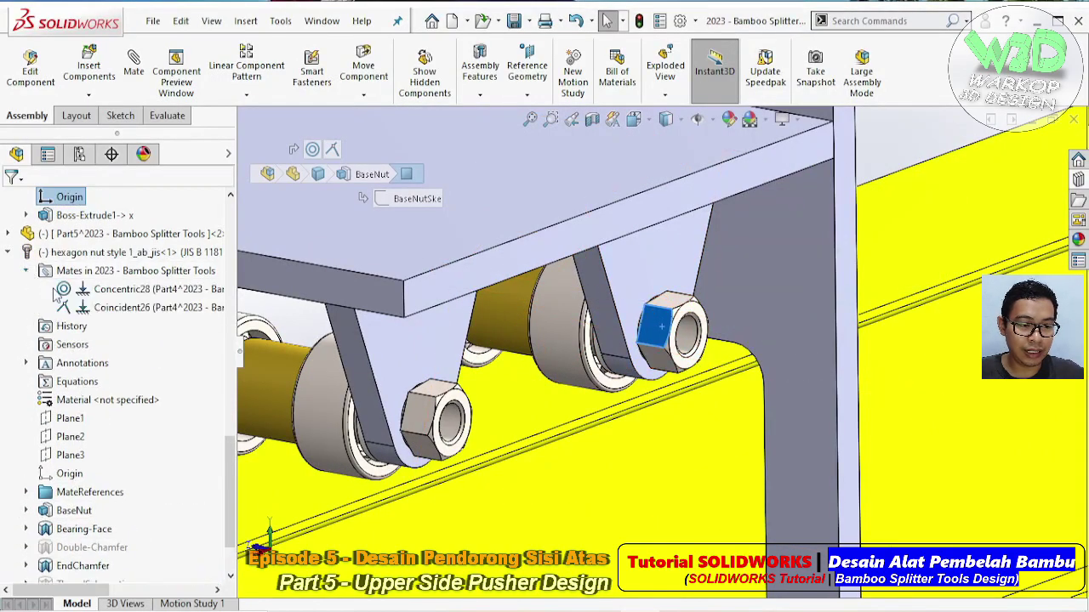
right_click(101, 313)
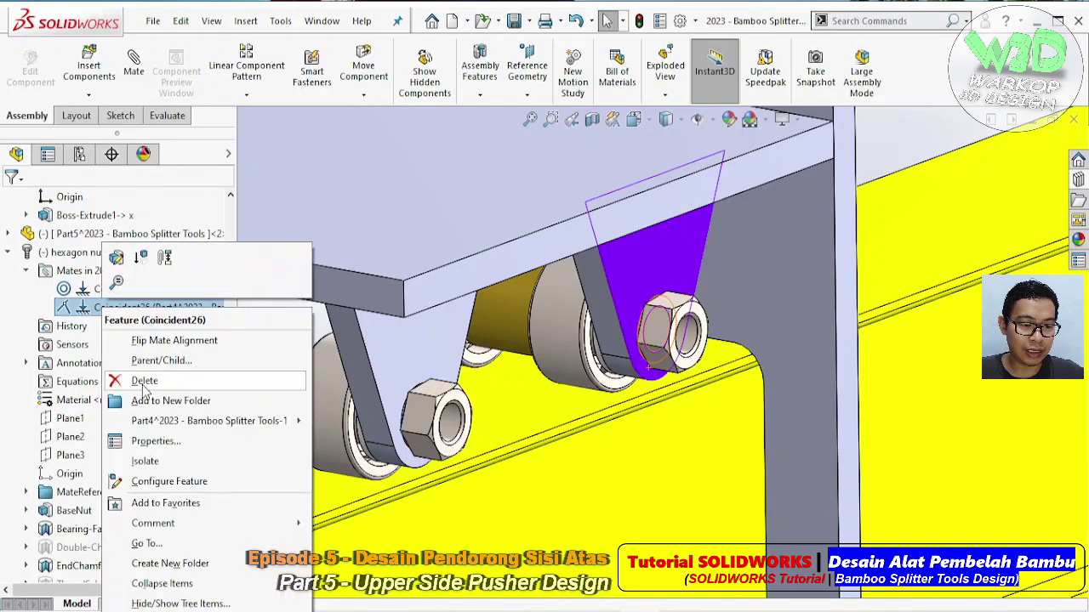
left_click(144, 381)
left_click_drag(676, 332, 513, 426)
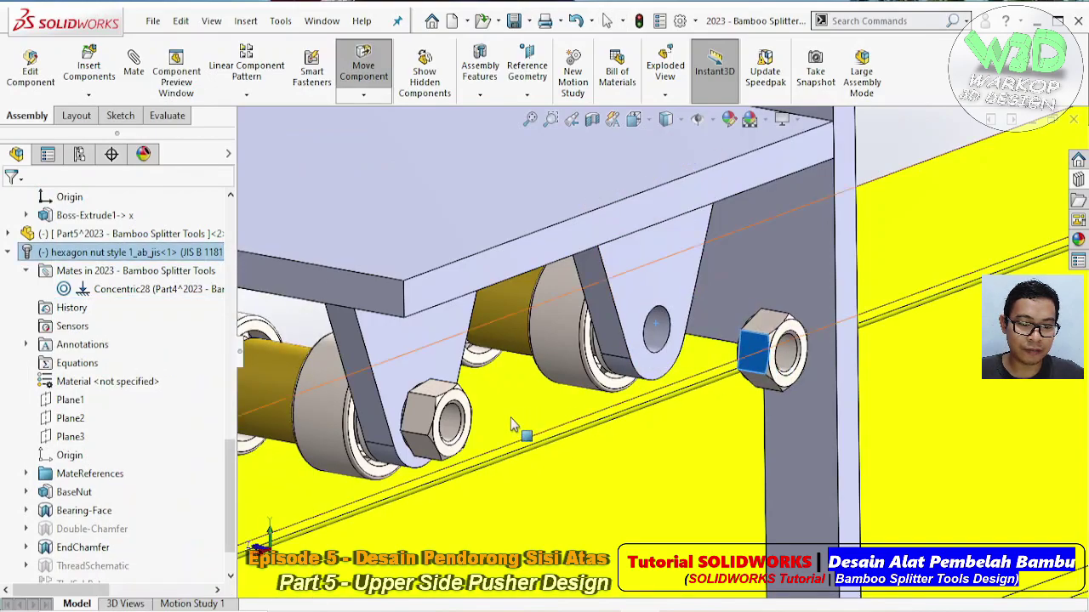
- Delete hexagon nut <2>'s Coincident27 mate and slide it along its pin
left_click(419, 412)
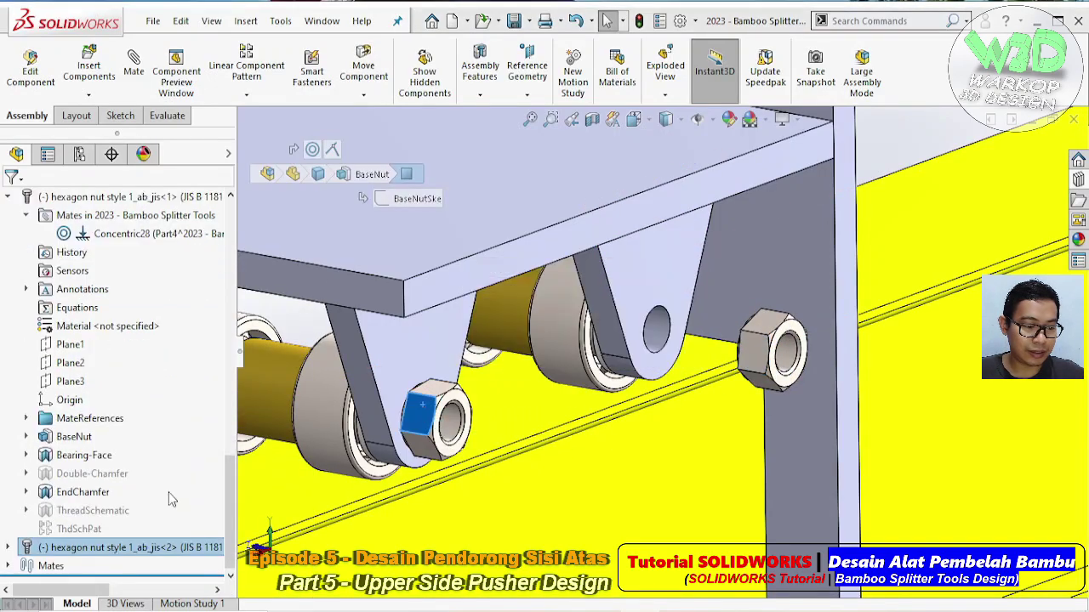
left_click(9, 549)
left_click(25, 270)
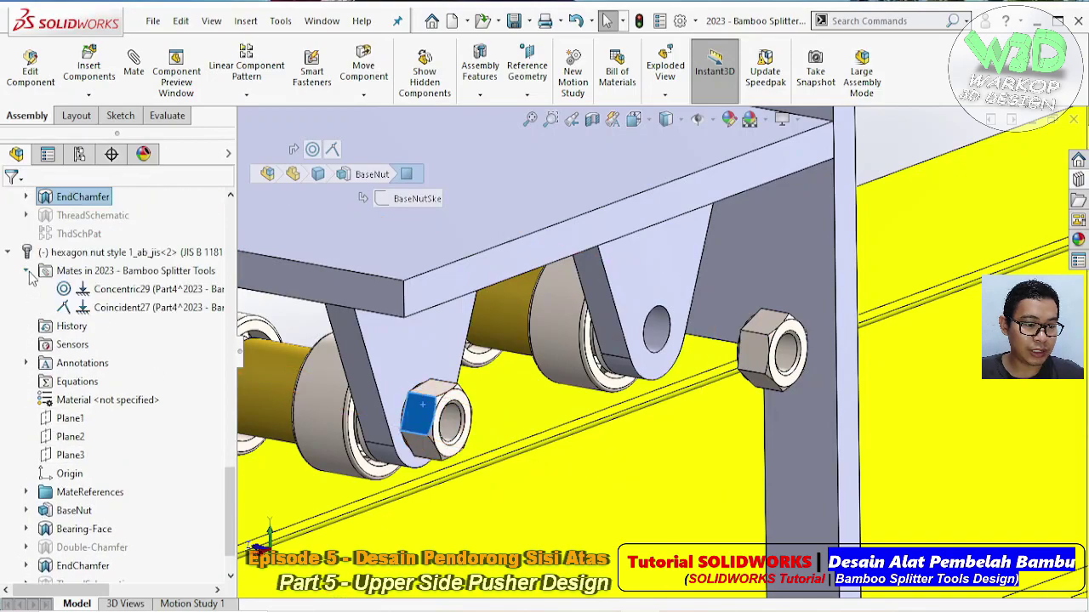
right_click(111, 312)
left_click(152, 377)
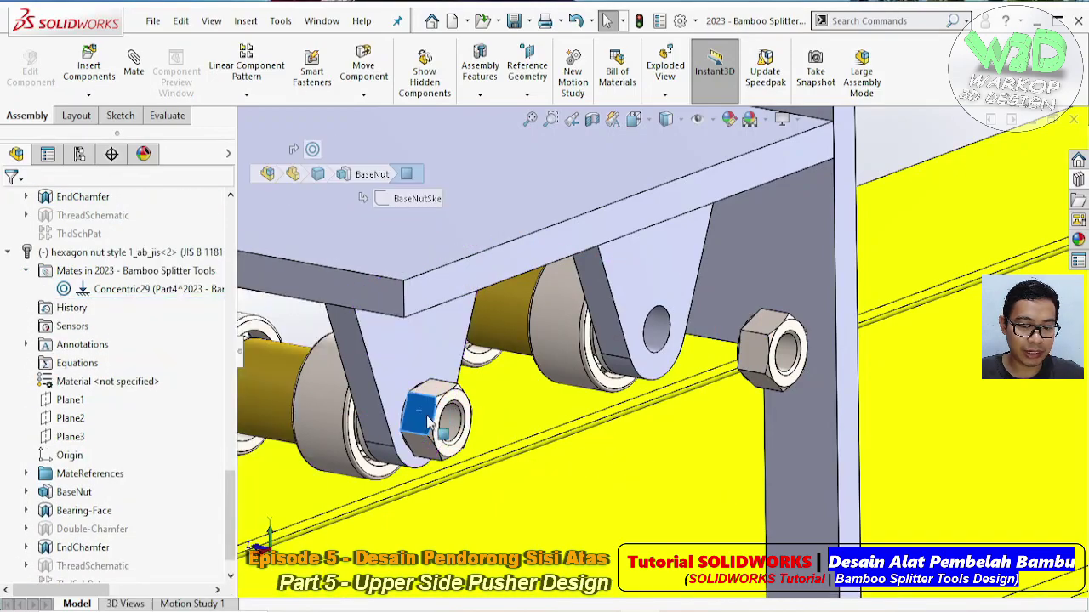
left_click_drag(421, 417, 546, 412)
- Inspect both nuts from the side and reopen the Design Library's fastener parts
mouse_move(547, 412)
middle_mouse_down()
mouse_move(668, 311)
mouse_move(659, 320)
middle_mouse_up()
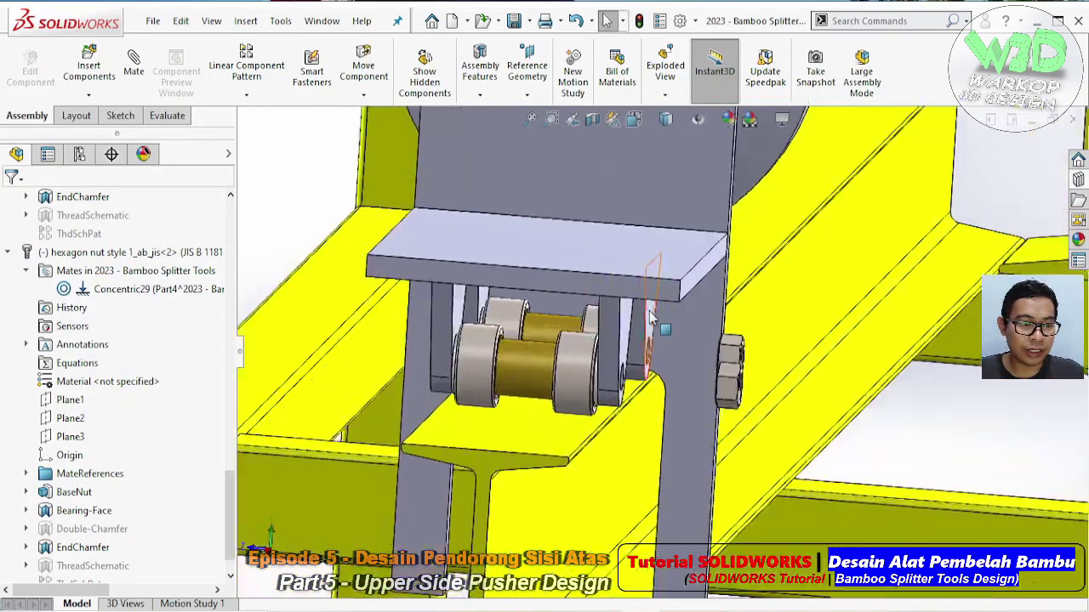
mouse_move(596, 341)
middle_mouse_down()
mouse_move(615, 387)
mouse_move(737, 311)
middle_mouse_up()
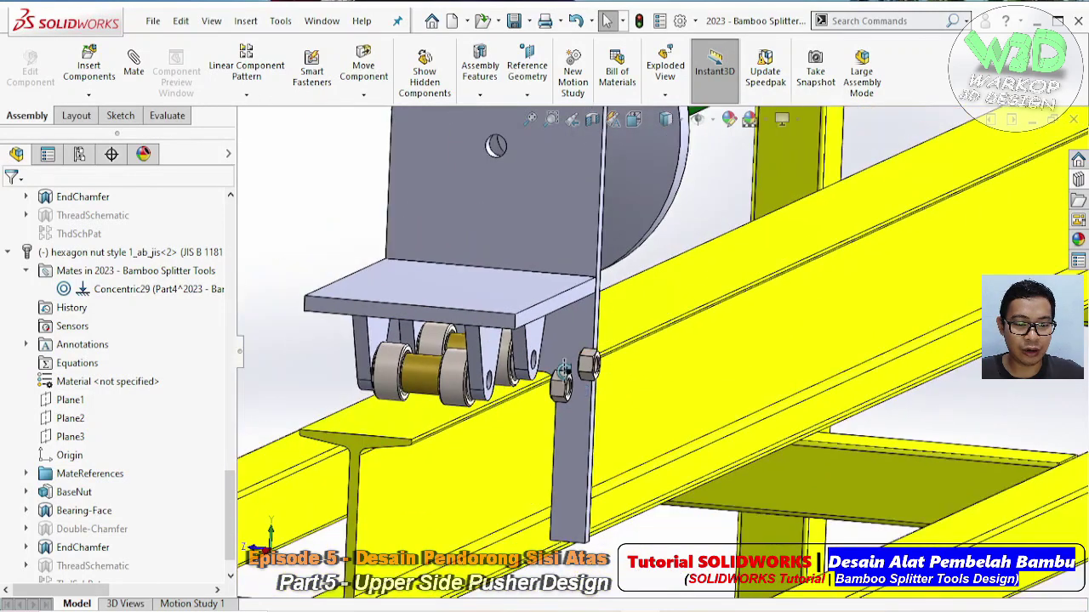
left_click(1077, 185)
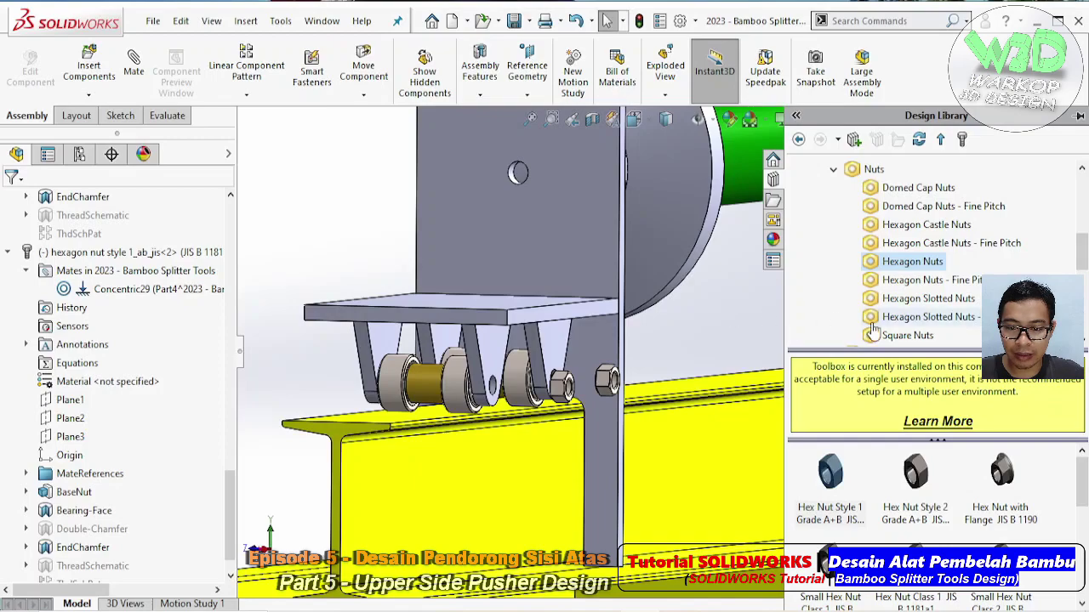
- In the Design Library, go to Washers > Plain Washers and select Regular Circular Plain Washer JIS B 1256p3
scroll(829, 307, "down", 1)
scroll(869, 305, "down", 1)
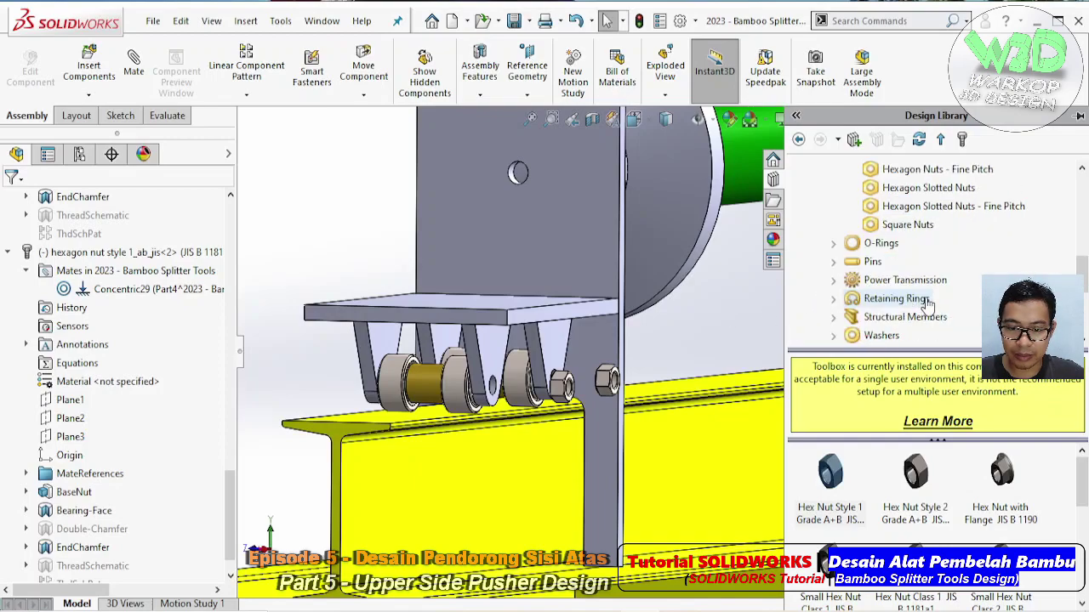
left_click(880, 336)
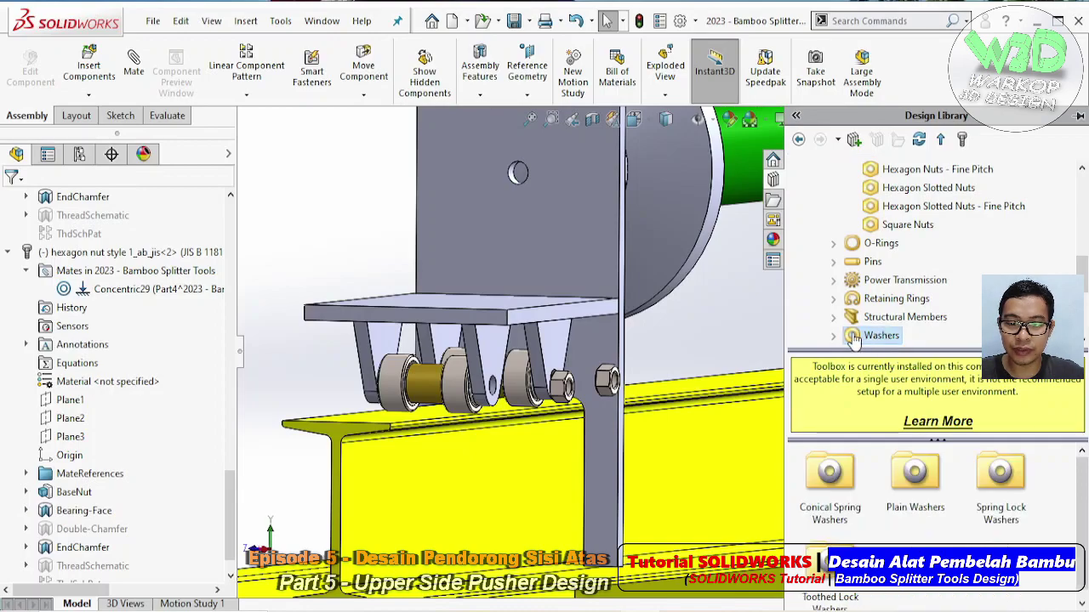
left_click(834, 336)
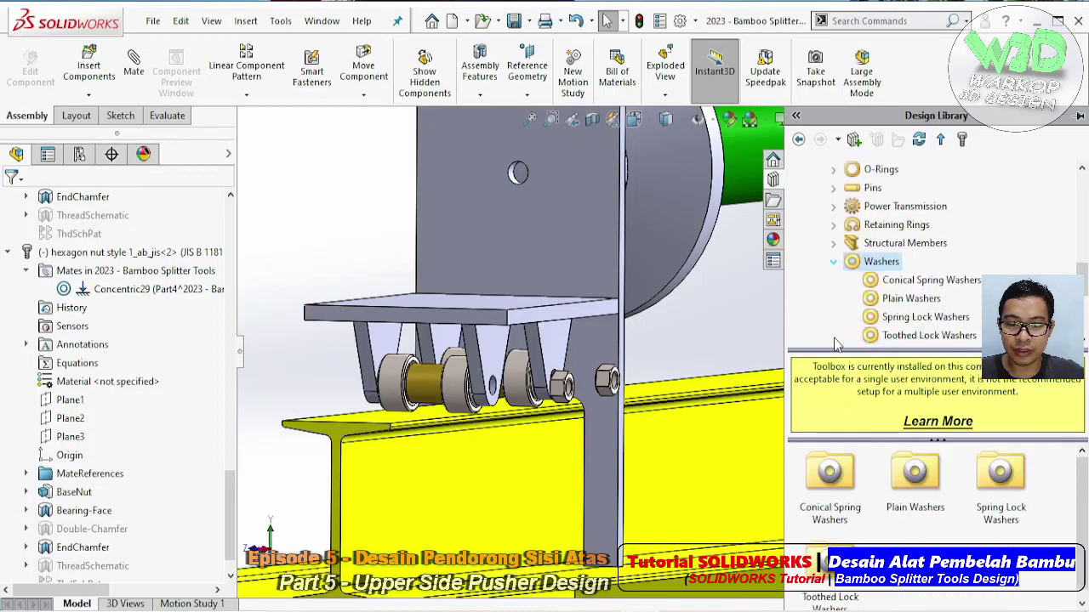
left_click(915, 305)
scroll(601, 434, "down", 3)
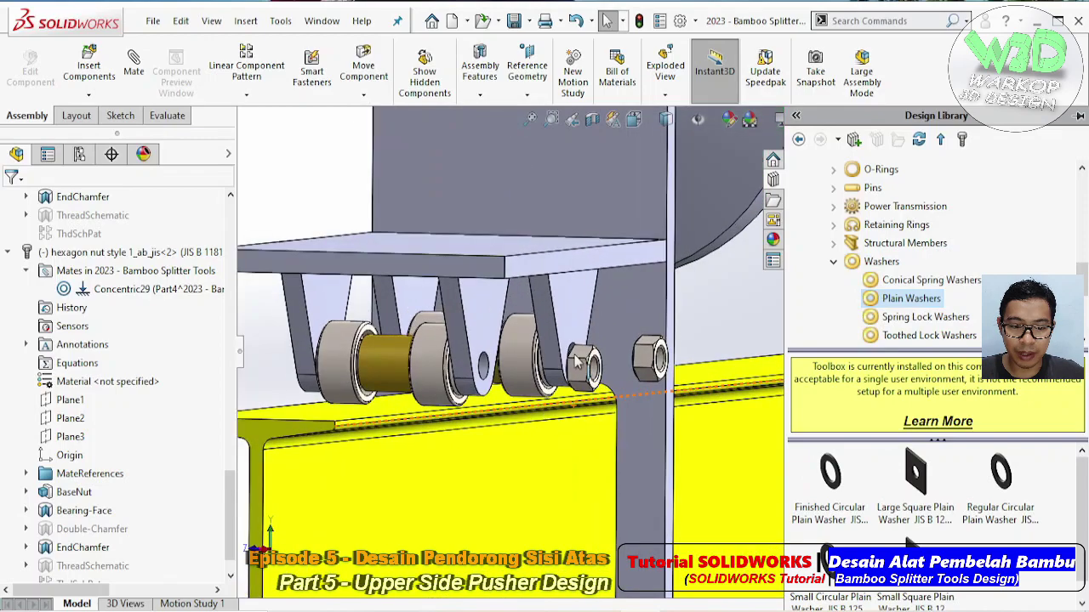
scroll(596, 421, "down", 3)
middle_click_drag(586, 406, 646, 400)
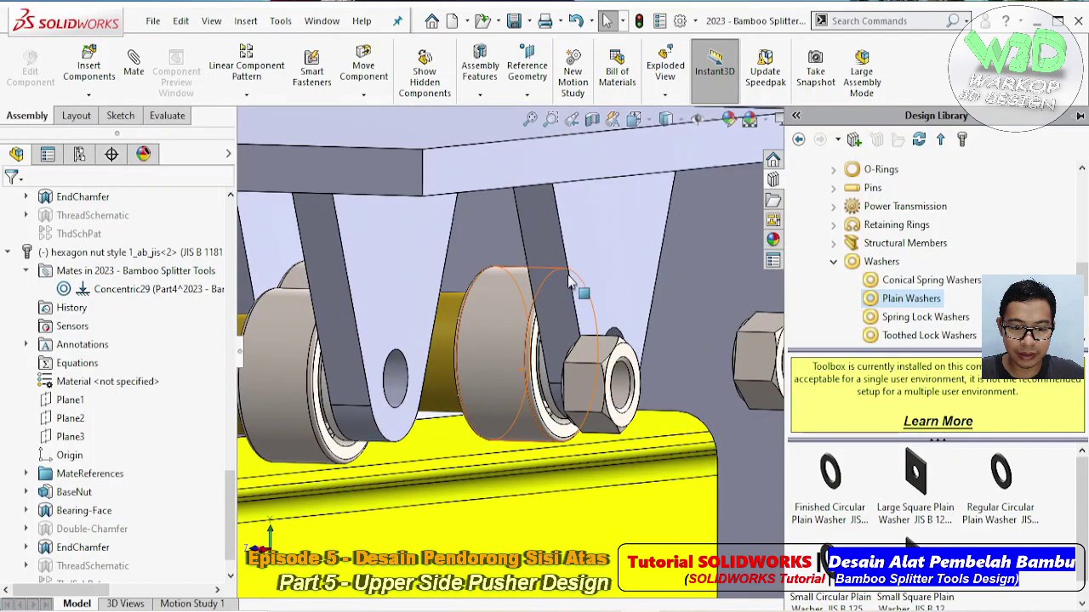
left_click(1017, 491)
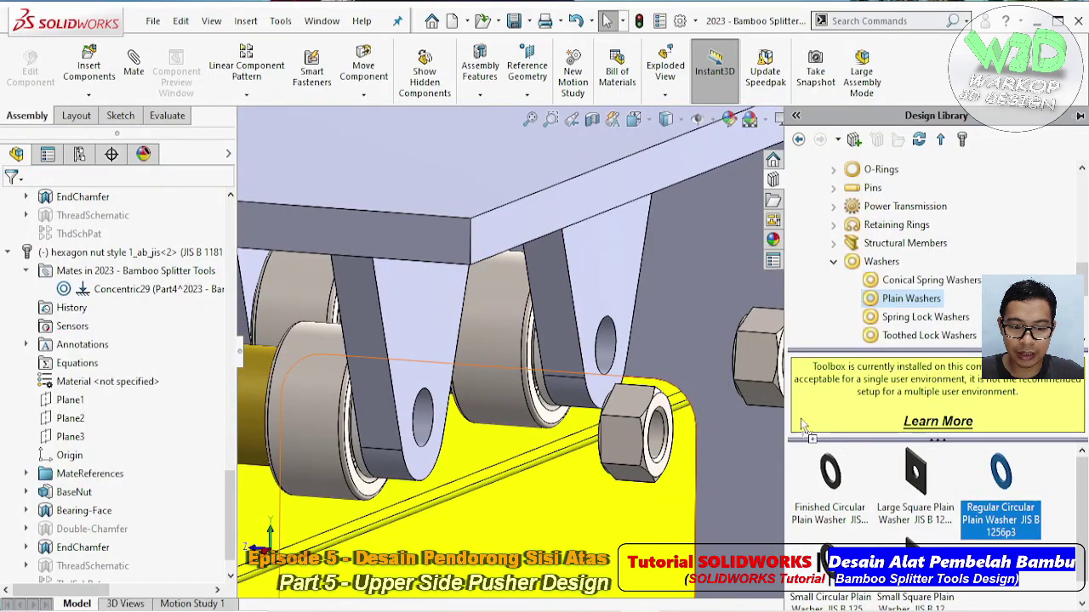
- Drop the JIS plain washer onto a bracket pin hole and size it M12
left_click_drag(803, 426, 614, 341)
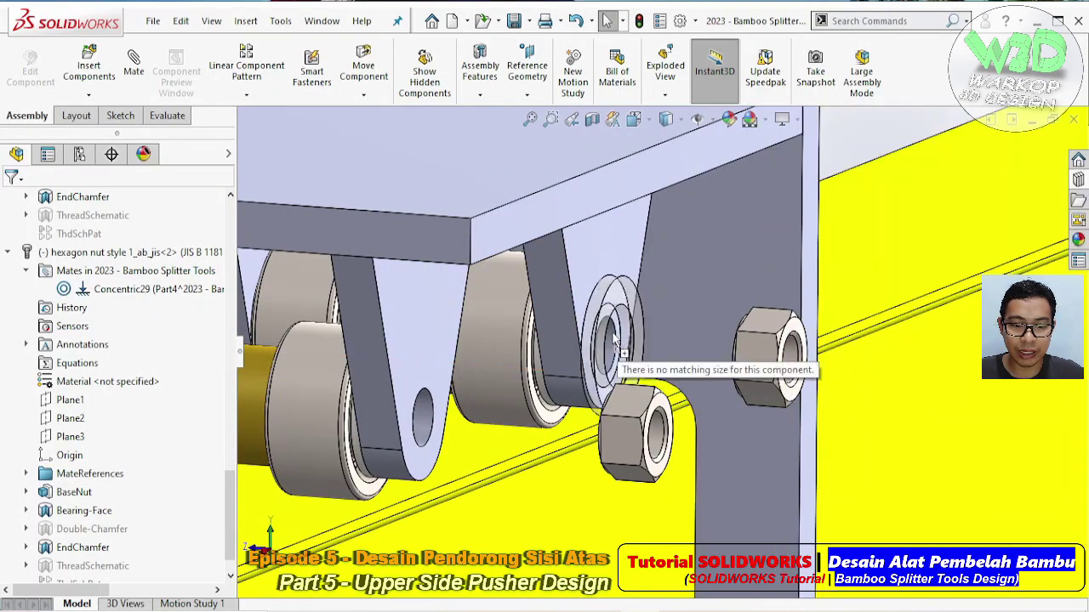
left_click_drag(614, 341, 610, 332)
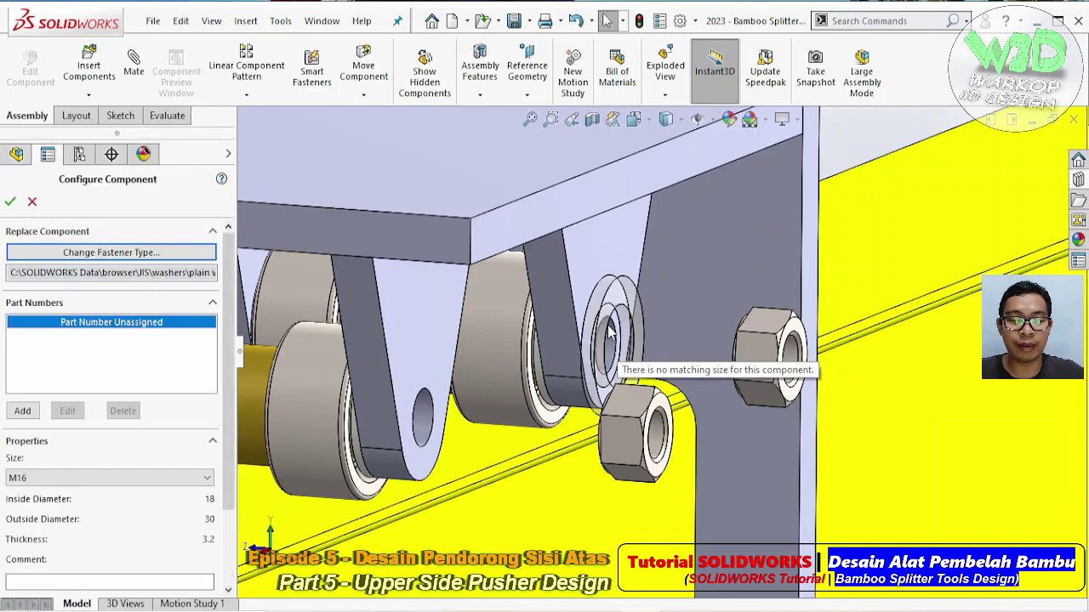
left_click(137, 477)
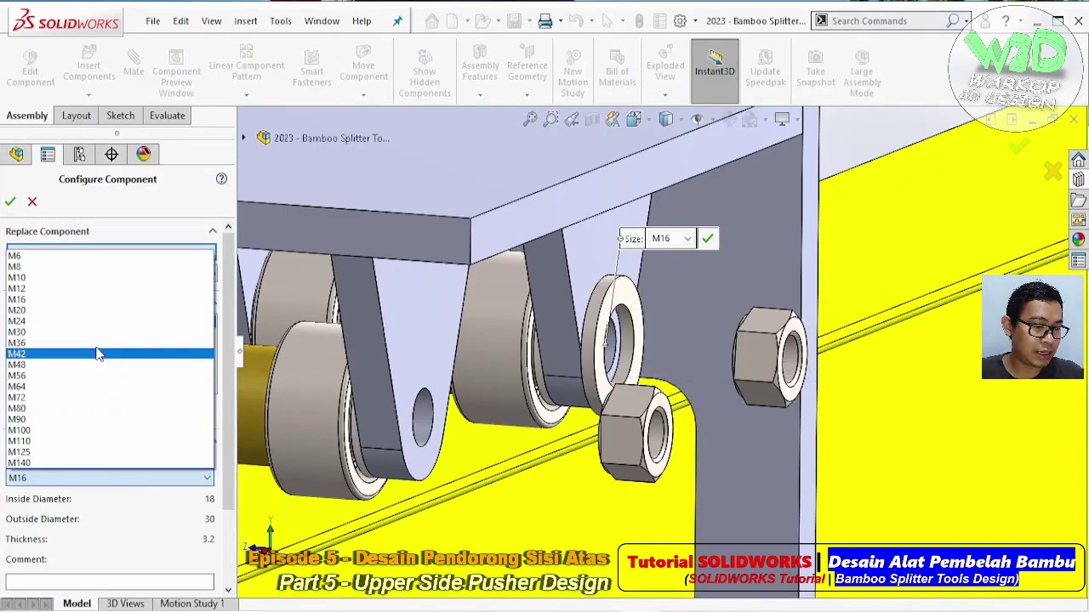
left_click(75, 288)
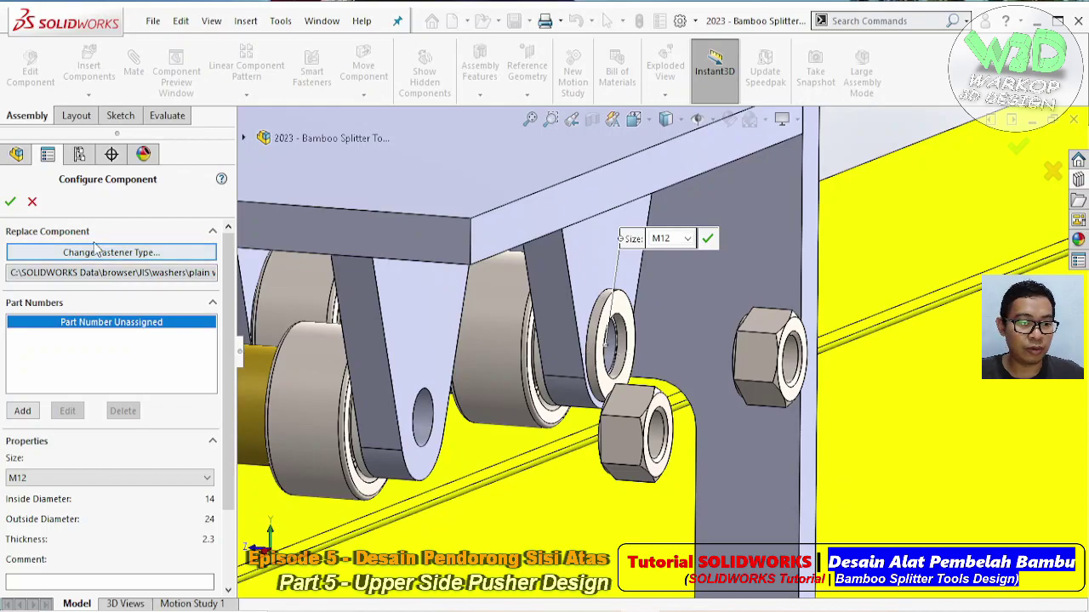
left_click(12, 202)
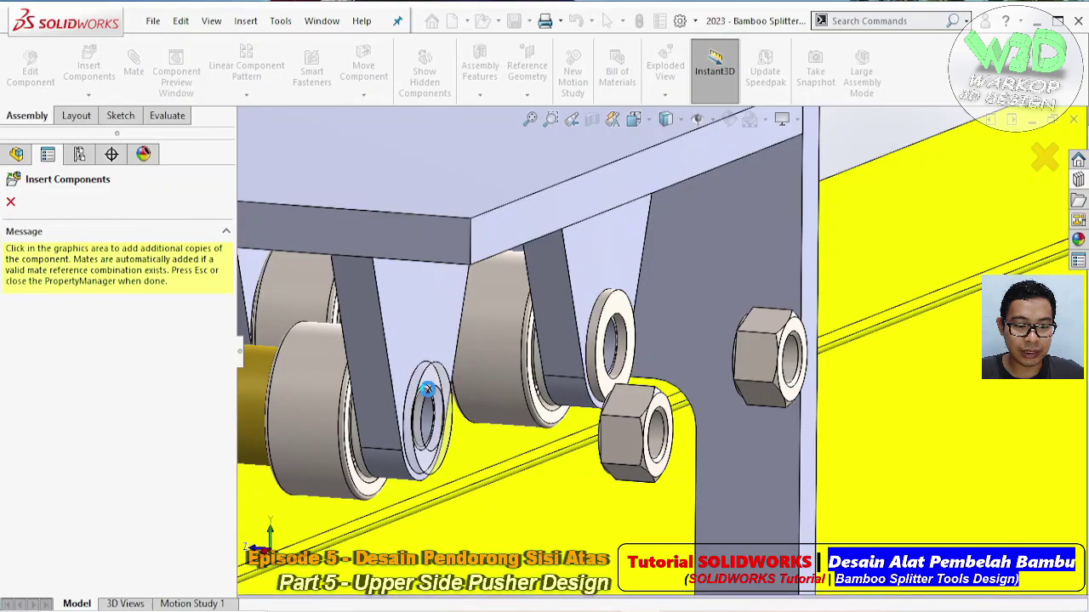
- Add more M12 plain washers in the left and lower bracket holes, then end insertion
left_click(432, 390)
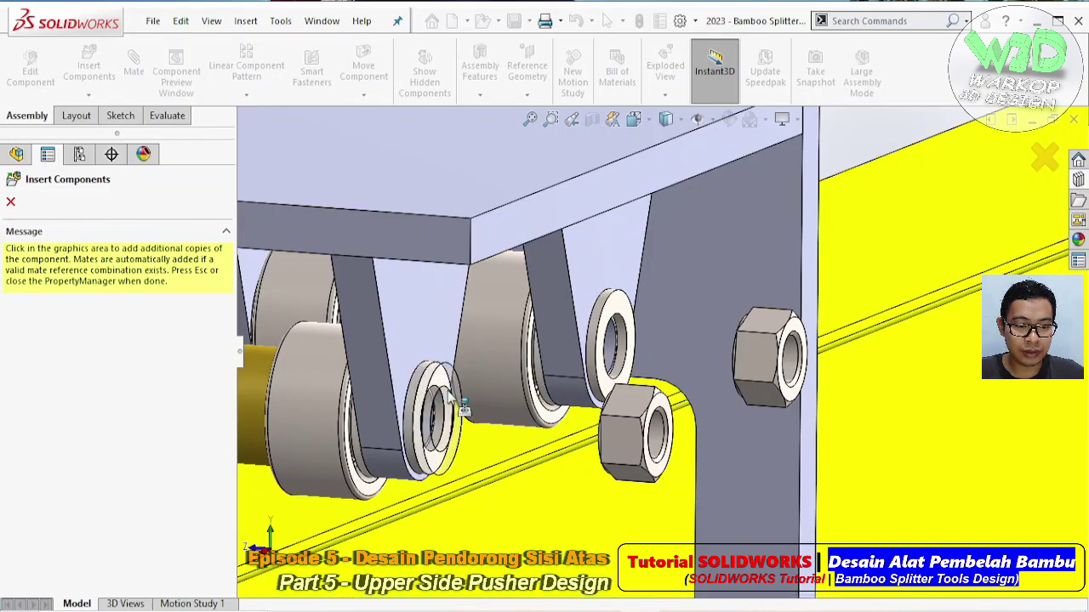
scroll(442, 389, "up", 3)
middle_click_drag(442, 389, 387, 357)
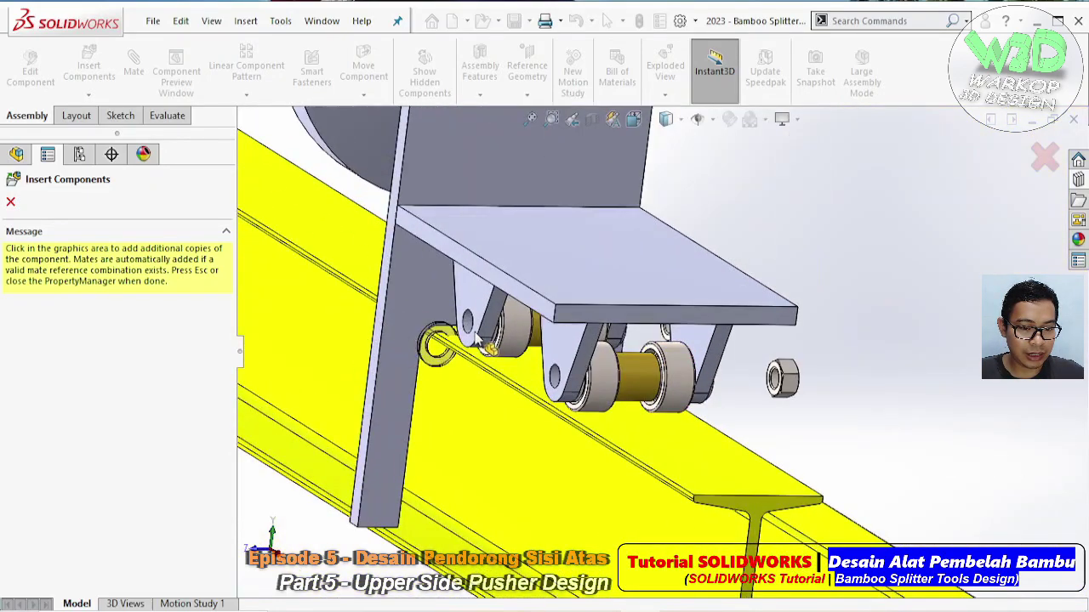
scroll(478, 338, "down", 3)
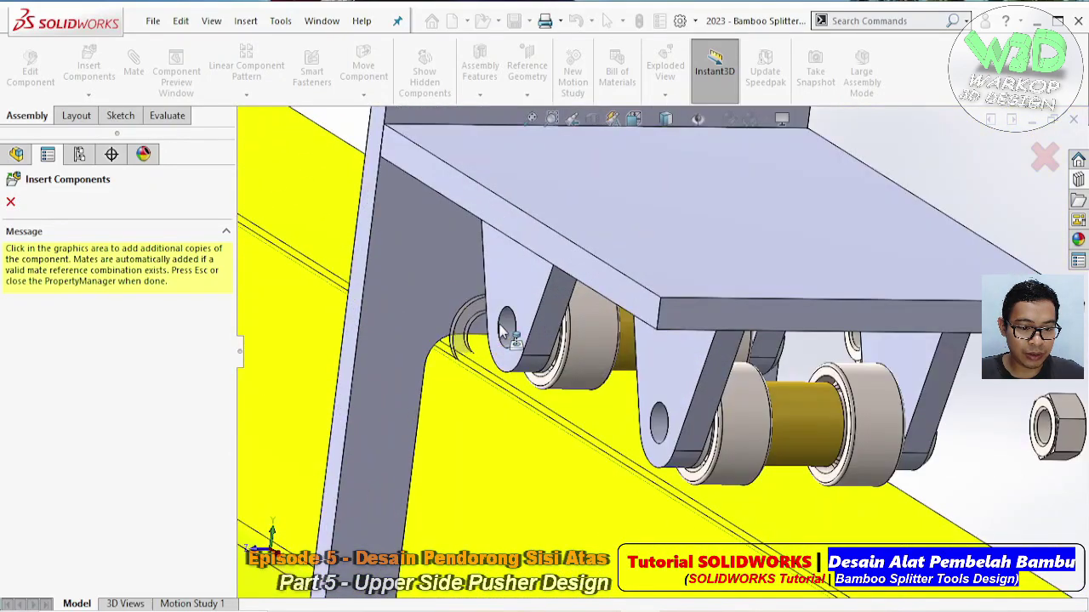
left_click(668, 421)
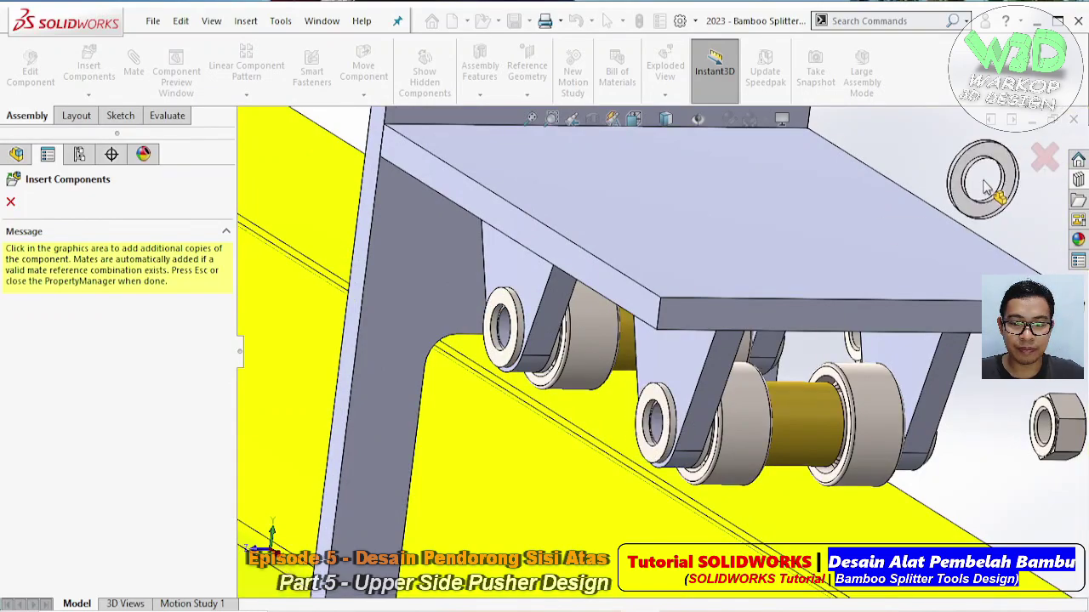
key("Escape")
middle_click_drag(987, 188, 562, 336)
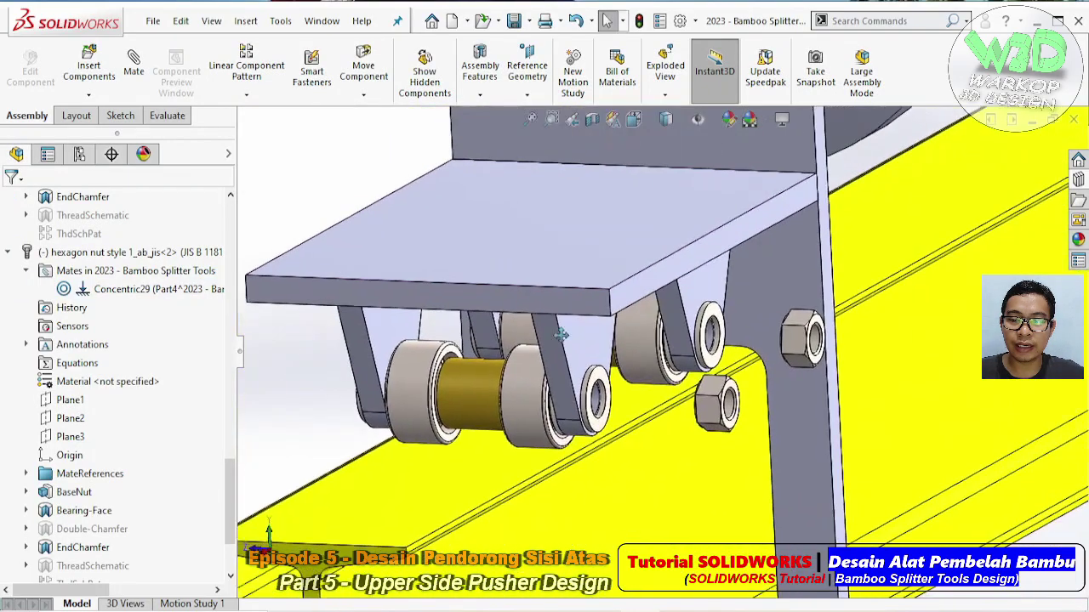
- Select the heavy-load Spring Lock Washer No. 3 under Washers > Spring Lock Washers
left_click(1076, 181)
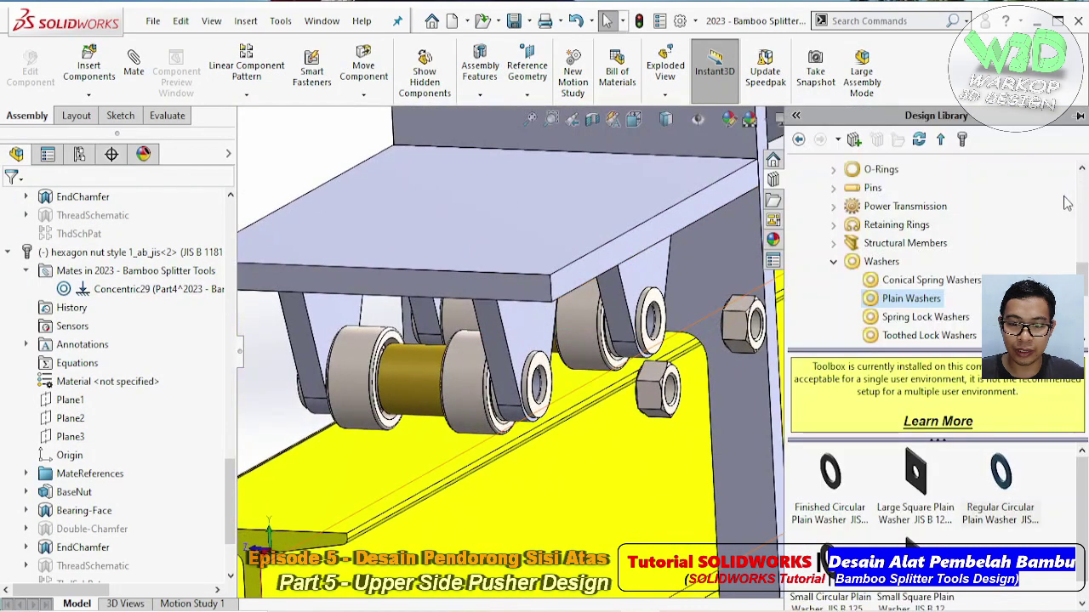
left_click(945, 320)
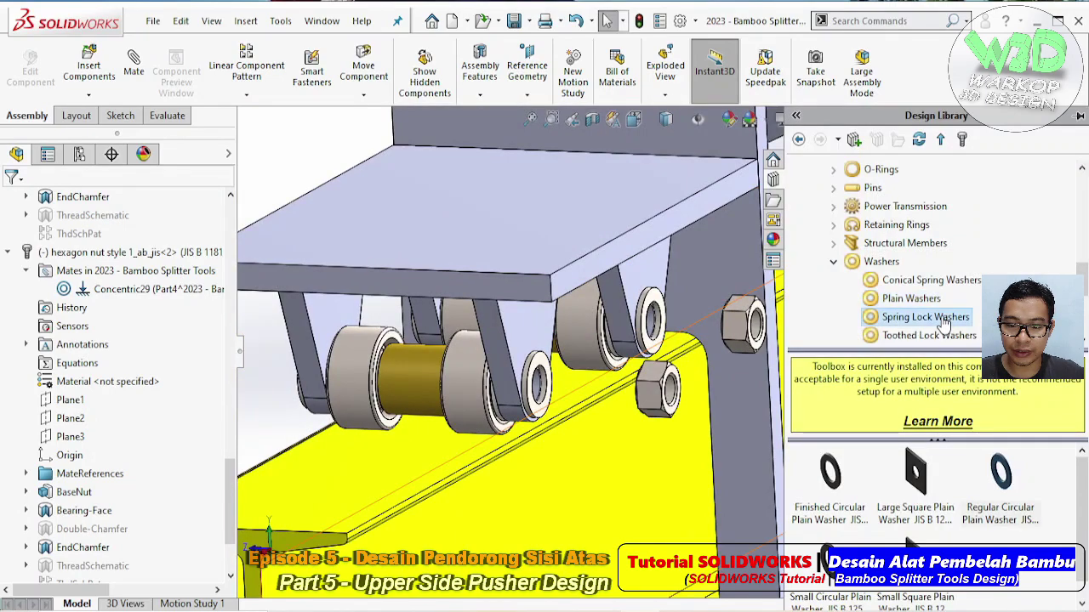
left_click(917, 504)
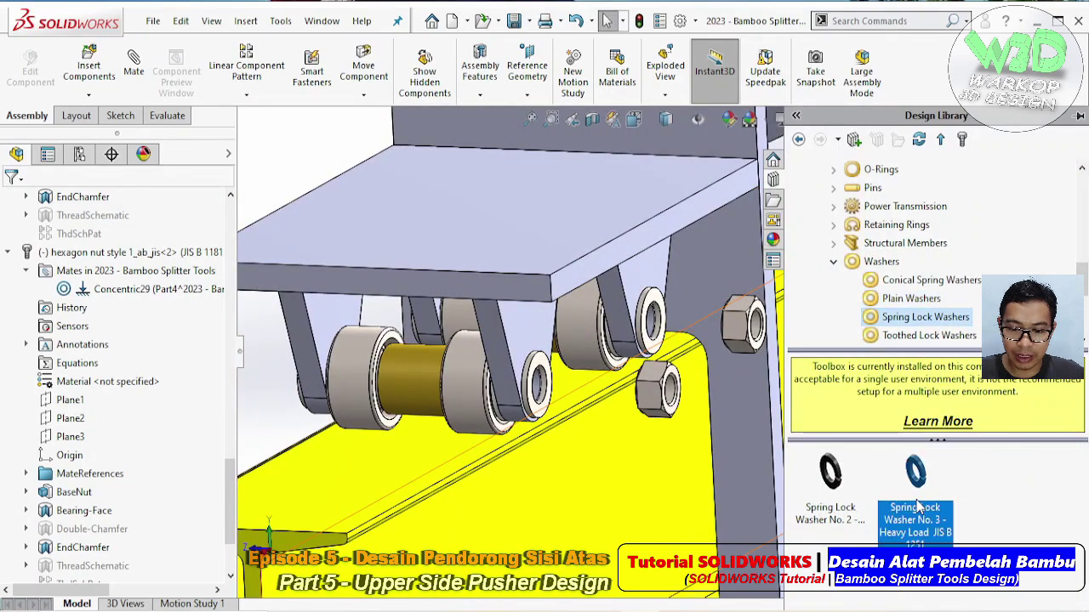
left_click(832, 502)
left_click(934, 496)
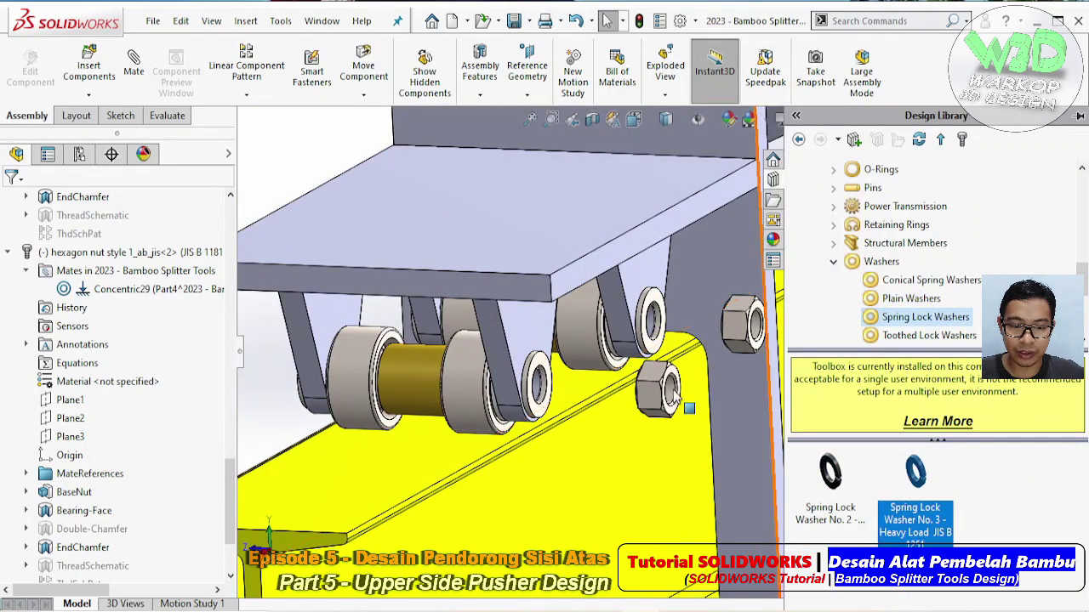
- Place M12 No. 3 spring lock washers on the plain washers, including the left and lower roller pins
left_click_drag(806, 423, 685, 311)
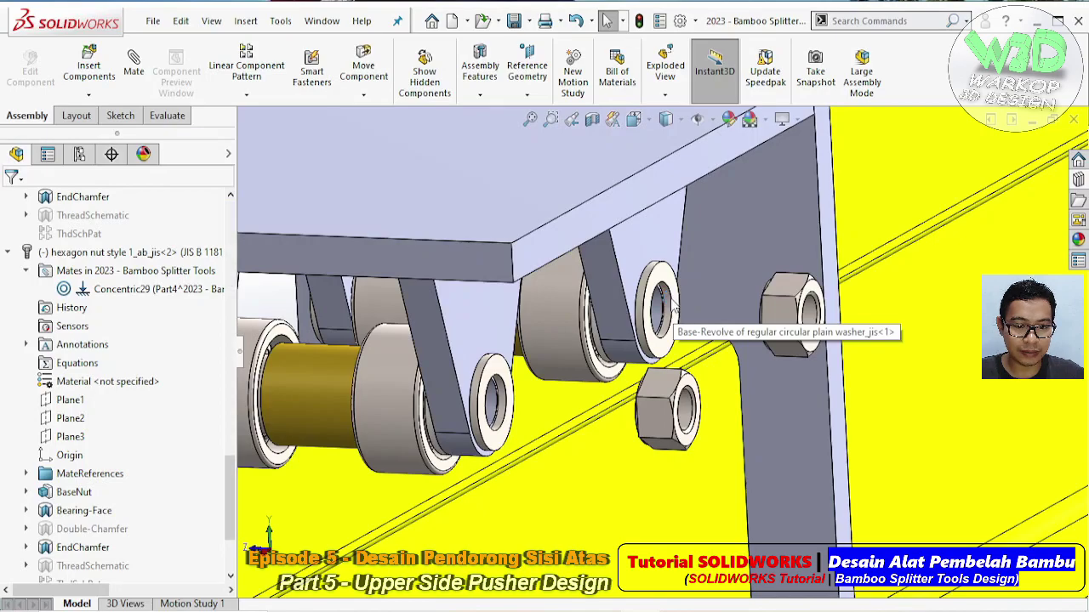
left_click_drag(672, 312, 675, 309)
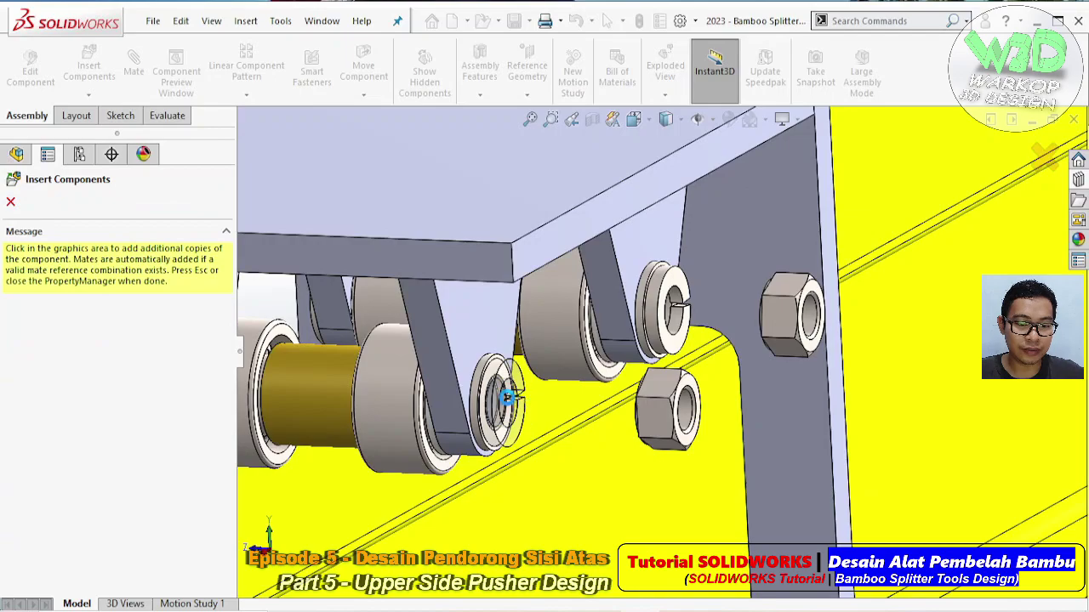
middle_click_drag(507, 396, 418, 319)
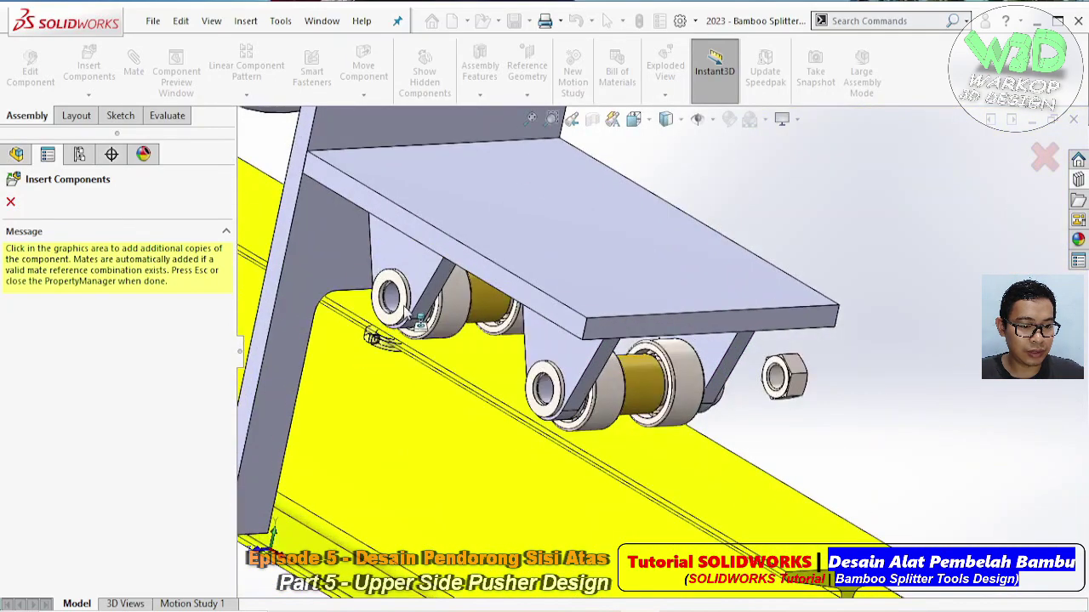
left_click(417, 318)
left_click(549, 382)
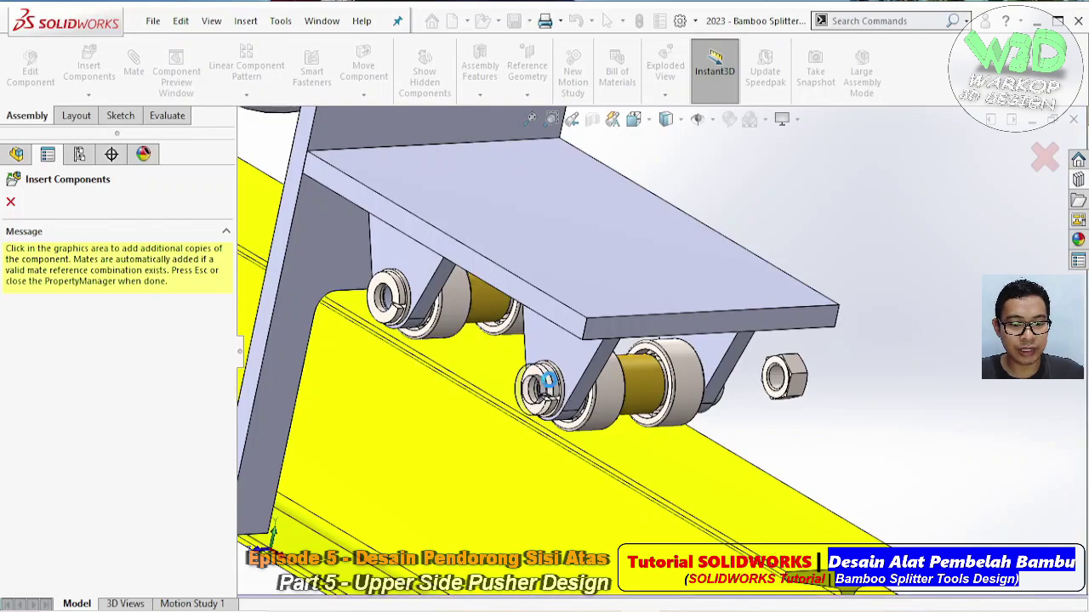
key("Escape")
mouse_move(548, 382)
middle_mouse_down()
mouse_move(766, 374)
mouse_move(568, 407)
middle_mouse_up()
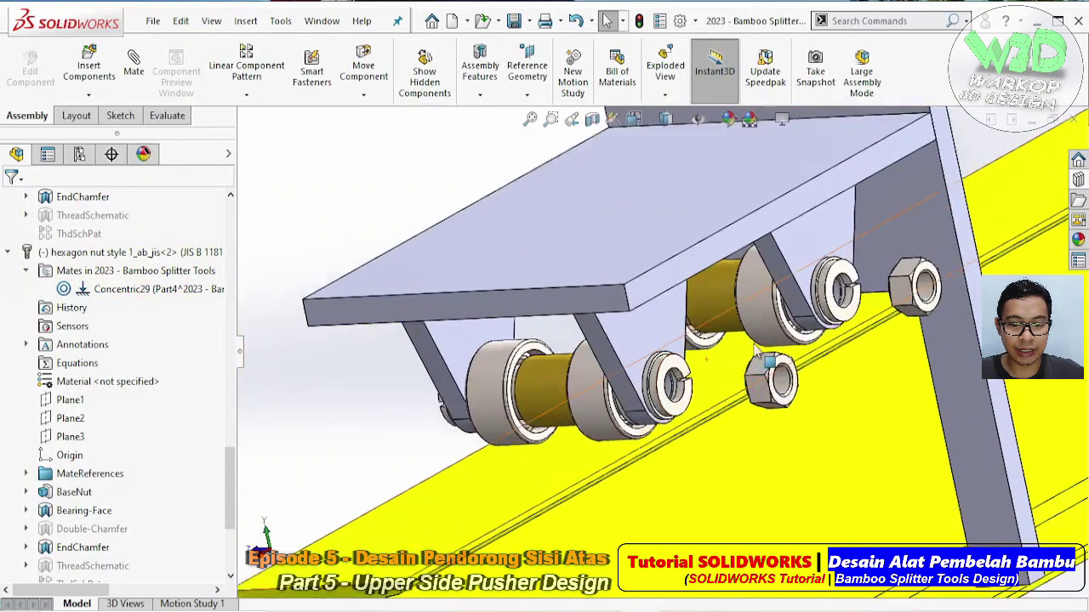
scroll(568, 407, "down", 3)
- Mate the first hexagon nut face flush against its spring lock washer
left_click(568, 407)
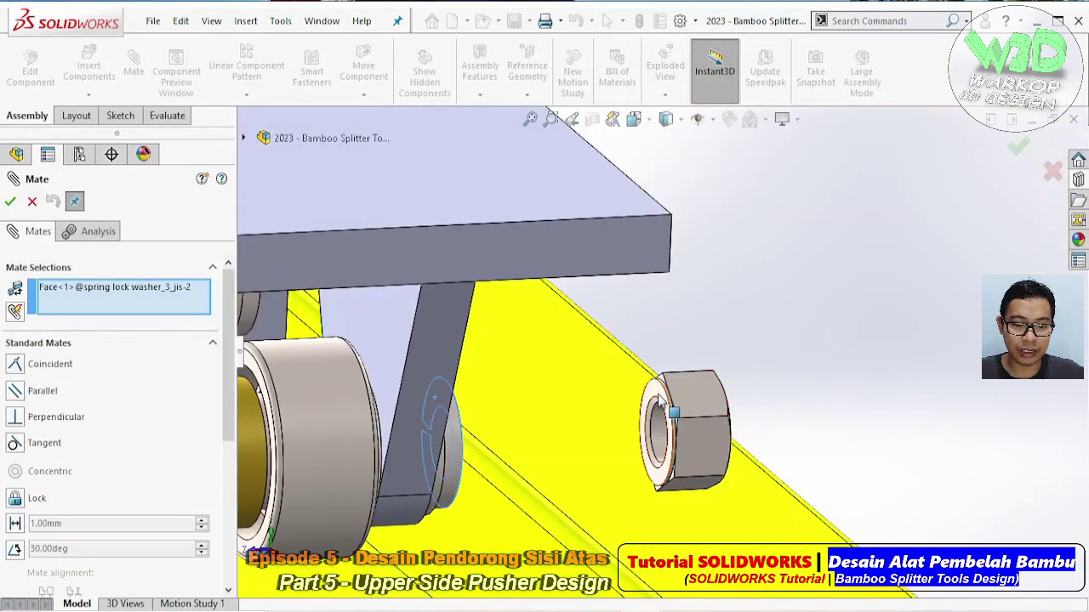
left_click(657, 400)
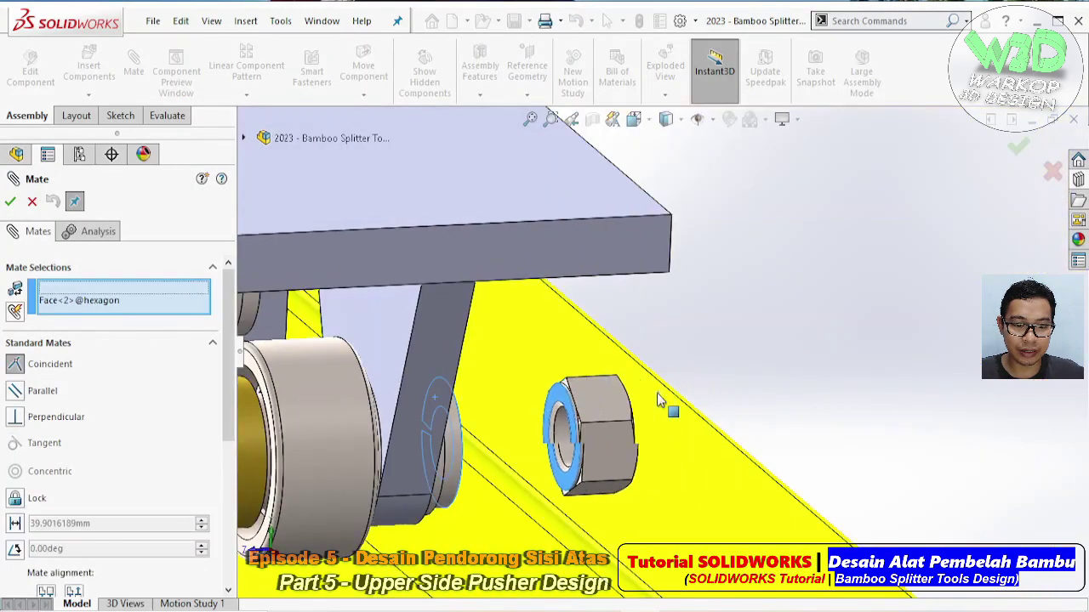
left_click(838, 422)
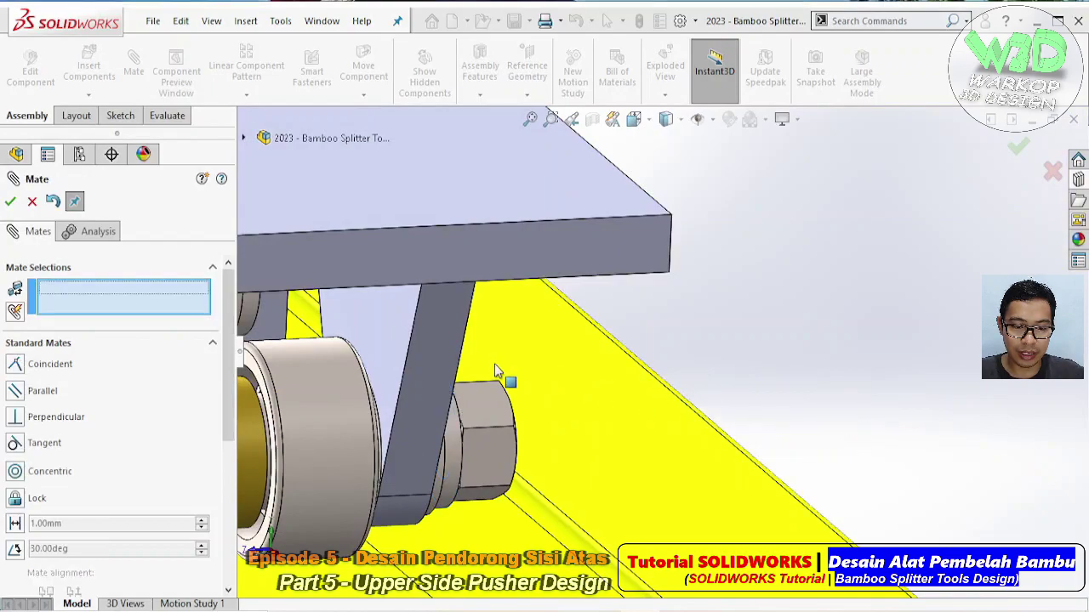
- Add a Coincident mate seating the next nut against spring lock washer_3_jis-1, then close Mate
middle_click_drag(503, 372, 812, 264)
left_click(812, 263)
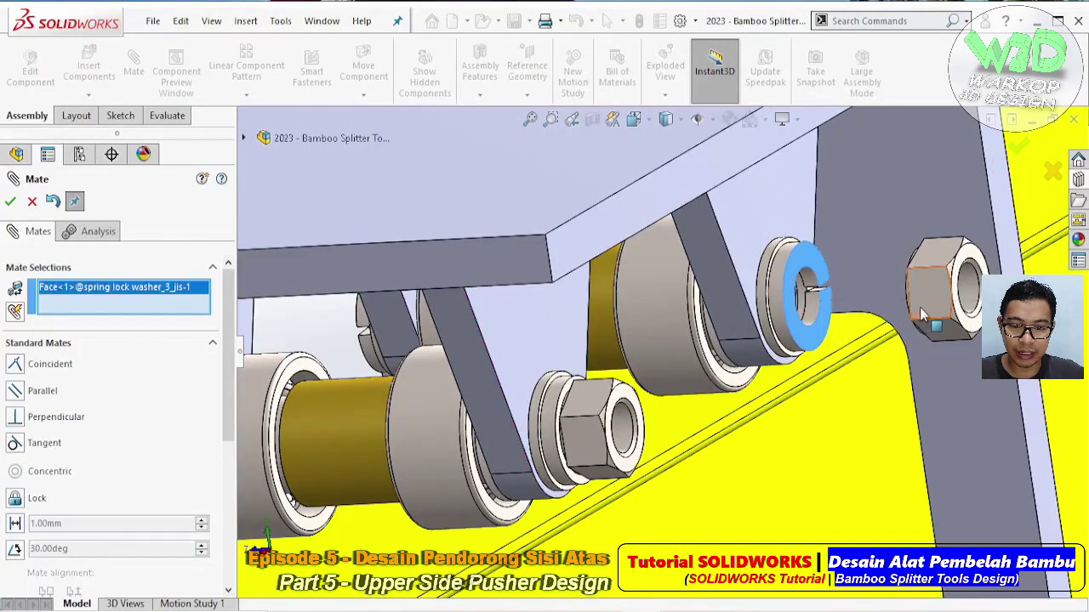
scroll(927, 303, "down", 3)
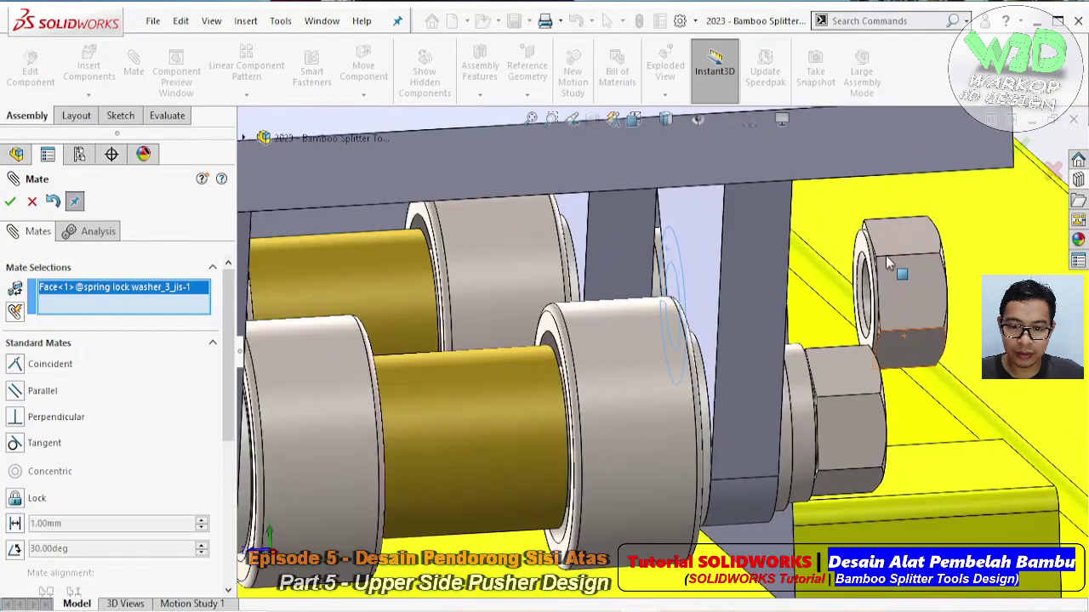
scroll(901, 289, "down", 2)
left_click(797, 260)
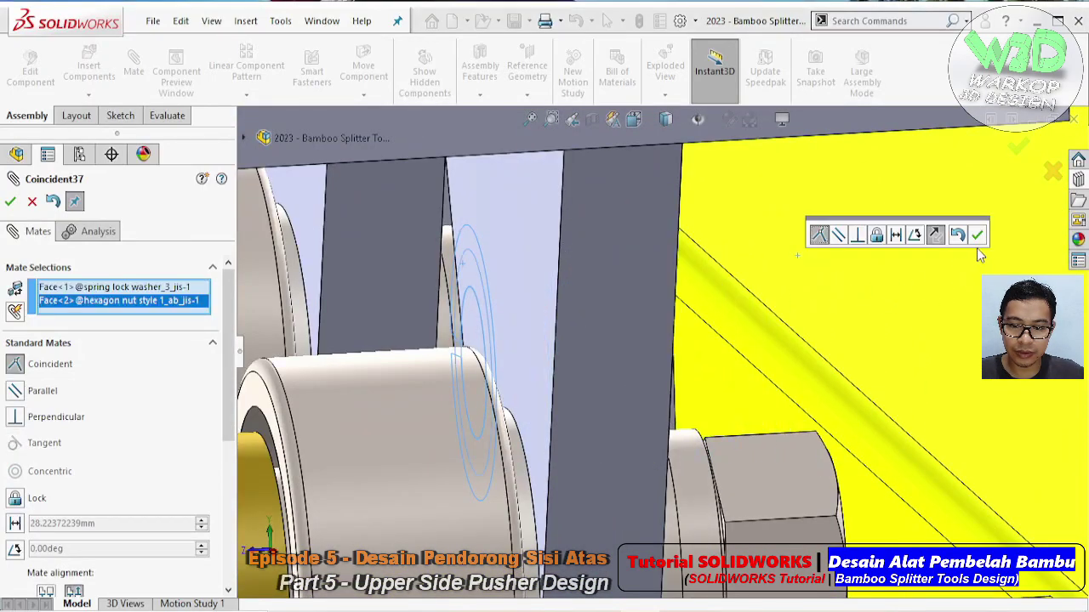
left_click(978, 237)
key("Escape")
- Orbit to a frontal view of the rollers to check the seated nuts
scroll(642, 331, "up", 3)
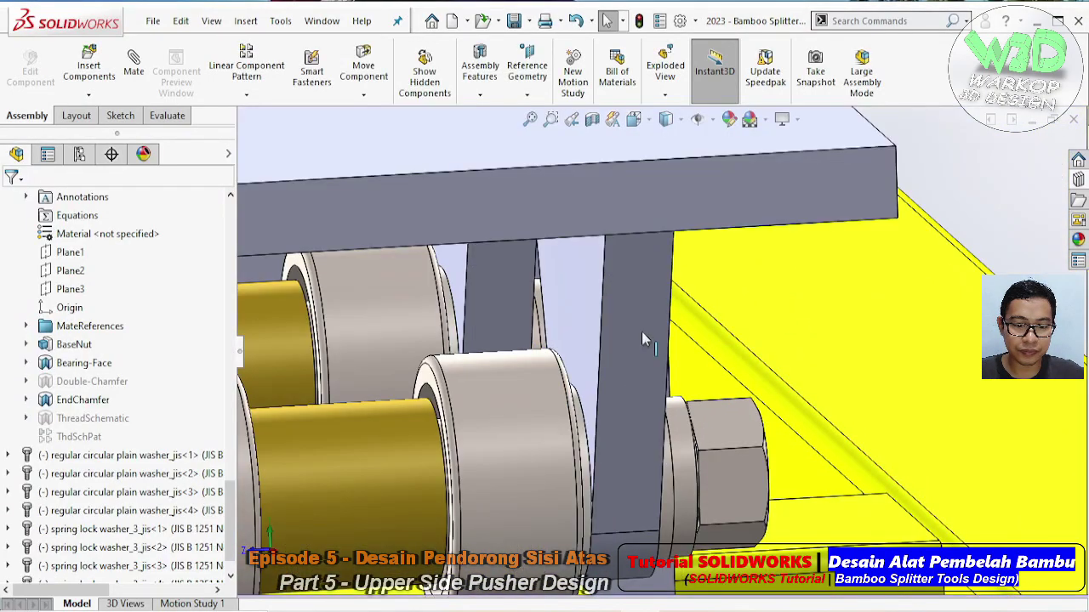
middle_click_drag(641, 331, 595, 383)
scroll(584, 387, "down", 3)
scroll(583, 387, "down", 3)
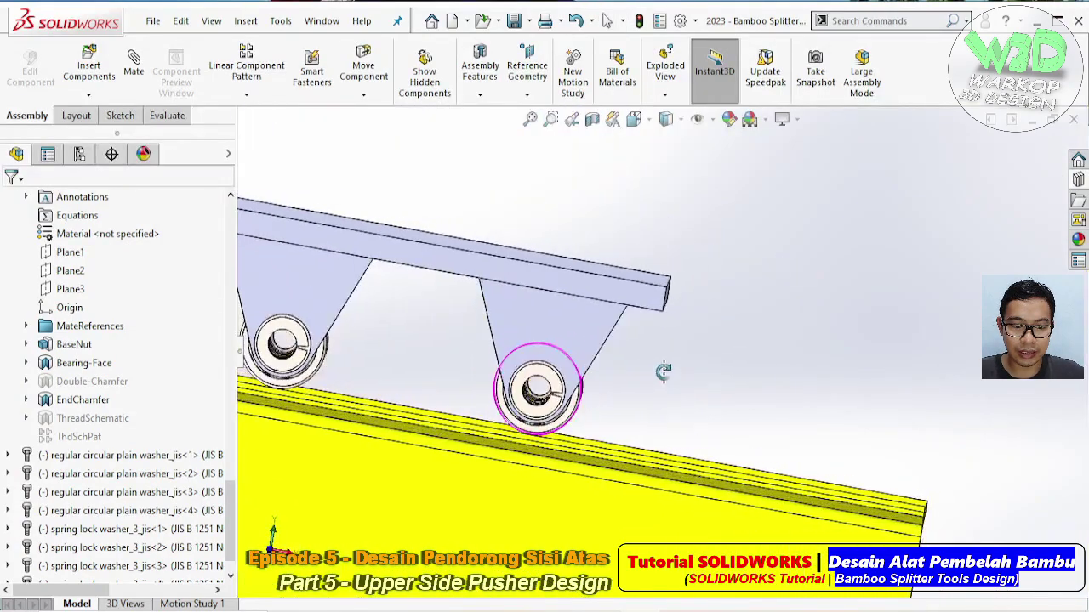
scroll(660, 369, "up", 3)
middle_click_drag(661, 370, 818, 368)
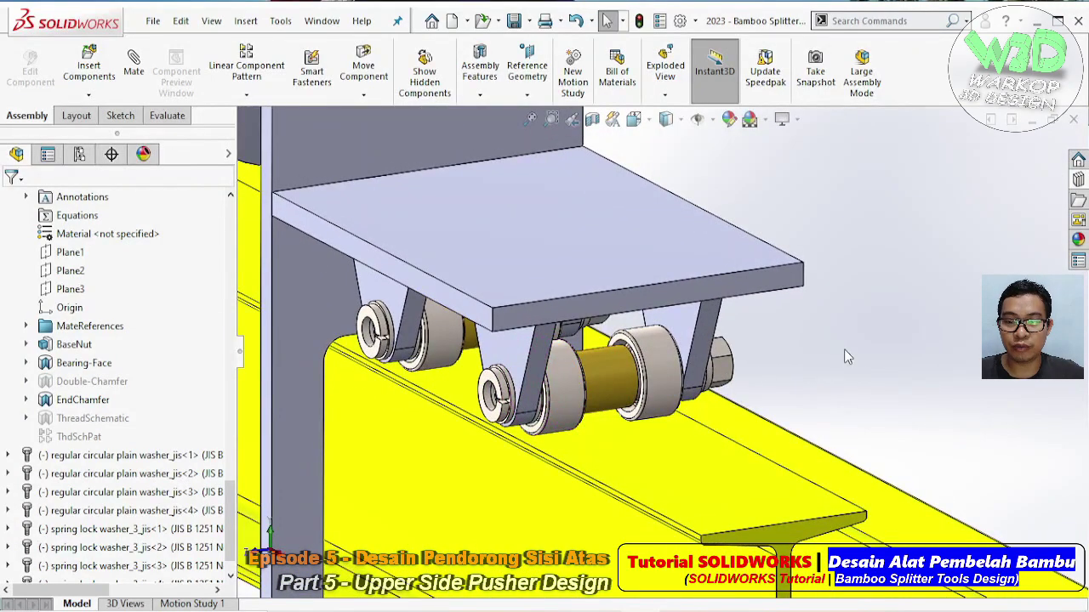
- Browse the Toolbox to JIS > Bolts and Screws > Hexagon Head Bolts
left_click(1079, 180)
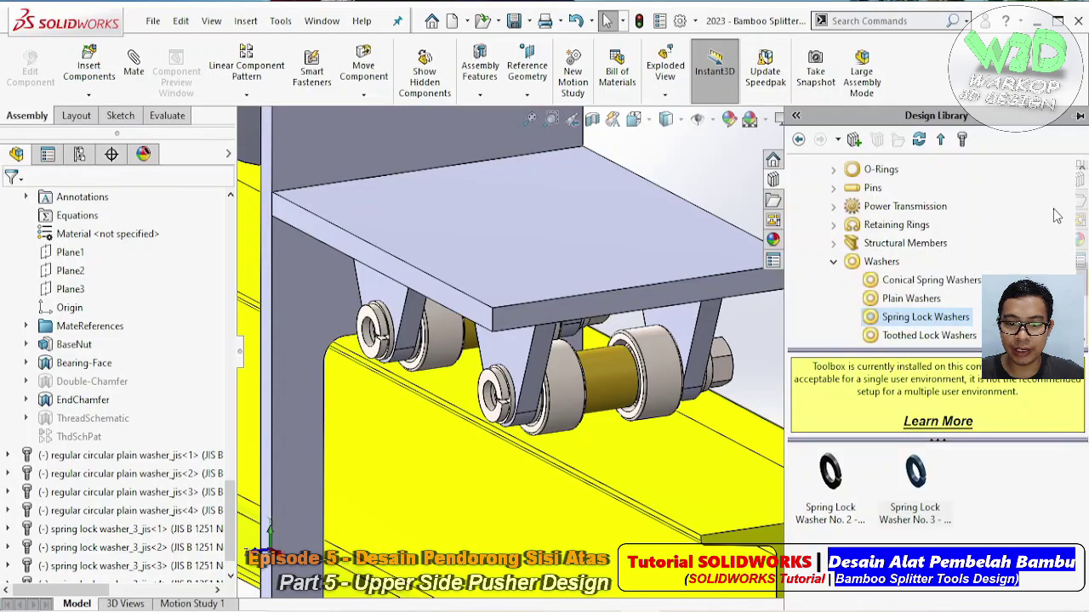
scroll(1025, 241, "up", 2)
scroll(1025, 241, "up", 3)
scroll(1025, 240, "up", 1)
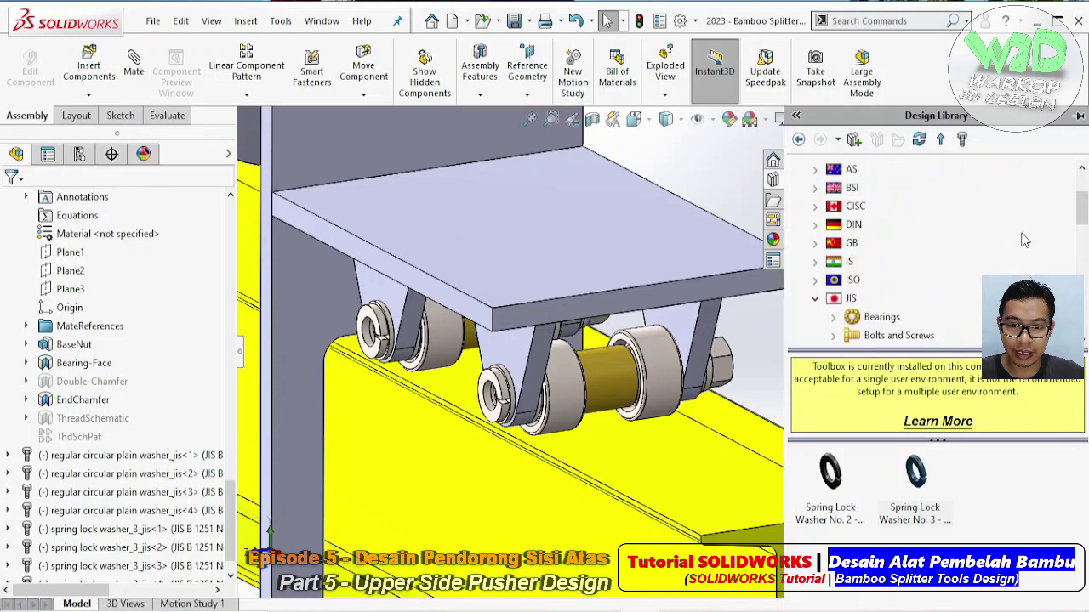
scroll(1025, 241, "down", 1)
scroll(1024, 240, "down", 1)
left_click(906, 238)
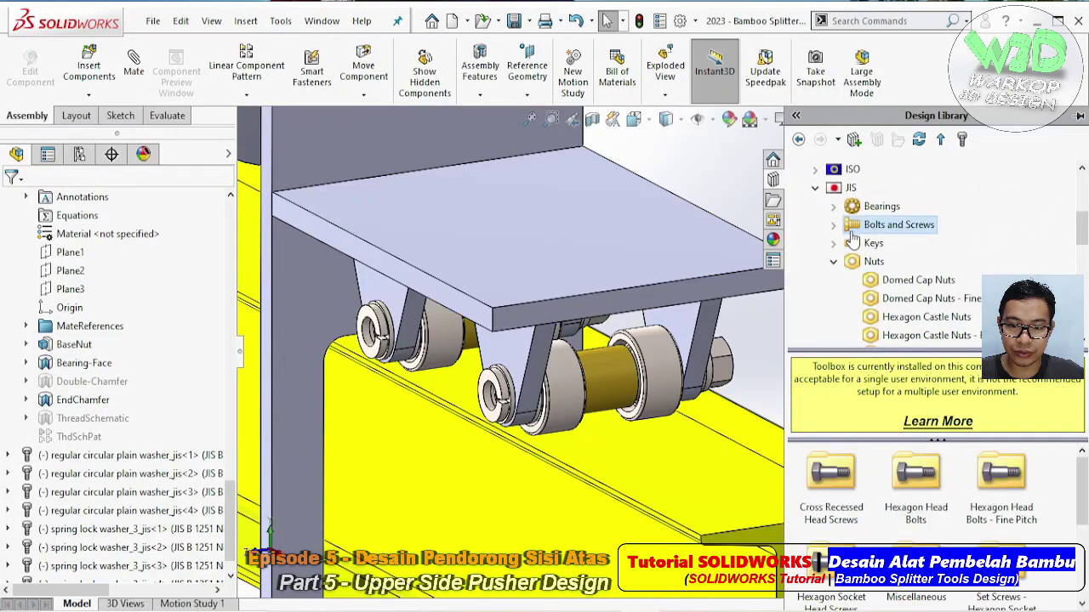
left_click(838, 231)
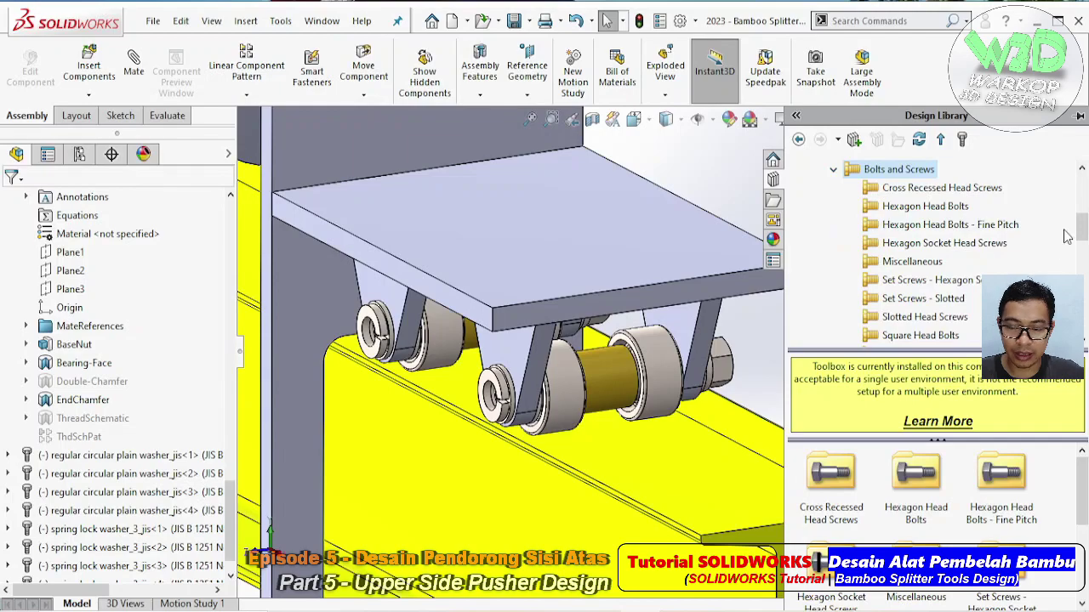
left_click(959, 207)
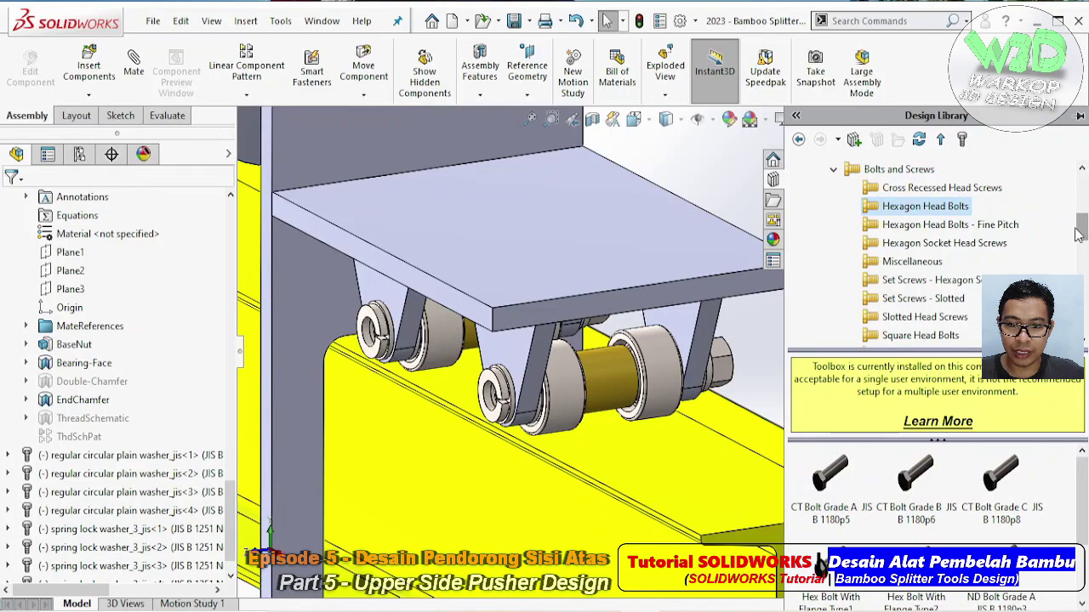
- Drag the CT Bolt Grade A into the assembly toward the roller's pin hole
left_click_drag(872, 515, 634, 473)
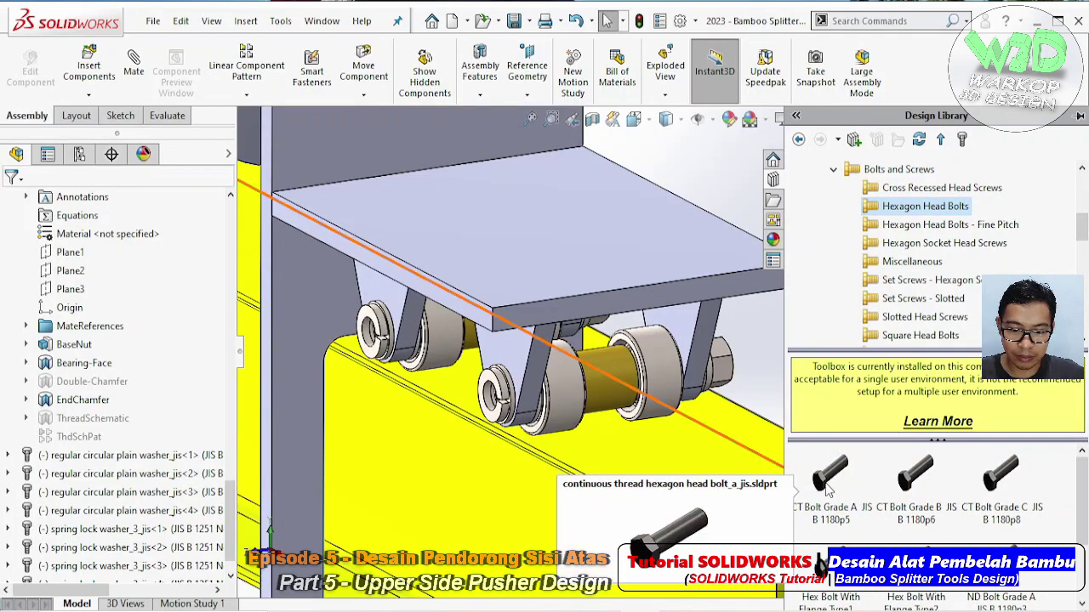
scroll(712, 428, "down", 3)
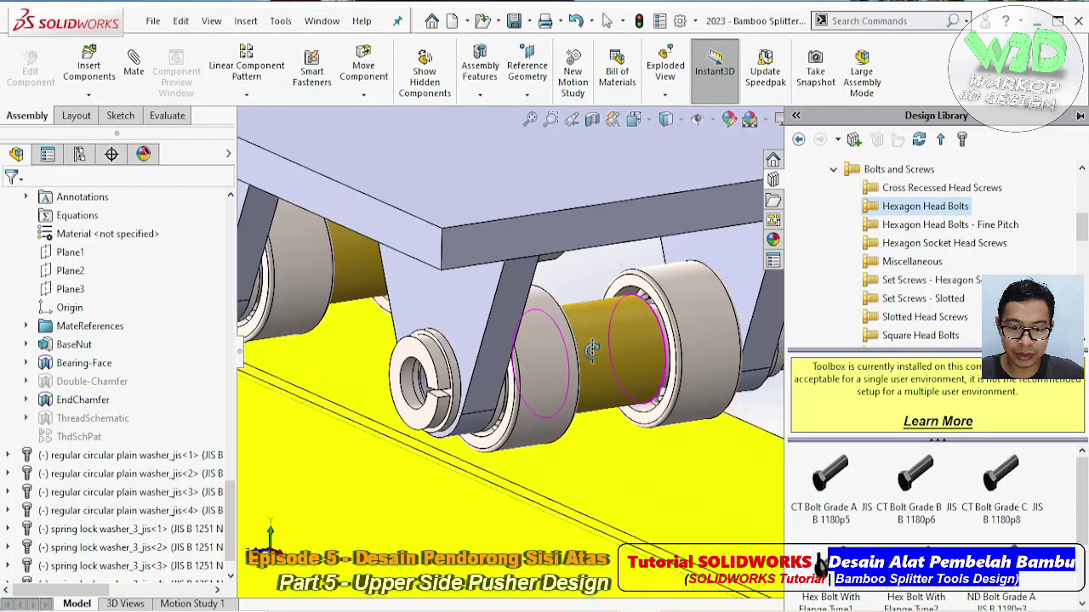
left_click(834, 478)
left_click_drag(833, 478, 430, 389)
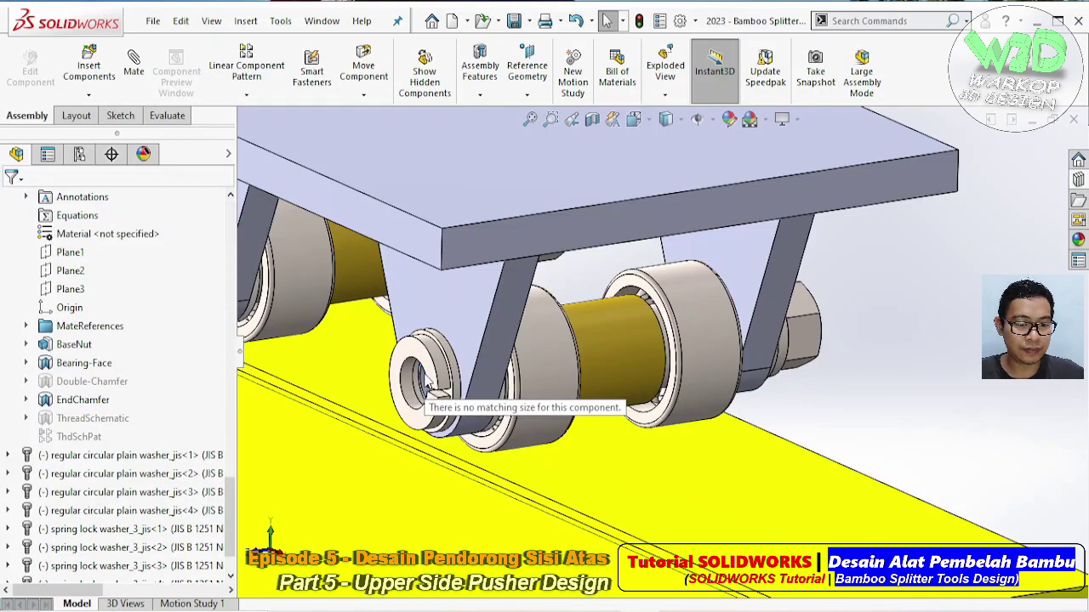
- Drop the hexagon head bolt into the roller's pin hole and inspect it from several angles
left_click_drag(430, 390, 417, 378)
middle_click_drag(466, 364, 463, 322)
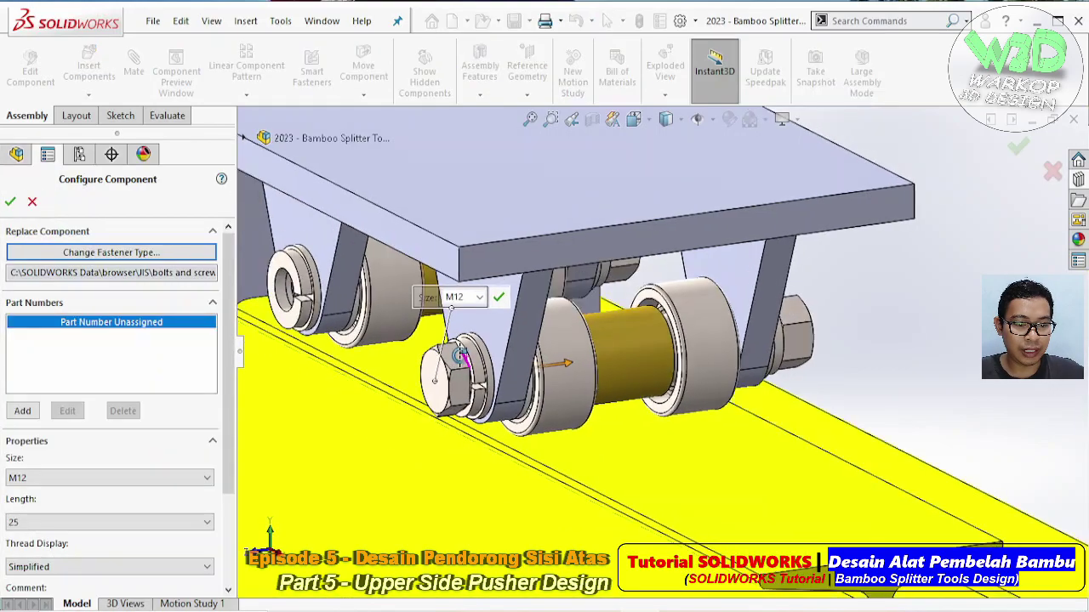
middle_click_drag(456, 365, 712, 353)
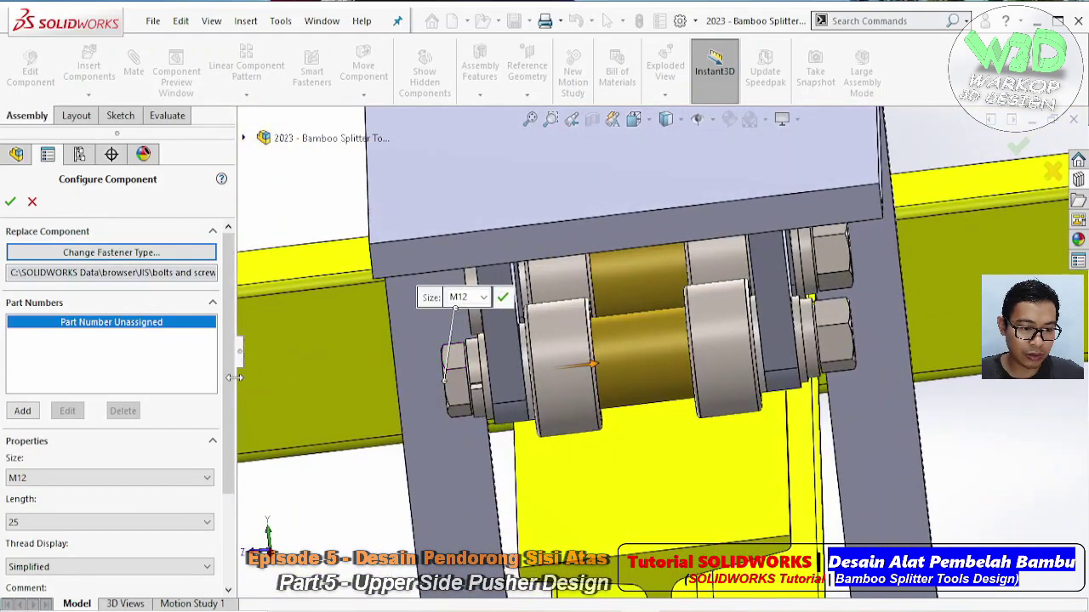
middle_click_drag(722, 339, 908, 337)
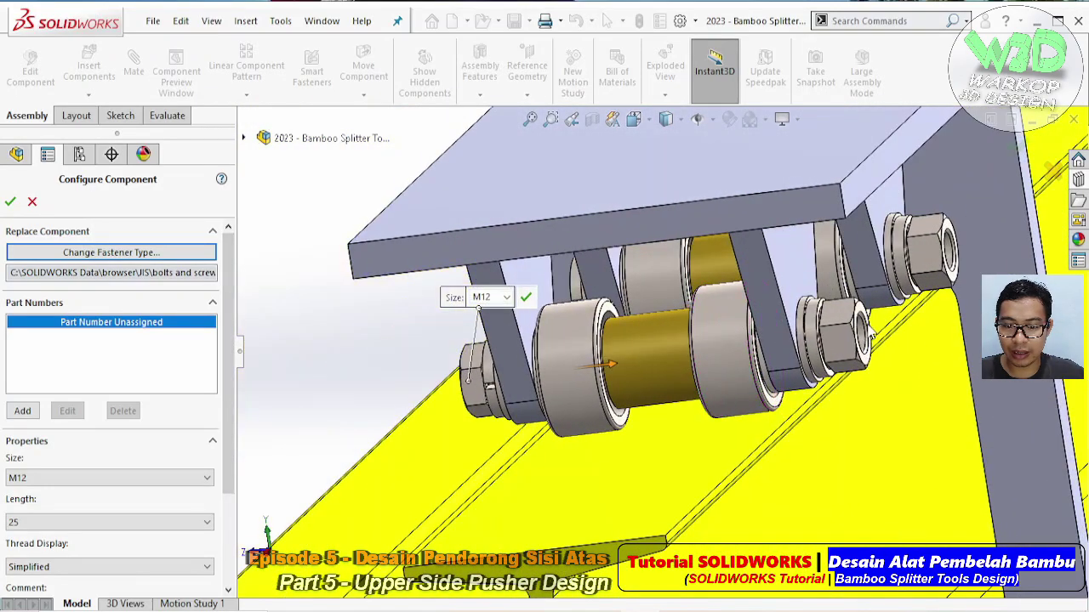
scroll(204, 425, "down", 3)
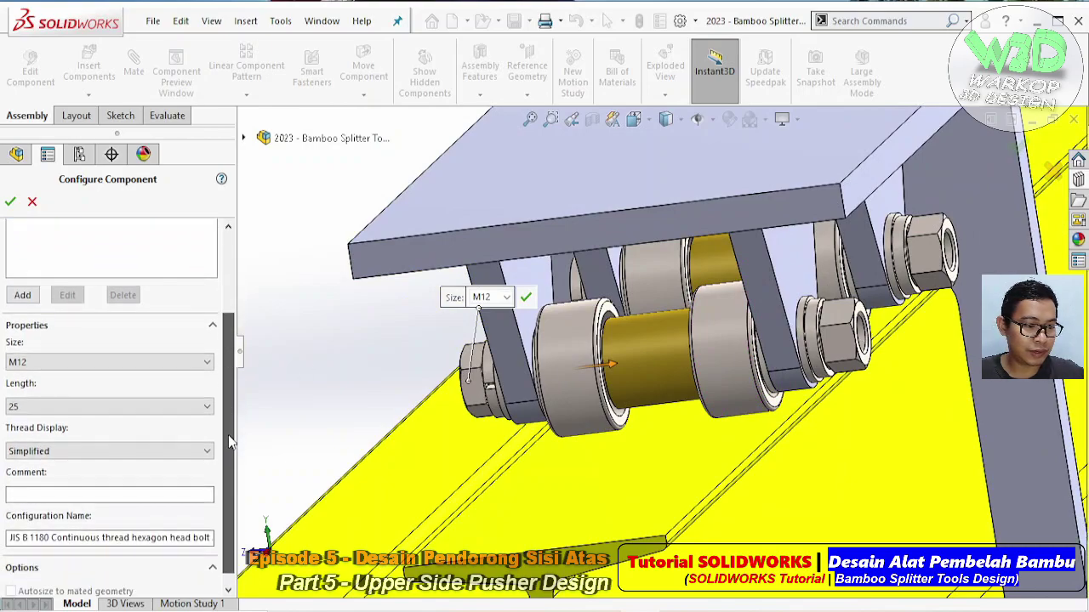
- Try bolt lengths 100 then 120 and set the thread display to Schematic
left_click(174, 410)
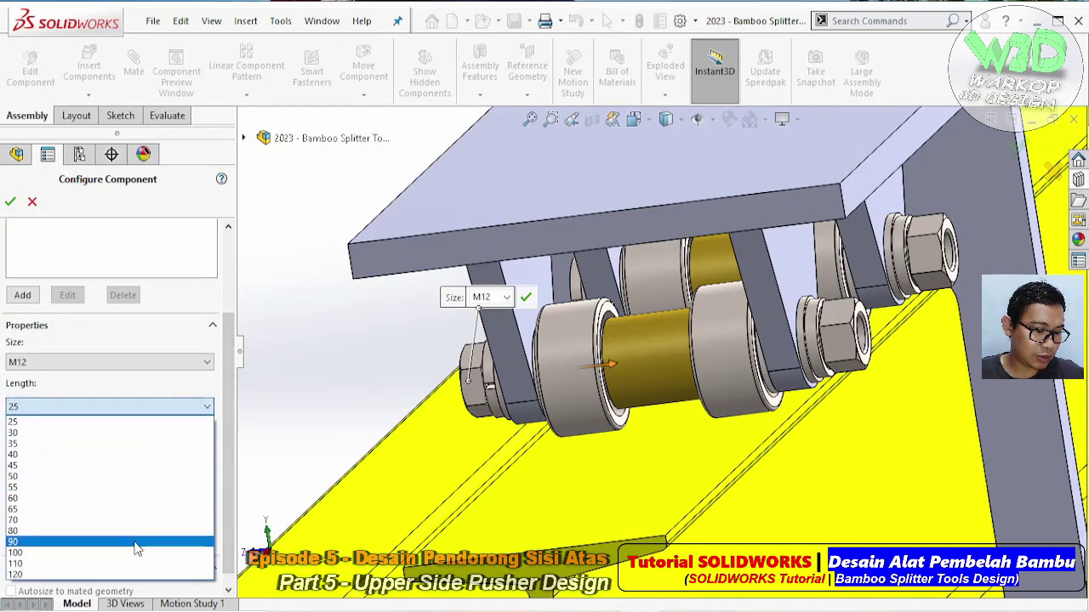
left_click(129, 554)
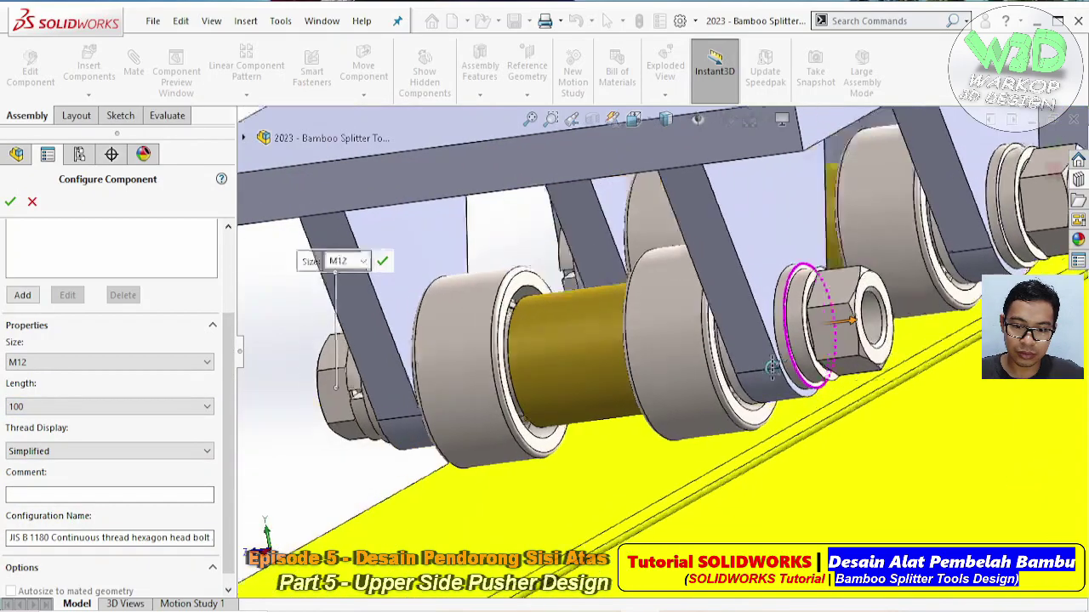
middle_click_drag(851, 340, 596, 357)
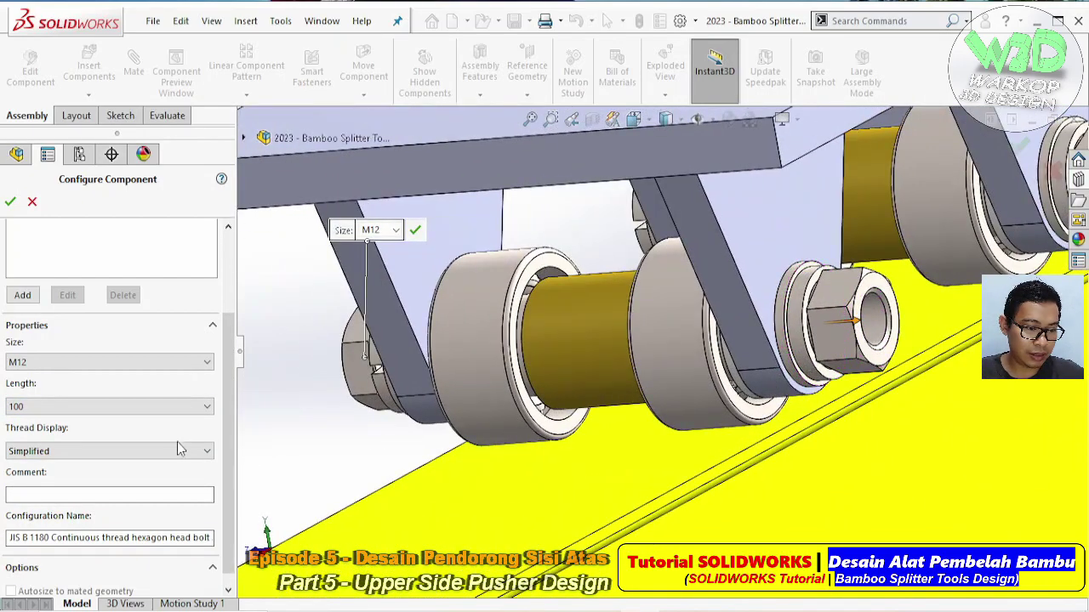
left_click(179, 449)
left_click(157, 408)
left_click(157, 409)
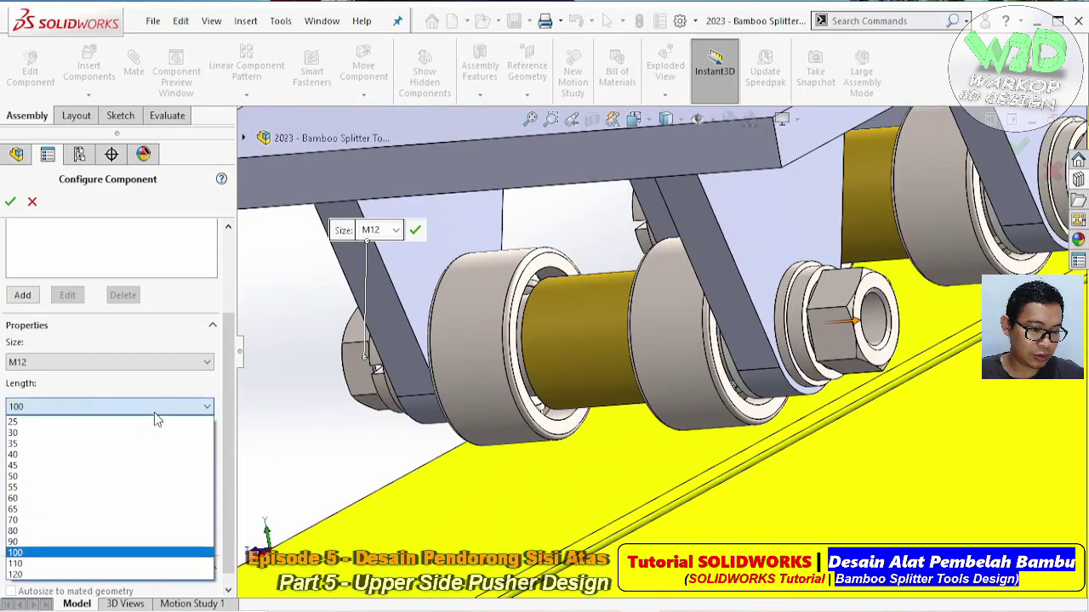
left_click(94, 575)
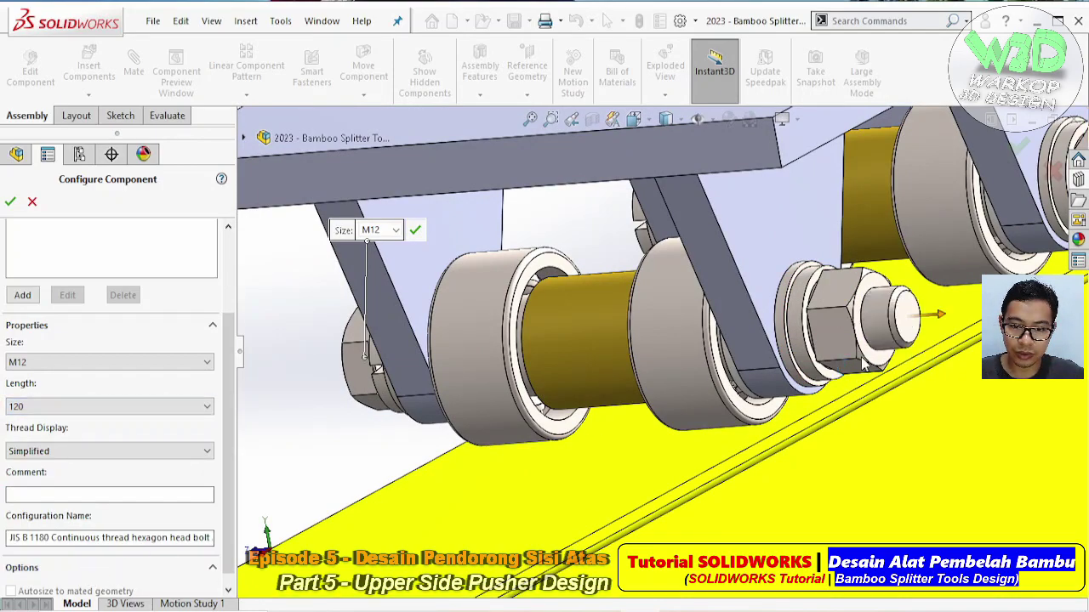
left_click(124, 452)
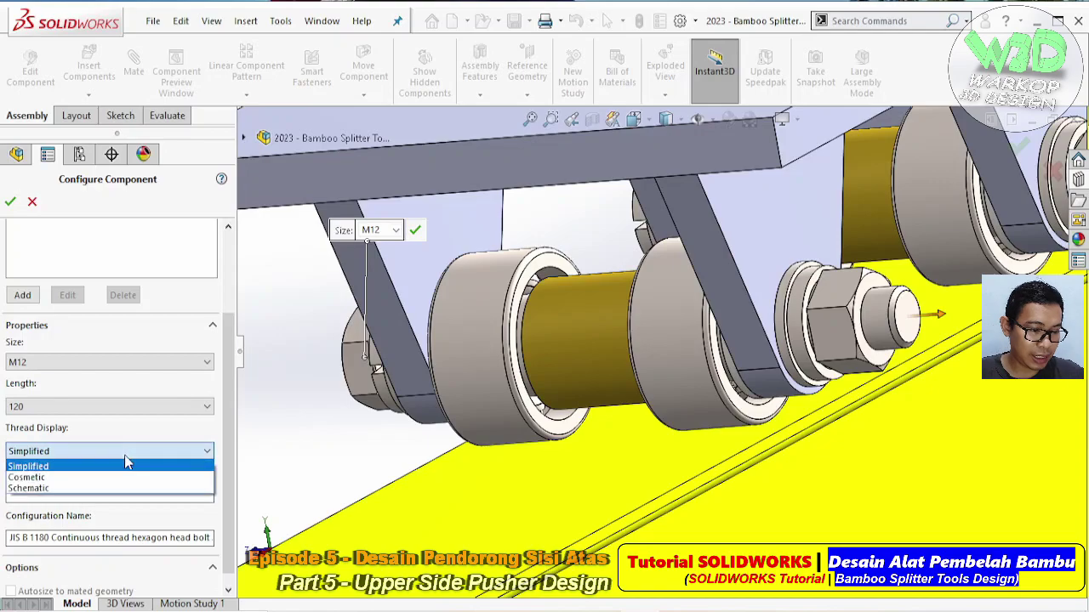
left_click(70, 489)
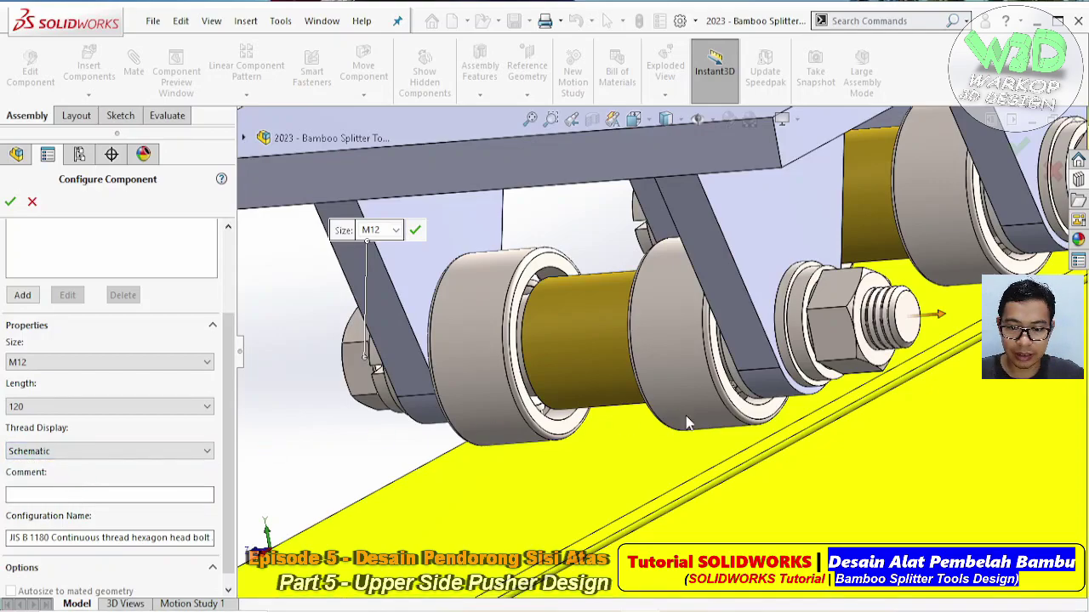
- Compare a 110 mm length, then settle on bolt length 120
middle_click_drag(750, 361, 476, 374)
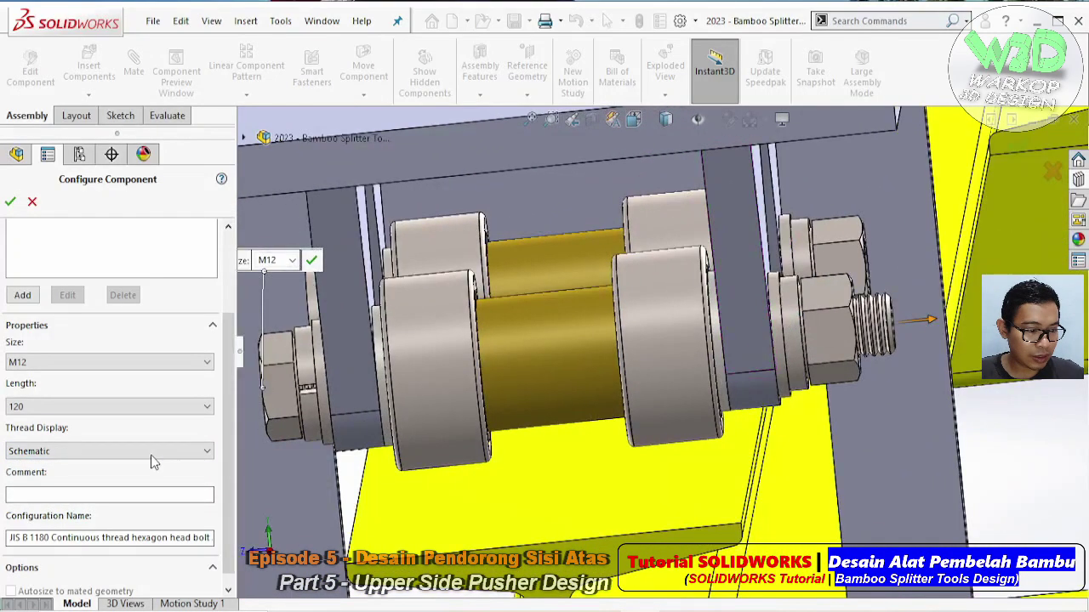
left_click(100, 414)
left_click(48, 563)
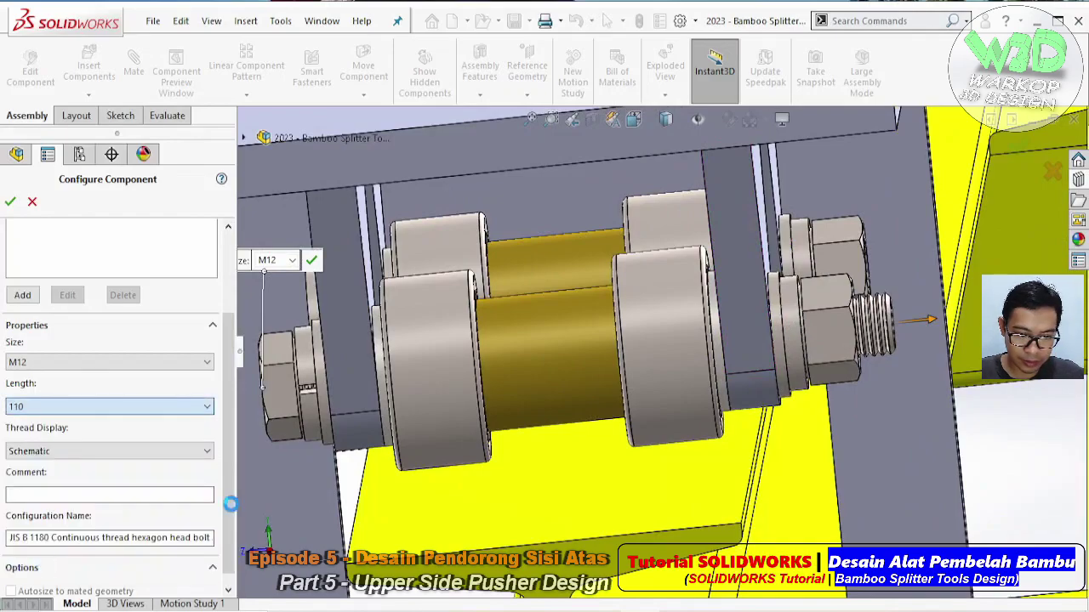
middle_click_drag(739, 352, 431, 410)
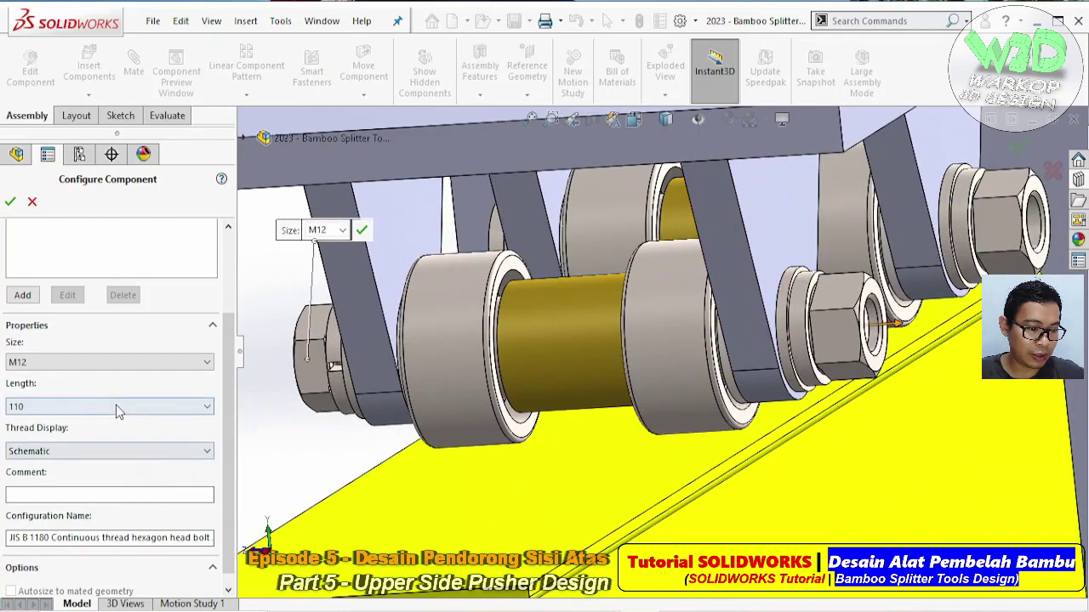
left_click(117, 409)
left_click(42, 575)
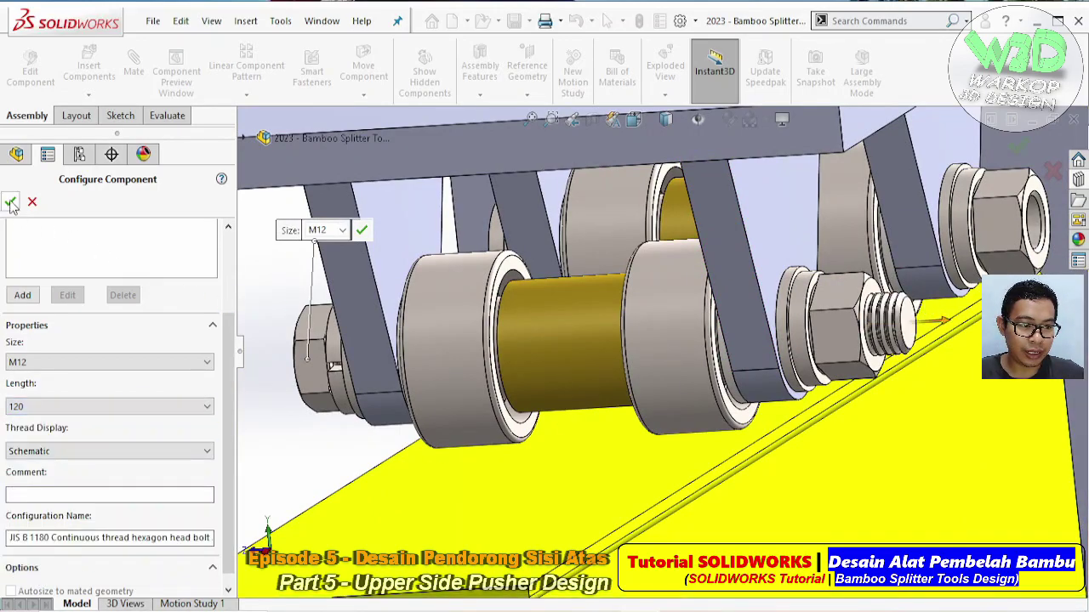
key("Return")
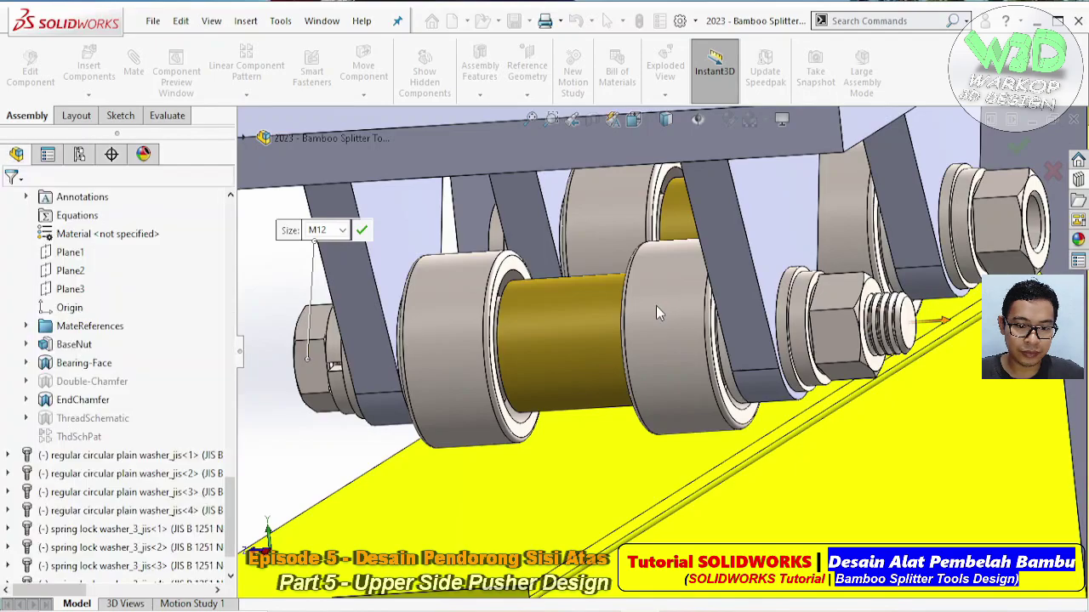
middle_click_drag(655, 305, 702, 298)
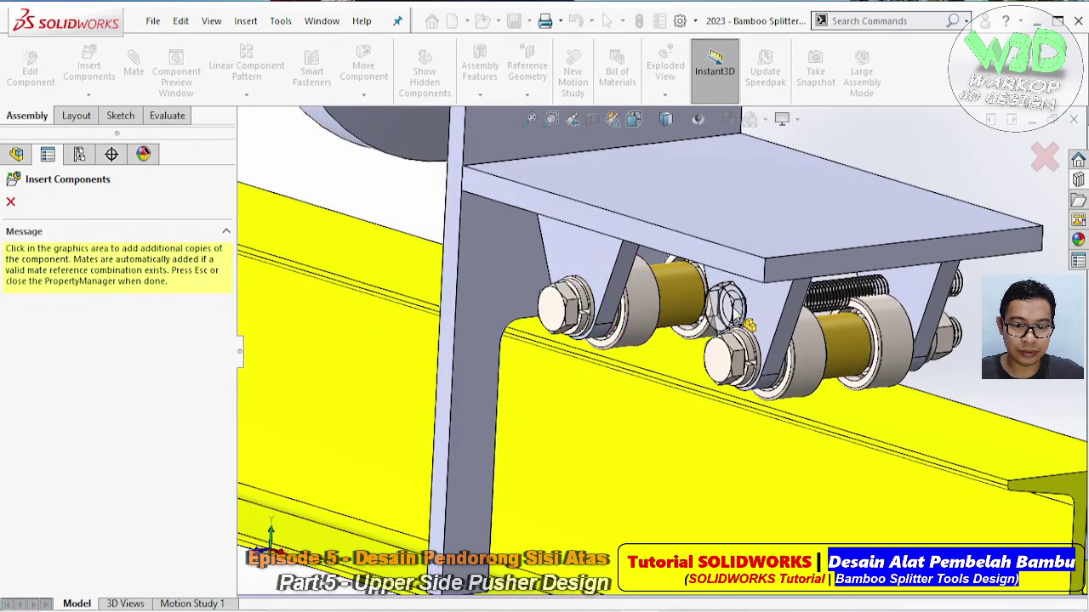
key("Escape")
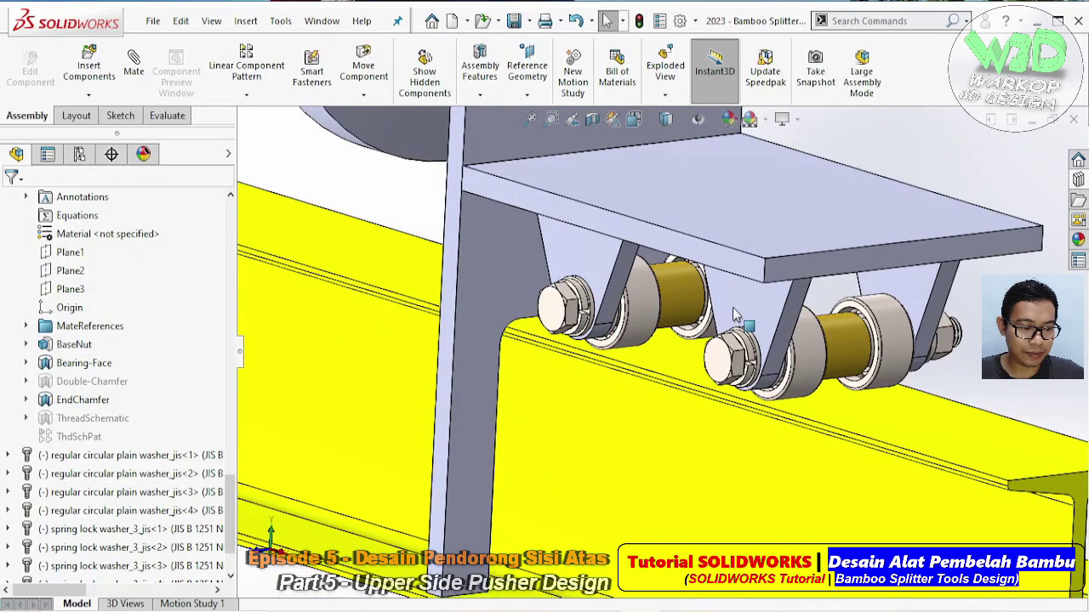
scroll(740, 379, "down", 2)
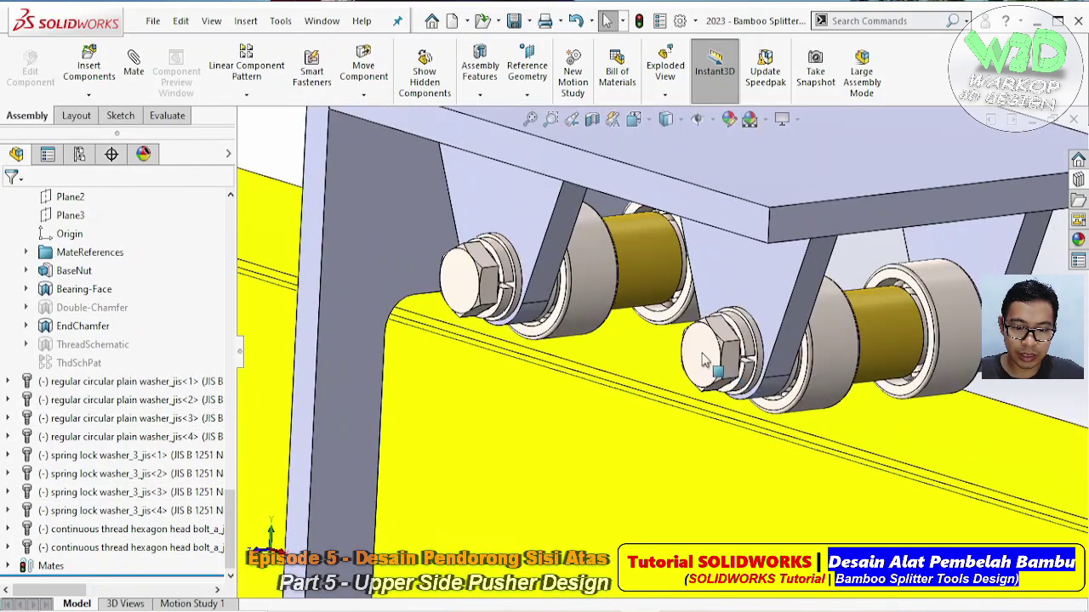
left_click(705, 355)
right_click(705, 355)
left_click(813, 221)
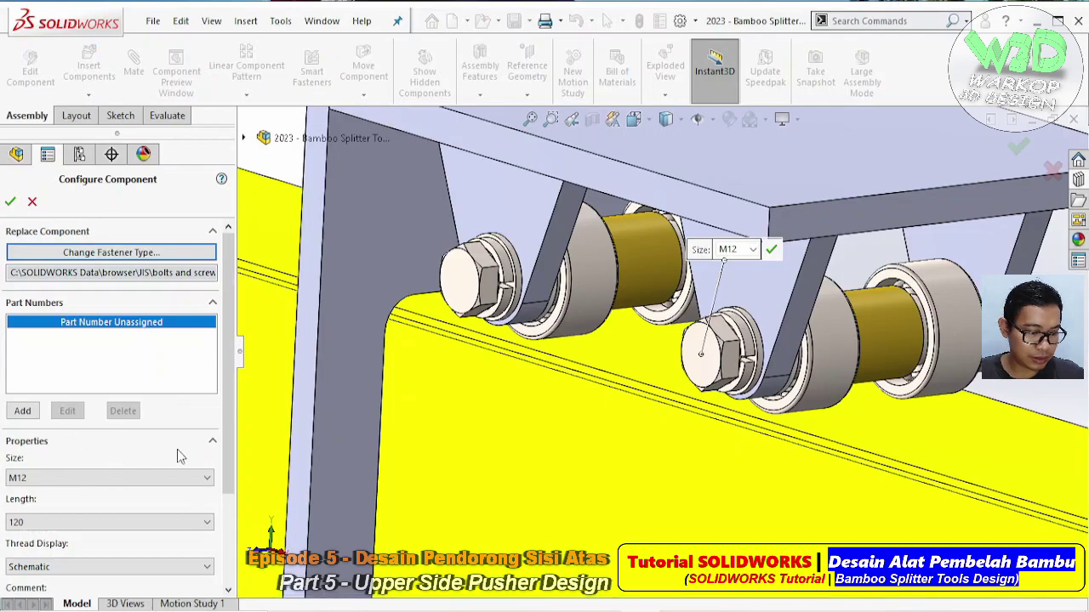
mouse_move(228, 451)
left_mouse_down()
mouse_move(228, 525)
mouse_move(228, 498)
left_mouse_up()
key("Return")
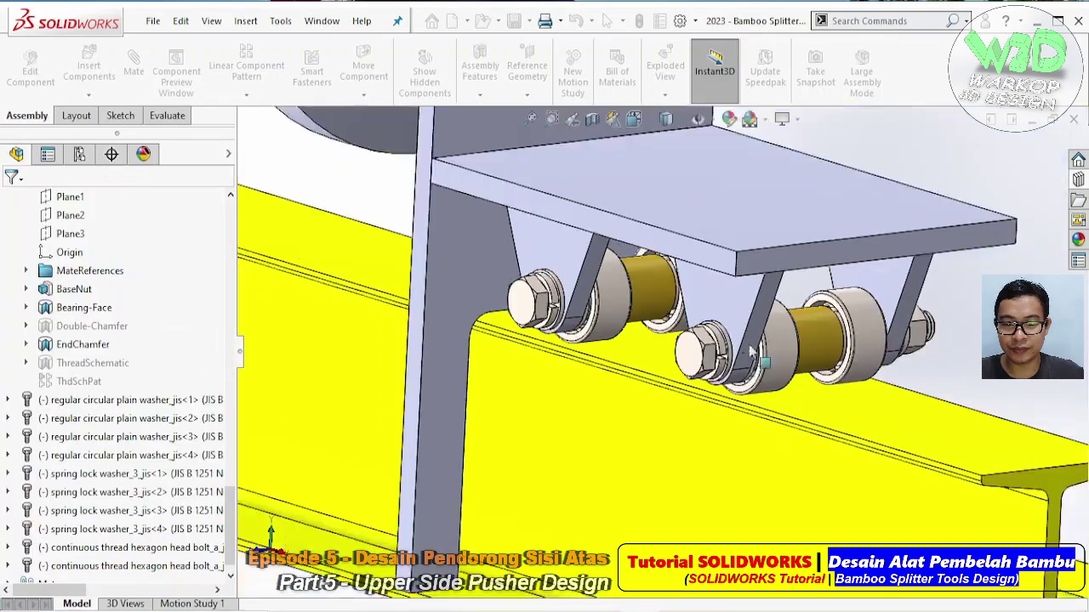
mouse_move(814, 275)
middle_mouse_down()
mouse_move(804, 346)
mouse_move(504, 391)
middle_mouse_up()
left_click(364, 380)
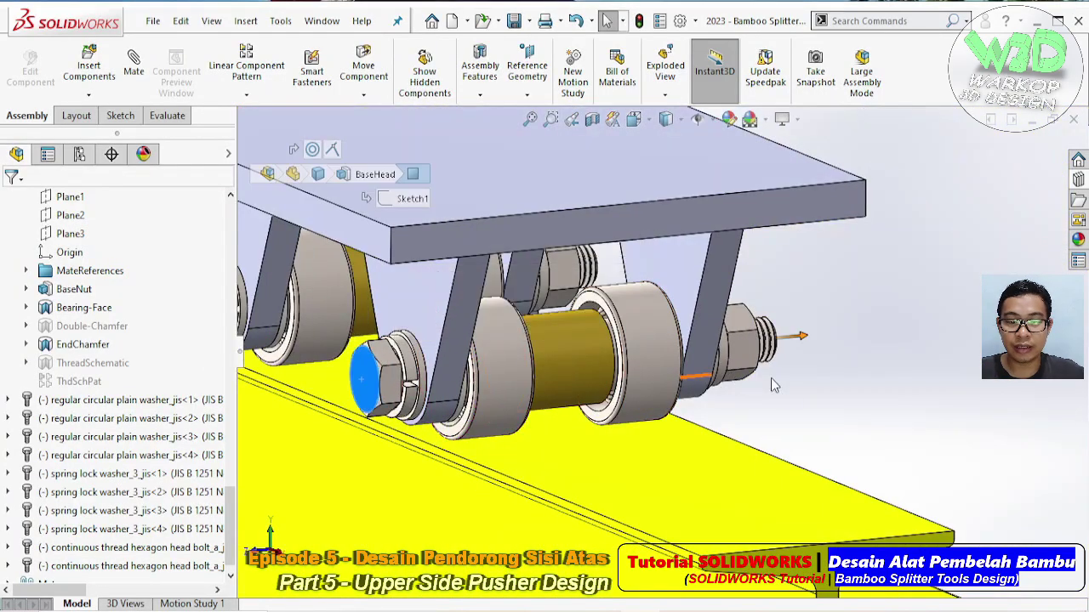
left_click(827, 382)
mouse_move(827, 382)
middle_mouse_down()
mouse_move(586, 320)
mouse_move(720, 375)
mouse_move(738, 411)
mouse_move(738, 370)
mouse_move(659, 400)
middle_mouse_up()
scroll(633, 340, "up", 2)
scroll(634, 340, "up", 3)
scroll(738, 371, "up", 5)
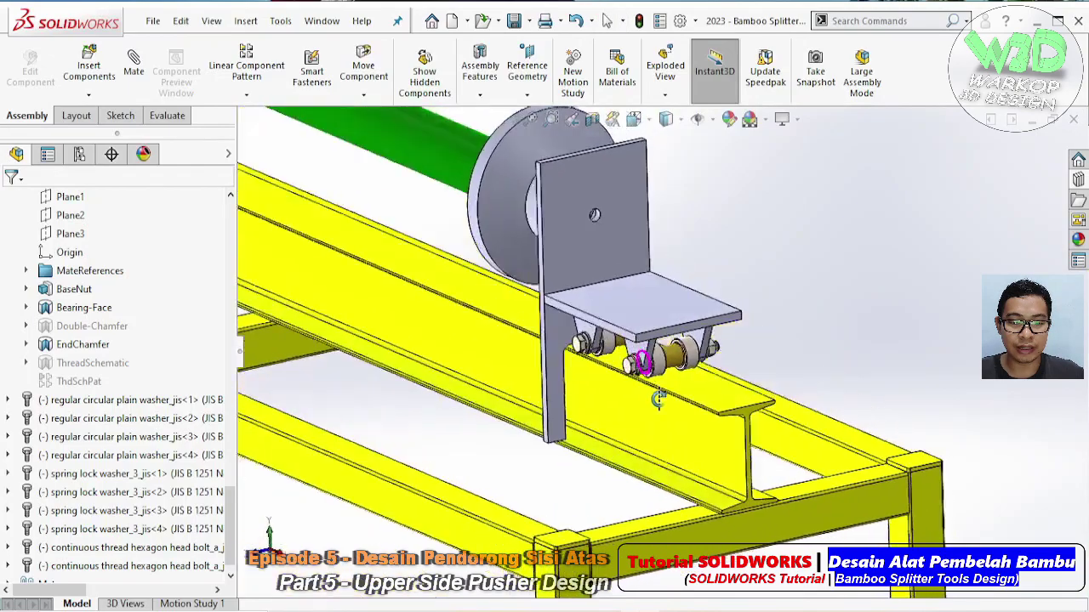
scroll(659, 400, "down", 3)
scroll(657, 361, "down", 1)
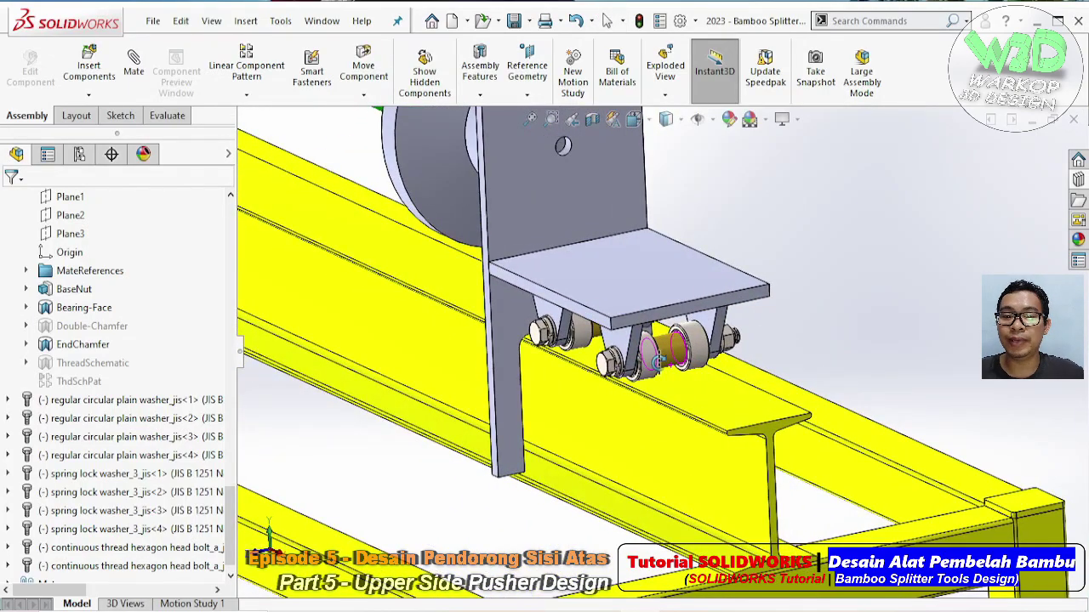
middle_click_drag(583, 403, 729, 423)
middle_click_drag(760, 414, 771, 414)
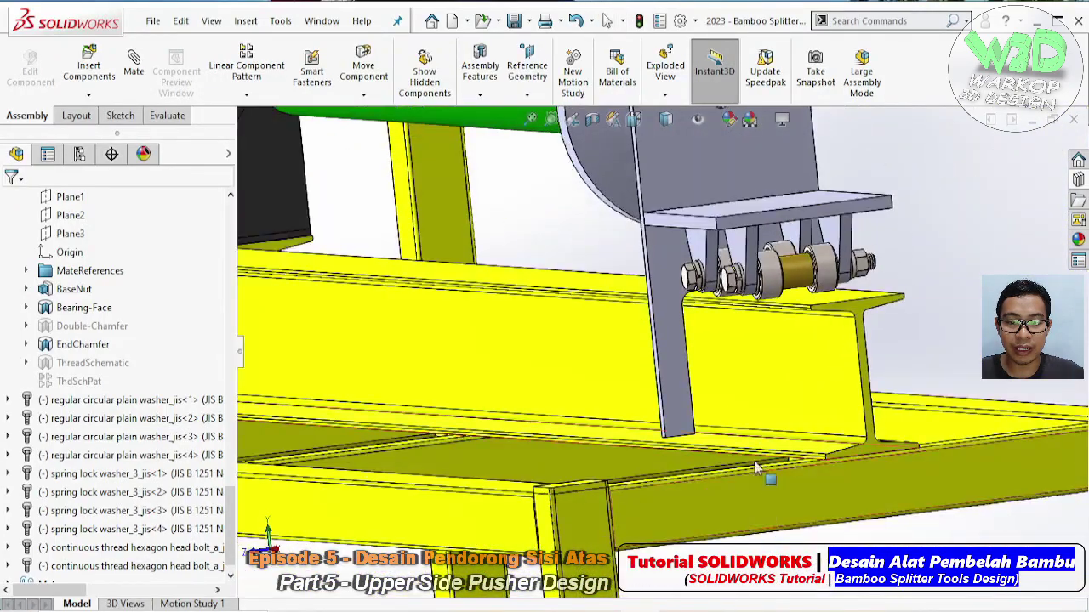
mouse_move(763, 458)
middle_mouse_down()
mouse_move(722, 264)
mouse_move(395, 219)
middle_mouse_up()
scroll(722, 264, "up", 5)
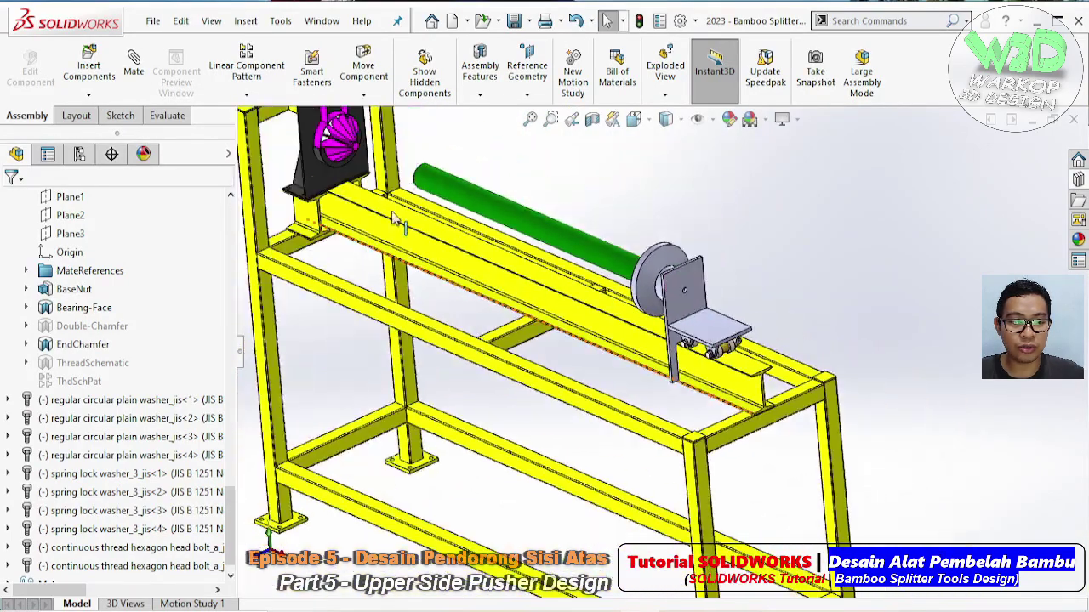
middle_click_drag(462, 255, 600, 304)
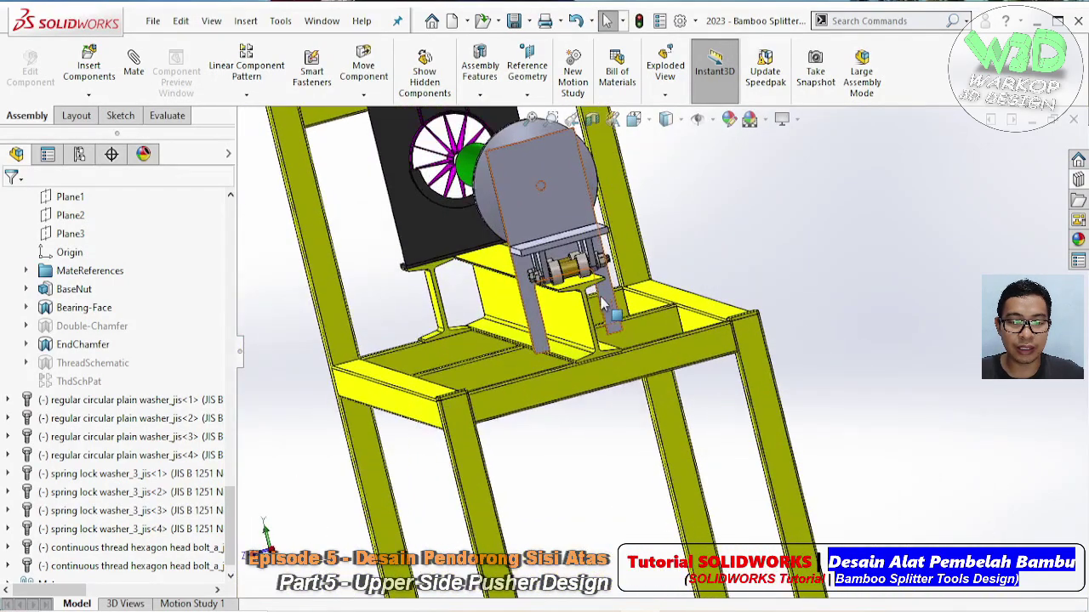
scroll(601, 305, "down", 1)
scroll(596, 308, "down", 1)
scroll(588, 313, "down", 1)
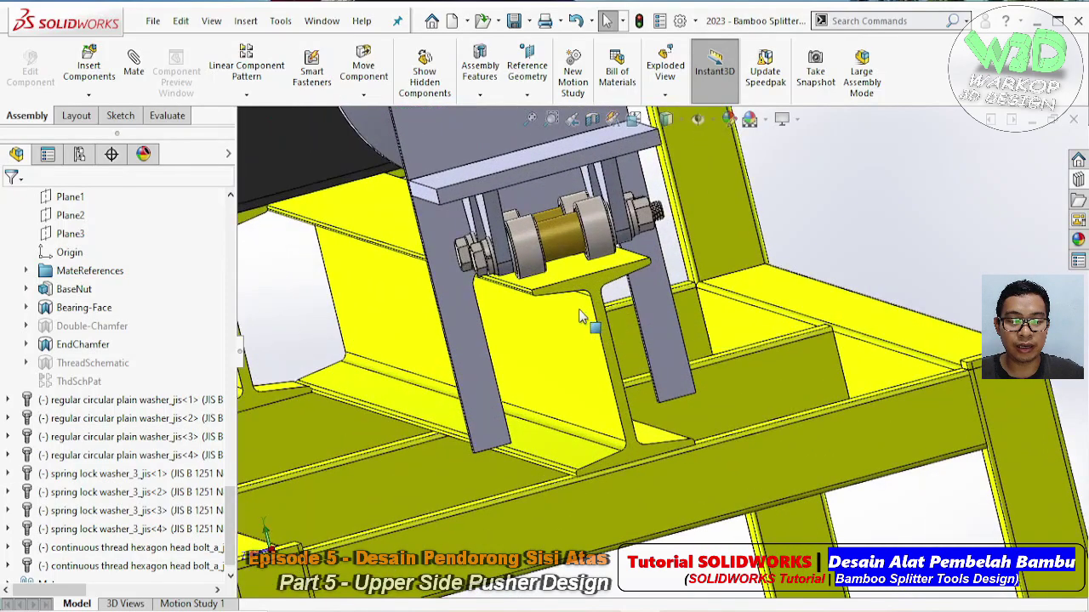
scroll(578, 315, "down", 2)
middle_click_drag(573, 317, 578, 291)
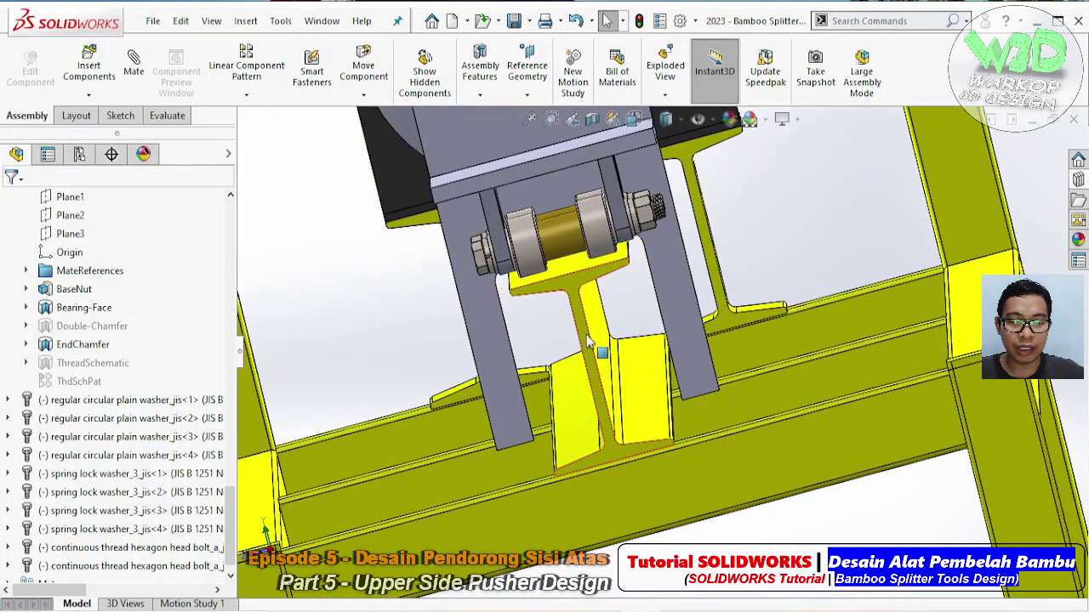
middle_click_drag(587, 340, 570, 302)
scroll(570, 302, "up", 2)
scroll(566, 298, "up", 2)
scroll(561, 294, "down", 2)
scroll(559, 292, "down", 2)
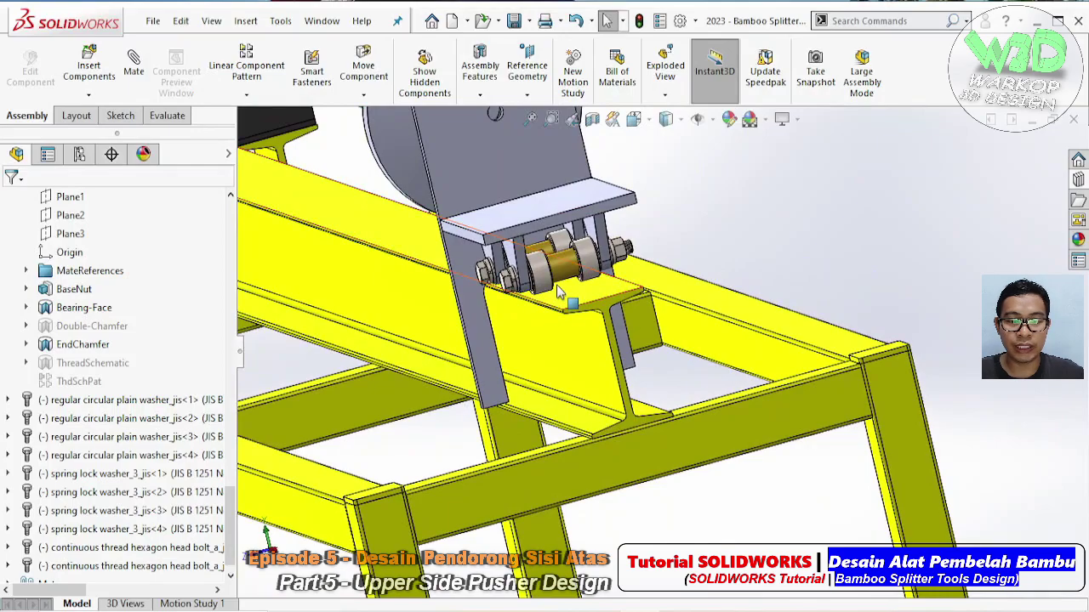
left_click(583, 293)
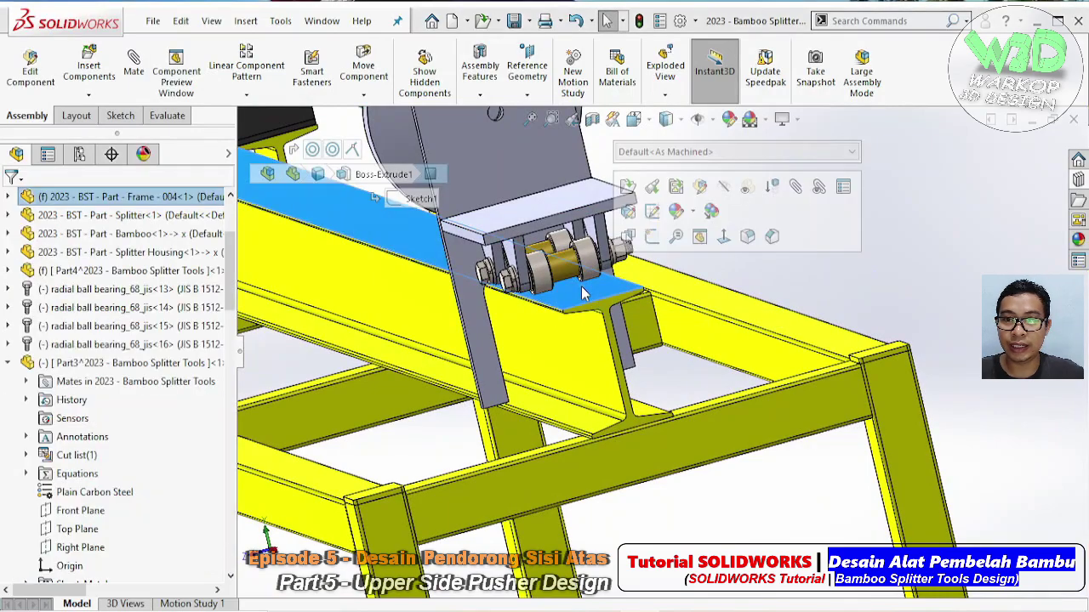
mouse_move(583, 294)
middle_mouse_down()
mouse_move(609, 343)
mouse_move(627, 341)
mouse_move(593, 291)
middle_mouse_up()
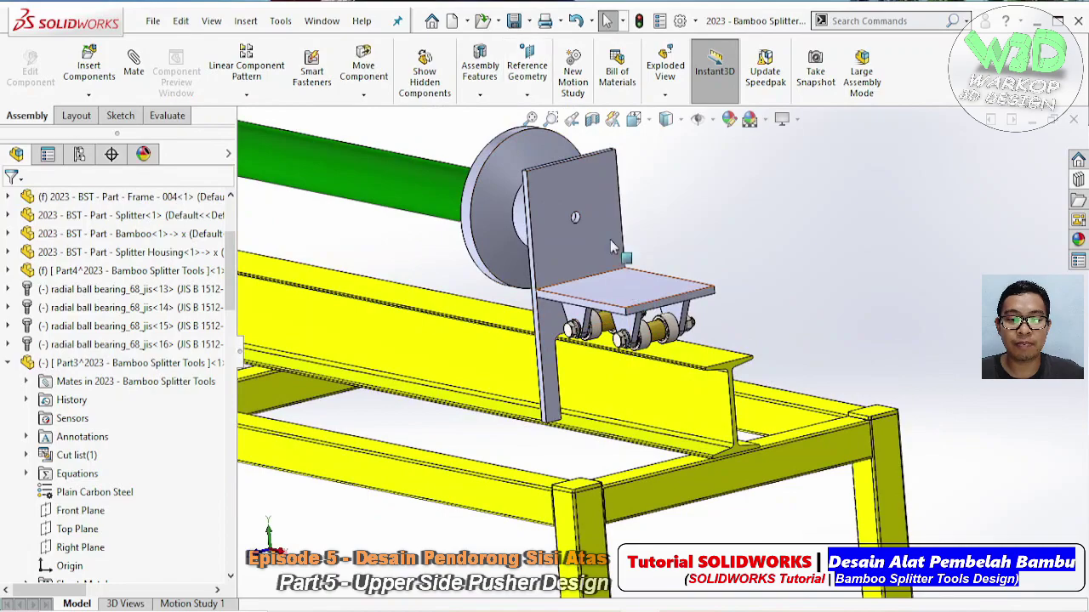
mouse_move(663, 355)
middle_mouse_down()
mouse_move(624, 323)
mouse_move(609, 370)
middle_mouse_up()
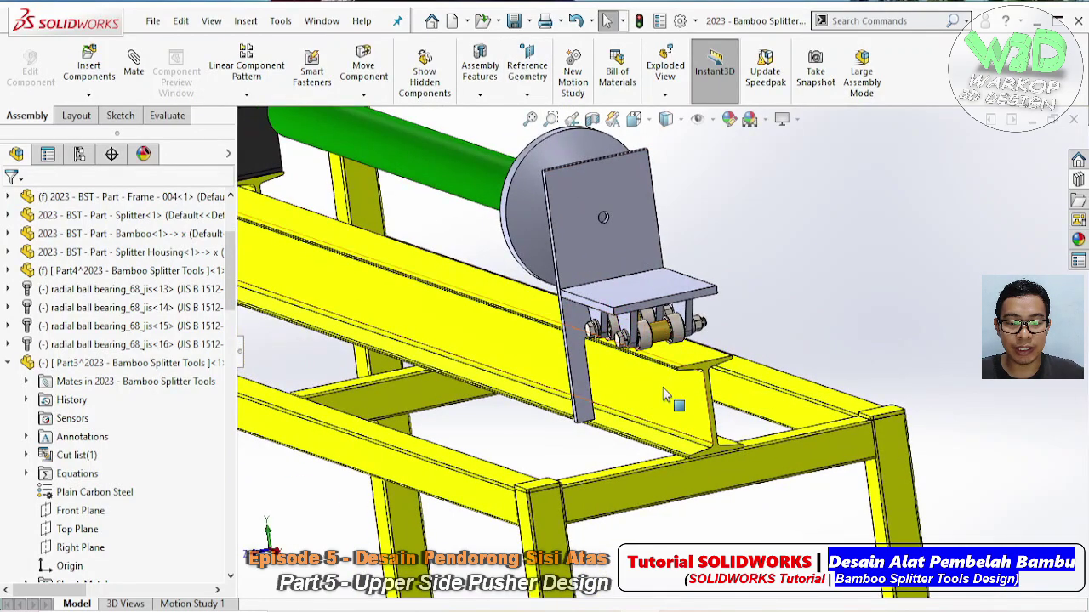
mouse_move(663, 349)
middle_mouse_down()
mouse_move(681, 393)
mouse_move(697, 369)
mouse_move(629, 315)
mouse_move(642, 400)
mouse_move(663, 380)
mouse_move(668, 476)
middle_mouse_up()
left_click(661, 377)
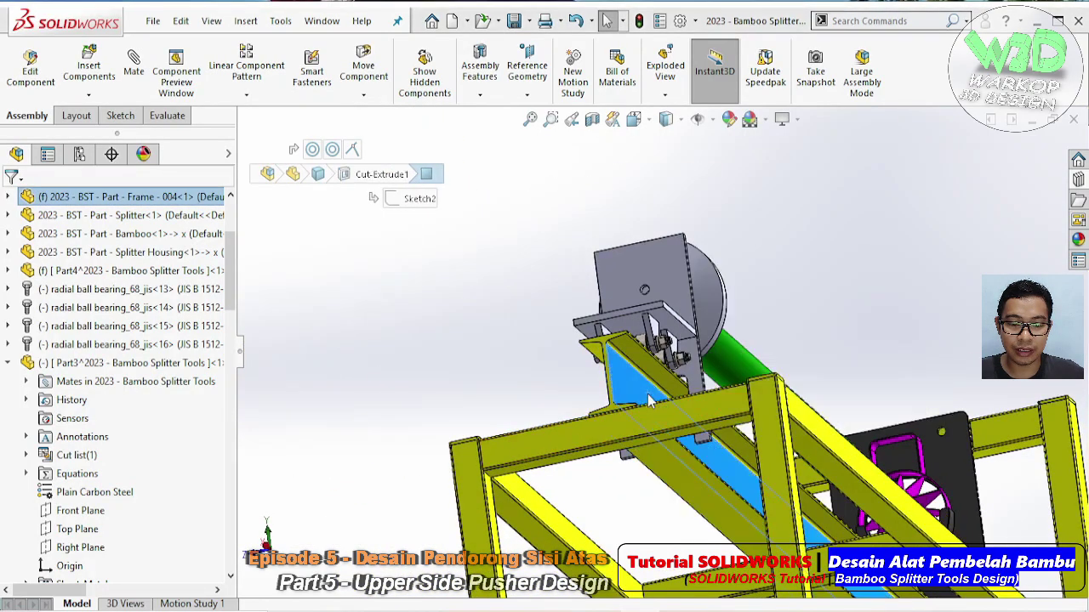
mouse_move(657, 408)
middle_mouse_down()
mouse_move(681, 391)
mouse_move(630, 358)
middle_mouse_up()
scroll(695, 383, "up", 3)
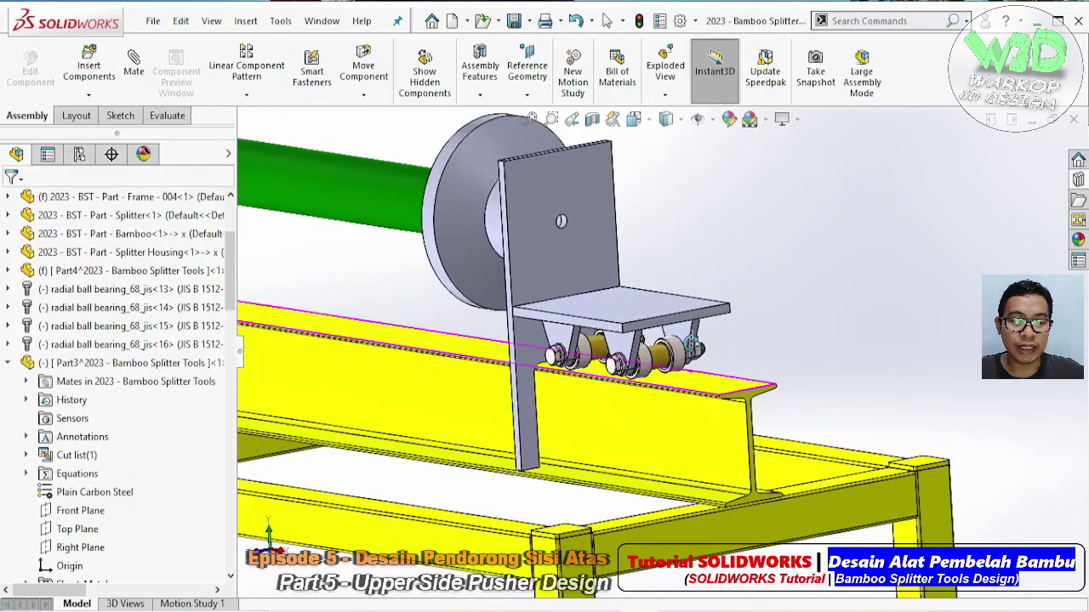
scroll(563, 344, "up", 3)
middle_click_drag(563, 344, 757, 356)
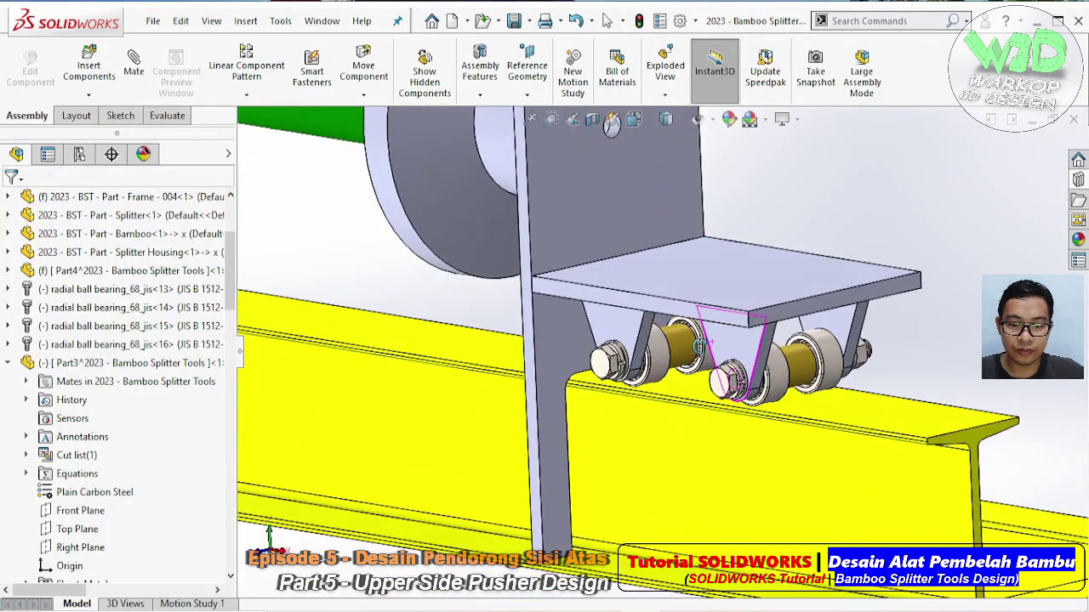
scroll(757, 356, "down", 3)
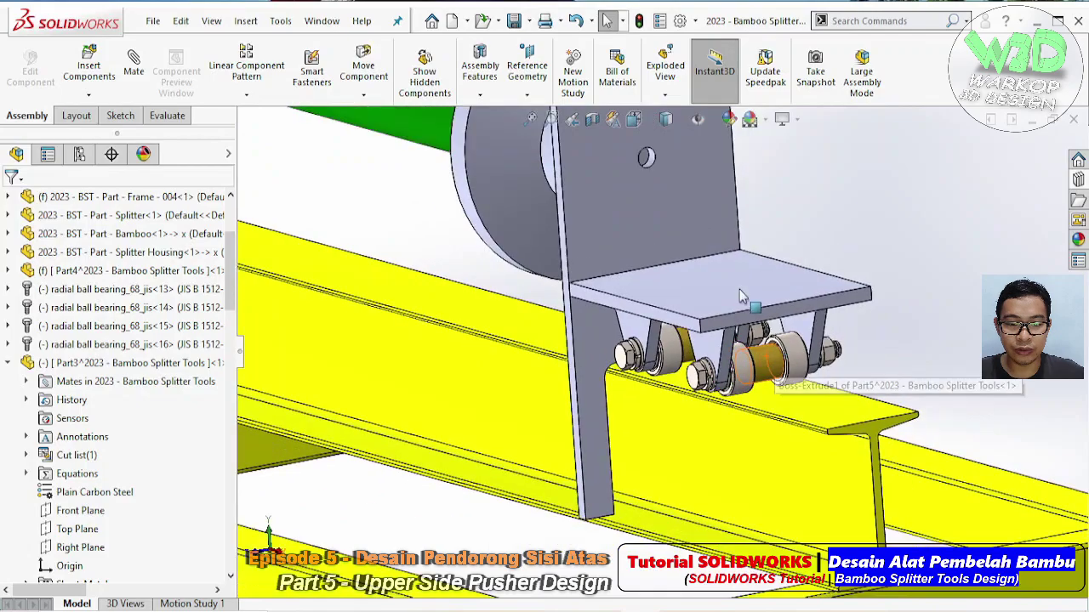
mouse_move(757, 355)
middle_mouse_down()
mouse_move(653, 308)
mouse_move(691, 323)
middle_mouse_up()
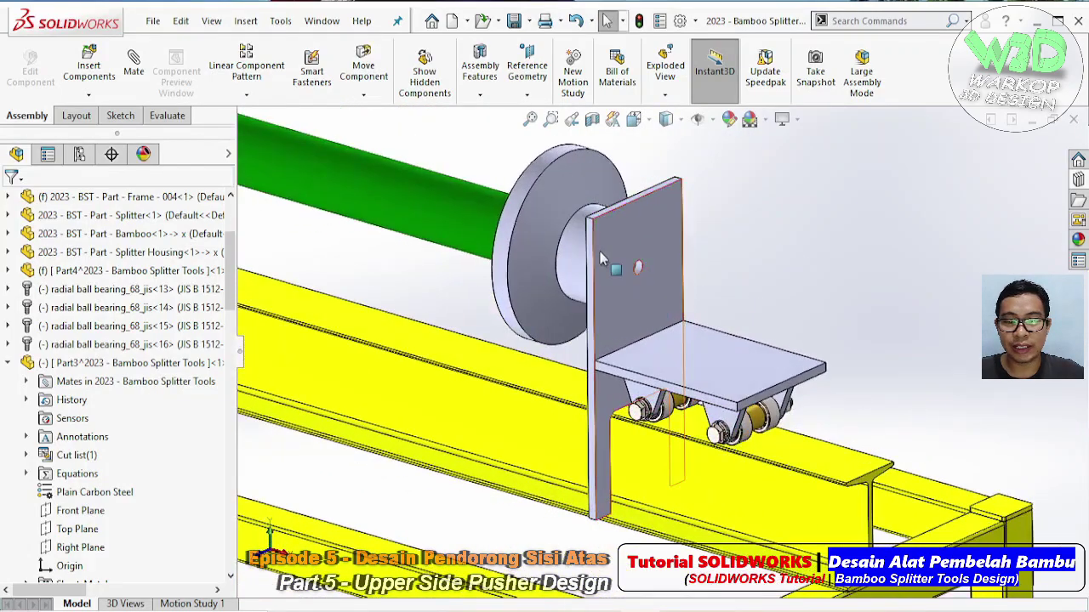
scroll(655, 332, "down", 2)
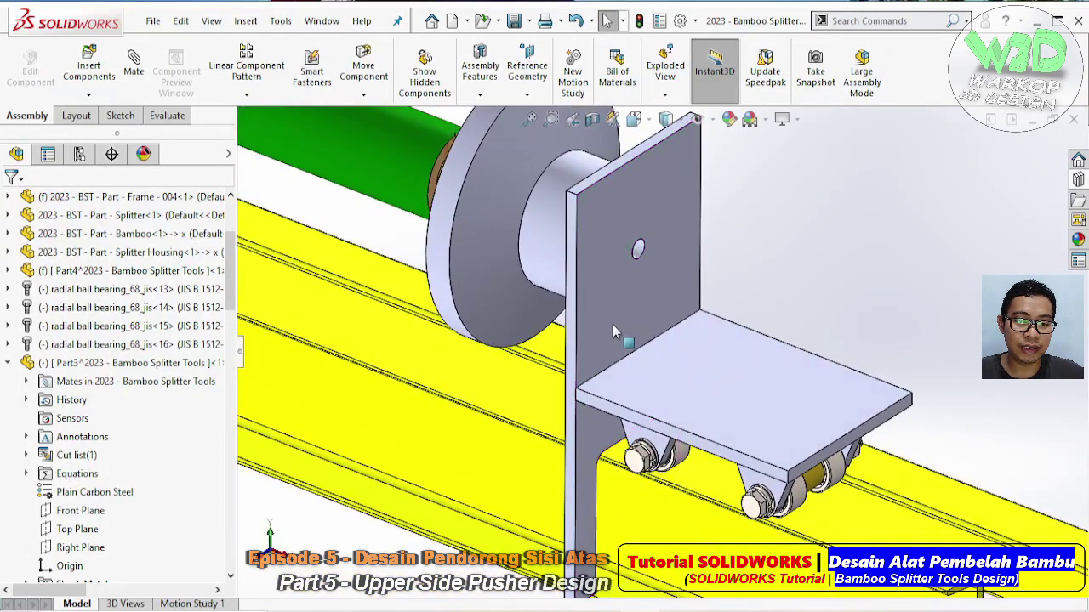
- Edit the bracket part in place and start a sketch on the vertical plate's edge face
left_click(606, 322)
left_click(725, 228)
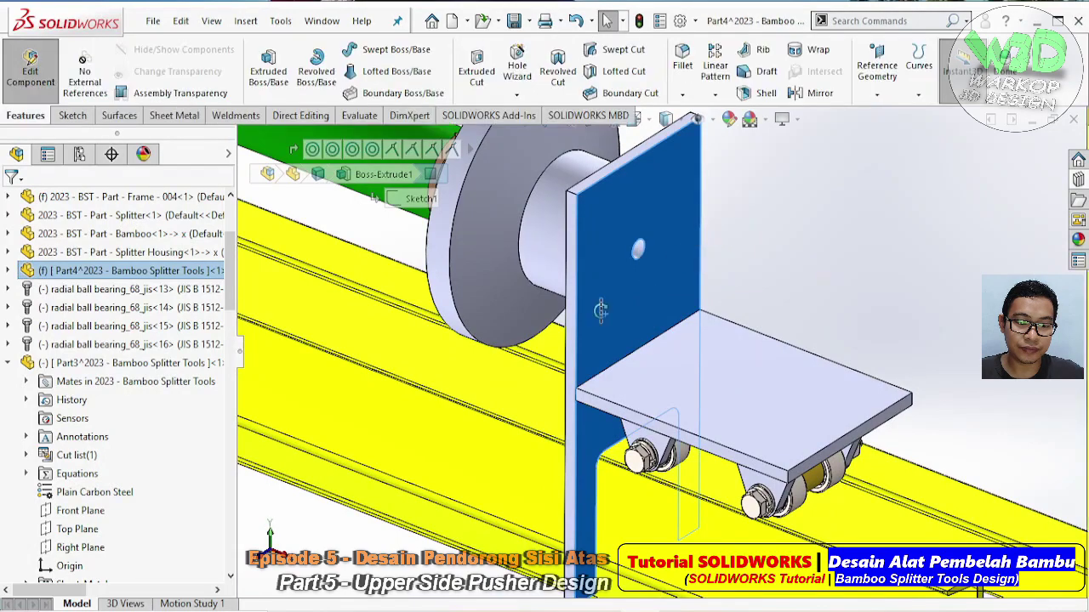
left_click(582, 308)
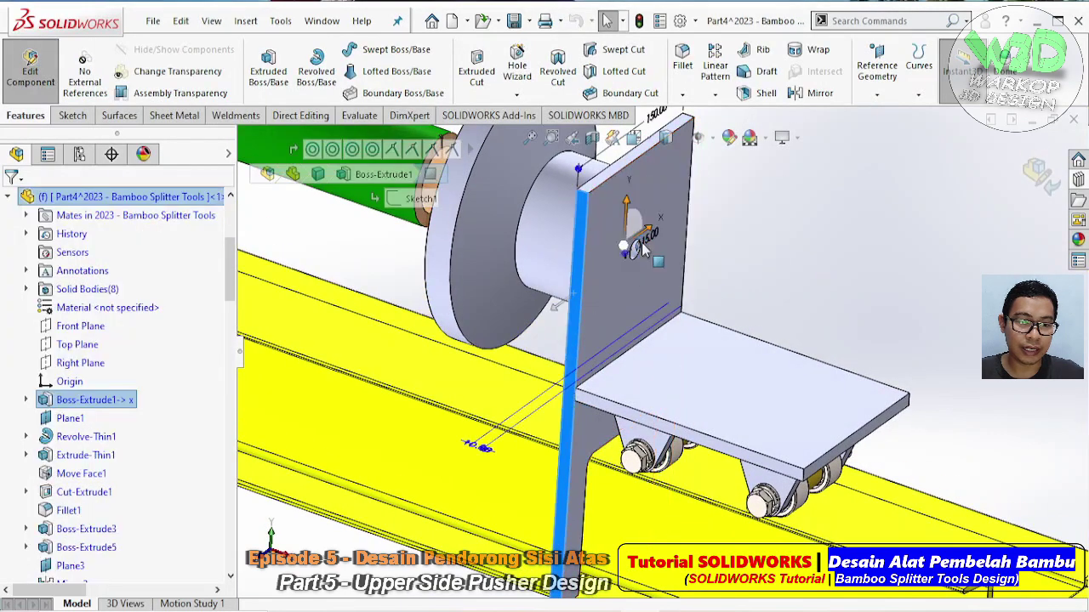
left_click(485, 213)
- Sketch a closed triangular gusset profile from the upright plate's top corner to the base plate
left_click(376, 49)
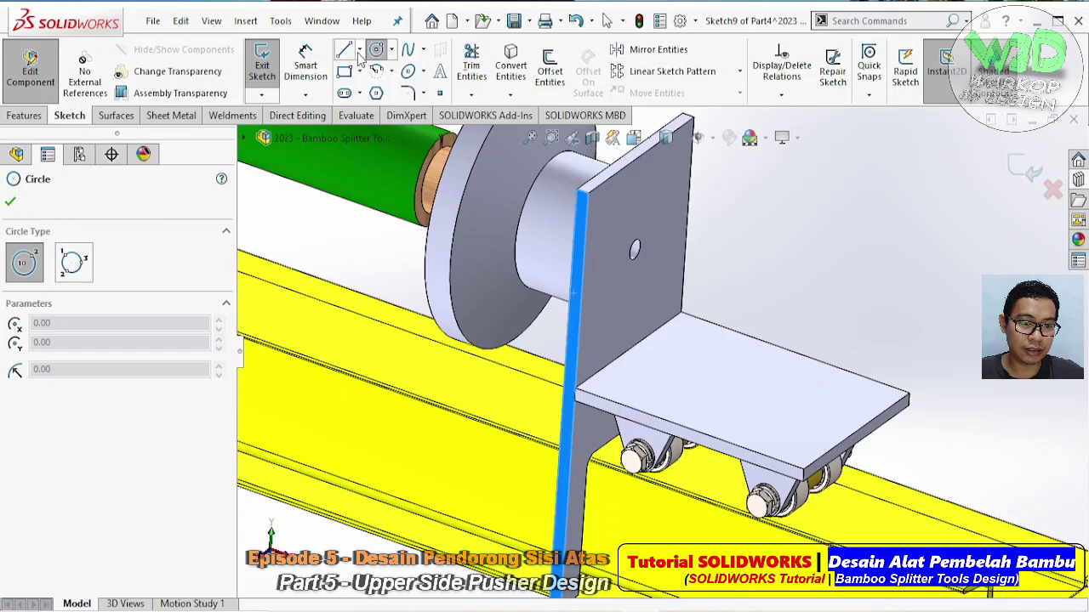
left_click(360, 49)
left_click(385, 43)
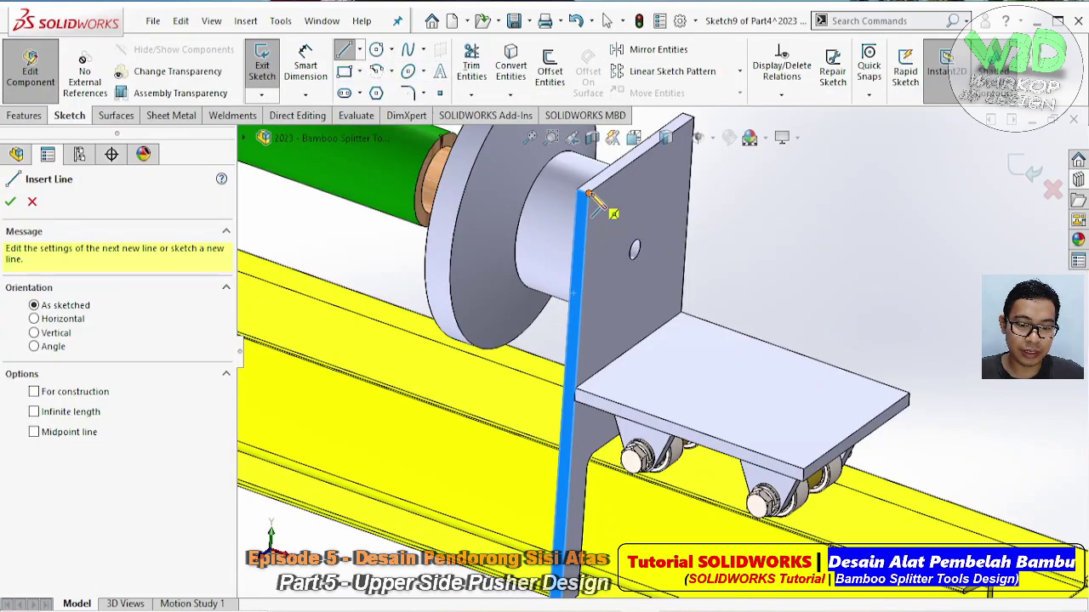
left_click(596, 199)
left_click(804, 468)
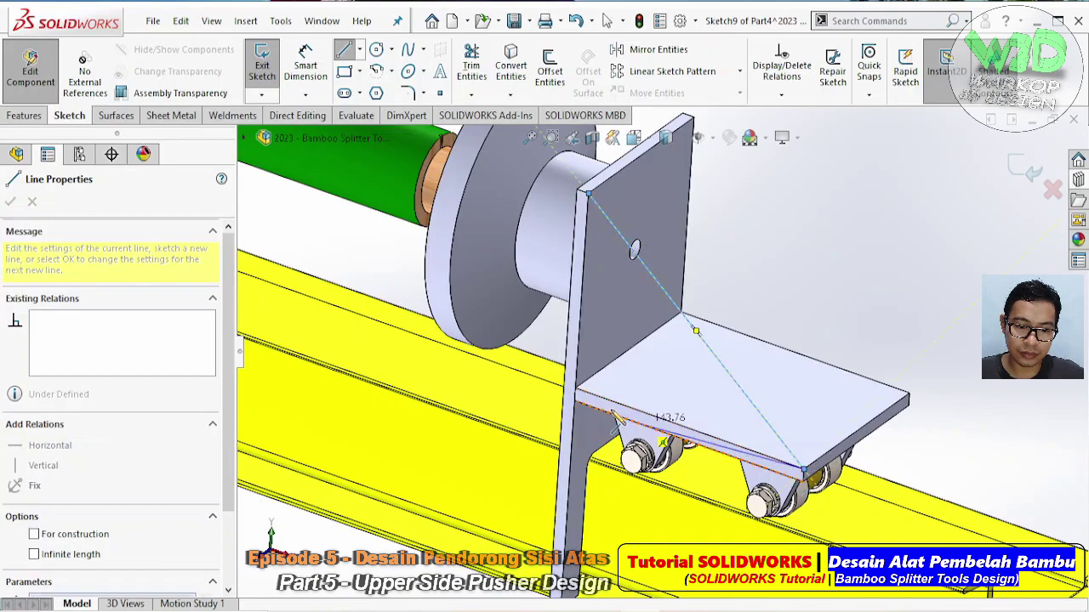
left_click(575, 389)
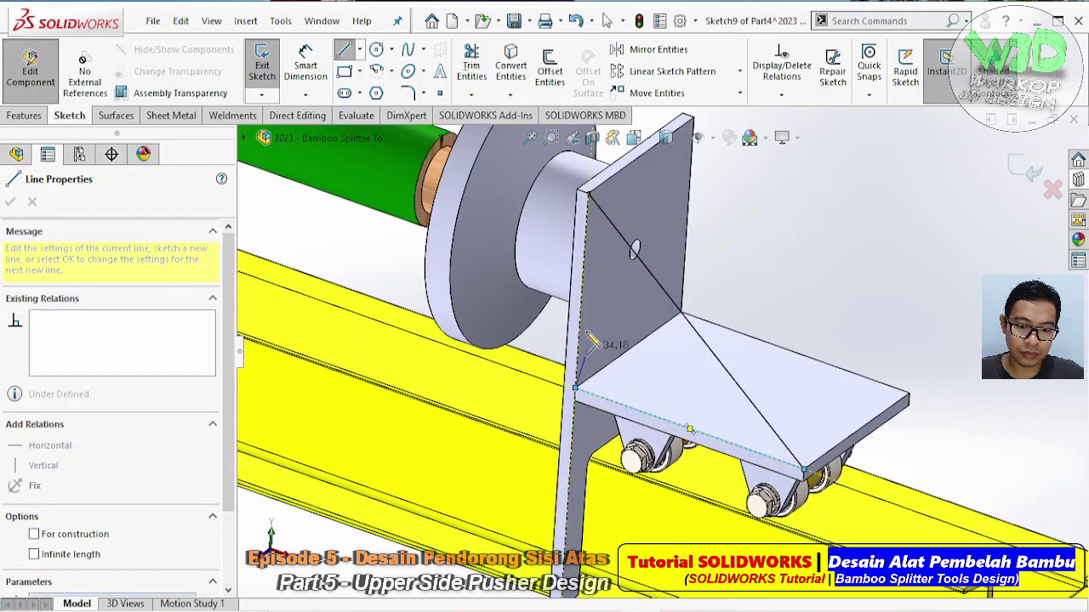
left_click(578, 193)
key("Escape")
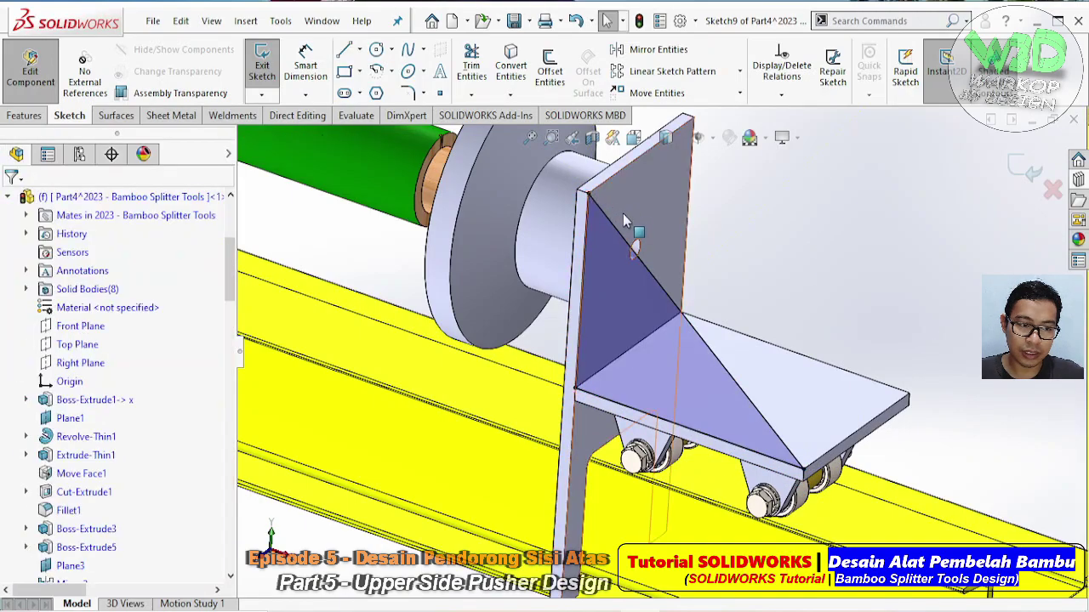
- Extrude the triangle 10 mm in the flipped direction as a separate body
left_click(23, 117)
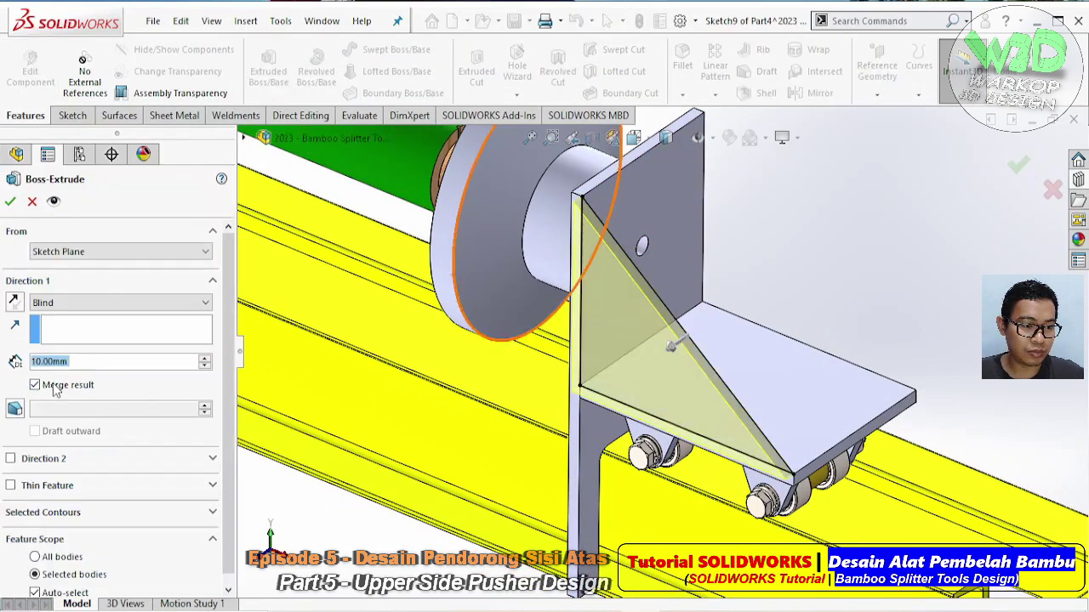
left_click(16, 303)
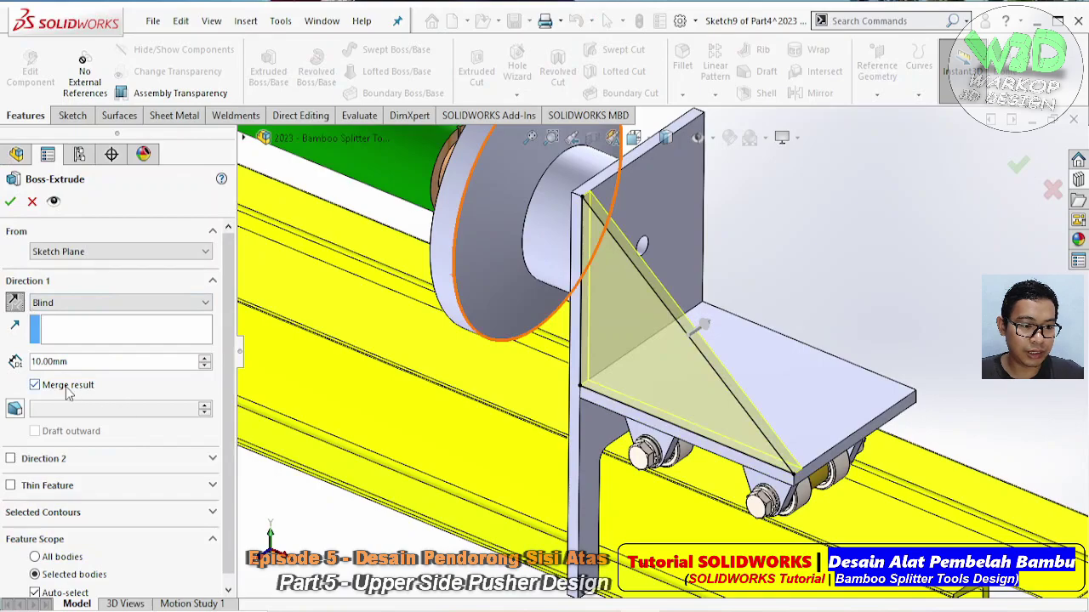
left_click(67, 388)
left_click(10, 202)
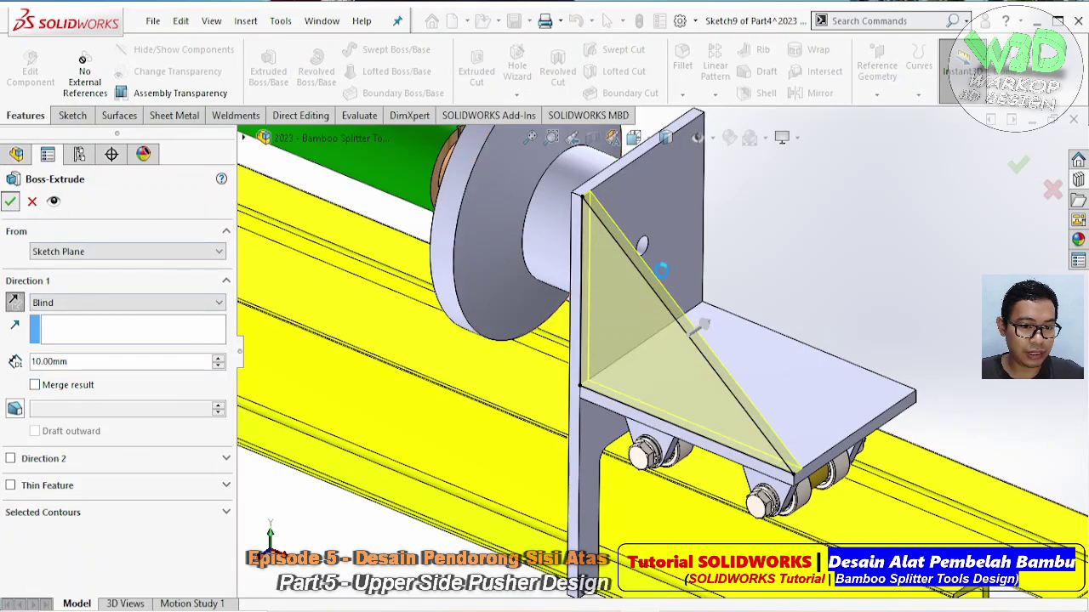
middle_click_drag(663, 272, 622, 292)
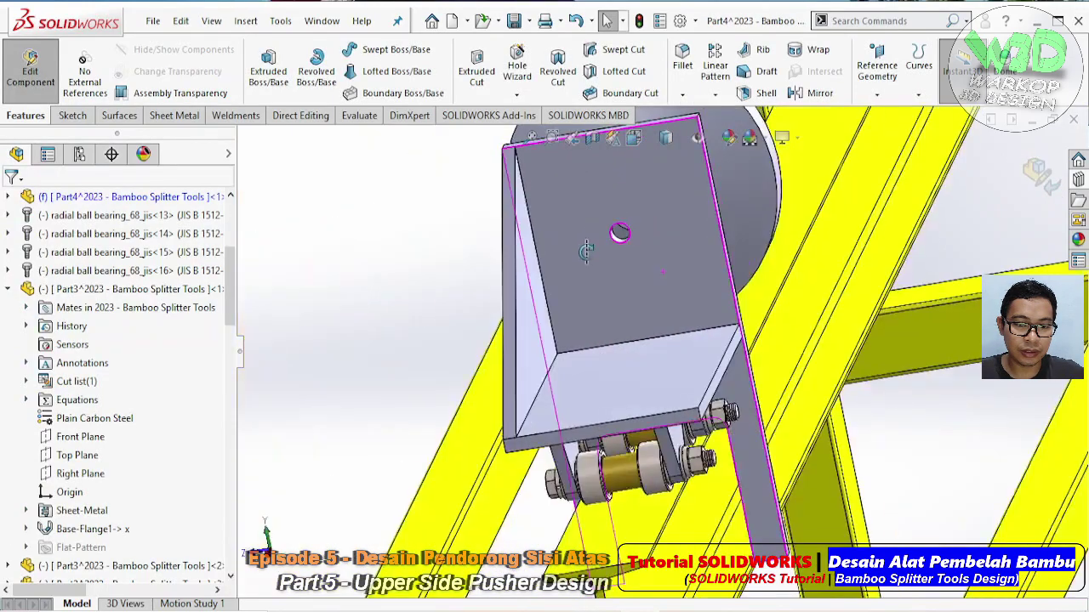
scroll(613, 298, "down", 3)
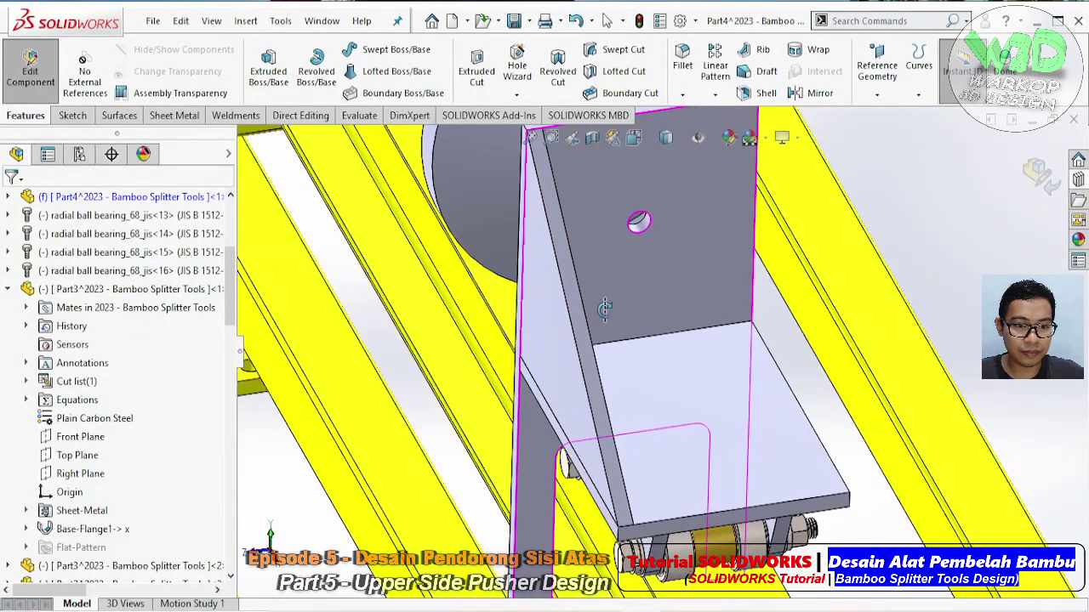
- Move the gusset body ΔZ -10 mm with Move/Copy Bodies
left_click(300, 116)
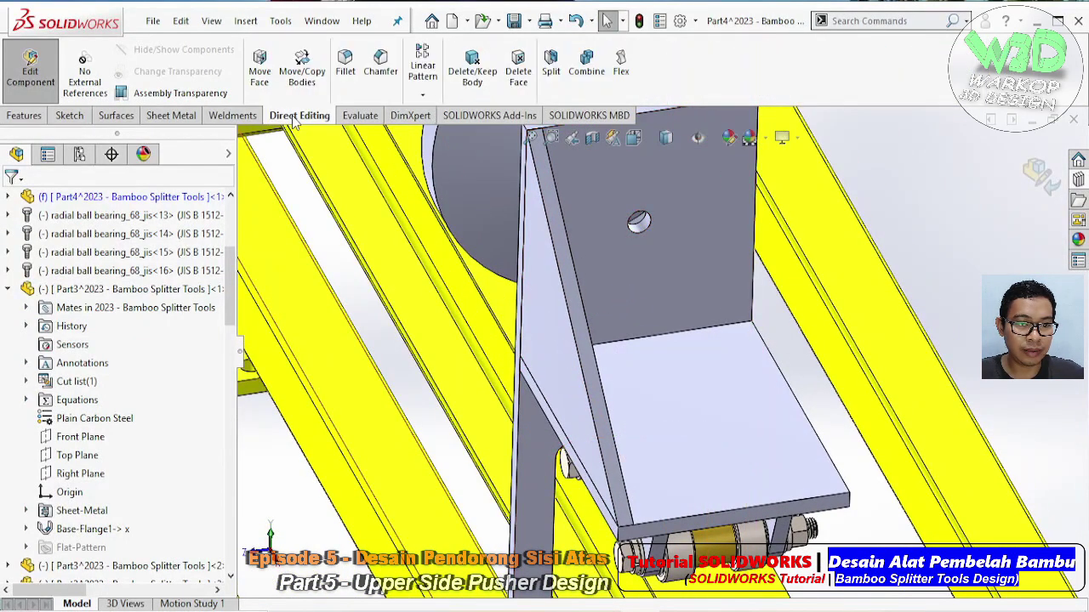
left_click(302, 68)
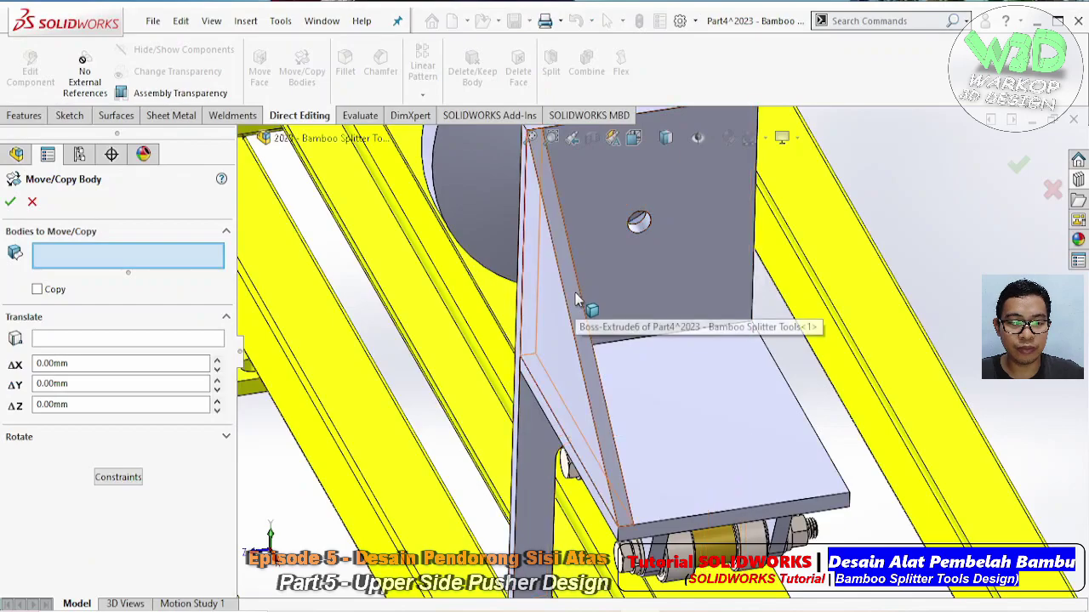
left_click(575, 299)
middle_click_drag(575, 299, 502, 349)
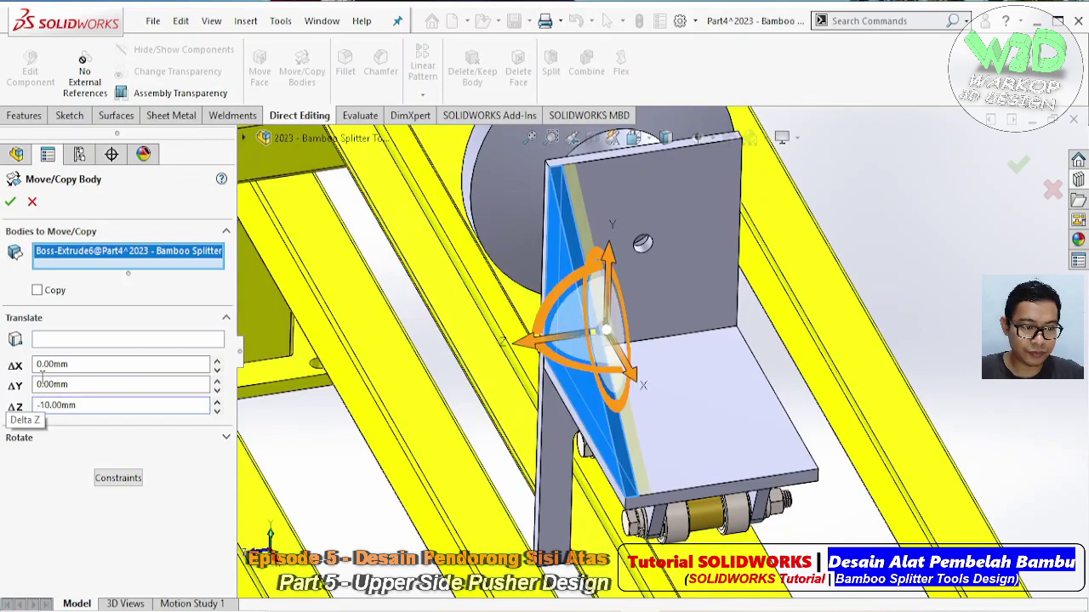
key("Return")
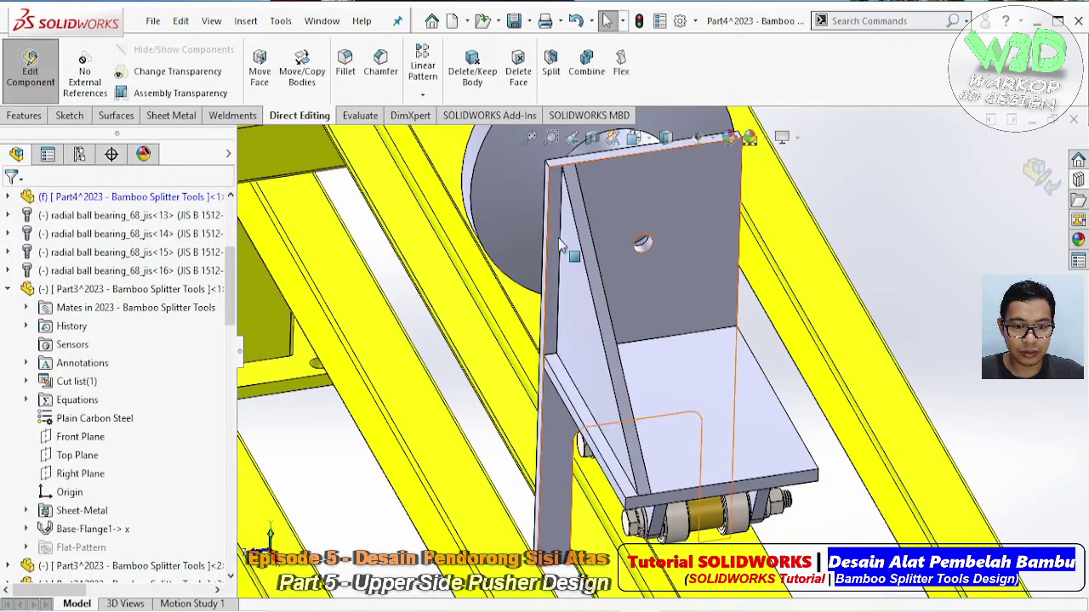
- Create a mid plane between the bracket plate's two opposite faces
left_click(32, 118)
left_click(873, 97)
left_click(890, 114)
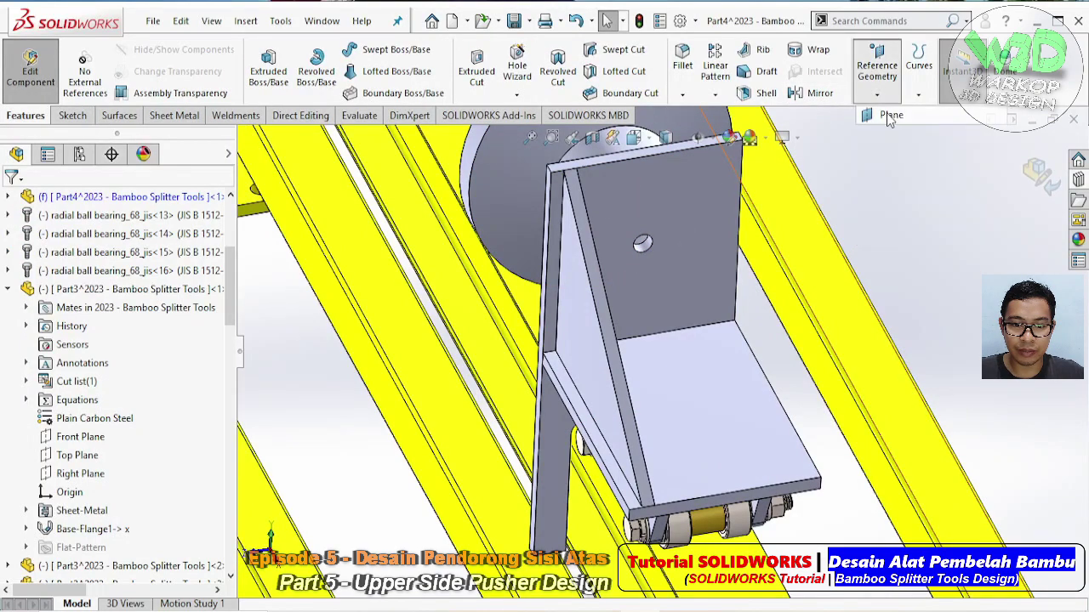
scroll(562, 265, "down", 3)
scroll(553, 255, "down", 2)
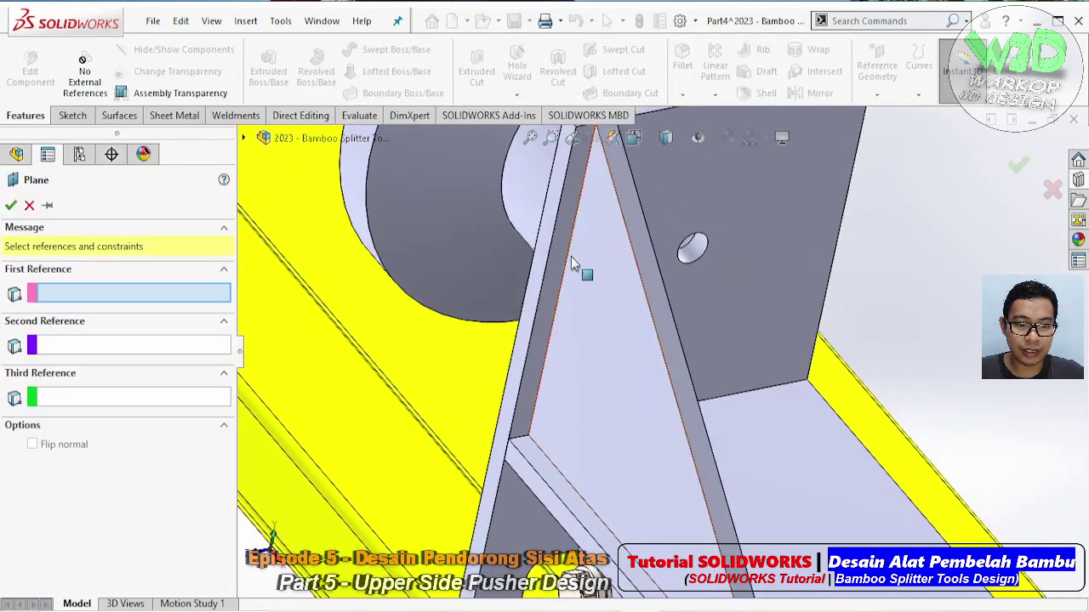
left_click(545, 247)
middle_click_drag(742, 255, 851, 260)
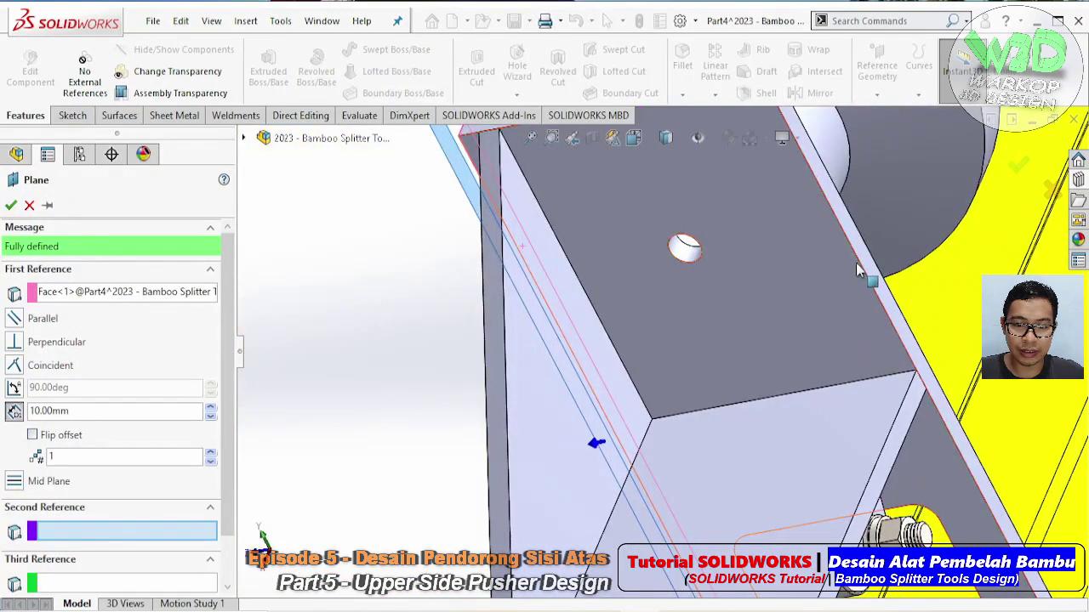
left_click(857, 261)
left_click(11, 206)
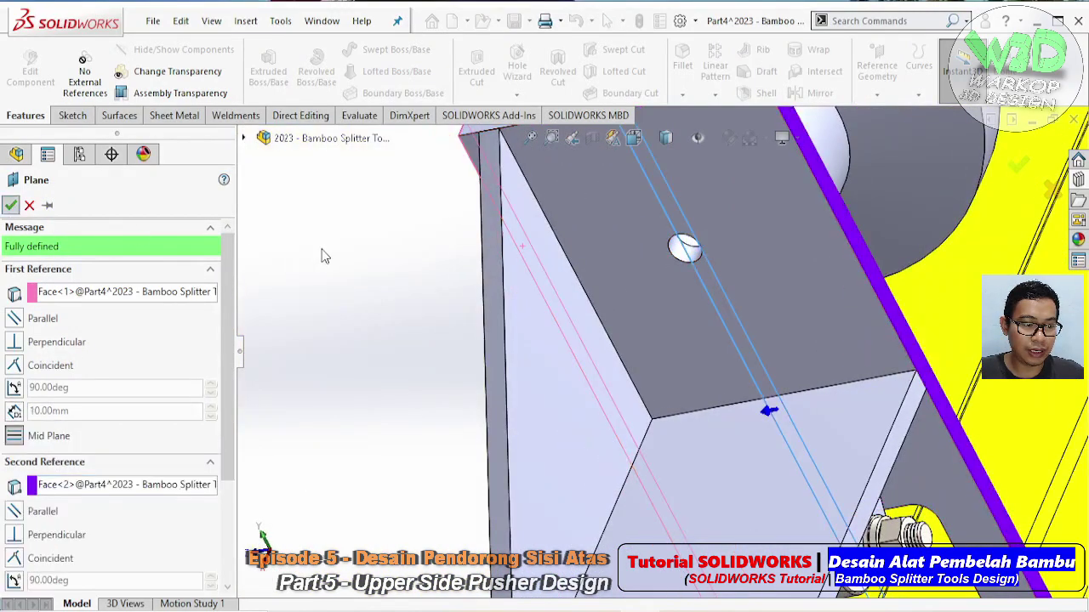
- Mirror the gusset body about the new Plane4 to brace the opposite side
mouse_move(332, 260)
middle_mouse_down()
mouse_move(508, 279)
mouse_move(845, 125)
middle_mouse_up()
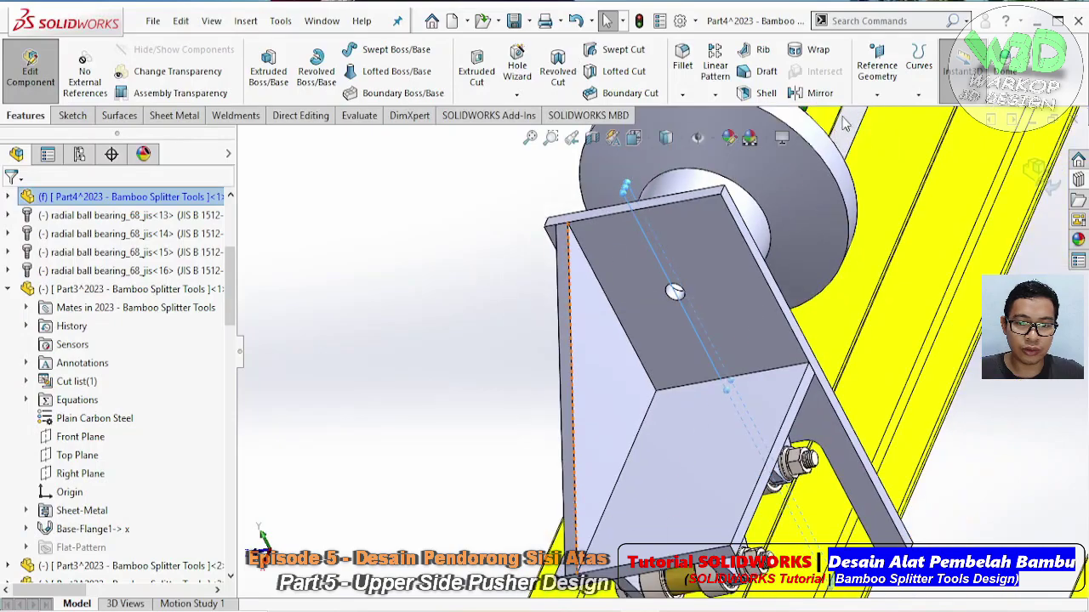
left_click(815, 94)
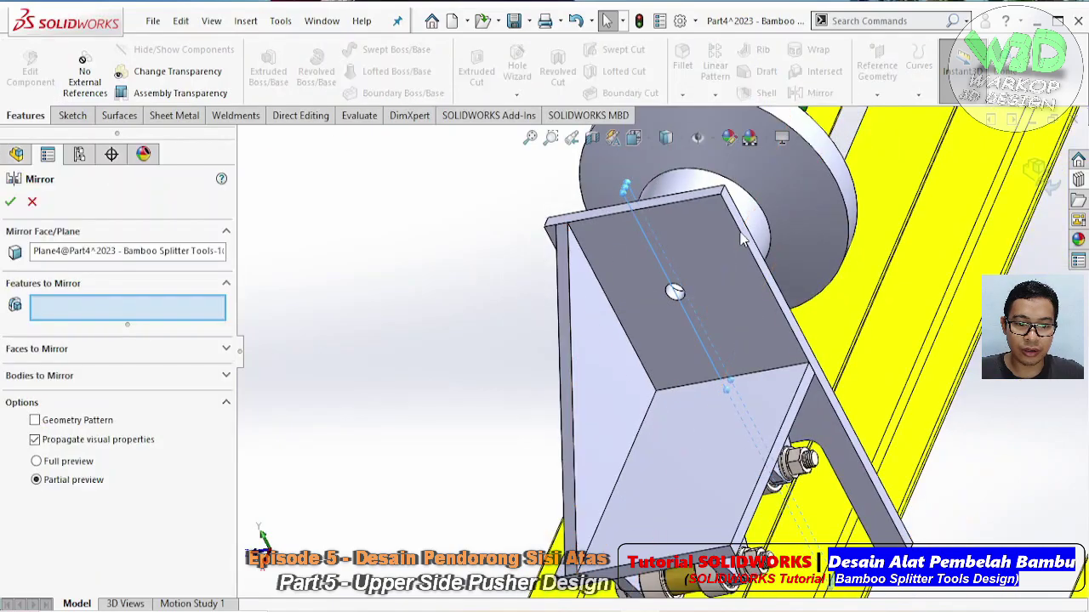
left_click(102, 378)
left_click(620, 366)
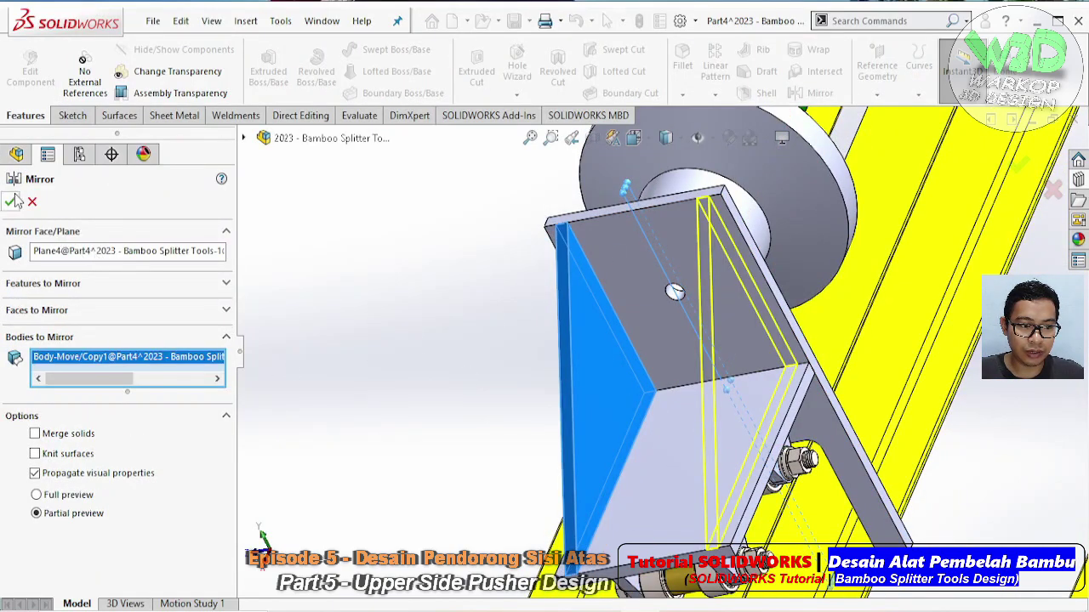
key("Return")
mouse_move(497, 312)
middle_mouse_down()
mouse_move(773, 150)
mouse_move(658, 287)
middle_mouse_up()
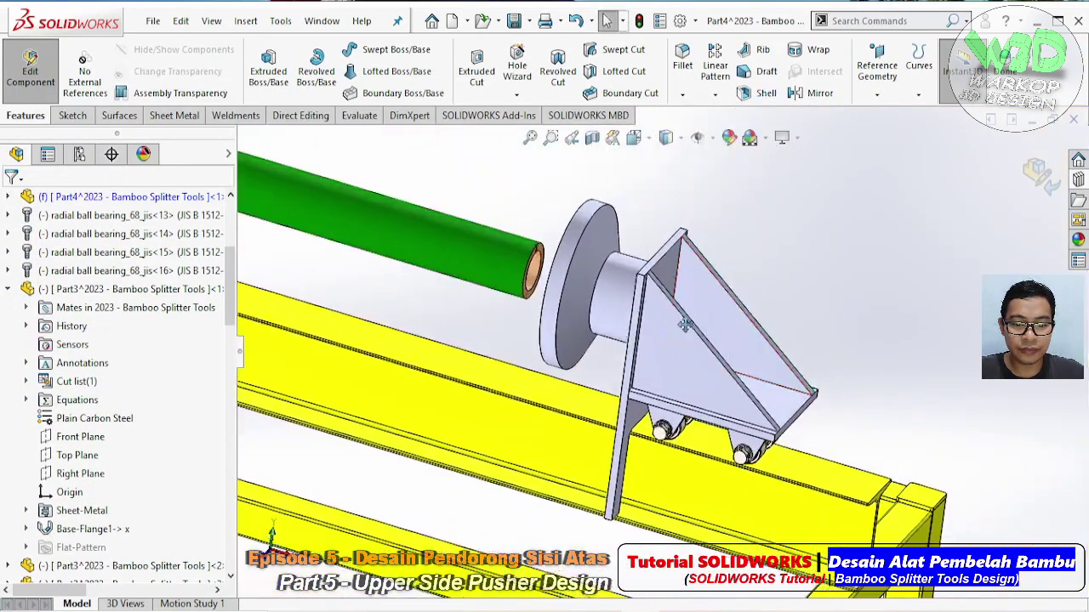
- Exit Edit Component and return to the Bamboo Splitter assembly view
left_click(31, 66)
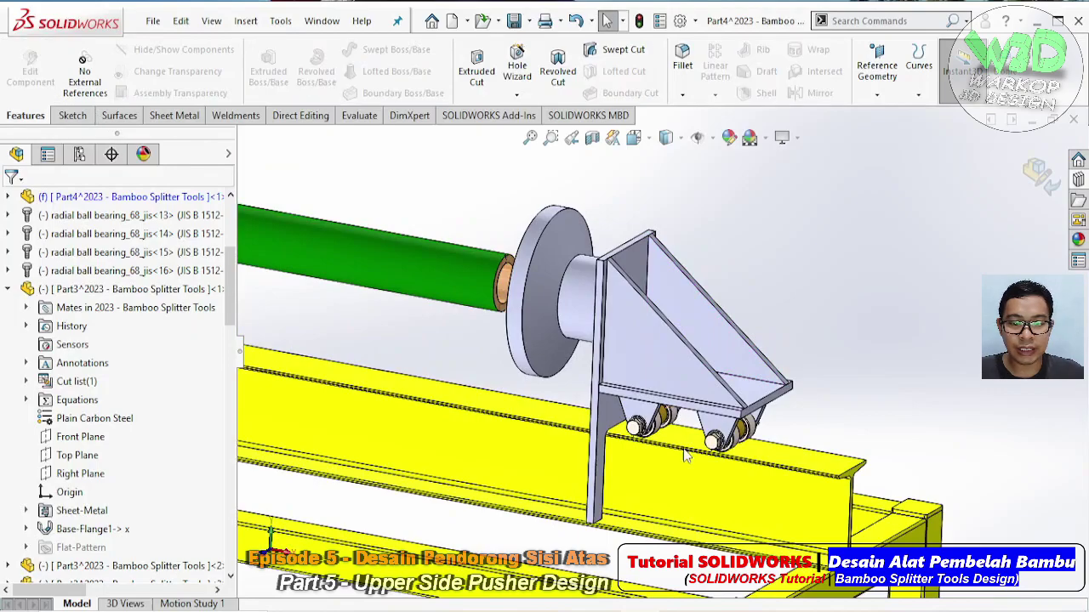
scroll(713, 448, "up", 3)
mouse_move(713, 448)
middle_mouse_down()
mouse_move(744, 398)
mouse_move(672, 347)
mouse_move(697, 385)
middle_mouse_up()
scroll(748, 395, "up", 1)
scroll(748, 395, "up", 2)
scroll(672, 347, "up", 2)
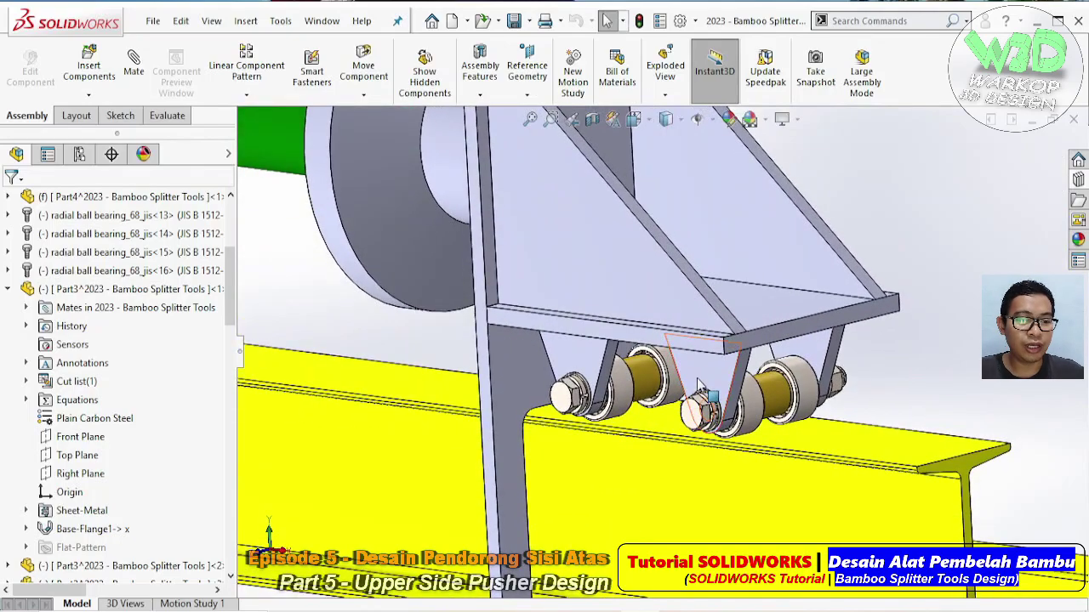
- Open the pusher bracket part in its own window and orbit it to an oblique view
left_click(136, 291)
middle_click_drag(595, 272, 627, 306)
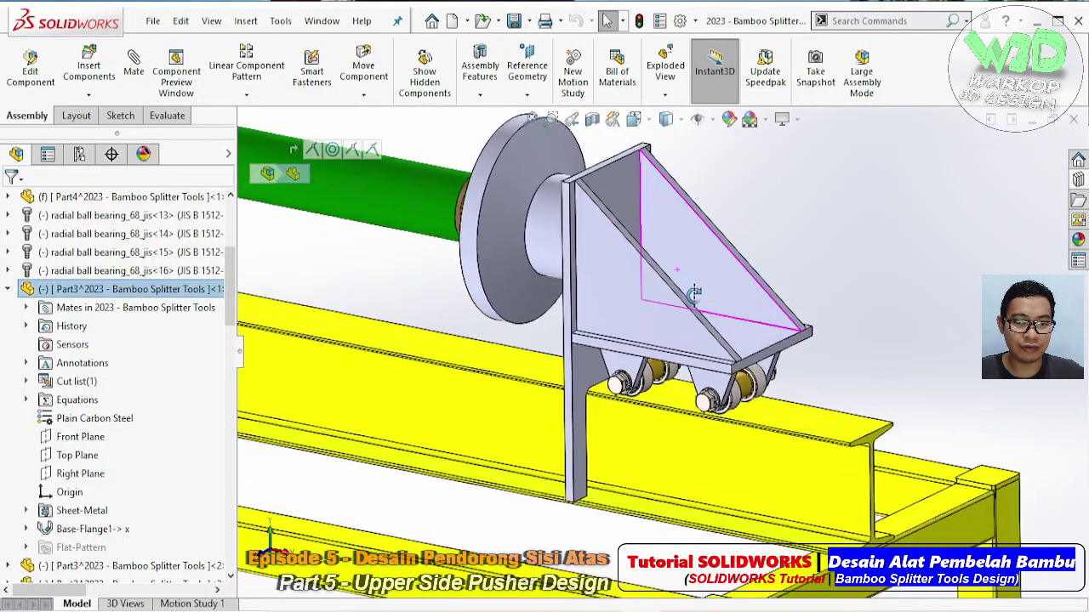
left_click(627, 306)
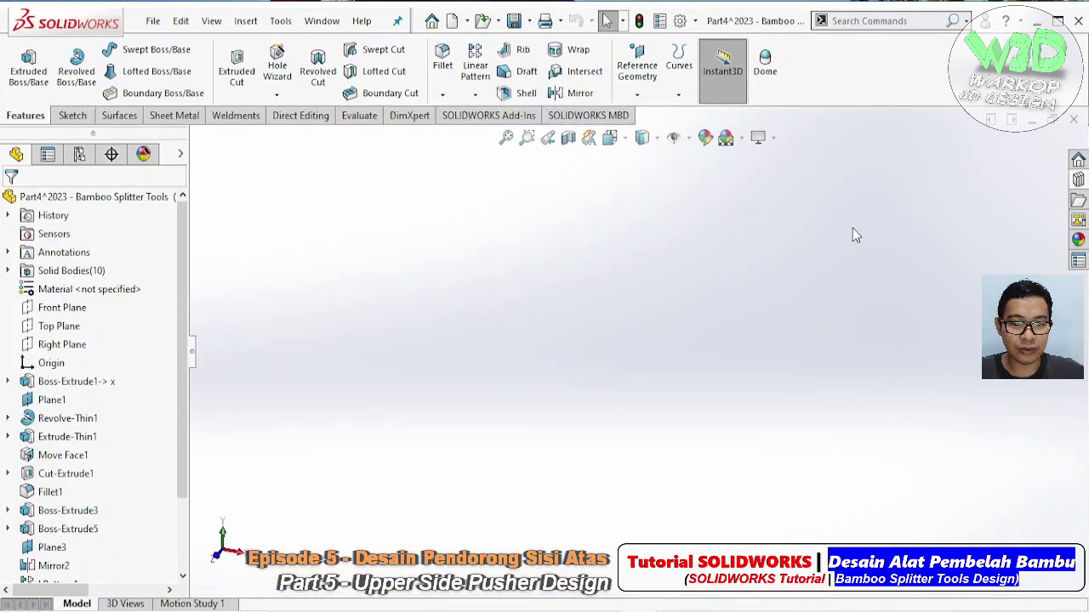
middle_click_drag(720, 275, 766, 294)
- Save the part as '2023 - BST - Part - Pusher - 001' in the 1.2. 3D Parts folder
left_click(152, 21)
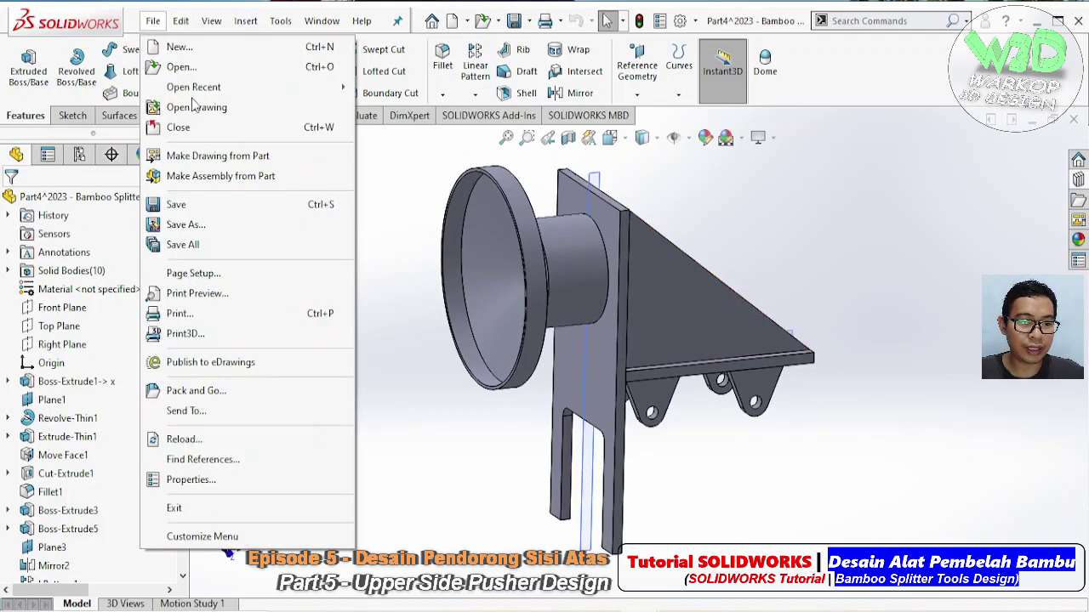
left_click(207, 221)
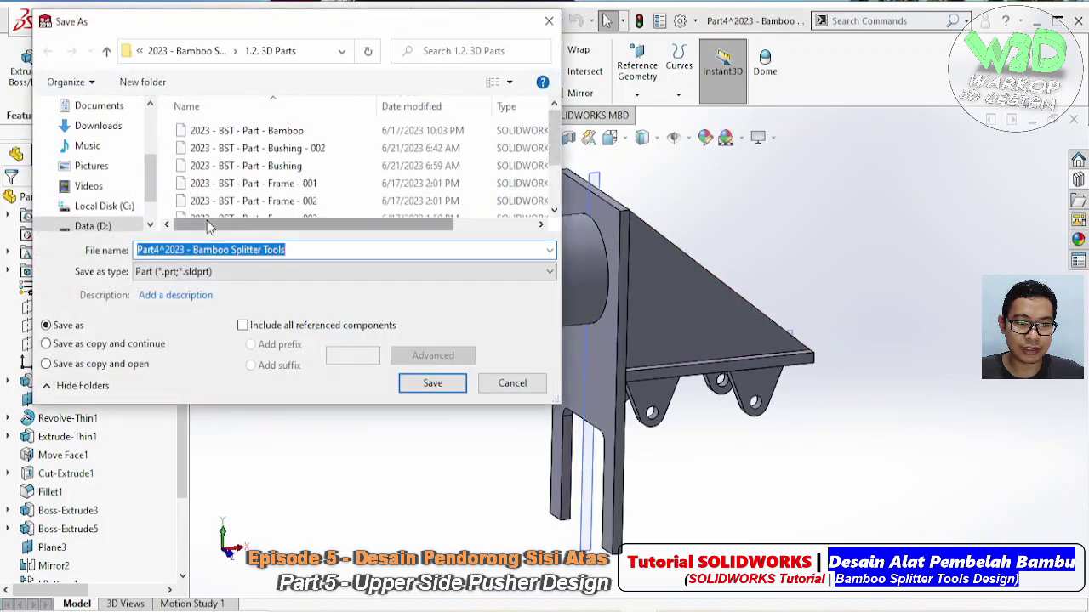
left_click(247, 166)
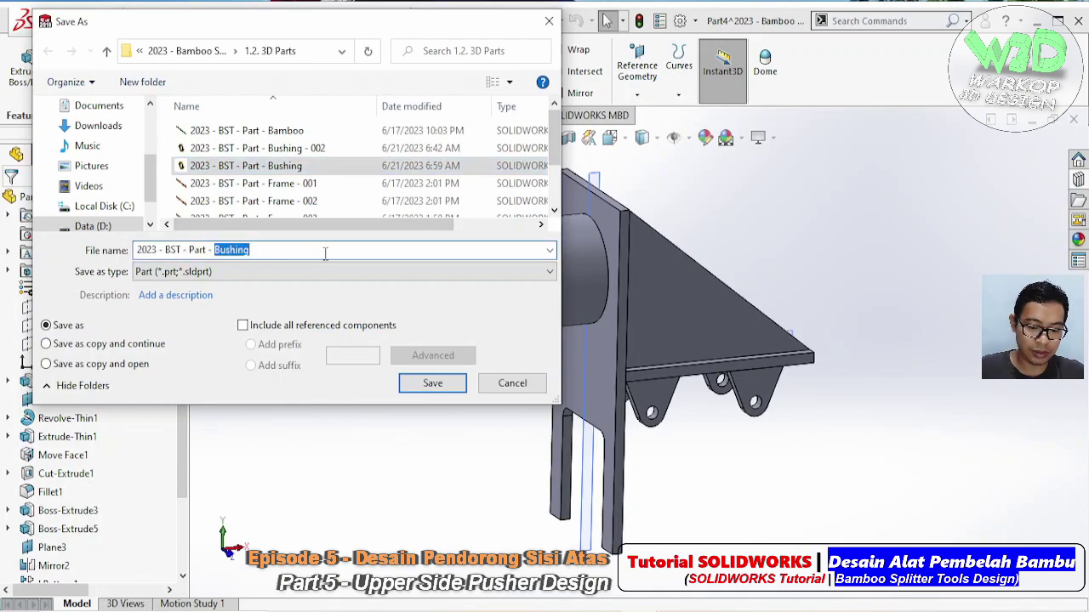
type("Pus")
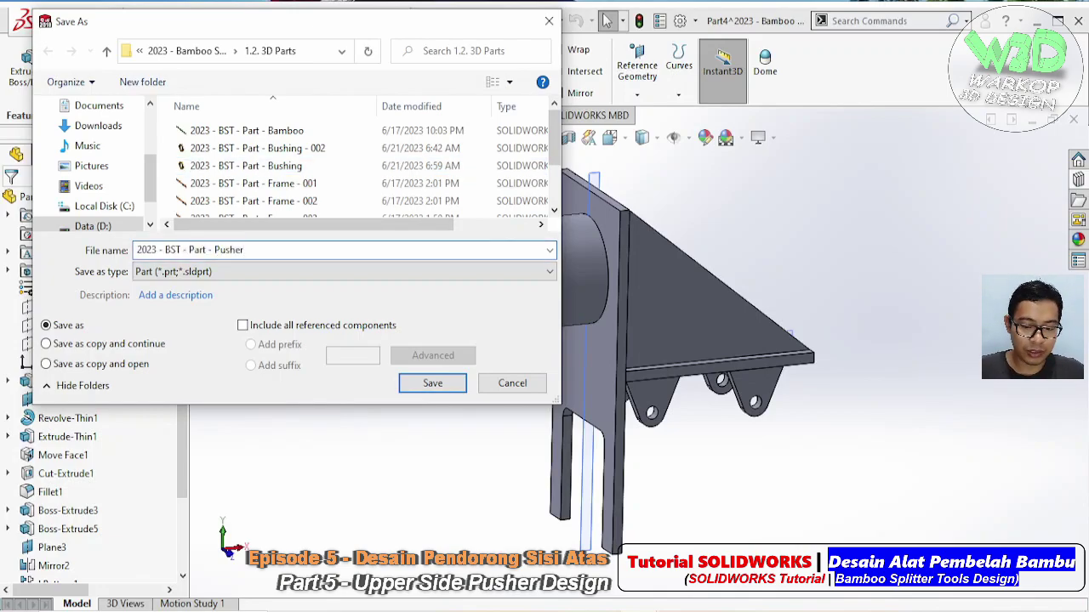
key("BackSpace")
key("BackSpace")
key("BackSpace")
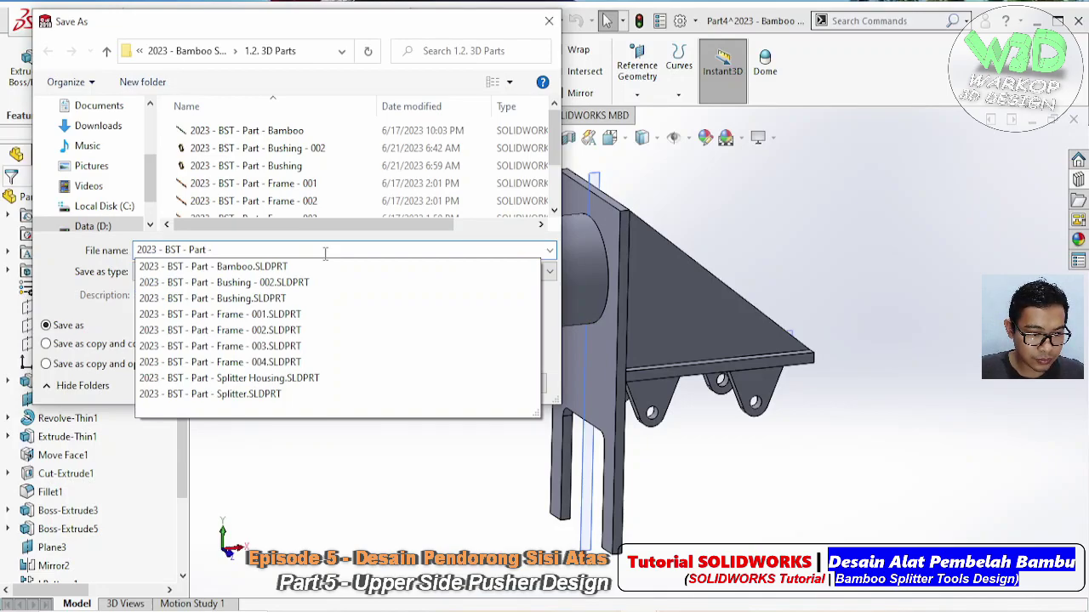
type("Pusher - 001")
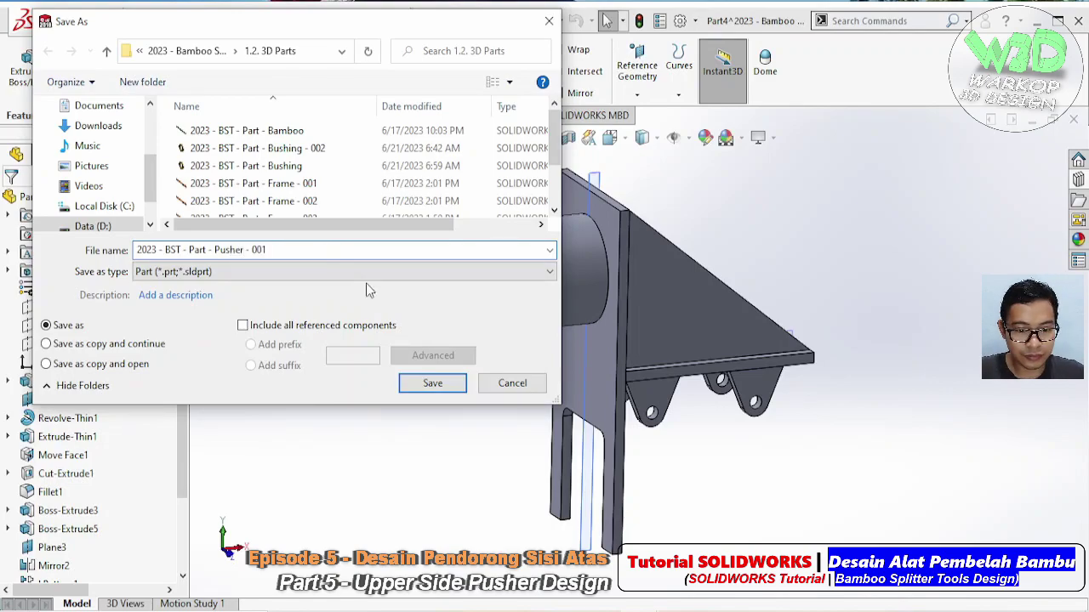
left_click(440, 386)
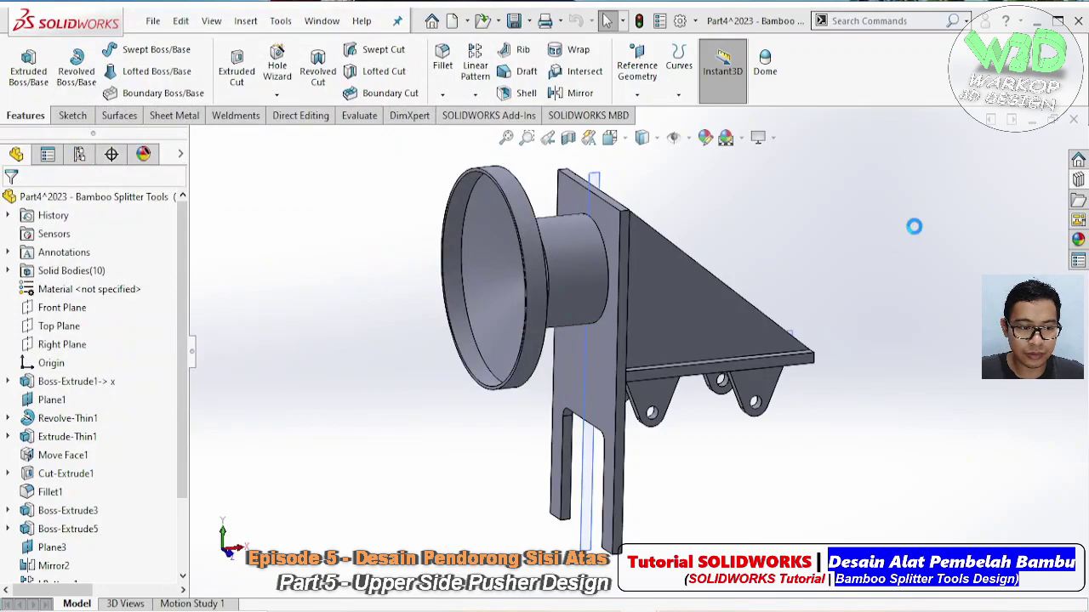
- Assign Plain Carbon Steel to the pusher part and close it
right_click(116, 292)
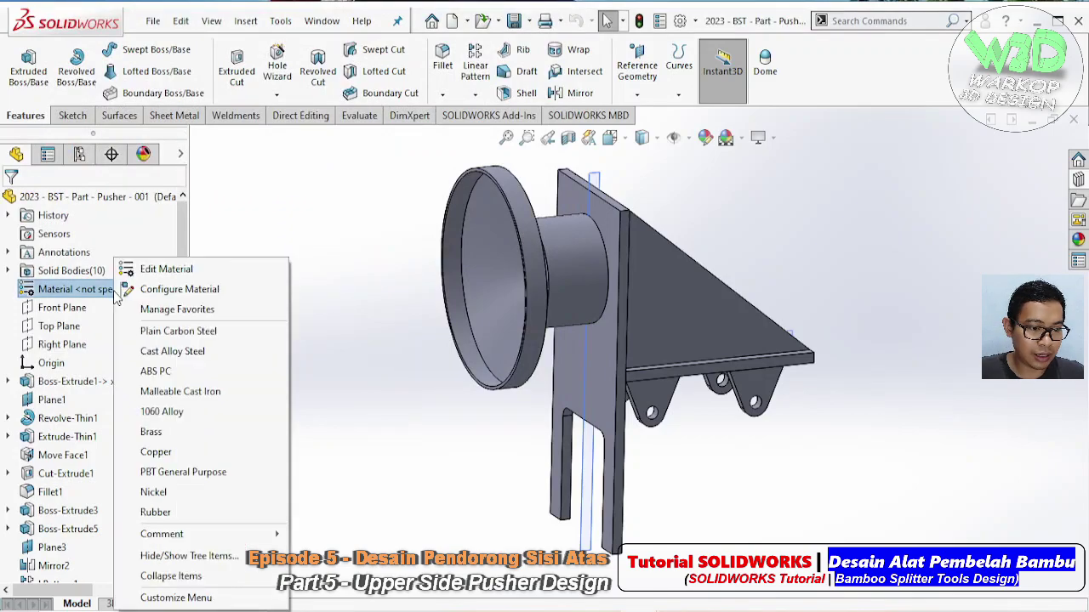
left_click(178, 331)
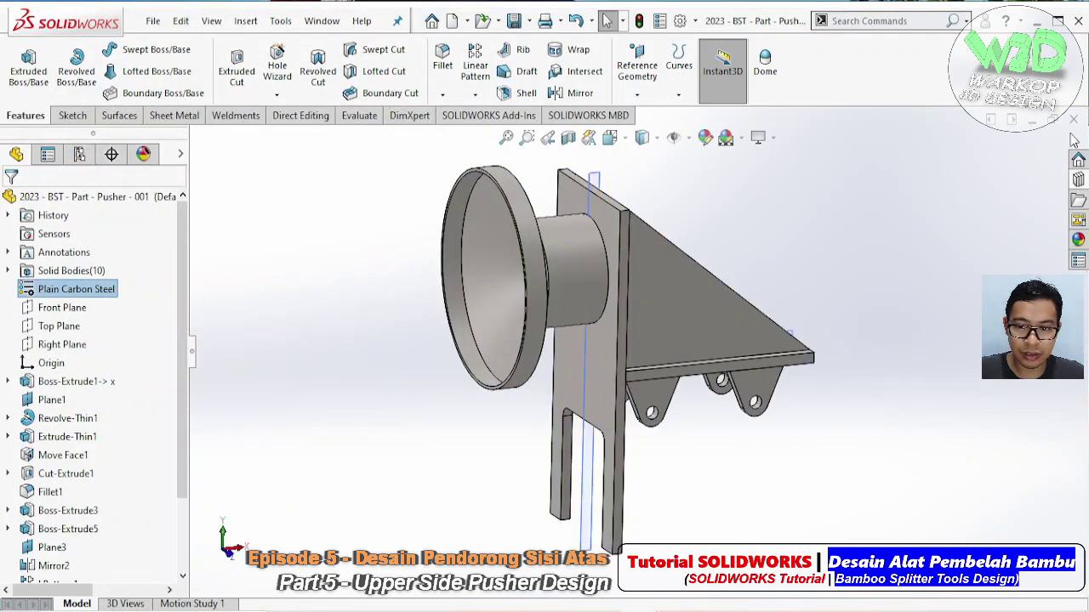
left_click(516, 311)
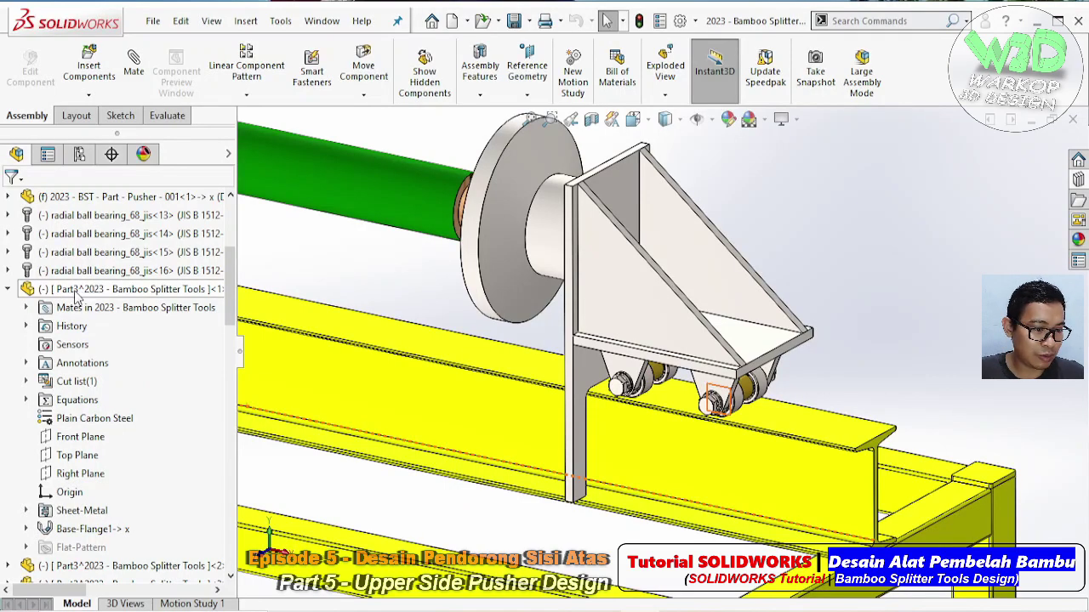
- Open the Part3 washer component in its own window
left_click(140, 293)
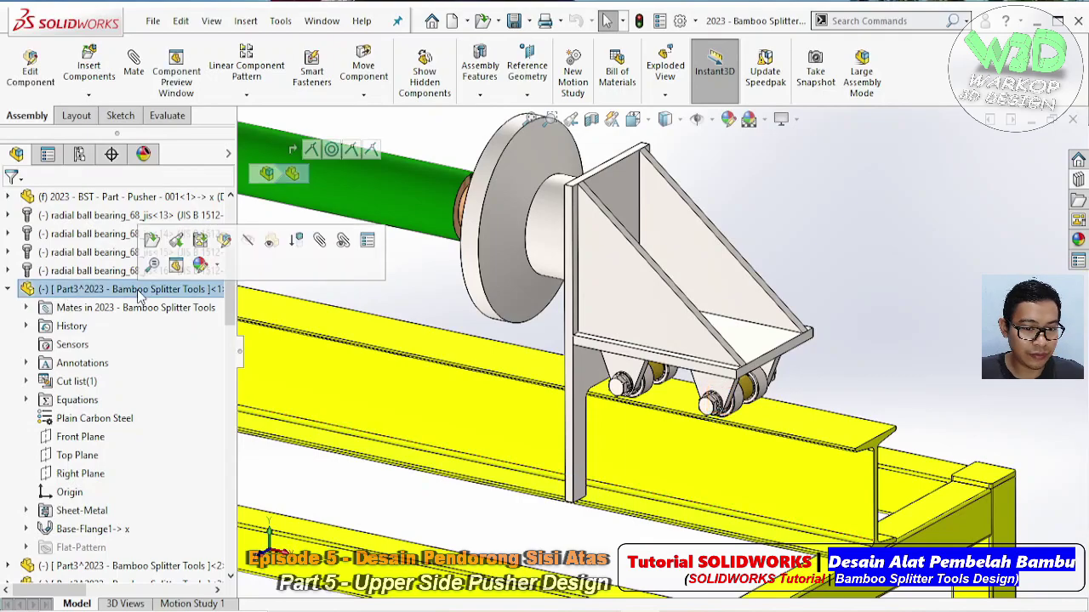
scroll(123, 378, "down", 2)
scroll(124, 379, "down", 1)
scroll(123, 379, "up", 3)
key("Escape")
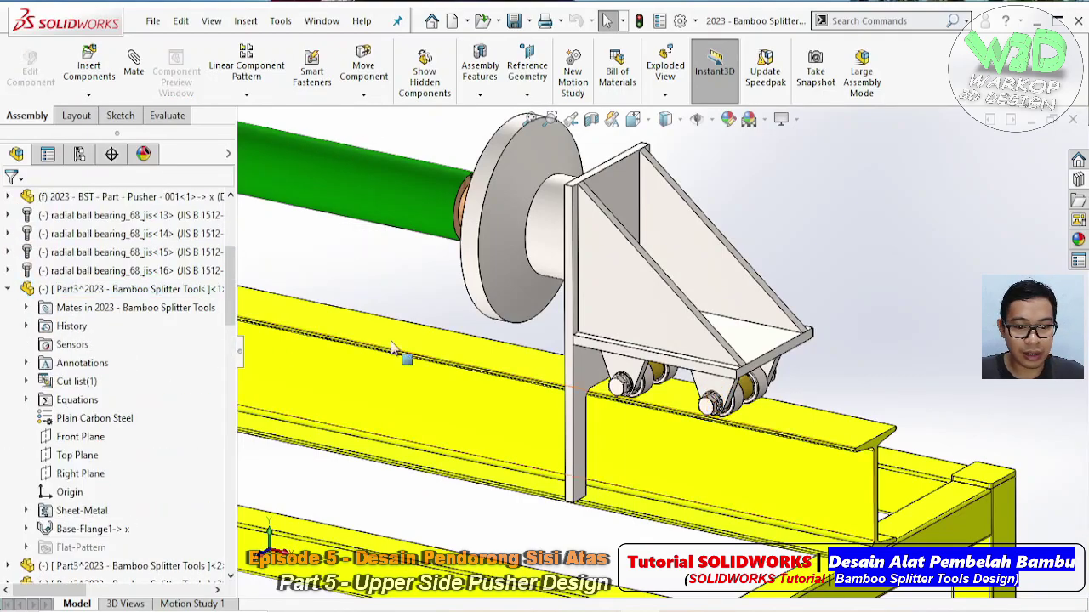
scroll(638, 331, "up", 3)
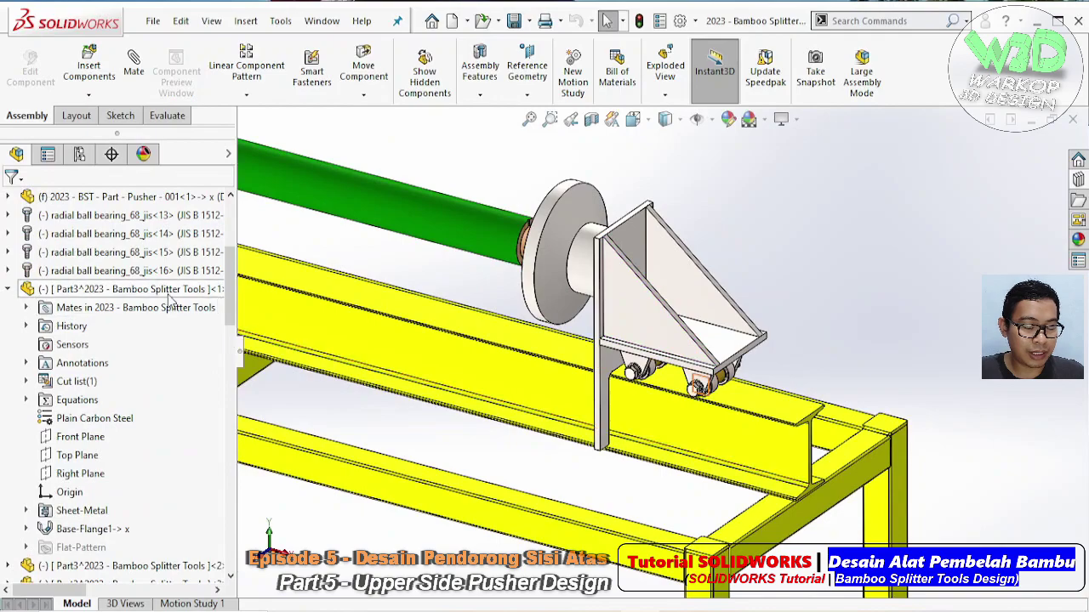
left_click(173, 290)
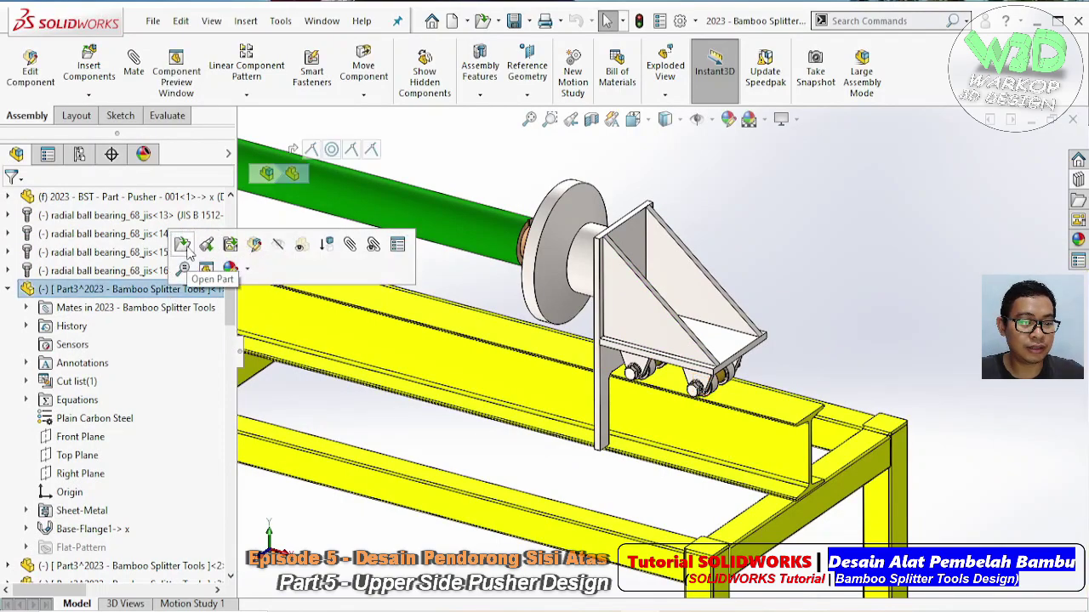
left_click(186, 246)
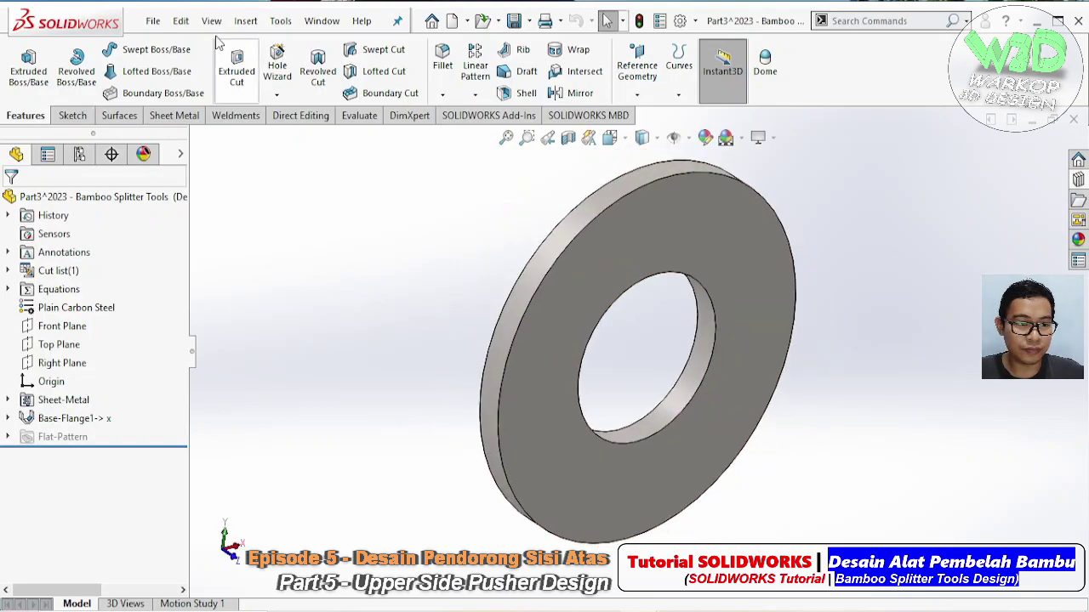
- Save the washer as '2023 - BST - Part - Frame - Bushing Washer - 001' and return to the assembly
left_click(154, 22)
left_click(185, 225)
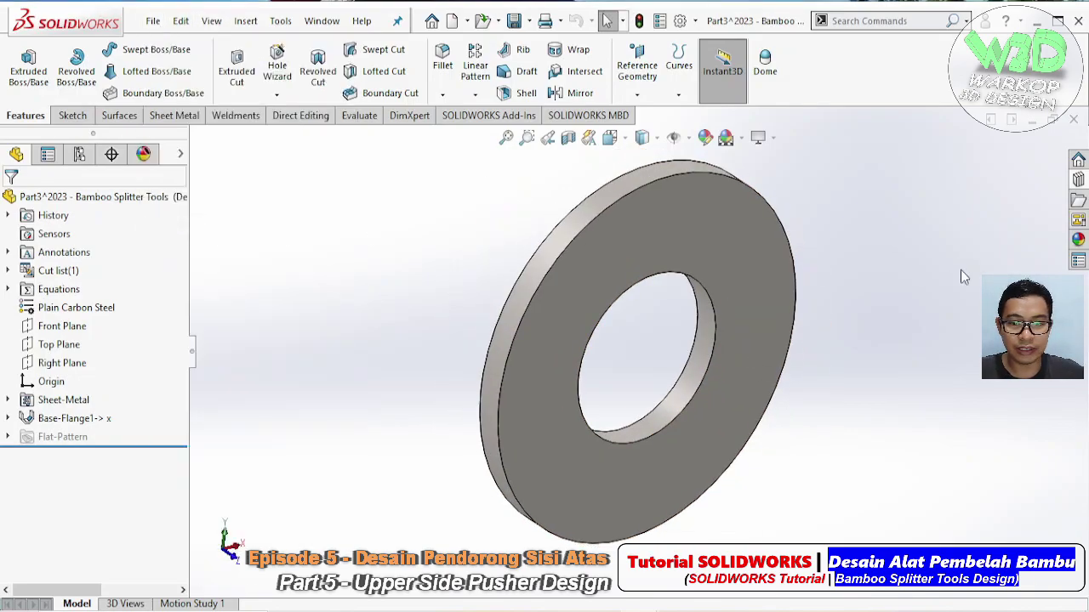
left_click(253, 183)
left_click(265, 249)
left_click(253, 251)
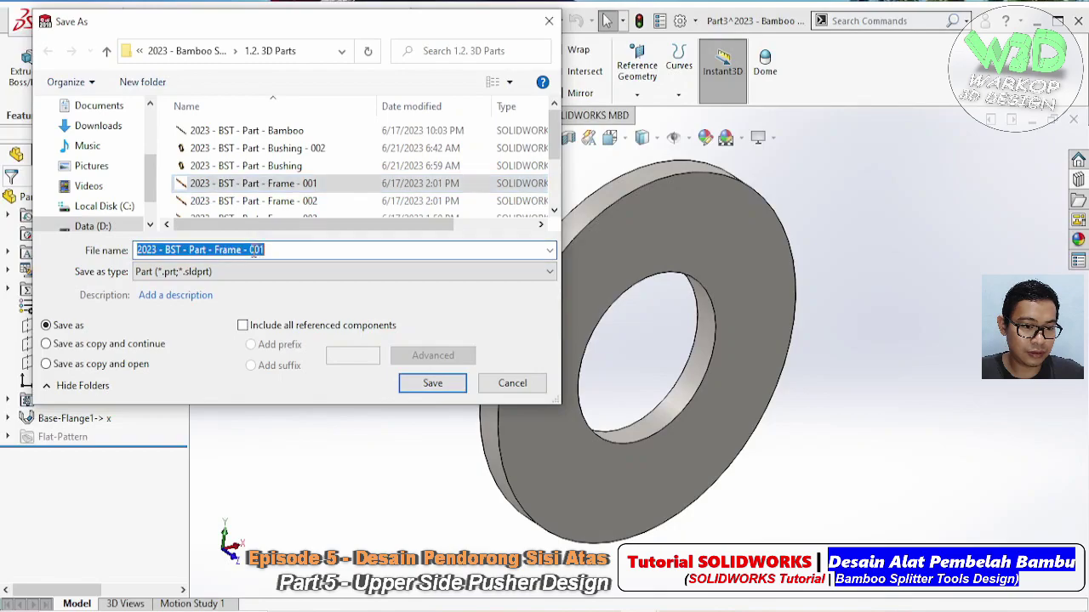
left_click_drag(249, 249, 294, 250)
key("BackSpace")
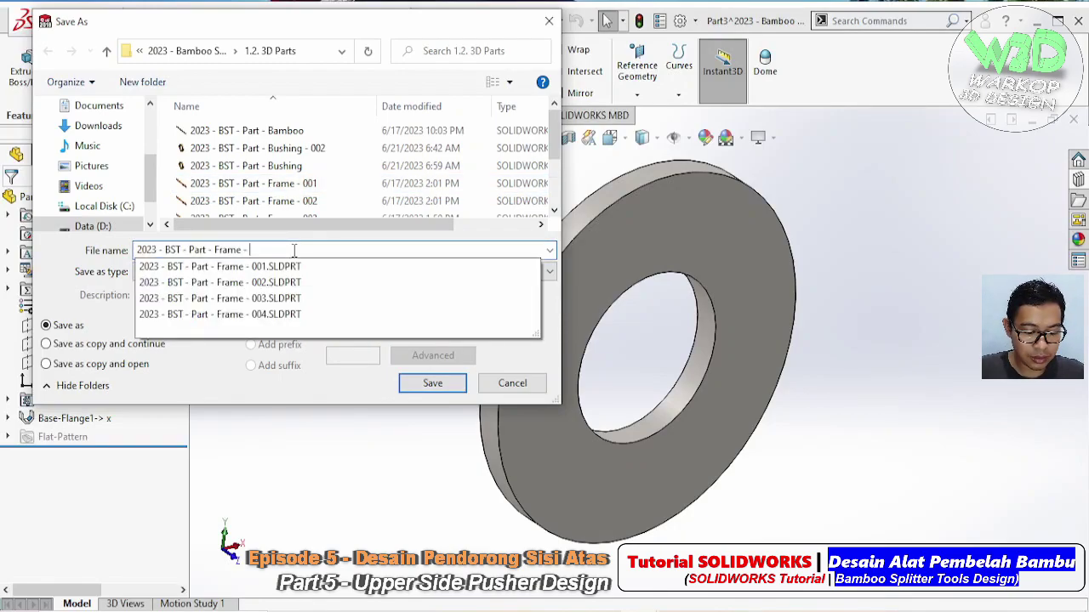
type("Bushing Washer - 001")
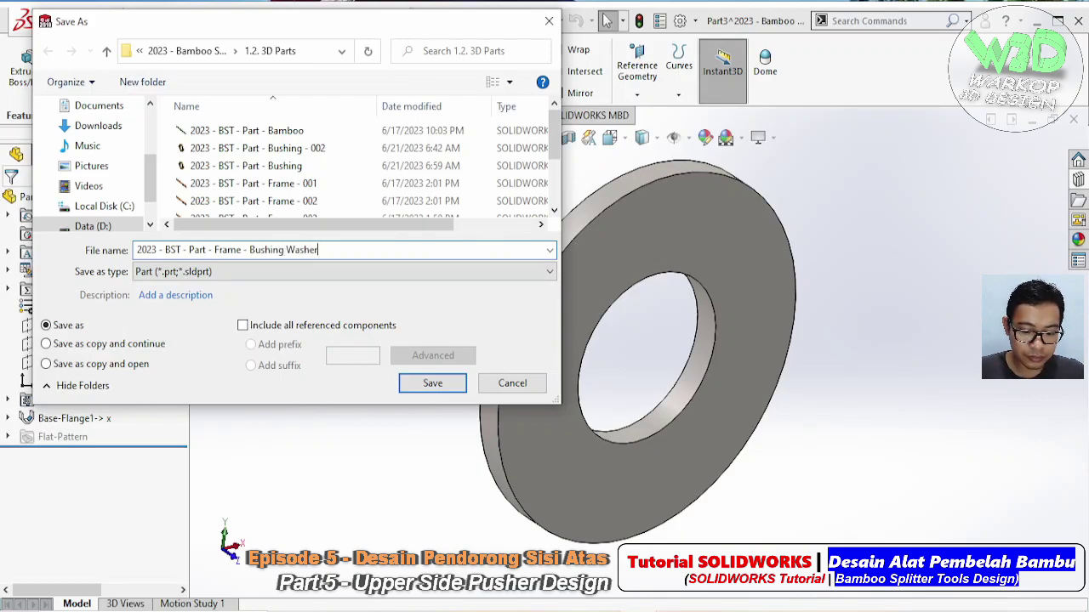
left_click(436, 385)
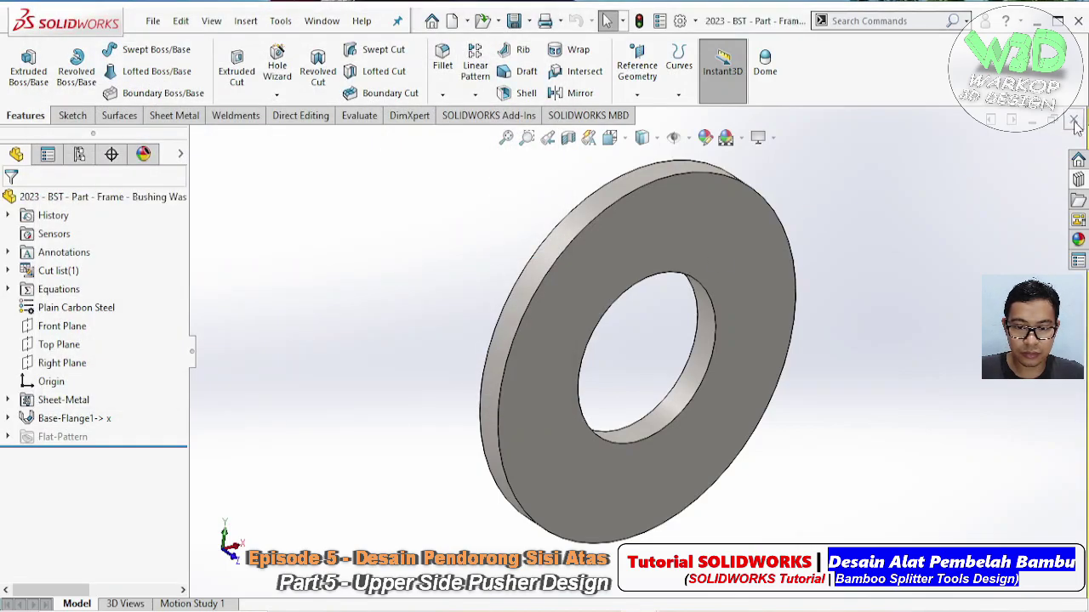
key("ctrl+w")
- Open the Part5 brass bushing in its own window and fit it in view
scroll(180, 364, "down", 2)
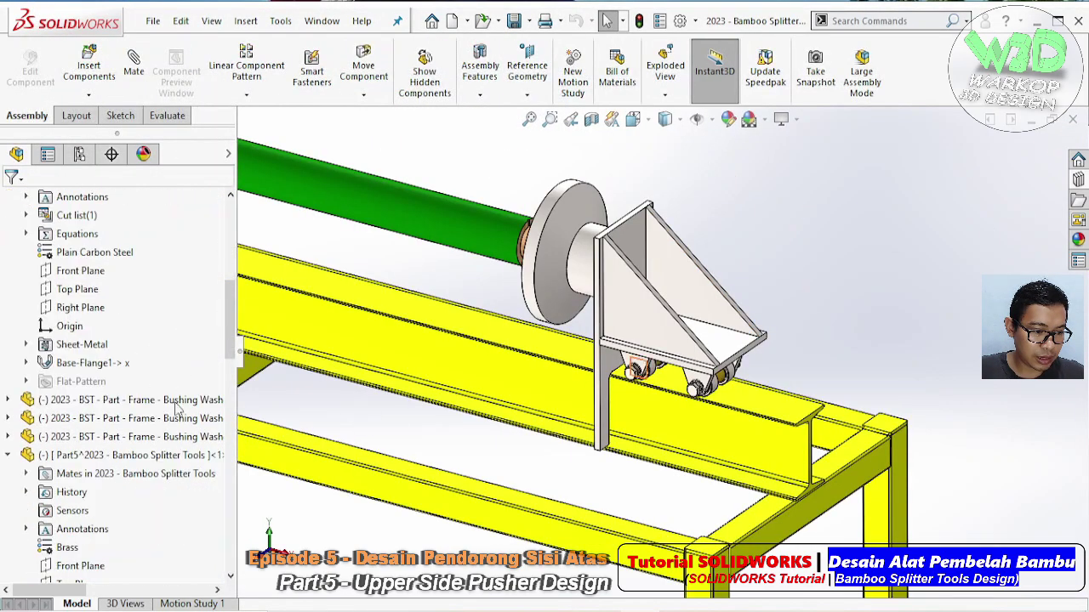
left_click(197, 455)
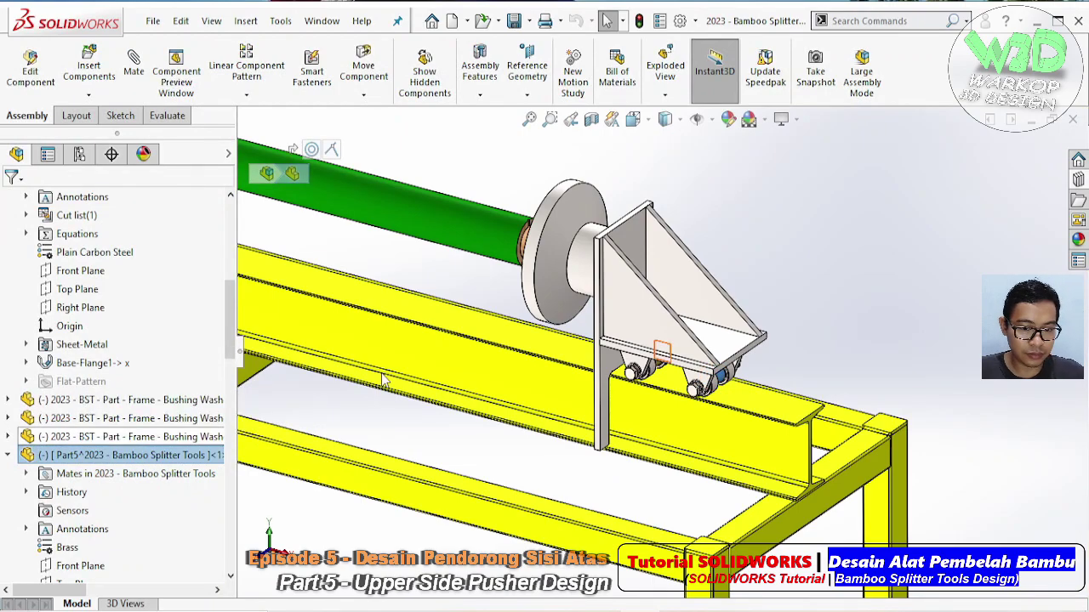
key("ctrl+Tab")
middle_click_drag(520, 332, 607, 374)
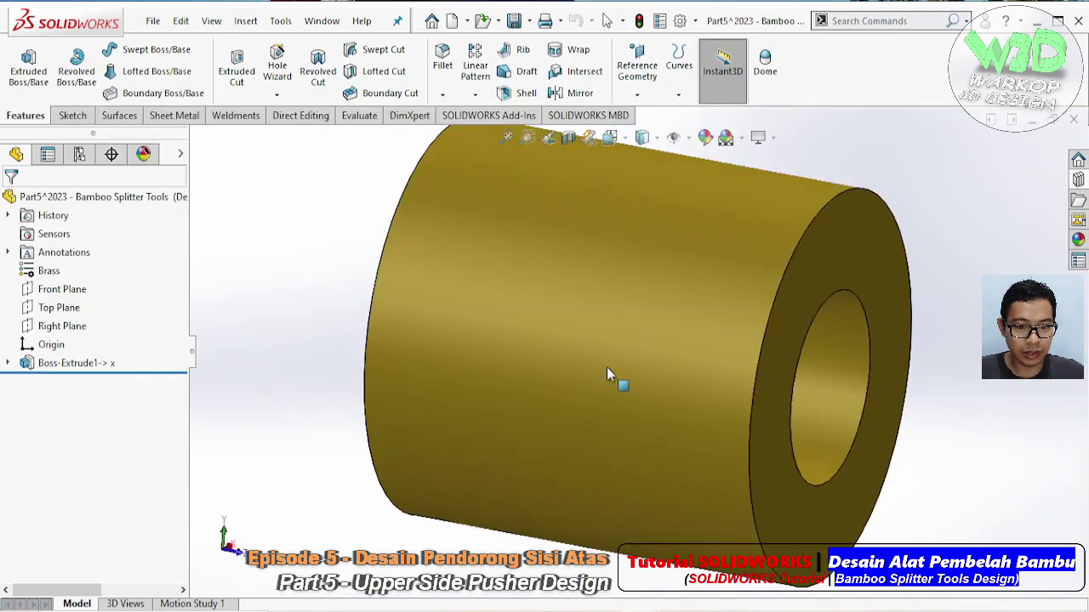
key("f")
- Save the bushing as '2023 - BST - Part - Bushing - Central - 001' and close it
left_click(152, 19)
left_click(195, 222)
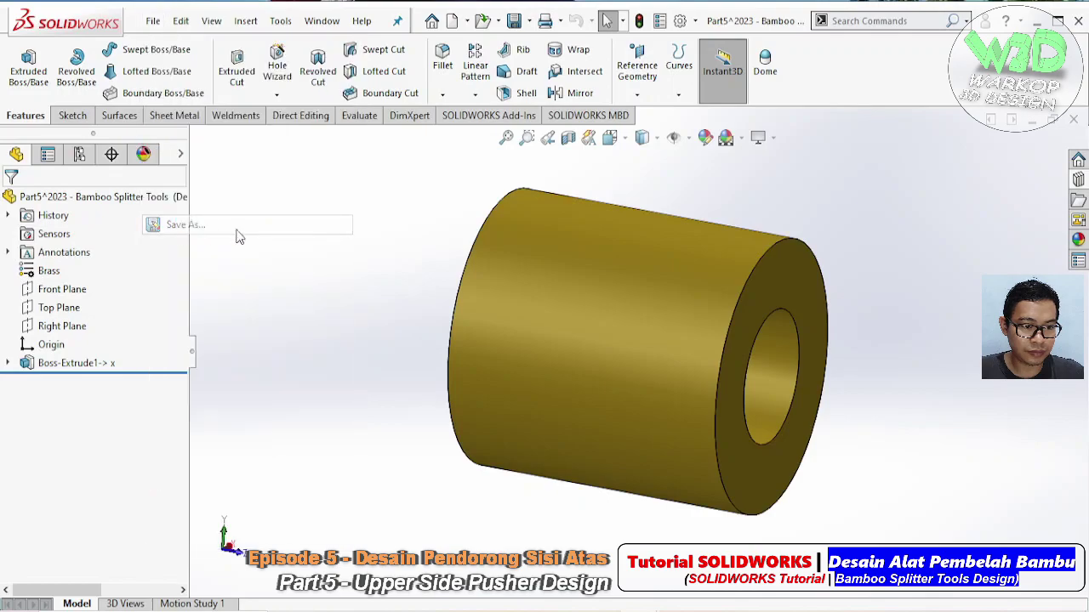
left_click(277, 184)
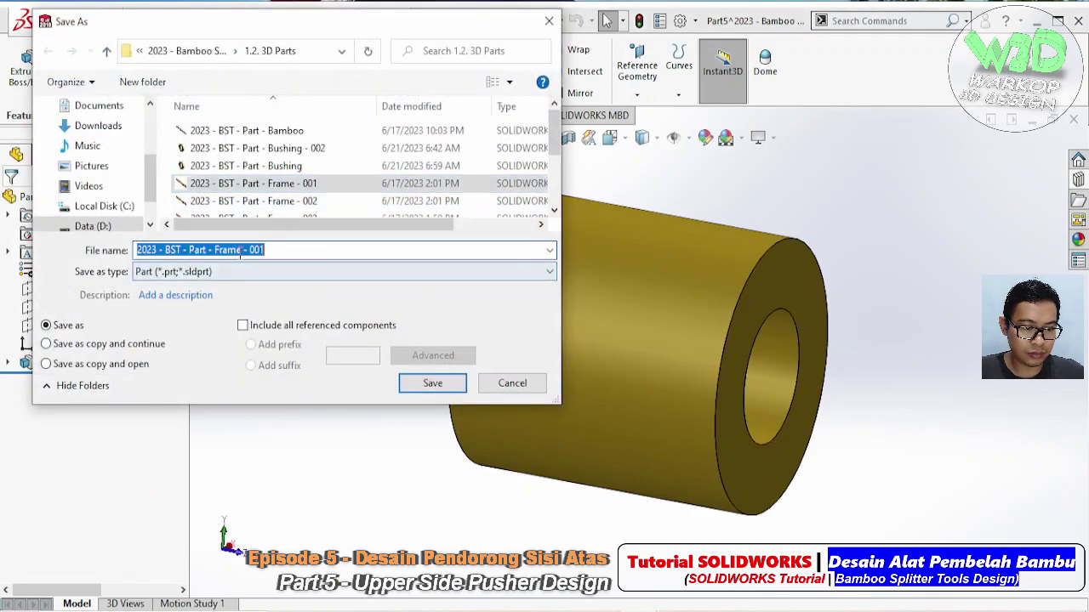
type("Bushing")
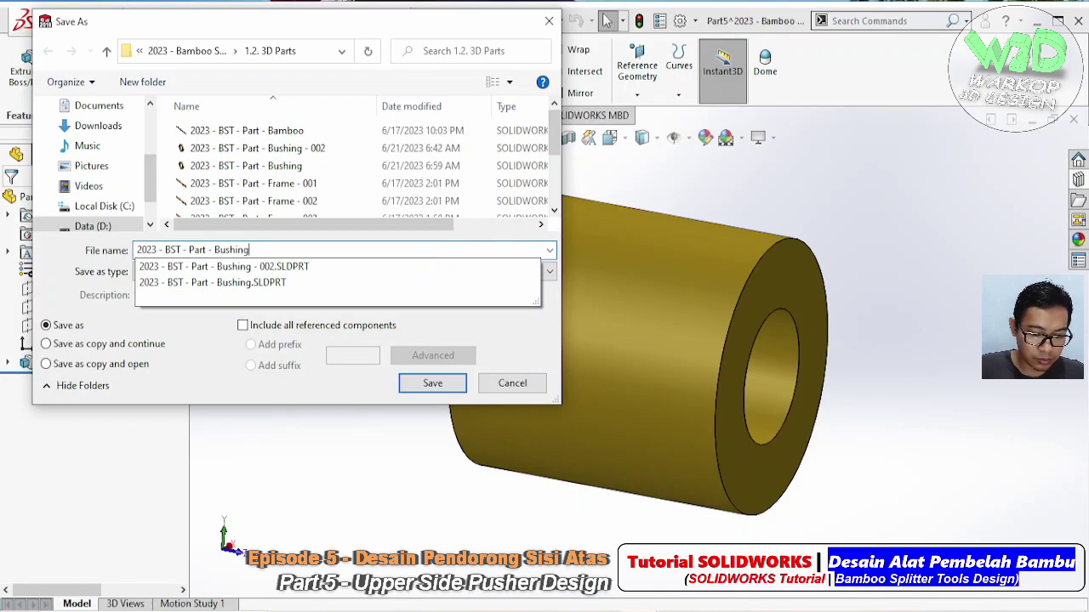
type(" - Central - 001")
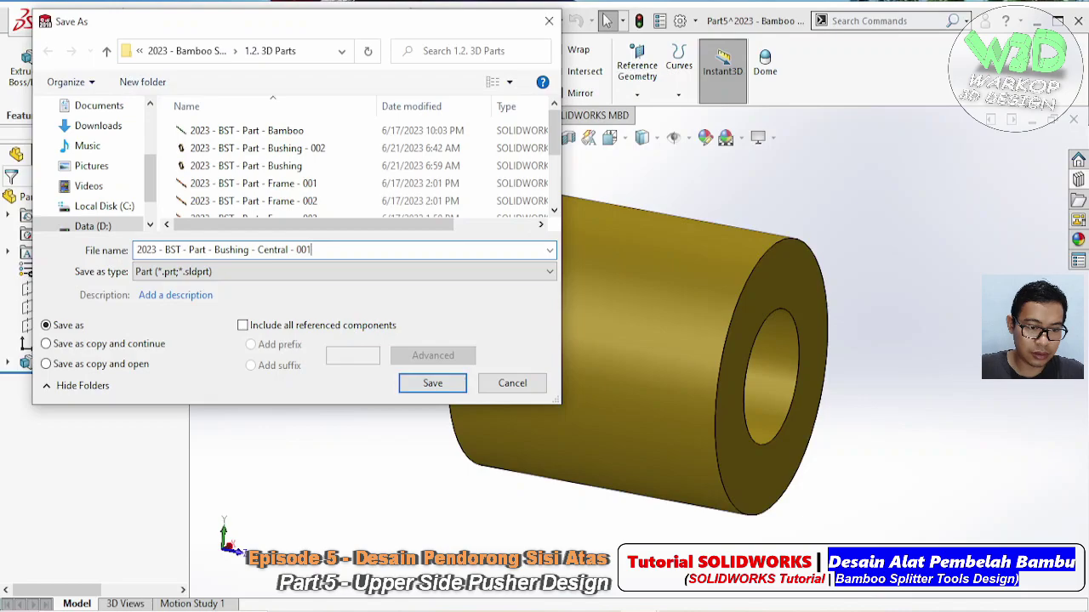
left_click(458, 381)
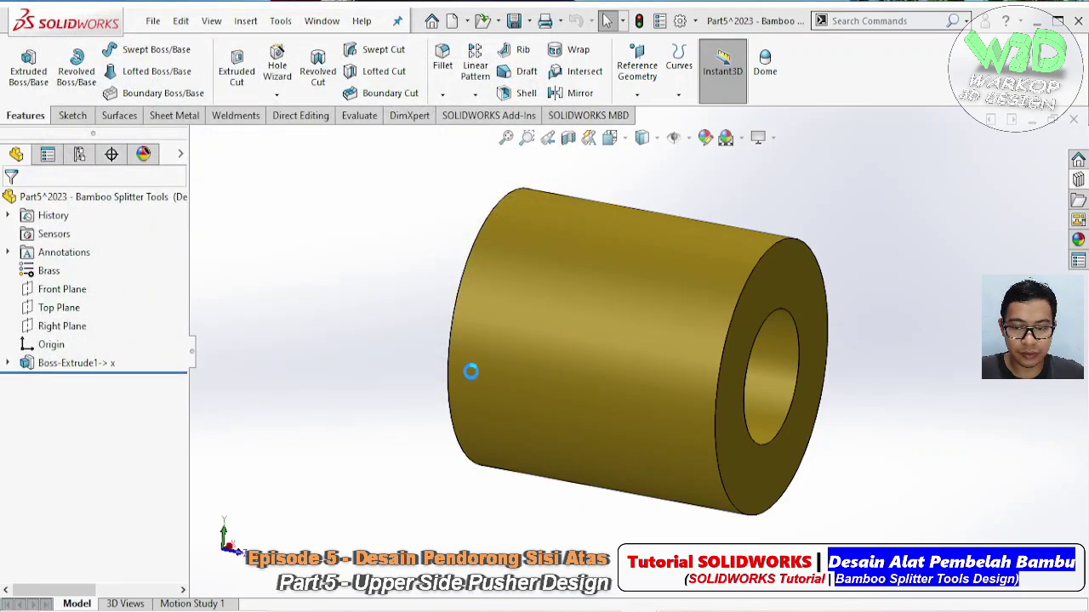
left_click(1073, 120)
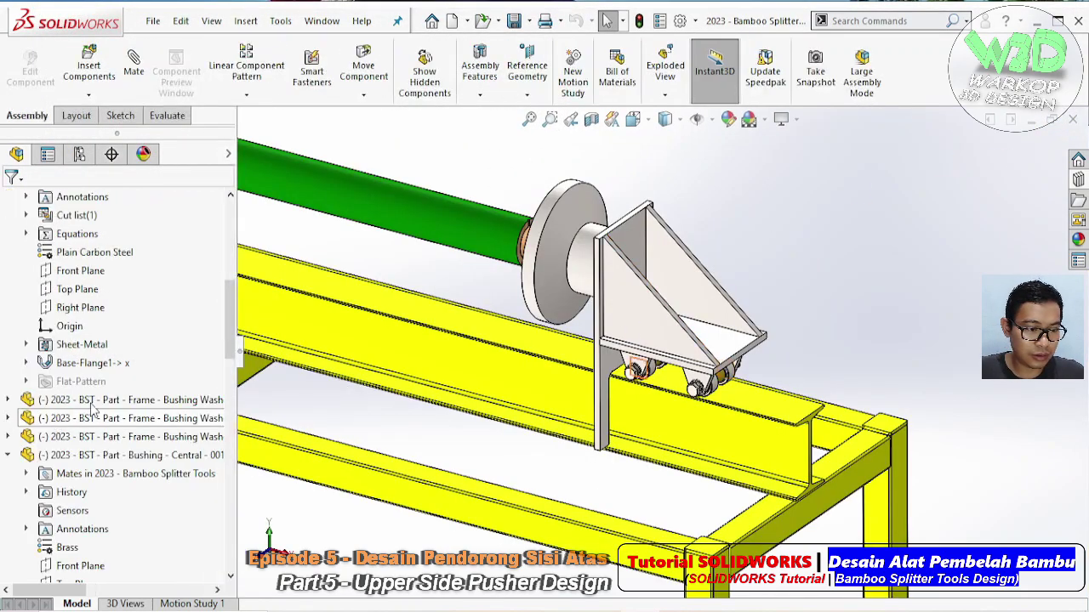
- Collapse the assembly tree to top-level components and rotate the view toward the pusher bracket
right_click(157, 338)
left_click(204, 341)
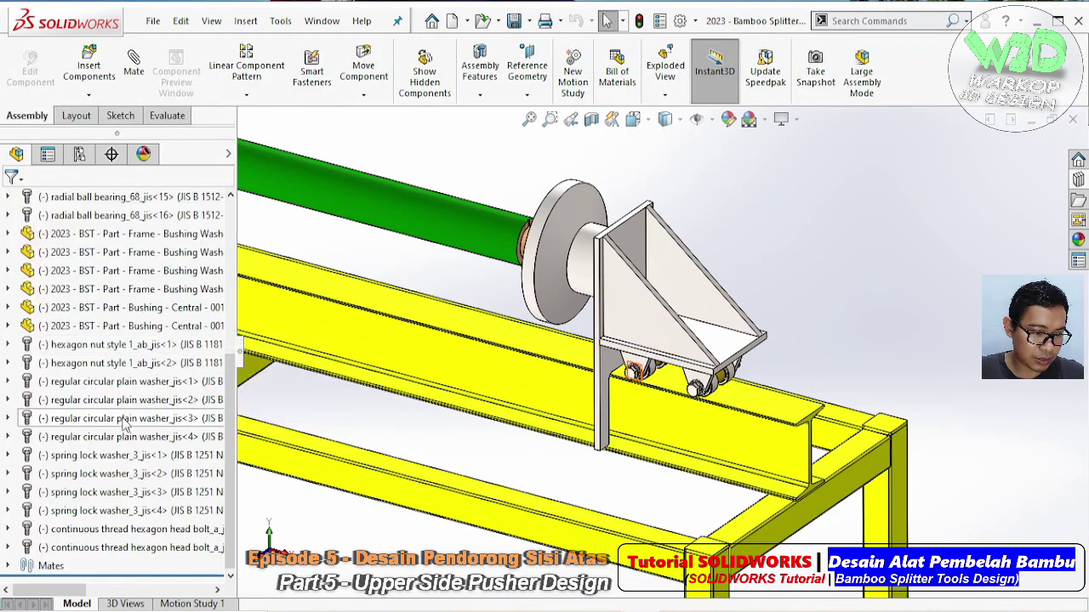
scroll(124, 415, "up", 3)
middle_click_drag(273, 401, 696, 317)
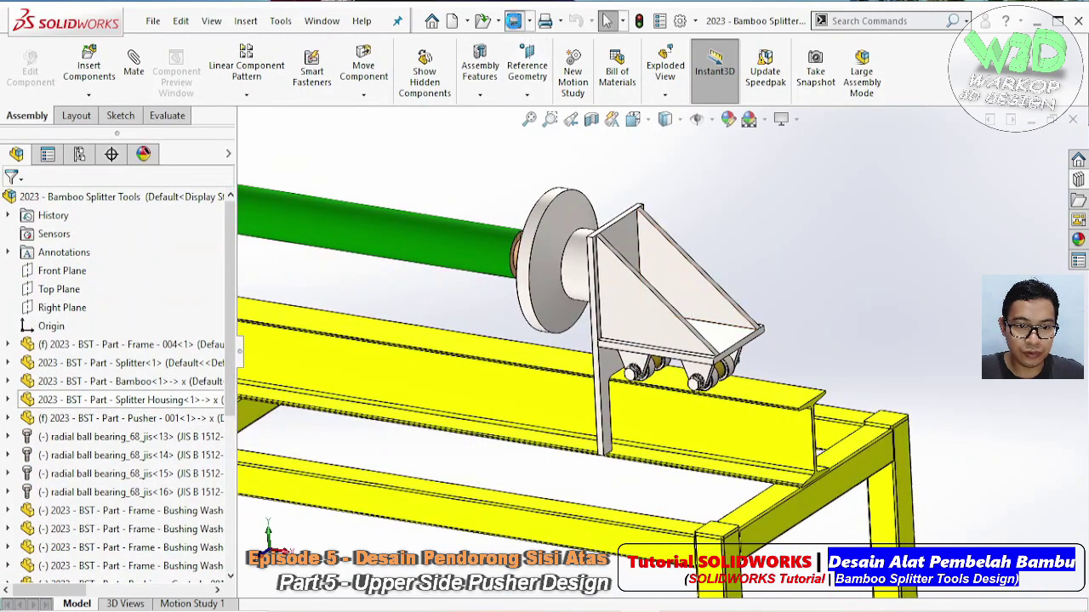
- Turn the view toward the bracket's bearings and select the pusher bracket with its first bearings
scroll(706, 340, "down", 2)
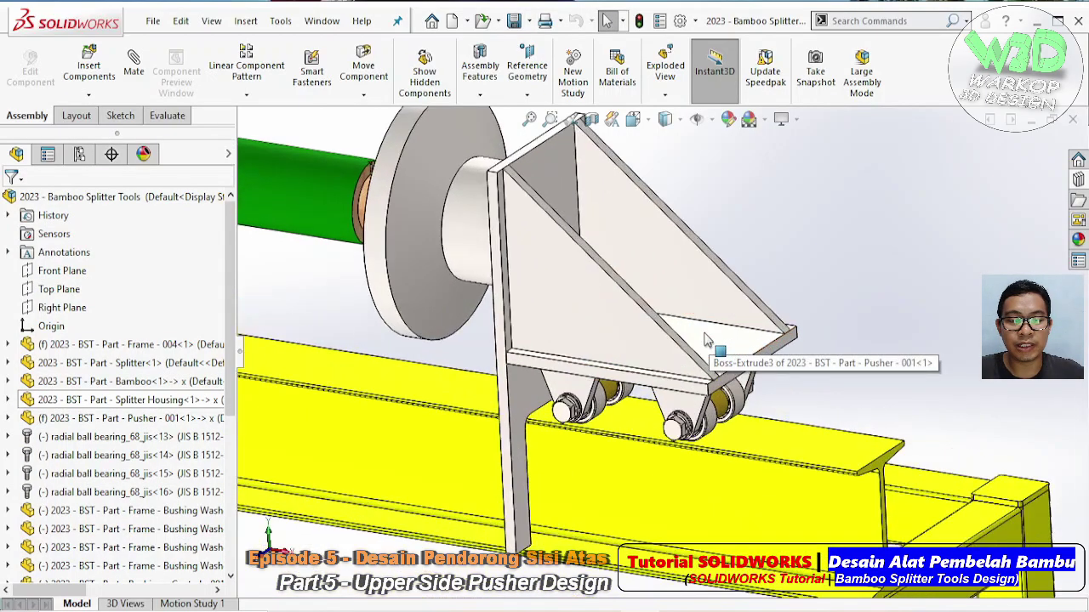
scroll(649, 281, "down", 2)
middle_click_drag(649, 281, 657, 374)
scroll(661, 393, "down", 3)
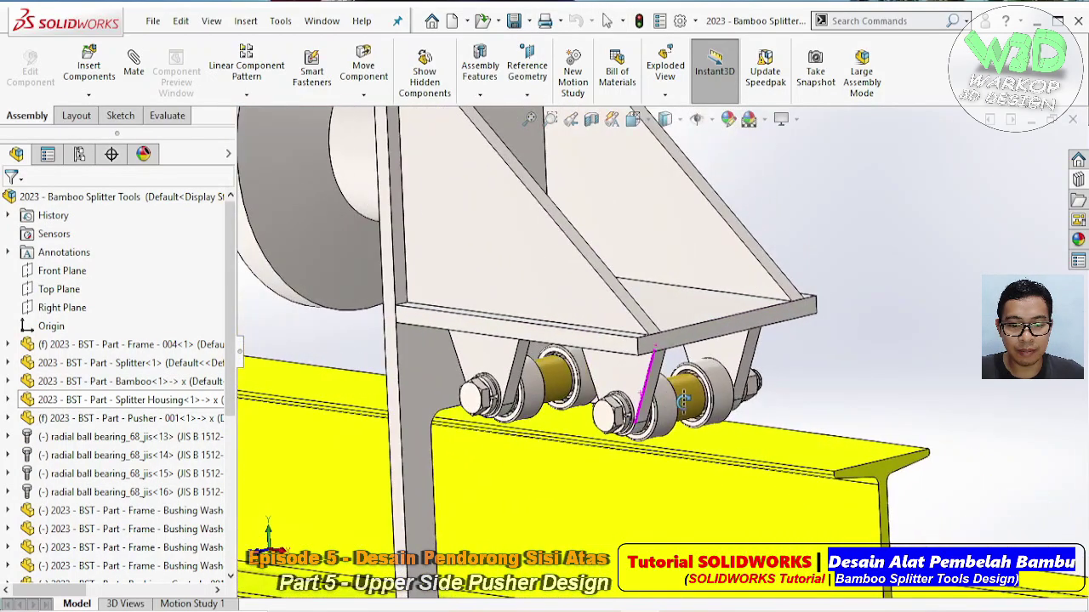
scroll(659, 393, "up", 3)
scroll(634, 377, "down", 3)
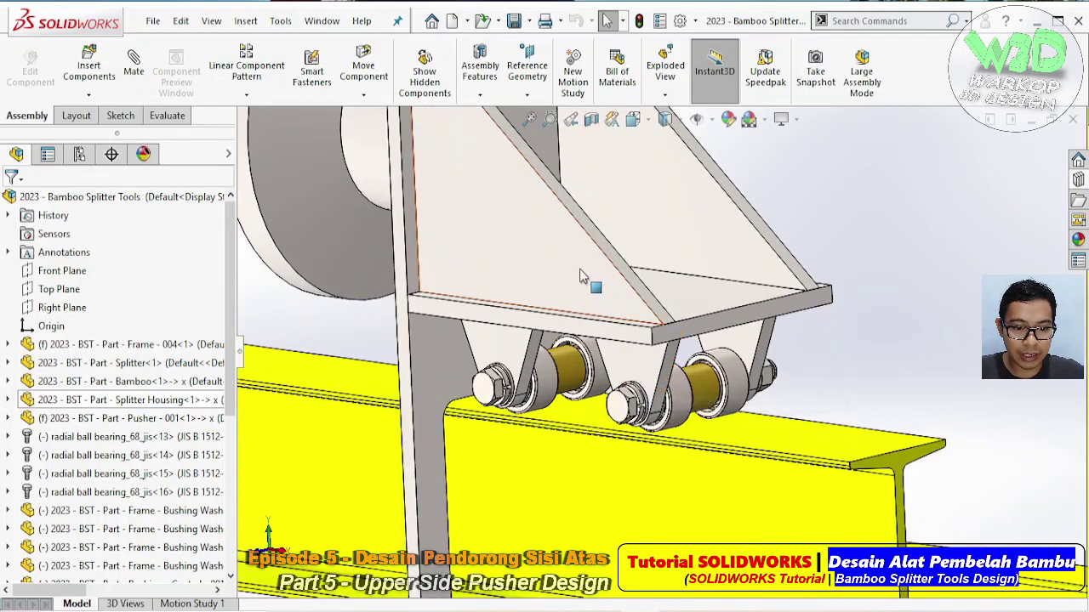
left_click(580, 272)
left_click(540, 383, "ctrl")
left_click(591, 364, "ctrl")
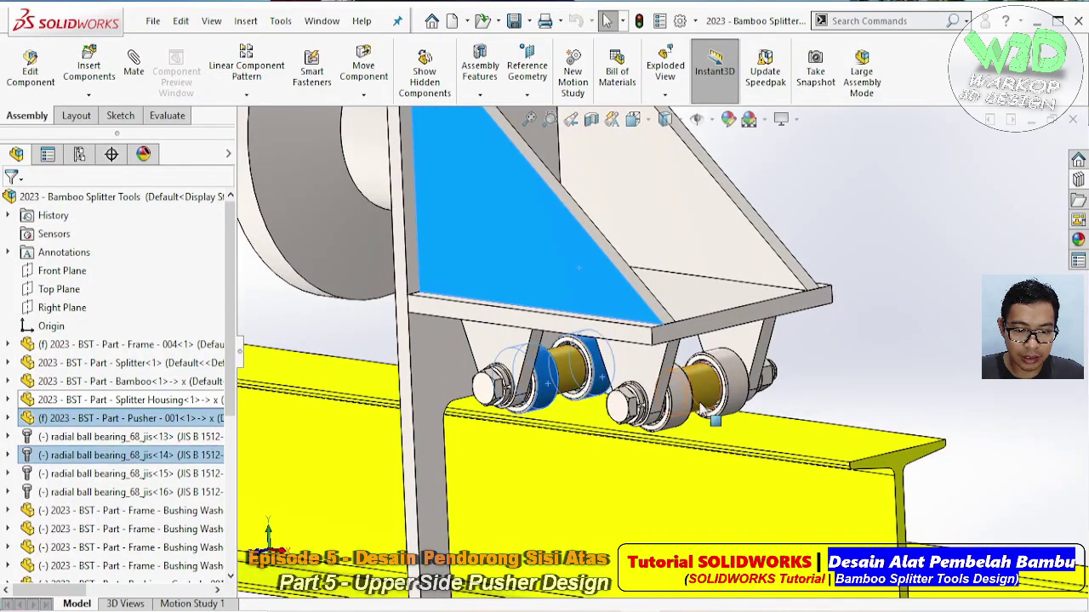
- Add the remaining bearings, brass bushings and bolts, then form them into new subassembly Assem1
left_click(680, 400, "ctrl")
left_click(745, 384, "ctrl")
left_click(719, 382, "ctrl")
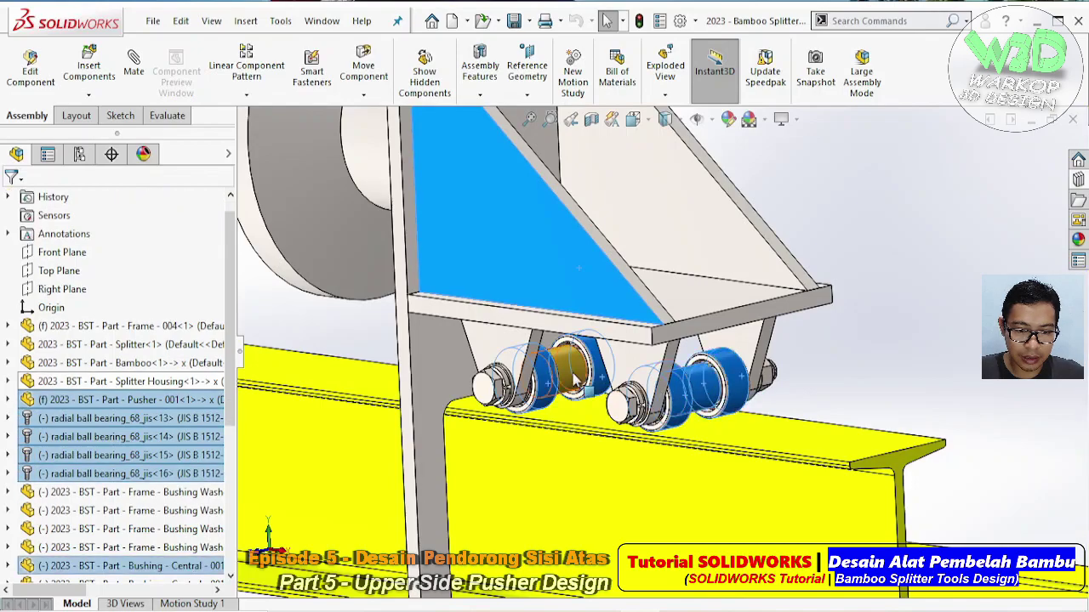
left_click(570, 367, "ctrl")
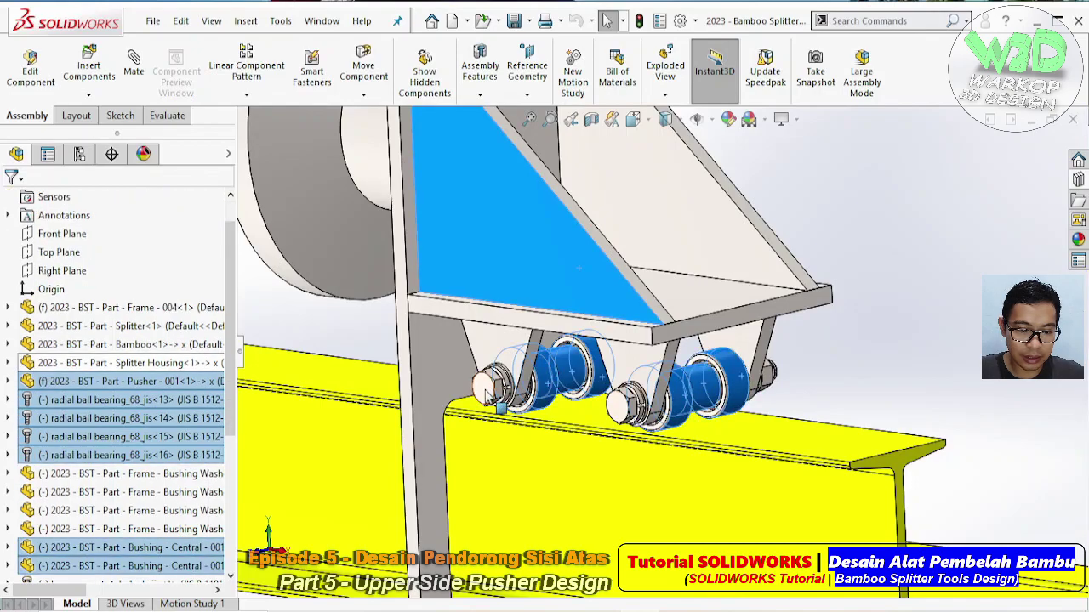
right_click(618, 410)
left_click(664, 405)
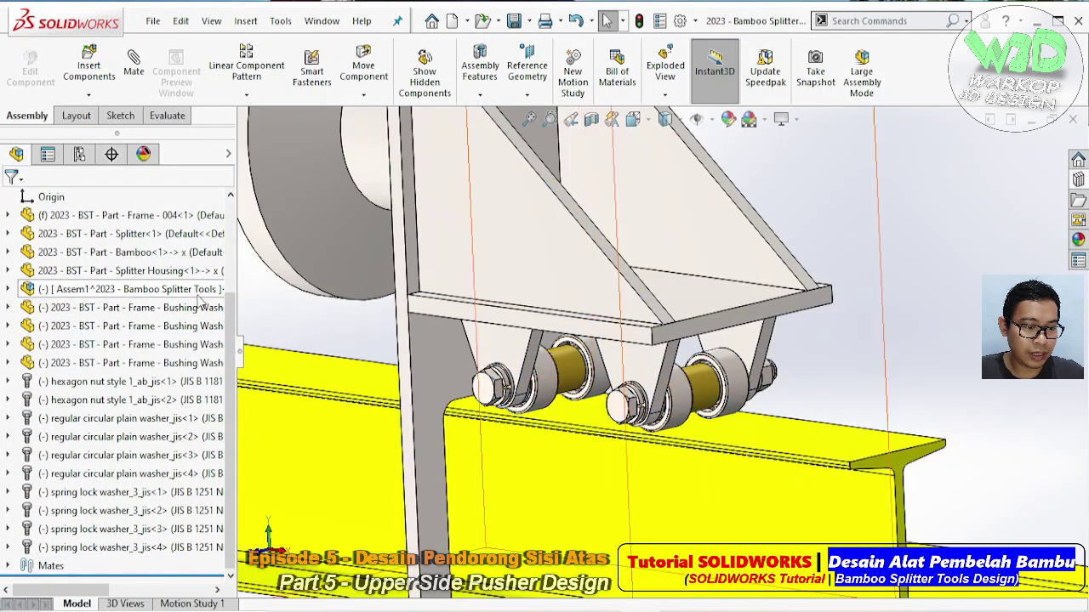
- Expand the new Assem1 subassembly and hide it from the view
left_click(113, 290)
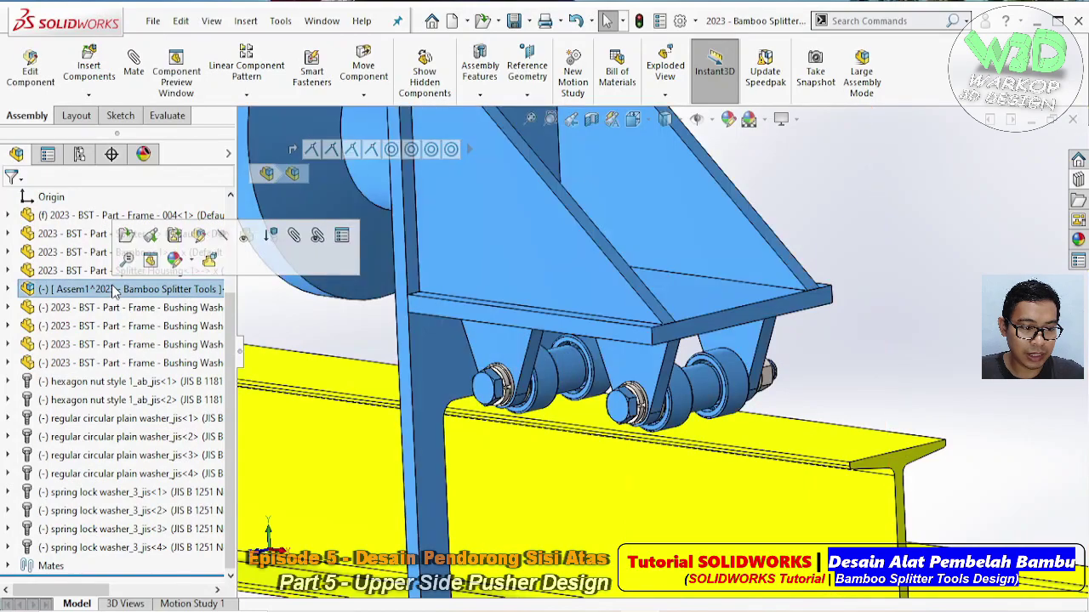
left_click(8, 289)
right_click(131, 238)
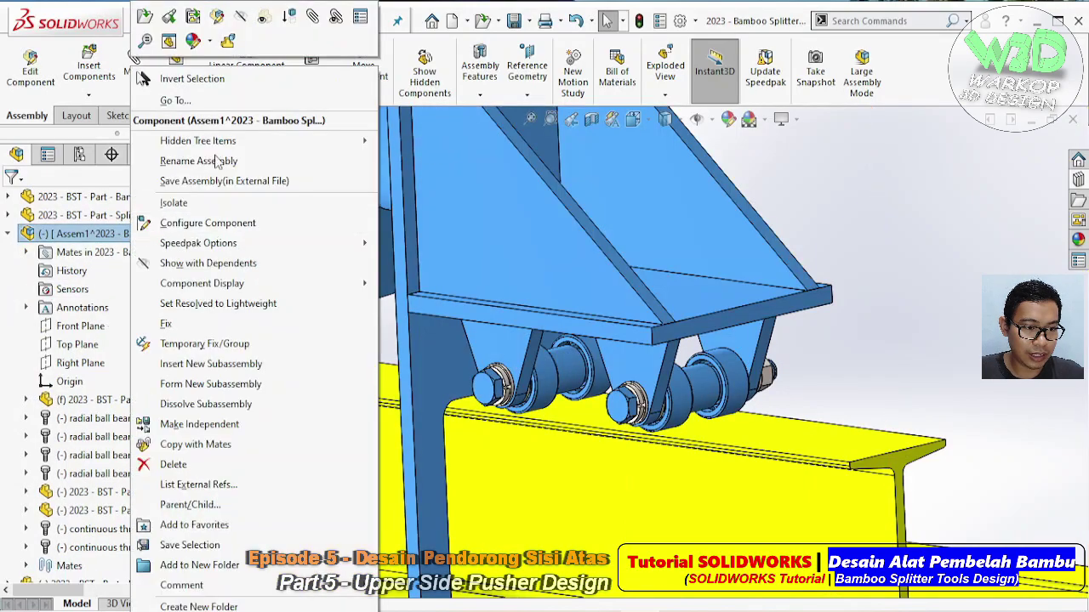
left_click(240, 19)
- Move Hexagon nut style 1_ab_jis<1> into Assem1 and fit the whole assembly in view
scroll(514, 366, "down", 2)
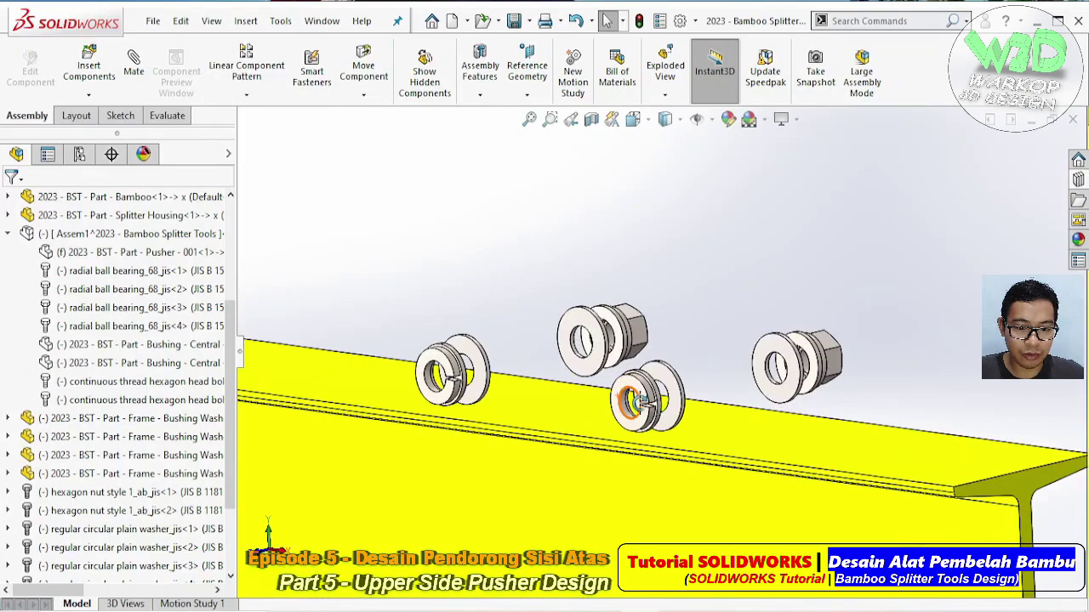
scroll(515, 366, "down", 2)
scroll(515, 366, "down", 2)
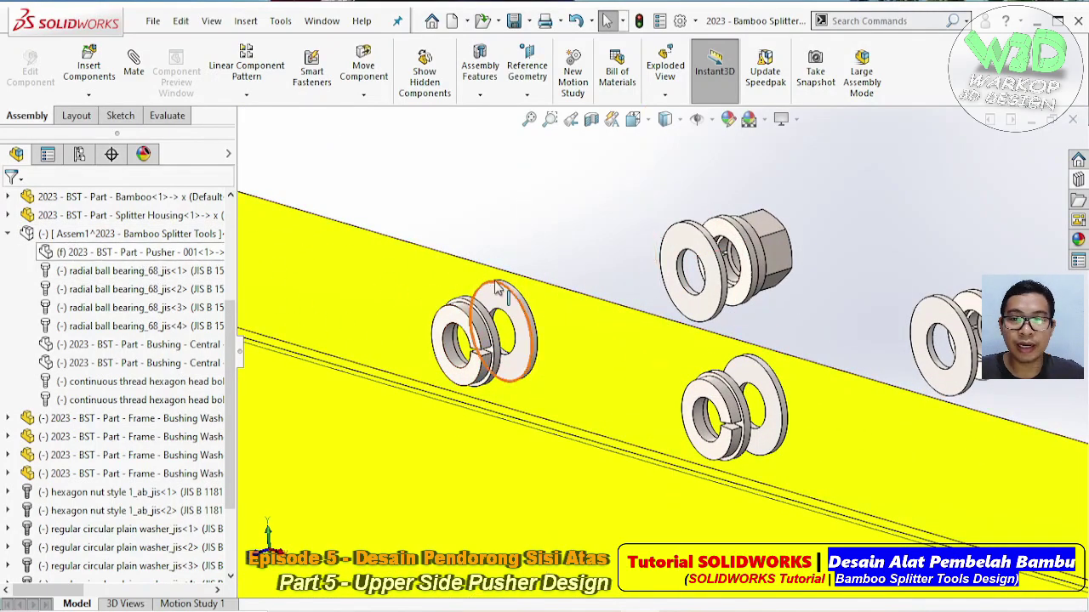
scroll(755, 349, "up", 2)
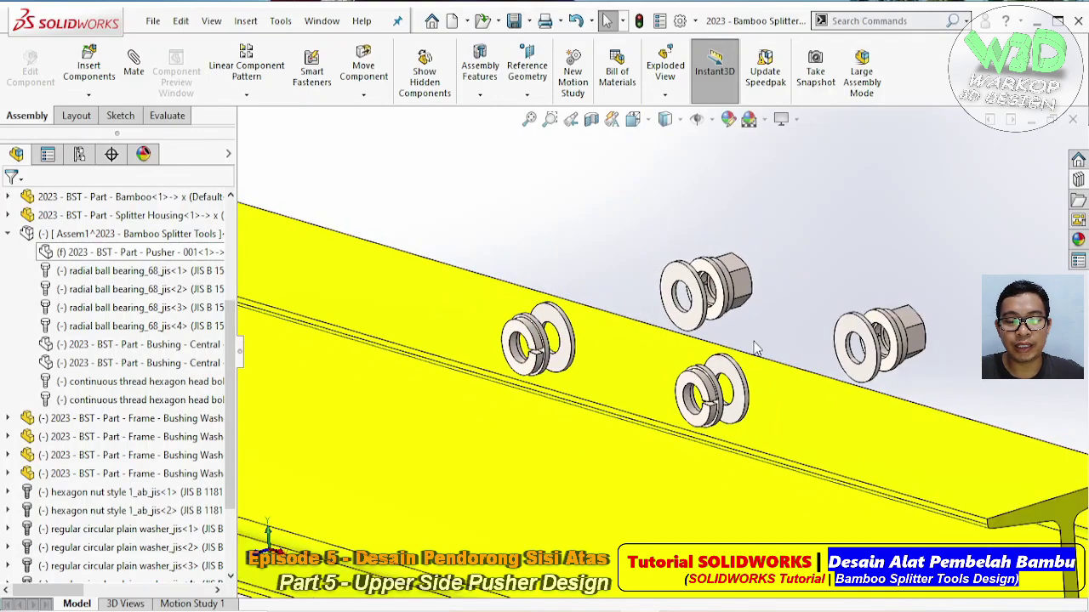
scroll(712, 325, "down", 1)
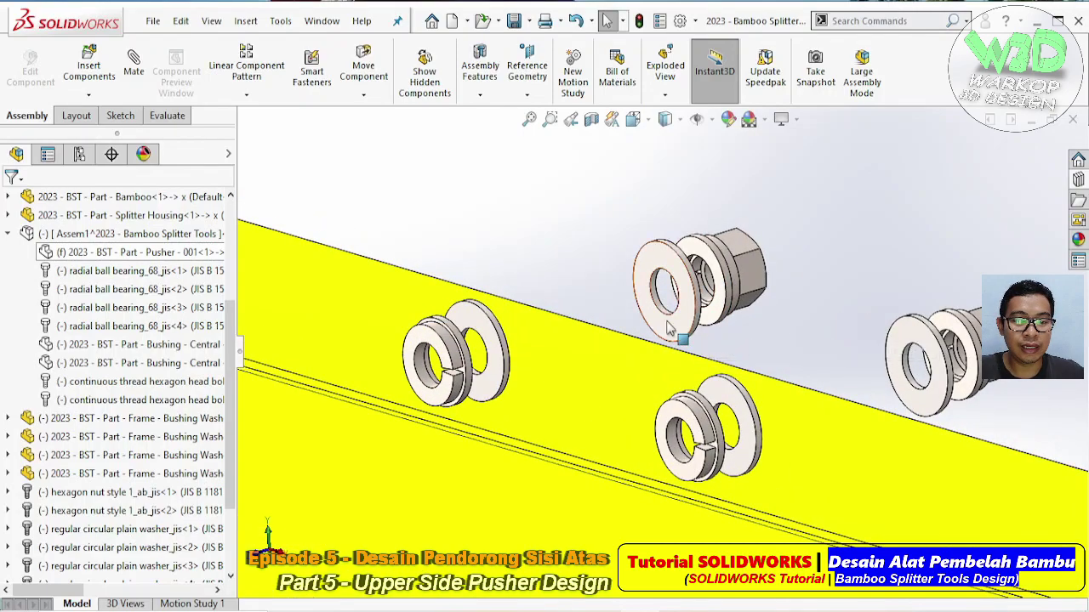
scroll(711, 334, "down", 1)
left_click(755, 283)
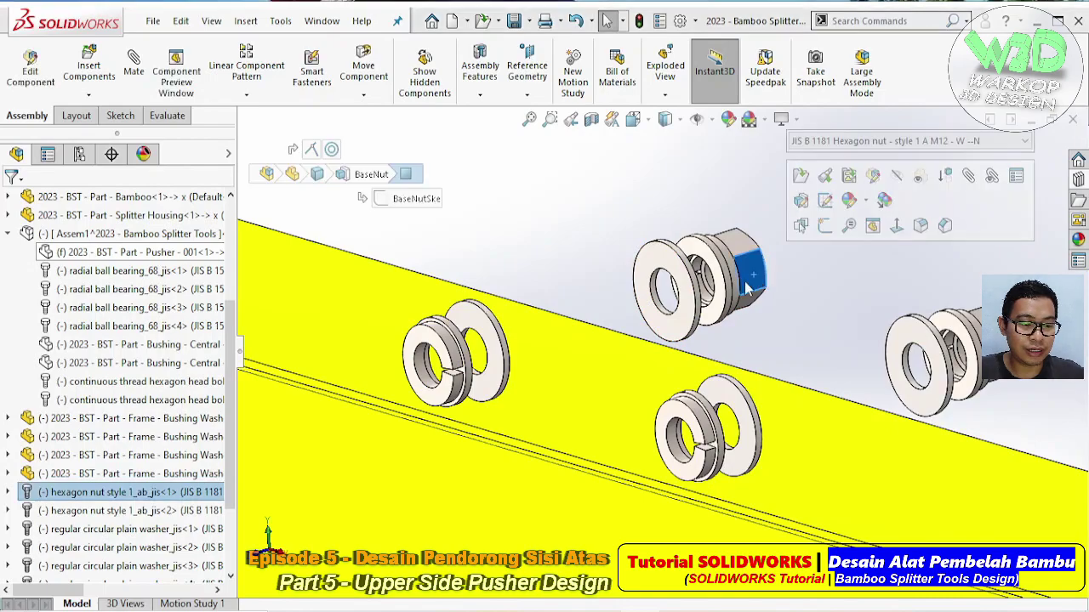
mouse_move(94, 491)
left_mouse_down()
mouse_move(106, 259)
mouse_move(120, 245)
left_mouse_up()
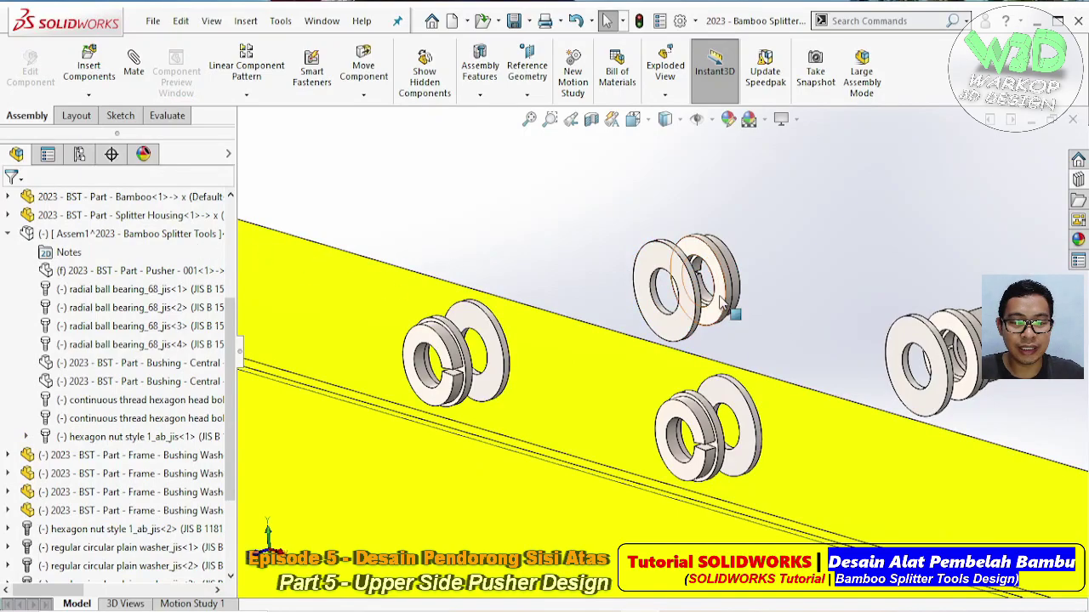
key("f")
scroll(578, 349, "down", 5)
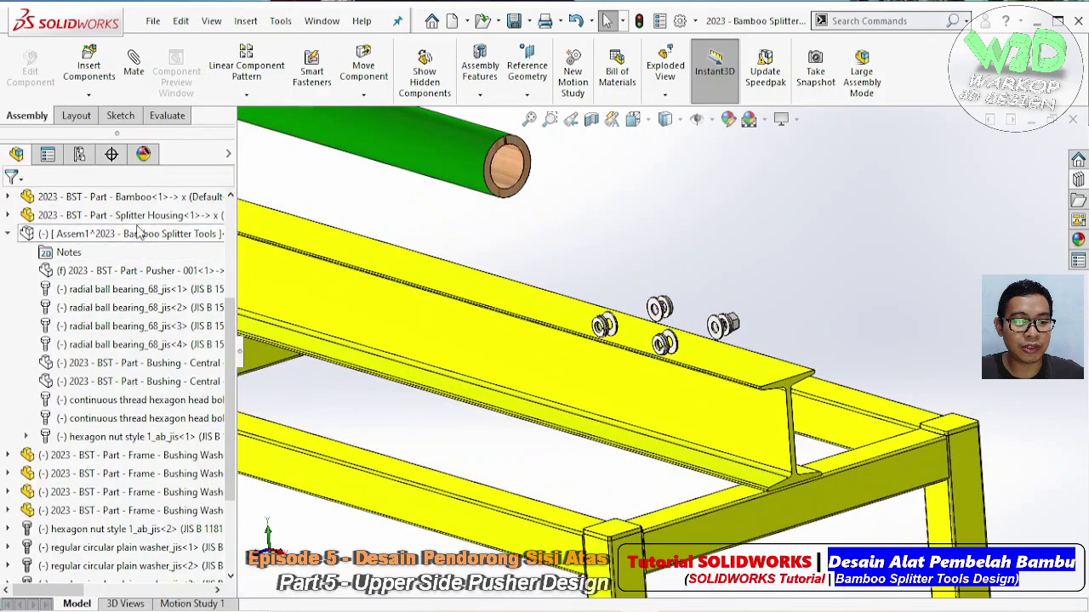
- Move the upper bushing washer, first plain washer and first spring lock washer into Assem1
scroll(672, 324, "down", 3)
scroll(681, 316, "down", 2)
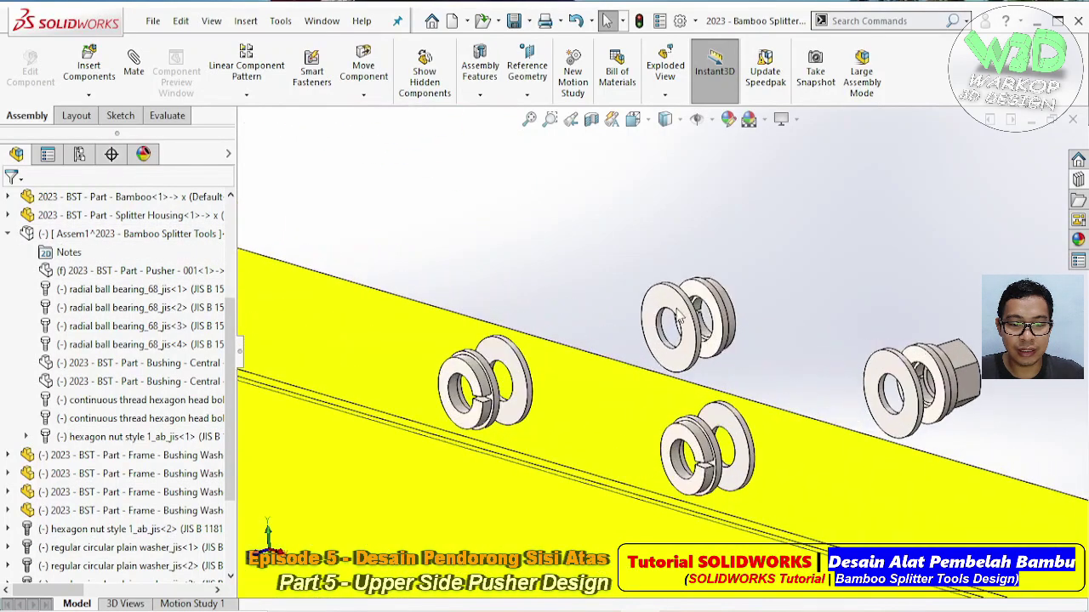
left_click(673, 310)
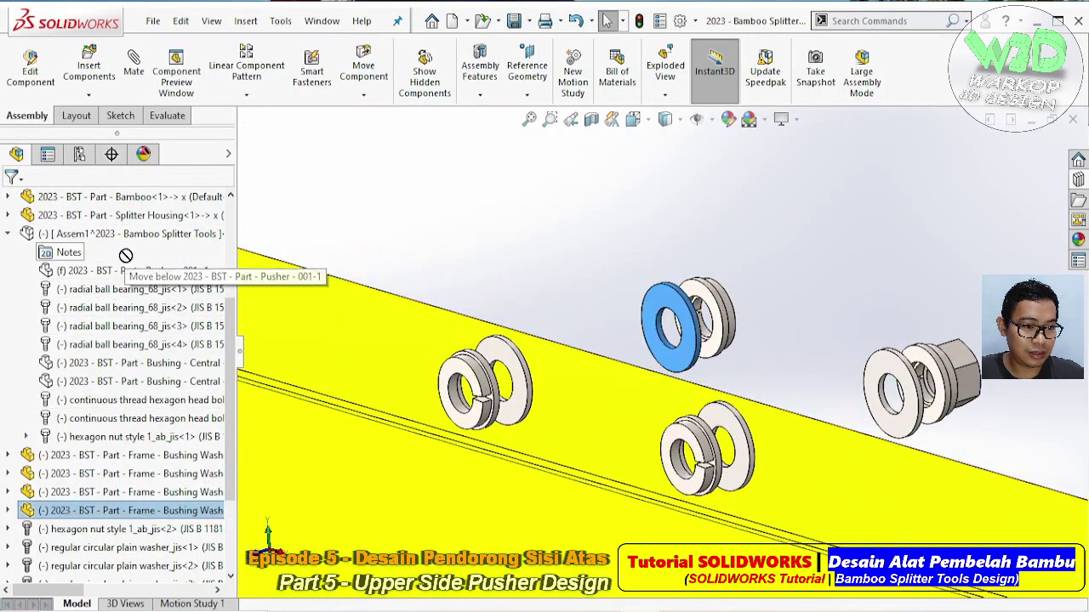
left_click_drag(133, 242, 135, 243)
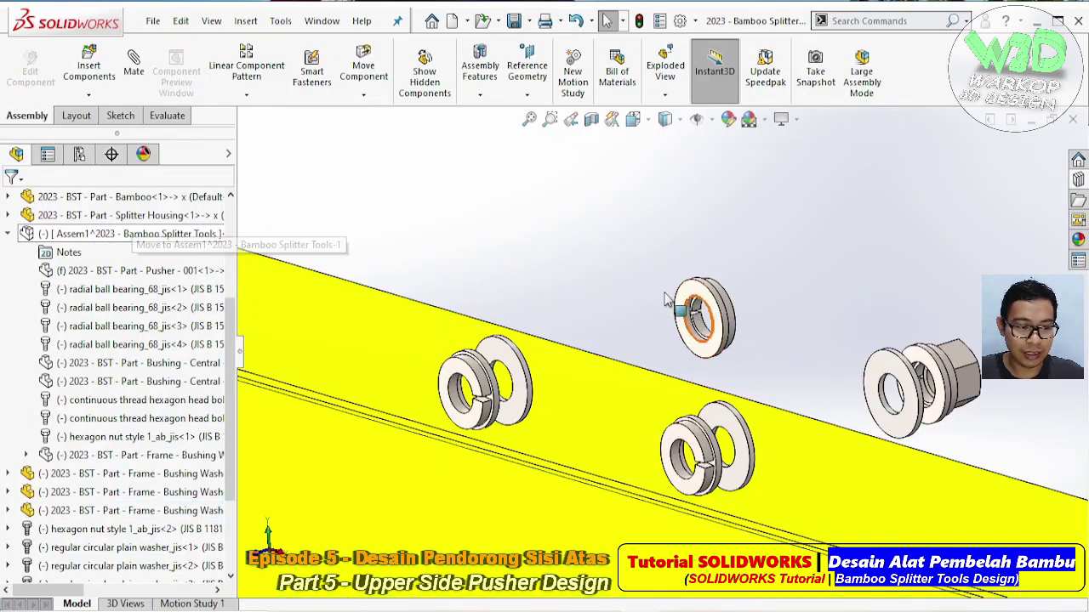
left_click(67, 418)
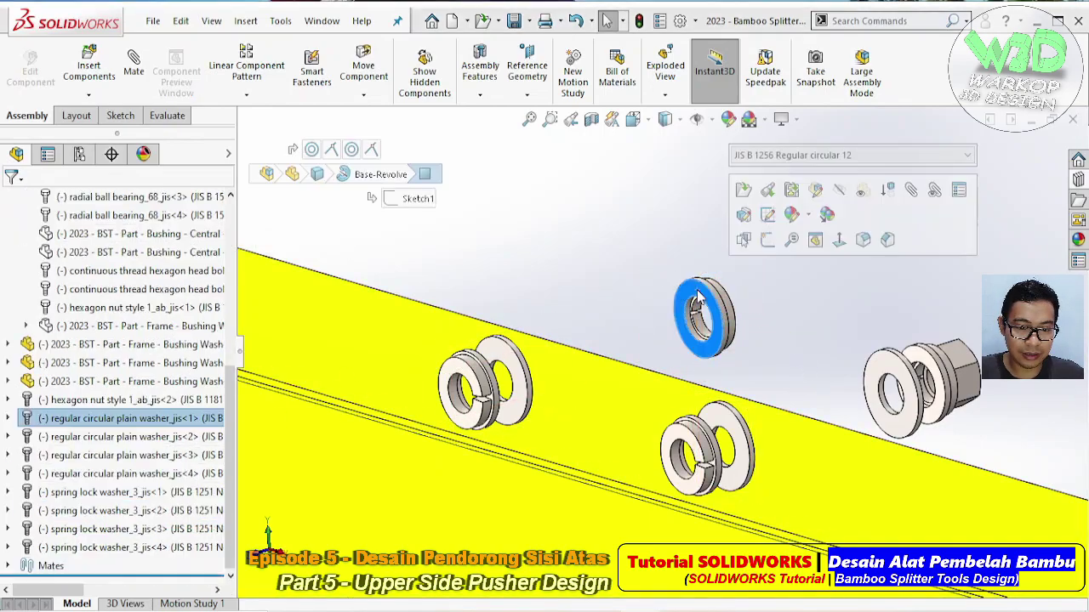
left_click_drag(67, 417, 109, 345)
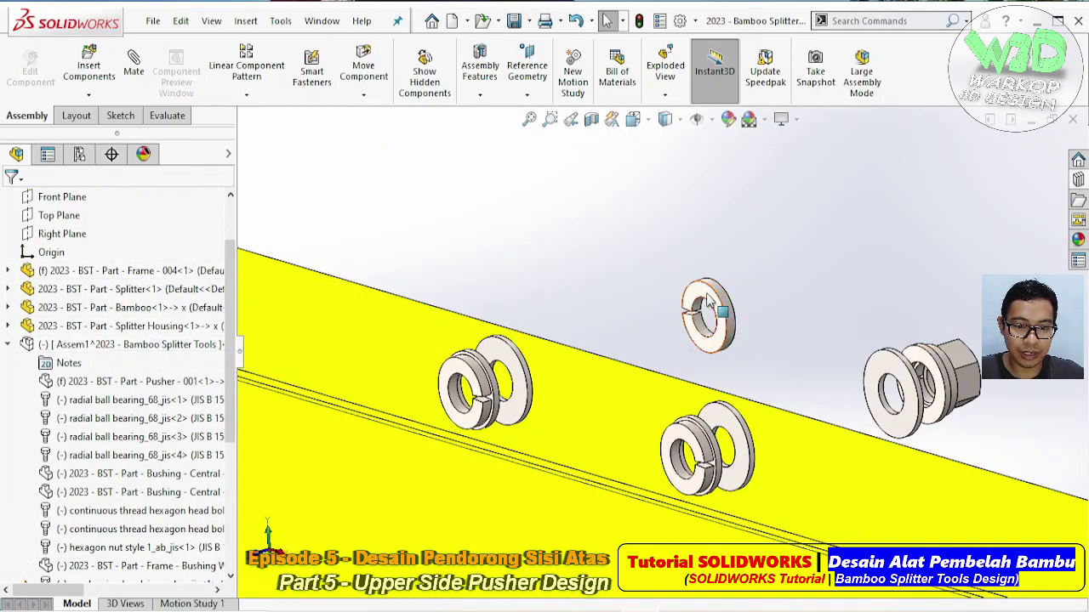
left_click_drag(126, 352, 126, 352)
left_click(127, 492)
left_click_drag(141, 477, 98, 327)
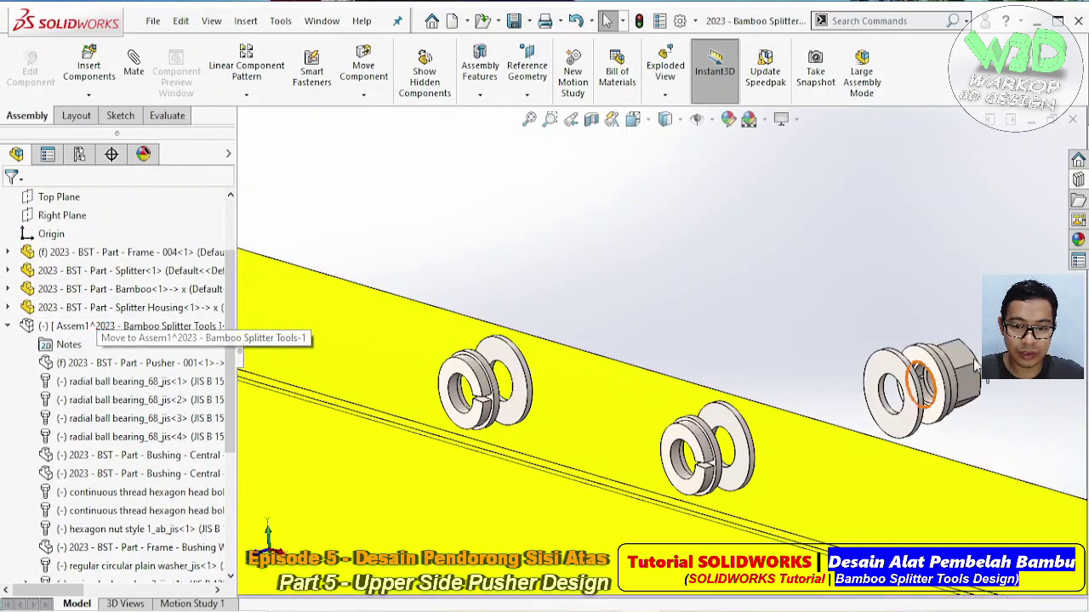
left_click_drag(98, 330, 98, 330)
- Move the second hexagon nut and the lower-left bushing, spring lock and plain washers into Assem1
left_click(109, 564)
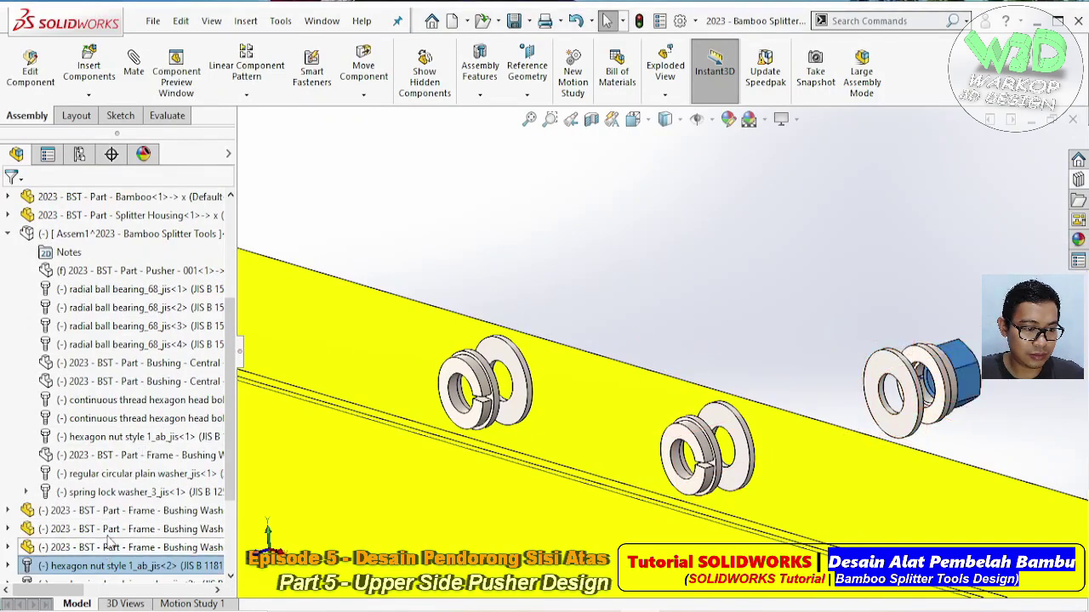
mouse_move(109, 557)
left_mouse_down()
mouse_move(124, 361)
mouse_move(52, 381)
left_mouse_up()
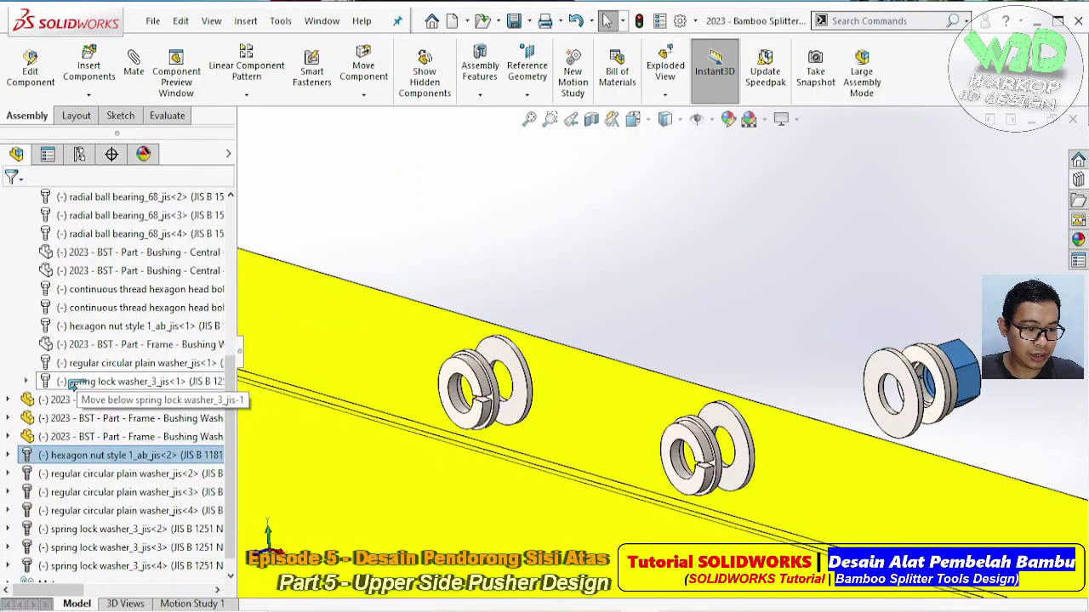
left_click_drag(123, 383, 123, 383)
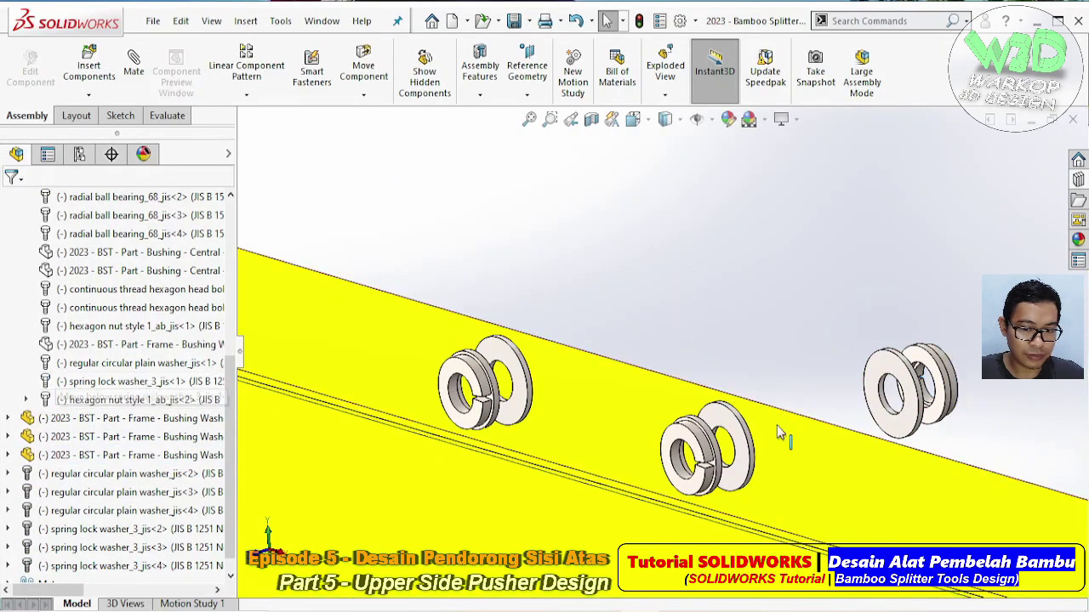
left_click(507, 412)
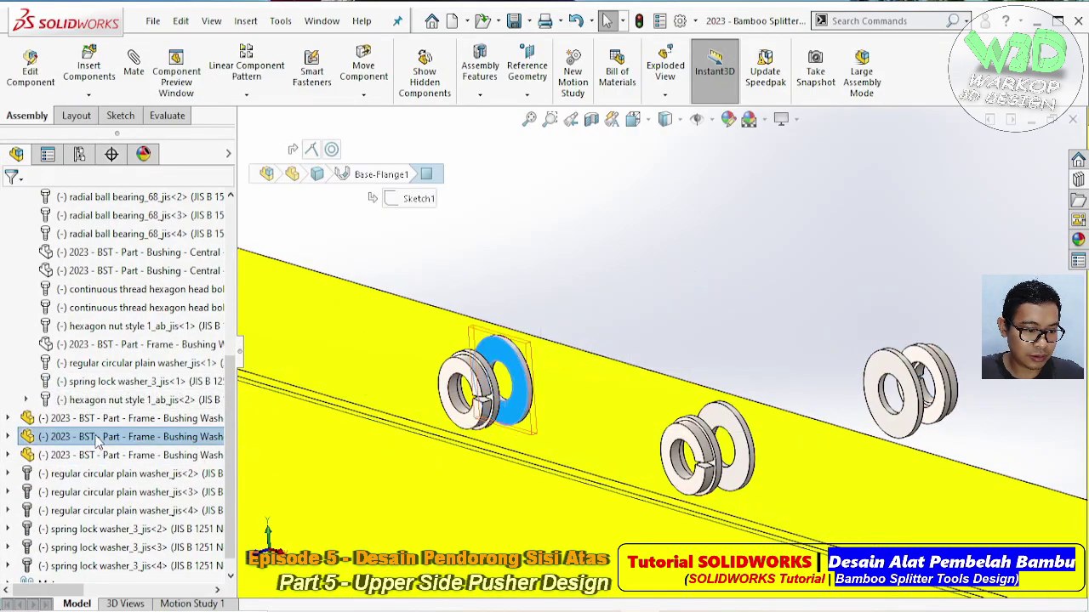
left_click_drag(98, 438, 96, 403)
left_click(469, 398)
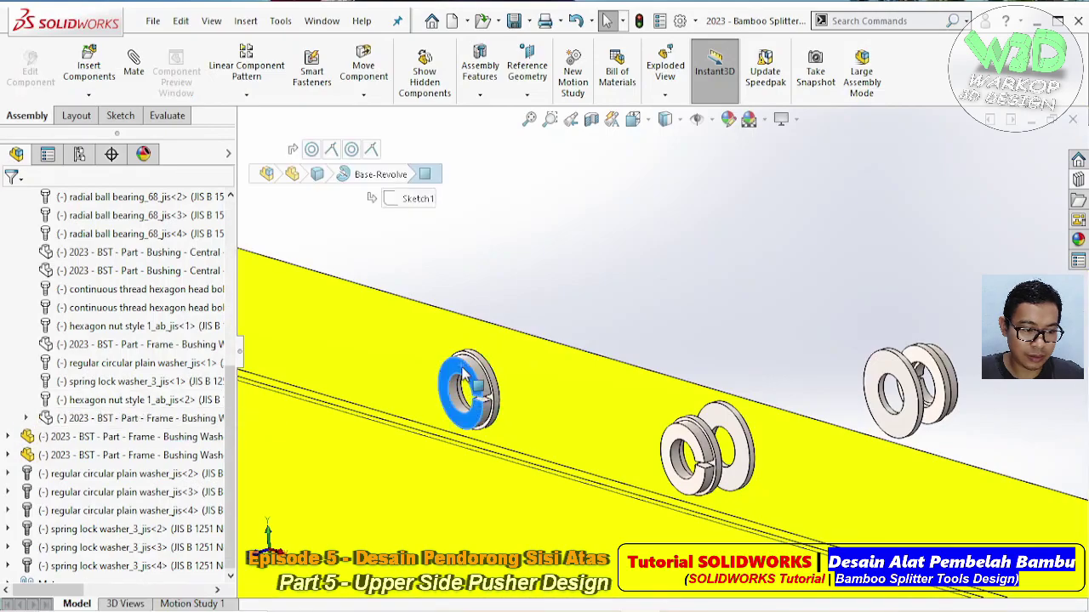
left_click_drag(60, 534, 472, 378)
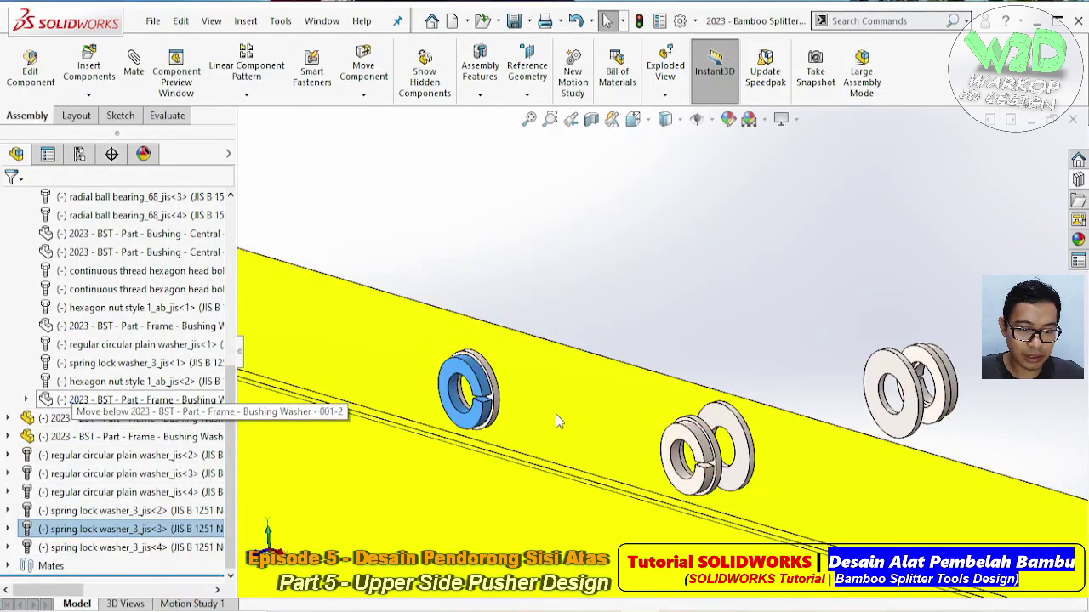
left_click(471, 381)
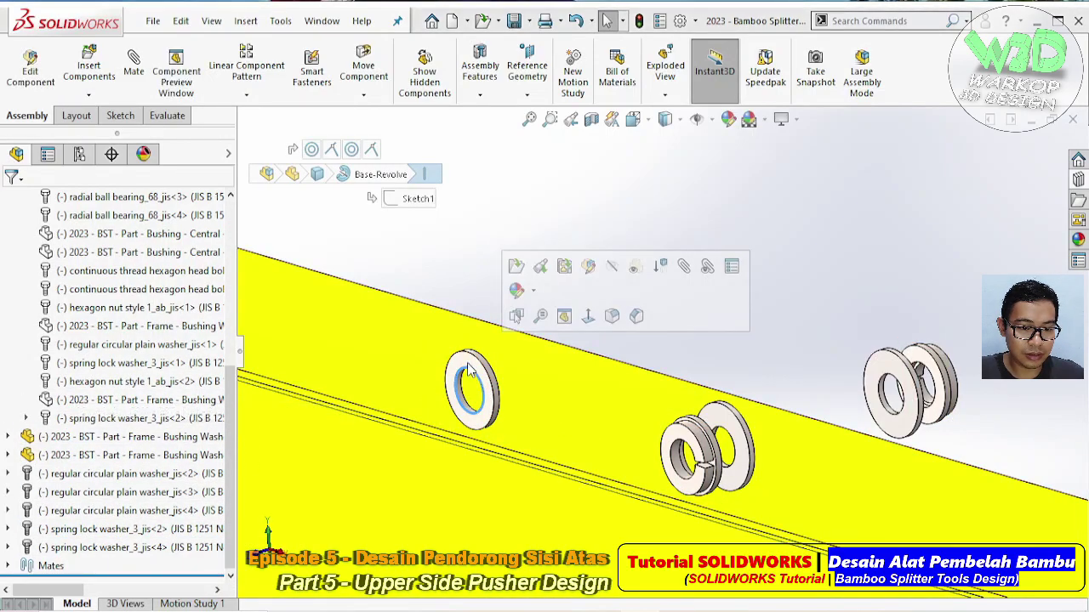
left_click_drag(102, 492, 102, 426)
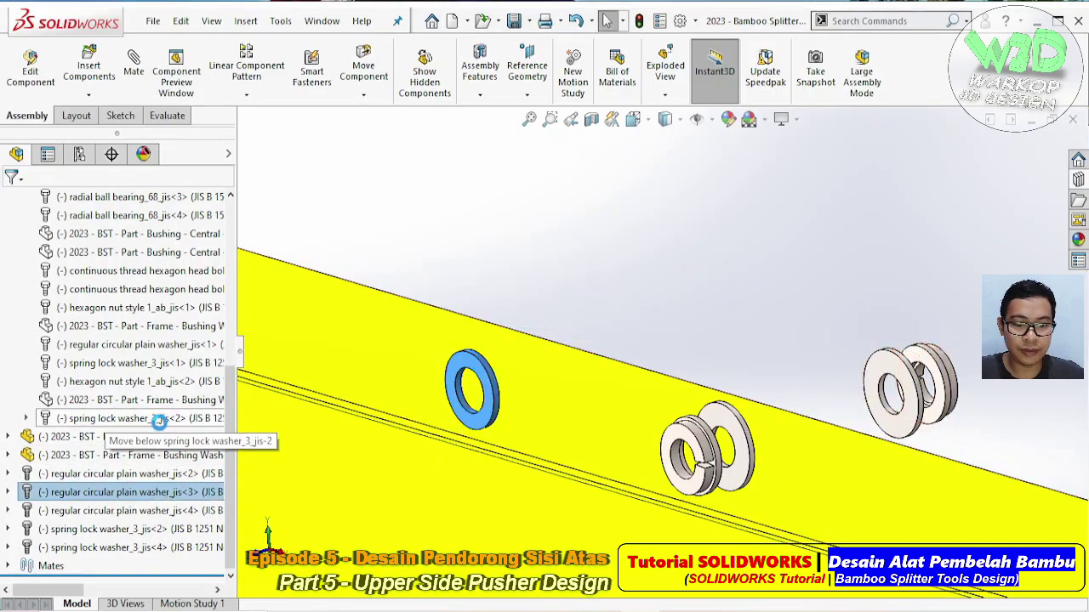
- Move the middle and remaining plain and spring lock washers into Assem1, then collapse the tree
left_click(694, 450)
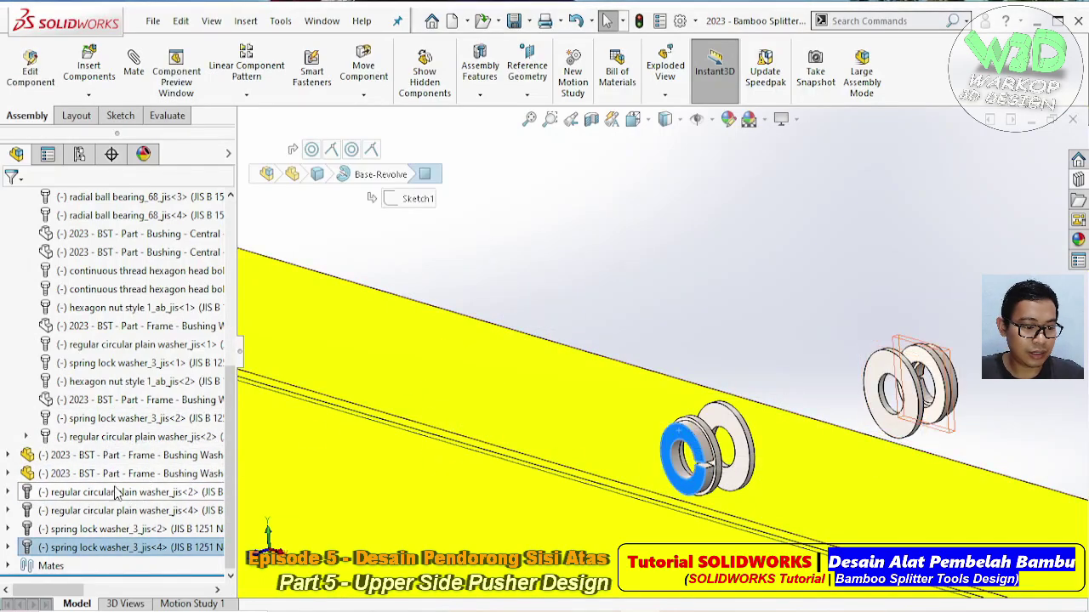
mouse_move(85, 547)
left_mouse_down()
mouse_move(81, 420)
mouse_move(74, 433)
left_mouse_up()
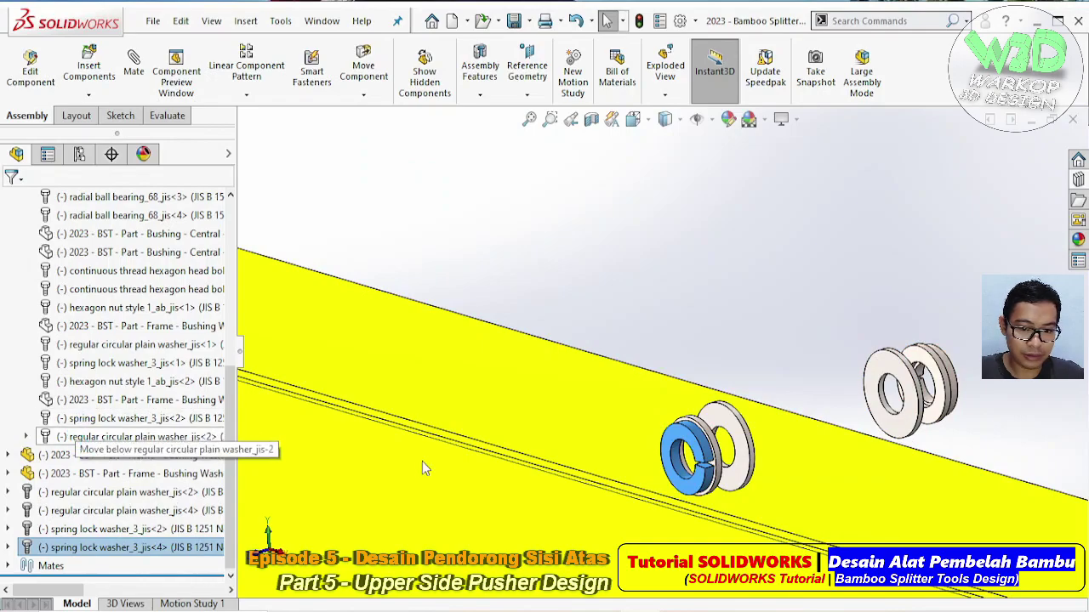
left_click_drag(425, 468, 81, 438)
left_click(51, 529)
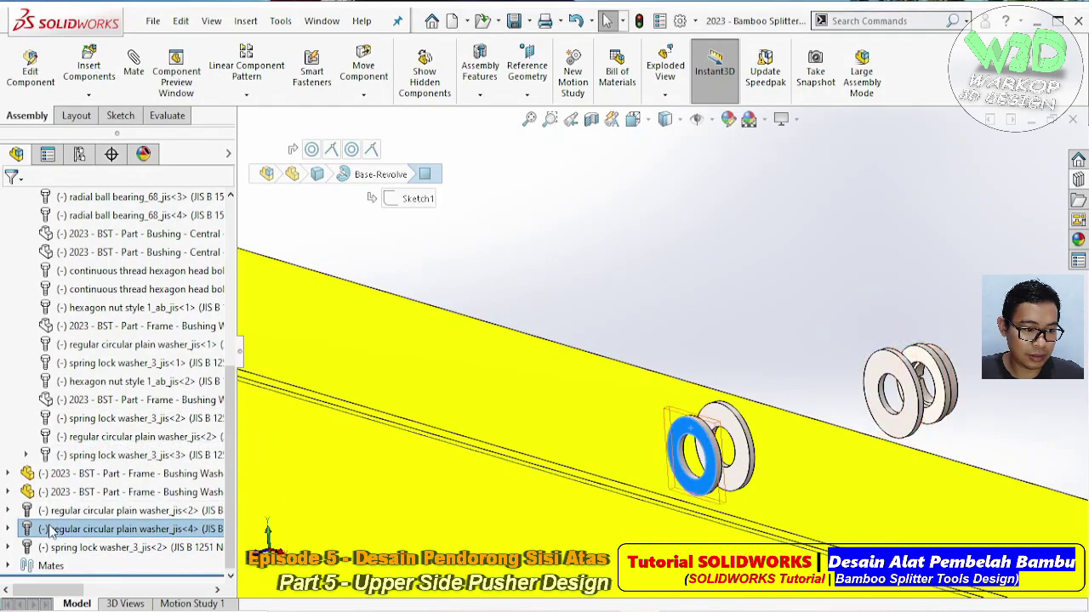
mouse_move(51, 529)
left_mouse_down()
mouse_move(85, 453)
mouse_move(83, 464)
mouse_move(138, 504)
left_mouse_up()
left_click(140, 529)
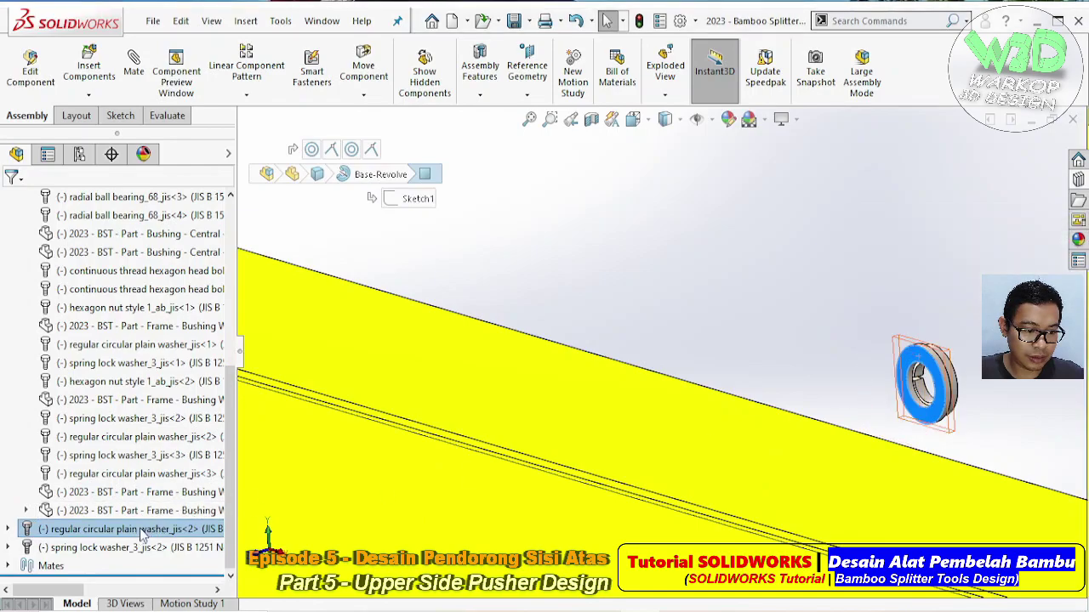
left_click(119, 547)
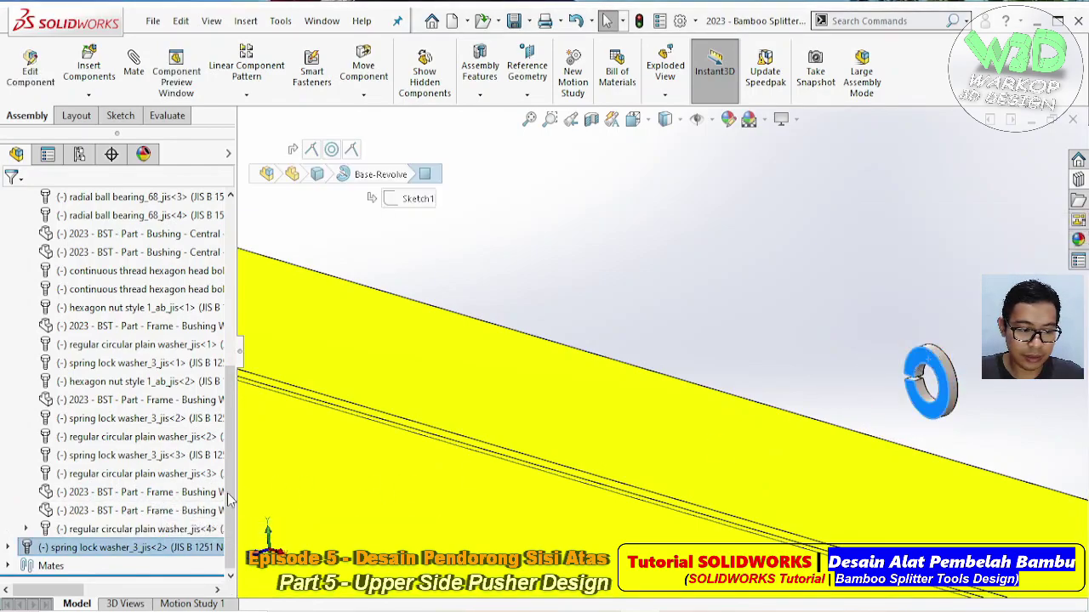
mouse_move(127, 547)
left_mouse_down()
mouse_move(148, 529)
mouse_move(34, 444)
left_mouse_up()
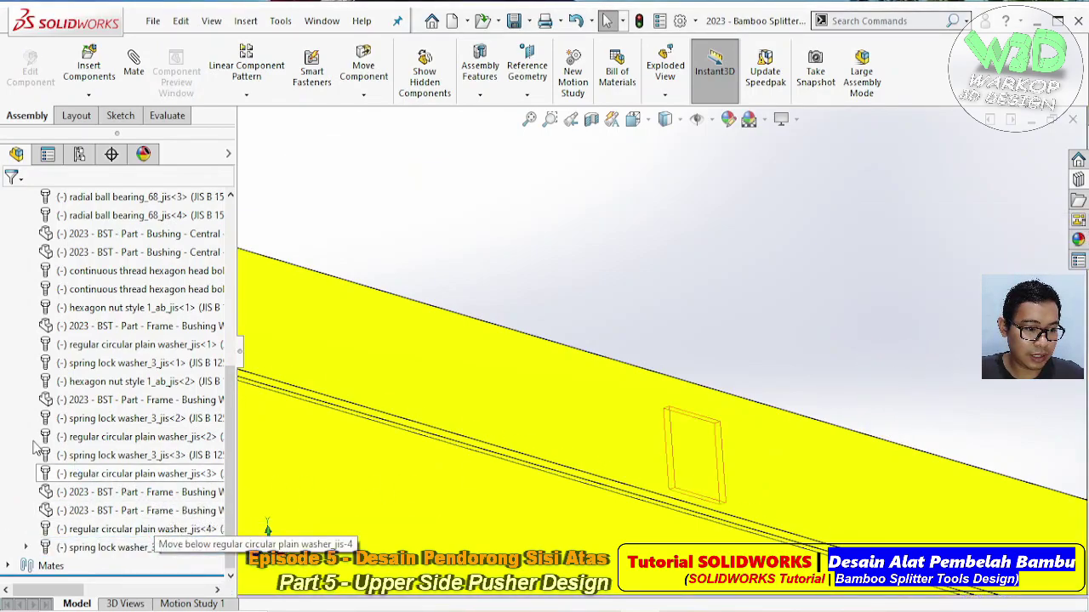
right_click(27, 442)
left_click(68, 448)
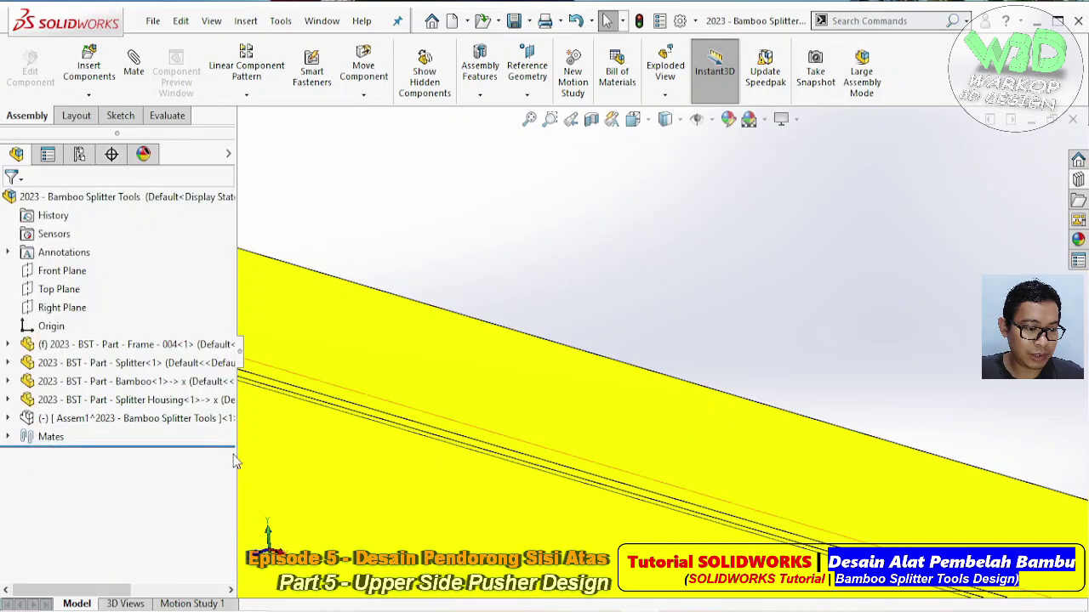
- Show the hidden Assem1 subassembly again and open it in its own window
right_click(131, 422)
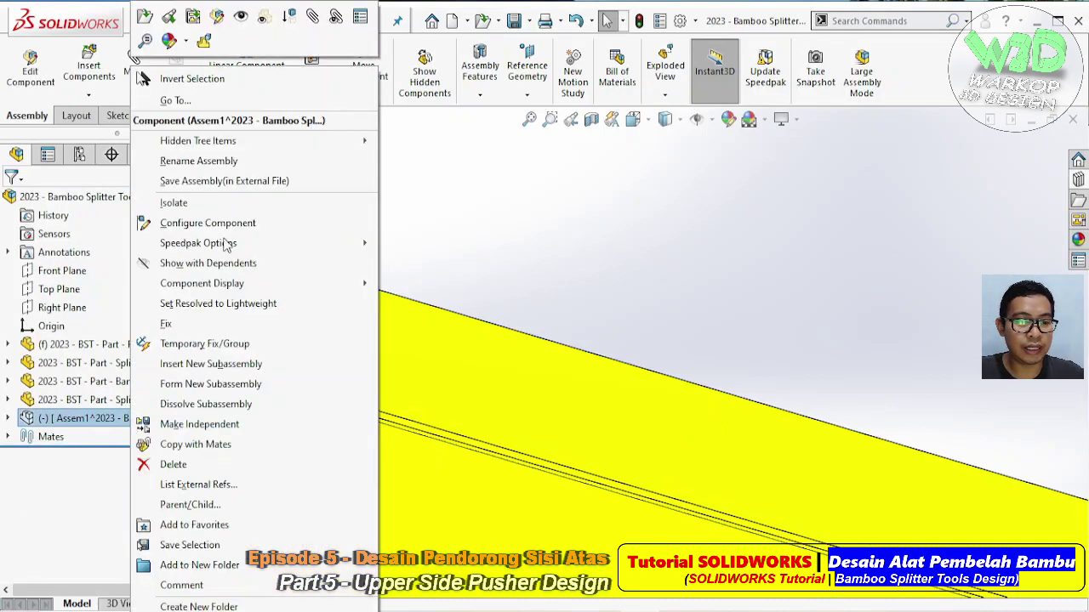
left_click(244, 18)
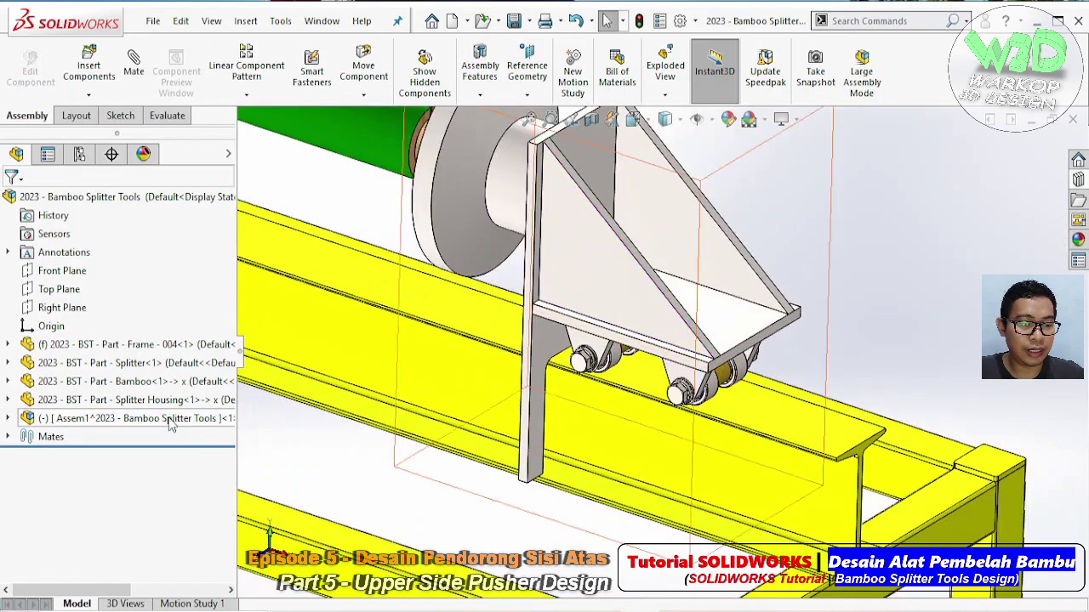
right_click(170, 425)
left_click(477, 156)
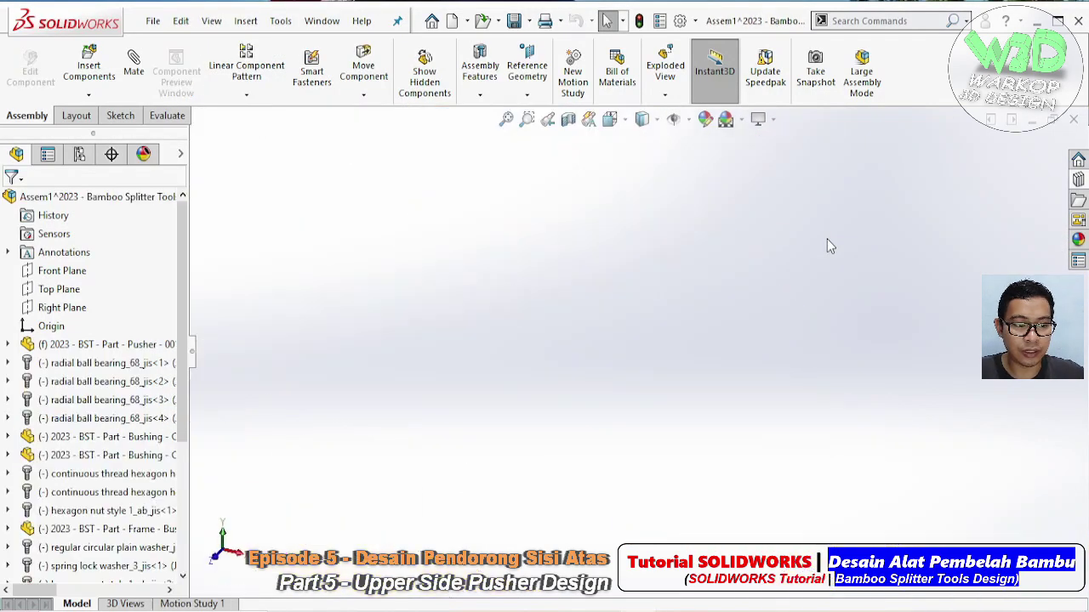
- Begin Save As for Assem1 and navigate into the 1.1. 3D Sub Assembly folder
left_click(153, 21)
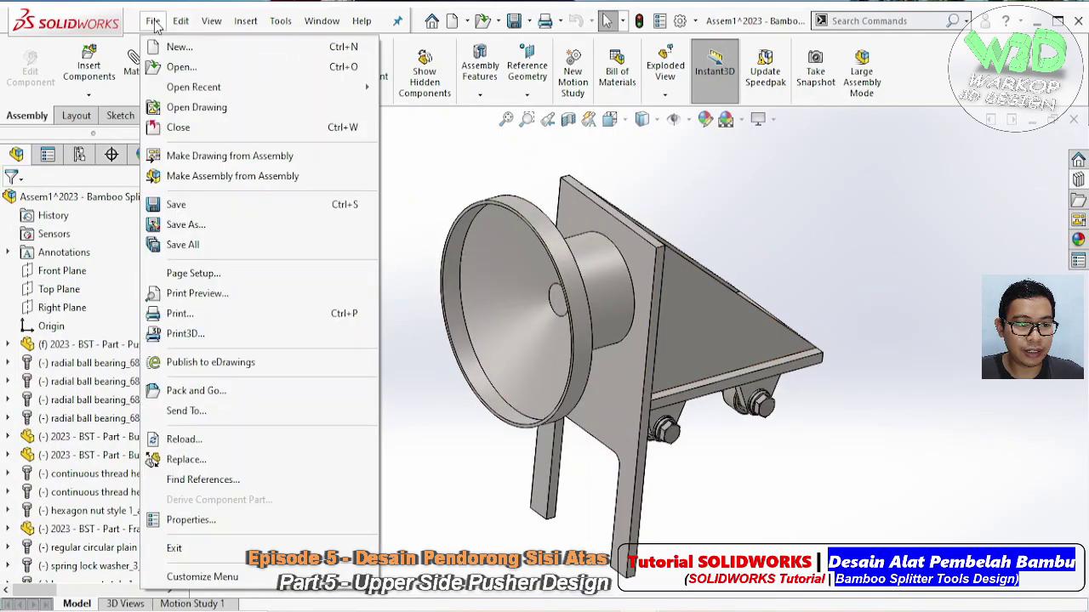
left_click(178, 222)
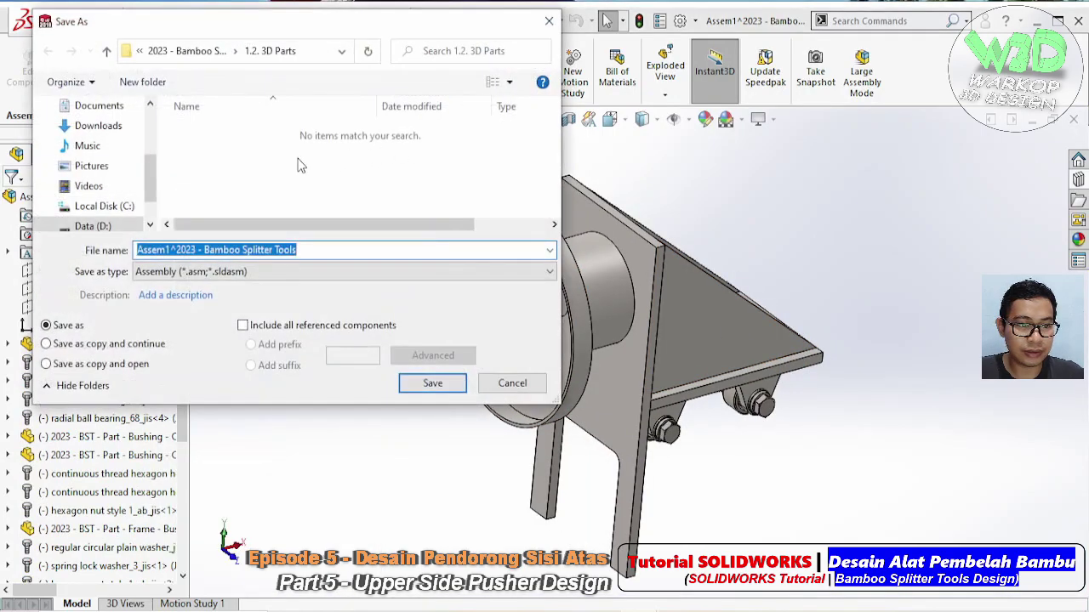
left_click(192, 52)
double_click(223, 149)
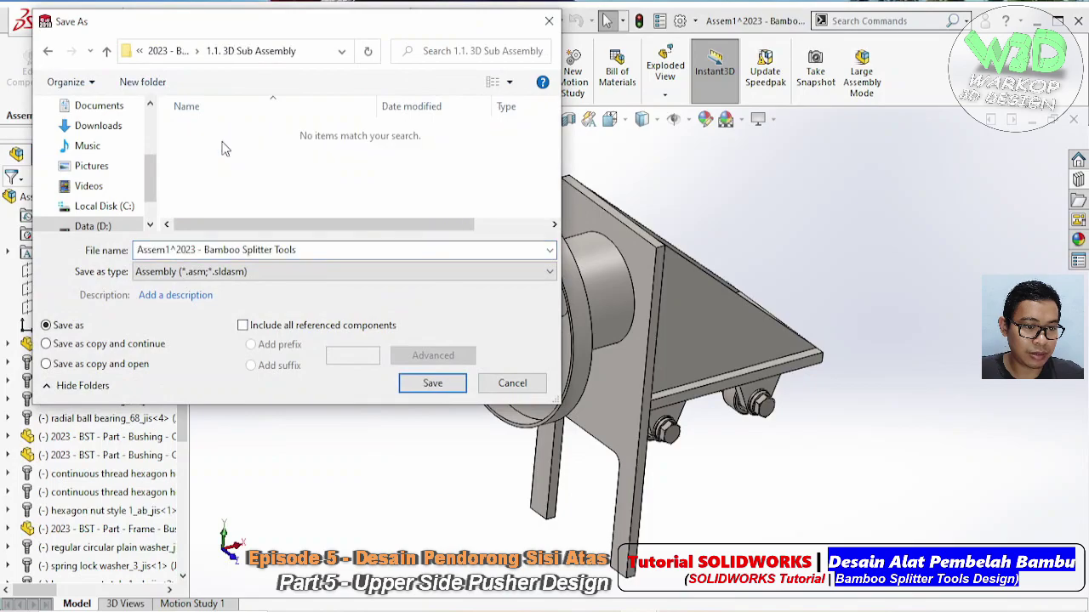
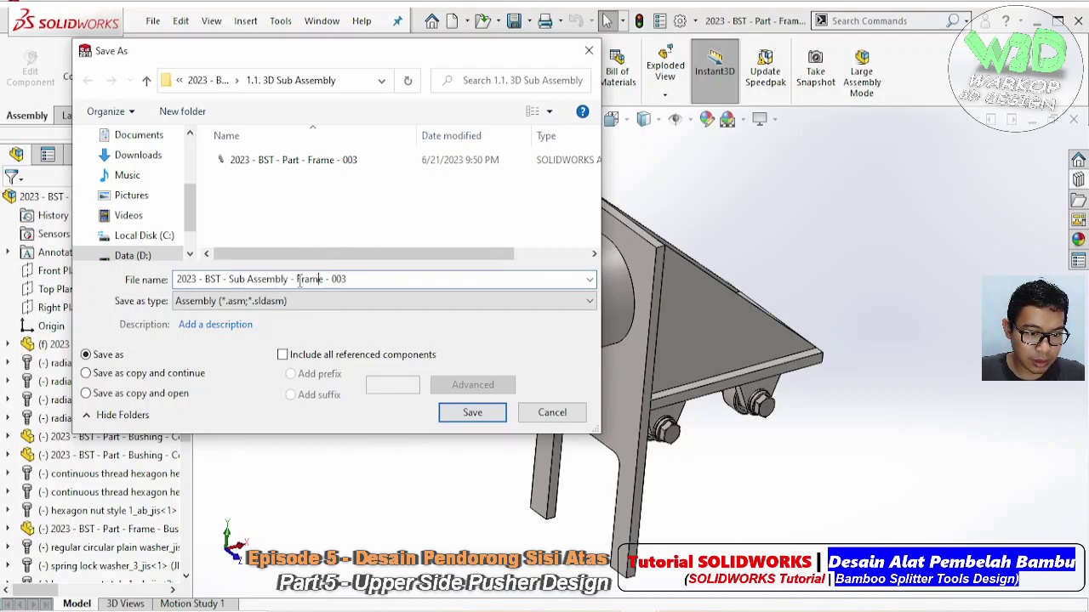
- Name the file '2023 - BST - Sub Assembly - Pusher - 001' and save it
type("Pushe")
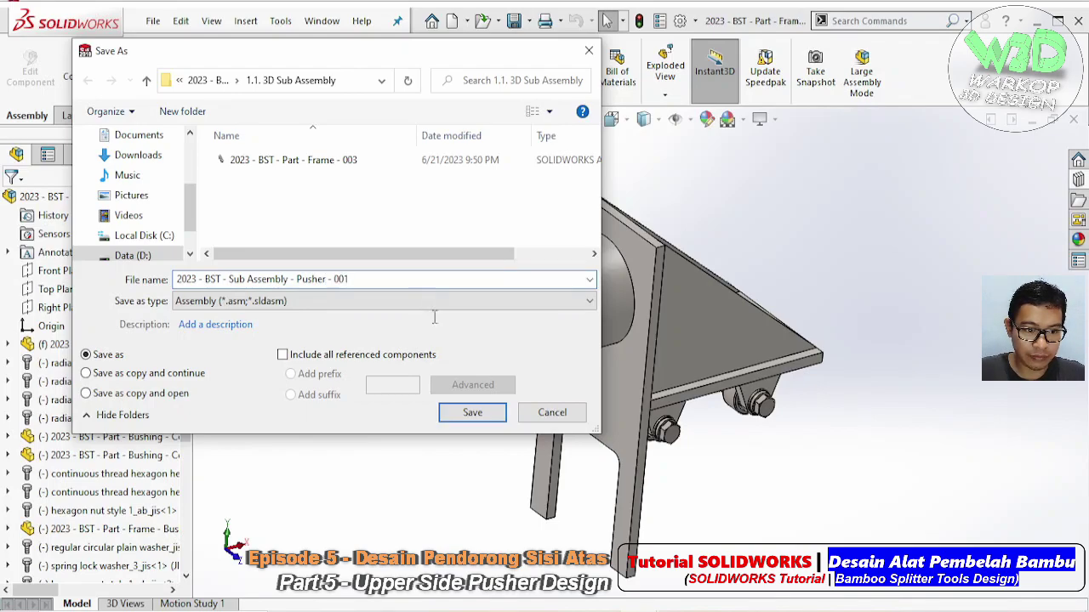
left_click(473, 413)
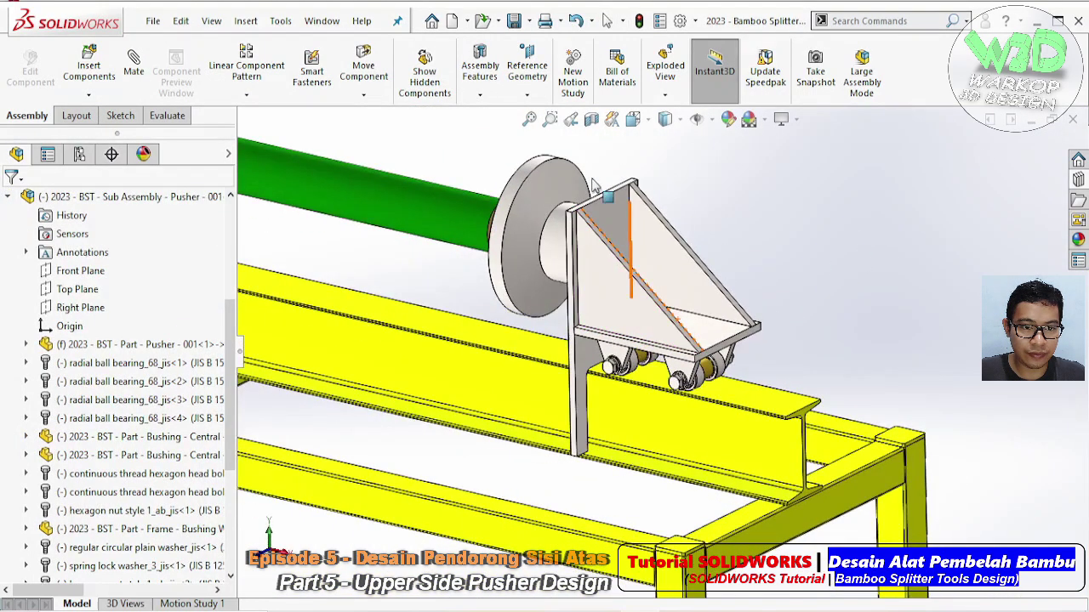
- Add a Tangent mate seating a pusher roller on the I-beam rail's top face
left_click(629, 308)
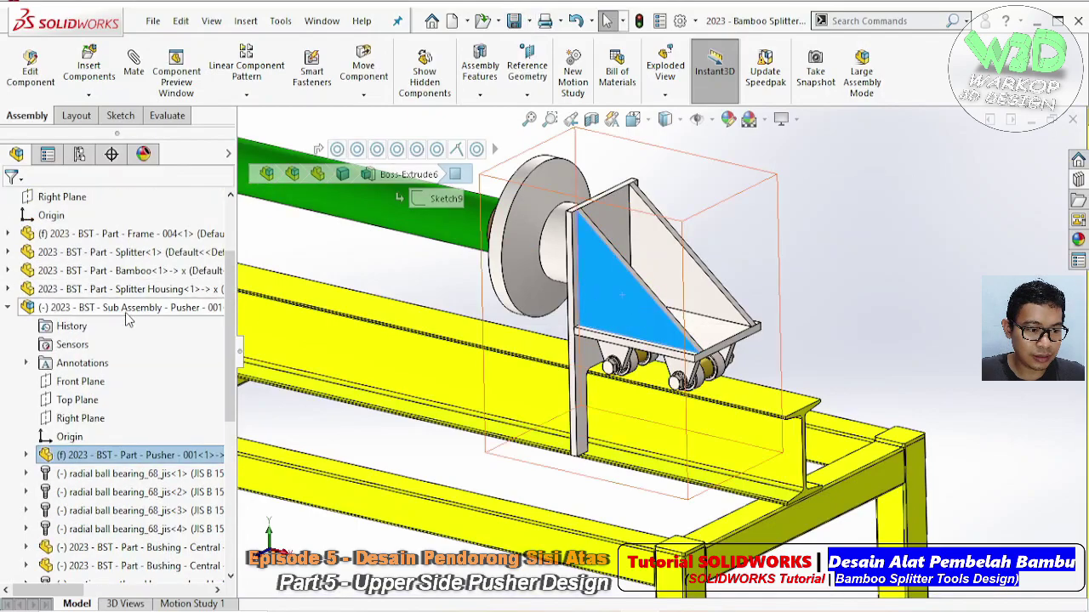
left_click(136, 307)
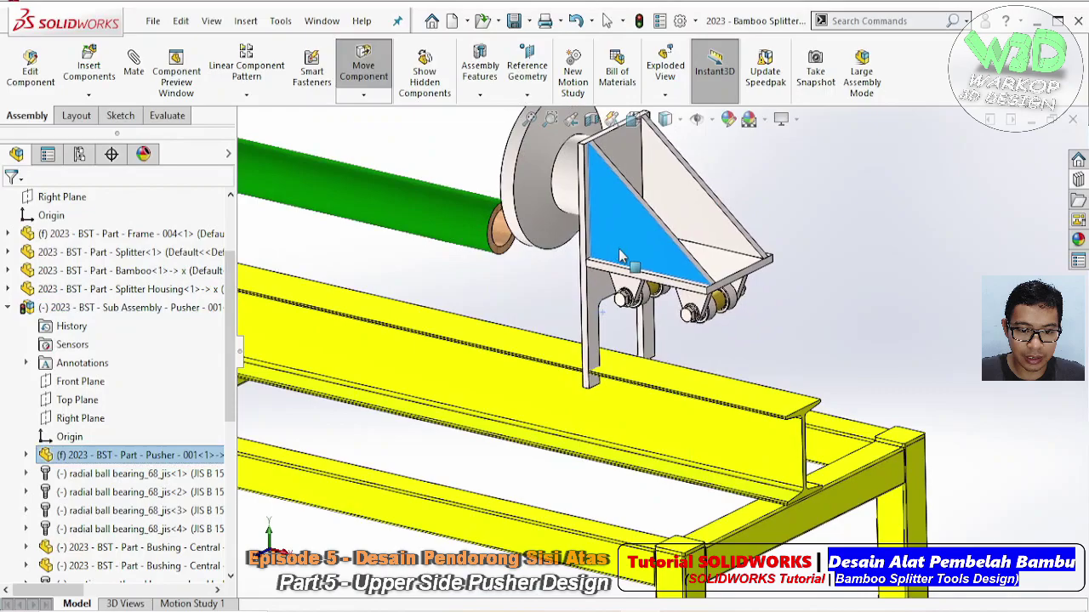
left_click(838, 281)
mouse_move(807, 286)
middle_mouse_down()
mouse_move(661, 285)
mouse_move(598, 414)
middle_mouse_up()
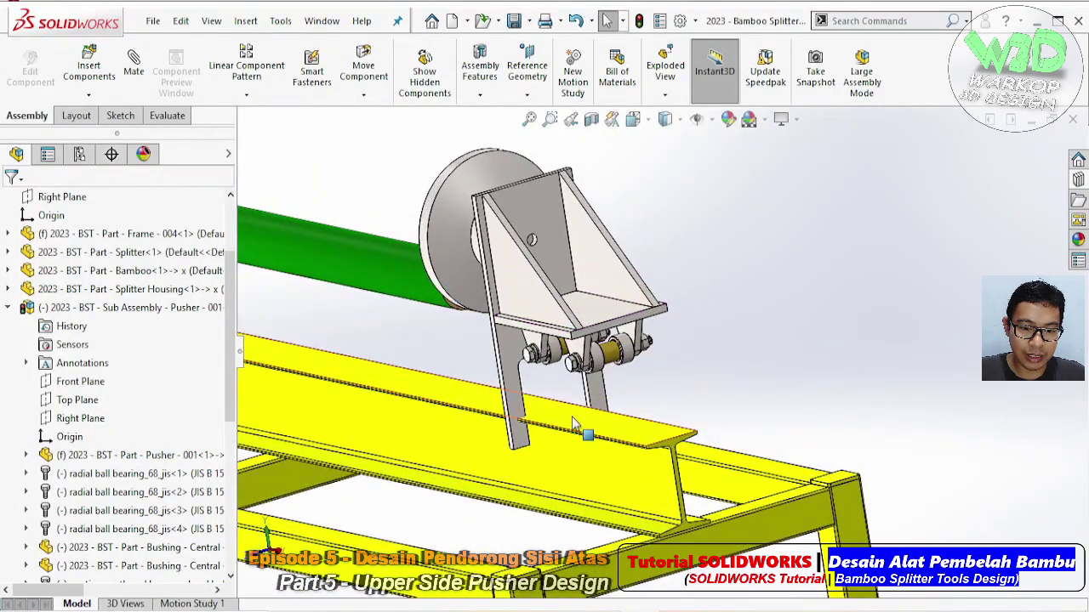
left_click(570, 416)
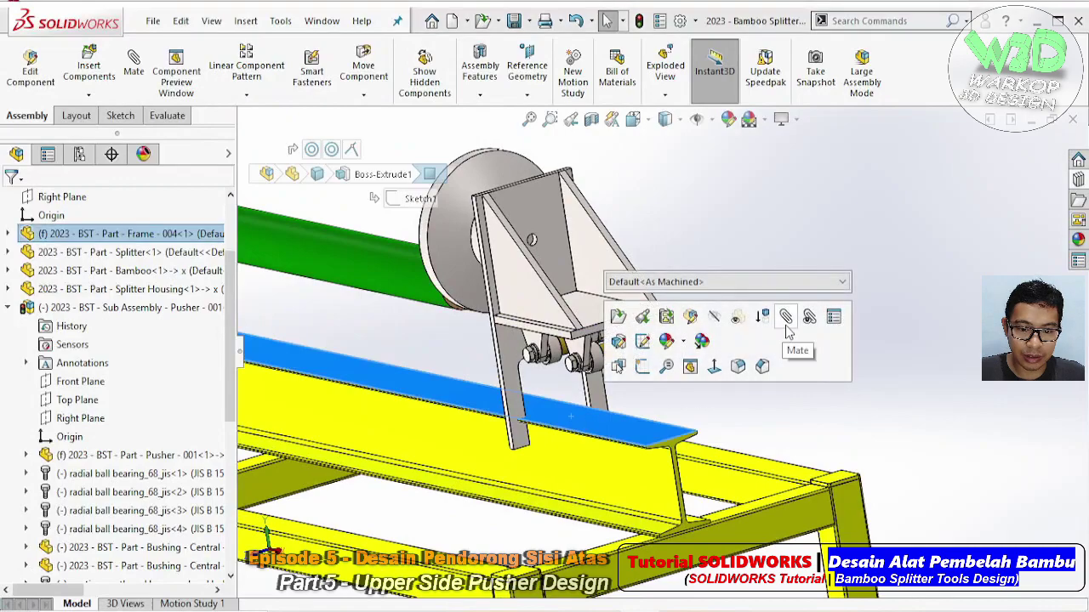
key("m")
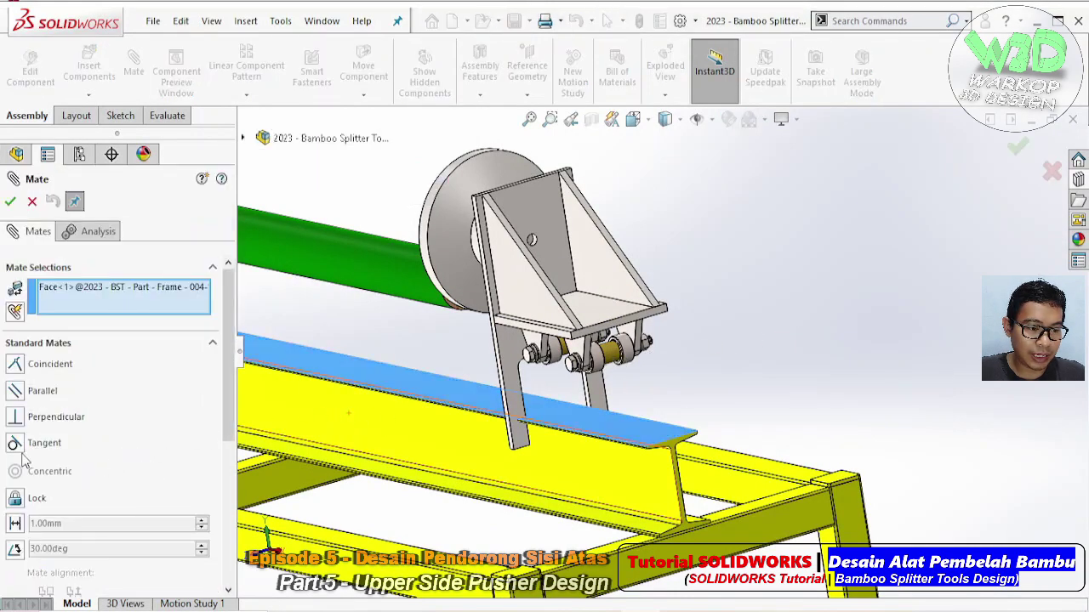
scroll(632, 377, "down", 3)
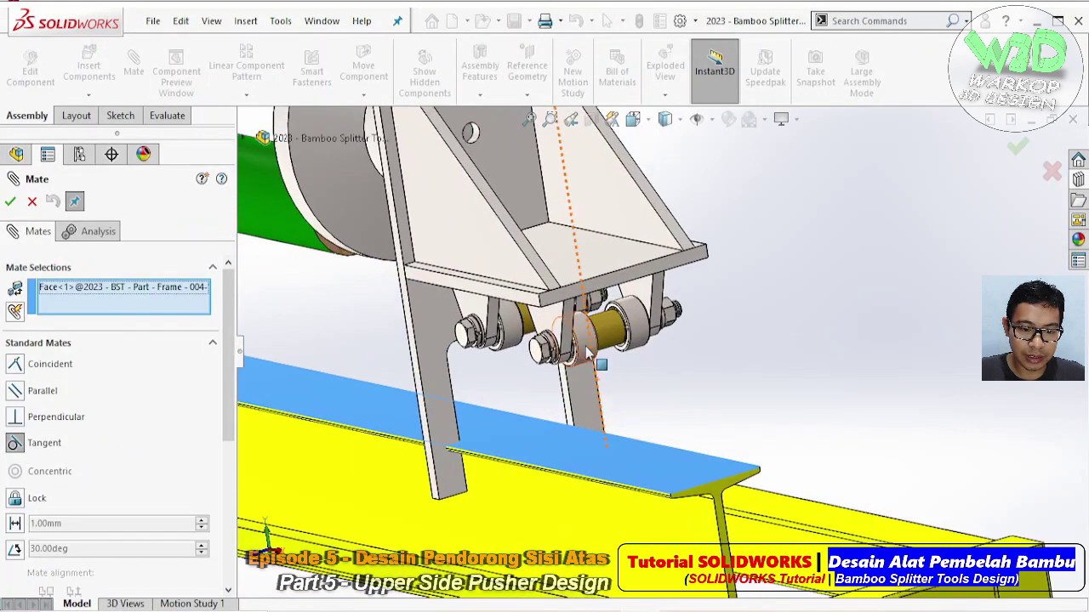
left_click(586, 355)
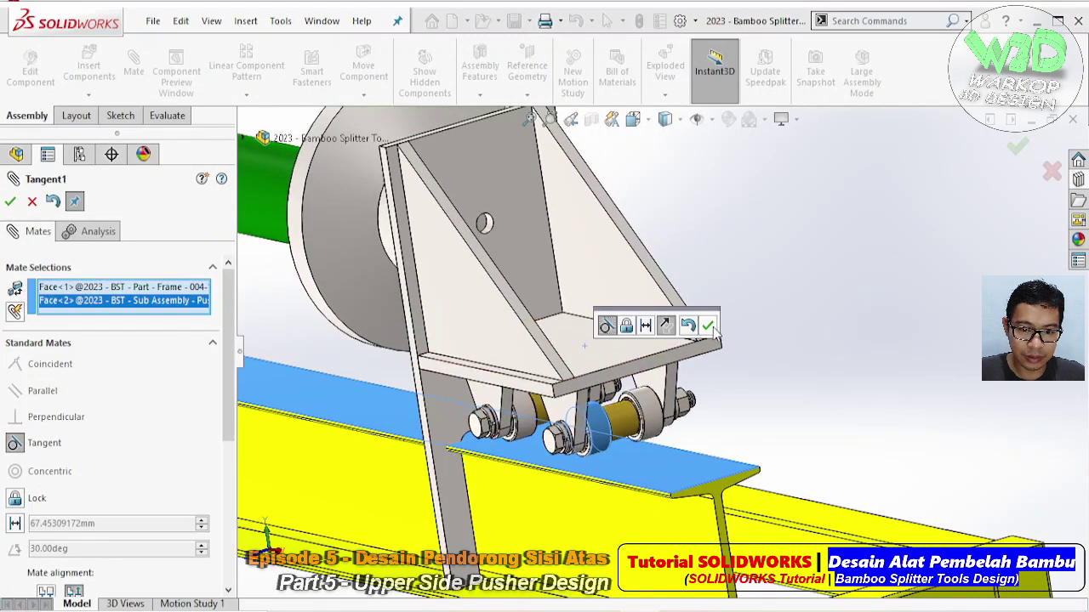
left_click(709, 326)
- Add a Parallel mate between the bracket's bottom face and the rail's top face
left_click(15, 390)
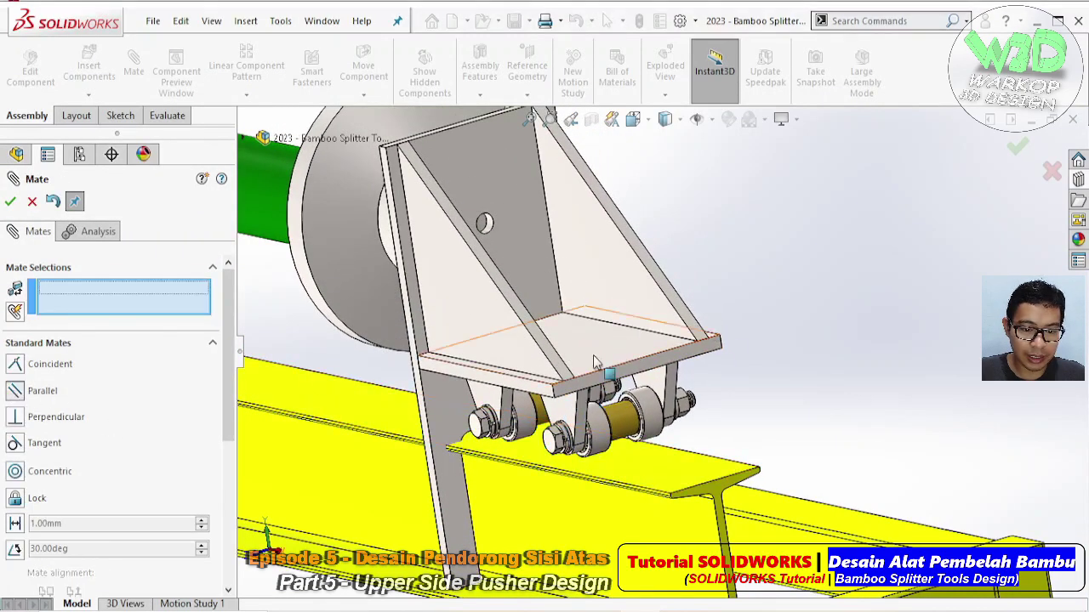
left_click(594, 355)
left_click(659, 466)
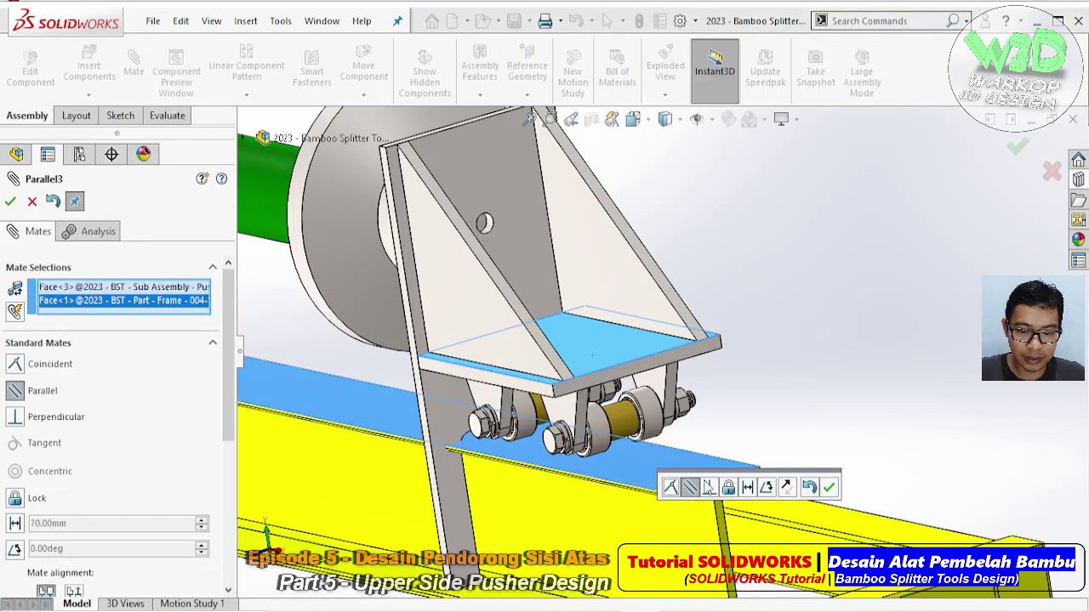
left_click(830, 486)
- Drag the pusher to test how it moves on the rail
key("Escape")
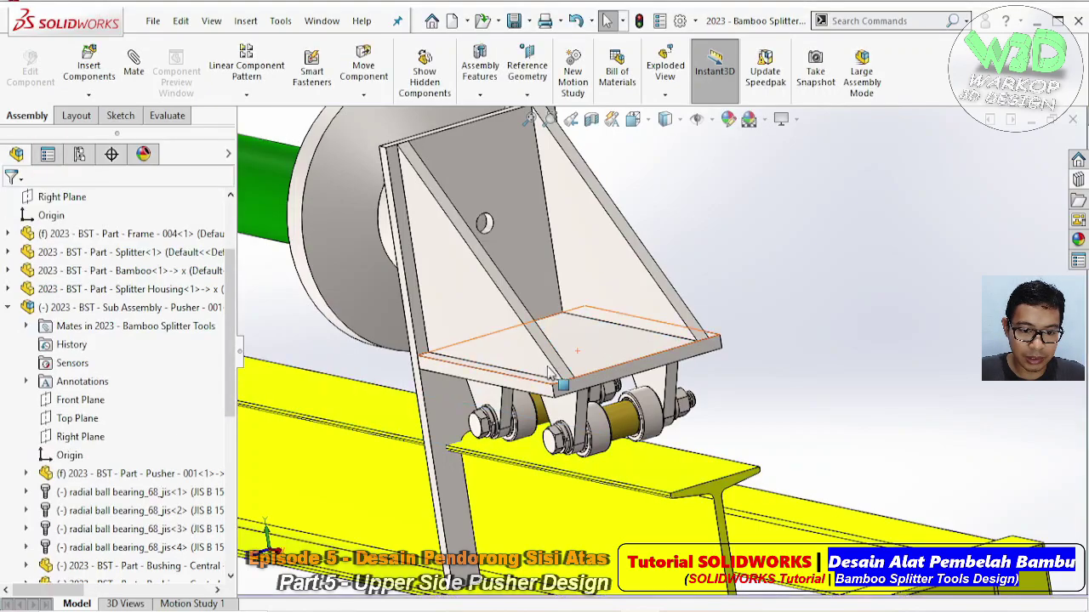
mouse_move(595, 357)
left_mouse_down()
mouse_move(476, 378)
mouse_move(745, 335)
left_mouse_up()
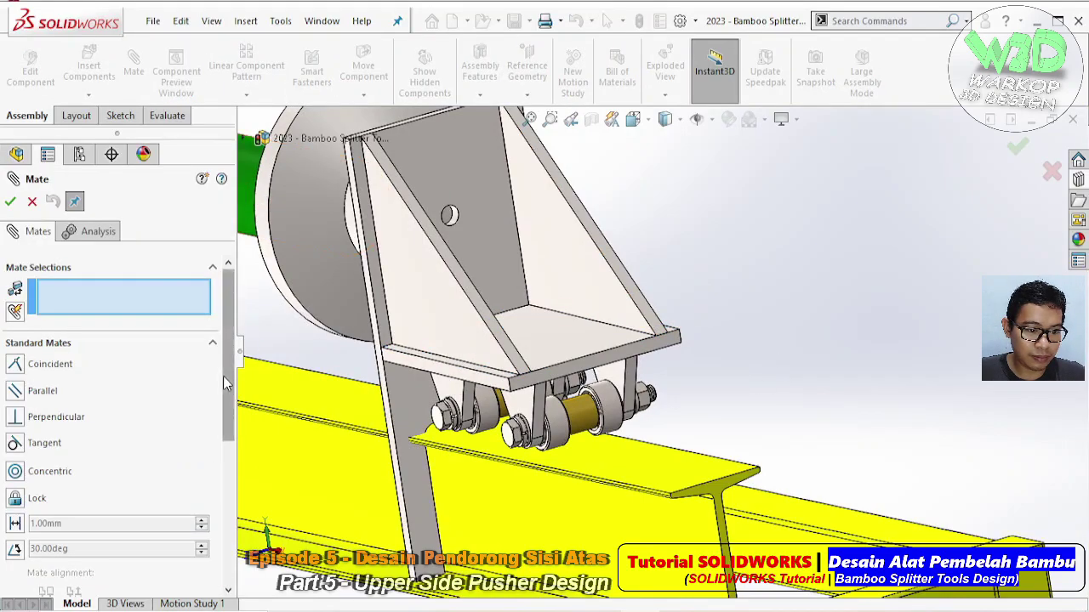
left_click_drag(223, 376, 224, 466)
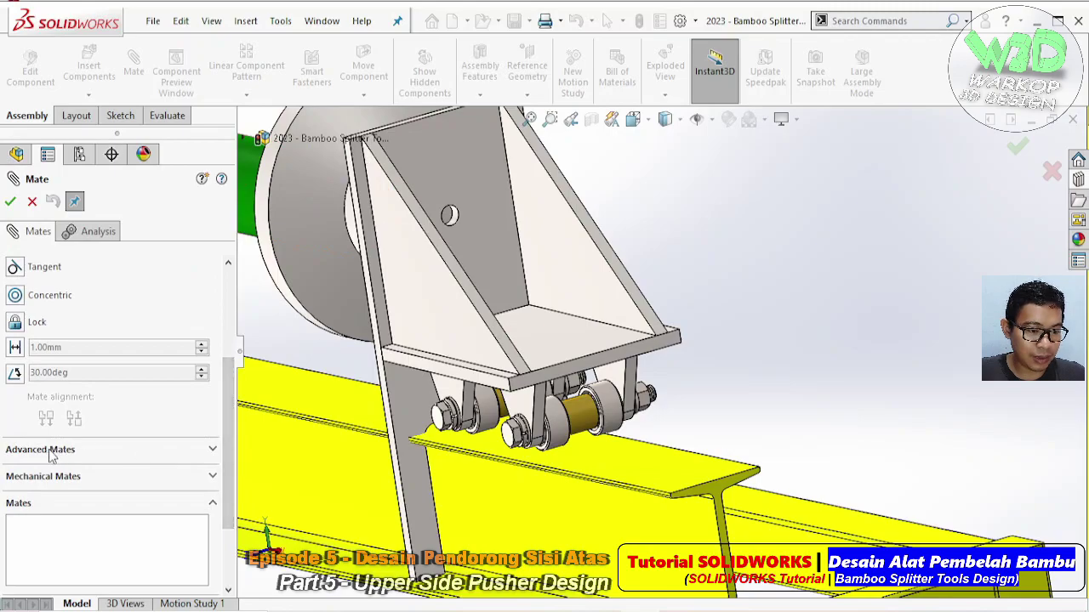
scroll(96, 459, "down", 3)
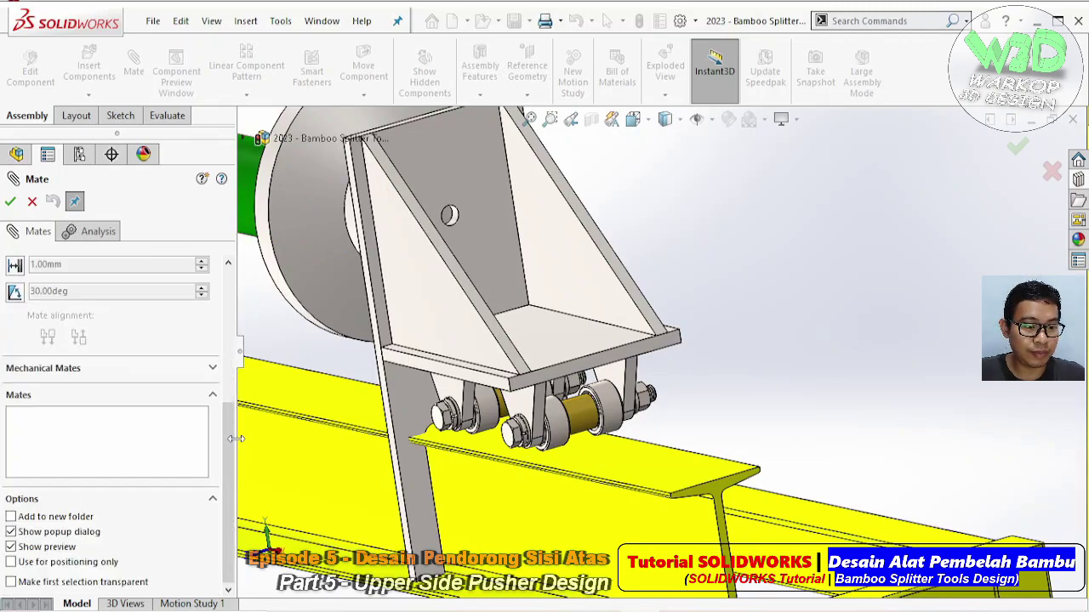
scroll(225, 424, "up", 5)
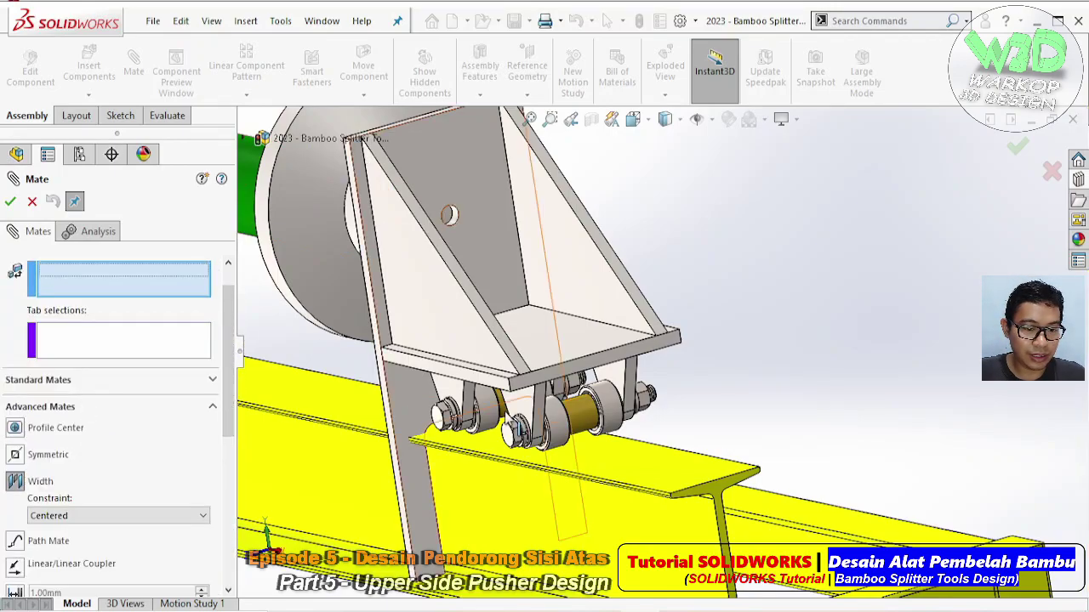
- Add a centred Width mate between the bracket's two side faces and the rail's two sides
left_click(458, 332)
middle_click_drag(458, 332, 585, 289)
left_click(585, 289)
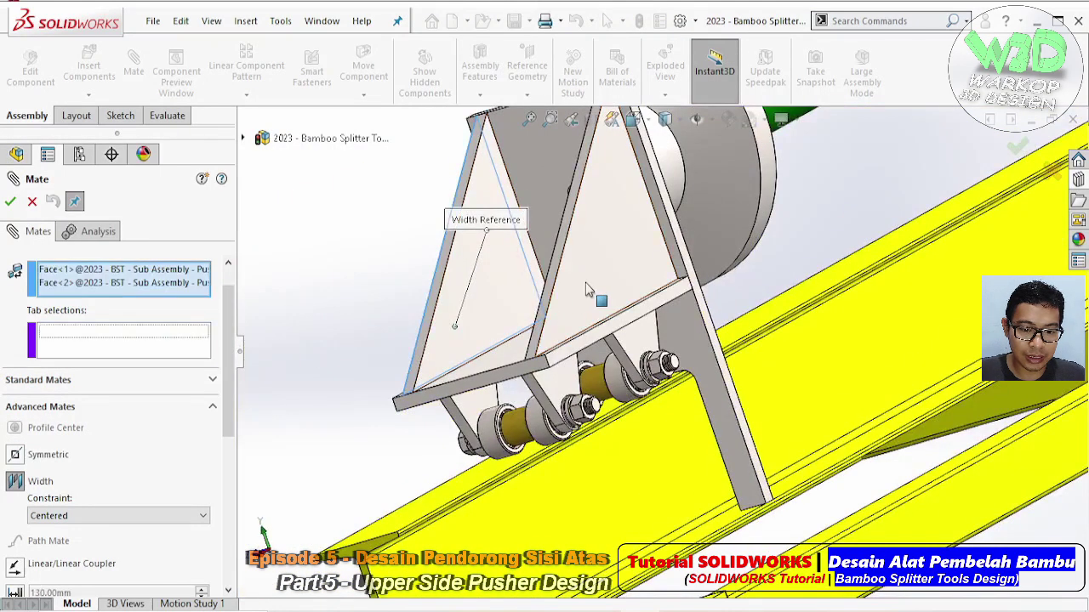
left_click(670, 441)
middle_click_drag(670, 440, 659, 470)
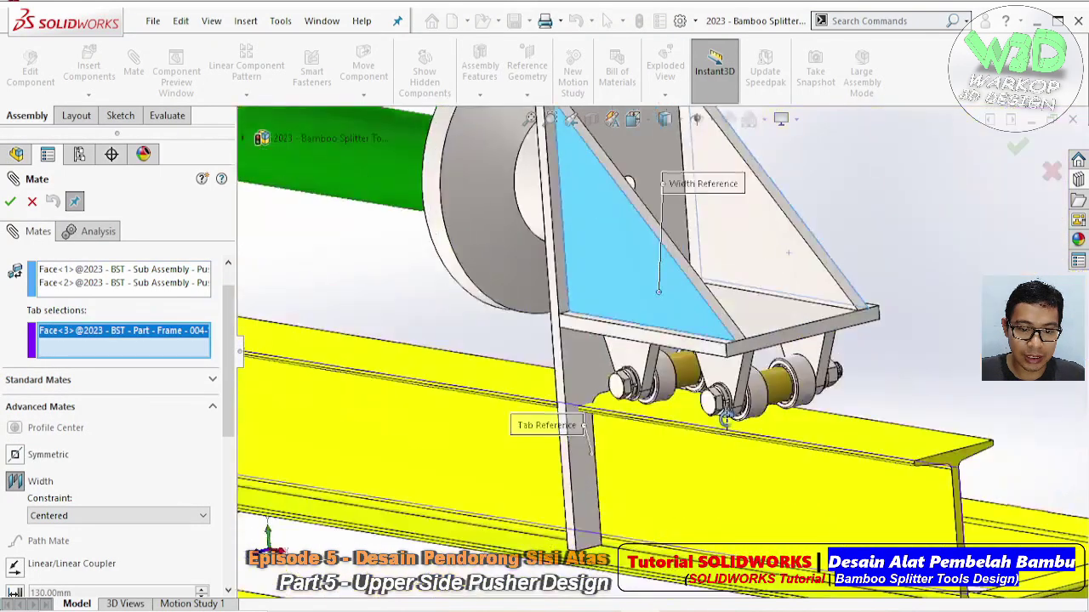
left_click(656, 462)
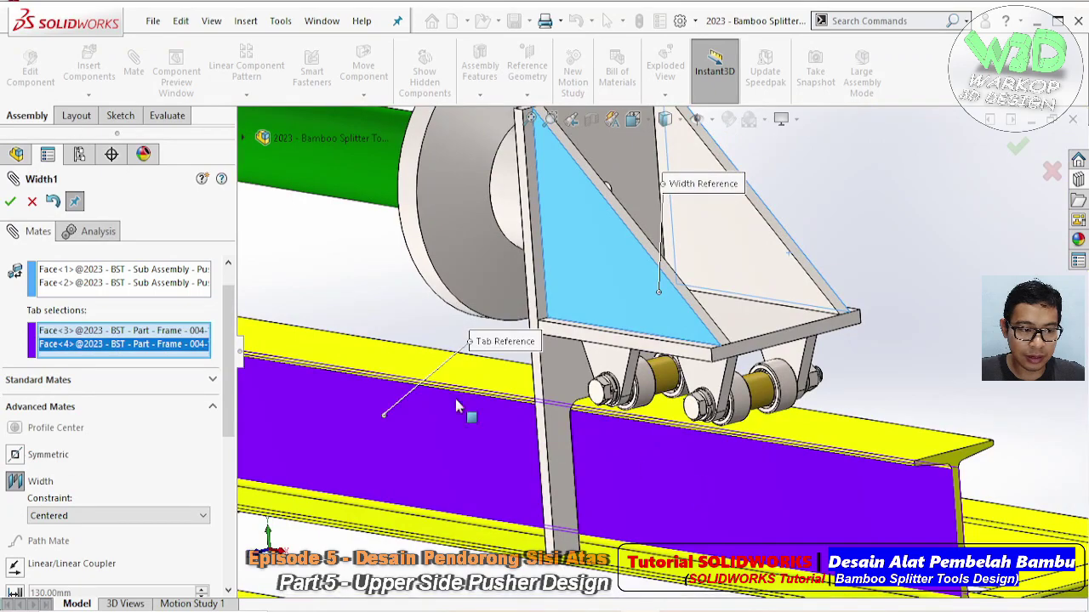
left_click(11, 202)
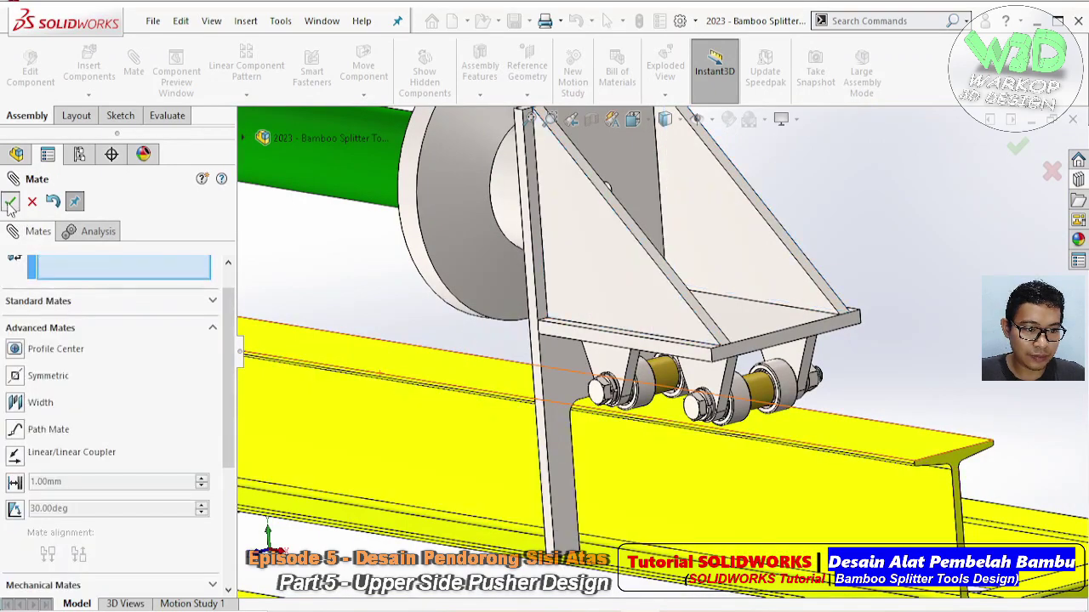
left_click(10, 201)
scroll(647, 323, "up", 3)
middle_click_drag(647, 324, 697, 340)
- Slide the pusher along the rail and orbit to inspect its disc and bearings
left_click(722, 344)
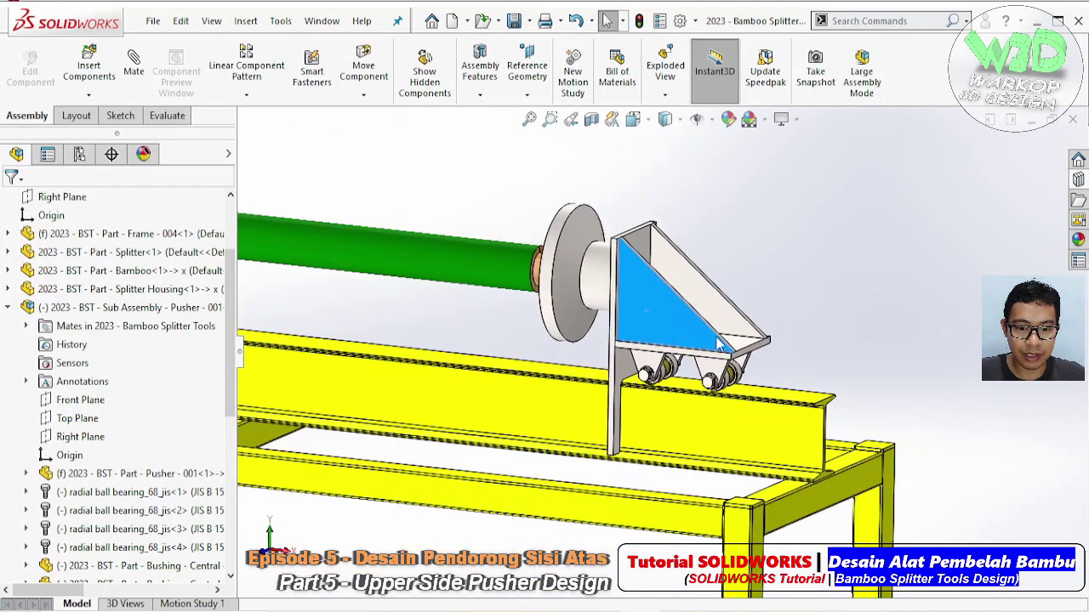
left_click_drag(722, 345, 684, 357)
middle_click_drag(727, 349, 792, 374)
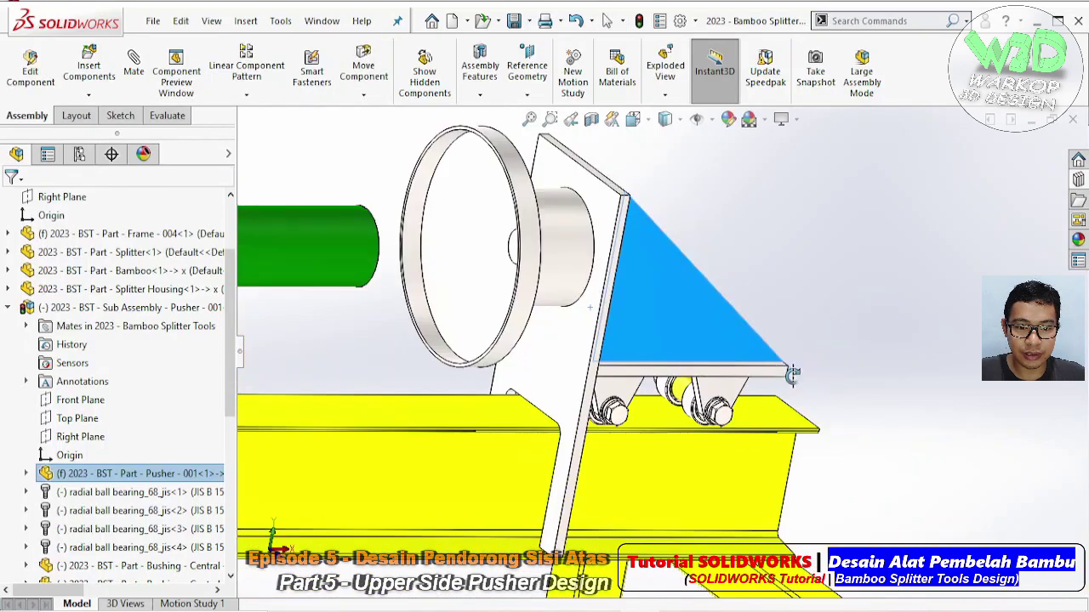
middle_click_drag(608, 321, 641, 313)
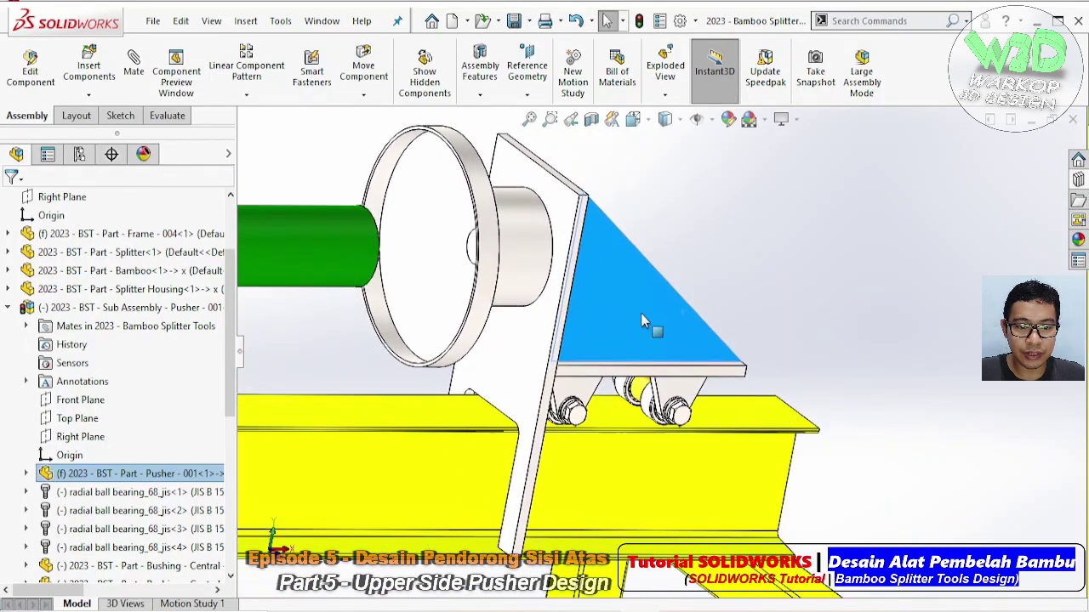
left_click(965, 216)
middle_click_drag(964, 216, 705, 371)
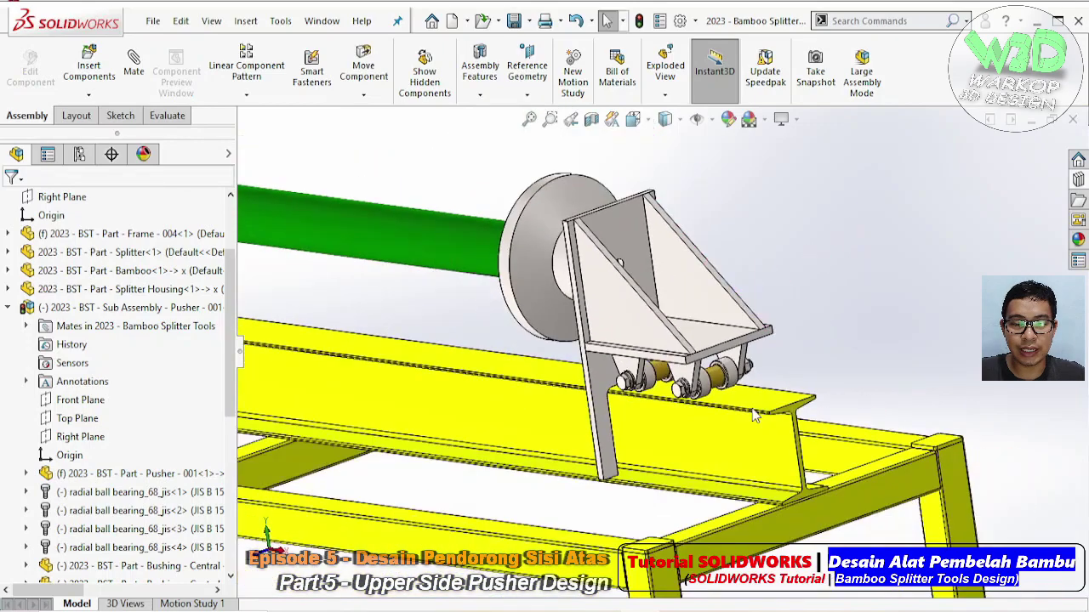
scroll(704, 372, "down", 2)
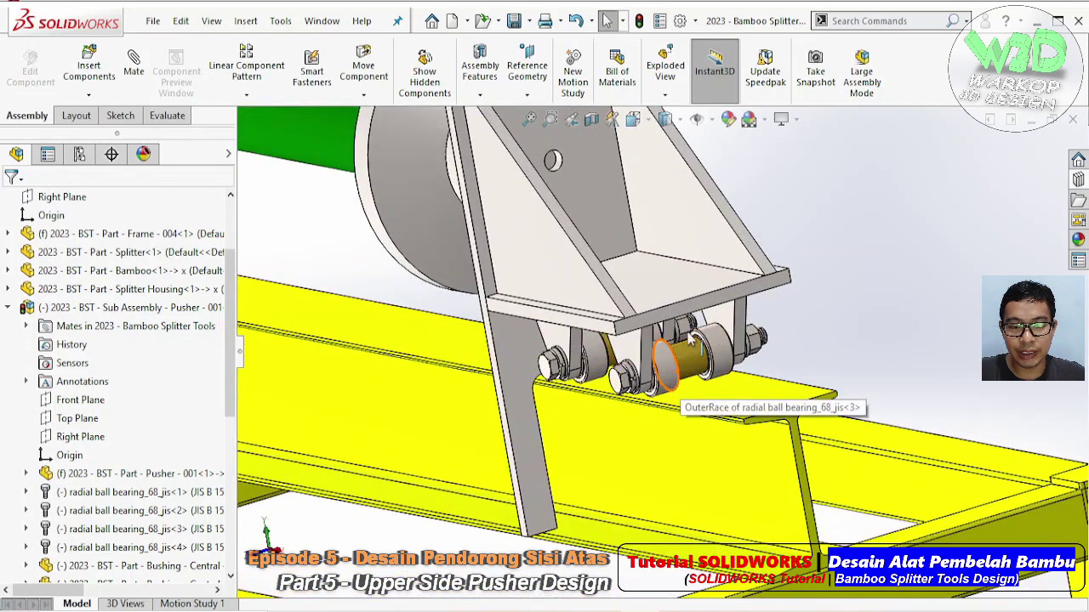
- Select the rail face and bracket plate while viewing the bearings from below
left_click(629, 445)
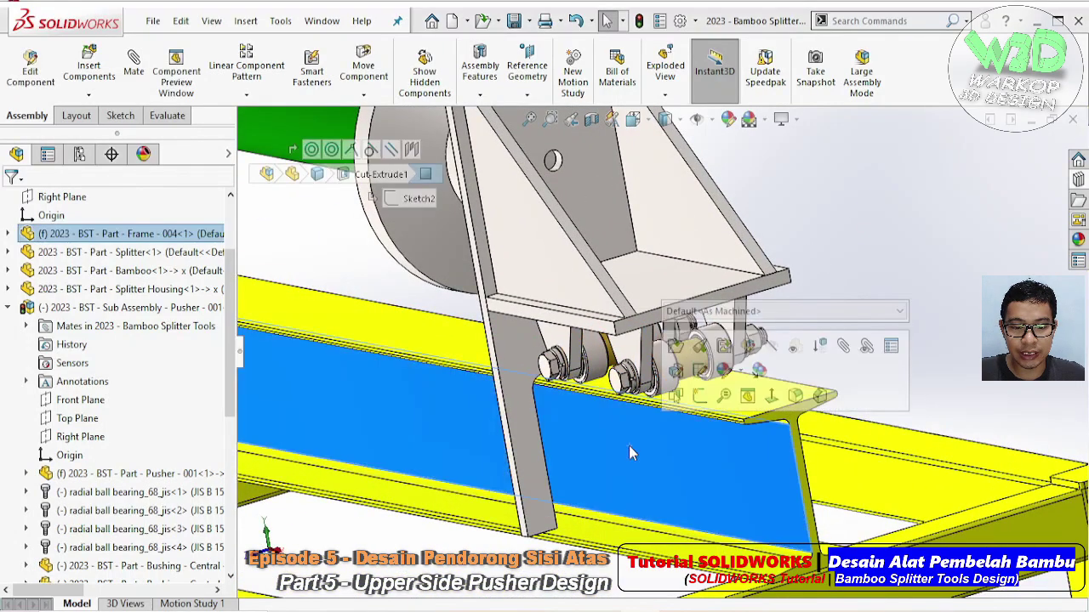
mouse_move(629, 445)
middle_mouse_down()
mouse_move(661, 428)
mouse_move(649, 450)
middle_mouse_up()
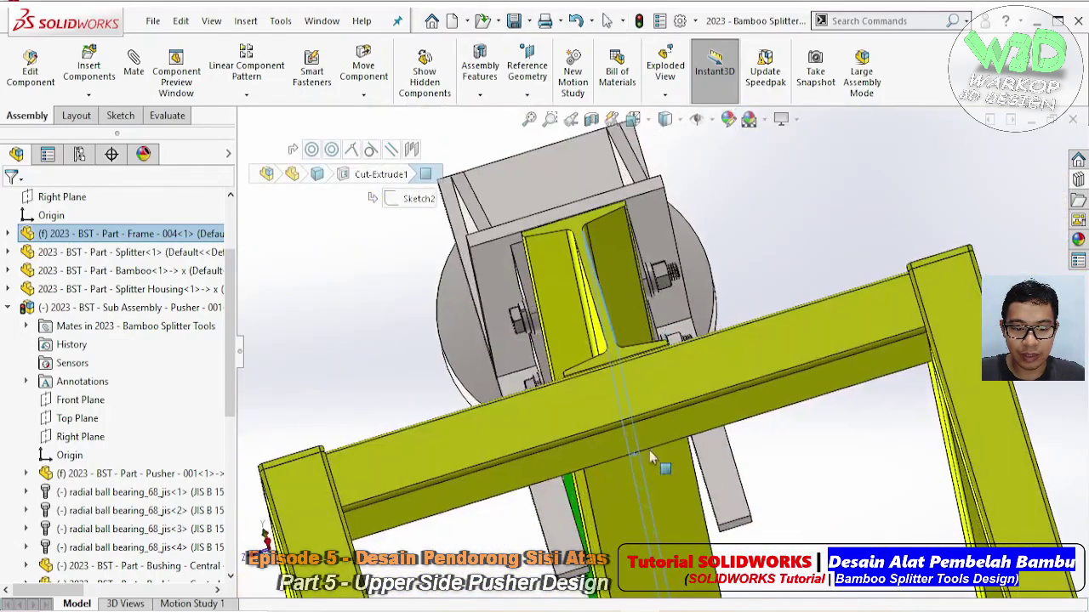
scroll(630, 364, "down", 3)
middle_click_drag(603, 268, 609, 291)
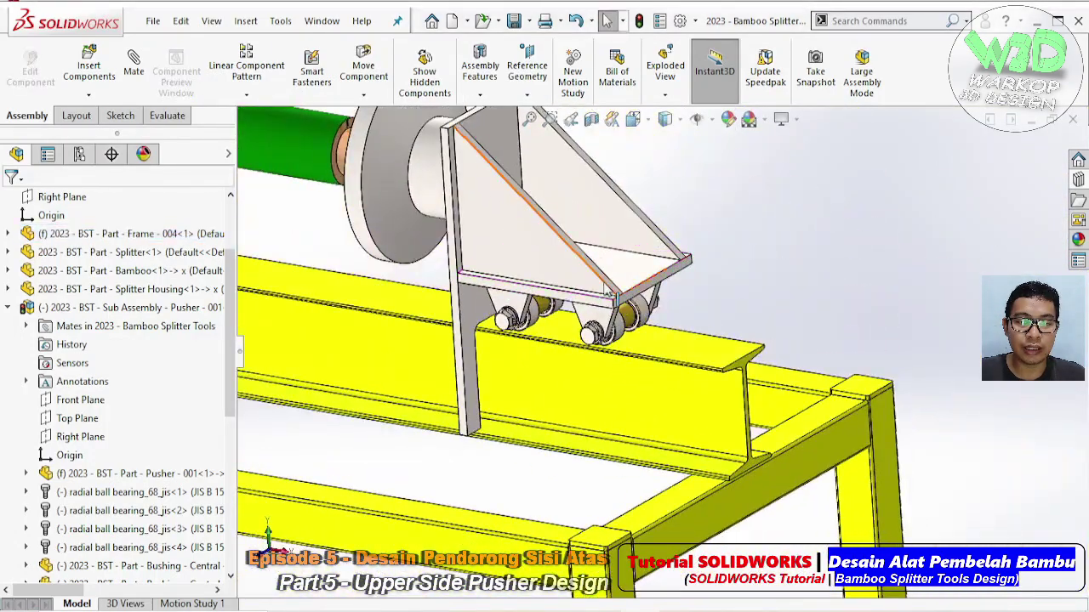
left_click(623, 276)
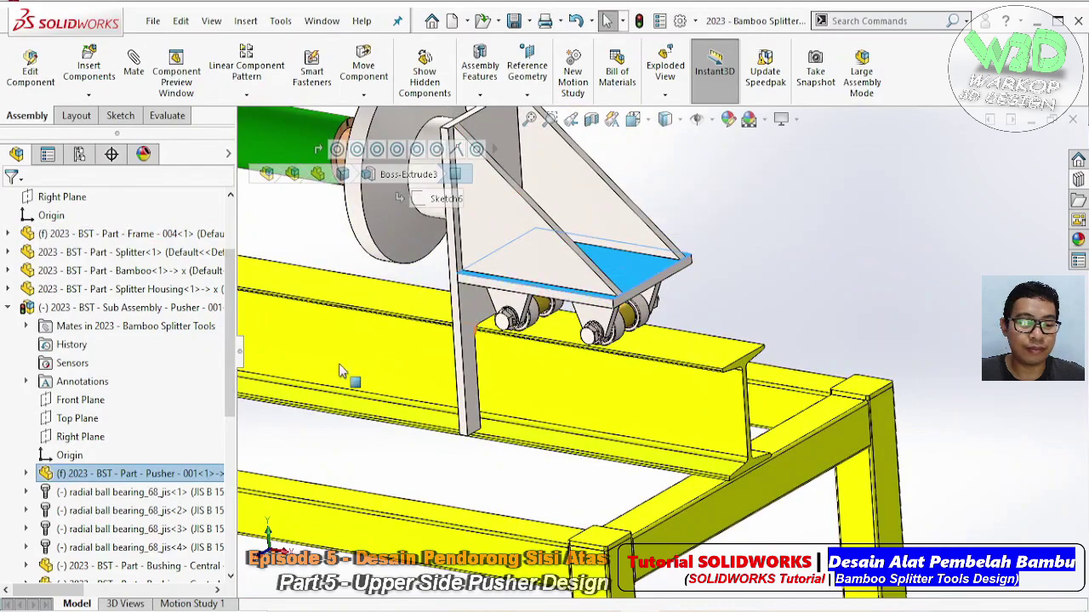
scroll(153, 412, "down", 1)
- Suppress the Tangent1 mate and drag the freed pusher off the rail
left_click(26, 271)
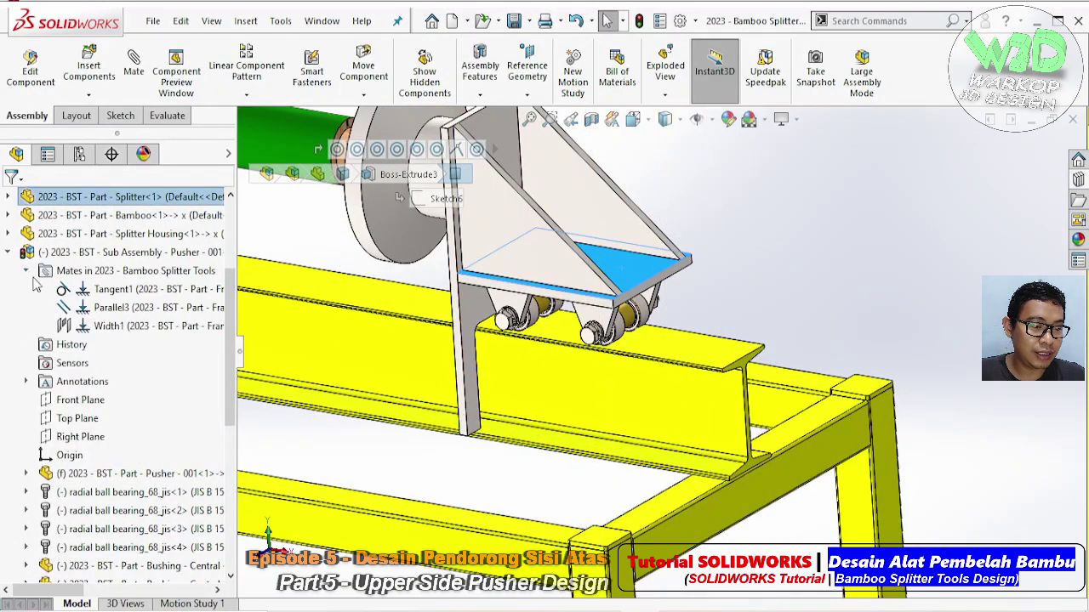
left_click(127, 289)
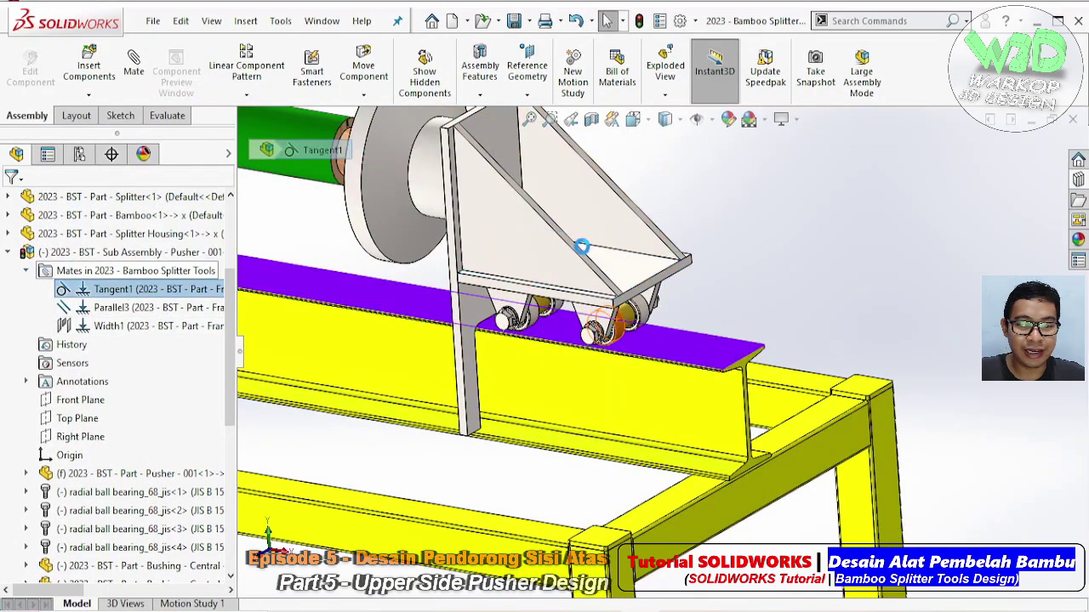
mouse_move(581, 247)
left_mouse_down()
mouse_move(551, 75)
mouse_move(544, 138)
mouse_move(531, 132)
left_mouse_up()
left_click(675, 242)
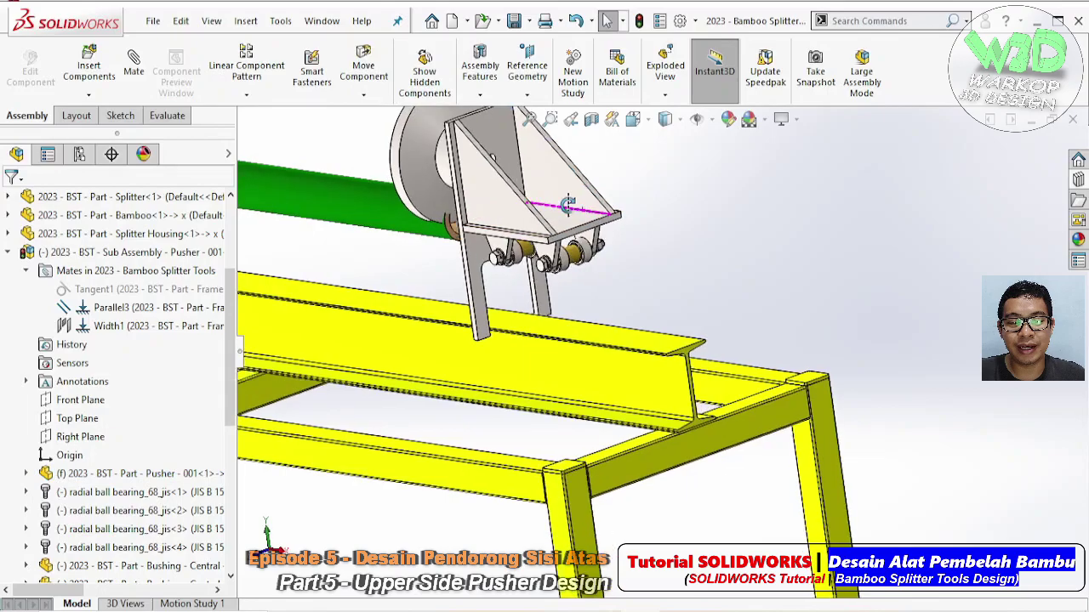
mouse_move(675, 243)
middle_mouse_down()
mouse_move(534, 292)
mouse_move(558, 367)
mouse_move(642, 216)
middle_mouse_up()
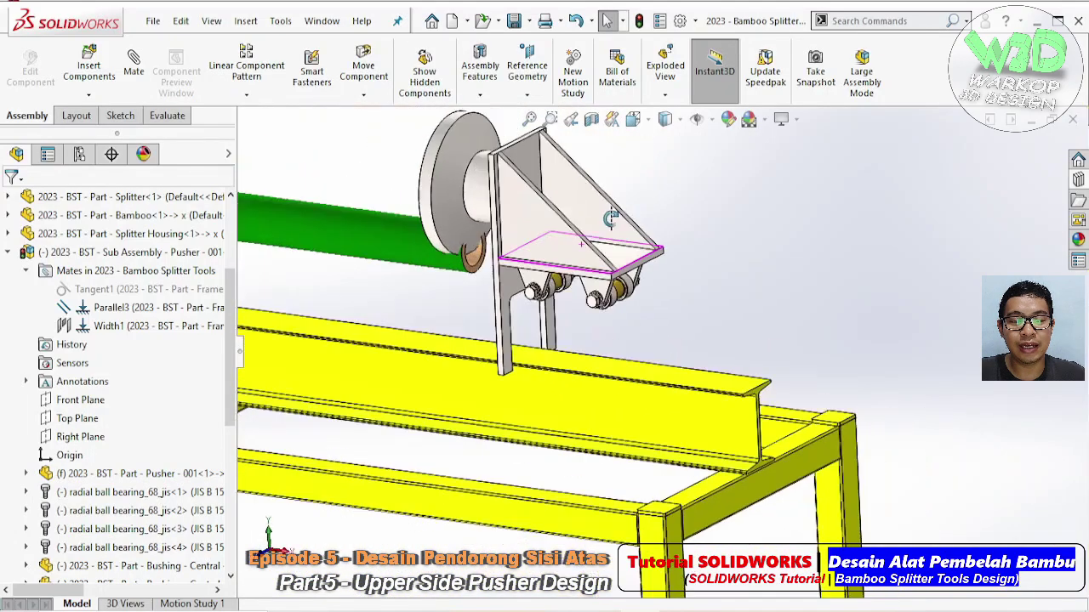
left_click_drag(625, 238, 660, 272)
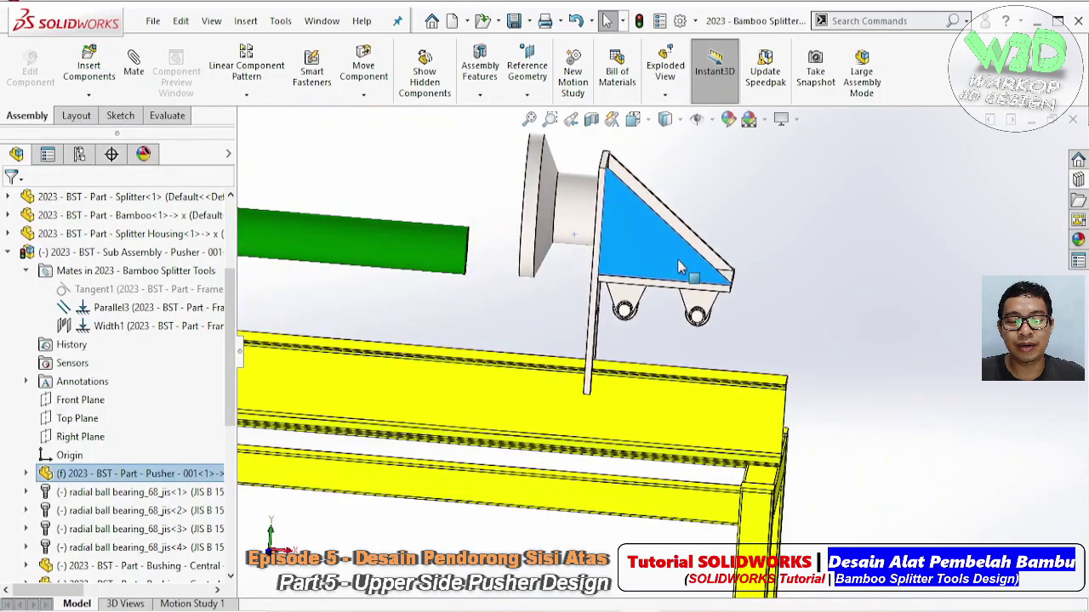
middle_click_drag(660, 272, 630, 281)
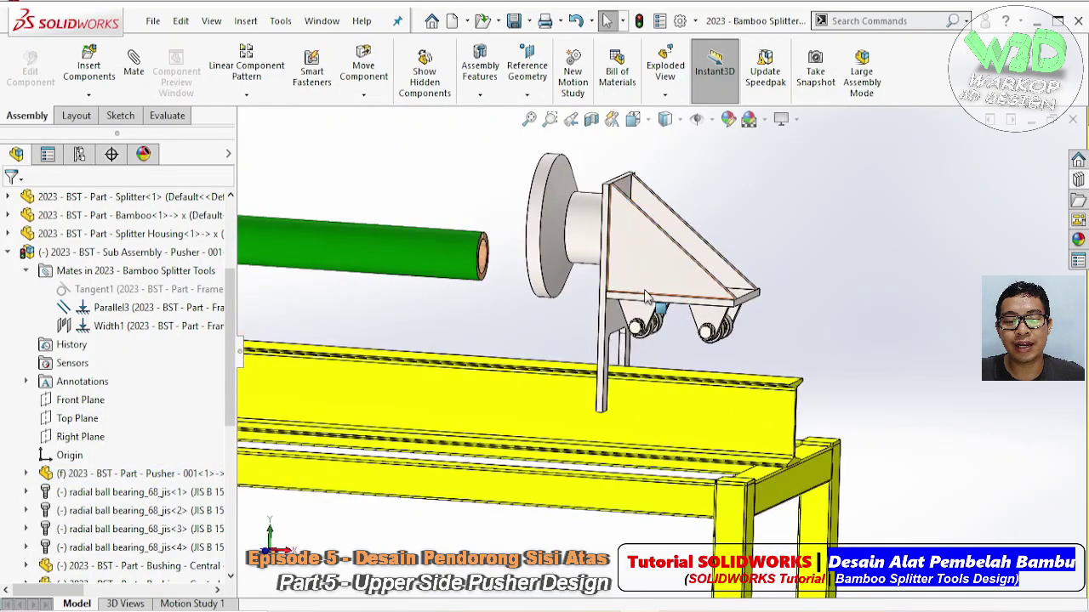
mouse_move(629, 280)
left_mouse_down()
mouse_move(610, 279)
mouse_move(586, 206)
left_mouse_up()
- Unsuppress Tangent1 and zoom out and in to check the bearings sit on the I-beam
left_click(188, 290)
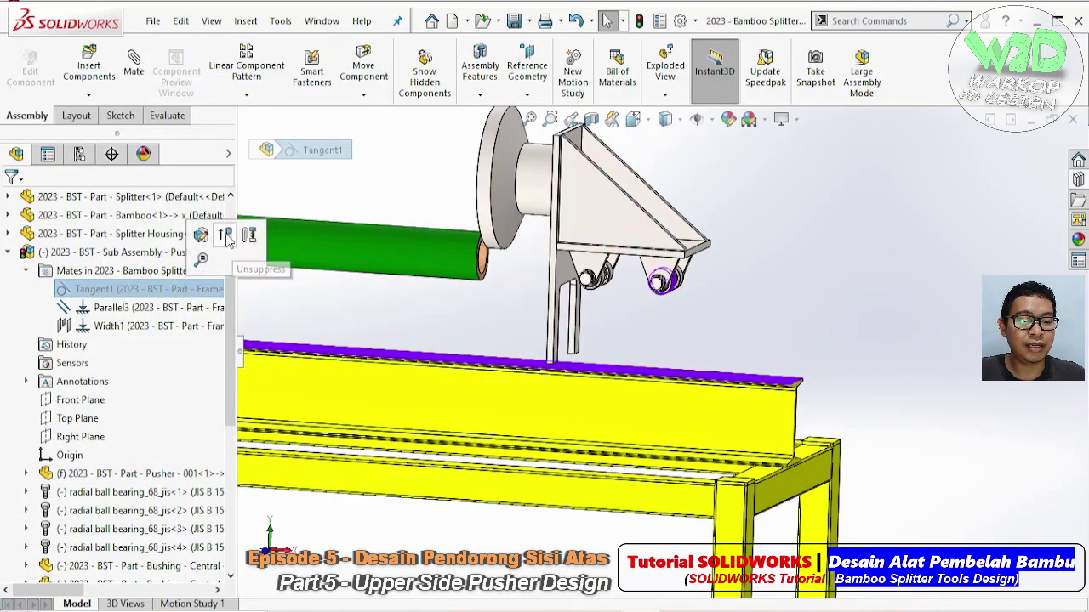
middle_click_drag(839, 260, 706, 280)
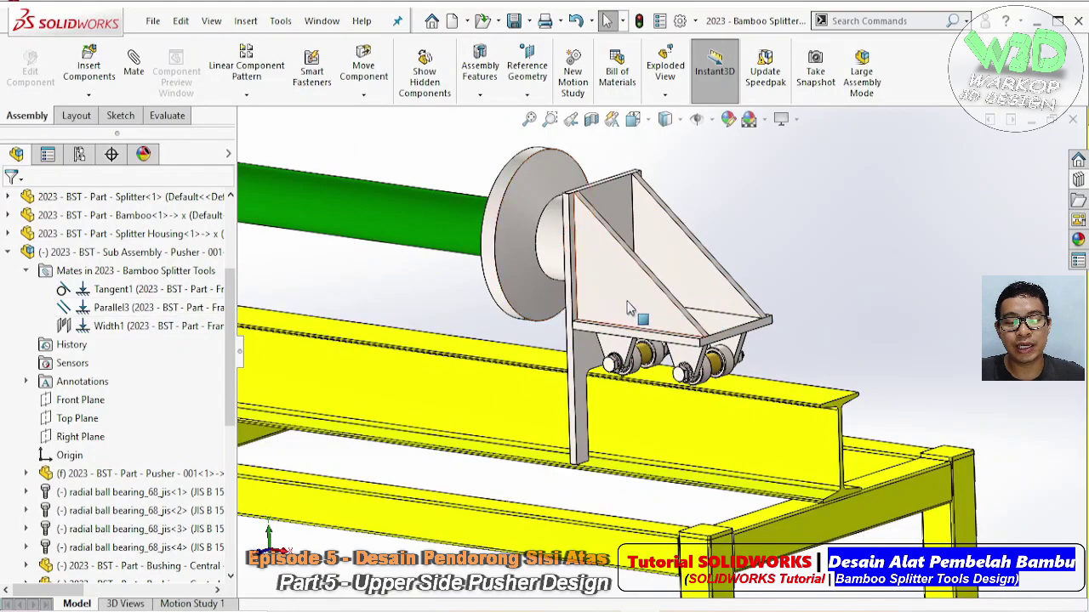
left_click(627, 308)
scroll(695, 342, "down", 3)
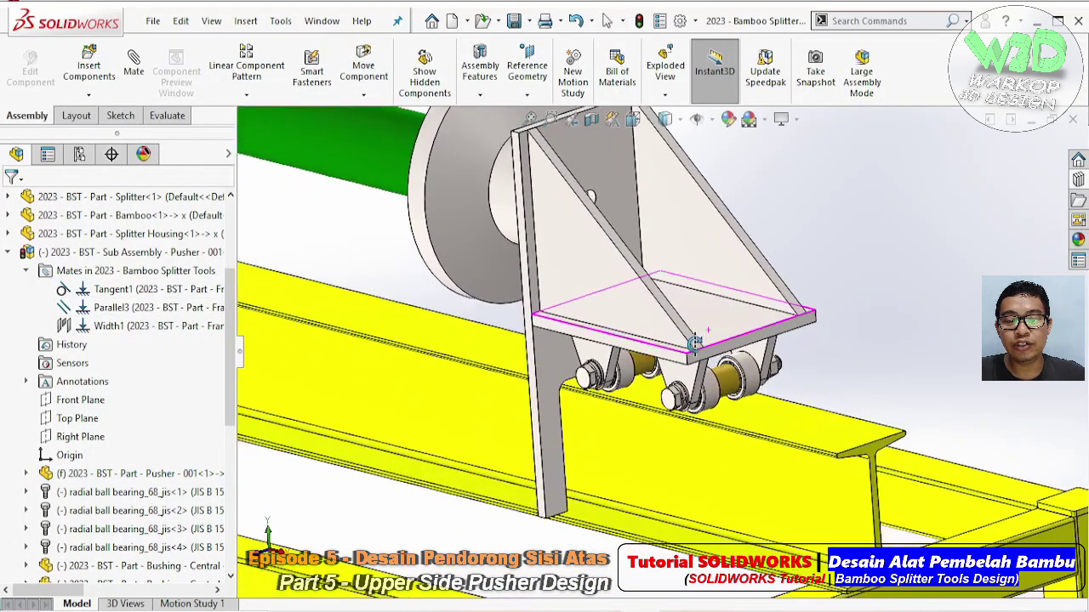
scroll(853, 308, "up", 1)
scroll(856, 310, "up", 1)
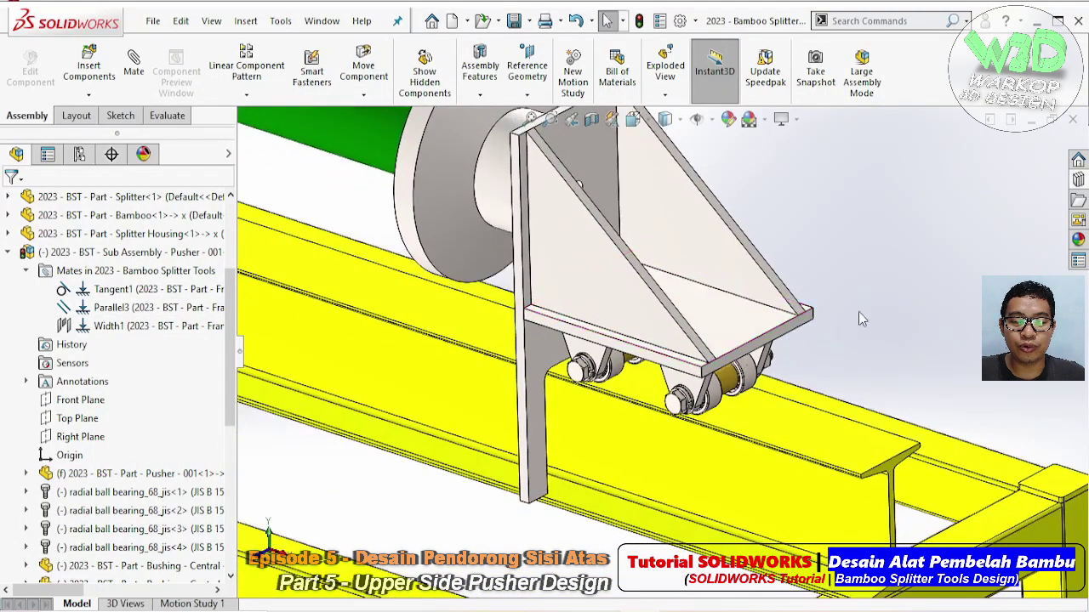
scroll(858, 312, "up", 1)
scroll(733, 397, "up", 1)
scroll(646, 412, "up", 2)
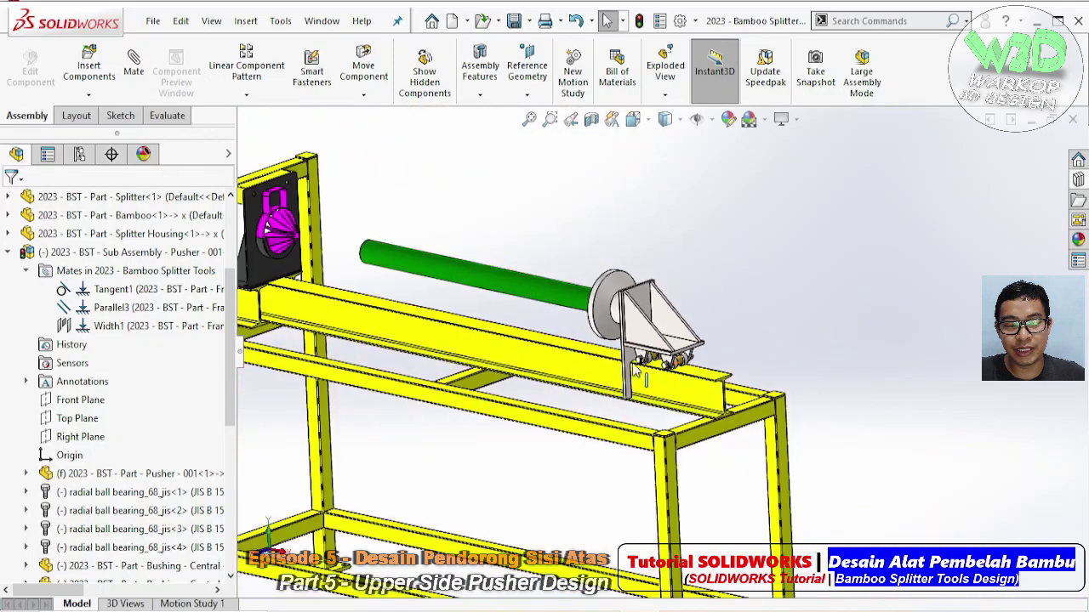
scroll(567, 425, "up", 1)
scroll(657, 368, "down", 1)
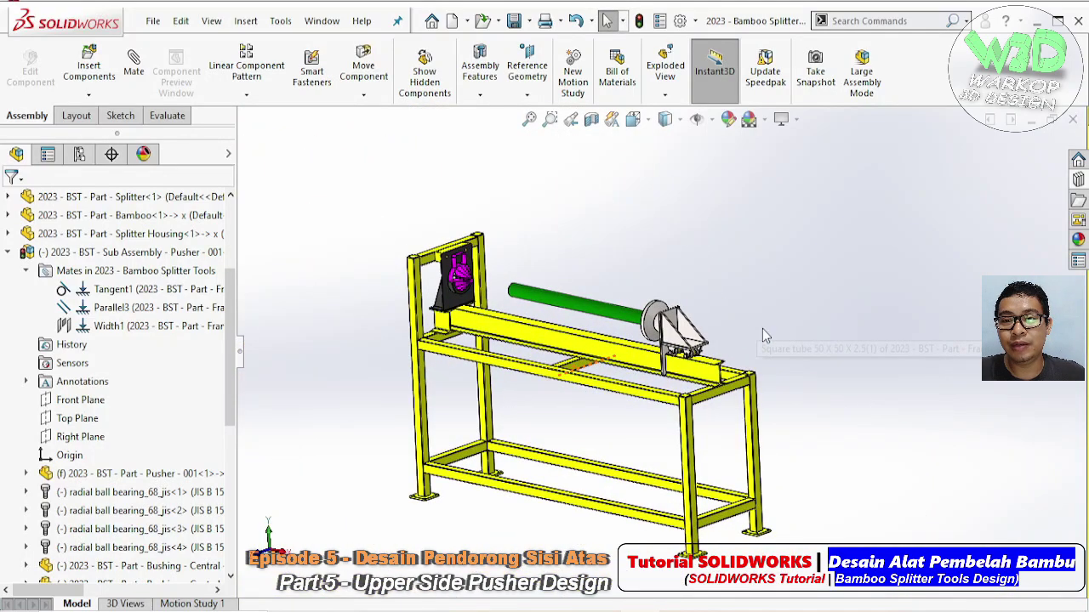
scroll(685, 349, "down", 2)
scroll(685, 349, "down", 3)
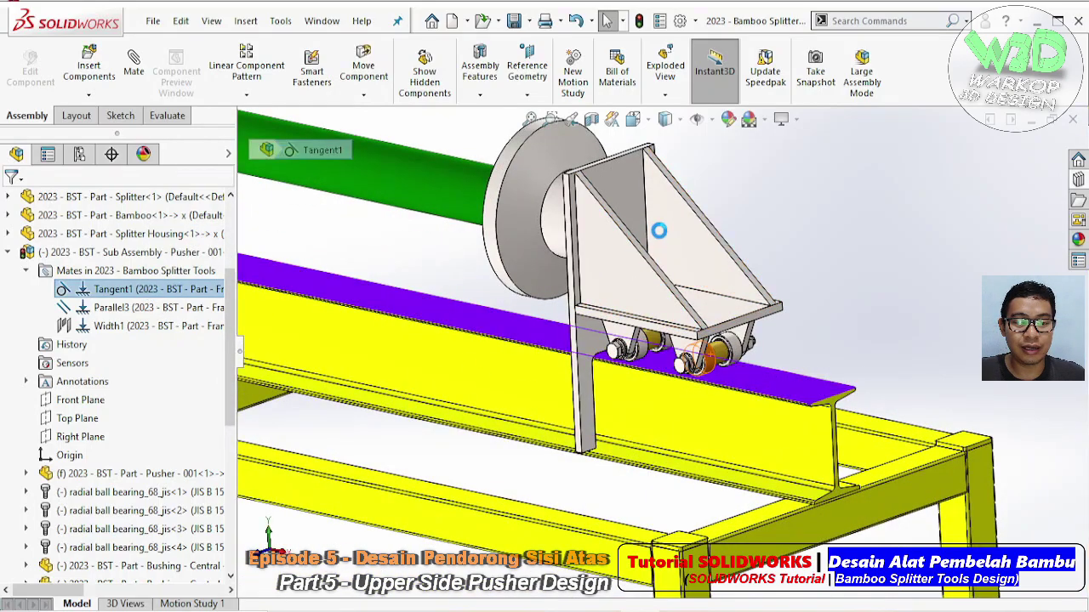
- Suppress Tangent1 to lift the pusher, then unsuppress it so the rollers drop back onto the rail
left_click_drag(659, 230, 625, 174)
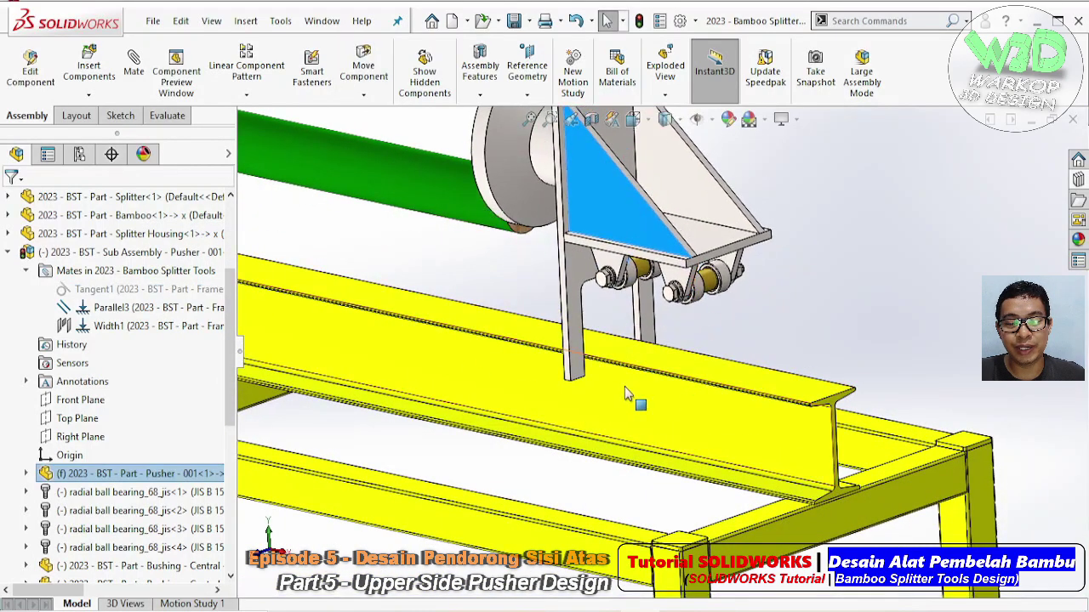
left_click(653, 407)
mouse_move(653, 407)
middle_mouse_down()
mouse_move(650, 319)
mouse_move(595, 280)
middle_mouse_up()
left_click(149, 308)
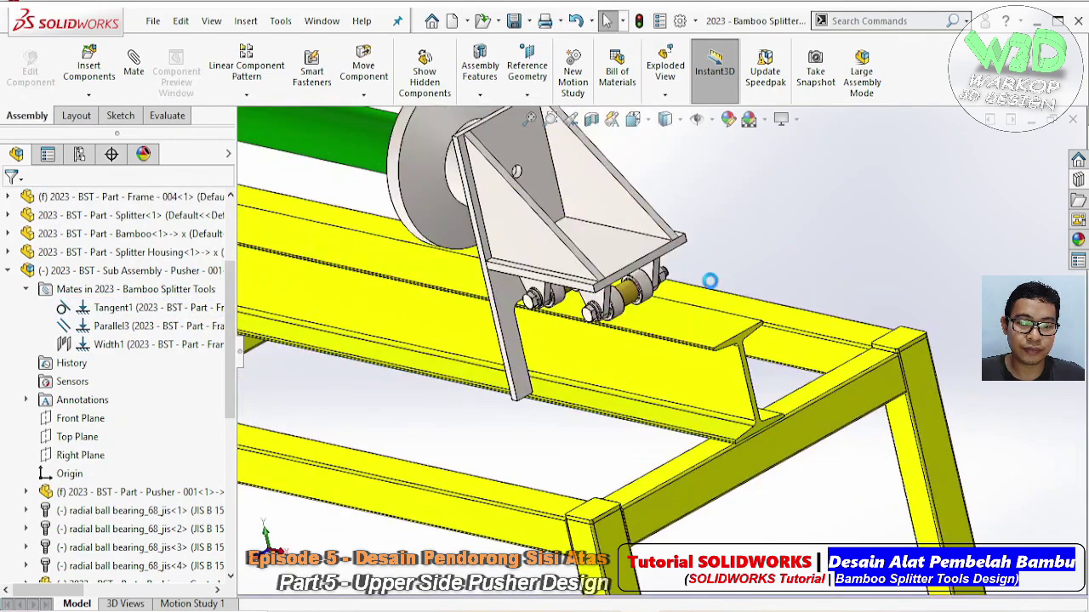
mouse_move(709, 279)
middle_mouse_down()
mouse_move(625, 244)
mouse_move(612, 170)
middle_mouse_up()
left_click(634, 248)
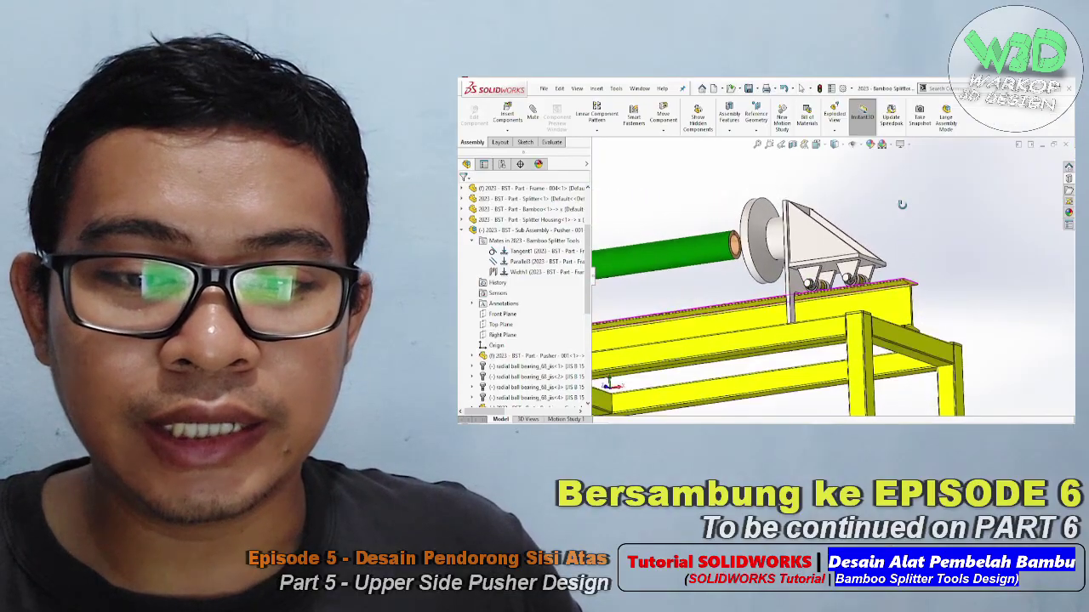
- Slide the pusher along the rail and orbit around it to inspect the disc and bamboo
middle_click_drag(902, 204, 901, 251)
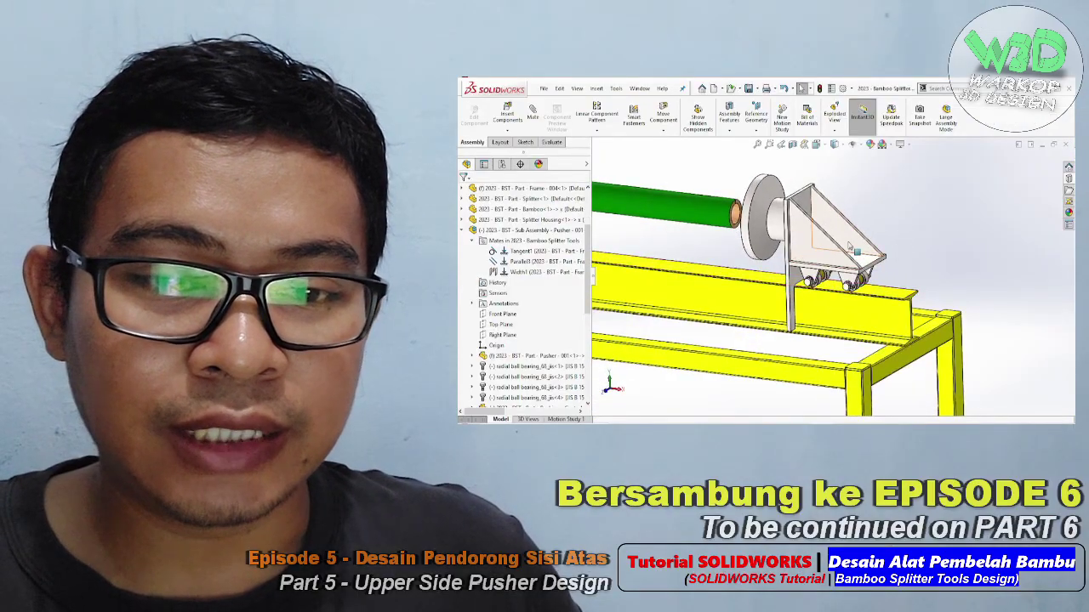
left_click_drag(857, 252, 884, 268)
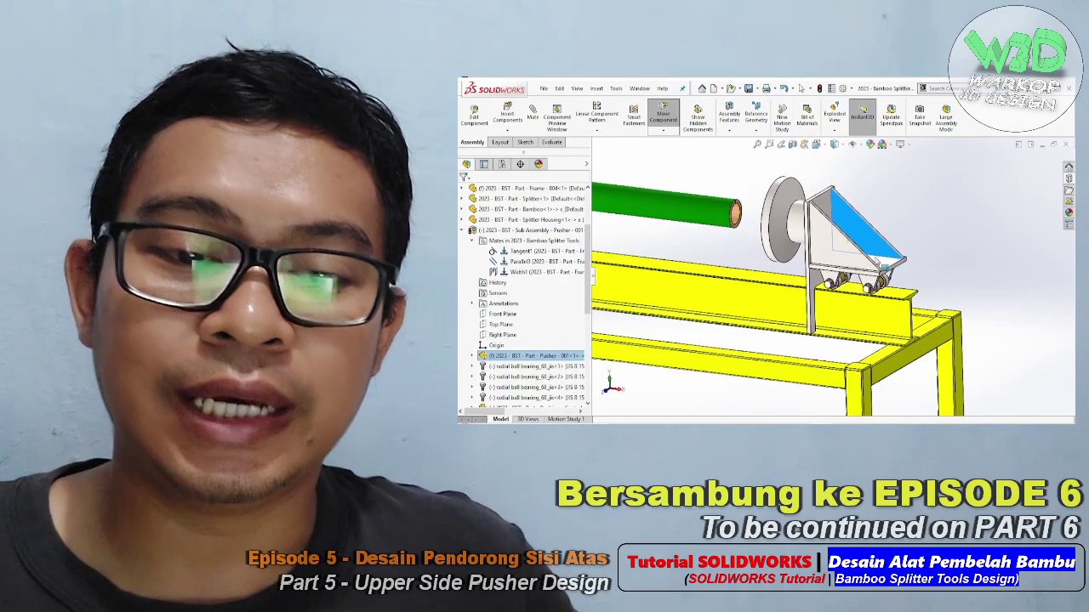
mouse_move(885, 267)
middle_mouse_down()
mouse_move(861, 239)
mouse_move(908, 255)
middle_mouse_up()
mouse_move(939, 222)
middle_mouse_down()
mouse_move(769, 233)
mouse_move(792, 224)
middle_mouse_up()
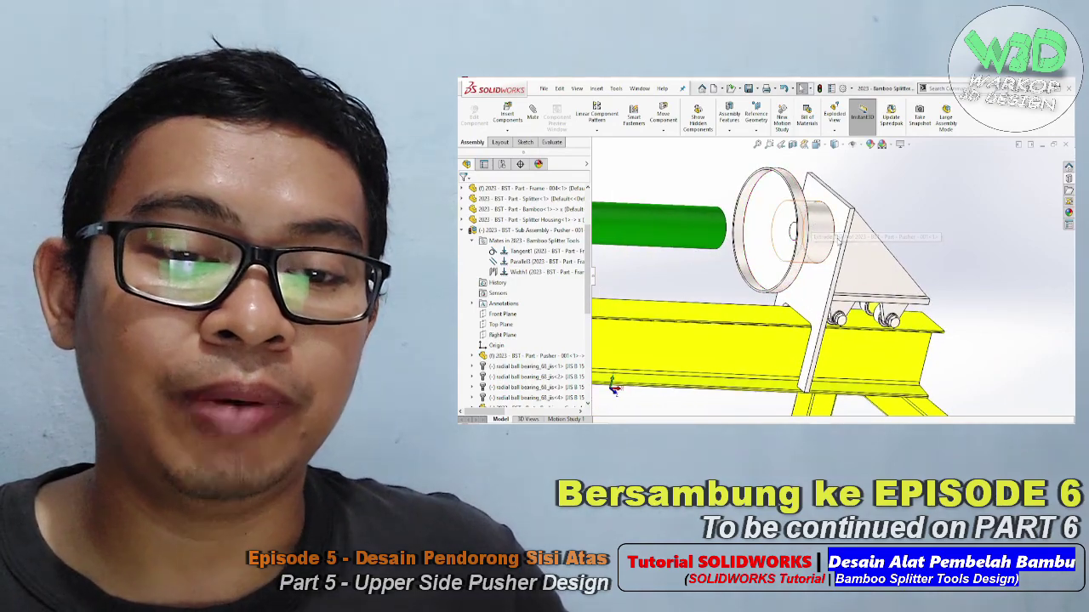
scroll(774, 240, "up", 3)
scroll(769, 246, "up", 2)
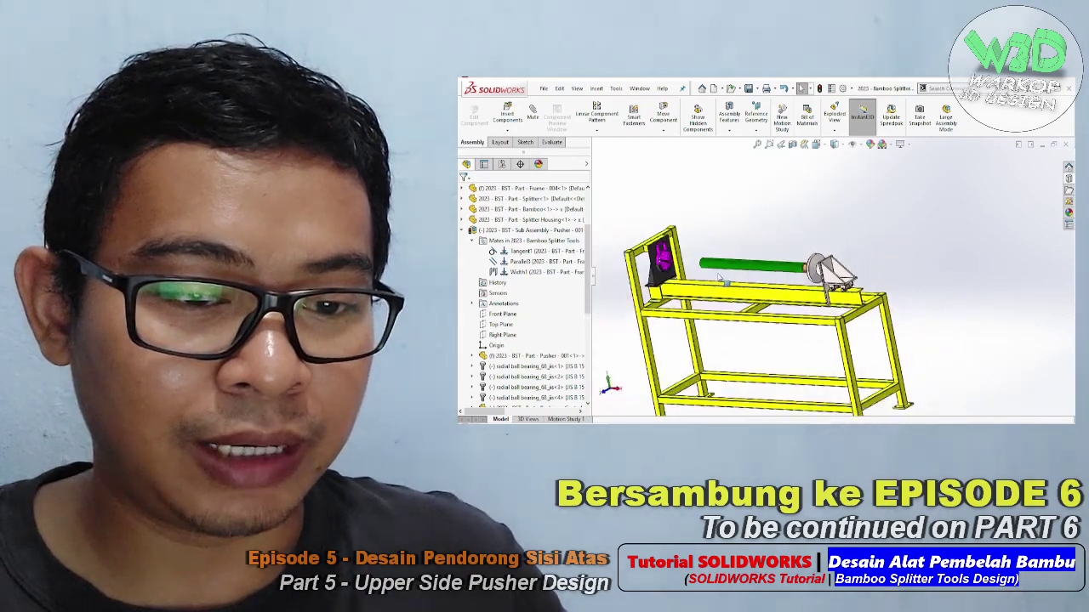
scroll(759, 266, "down", 3)
scroll(759, 265, "up", 2)
scroll(766, 267, "up", 1)
left_click(776, 266)
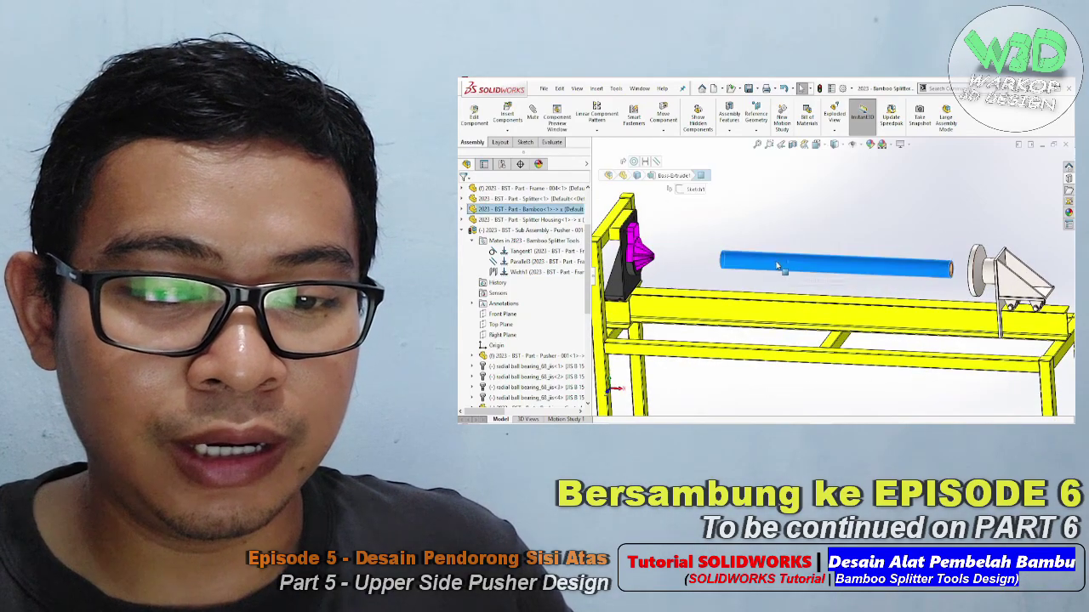
left_click(699, 262)
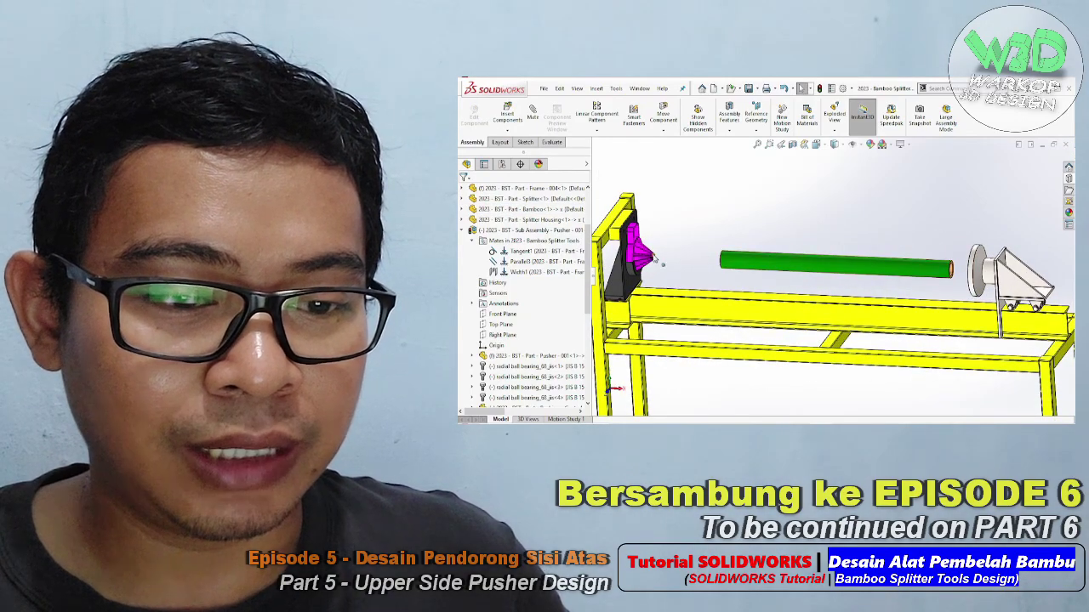
scroll(656, 262, "down", 5)
- Orbit to inspect the pusher's fan-shaped front, its bracket, and the whole frame
mouse_move(657, 262)
middle_mouse_down()
mouse_move(1002, 299)
mouse_move(859, 285)
mouse_move(874, 291)
mouse_move(791, 314)
mouse_move(859, 266)
mouse_move(866, 323)
mouse_move(806, 267)
middle_mouse_up()
left_click(859, 283)
left_click(791, 314)
scroll(858, 266, "down", 5)
middle_click_drag(903, 321, 885, 317)
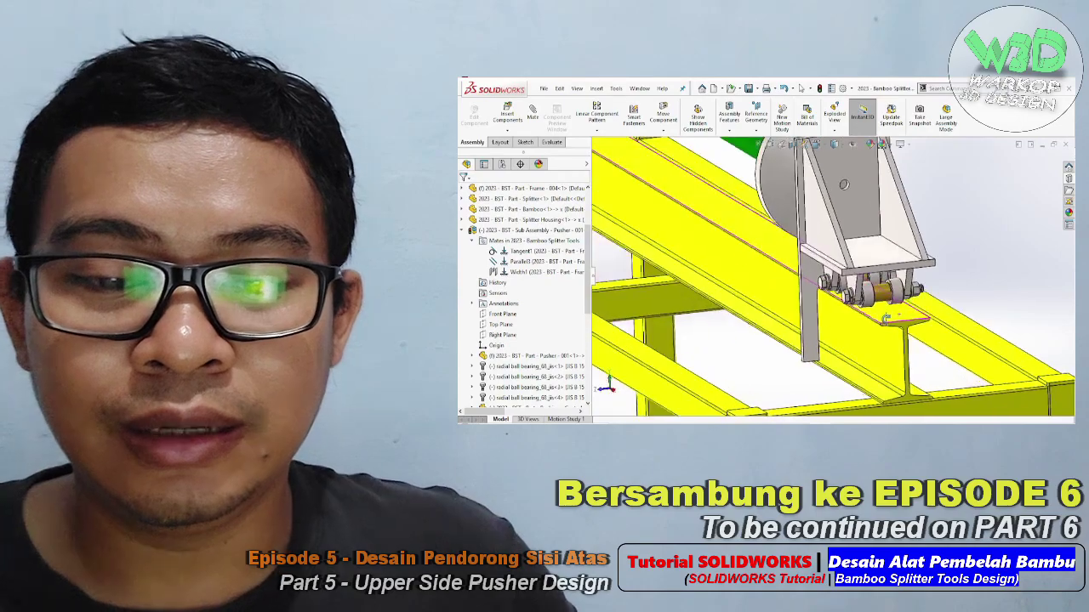
scroll(785, 247, "up", 5)
middle_click_drag(784, 247, 746, 228)
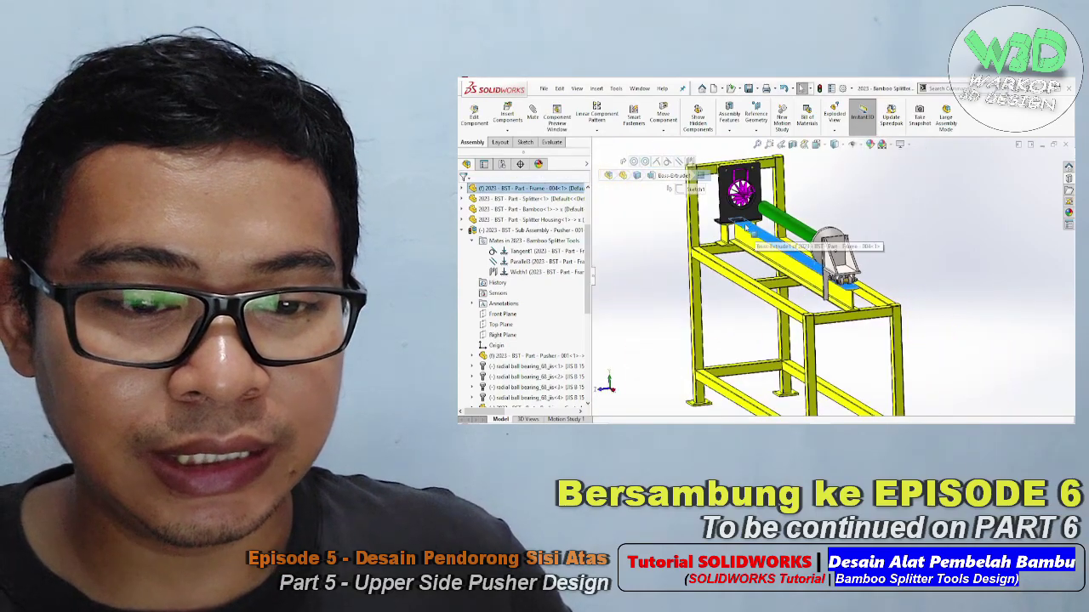
middle_click_drag(681, 174, 901, 298)
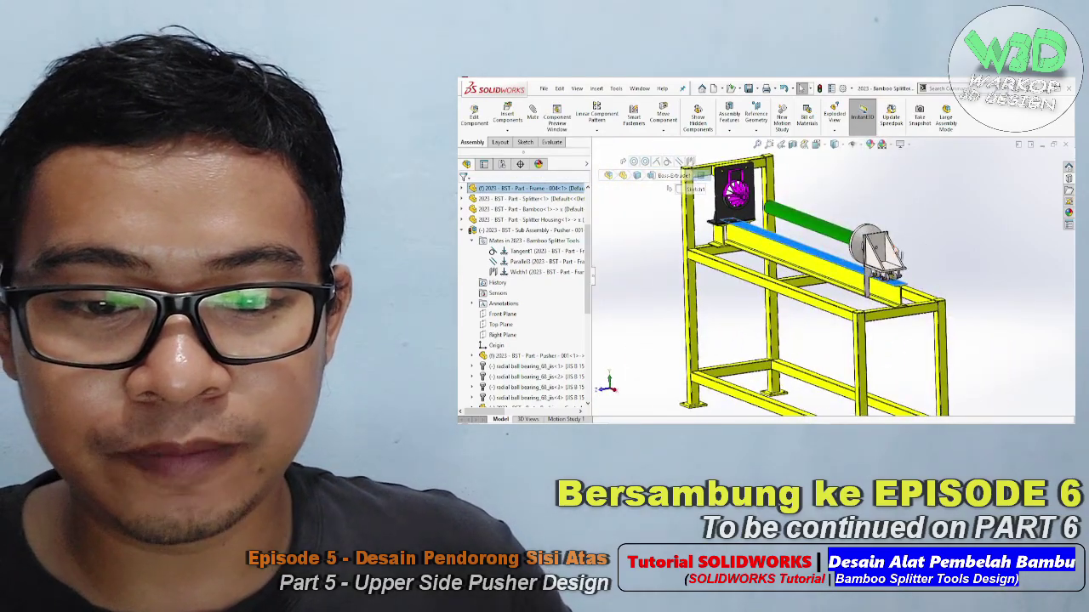
scroll(904, 297, "down", 5)
scroll(893, 298, "down", 2)
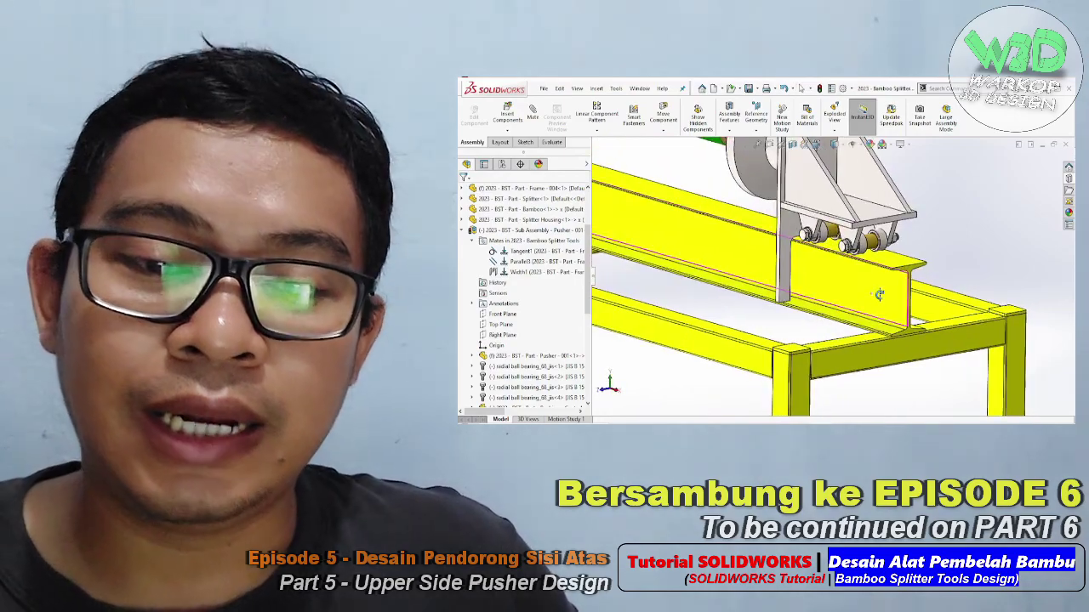
- Select the pusher sub-assembly and slide it along the I-beam rail
mouse_move(893, 298)
middle_mouse_down()
mouse_move(875, 296)
mouse_move(885, 244)
middle_mouse_up()
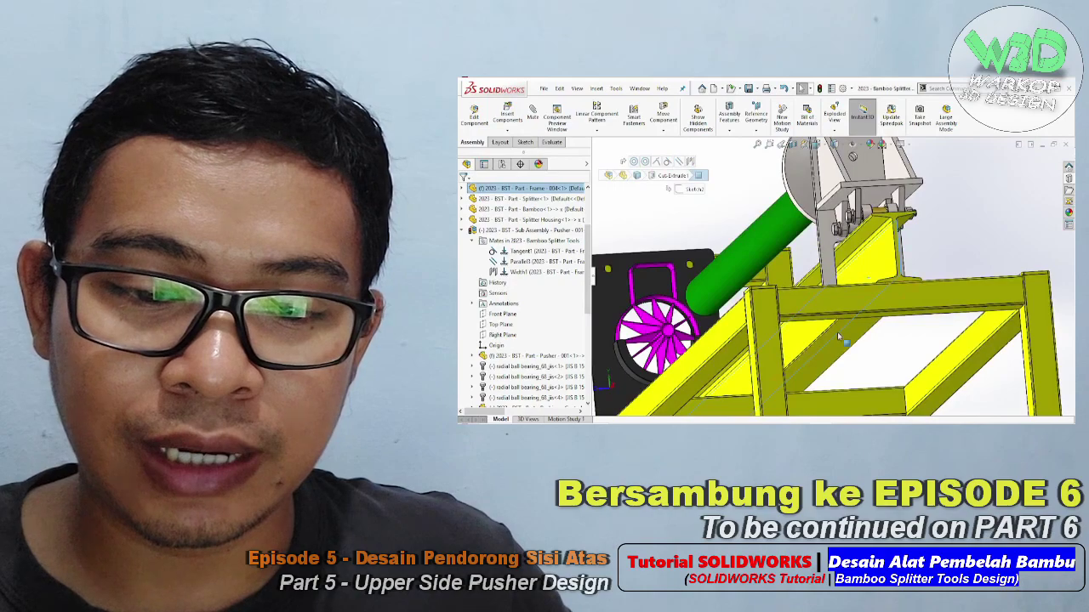
middle_click_drag(838, 337, 900, 242)
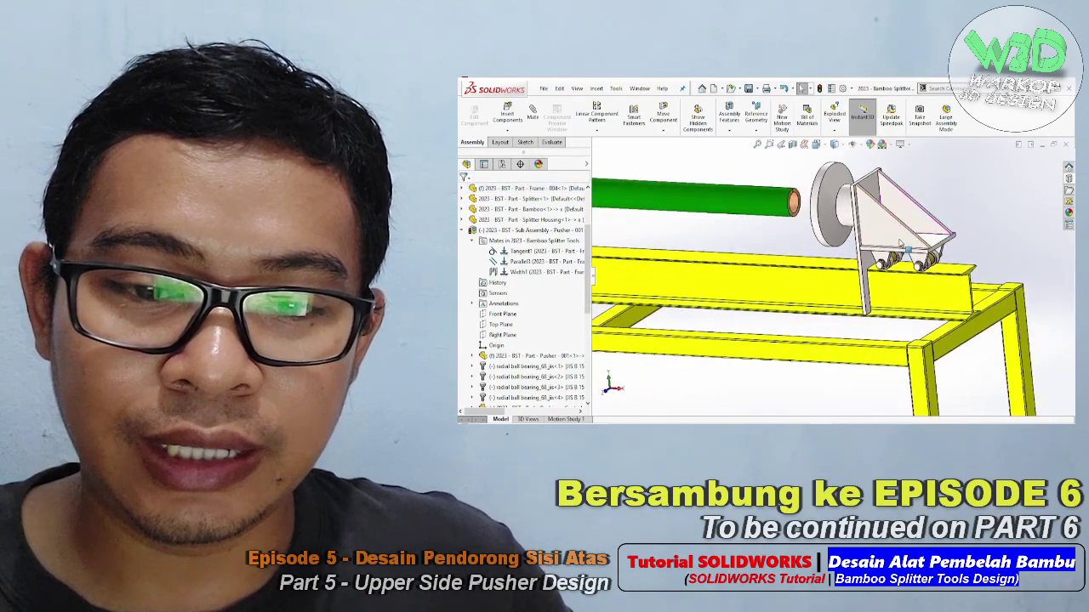
left_click(900, 242)
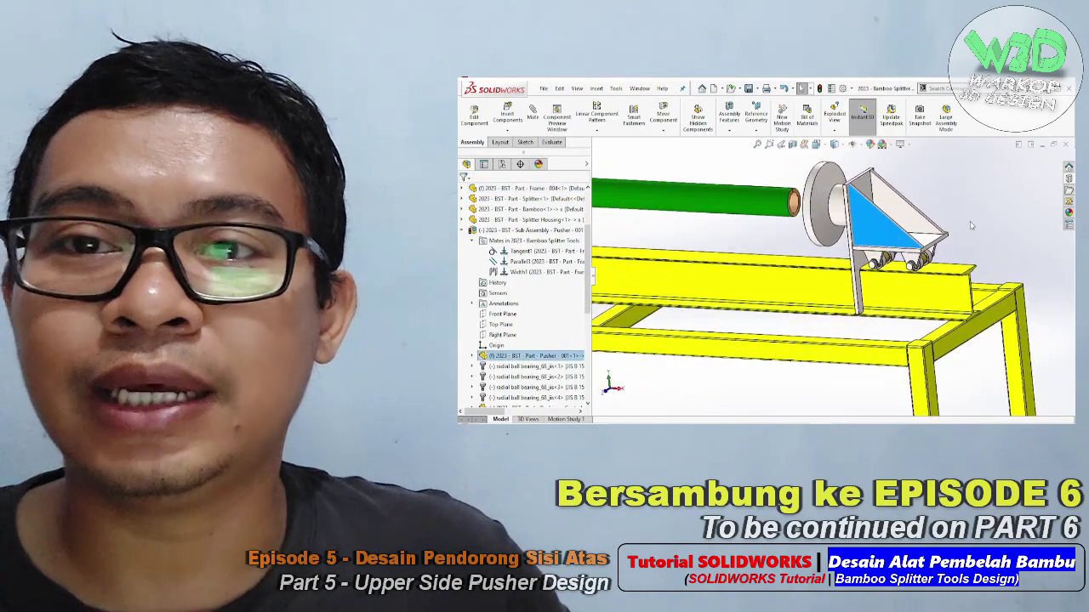
left_click_drag(900, 243, 899, 238)
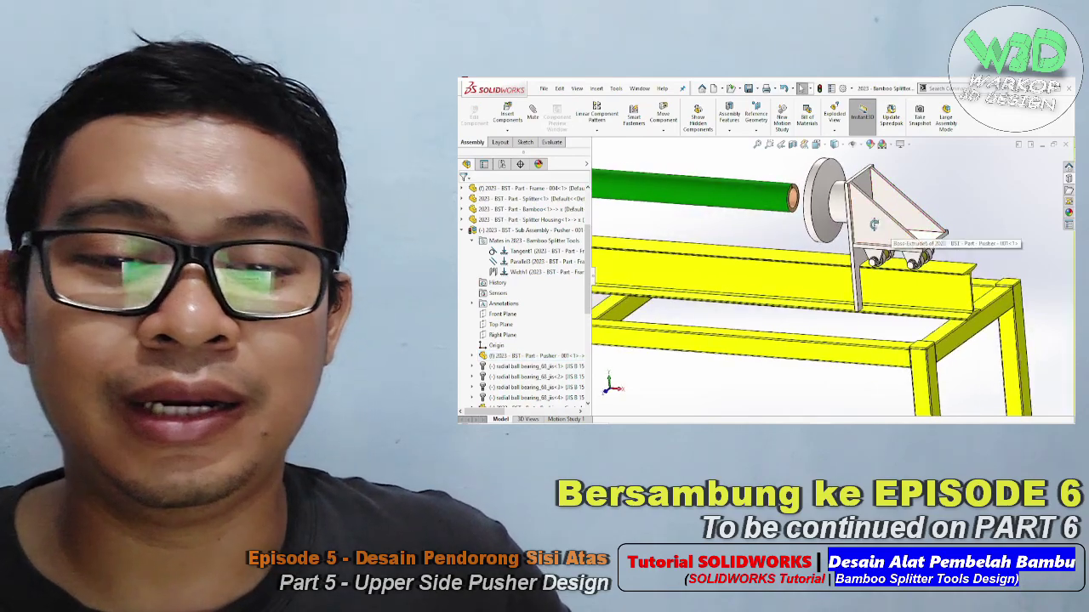
- Suppress Tangent1 and move the pusher freely, orbiting to an end-on view of the frame
left_click(874, 223)
left_click(542, 252)
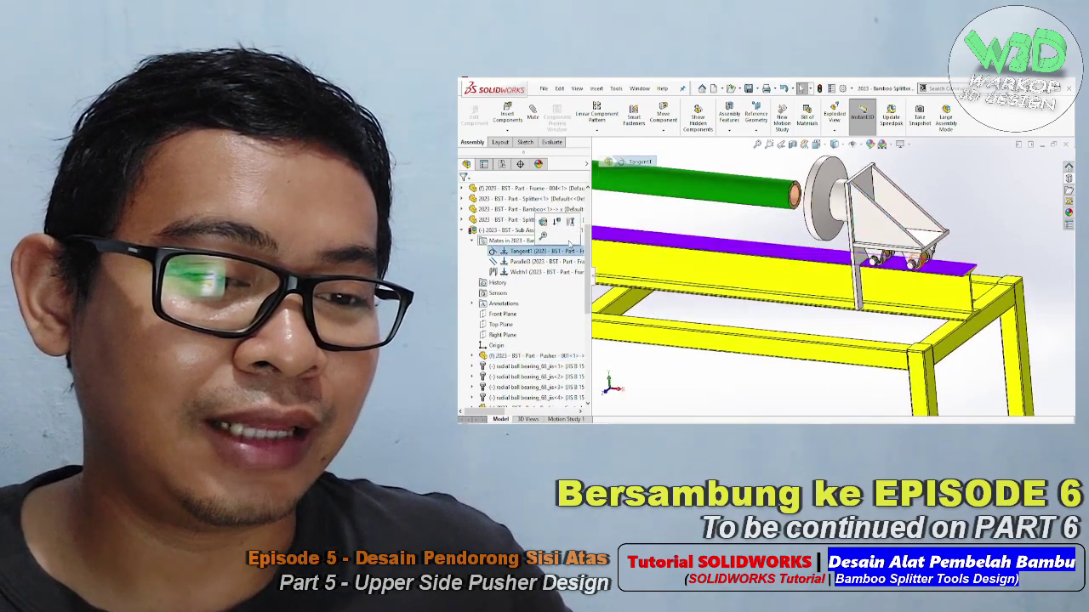
scroll(876, 227, "up", 2)
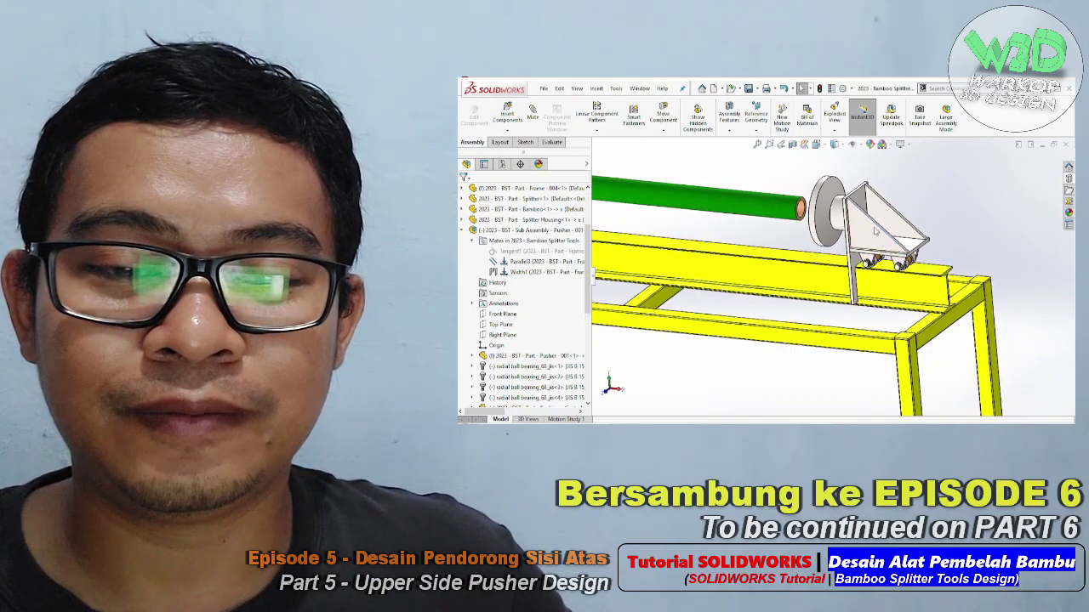
left_click_drag(851, 176, 869, 179)
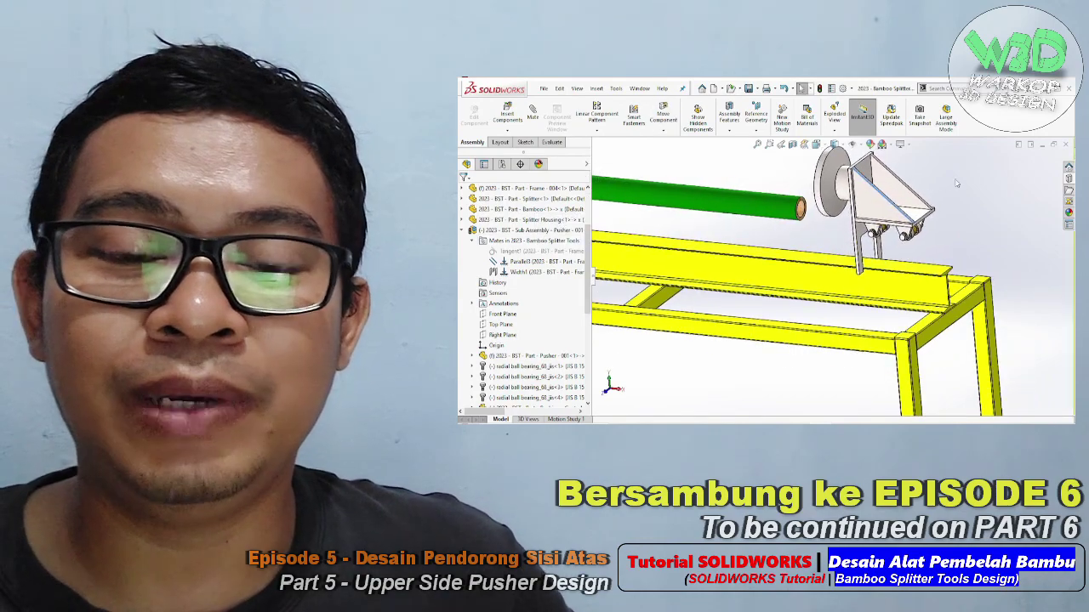
scroll(774, 259, "up", 3)
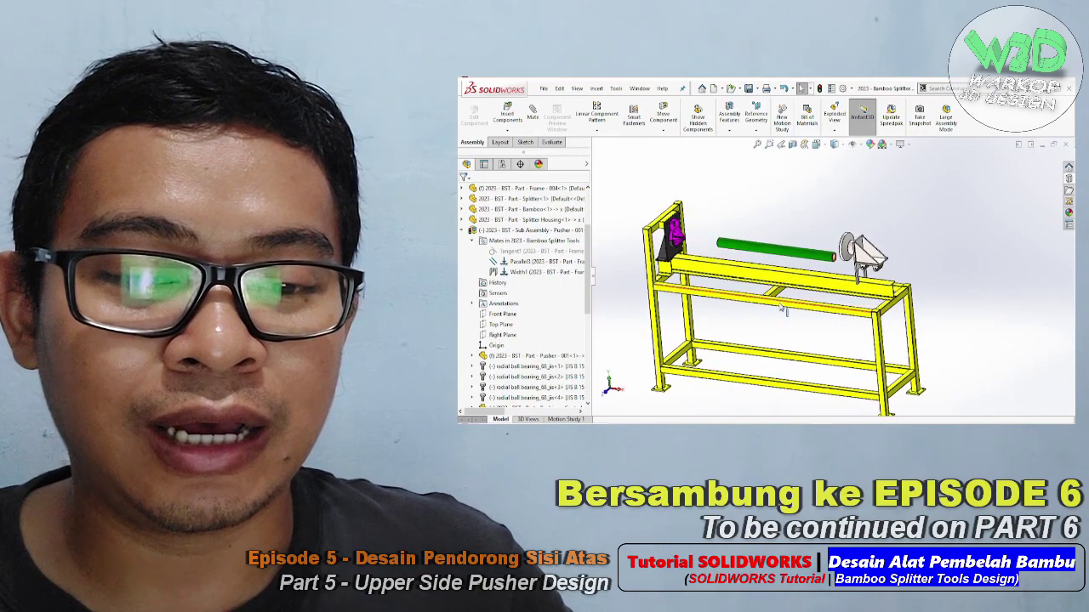
middle_click_drag(774, 260, 795, 332)
scroll(798, 332, "down", 1)
scroll(797, 331, "down", 3)
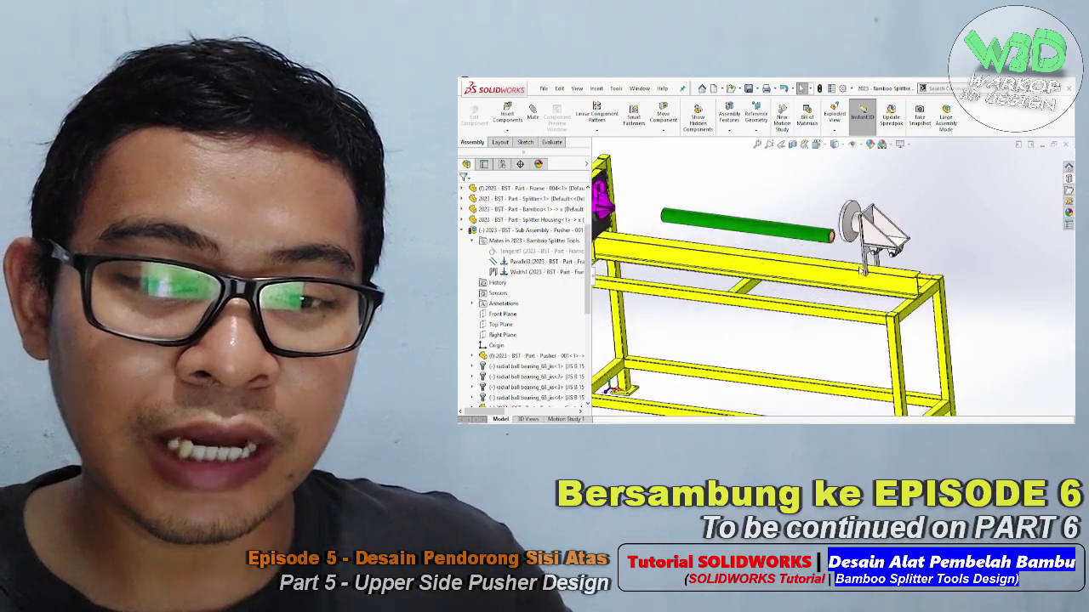
scroll(868, 242, "down", 2)
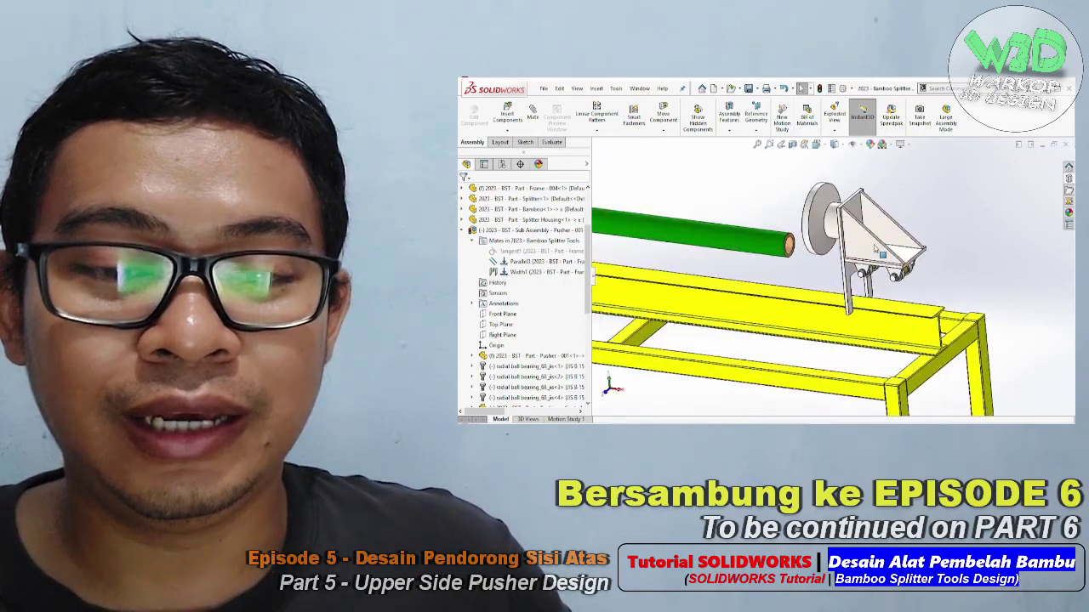
scroll(868, 243, "down", 1)
middle_click_drag(867, 243, 817, 213)
scroll(839, 235, "down", 2)
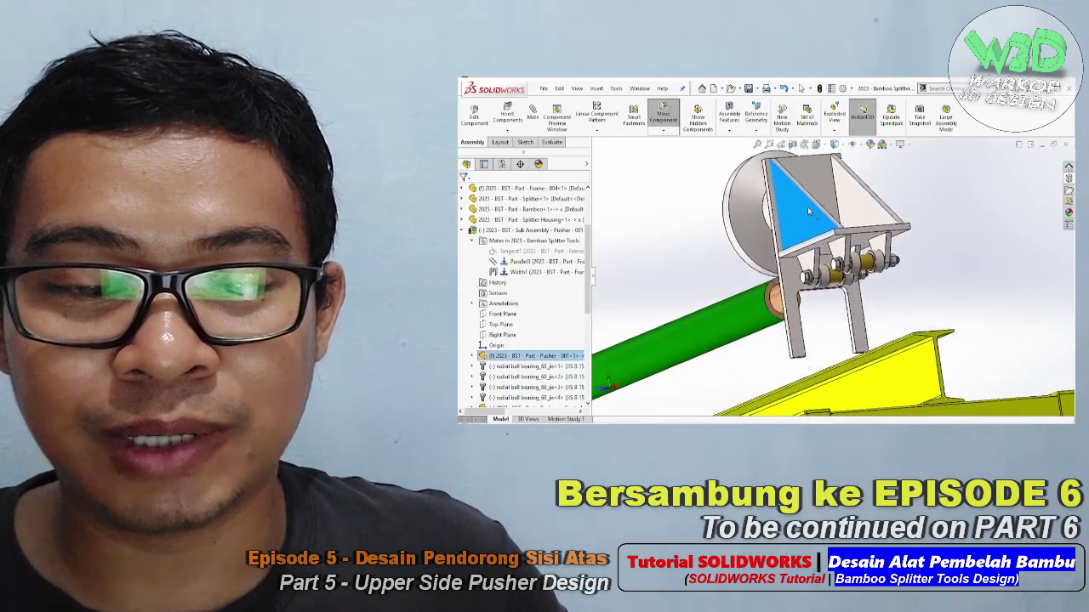
- Unsuppress Tangent1 and slide the pusher back and forth along the rail
left_click(577, 250)
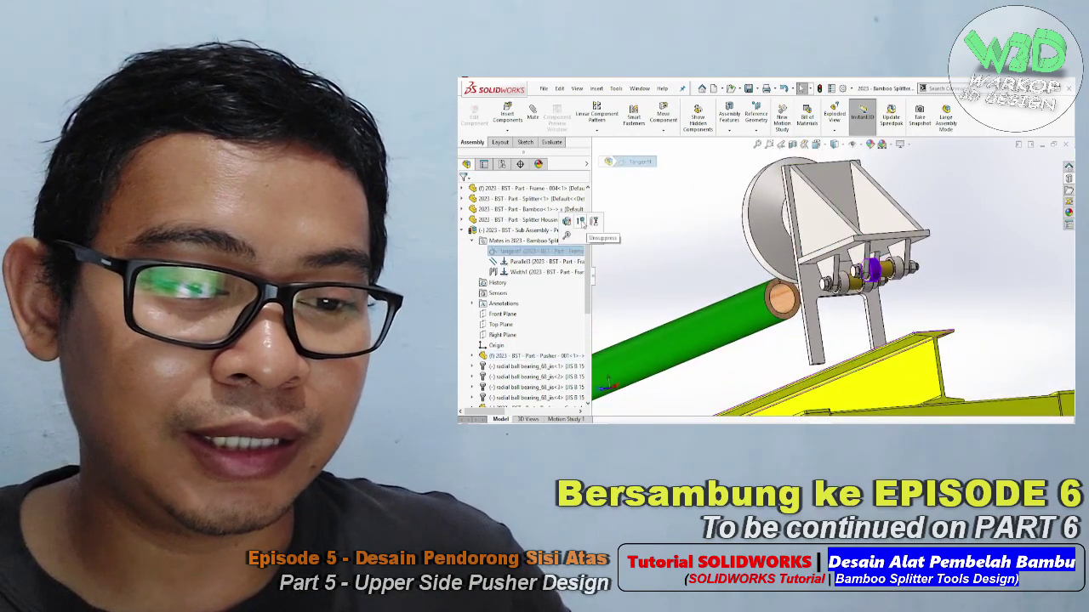
middle_click_drag(817, 271, 799, 290)
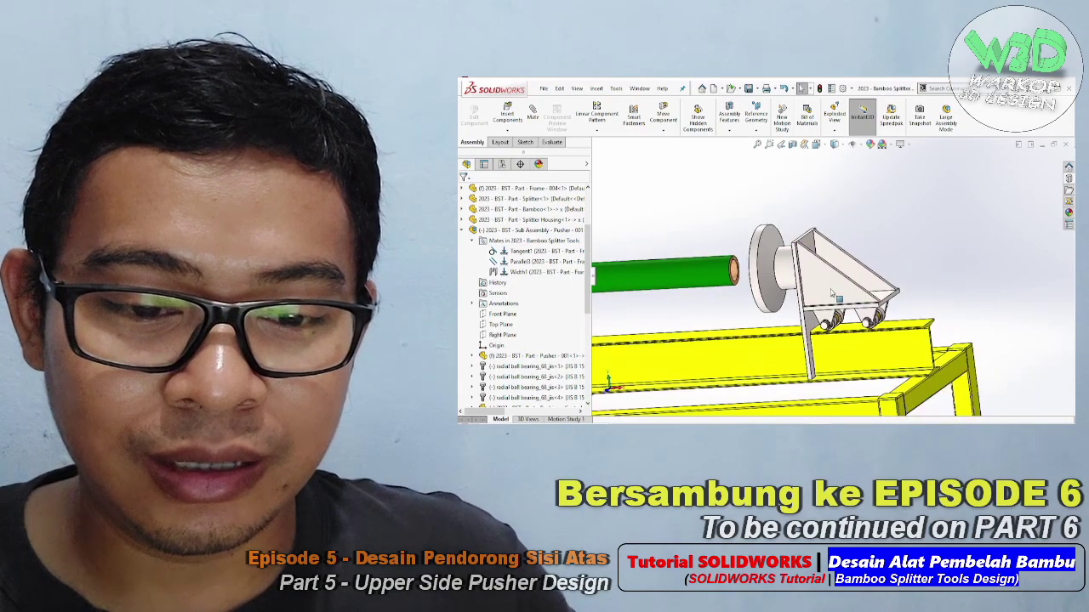
left_click(800, 290)
left_click_drag(799, 290, 824, 300)
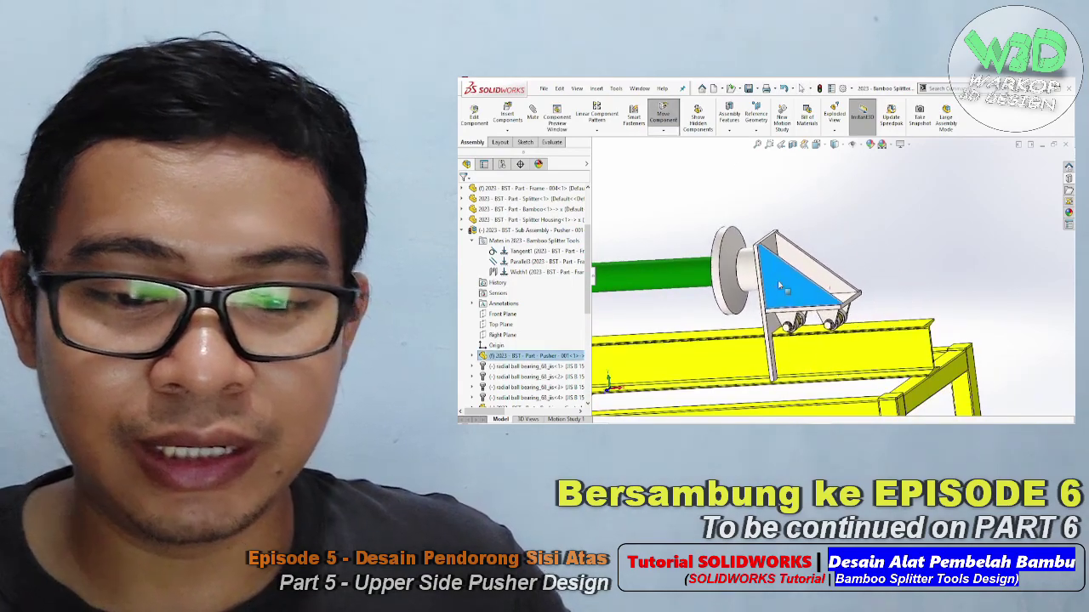
left_click_drag(823, 300, 929, 271)
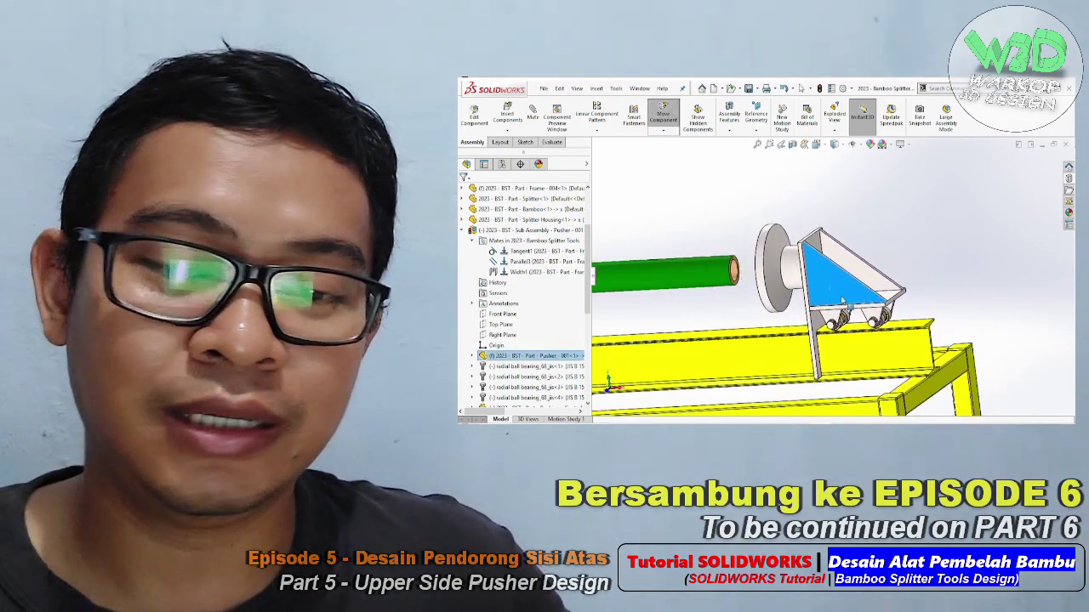
middle_click_drag(929, 271, 876, 300)
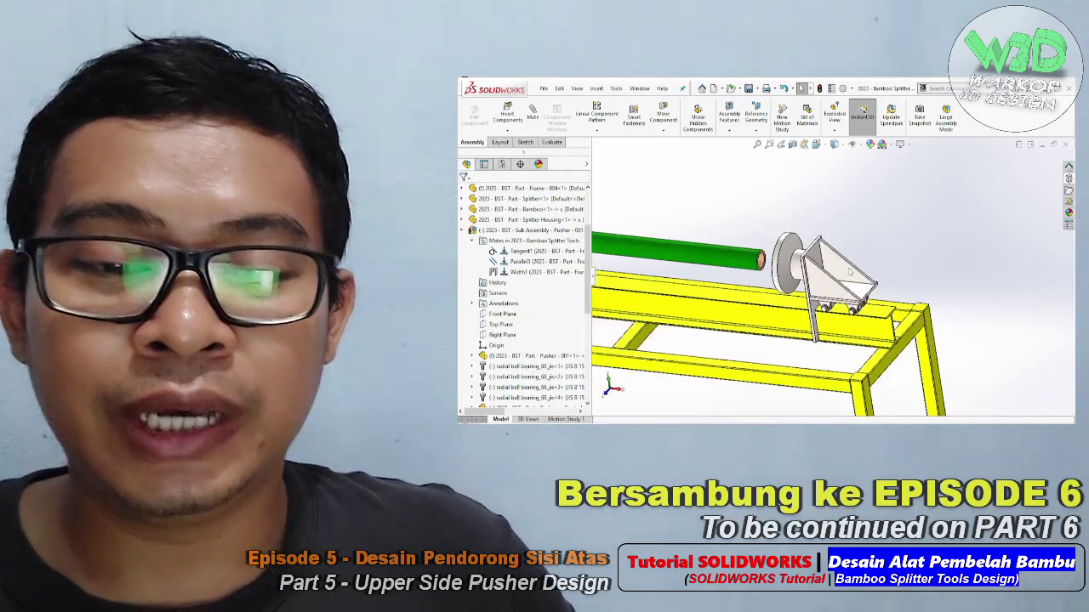
mouse_move(932, 271)
middle_mouse_down()
mouse_move(818, 317)
mouse_move(861, 319)
mouse_move(834, 319)
mouse_move(846, 319)
middle_mouse_up()
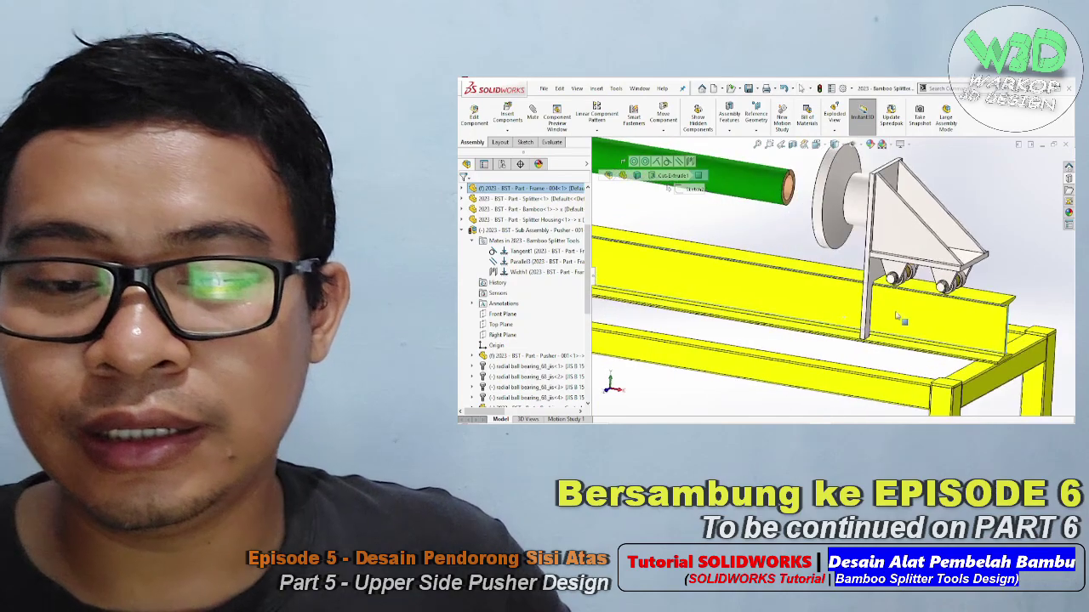